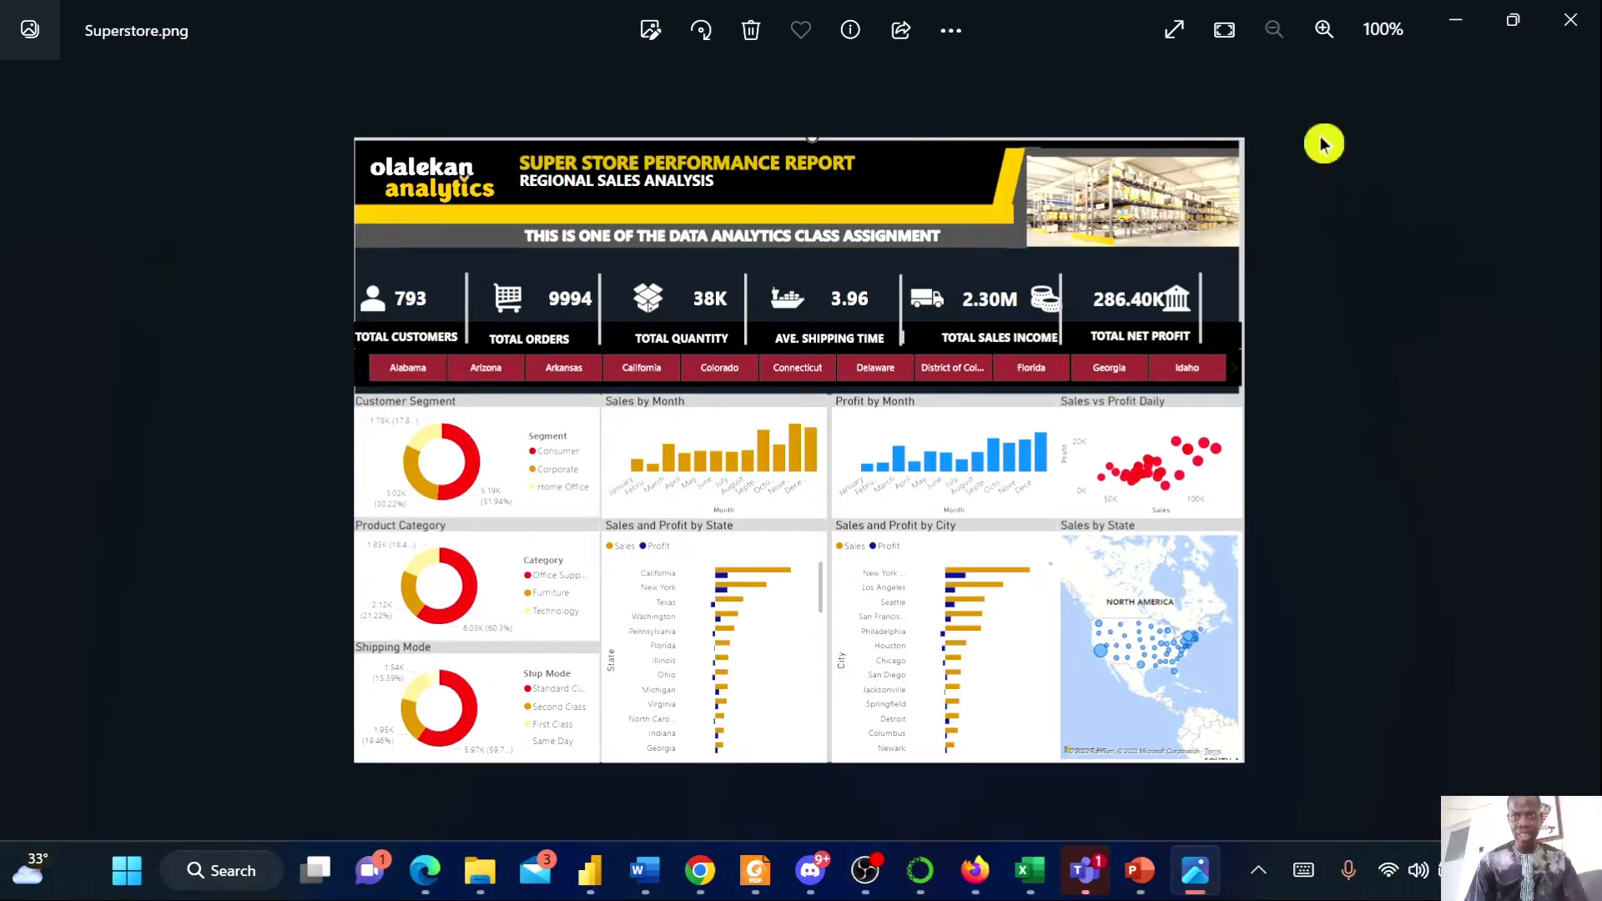
# Review the Orders, Returns and People sheets of the Superstore workbook
pyautogui.click(1449, 33)
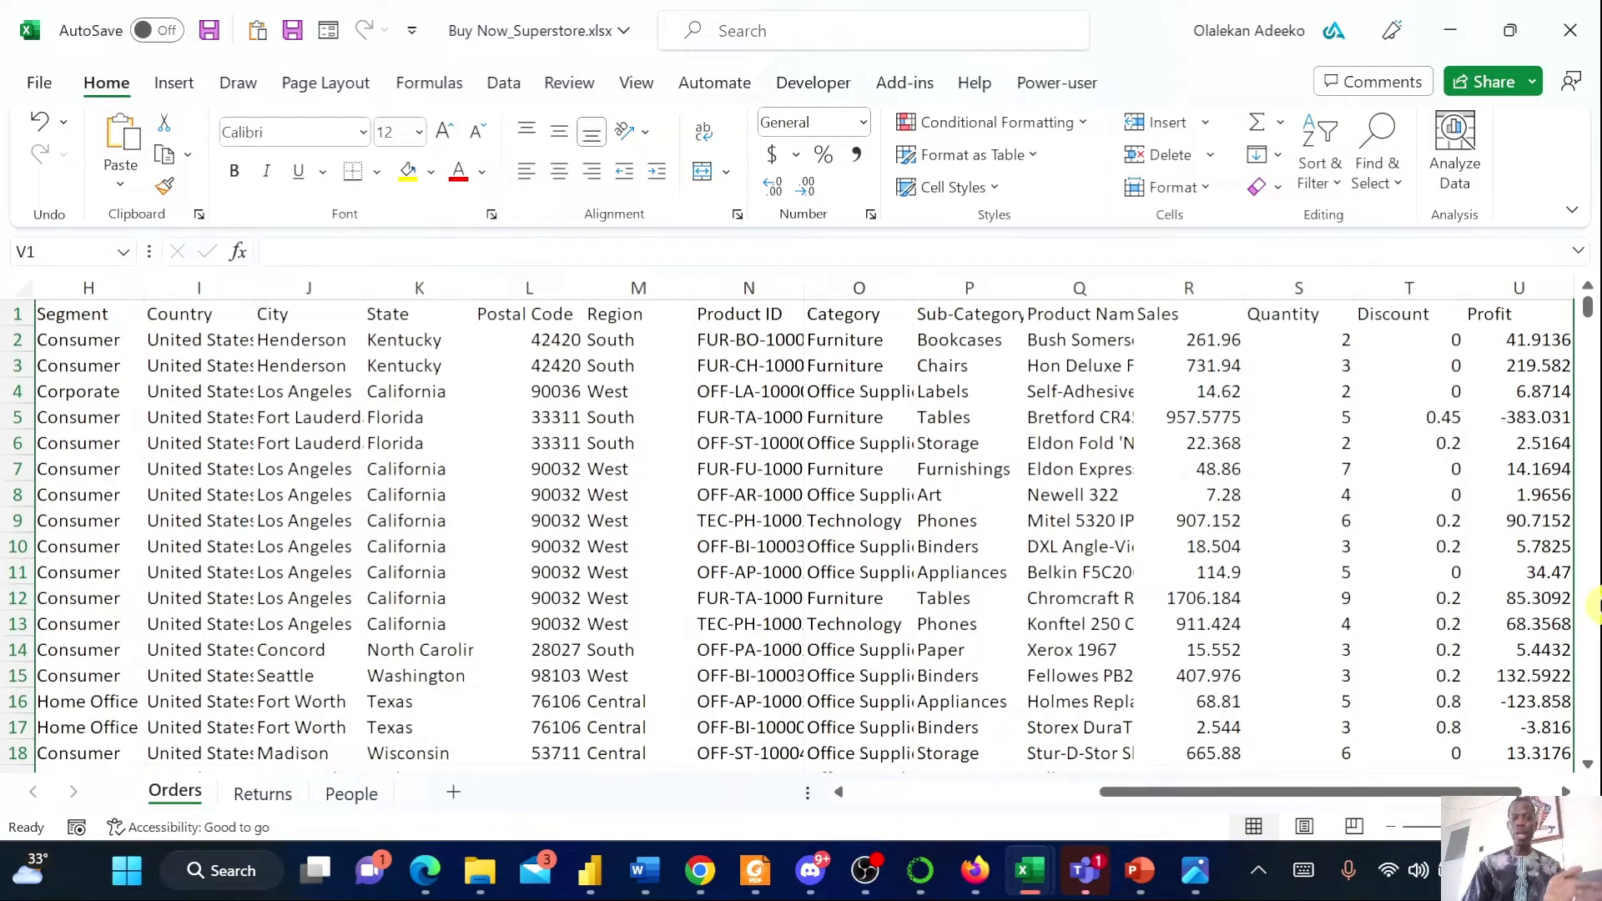
pyautogui.click(257, 799)
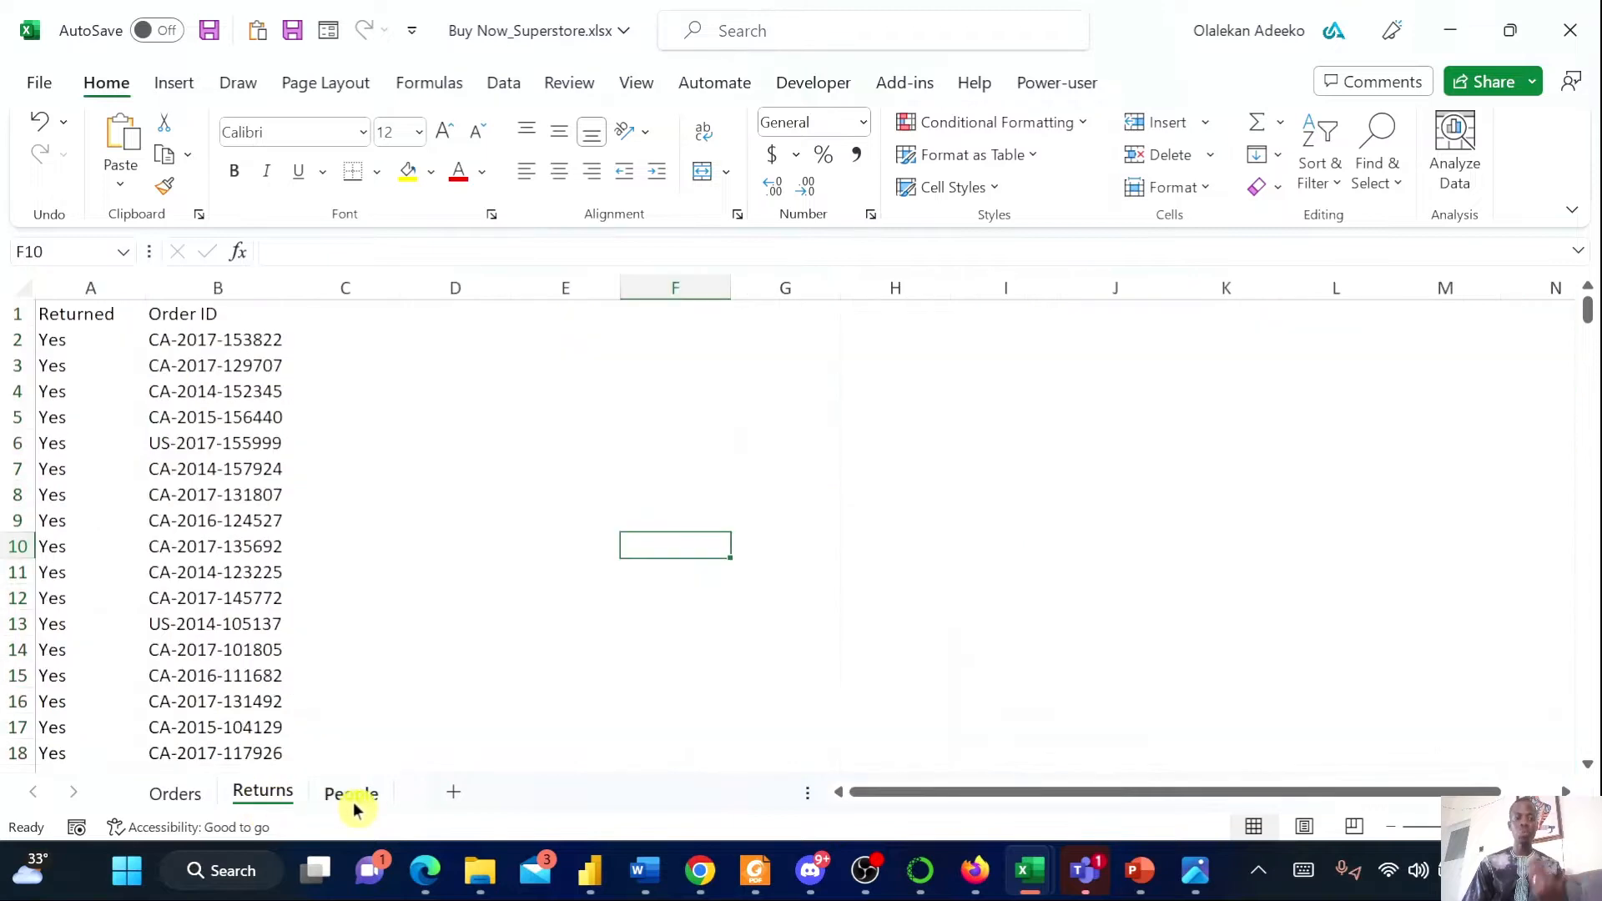
pyautogui.click(353, 796)
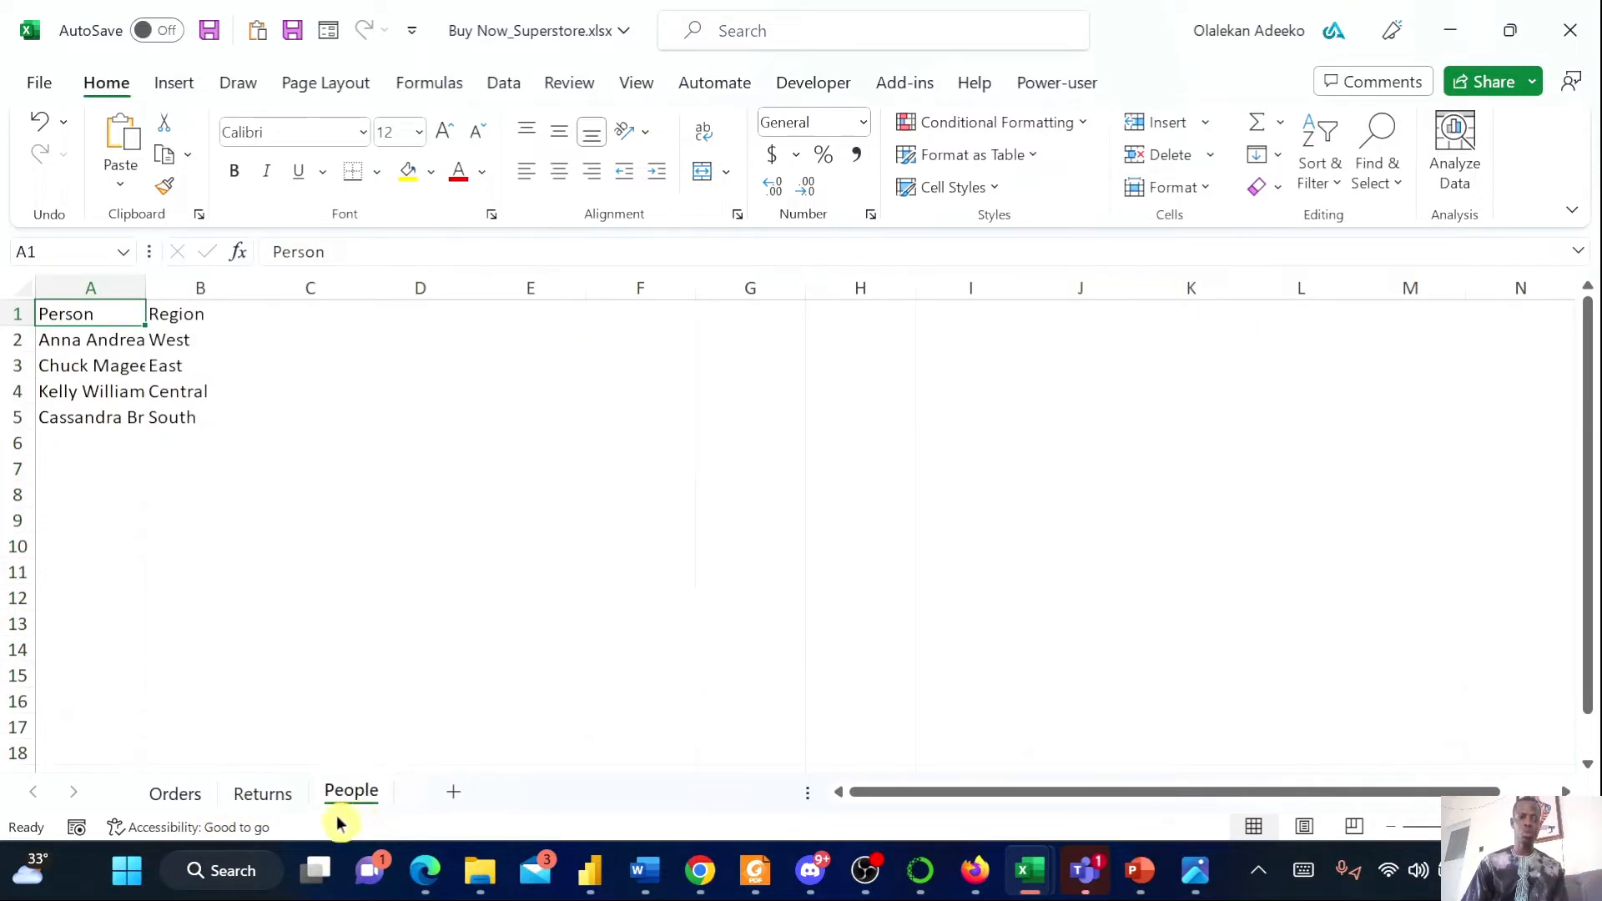
pyautogui.click(260, 799)
pyautogui.click(174, 797)
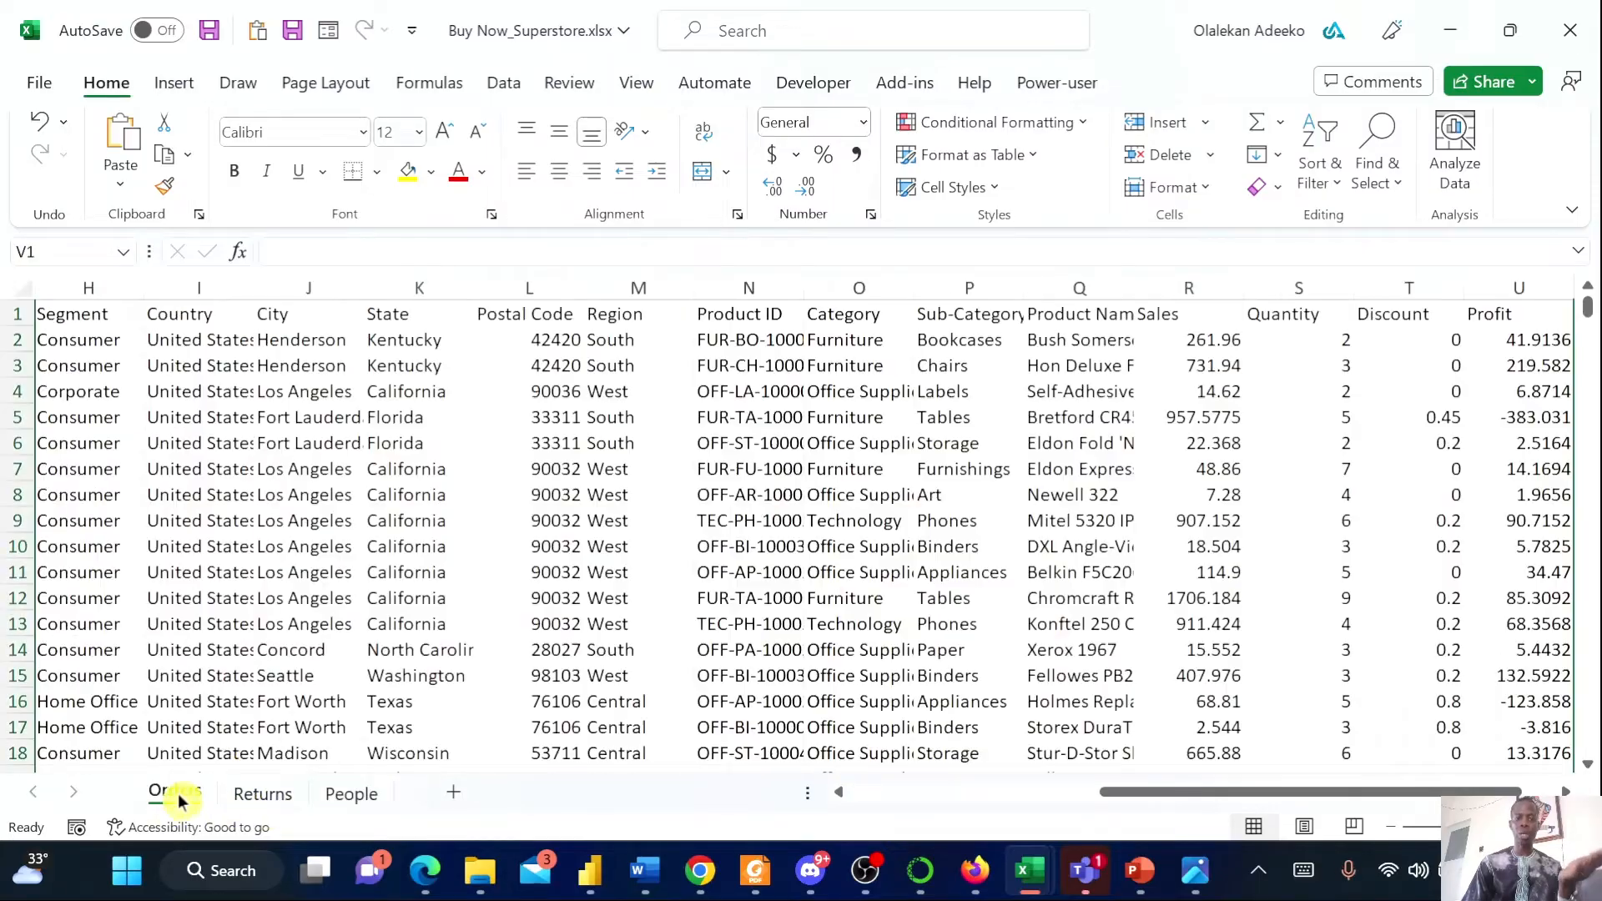
pyautogui.moveTo(1151, 793); pyautogui.dragTo(838, 813)
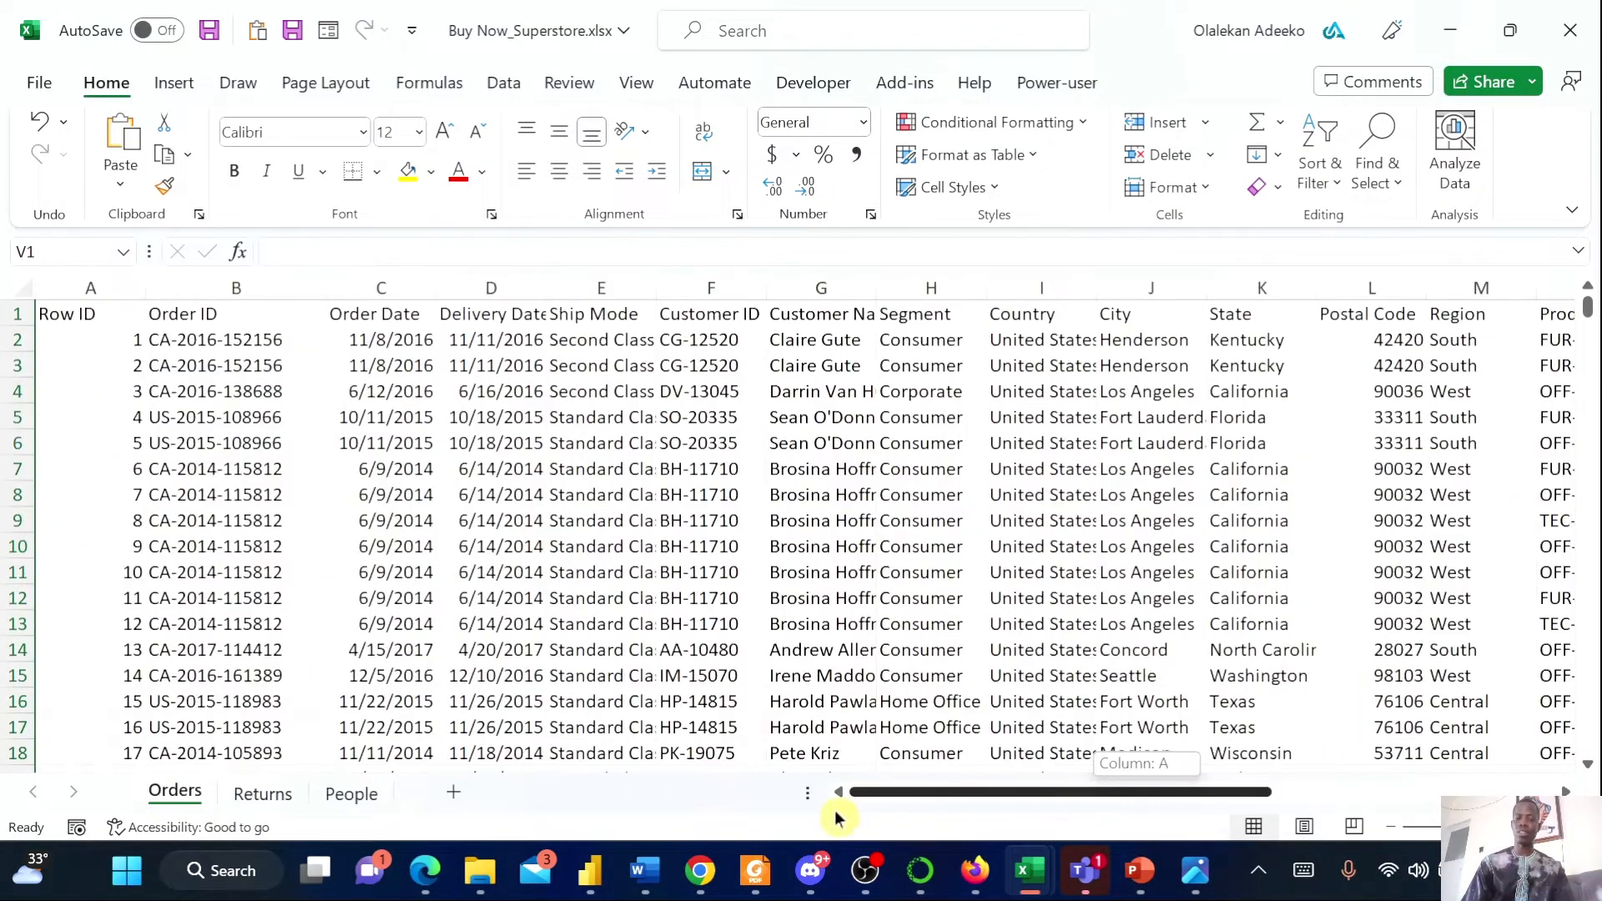
# Switch to Power BI Desktop and start importing the Buy Now_Superstore.xlsx Excel workbook
pyautogui.click(591, 872)
pyautogui.click(602, 811)
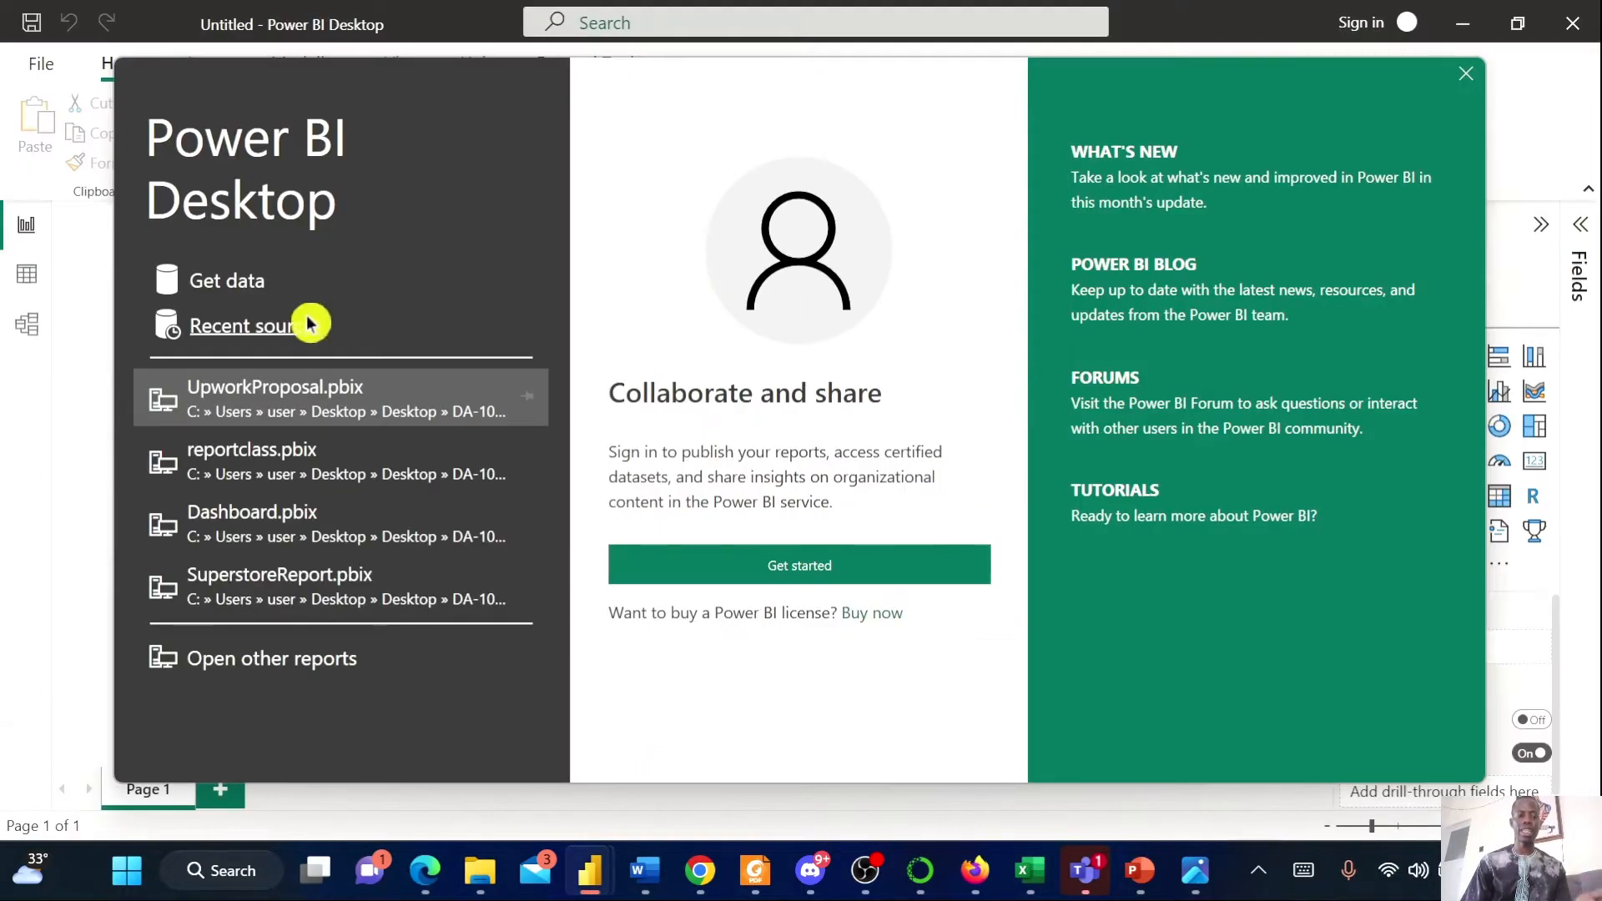
pyautogui.click(250, 284)
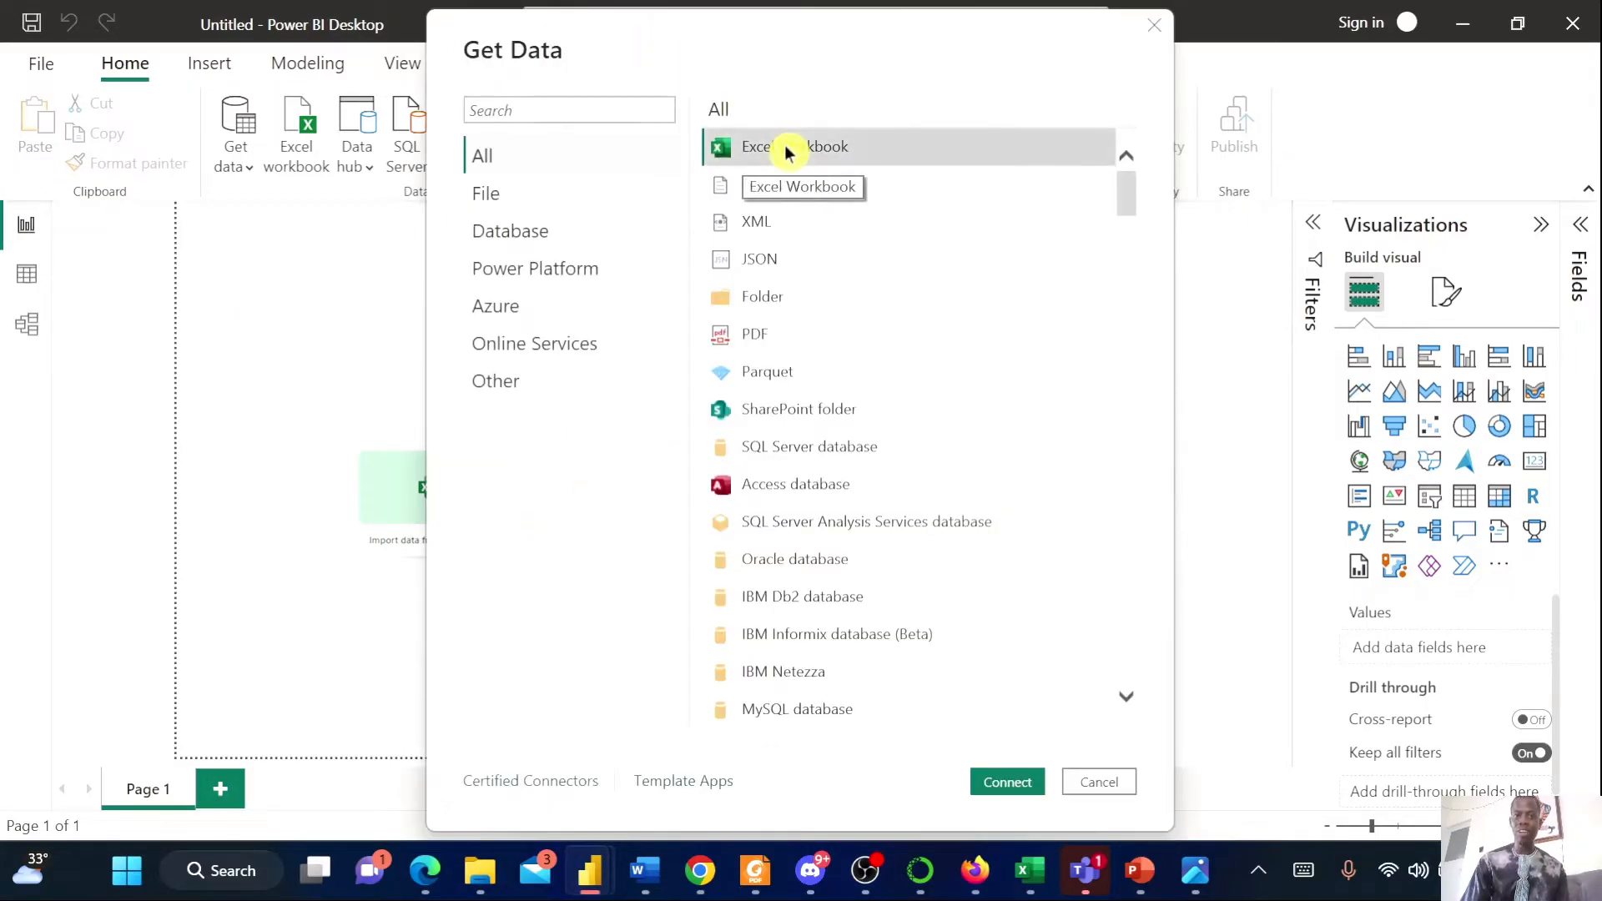
pyautogui.click(1010, 781)
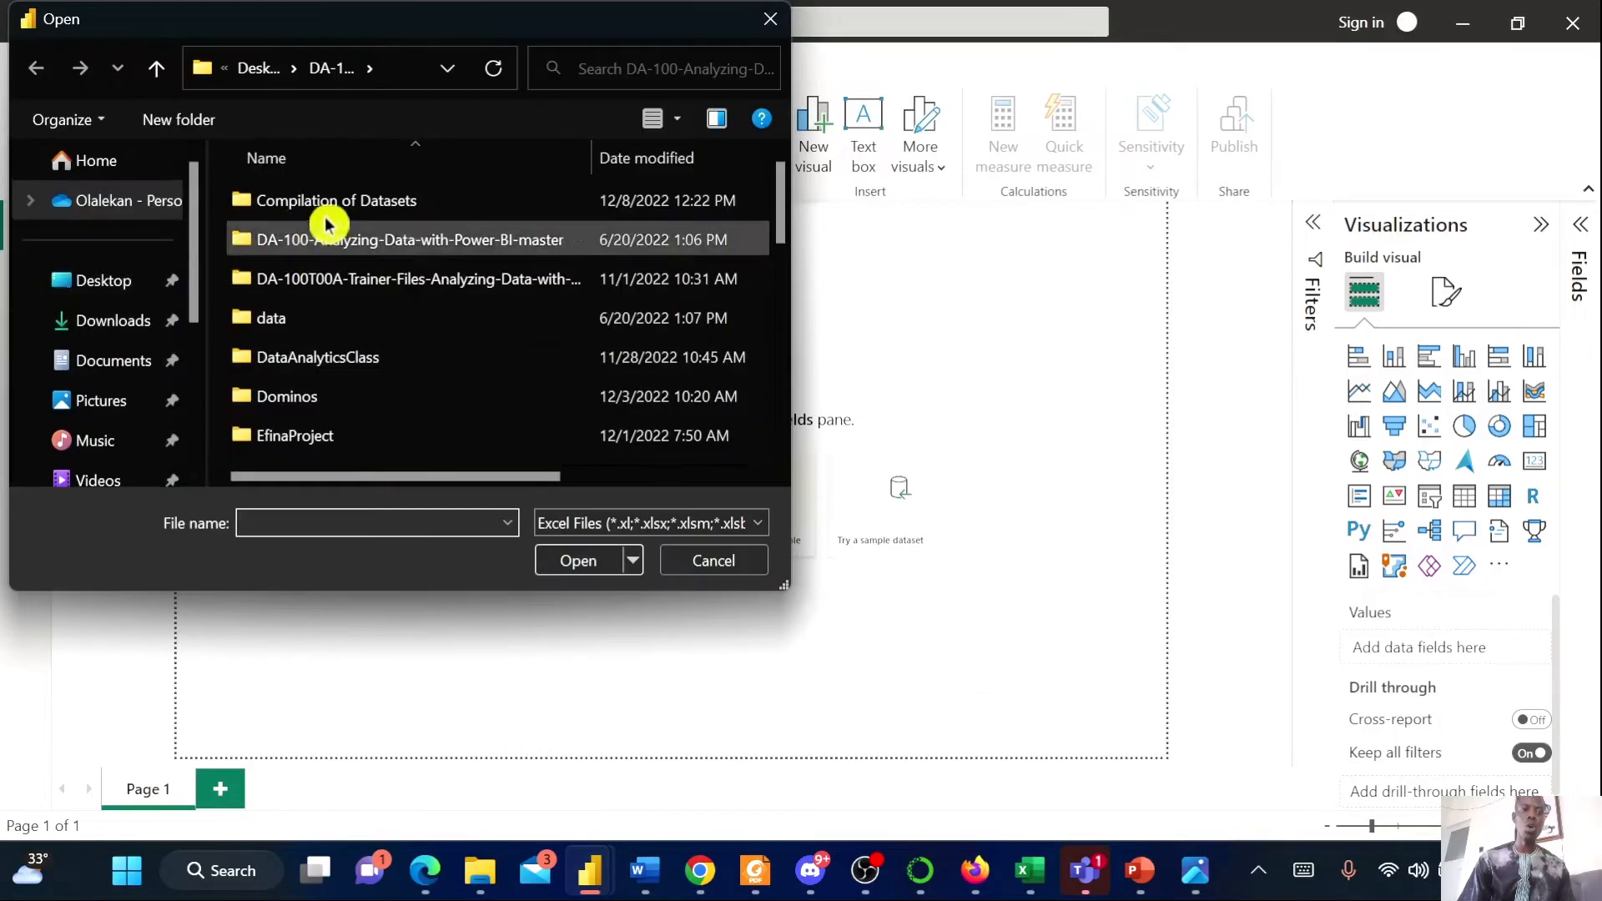
pyautogui.scroll(-5, 445, 338)
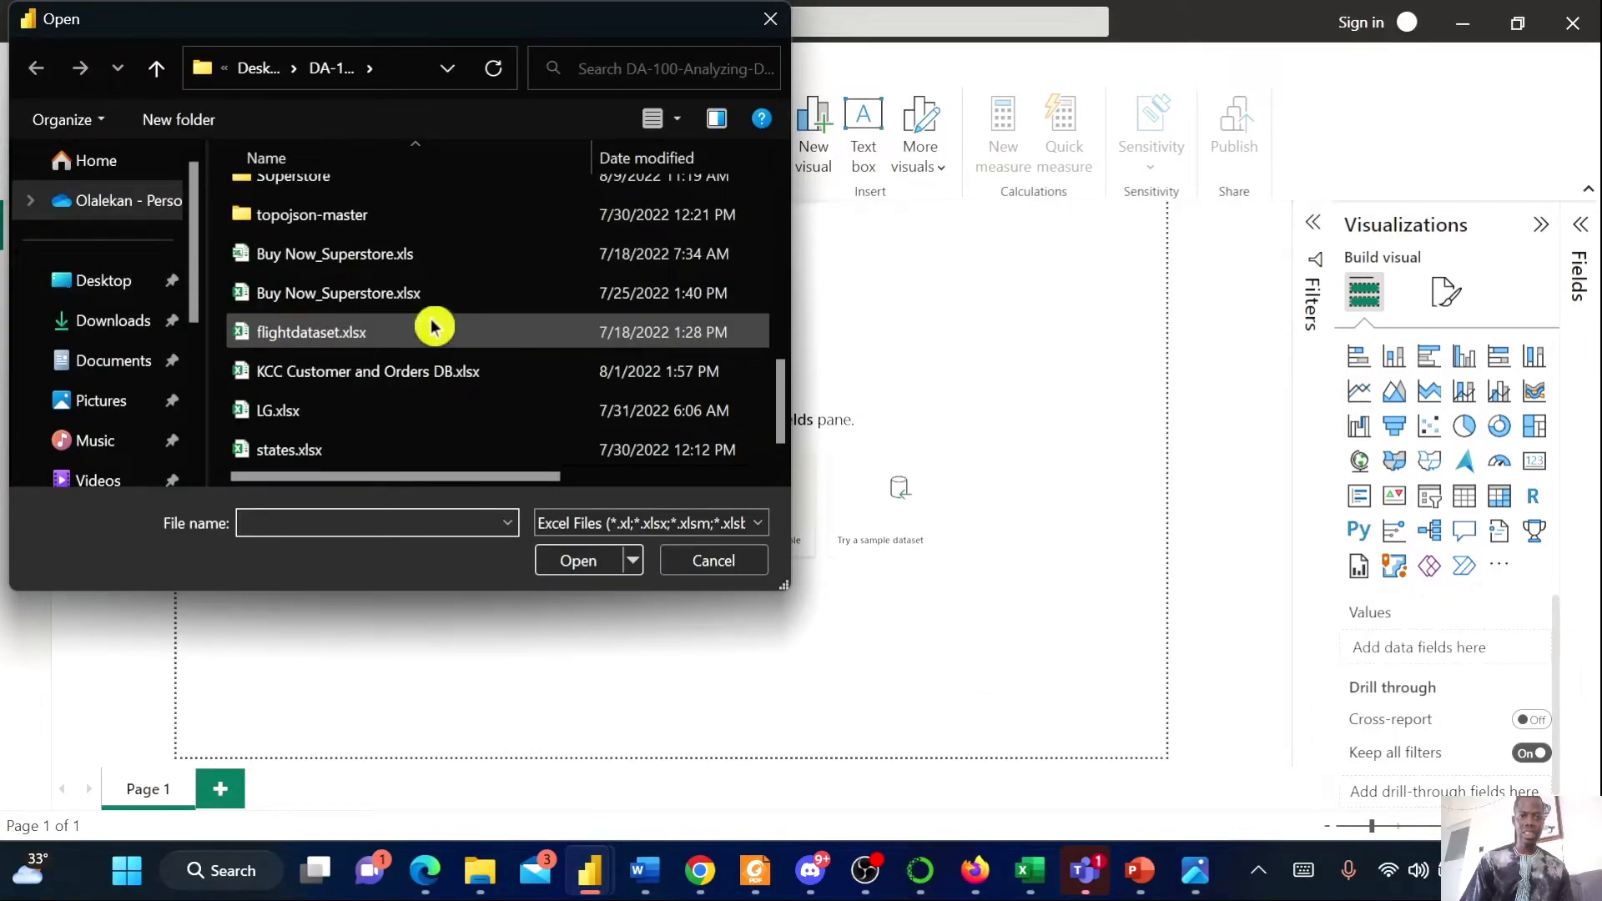
pyautogui.click(389, 293)
pyautogui.click(581, 570)
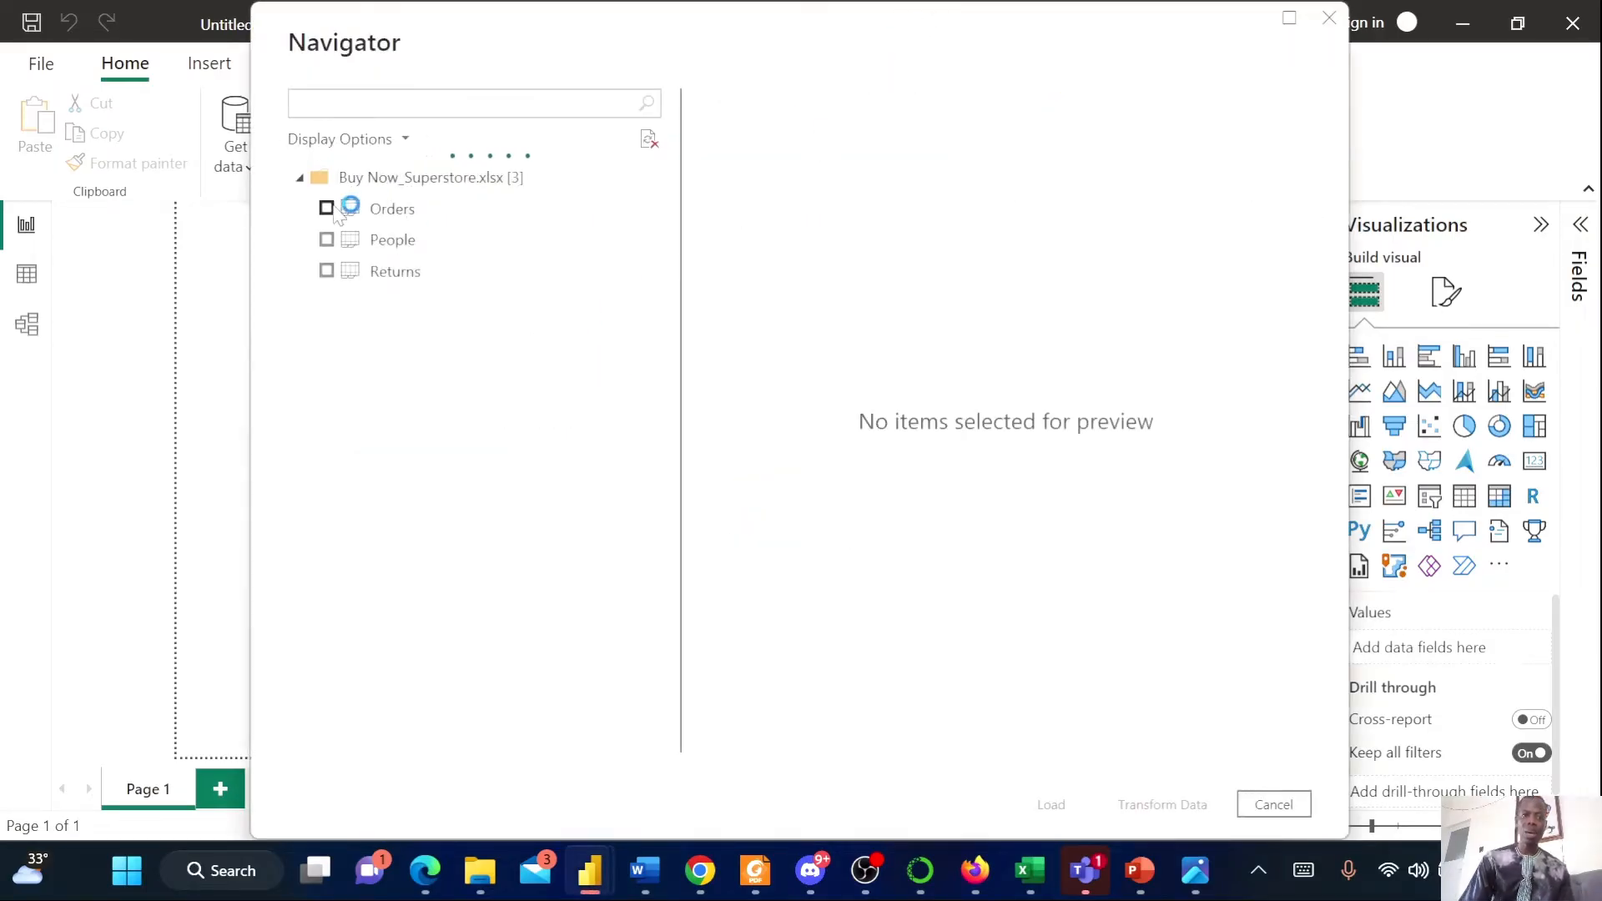
# Select the Orders, People and Returns sheets and open them for transformation in Power Query
pyautogui.click(326, 209)
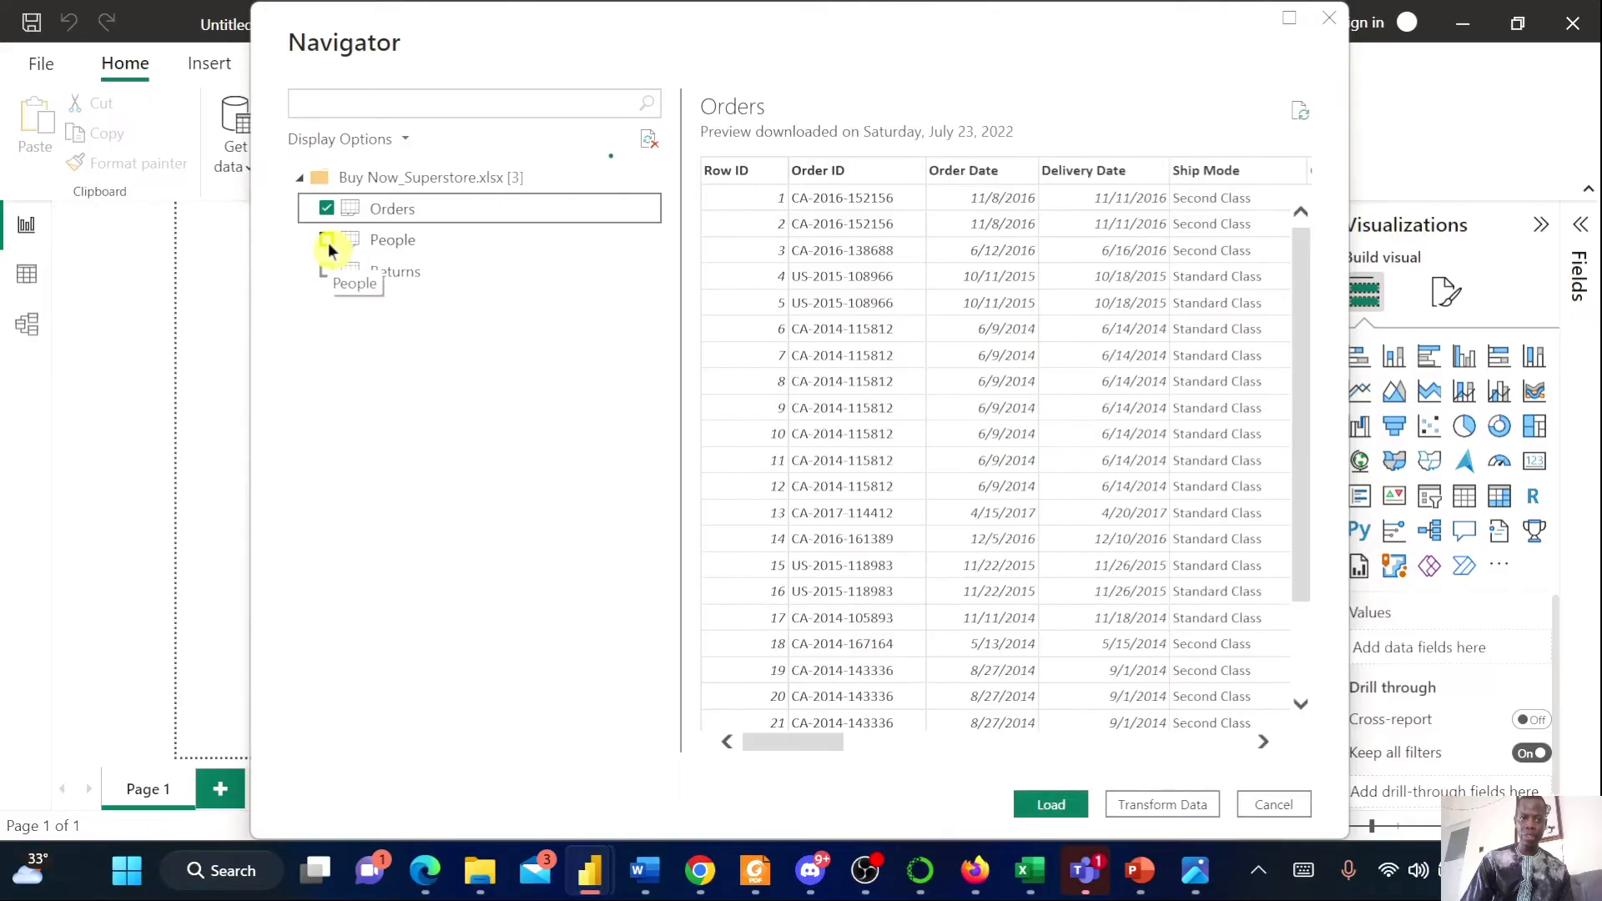
pyautogui.click(328, 241)
pyautogui.click(326, 270)
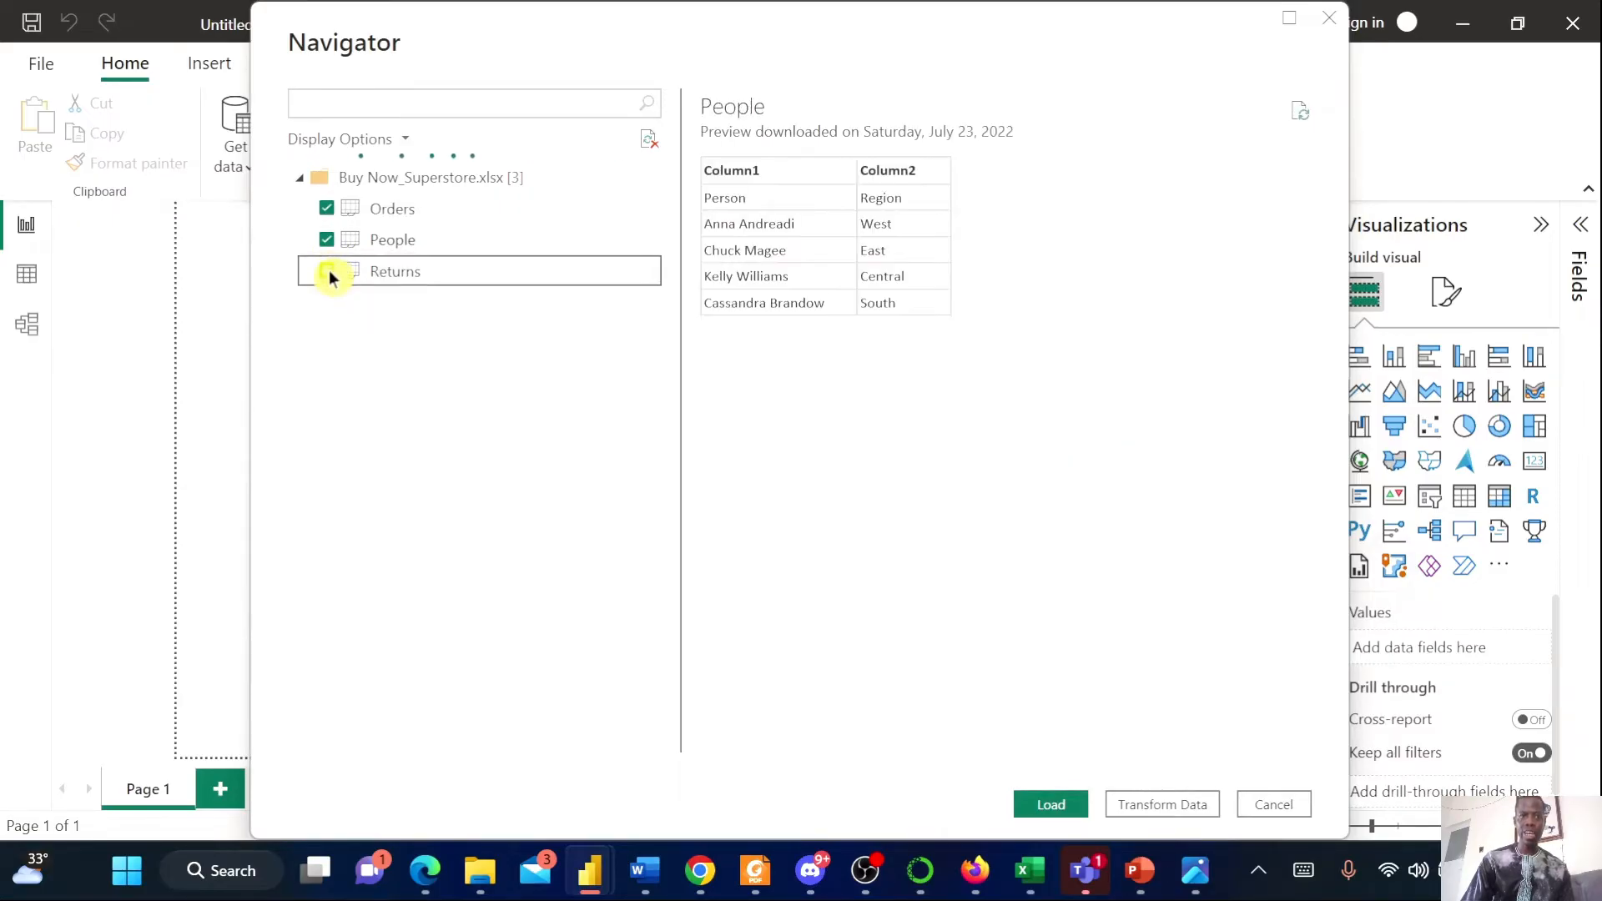
pyautogui.click(1184, 814)
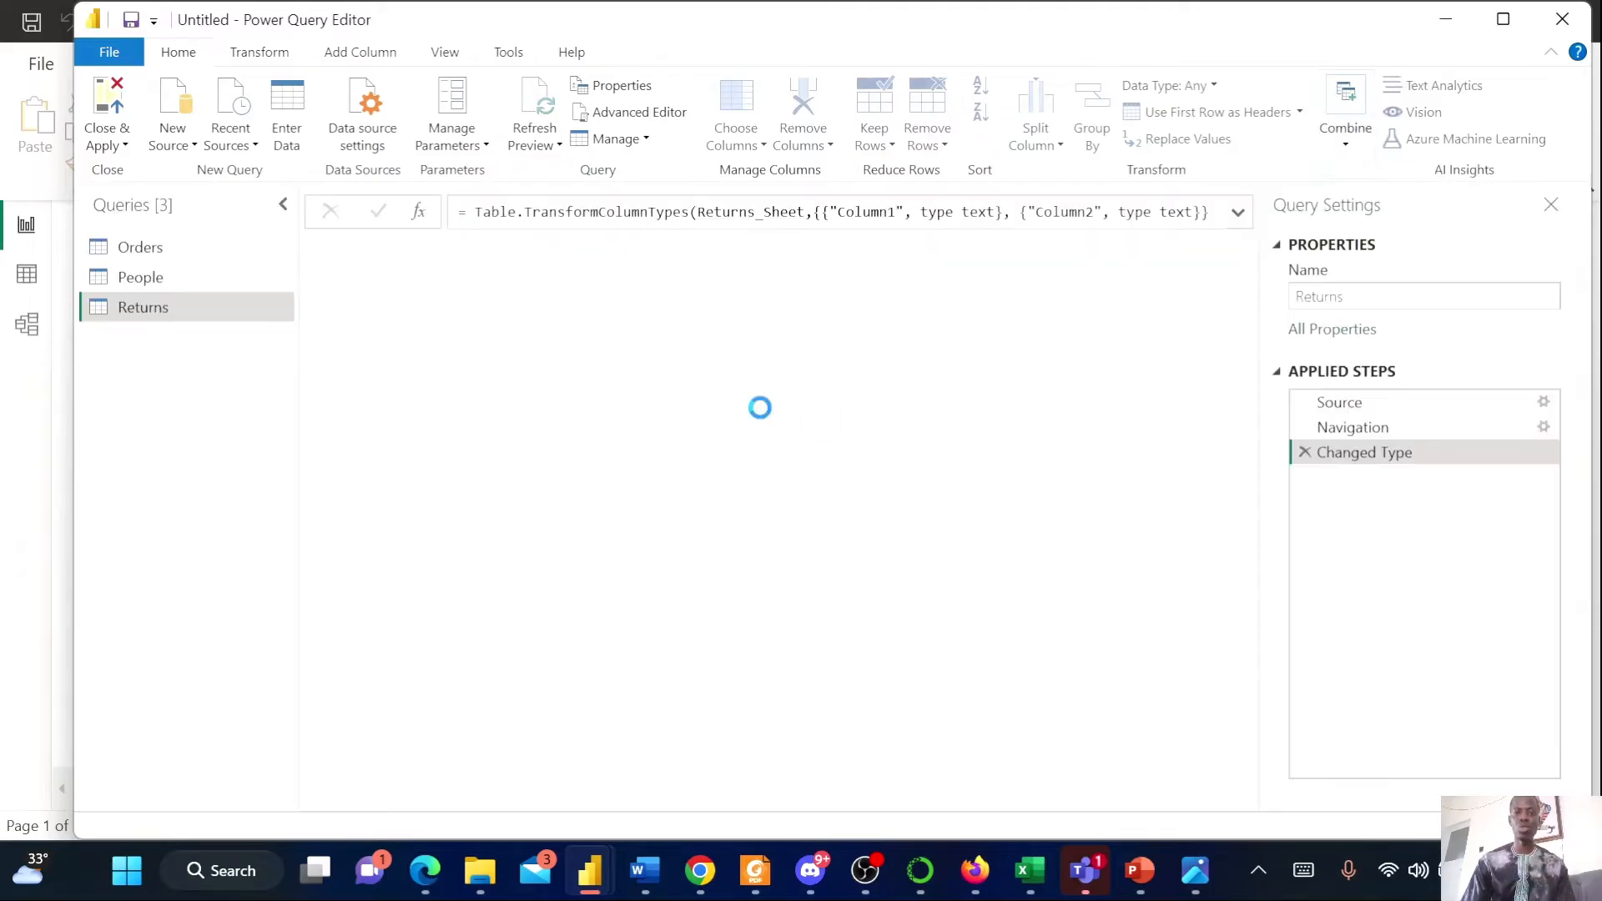
# Examine the Orders query's columns and their column quality
pyautogui.click(144, 254)
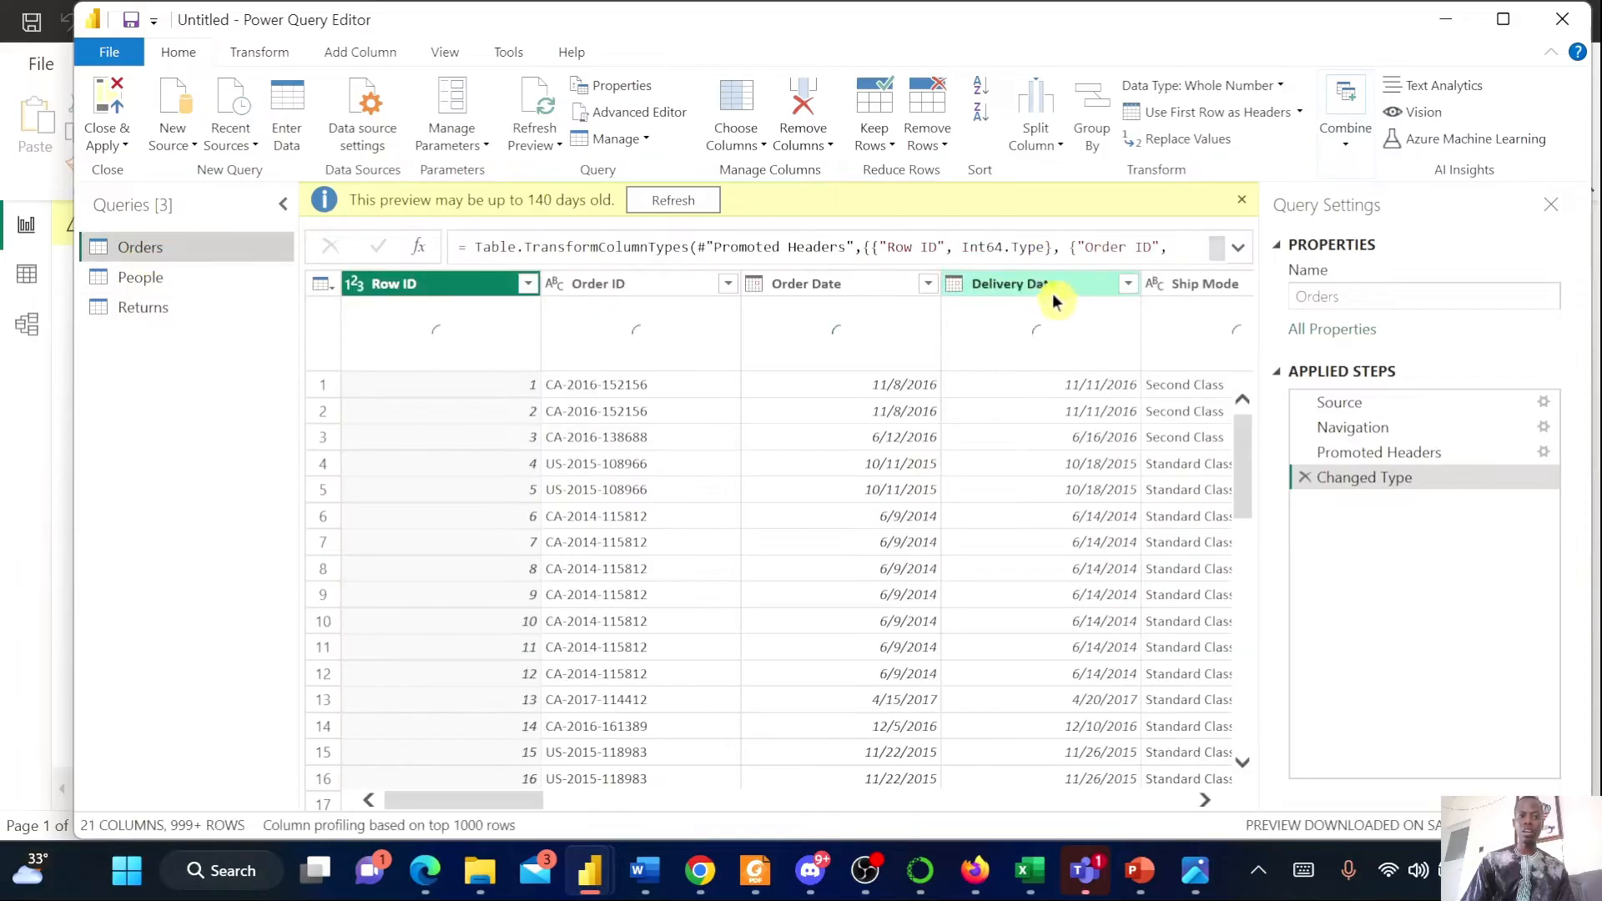
pyautogui.click(1242, 200)
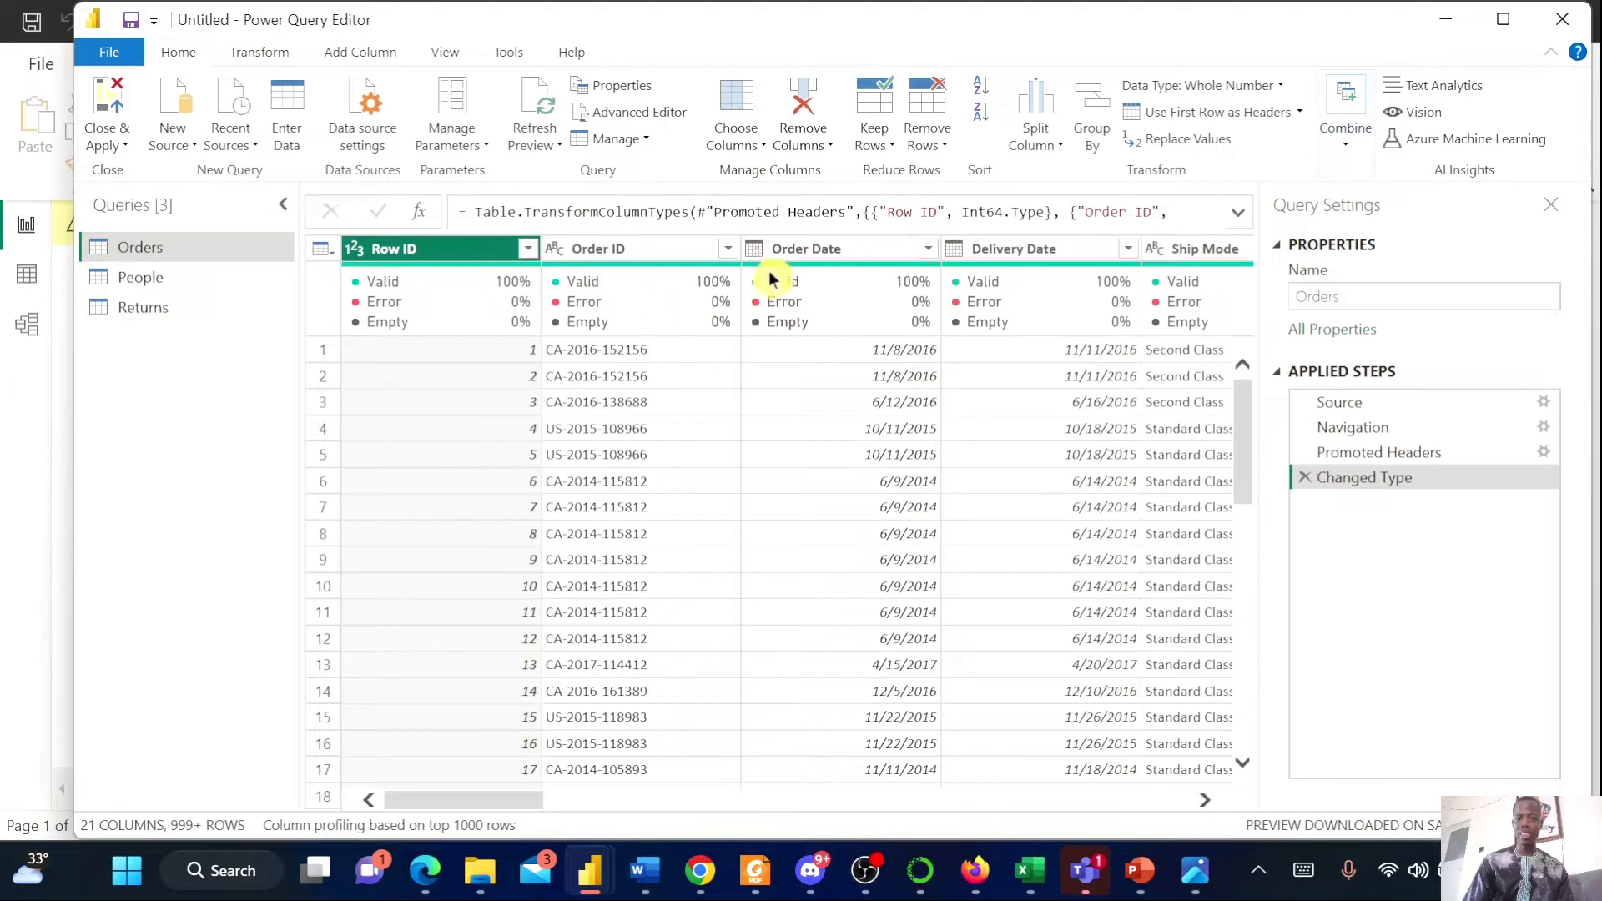
pyautogui.moveTo(468, 801); pyautogui.dragTo(529, 800)
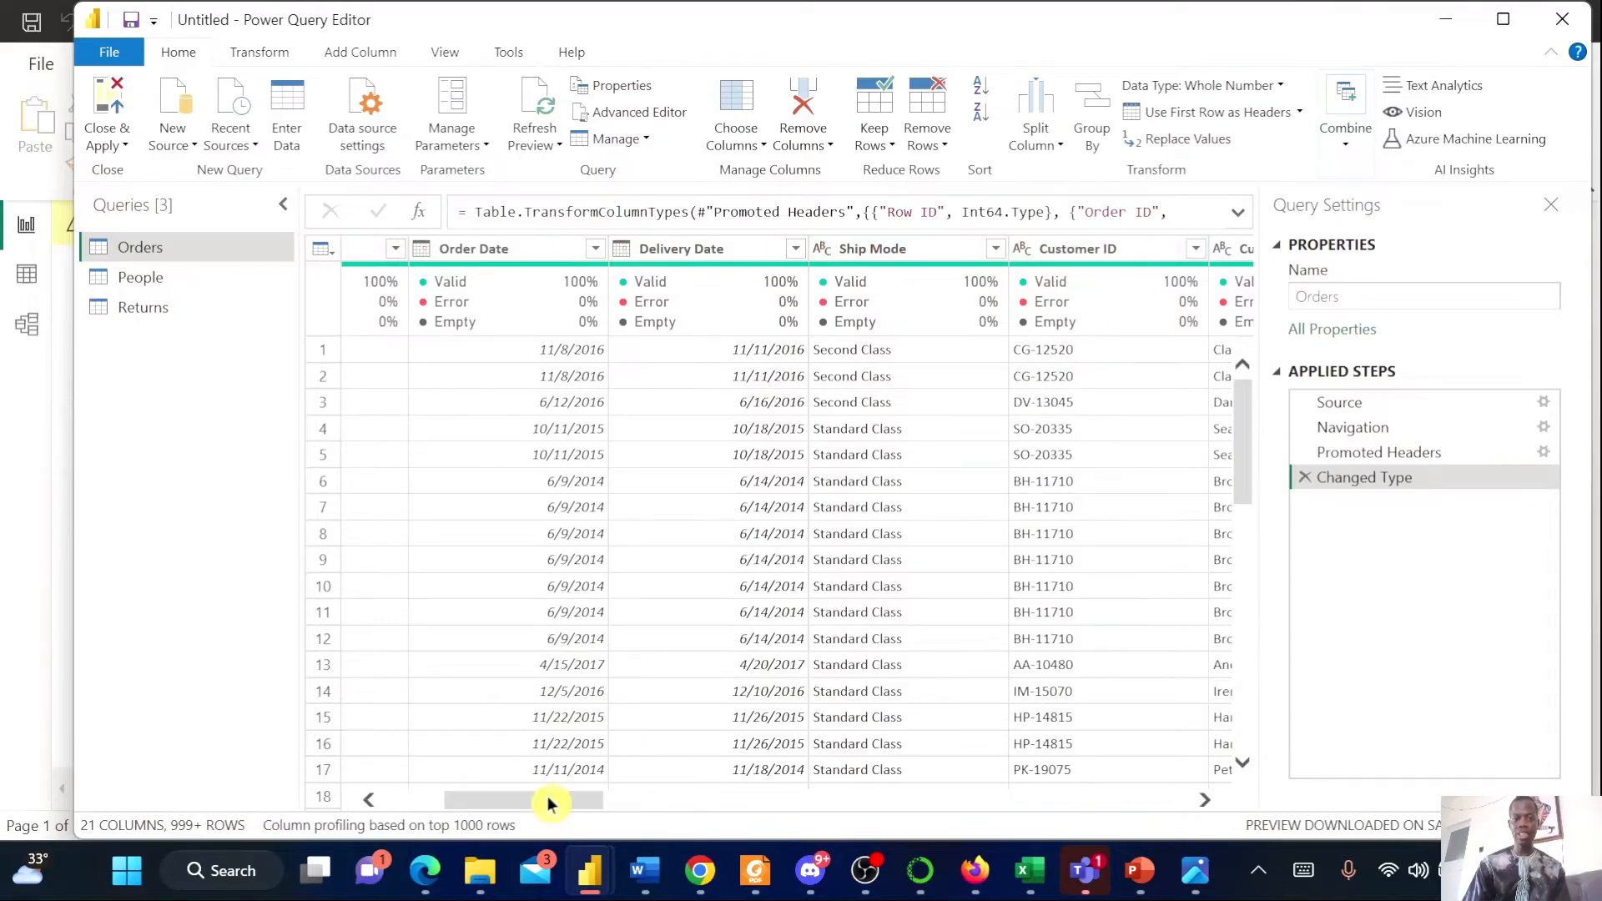
pyautogui.moveTo(547, 799); pyautogui.dragTo(1110, 813)
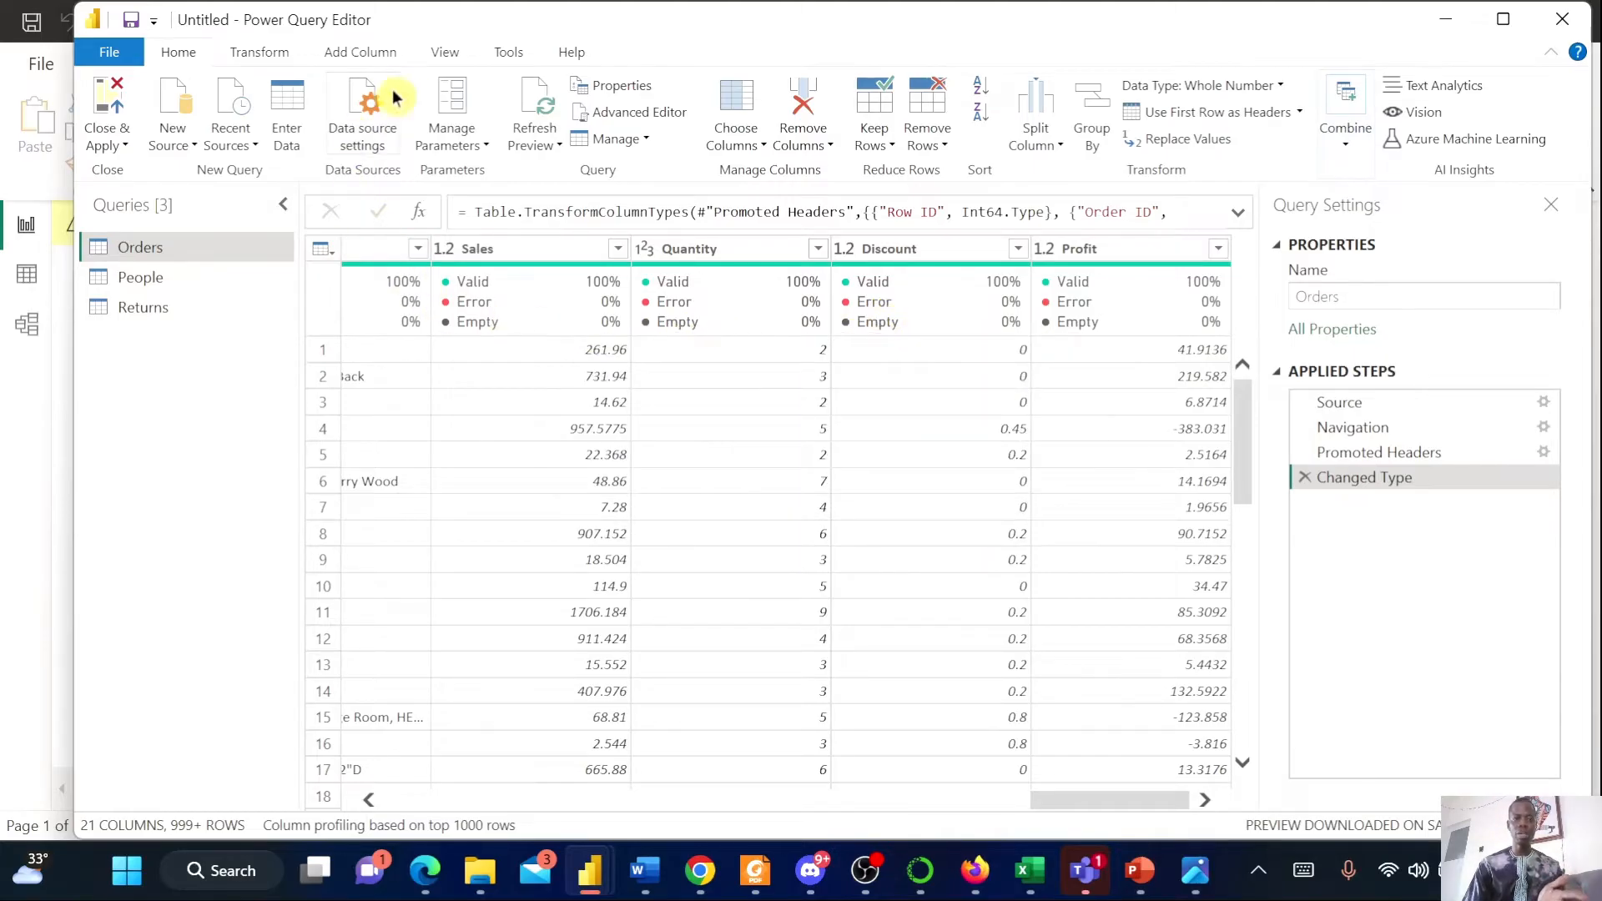
pyautogui.click(448, 55)
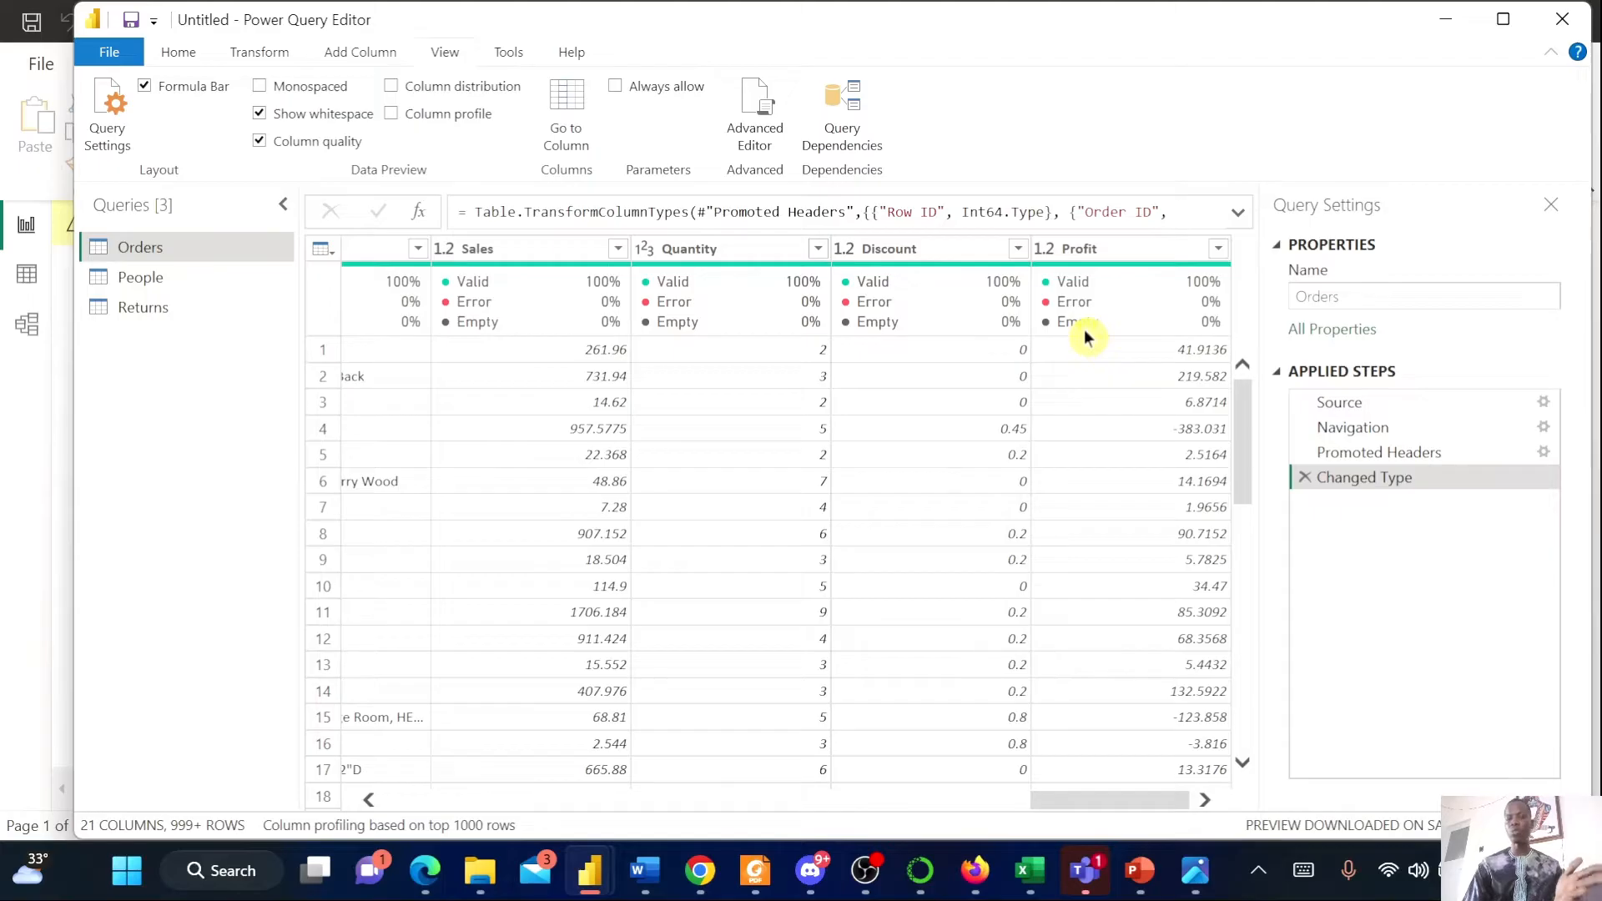
pyautogui.moveTo(1088, 328)
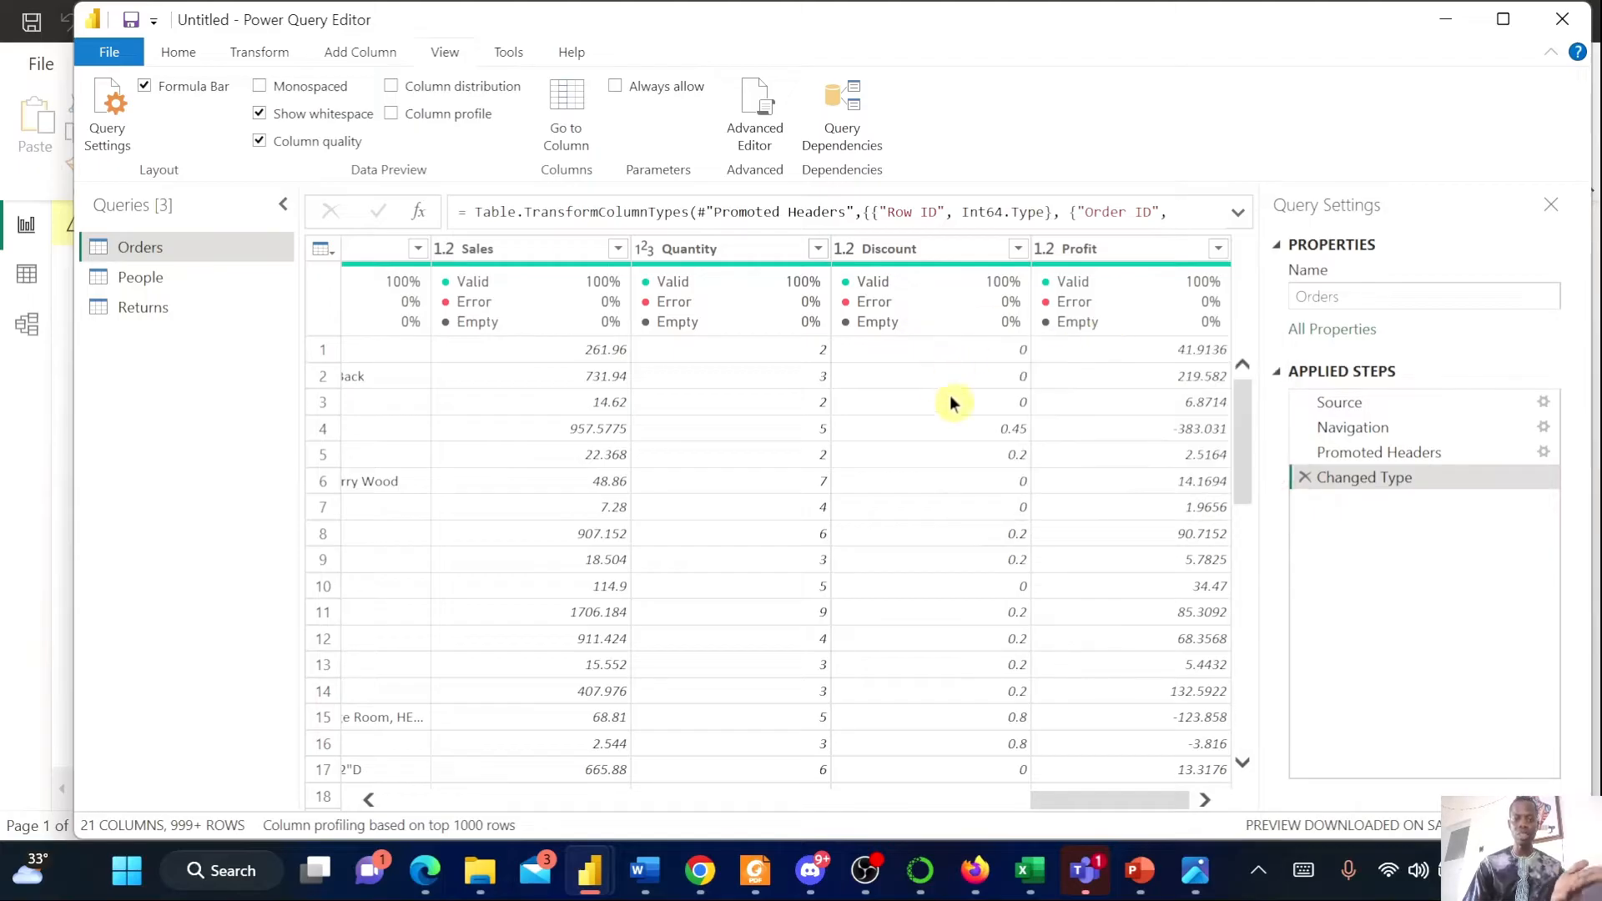
pyautogui.moveTo(1114, 799); pyautogui.dragTo(834, 719)
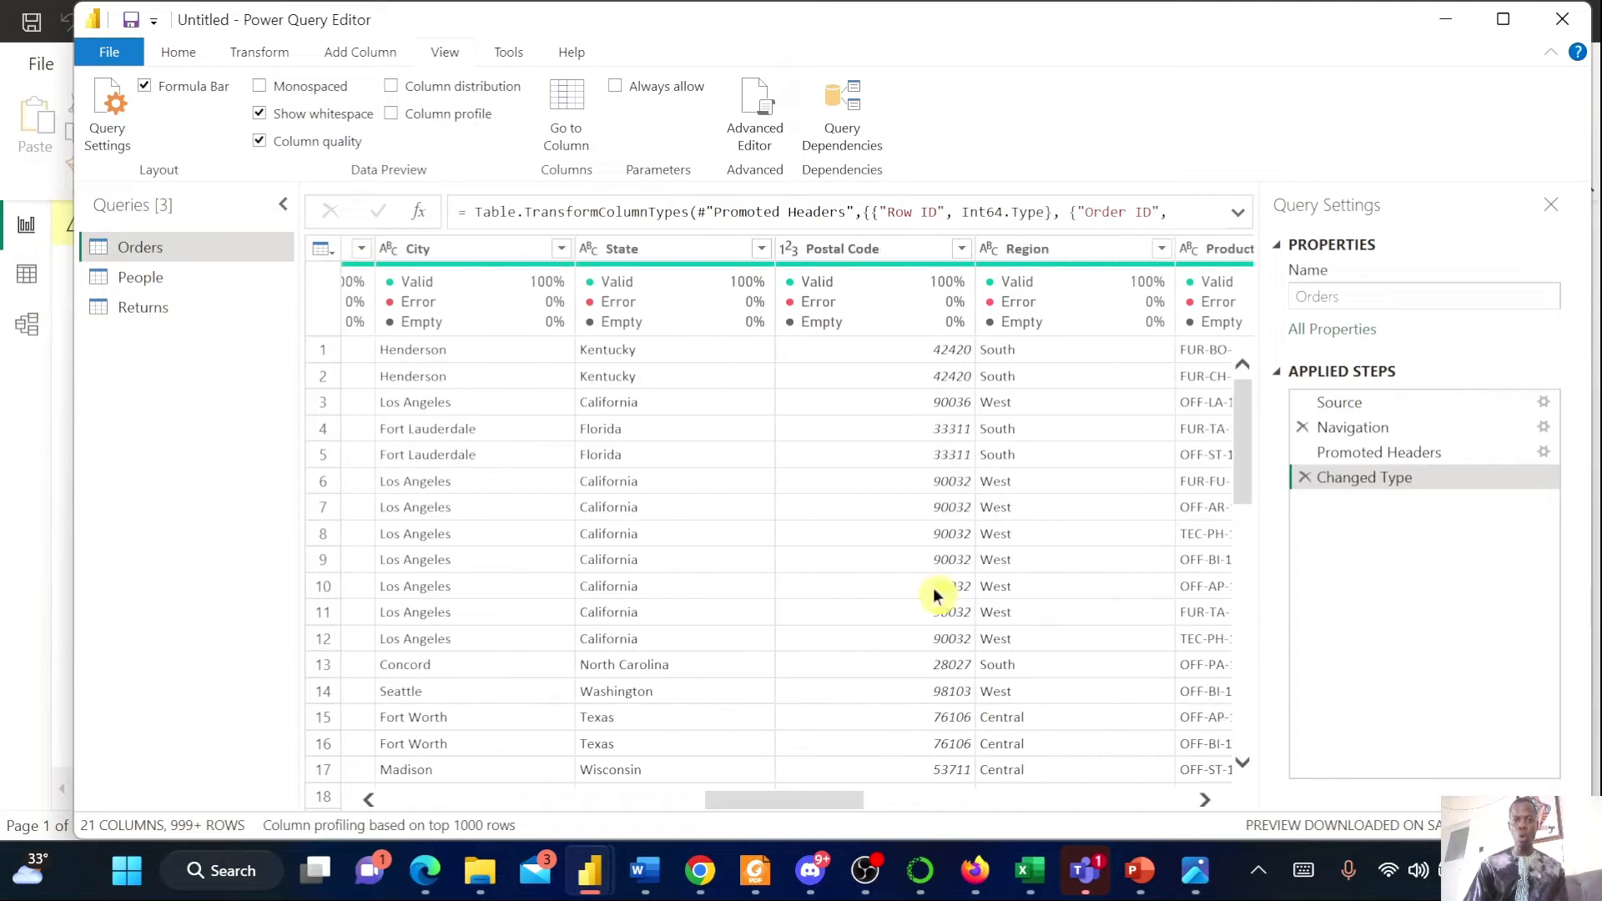
pyautogui.moveTo(777, 819); pyautogui.dragTo(523, 802)
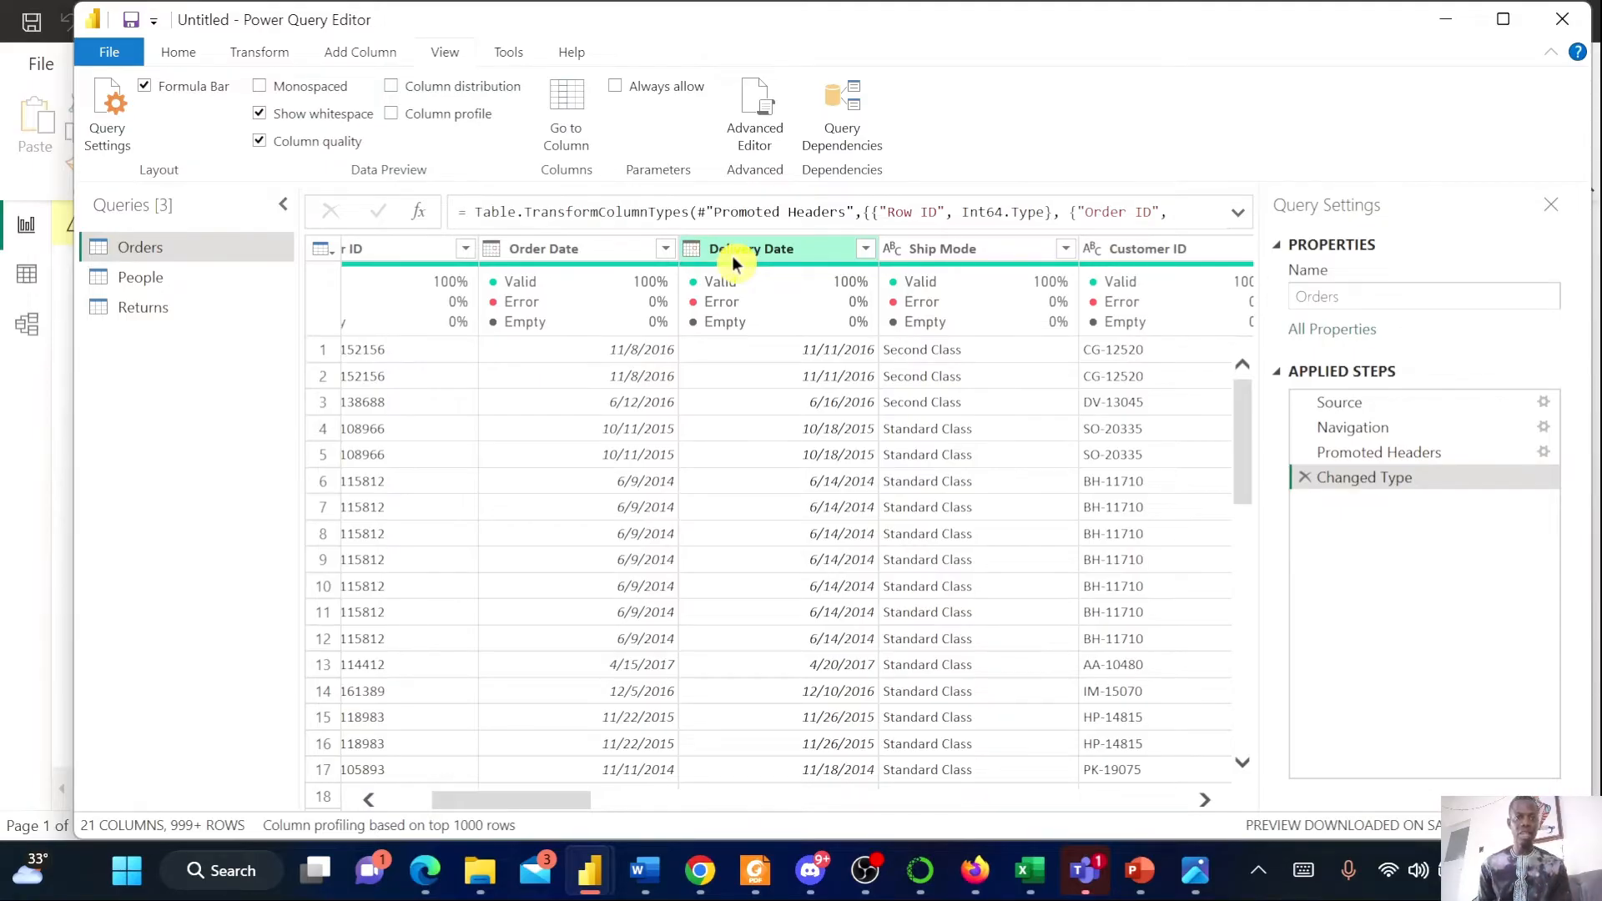
pyautogui.moveTo(549, 277)
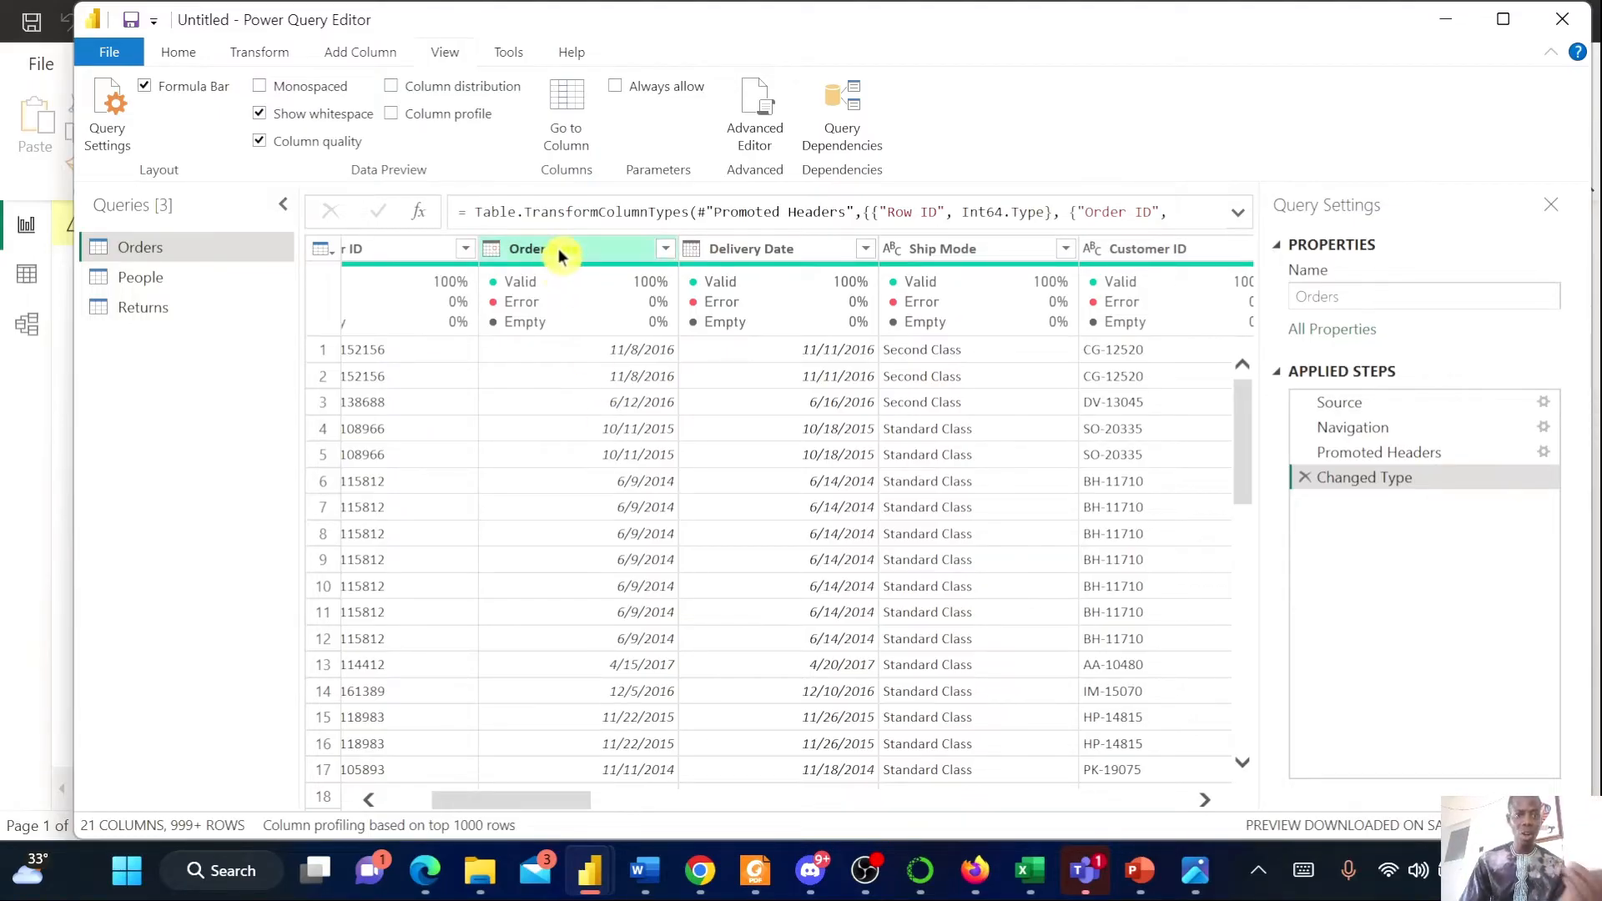
pyautogui.click(797, 259)
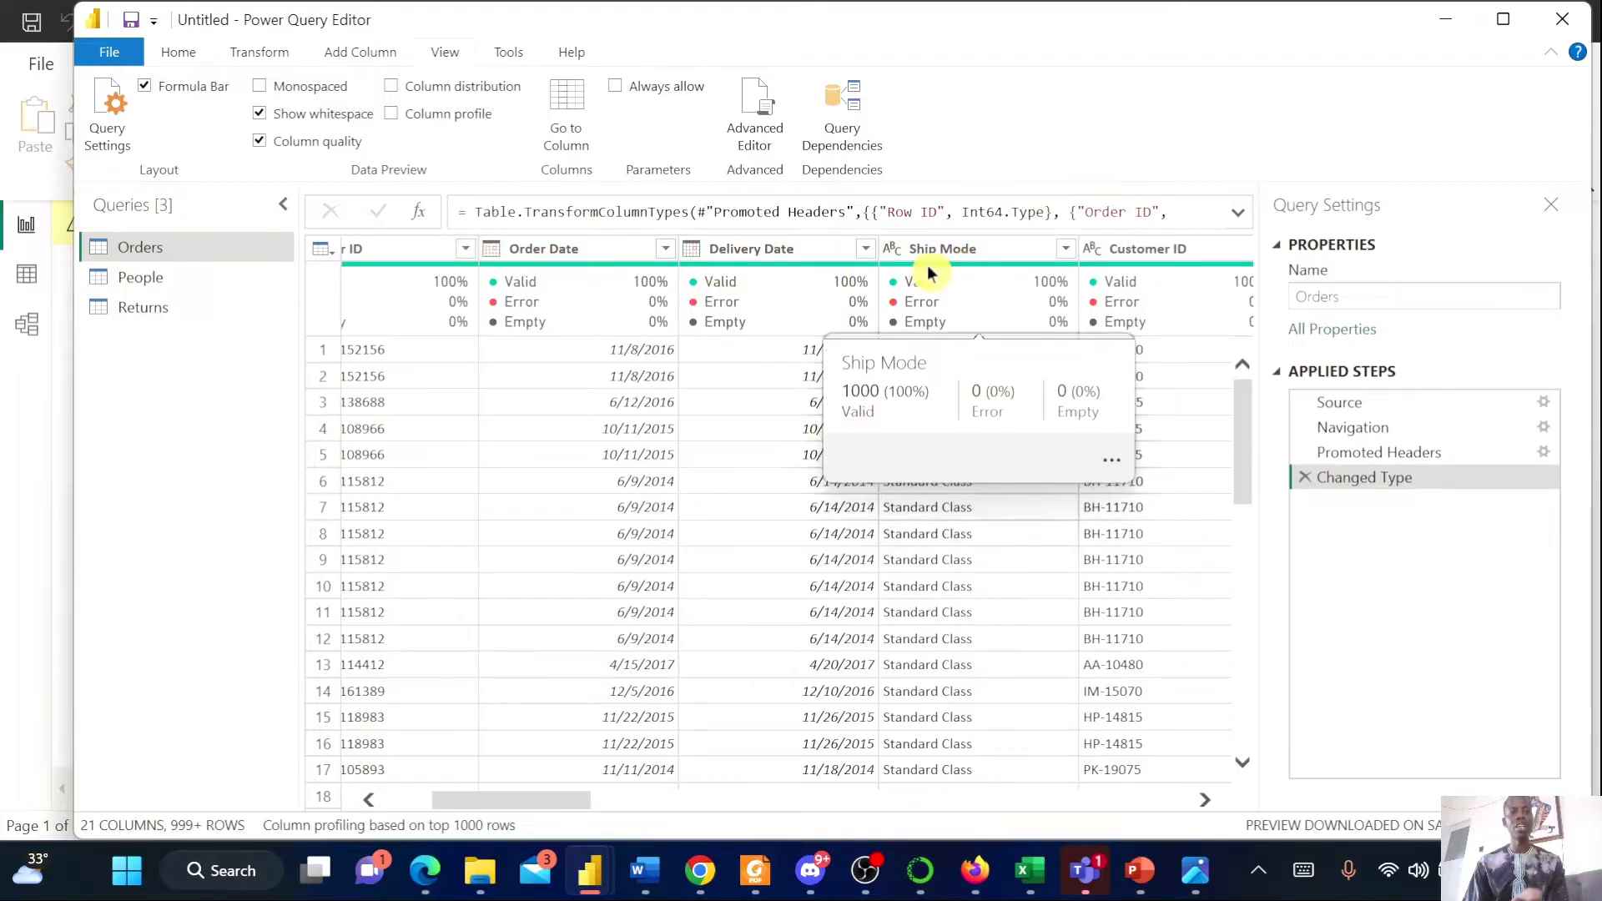
pyautogui.moveTo(657, 279)
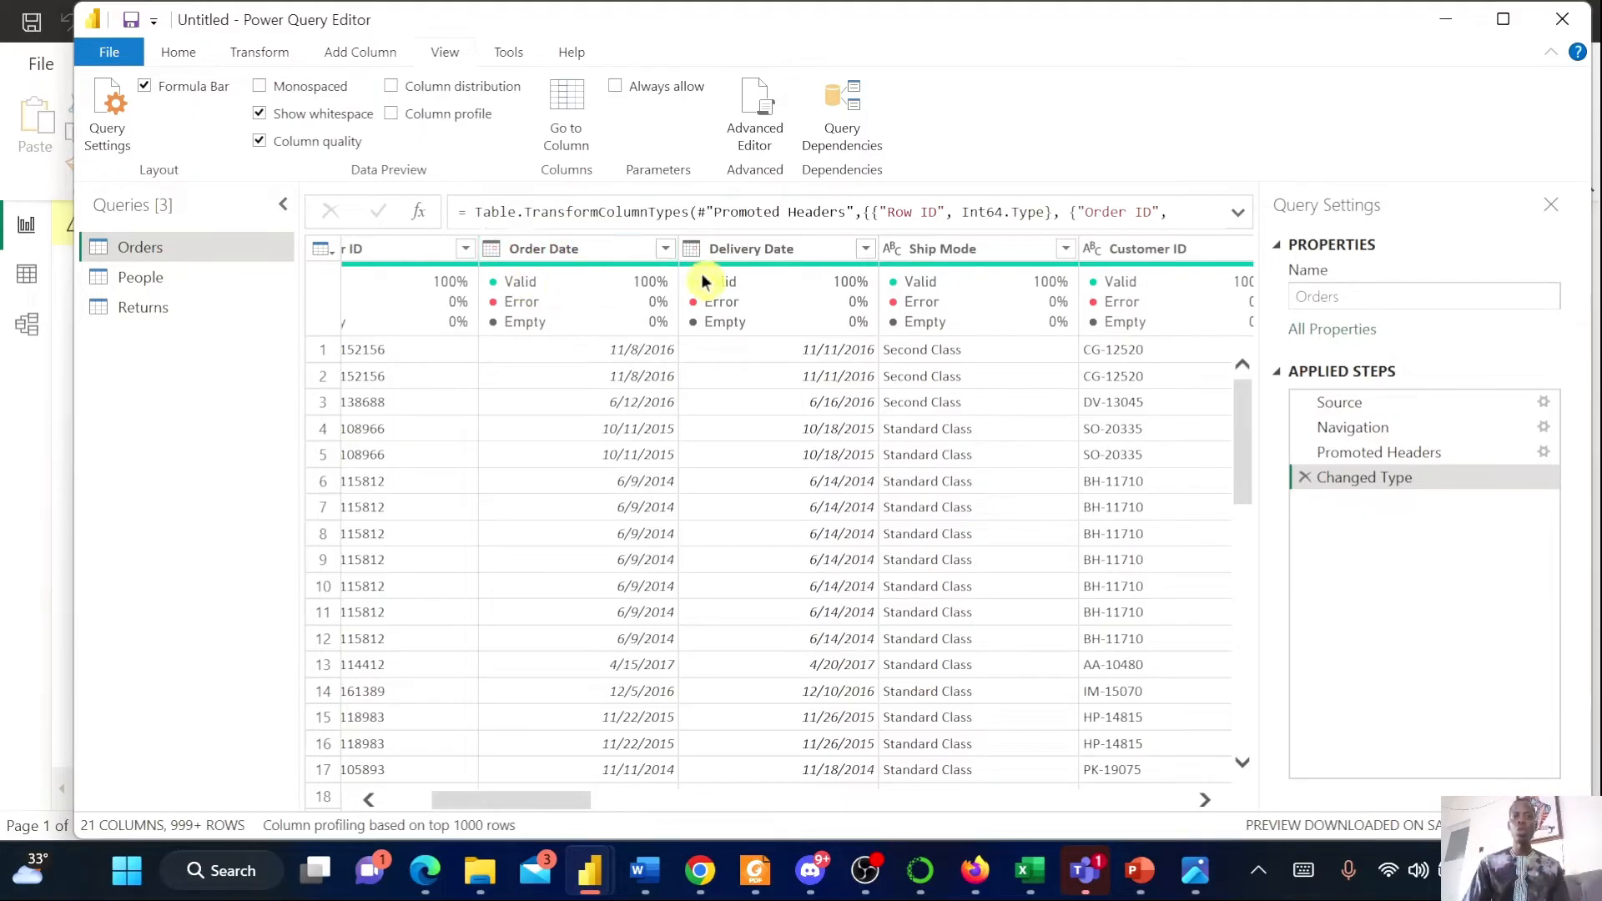
# Add a custom column named Delivery Time with the formula [Delivery Date] - [Order Date]
pyautogui.click(360, 53)
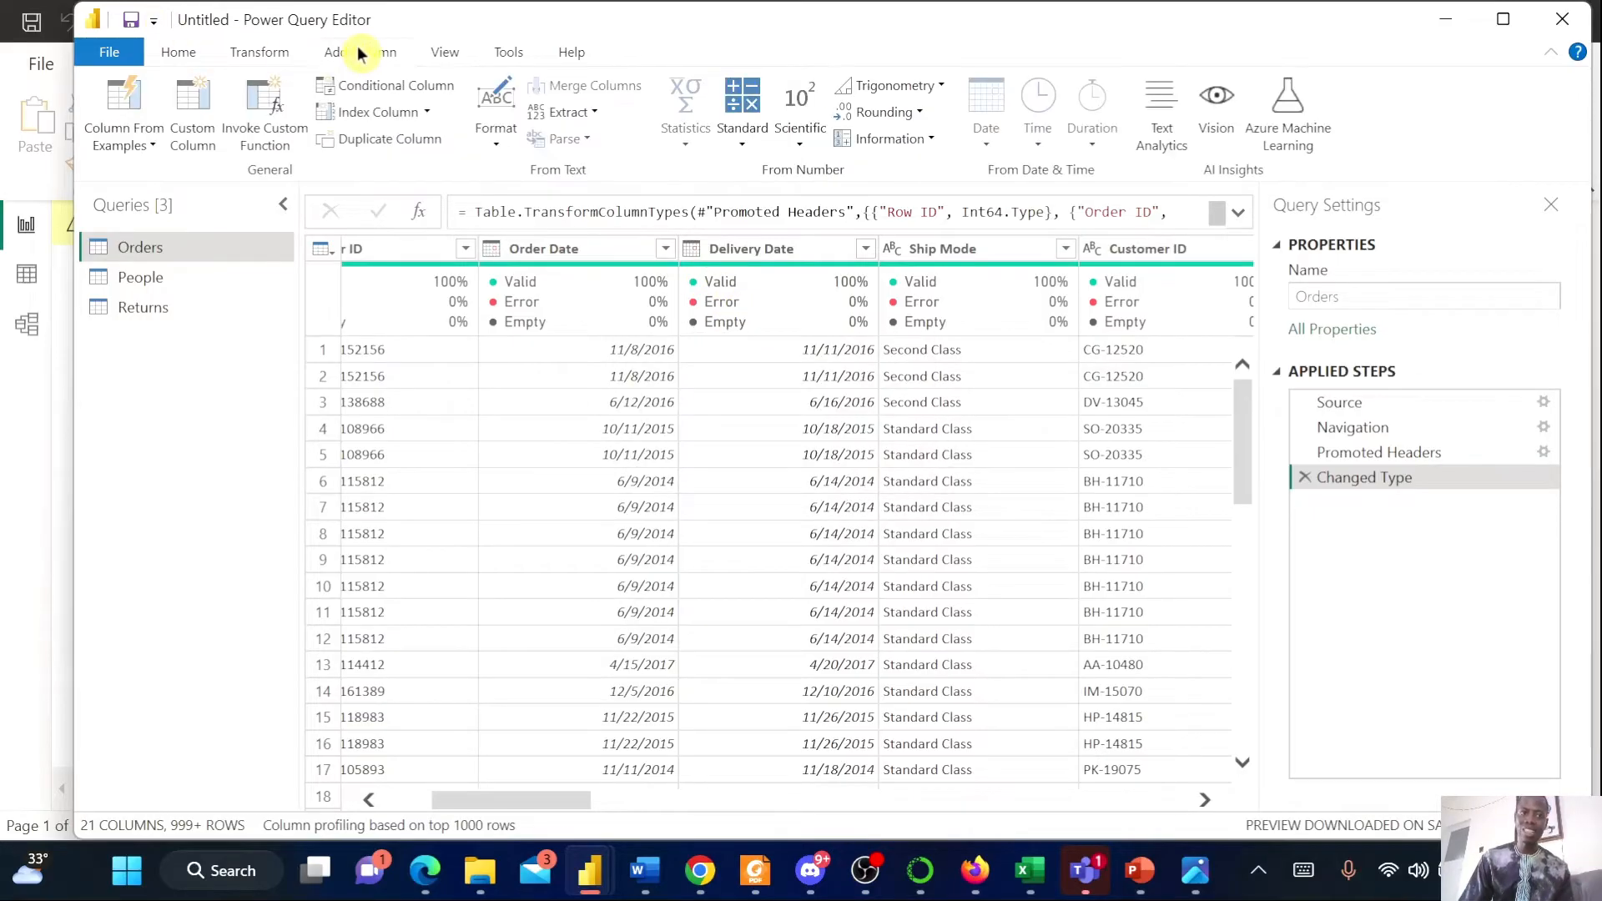
pyautogui.click(200, 136)
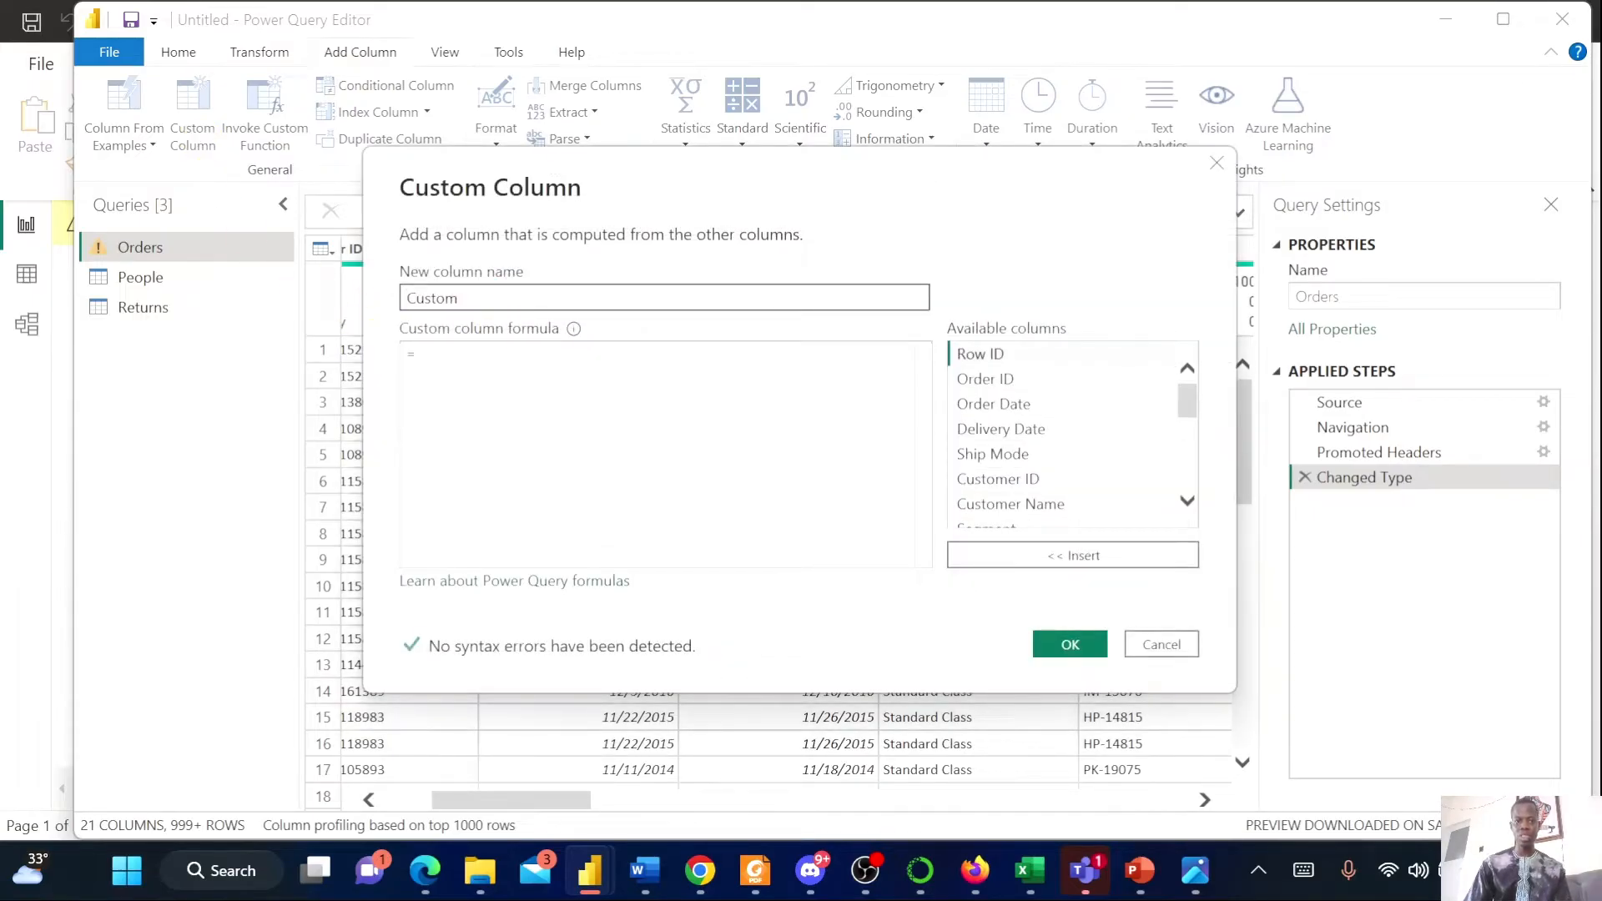
pyautogui.write('Deli')
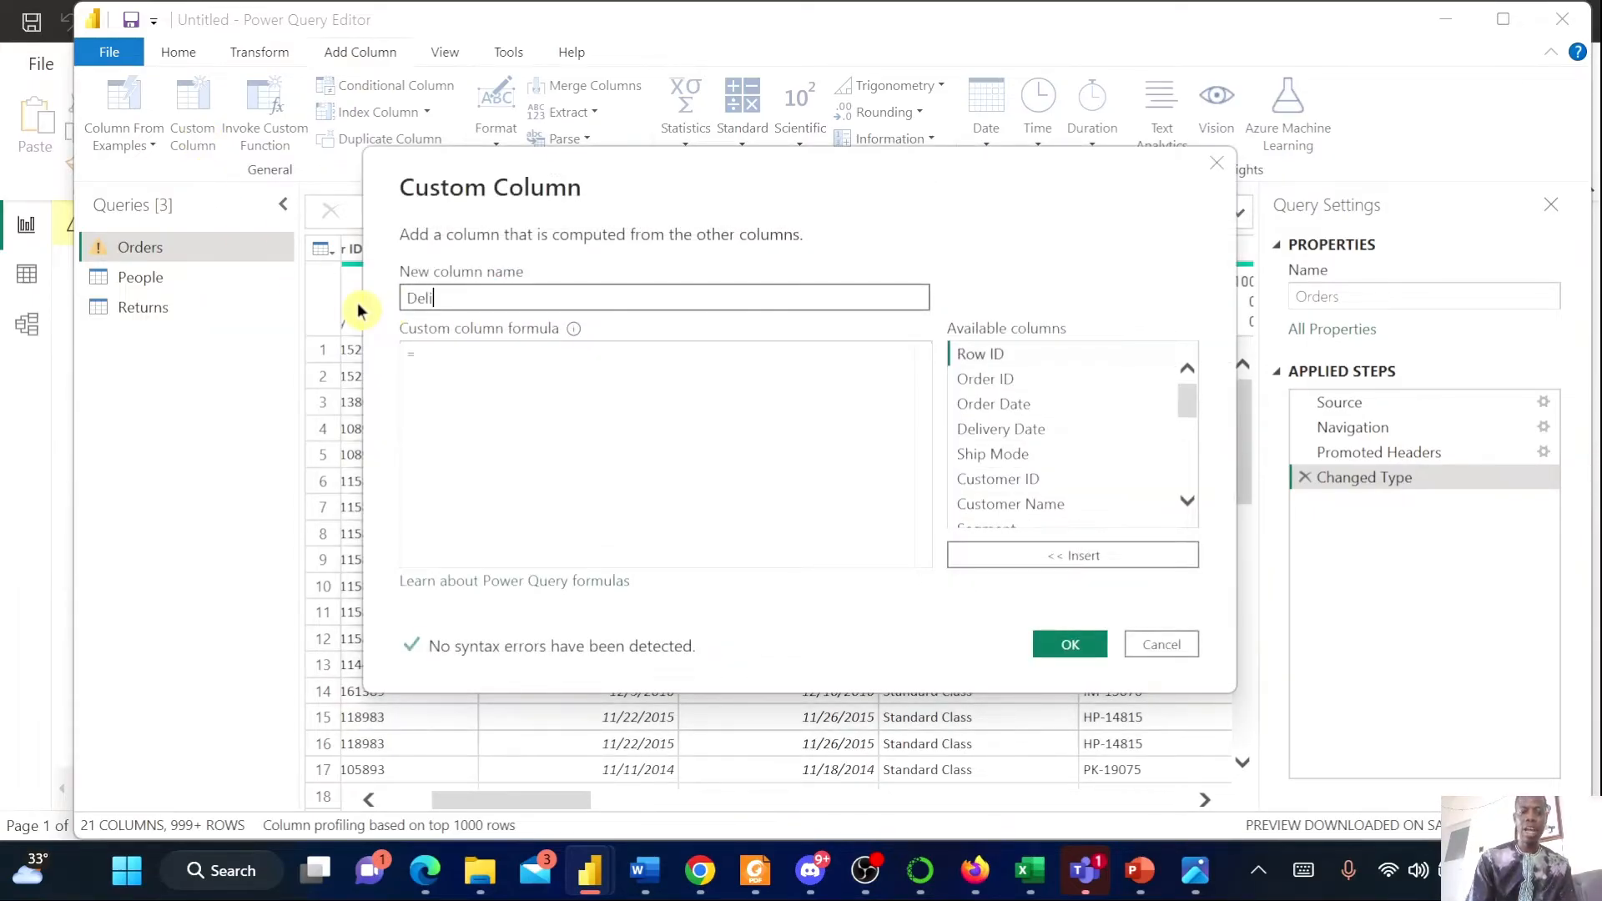
pyautogui.write('very Time')
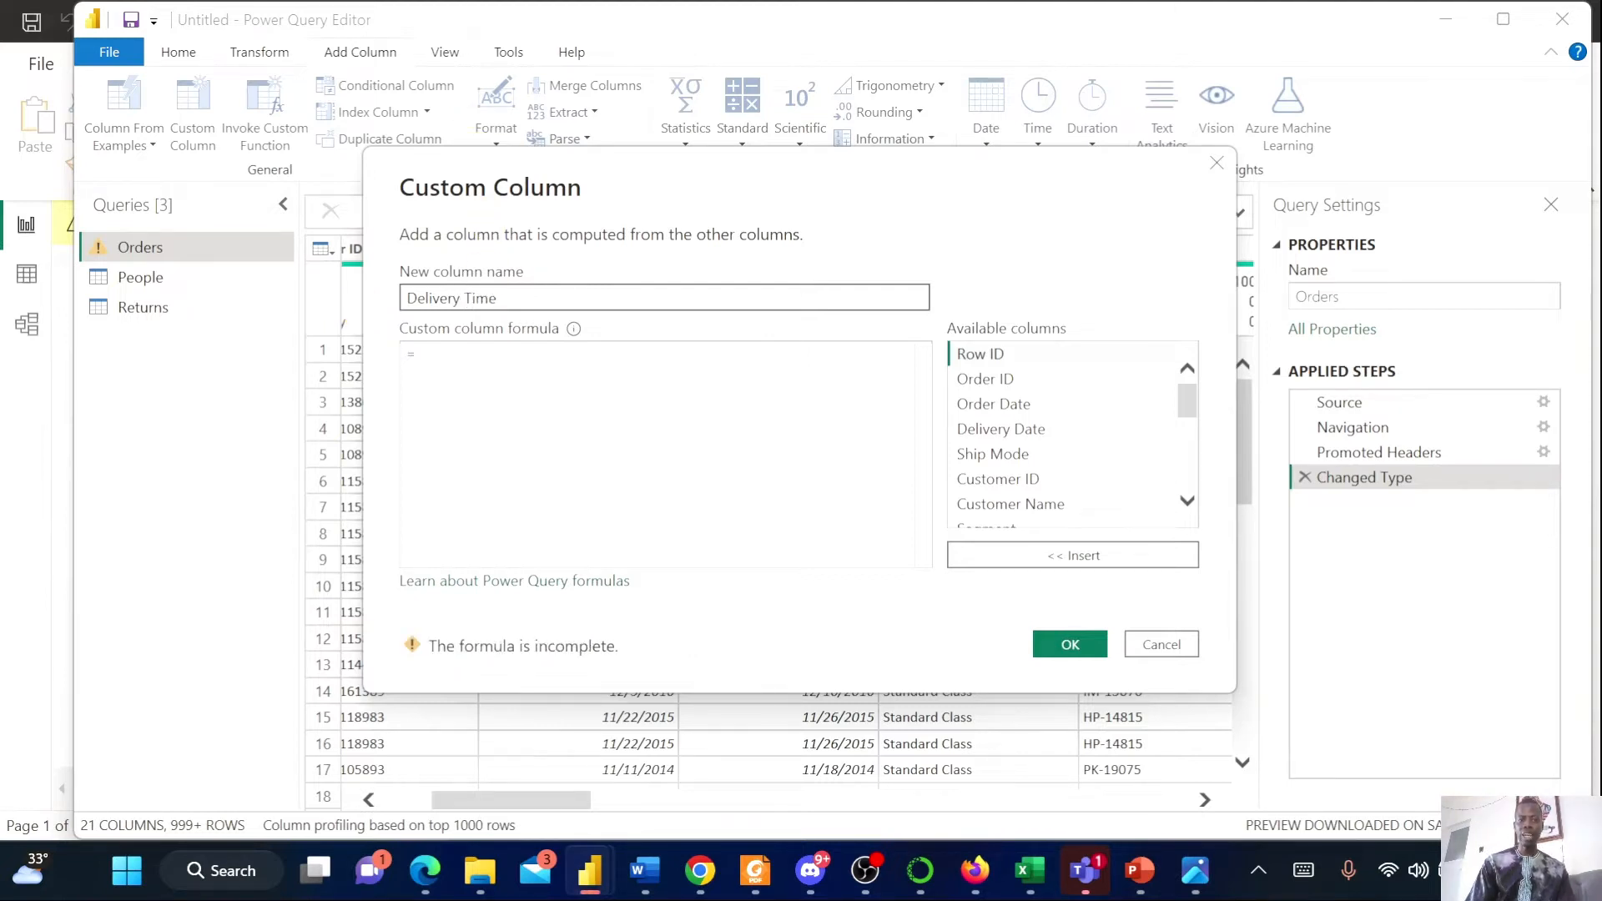
pyautogui.click(422, 354)
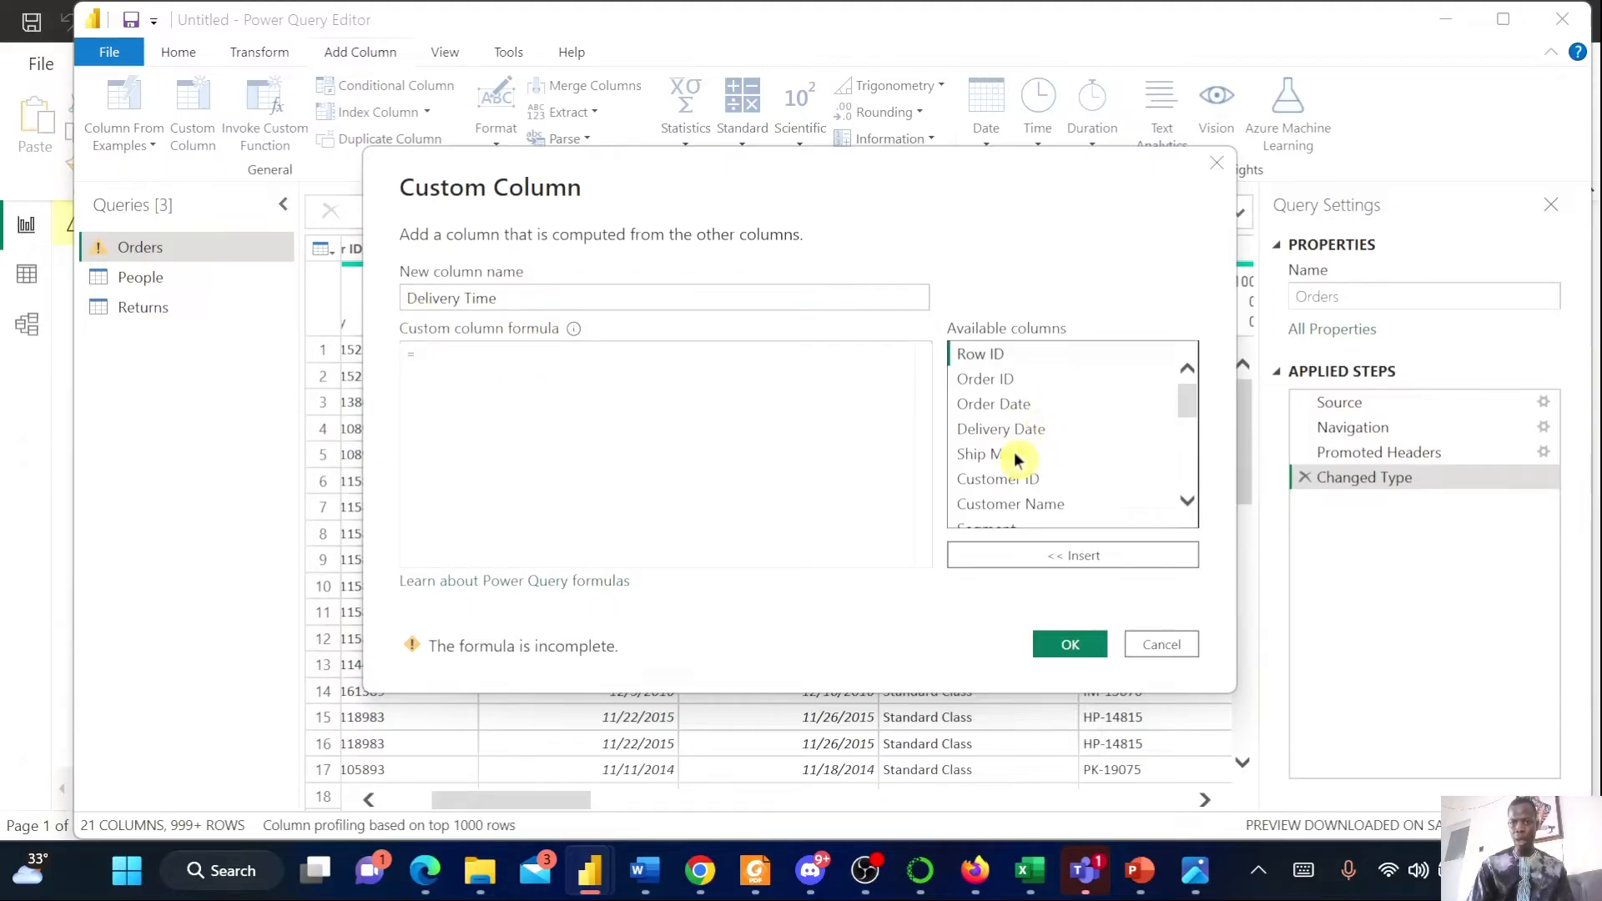
pyautogui.click(1022, 429)
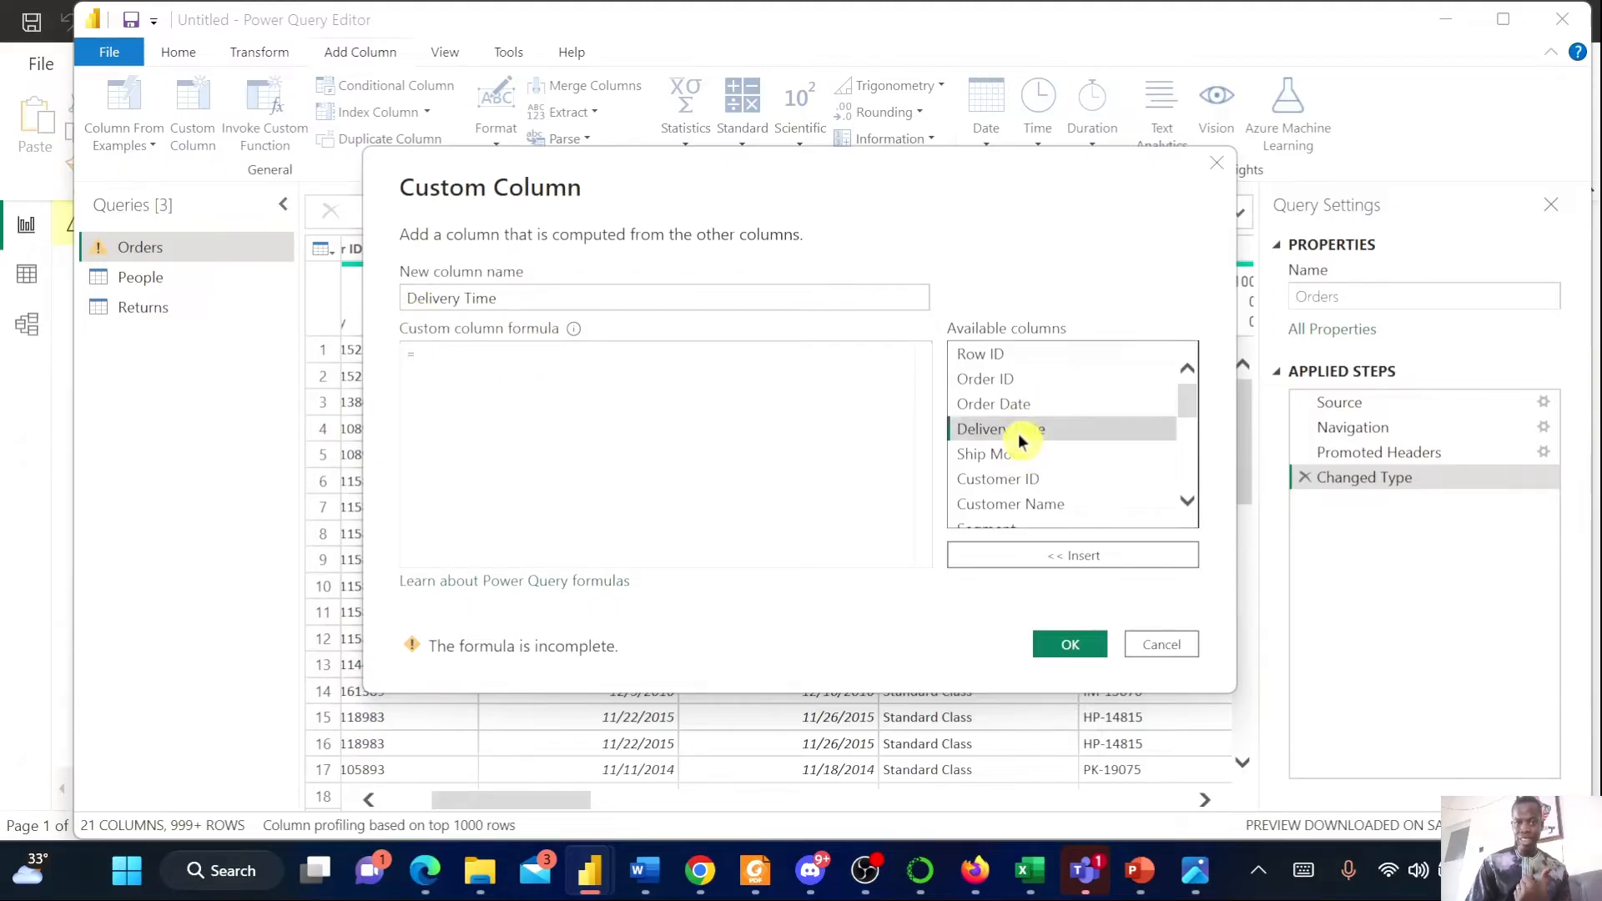
pyautogui.doubleClick(1019, 434)
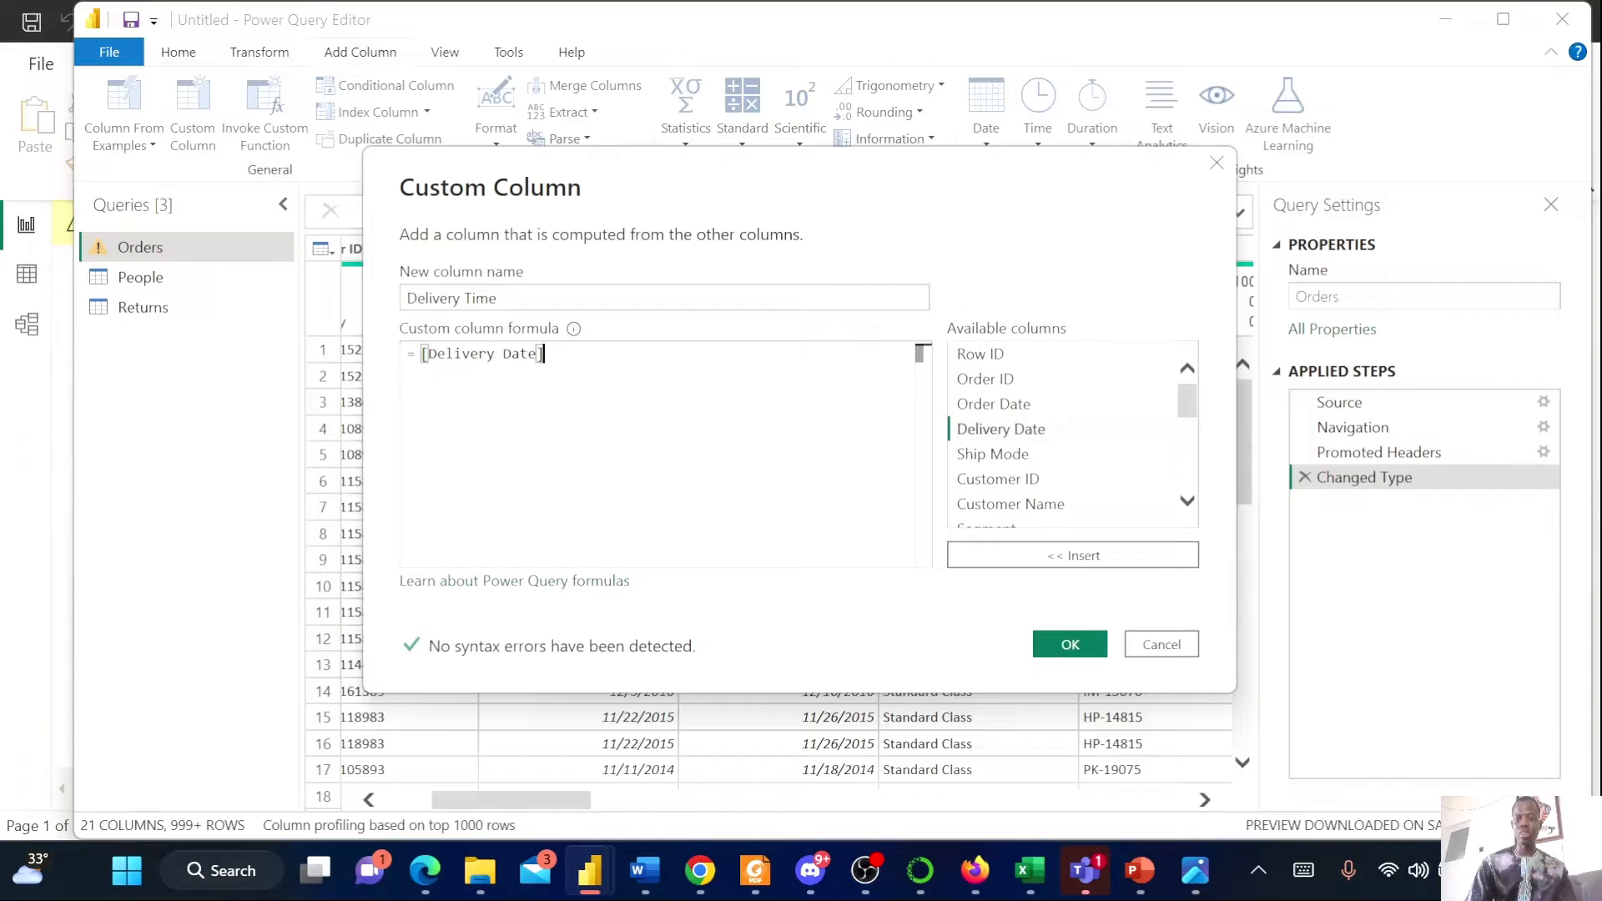
pyautogui.write('-')
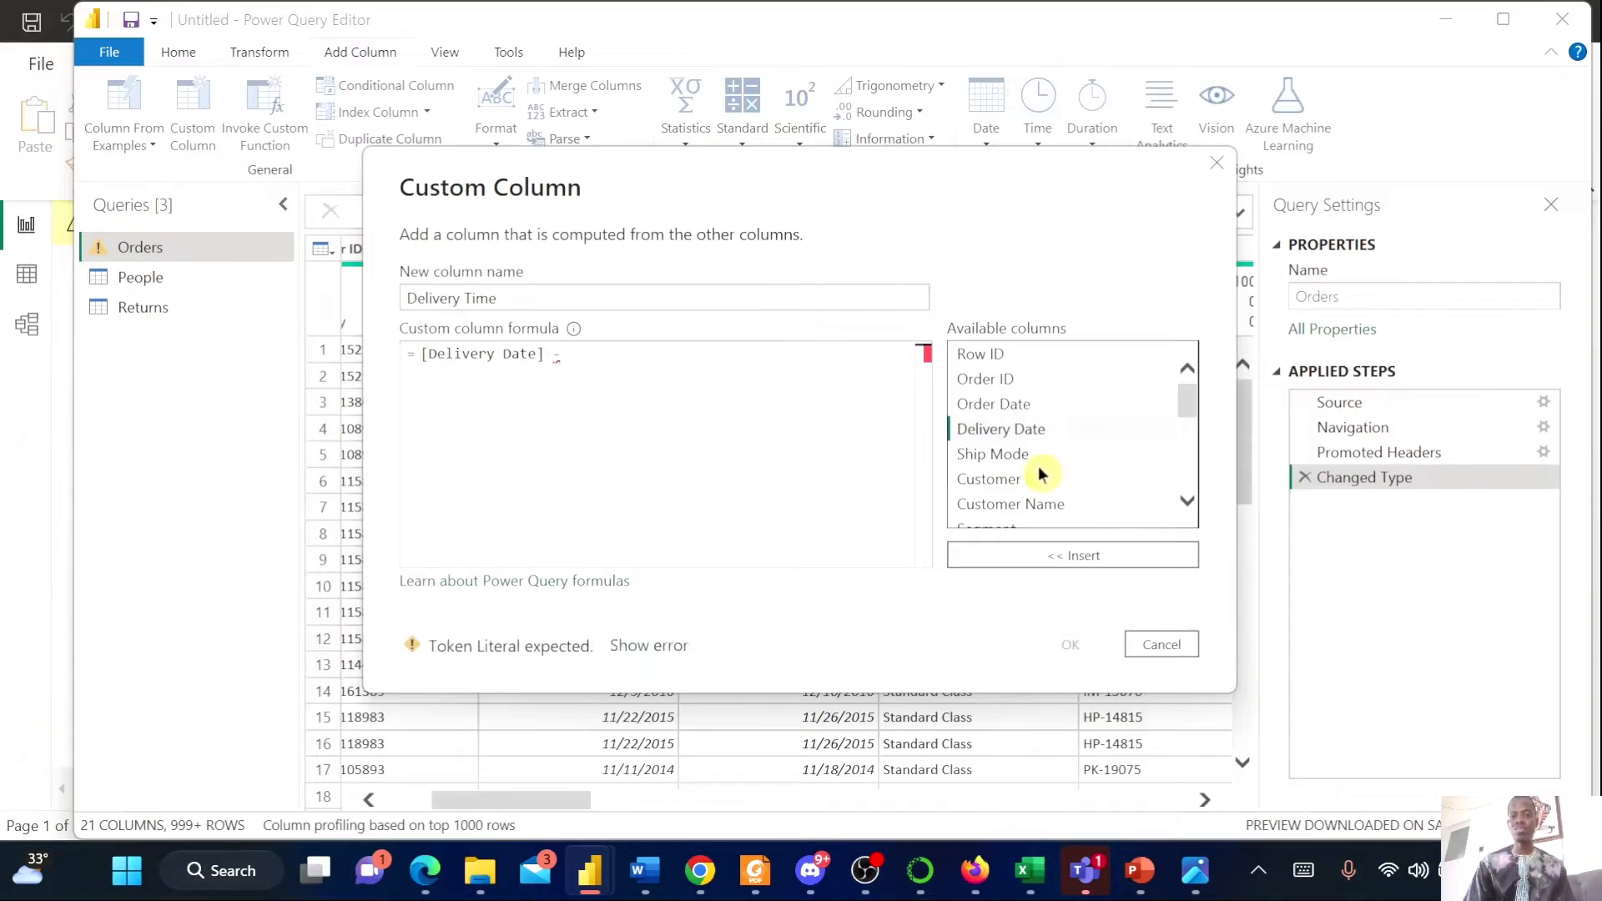
pyautogui.doubleClick(1016, 405)
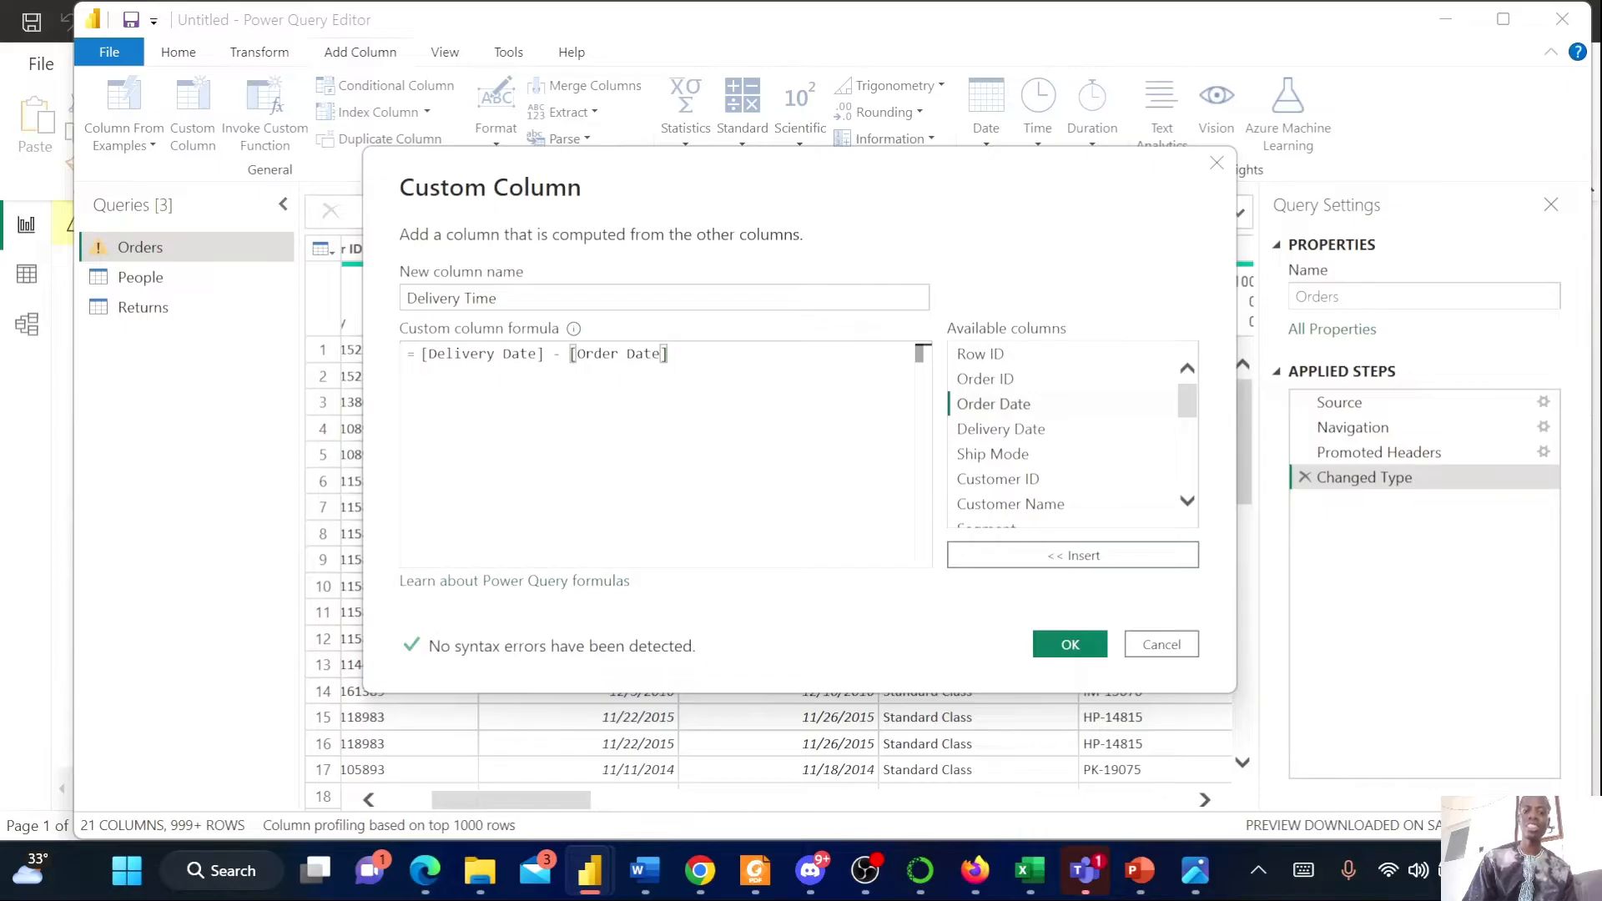
pyautogui.click(1076, 646)
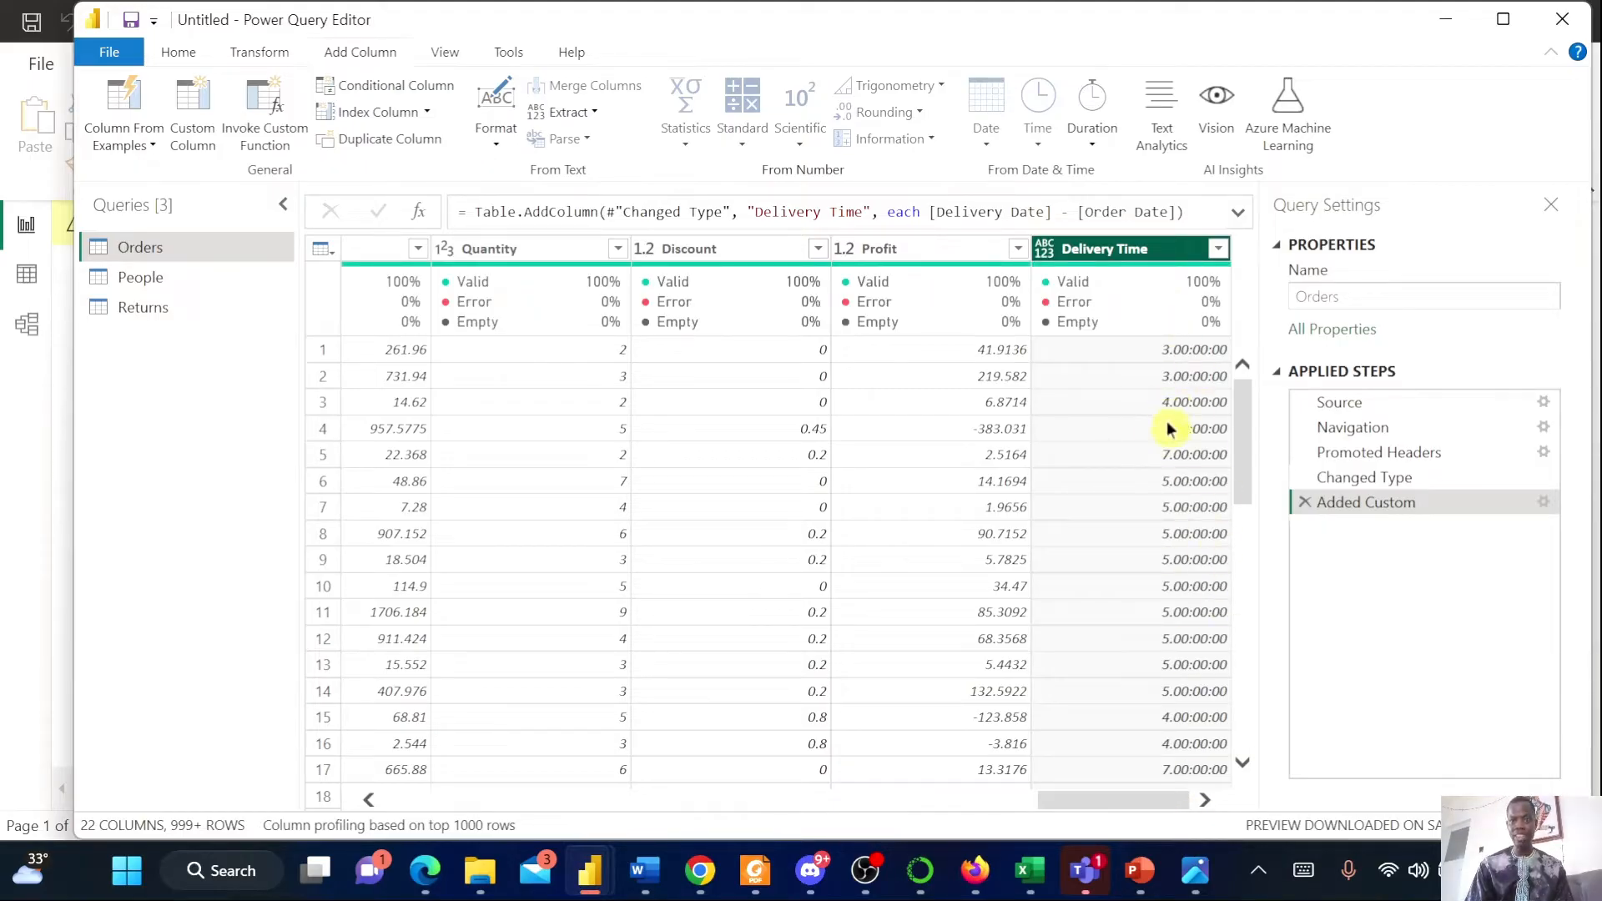
# Set the Delivery Time column's data type to Whole Number and move it next to the Delivery Date column
pyautogui.click(1045, 250)
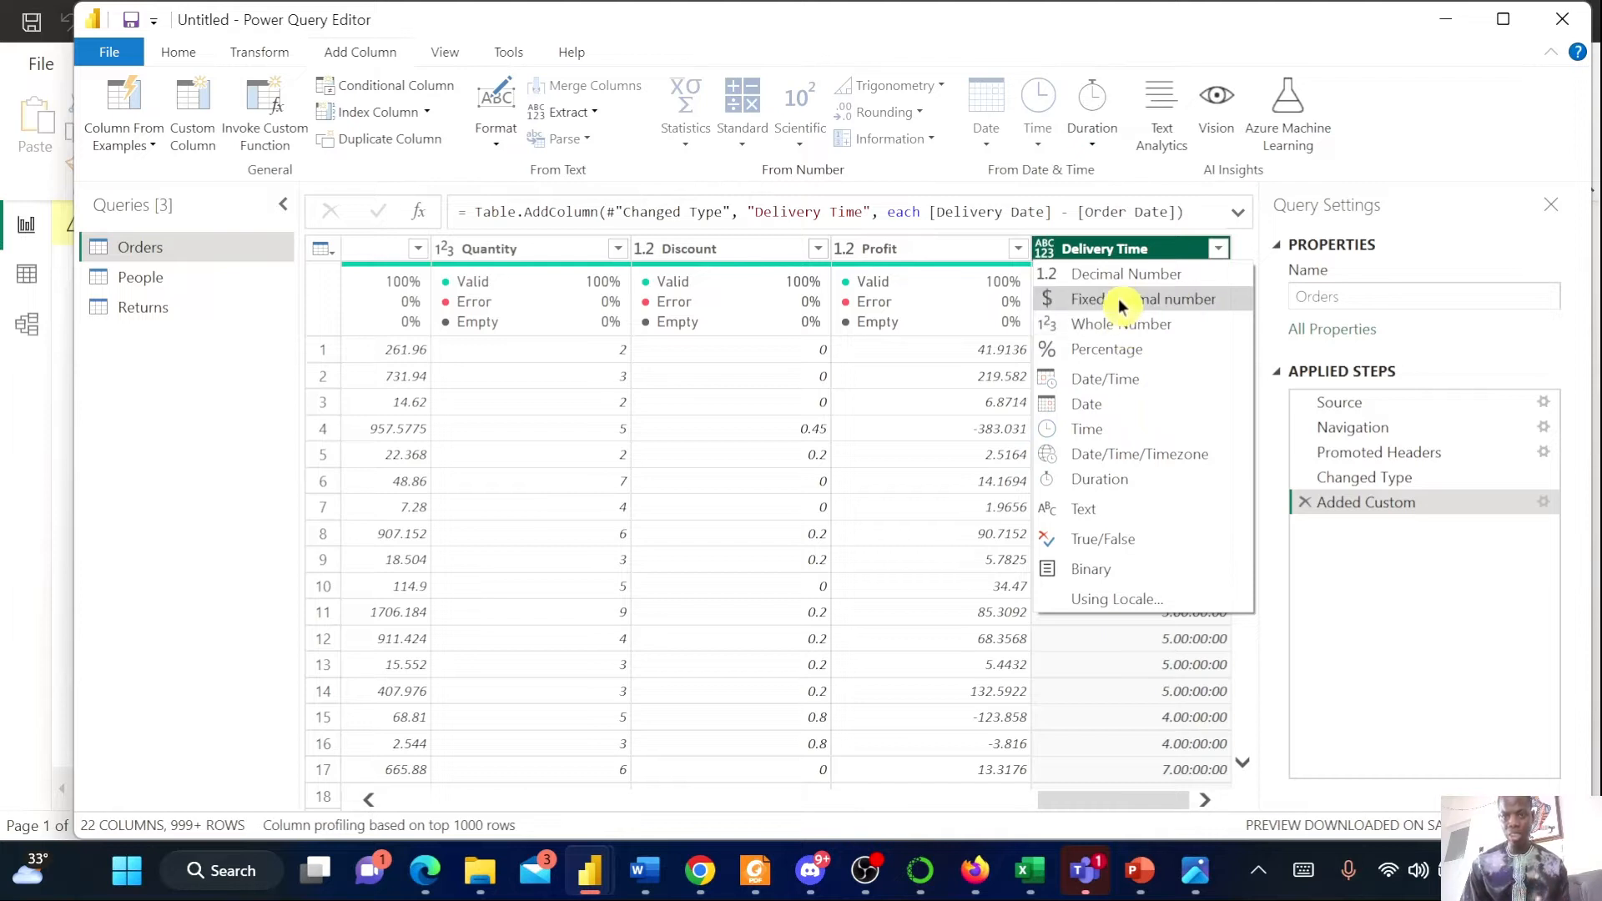
pyautogui.click(1150, 334)
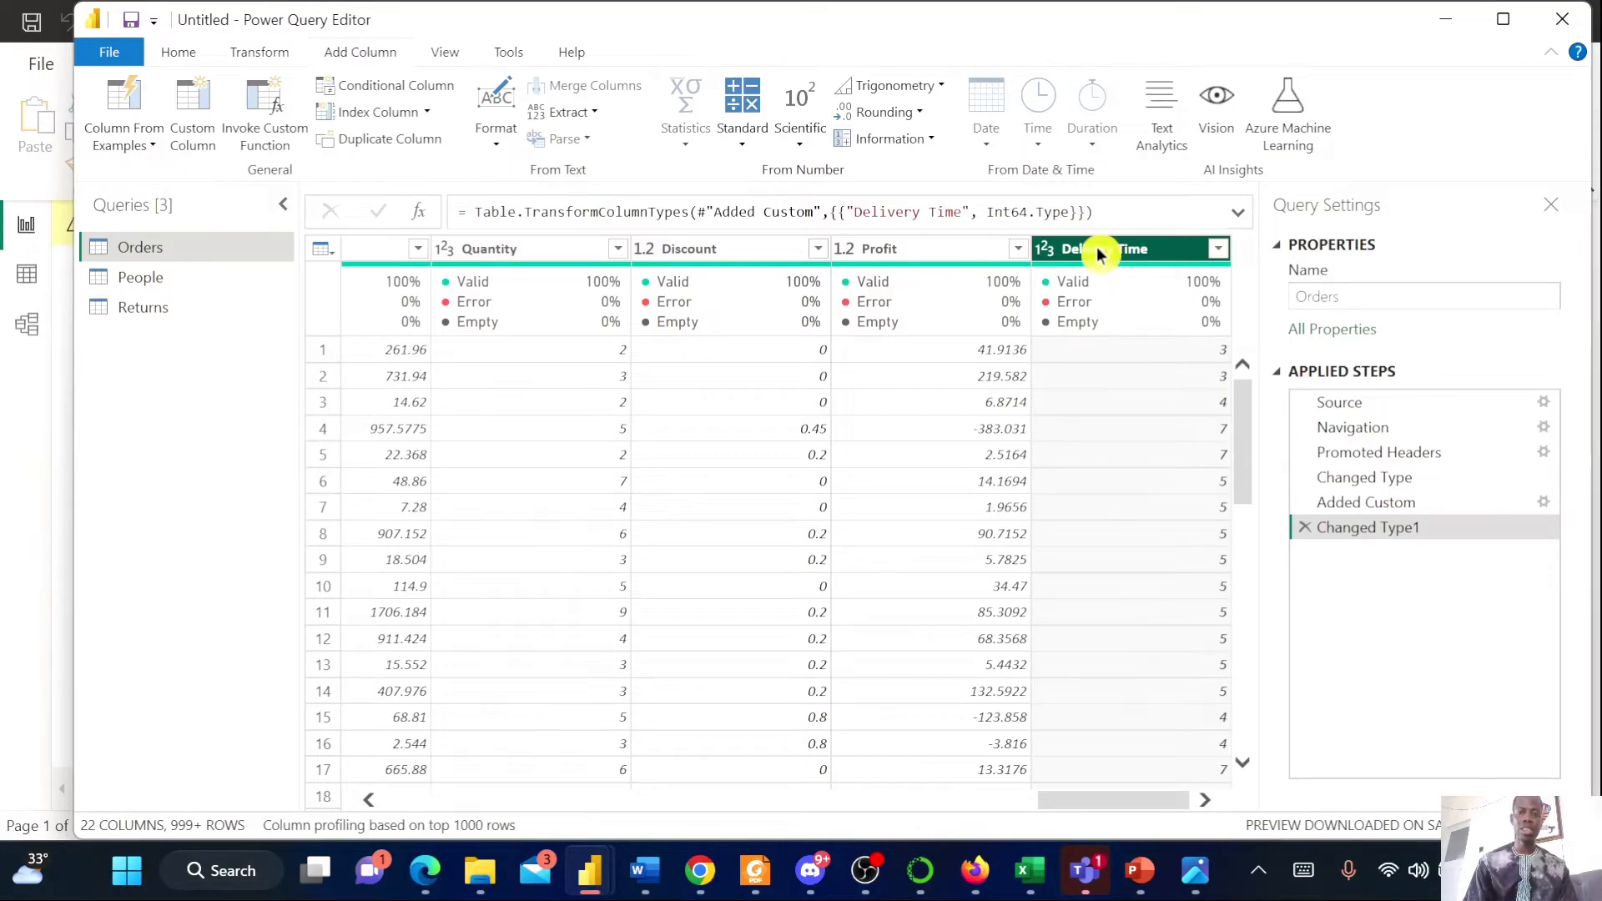
pyautogui.moveTo(1099, 253)
pyautogui.mouseDown()
pyautogui.moveTo(279, 259)
pyautogui.moveTo(204, 281)
pyautogui.moveTo(315, 298)
pyautogui.moveTo(660, 287)
pyautogui.mouseUp()
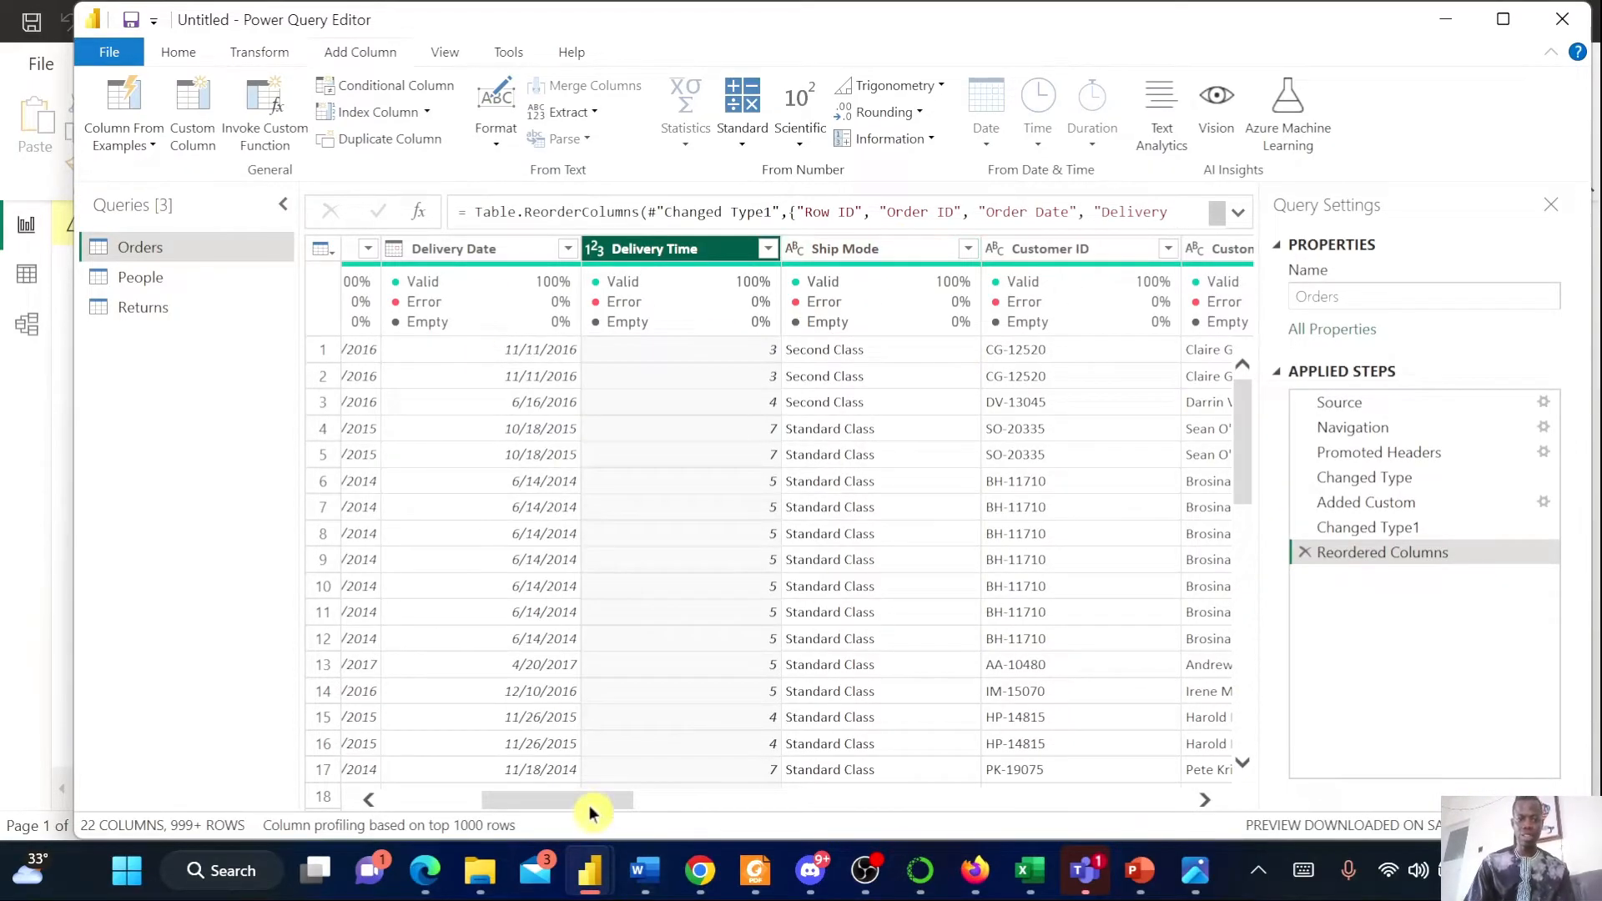
# Scroll across the Orders table to review all of its columns
pyautogui.moveTo(593, 806); pyautogui.dragTo(553, 806)
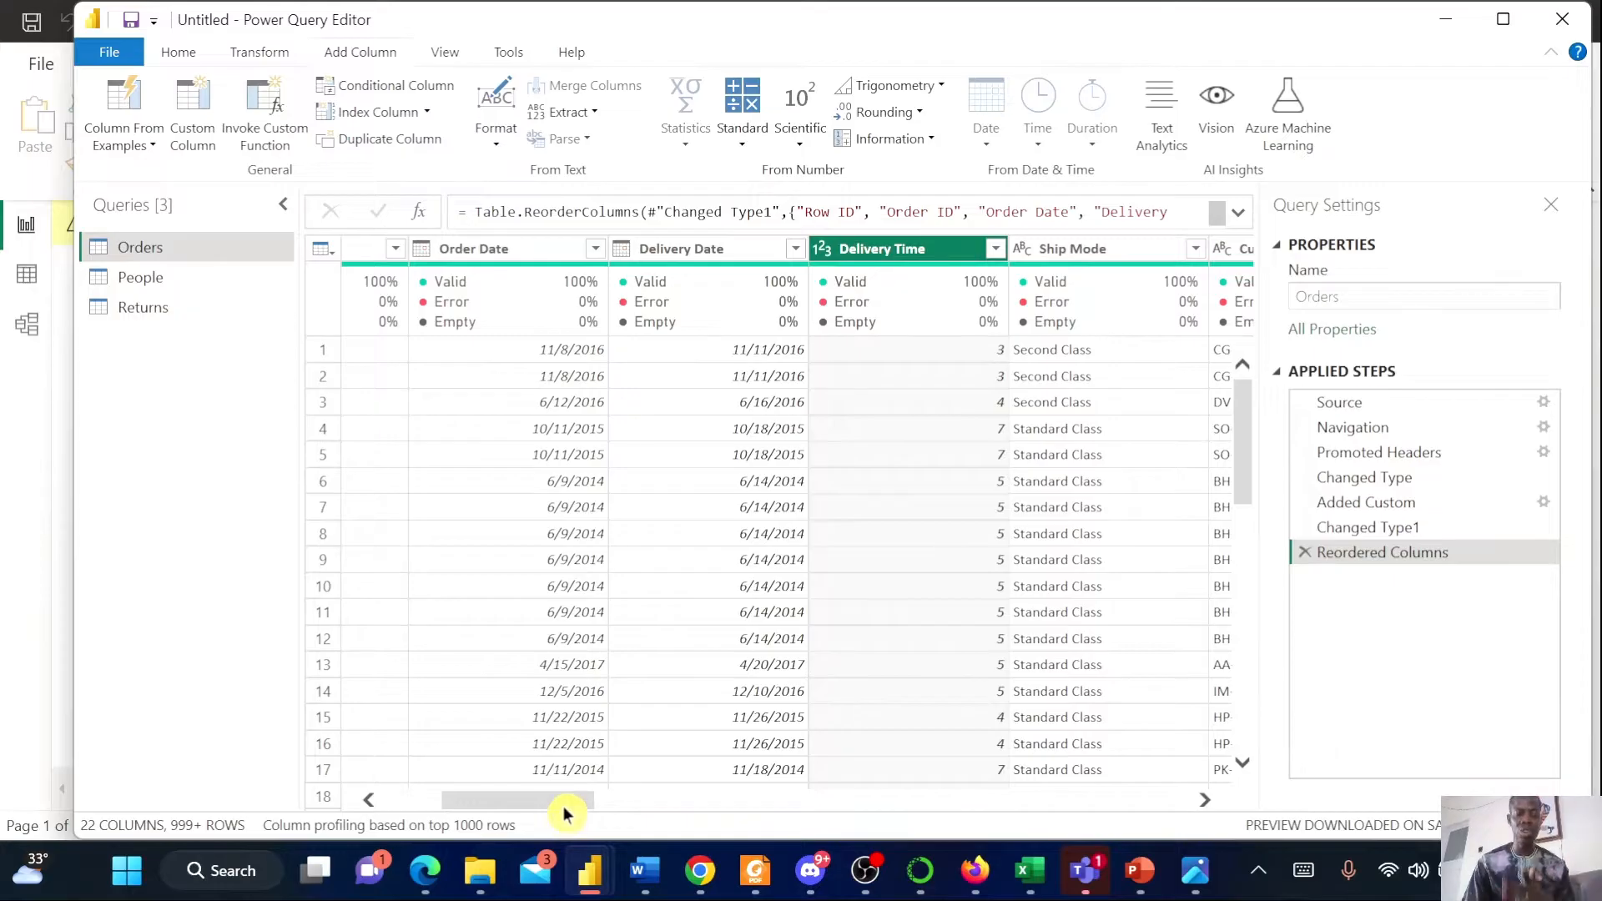
pyautogui.moveTo(564, 808); pyautogui.dragTo(465, 808)
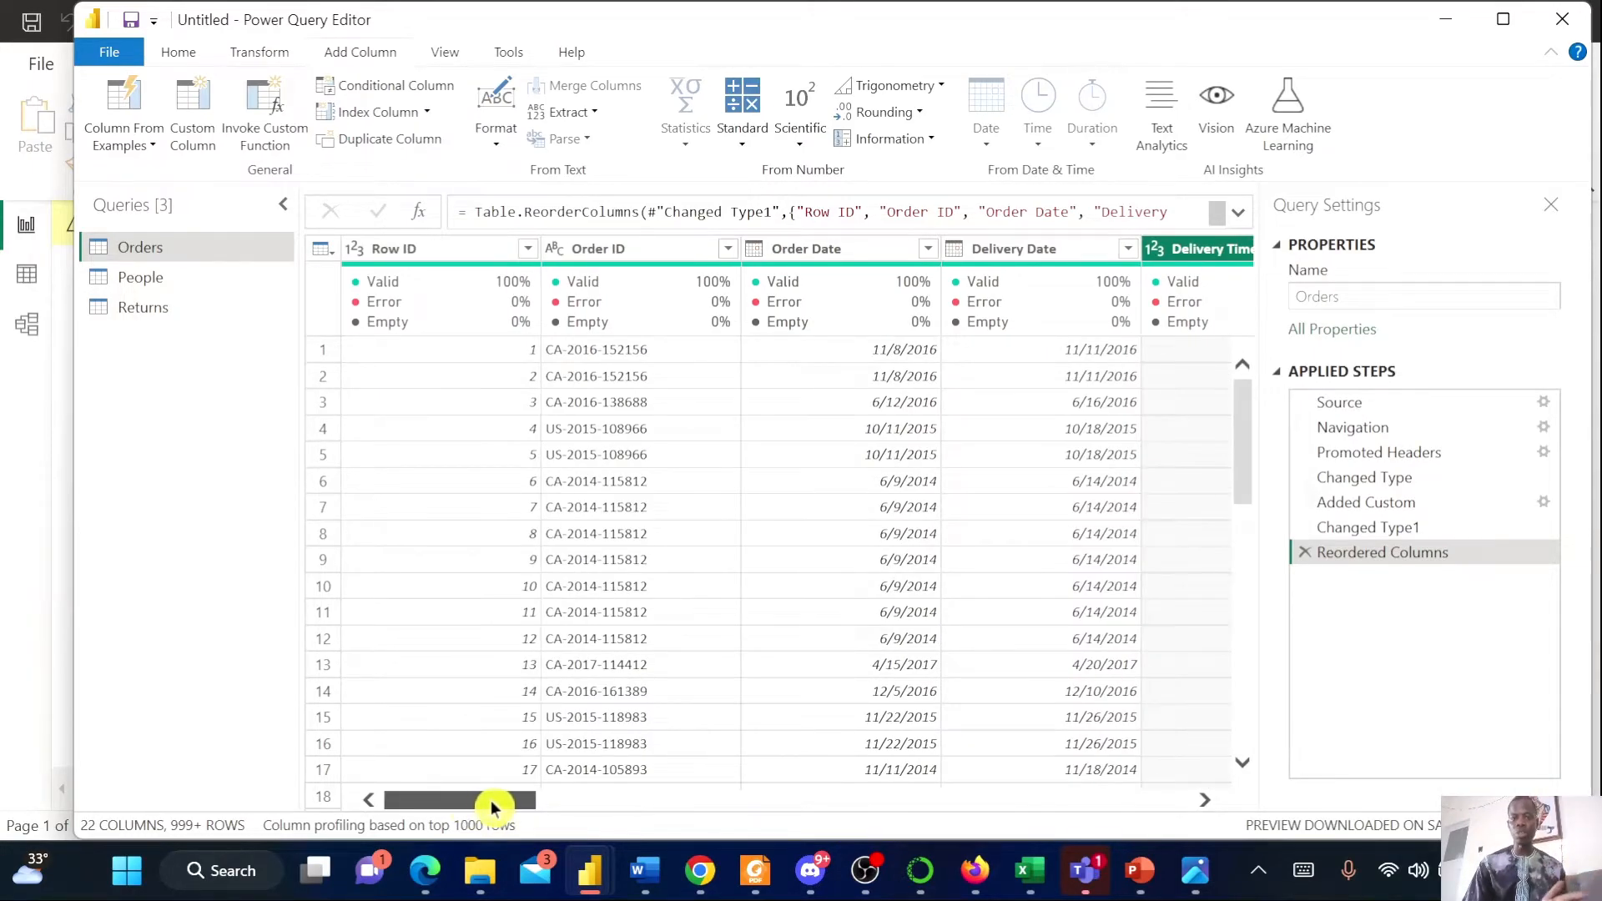
pyautogui.moveTo(501, 801); pyautogui.dragTo(661, 313)
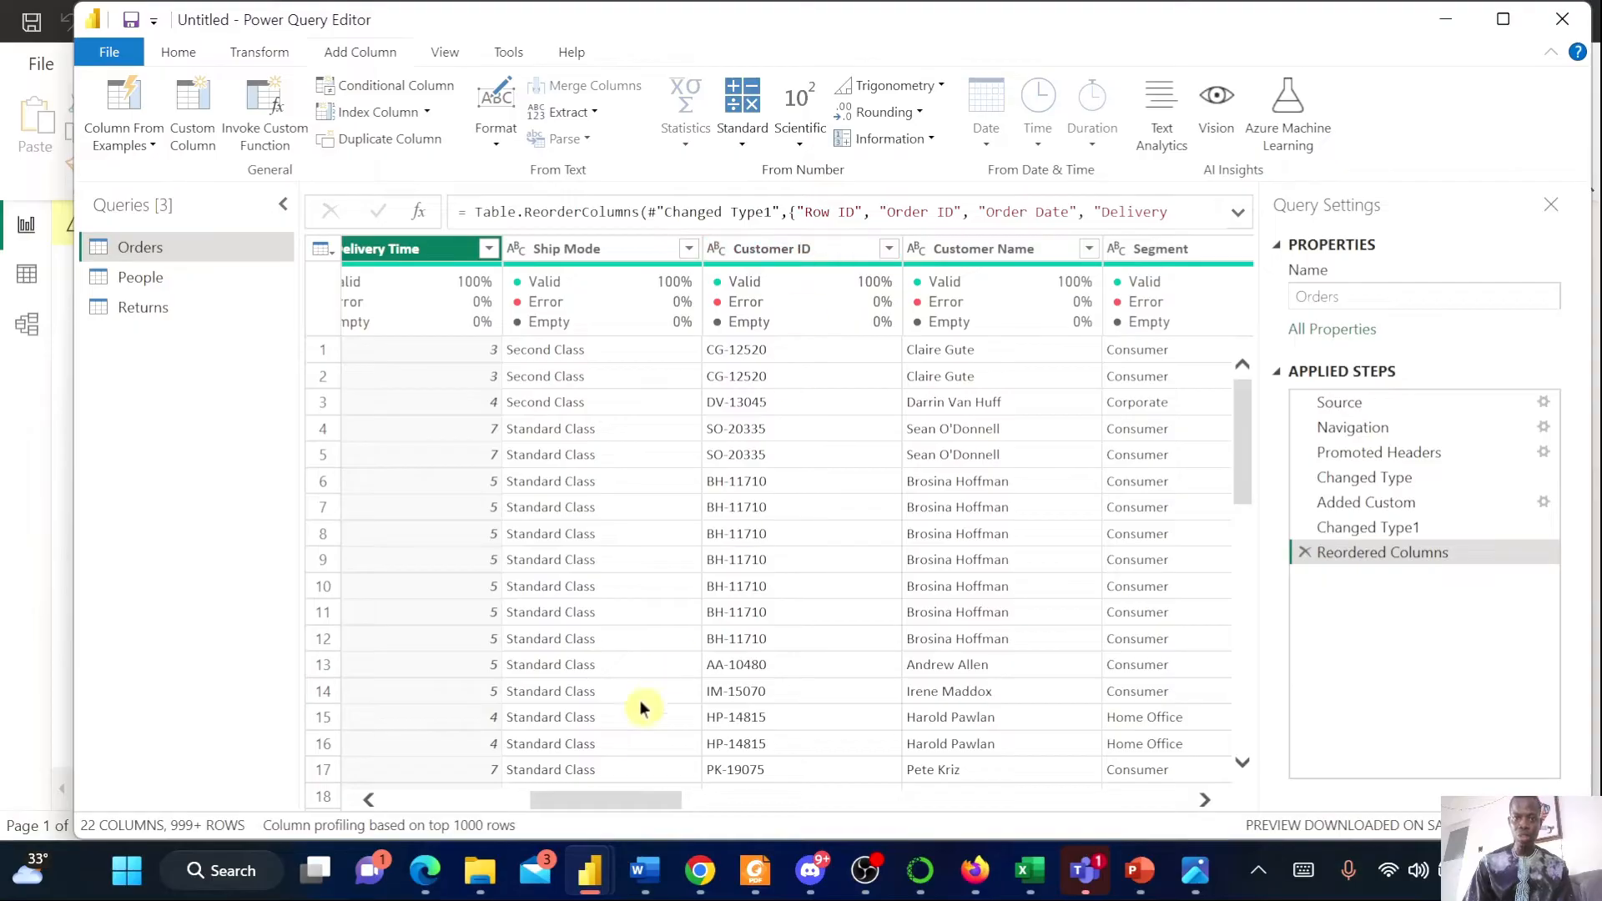
pyautogui.moveTo(643, 805); pyautogui.dragTo(793, 826)
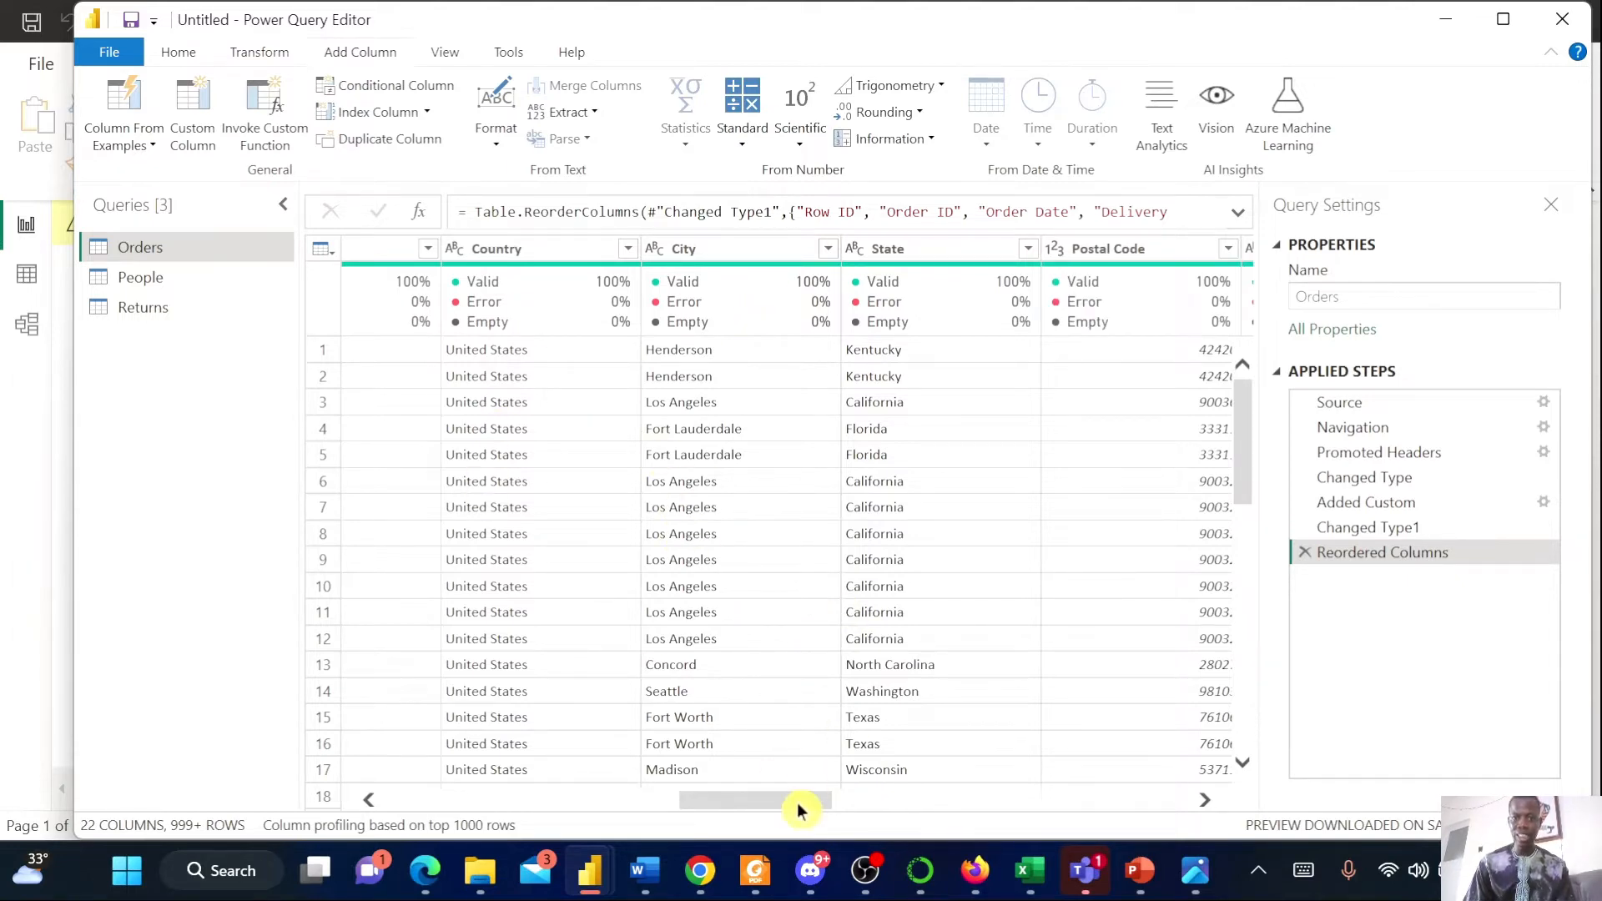
pyautogui.moveTo(797, 809); pyautogui.dragTo(962, 834)
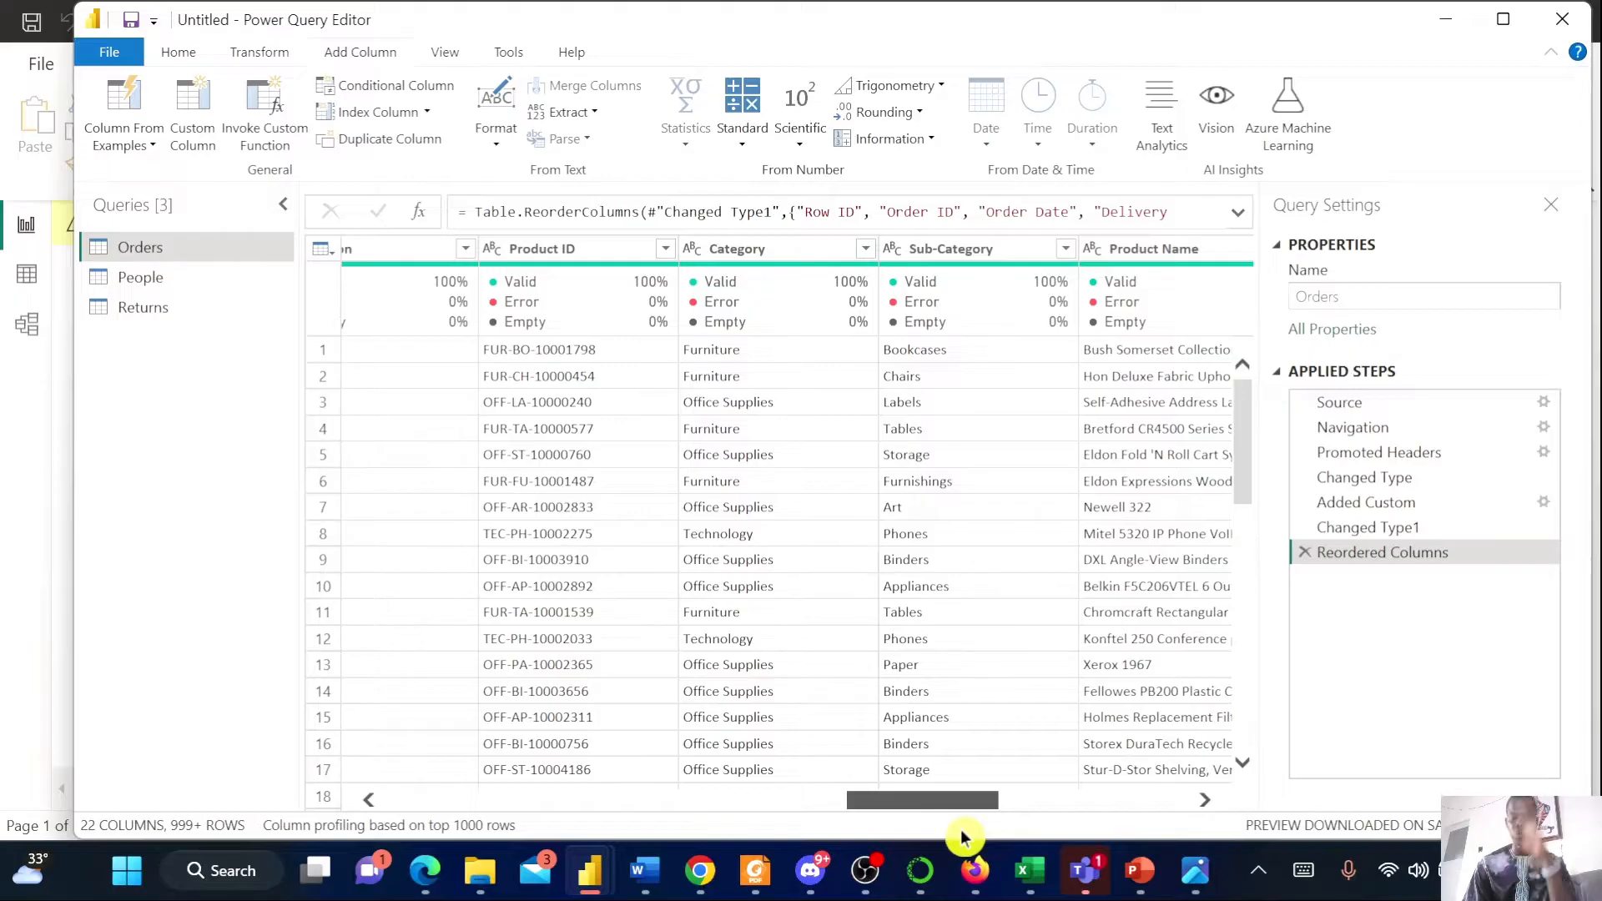
pyautogui.moveTo(962, 835); pyautogui.dragTo(1111, 847)
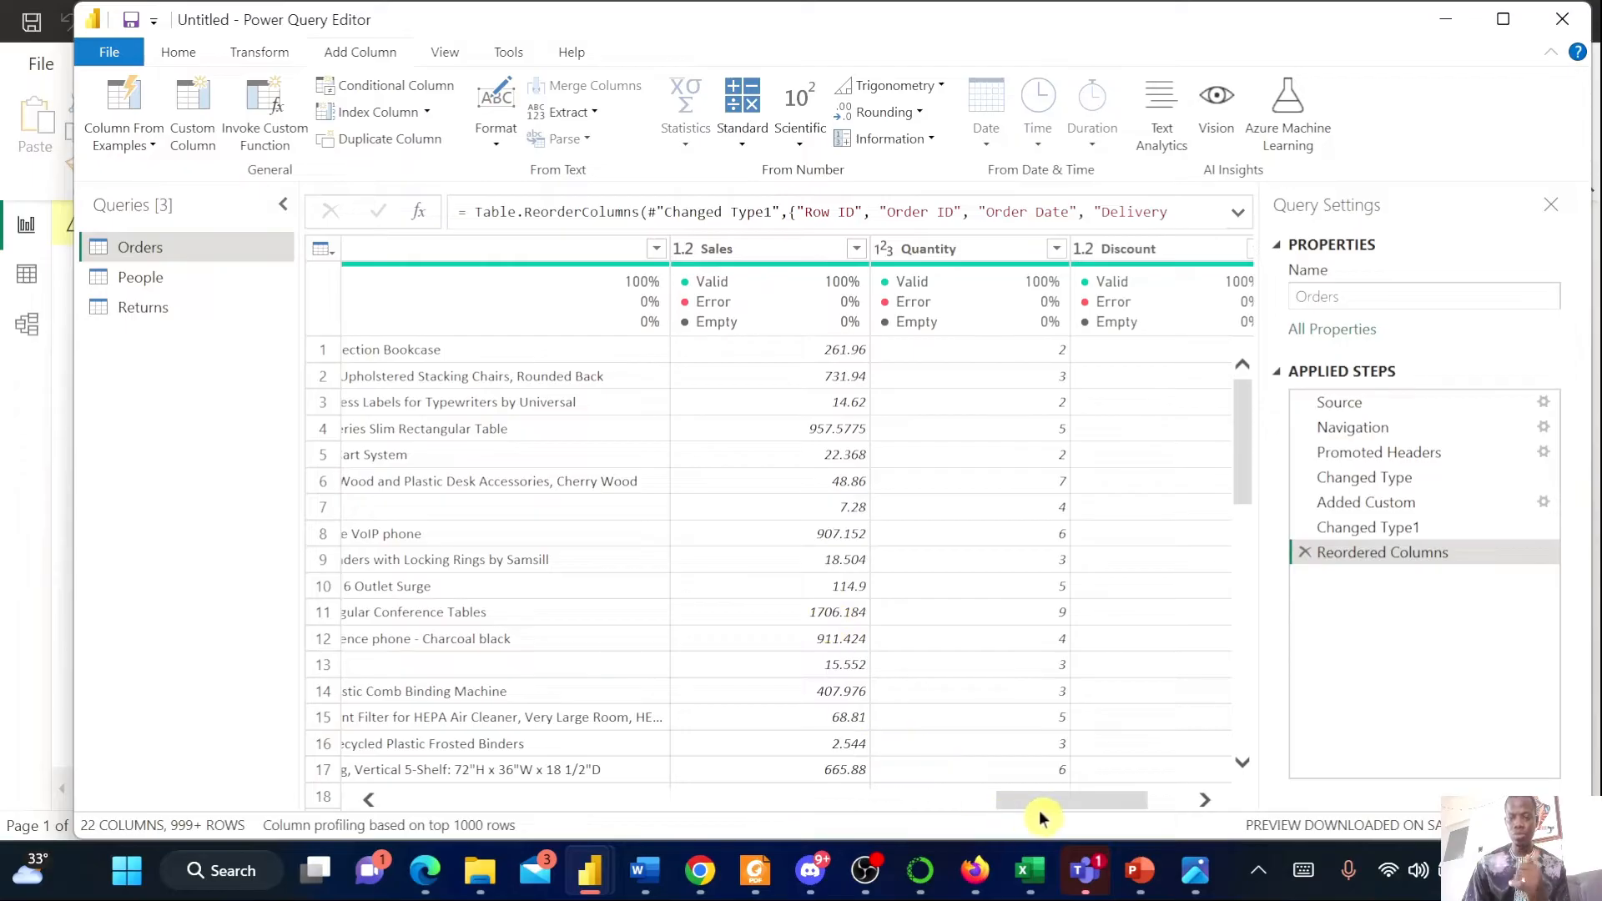
pyautogui.moveTo(1068, 808); pyautogui.dragTo(1075, 807)
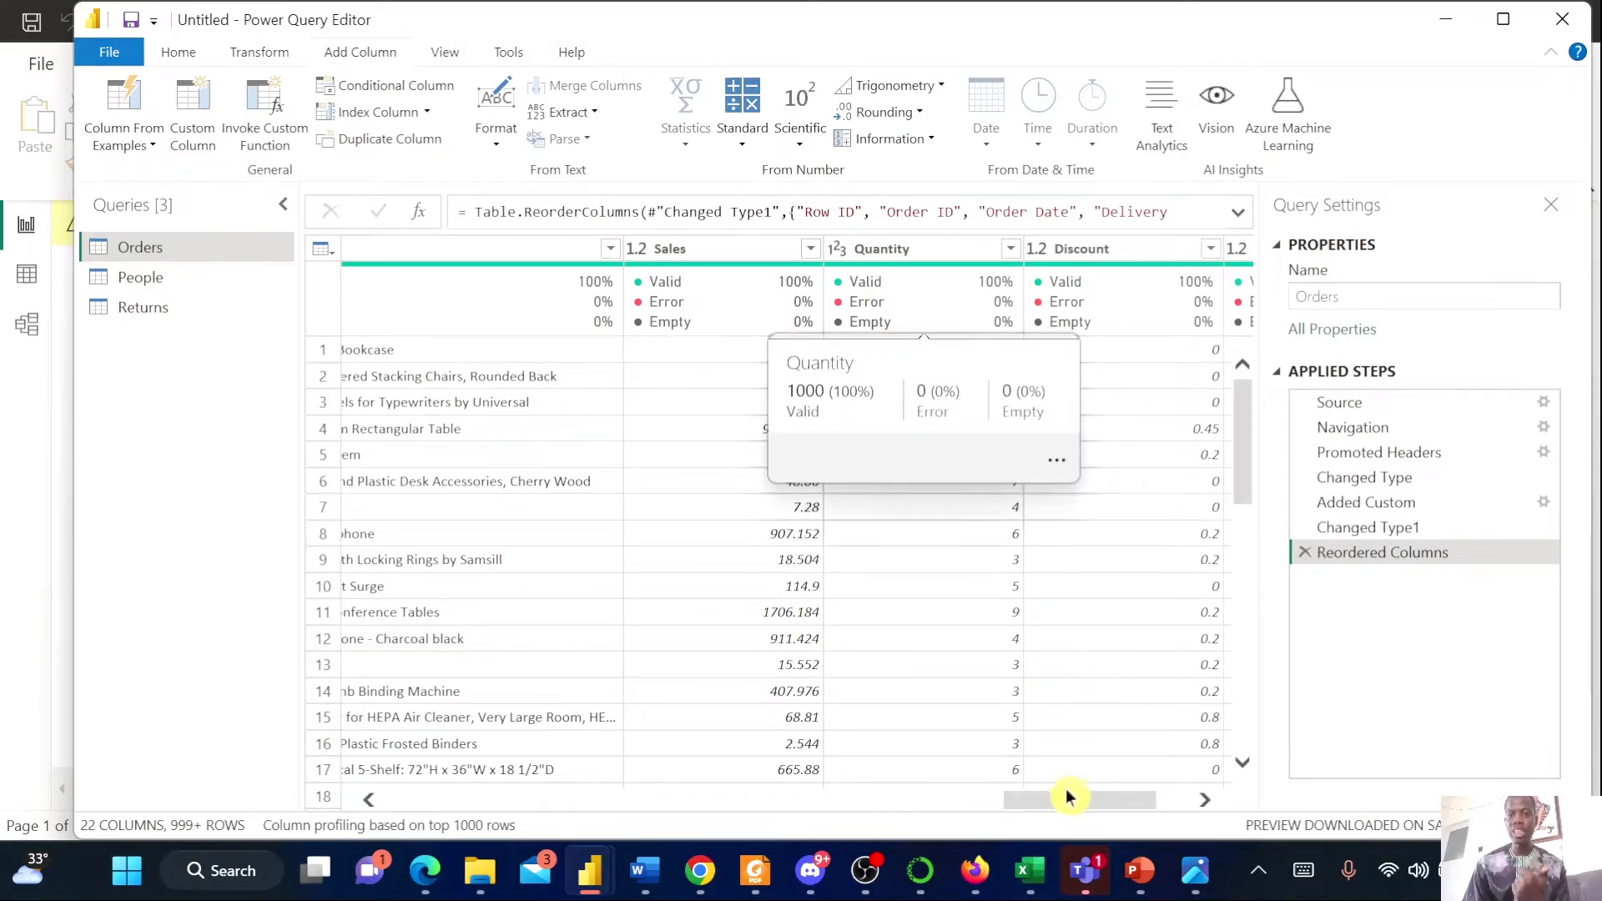
pyautogui.moveTo(1065, 802); pyautogui.dragTo(1106, 806)
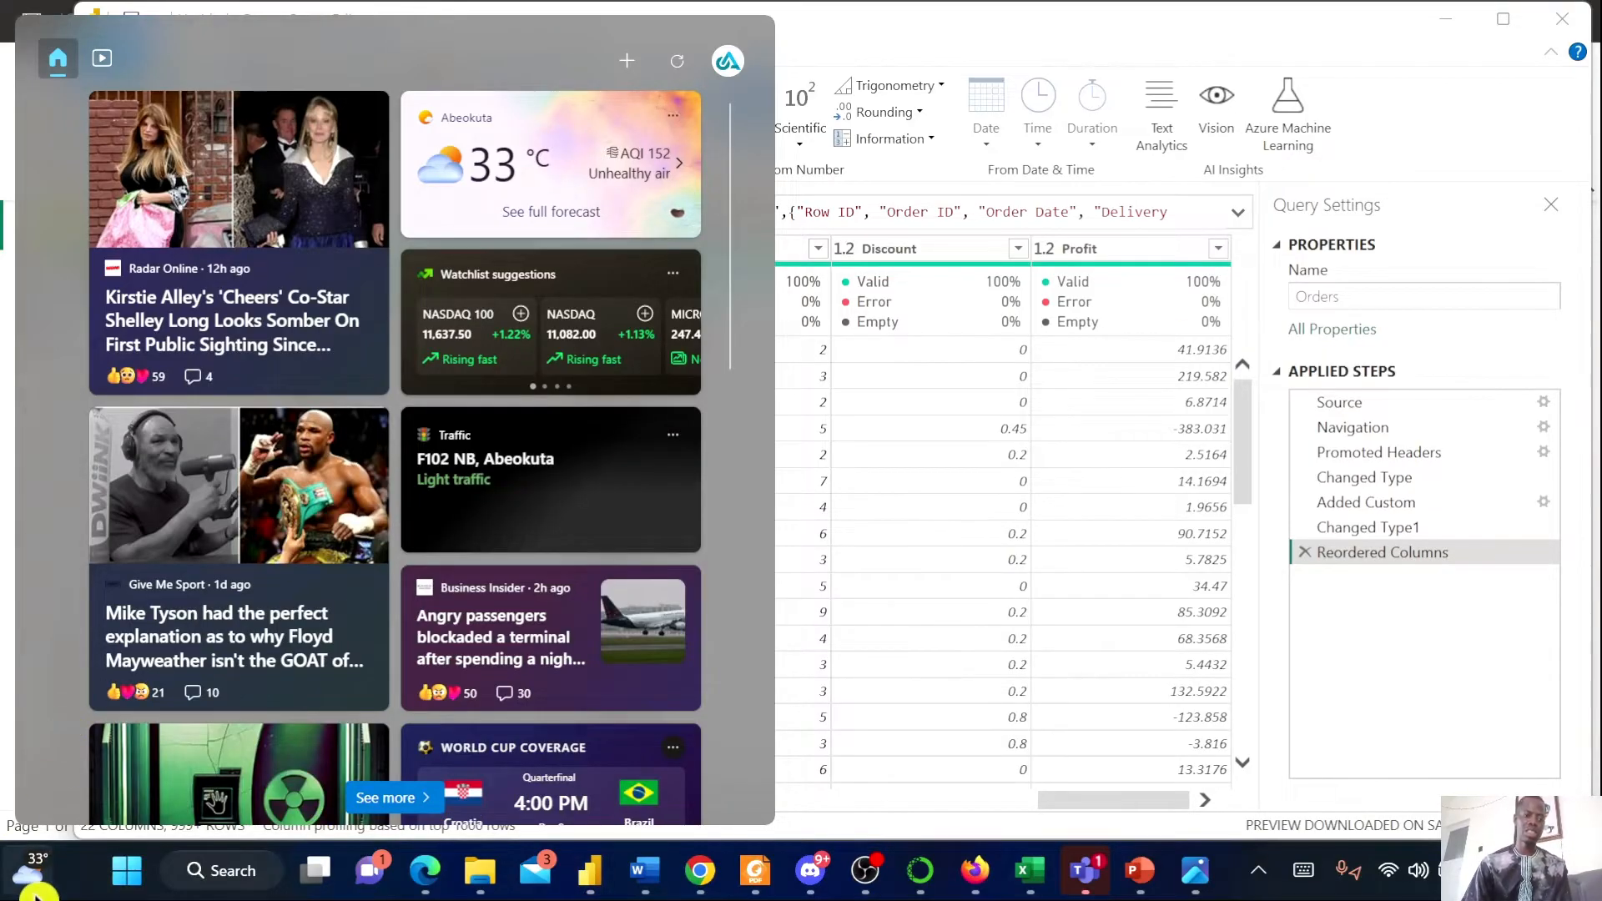
pyautogui.click(35, 888)
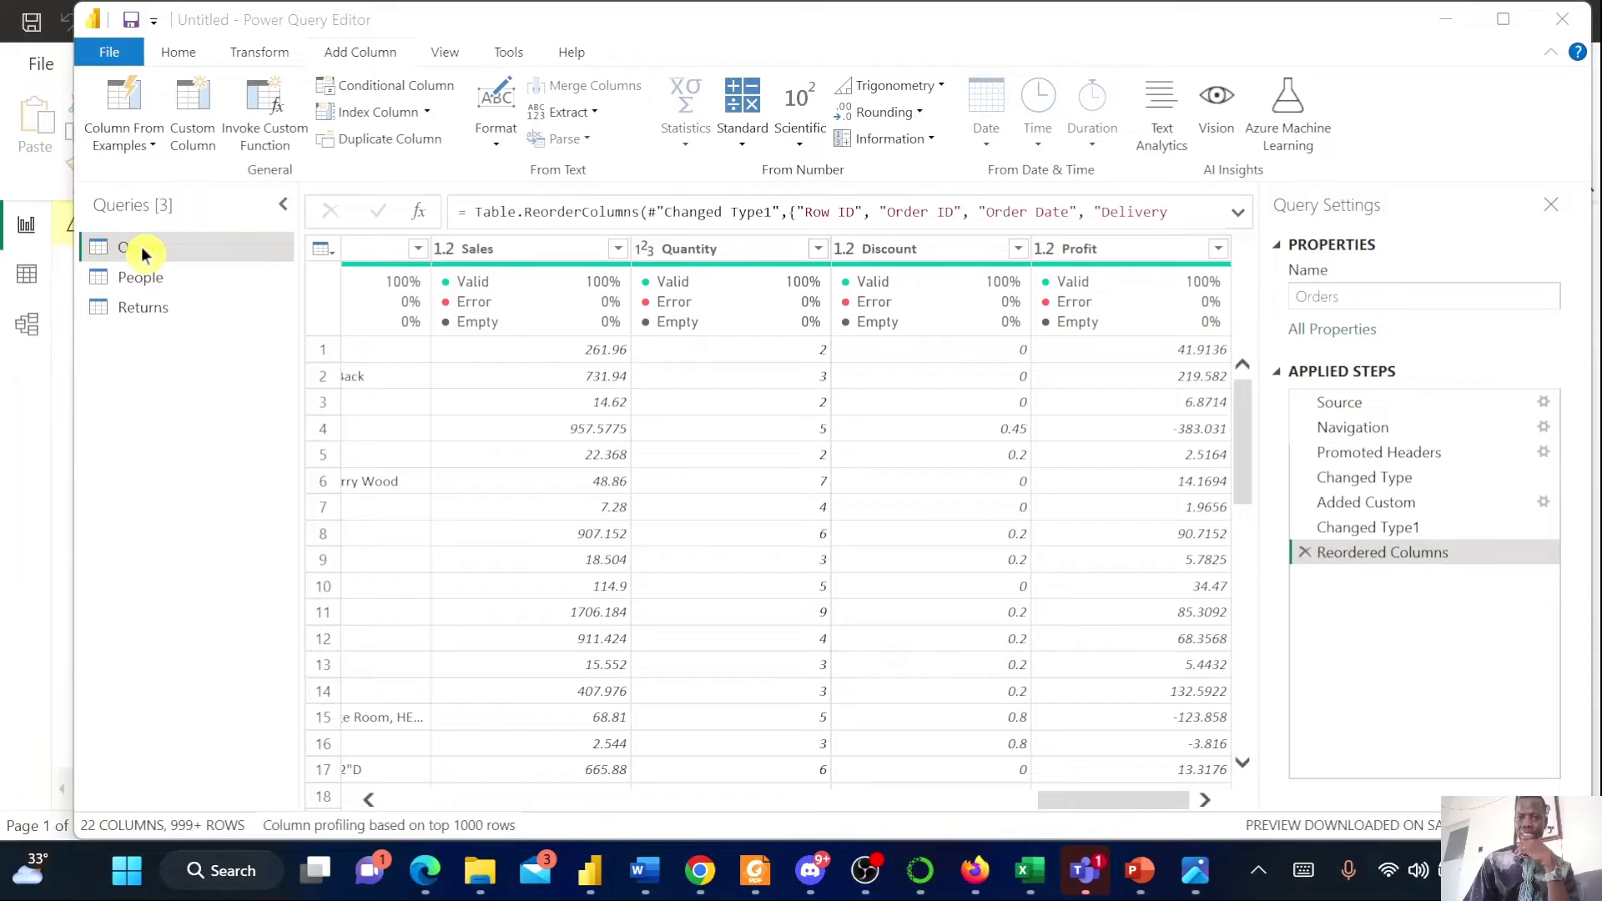
# In the People query, use the first row as column headers
pyautogui.click(151, 286)
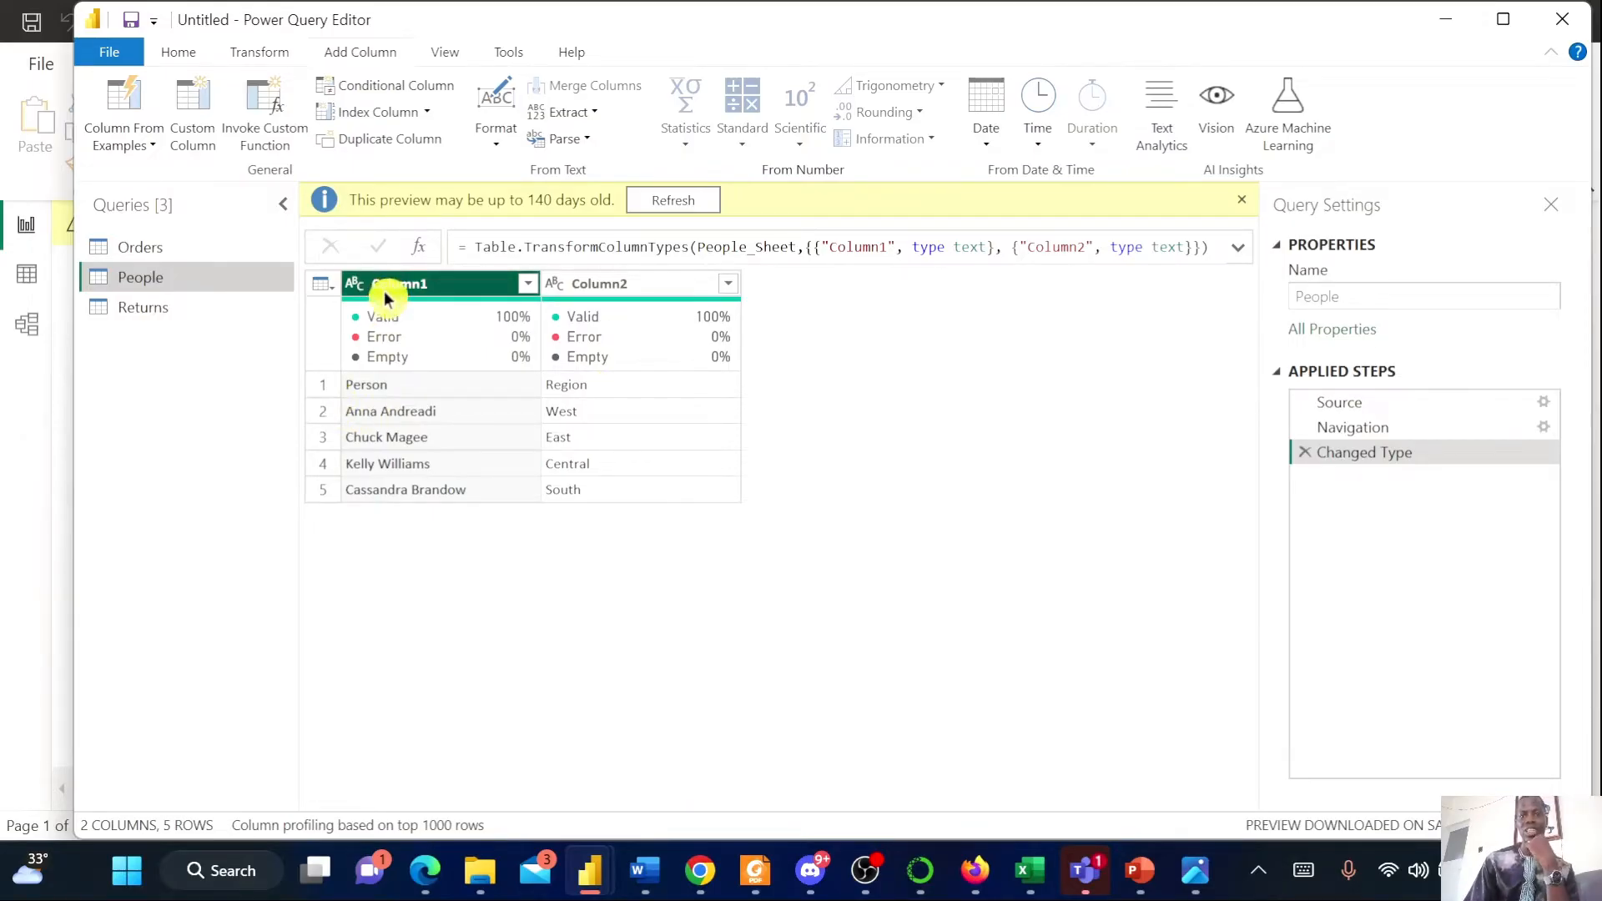
pyautogui.click(176, 55)
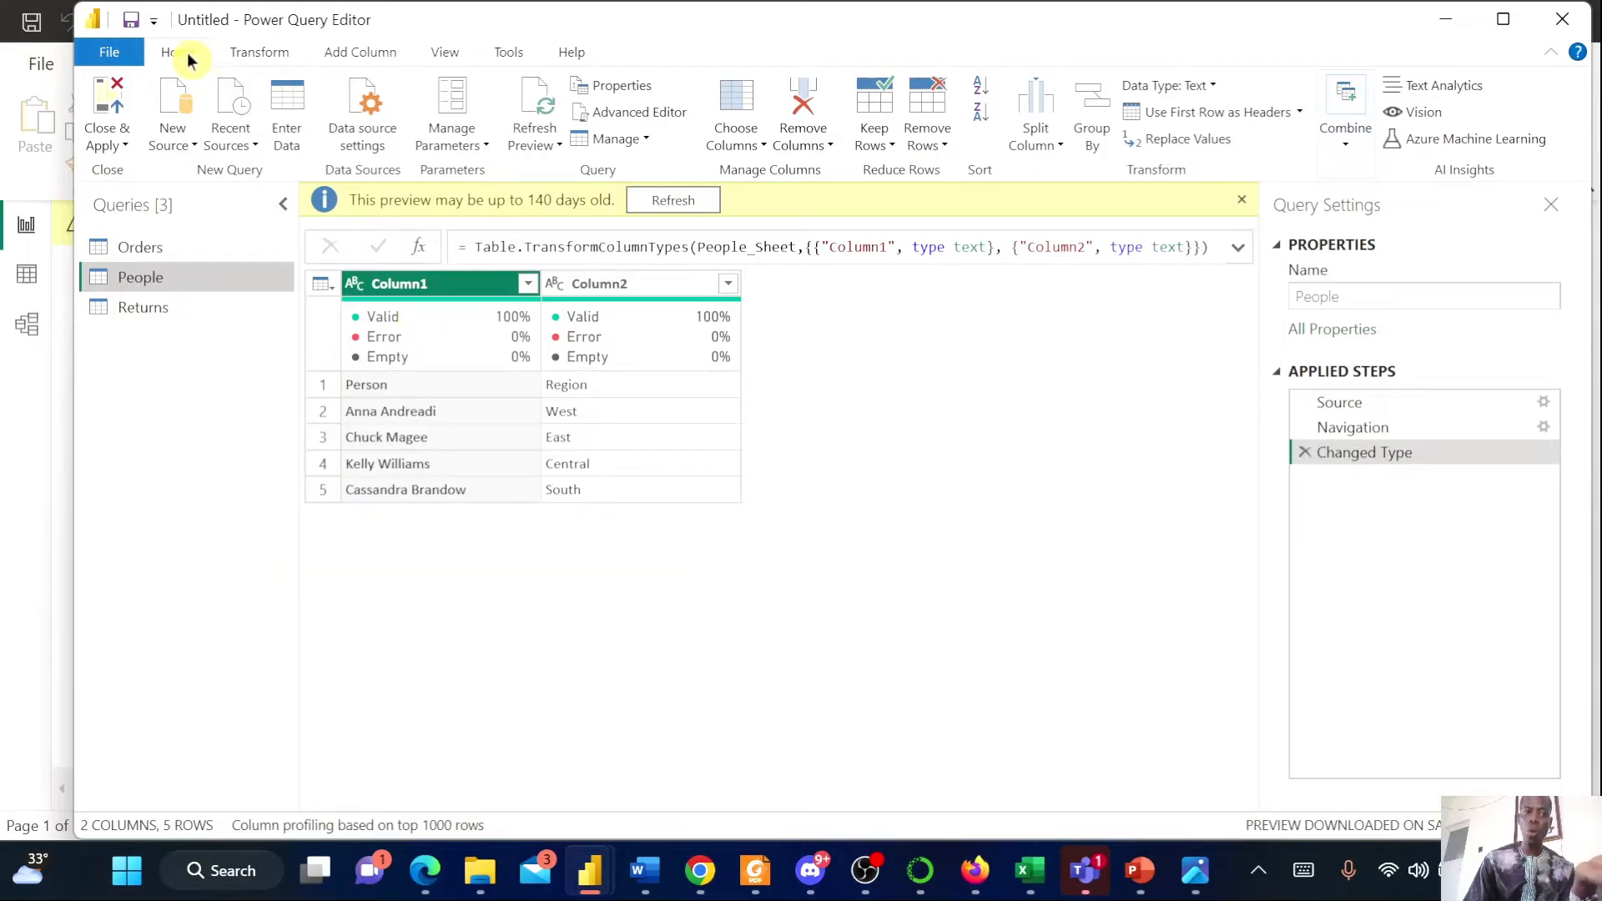
pyautogui.click(1218, 114)
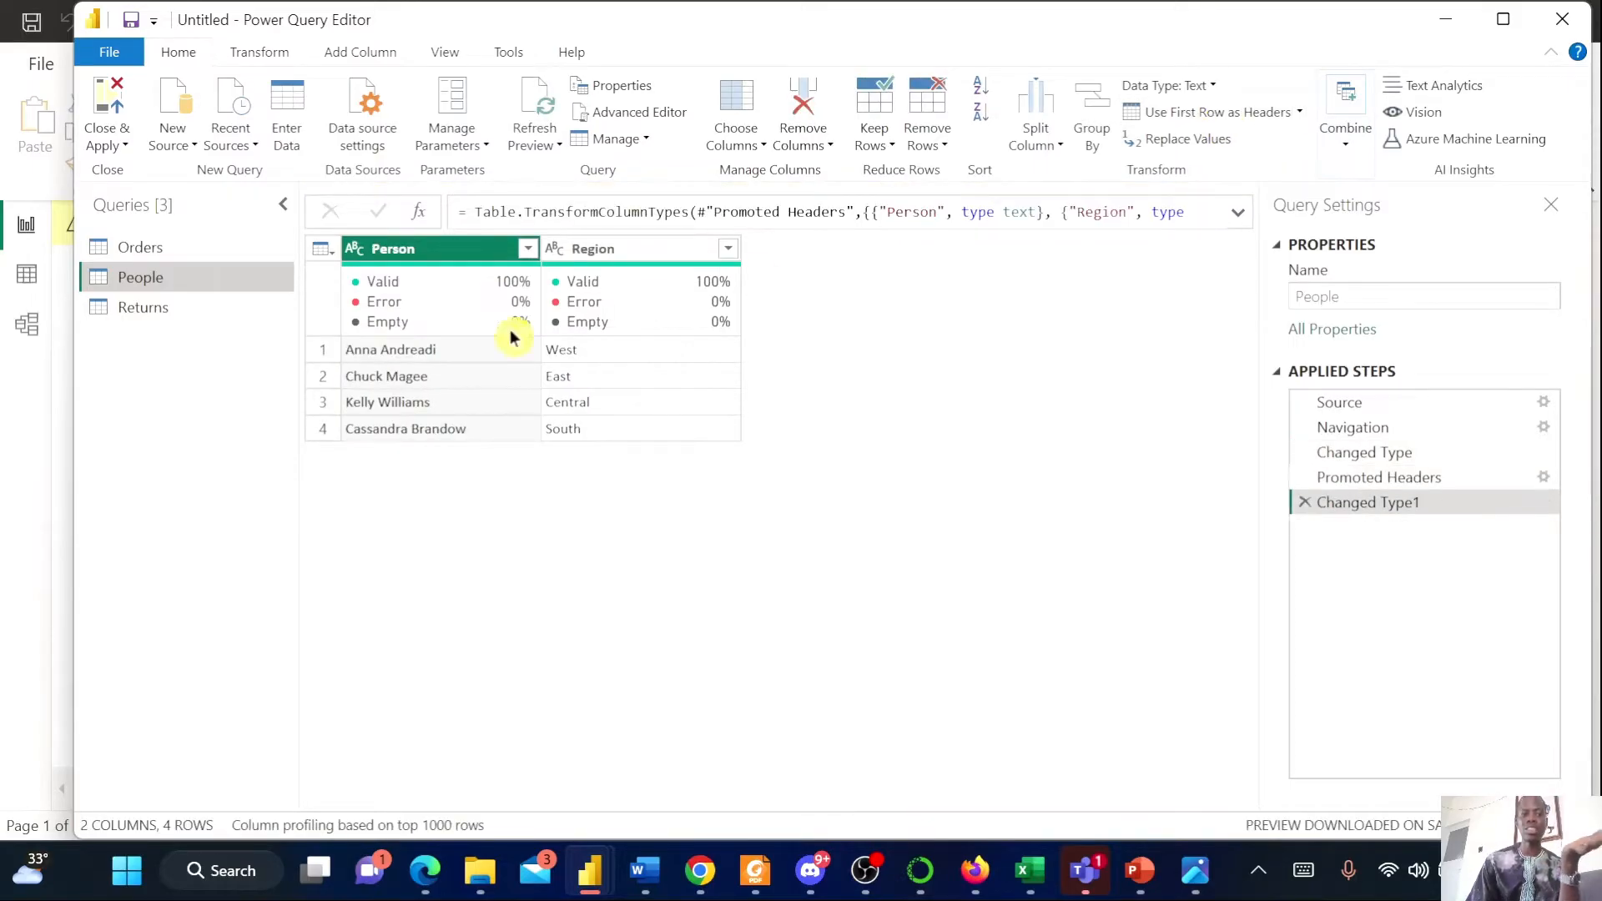
pyautogui.moveTo(415, 296)
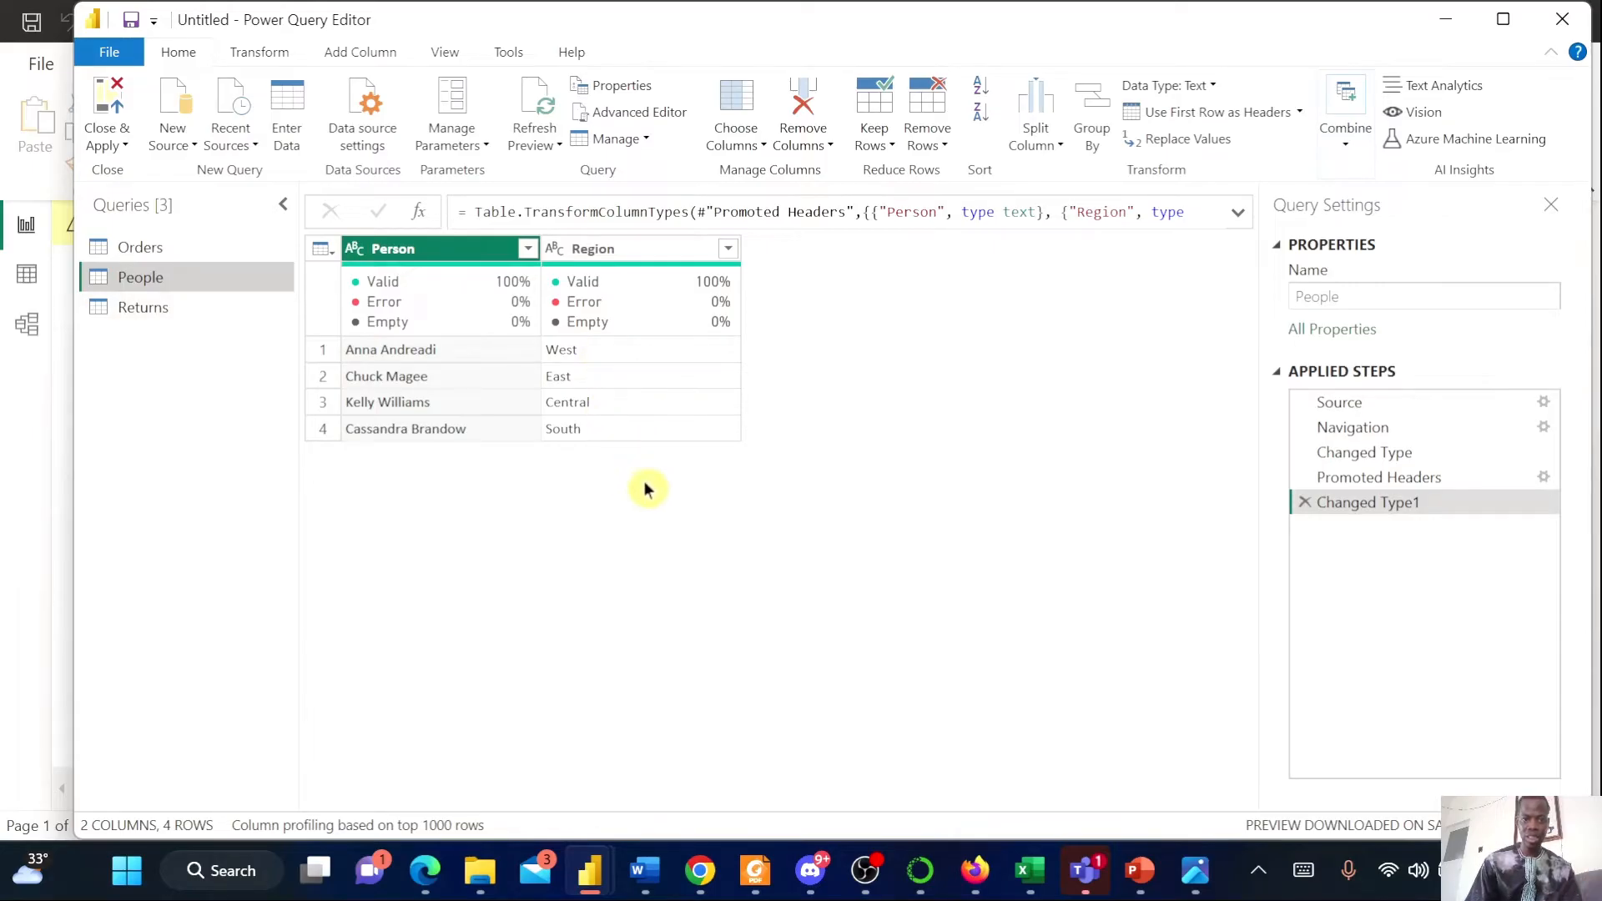
# In the Returns query, use the first row as column headers
pyautogui.click(147, 312)
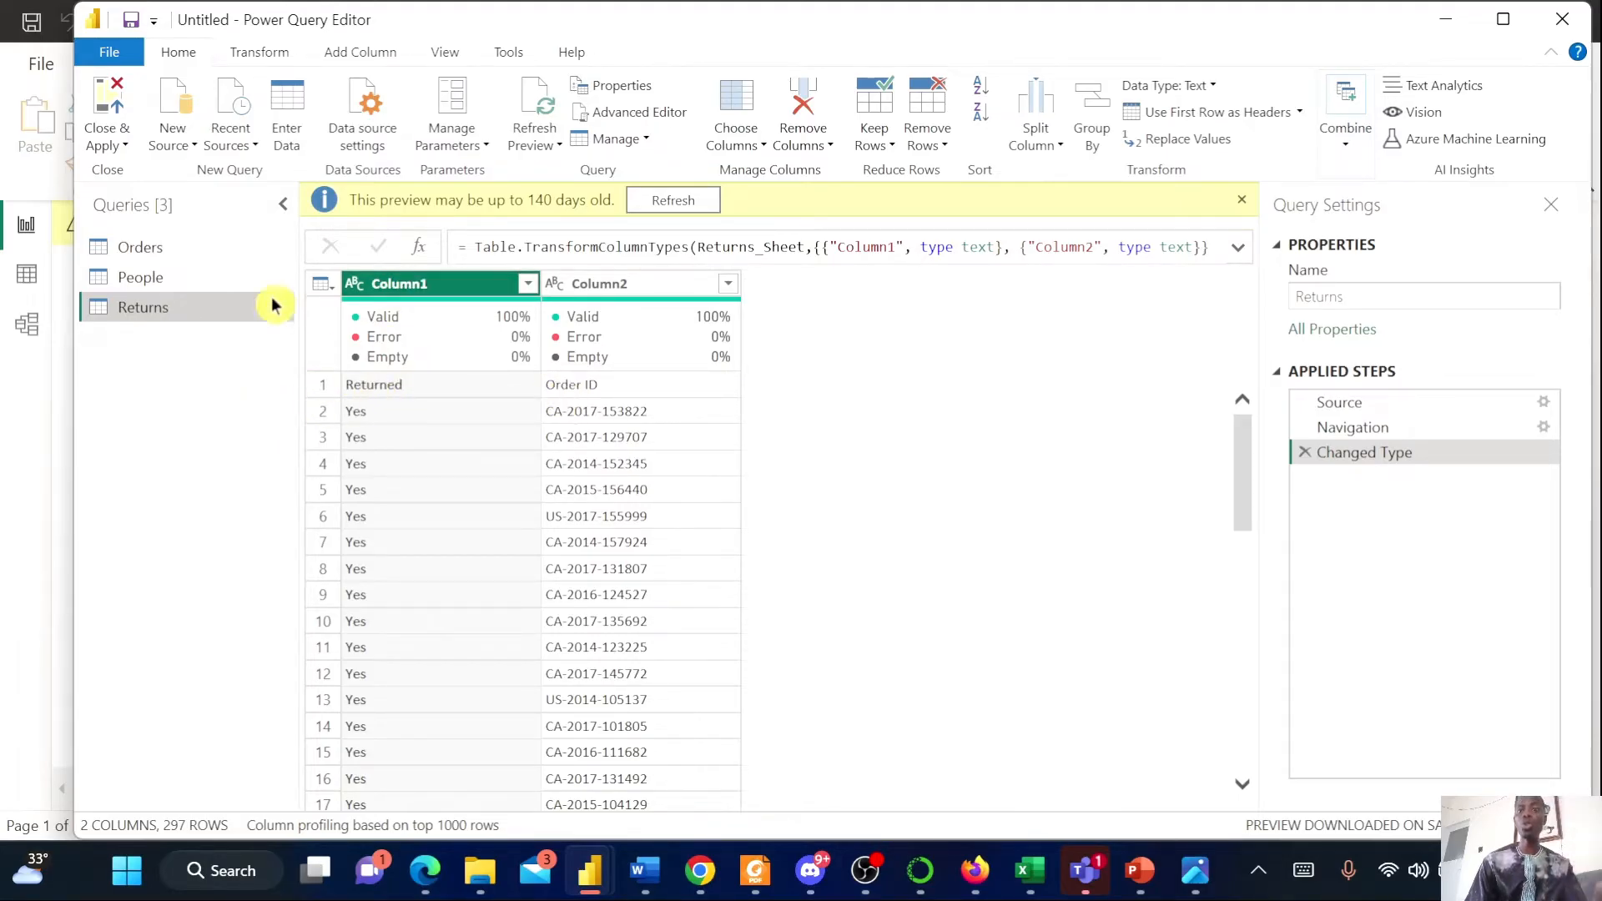
pyautogui.click(1214, 113)
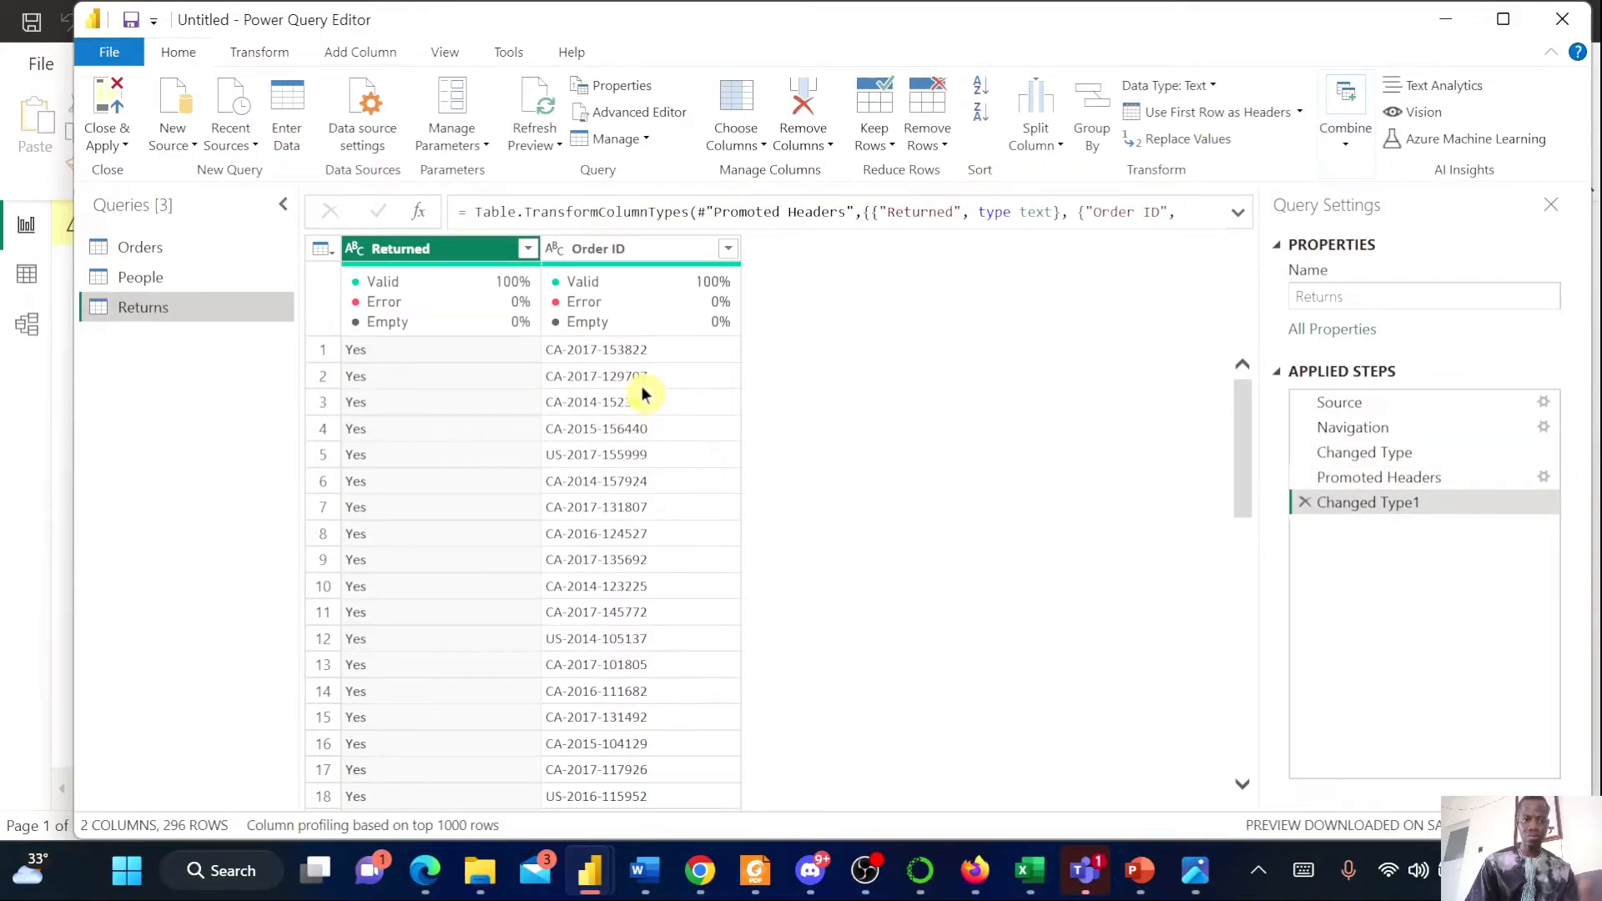
pyautogui.scroll(-2, 482, 382)
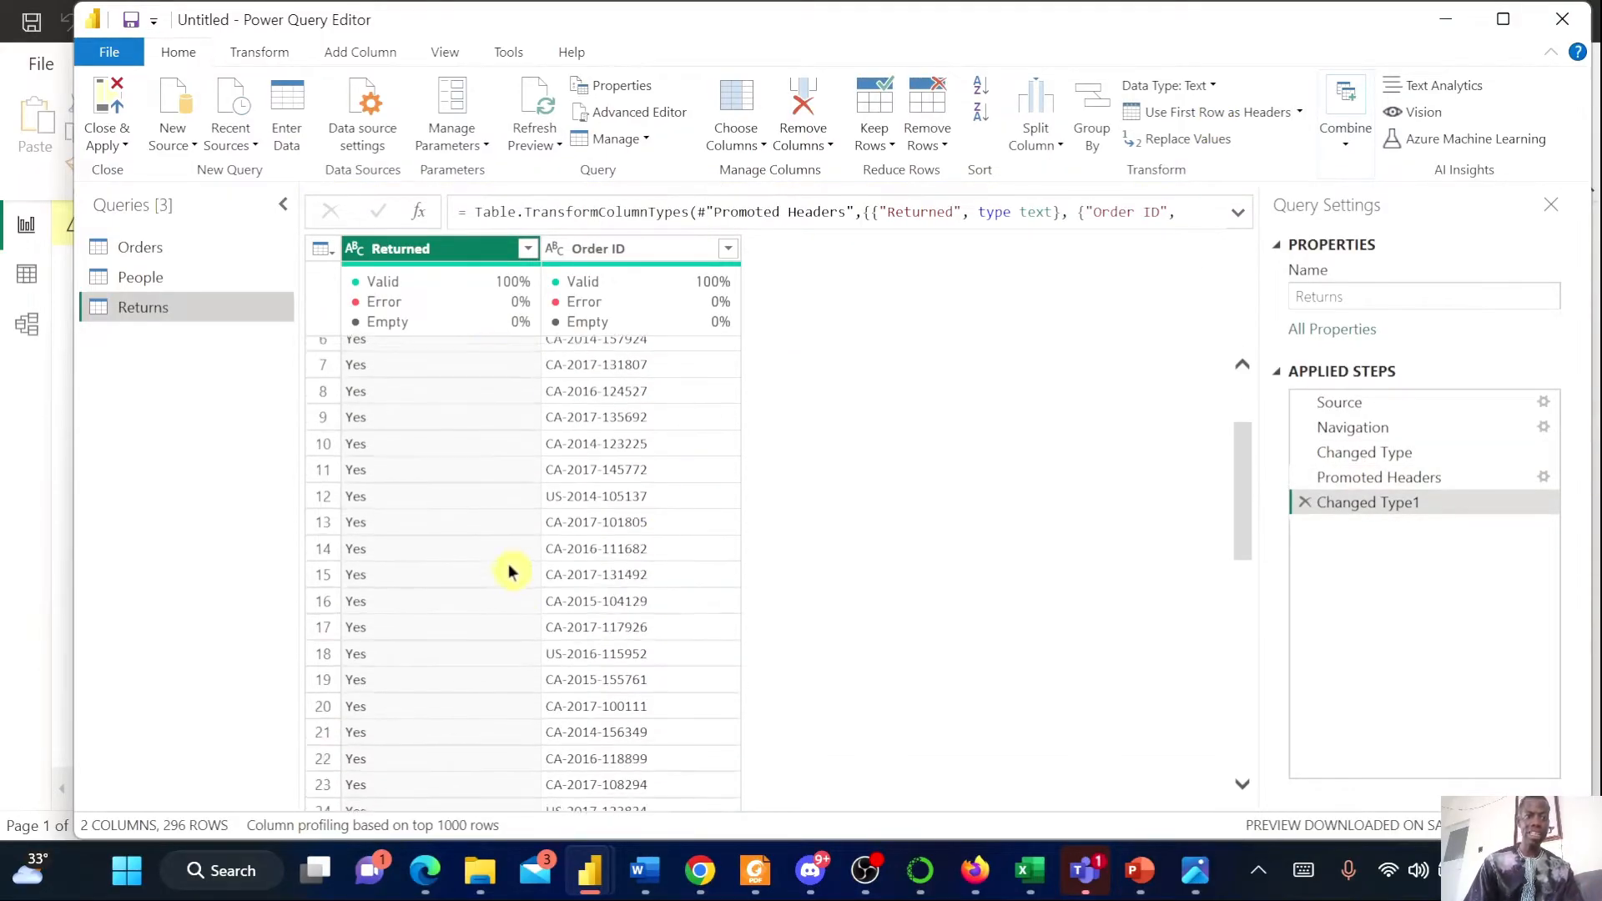
pyautogui.scroll(-3, 413, 440)
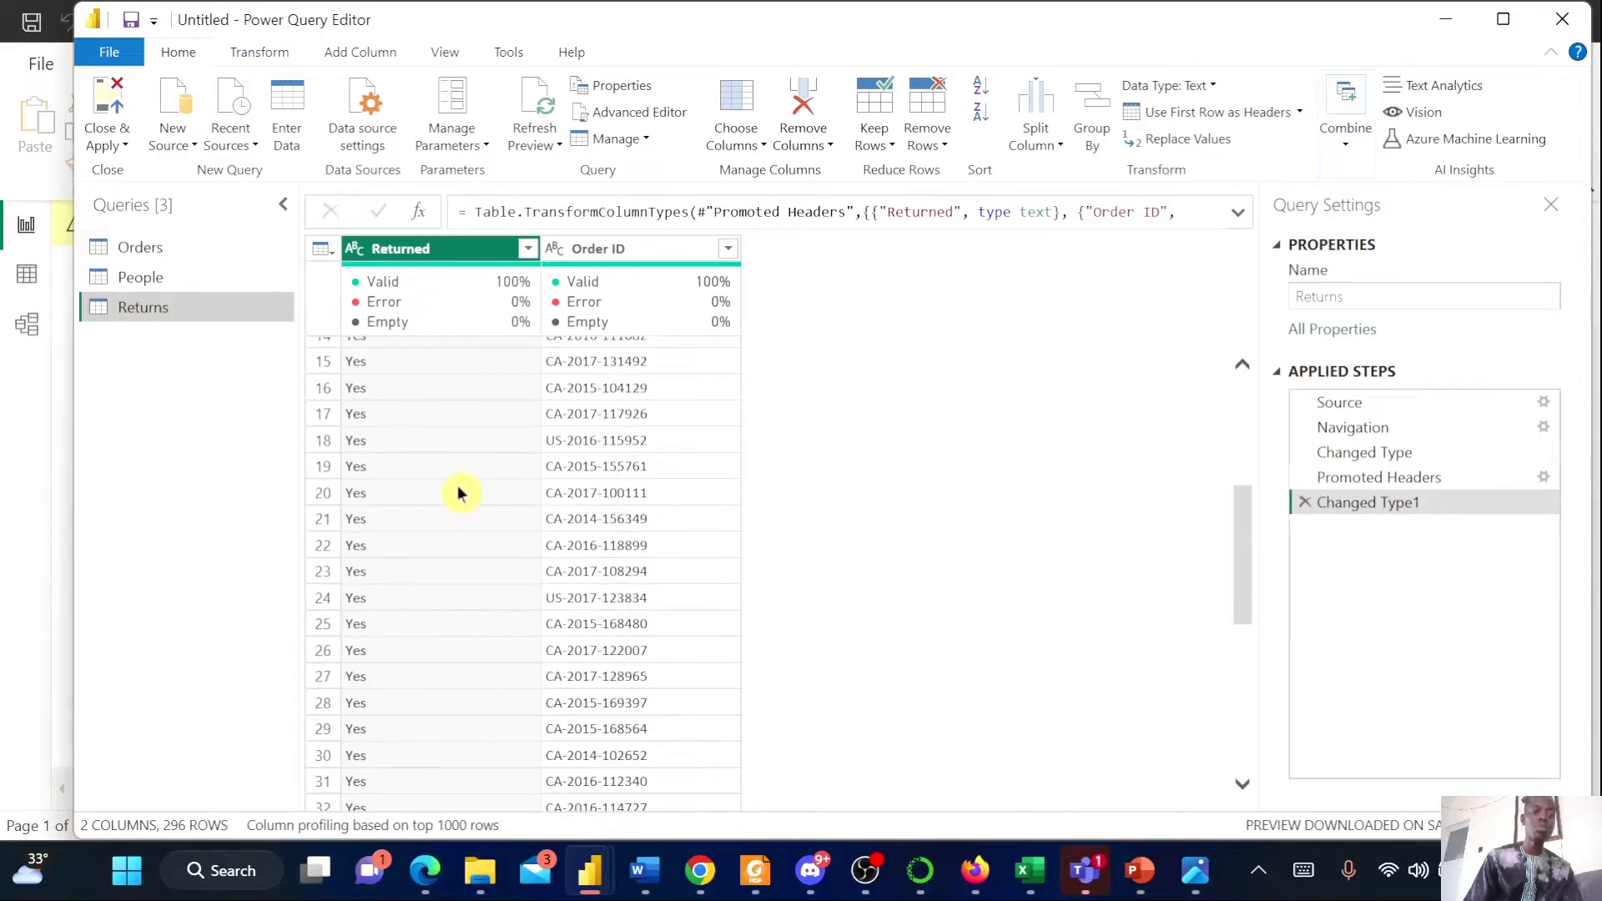
pyautogui.scroll(-1, 458, 504)
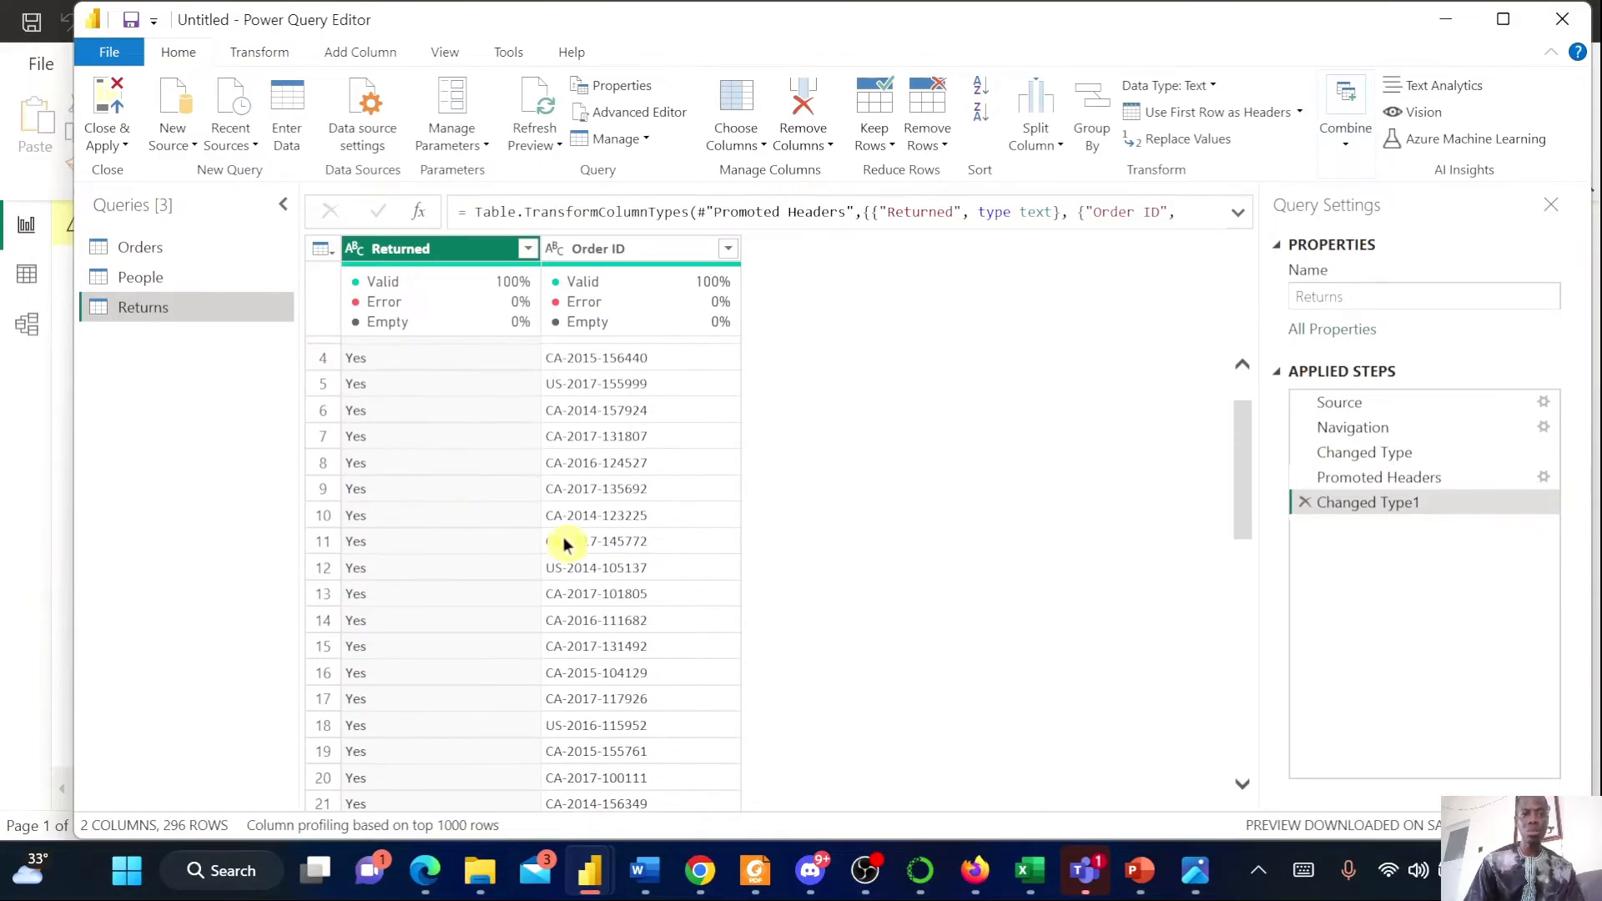
pyautogui.scroll(3, 522, 579)
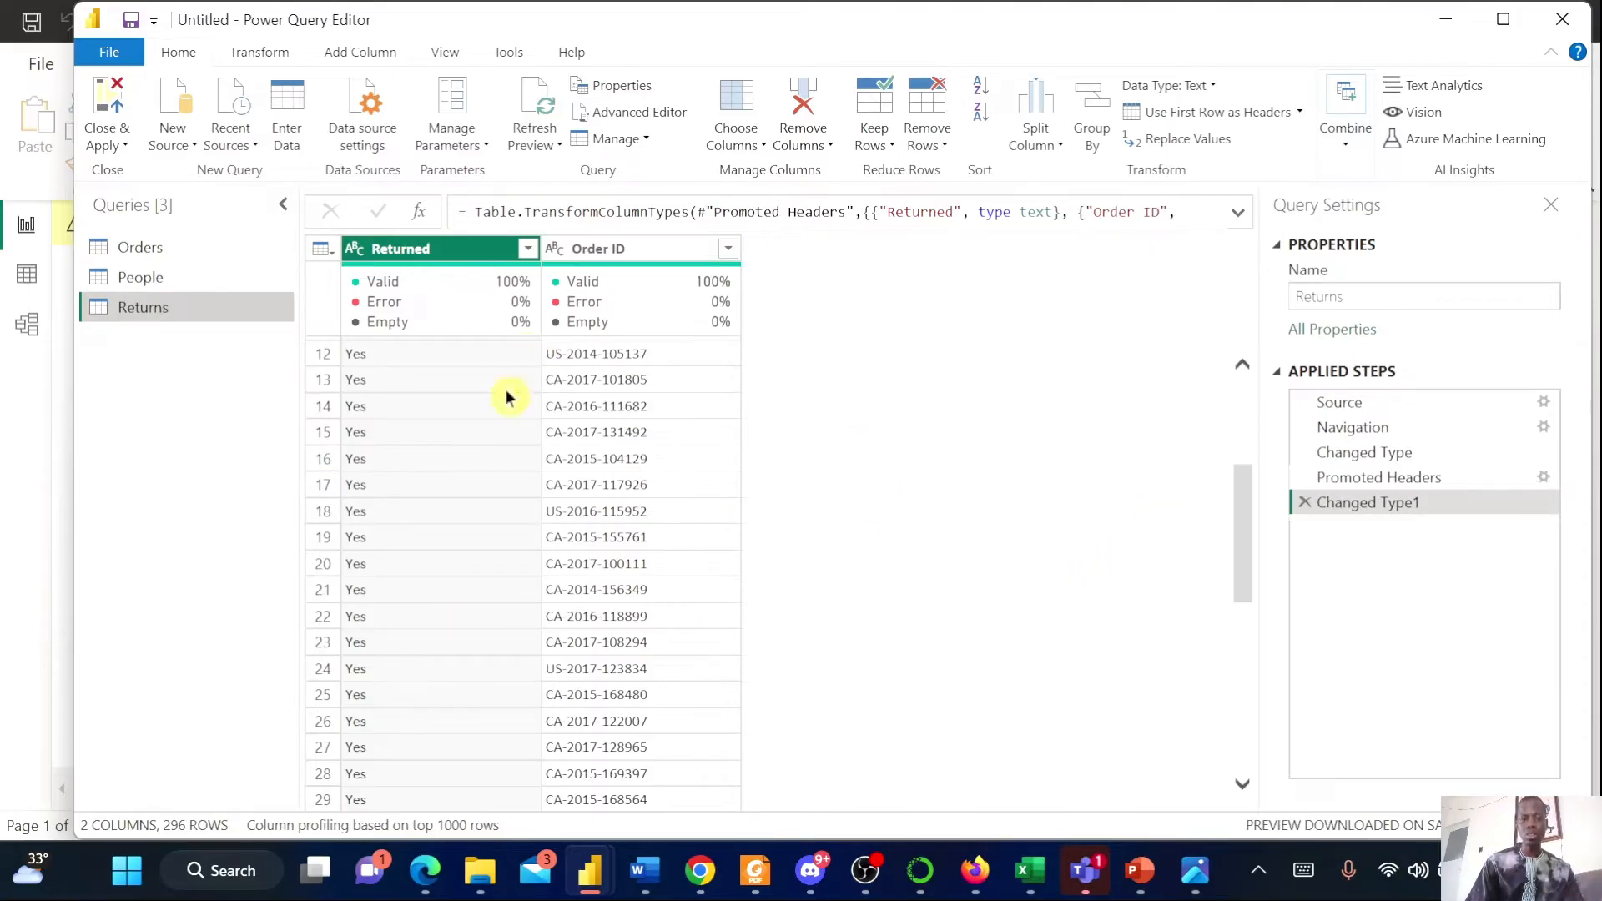
# Close Power Query and apply the changes to load the Orders, People and Returns queries
pyautogui.click(158, 248)
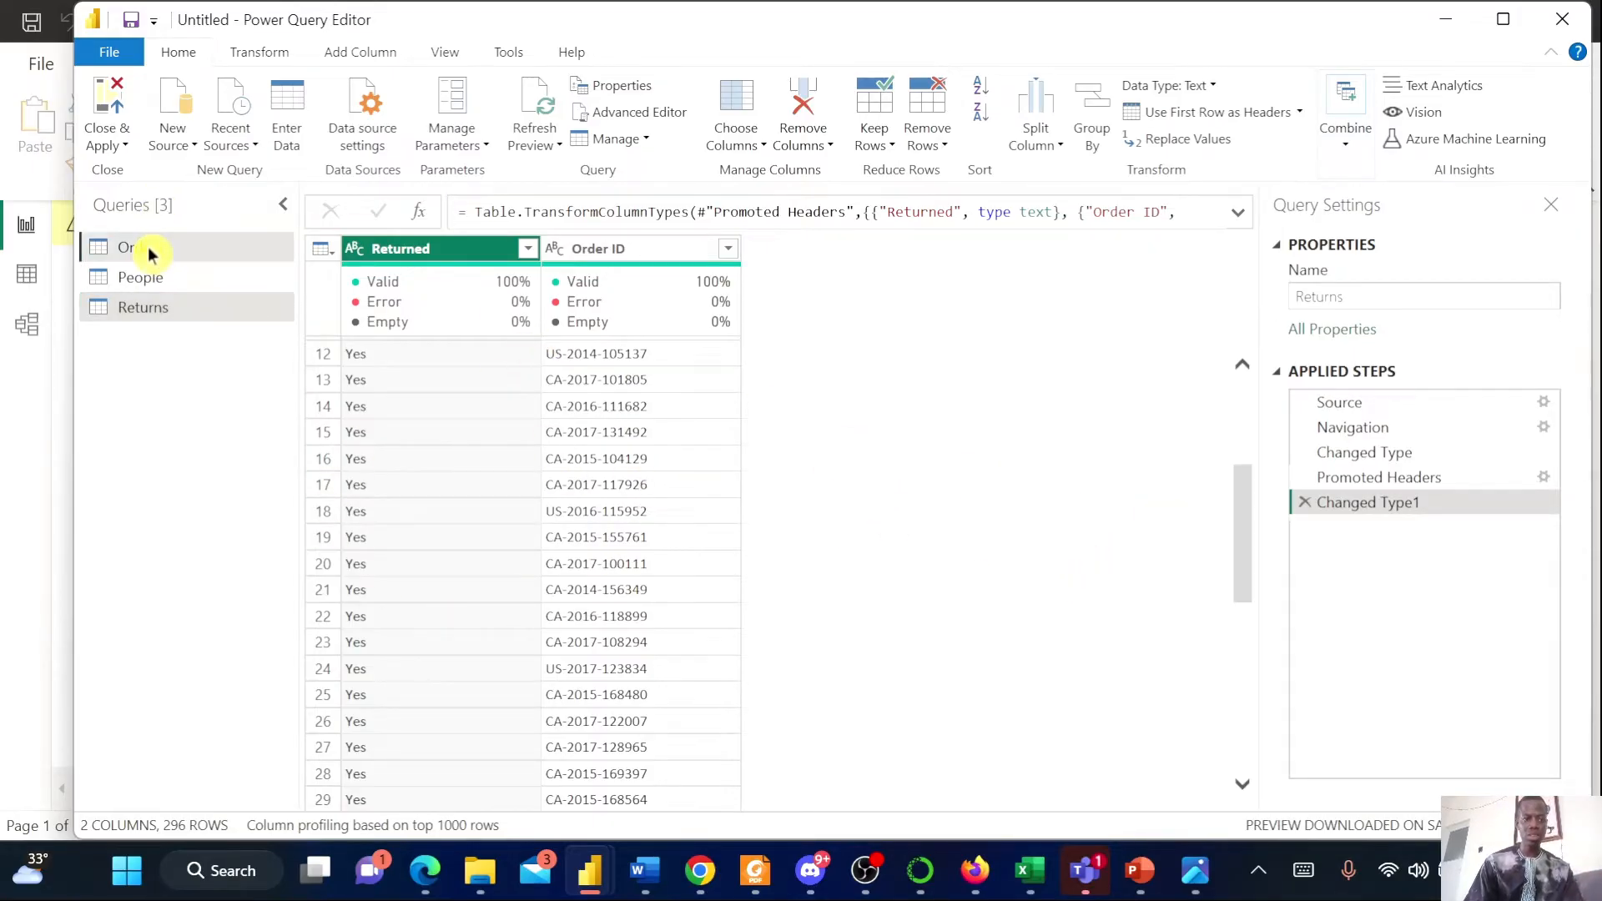
pyautogui.click(166, 288)
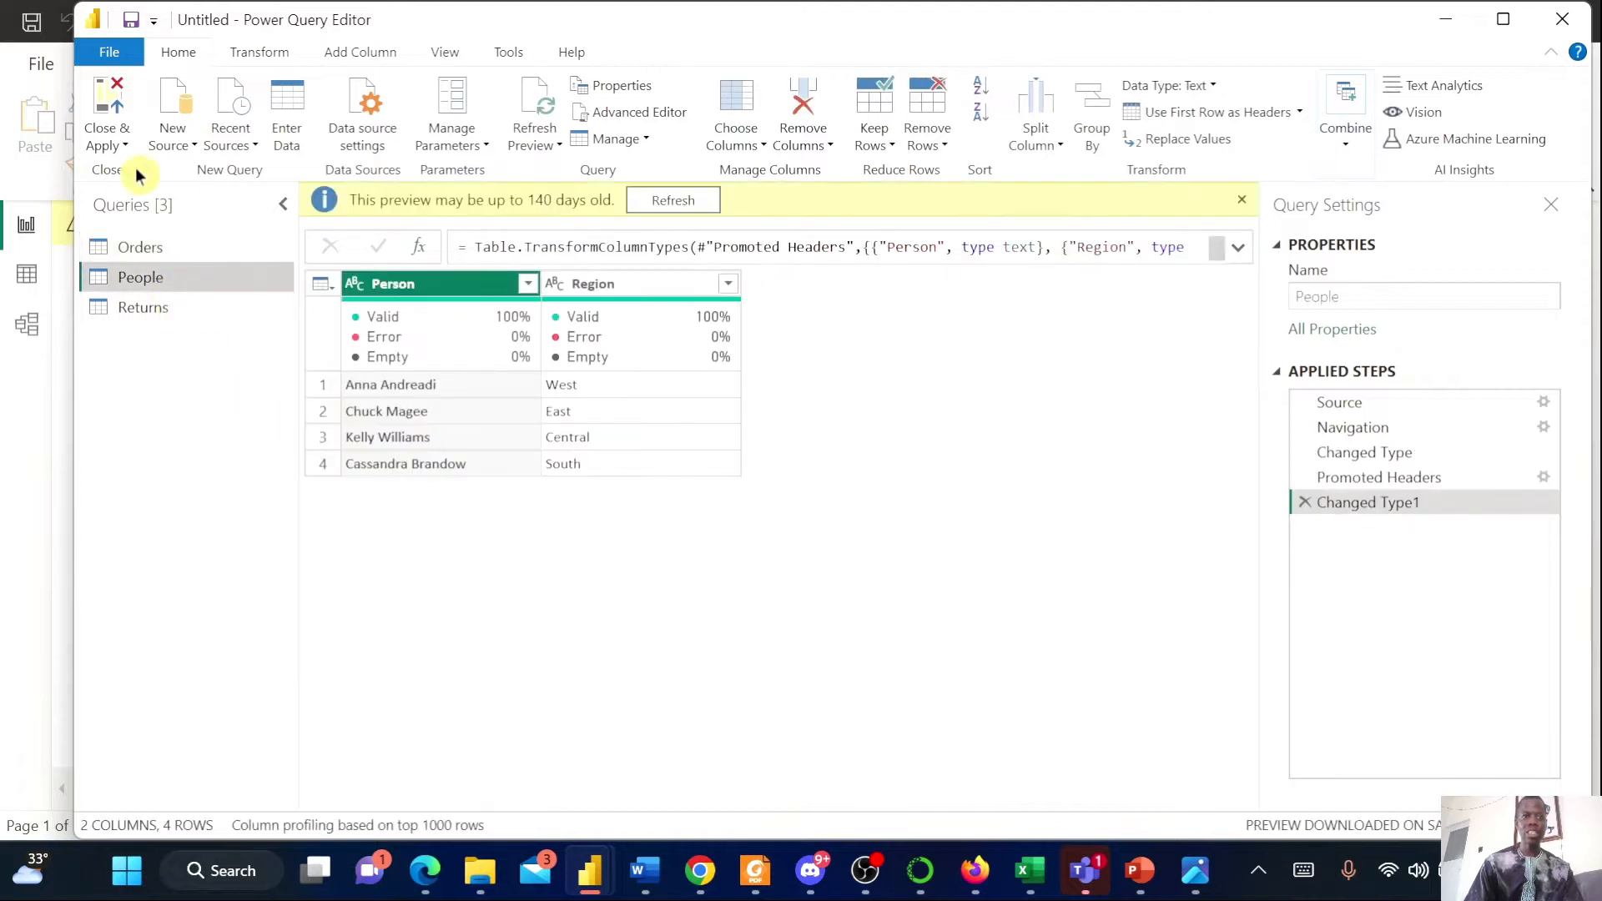
pyautogui.click(114, 131)
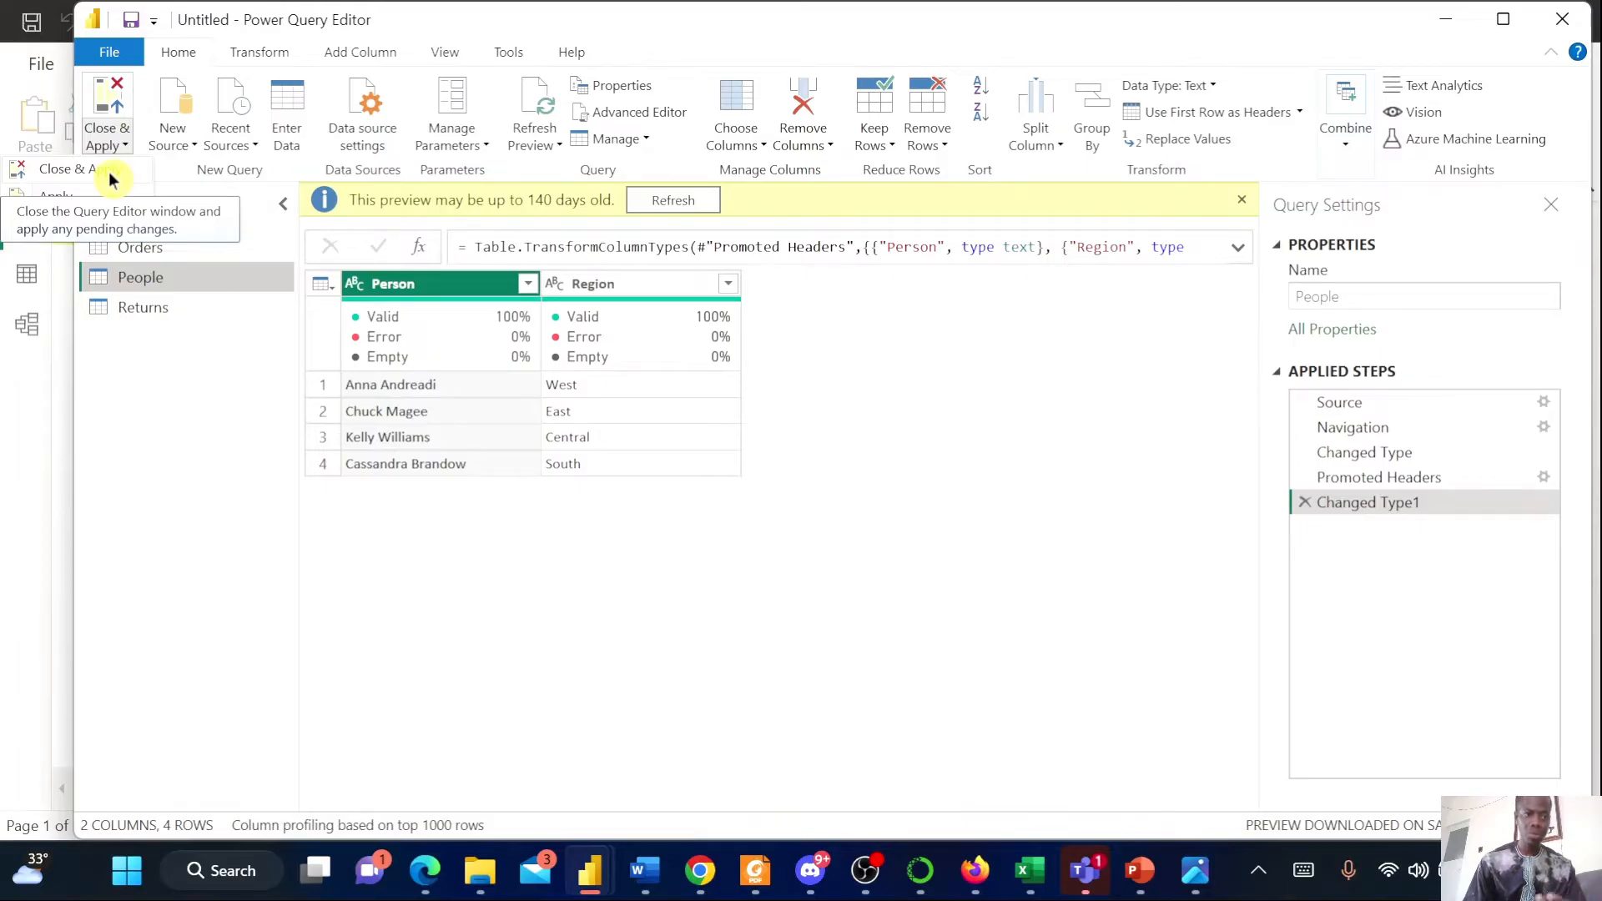
pyautogui.click(110, 173)
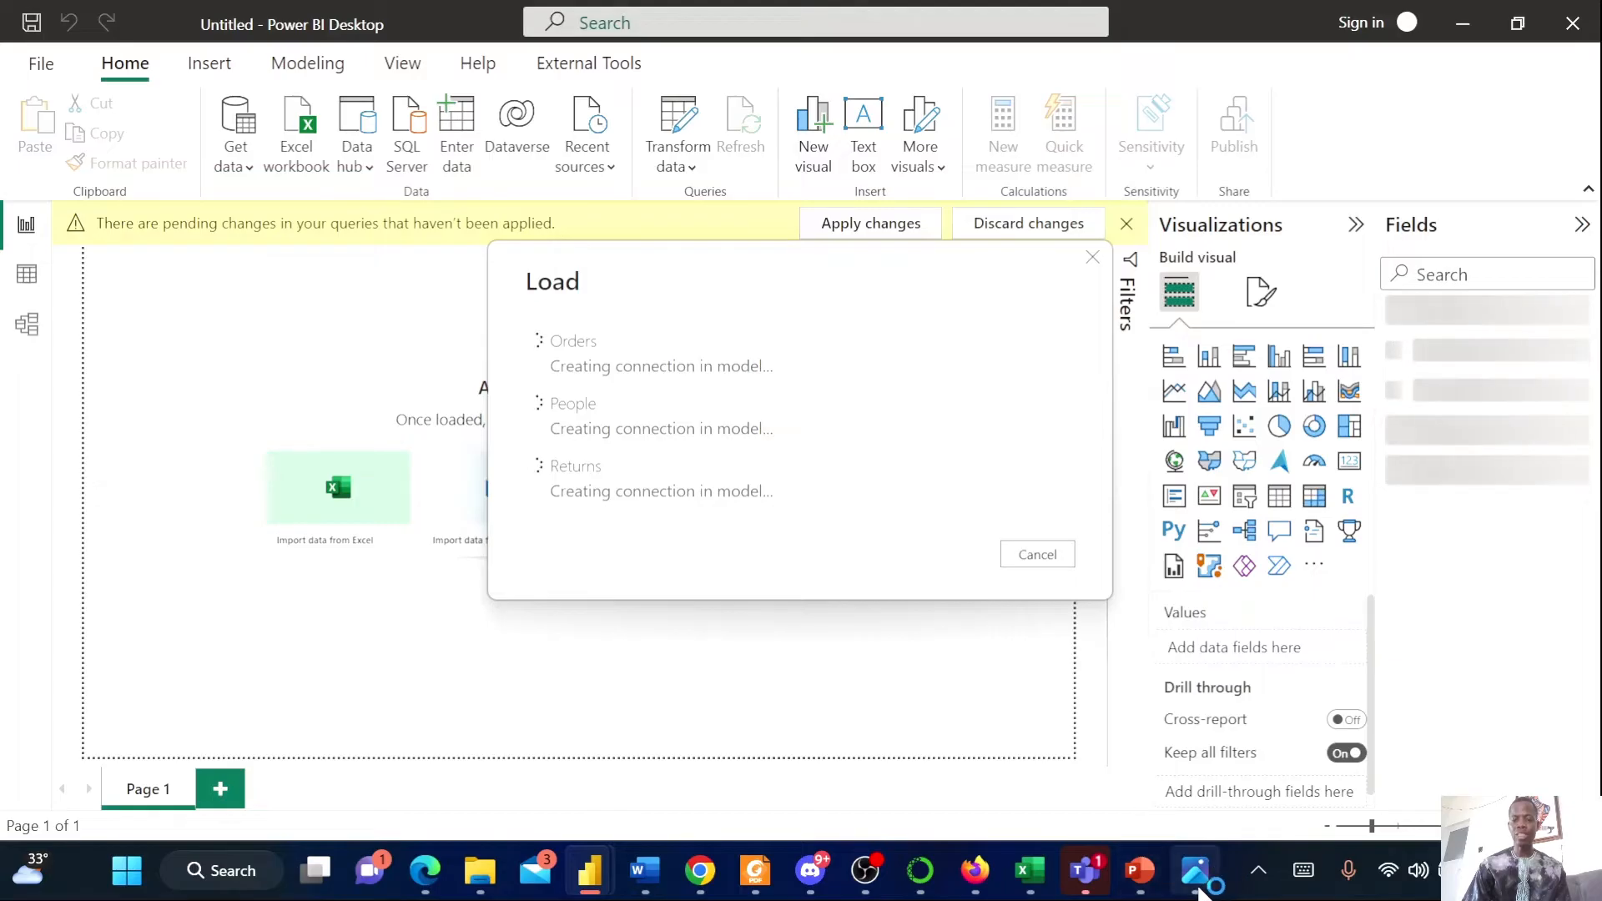
# Review the Superstore.png reference report and the Orders fields loaded into the model
pyautogui.click(1199, 886)
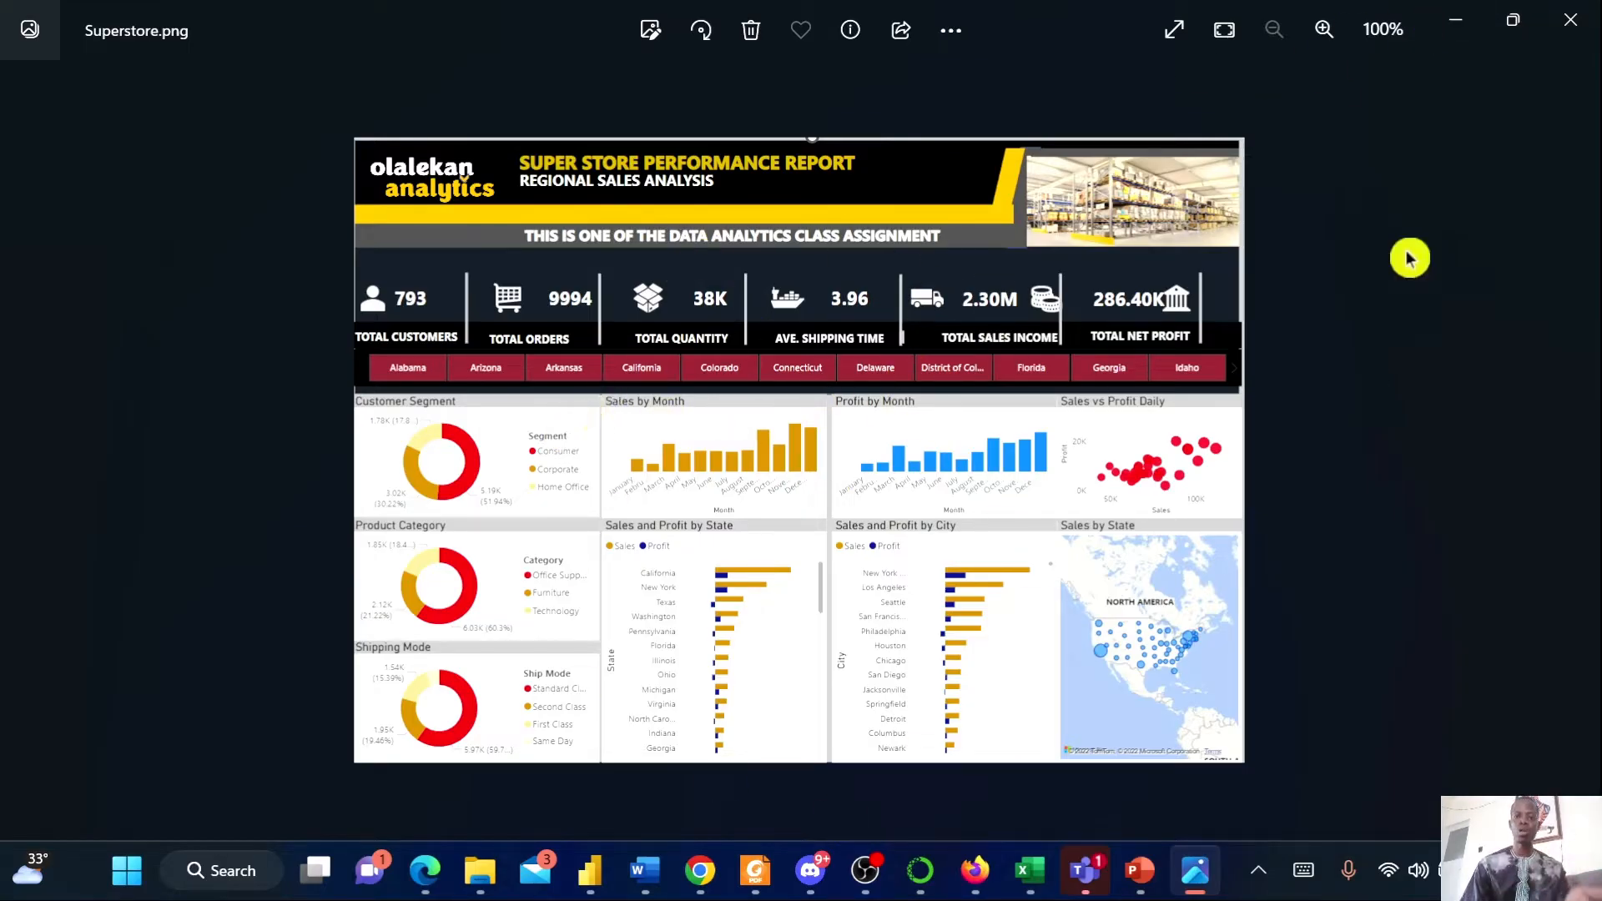
pyautogui.click(1458, 23)
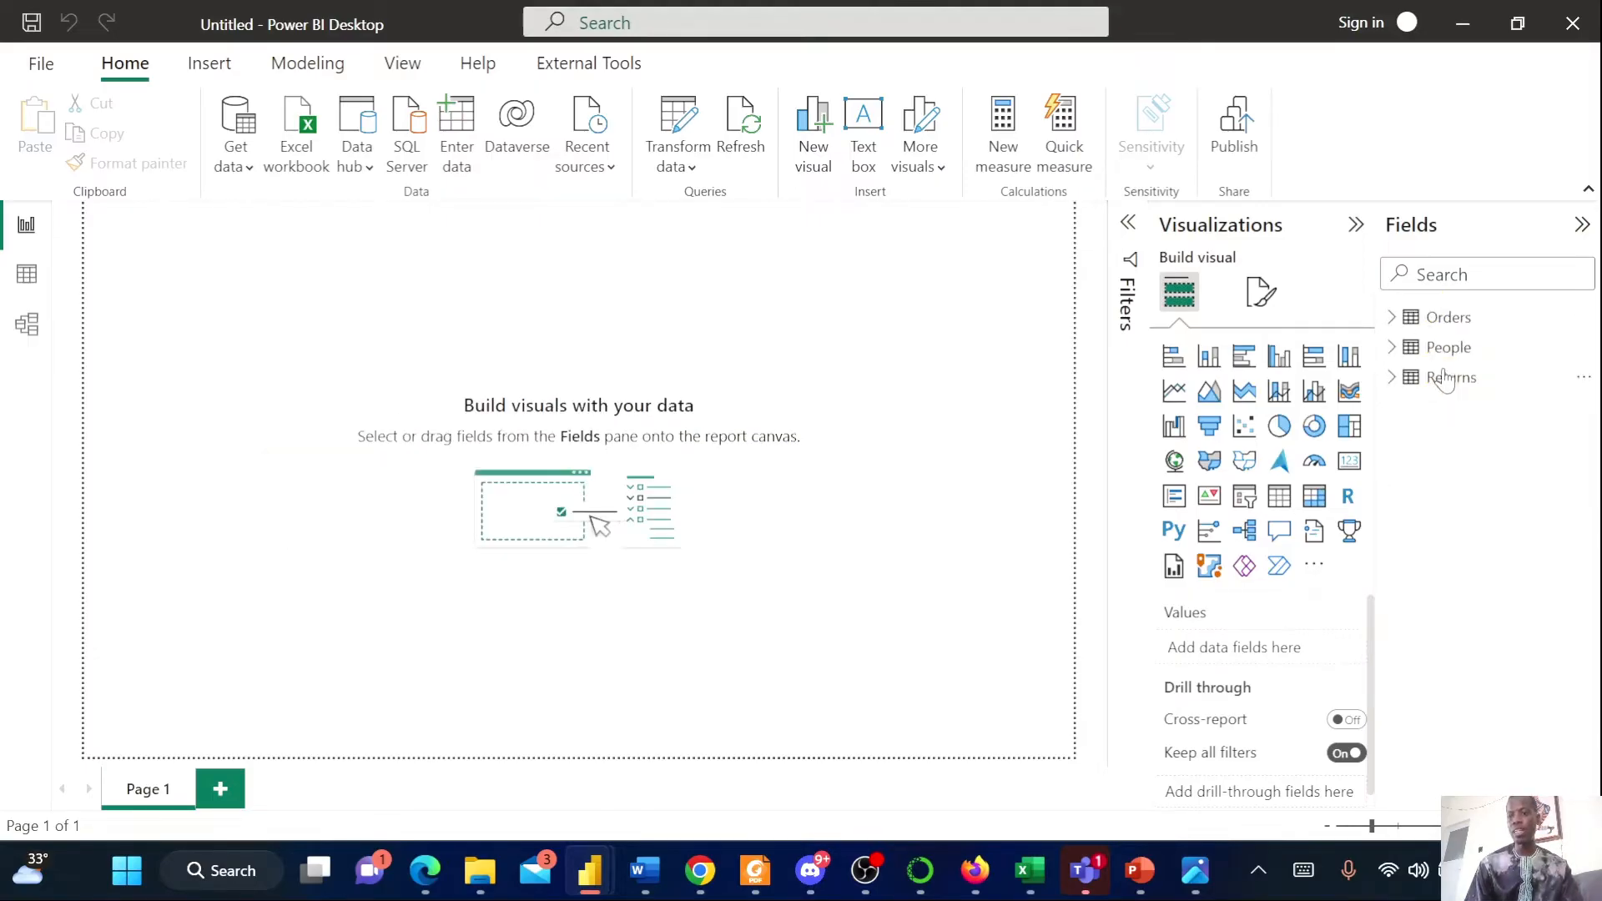
pyautogui.click(1389, 319)
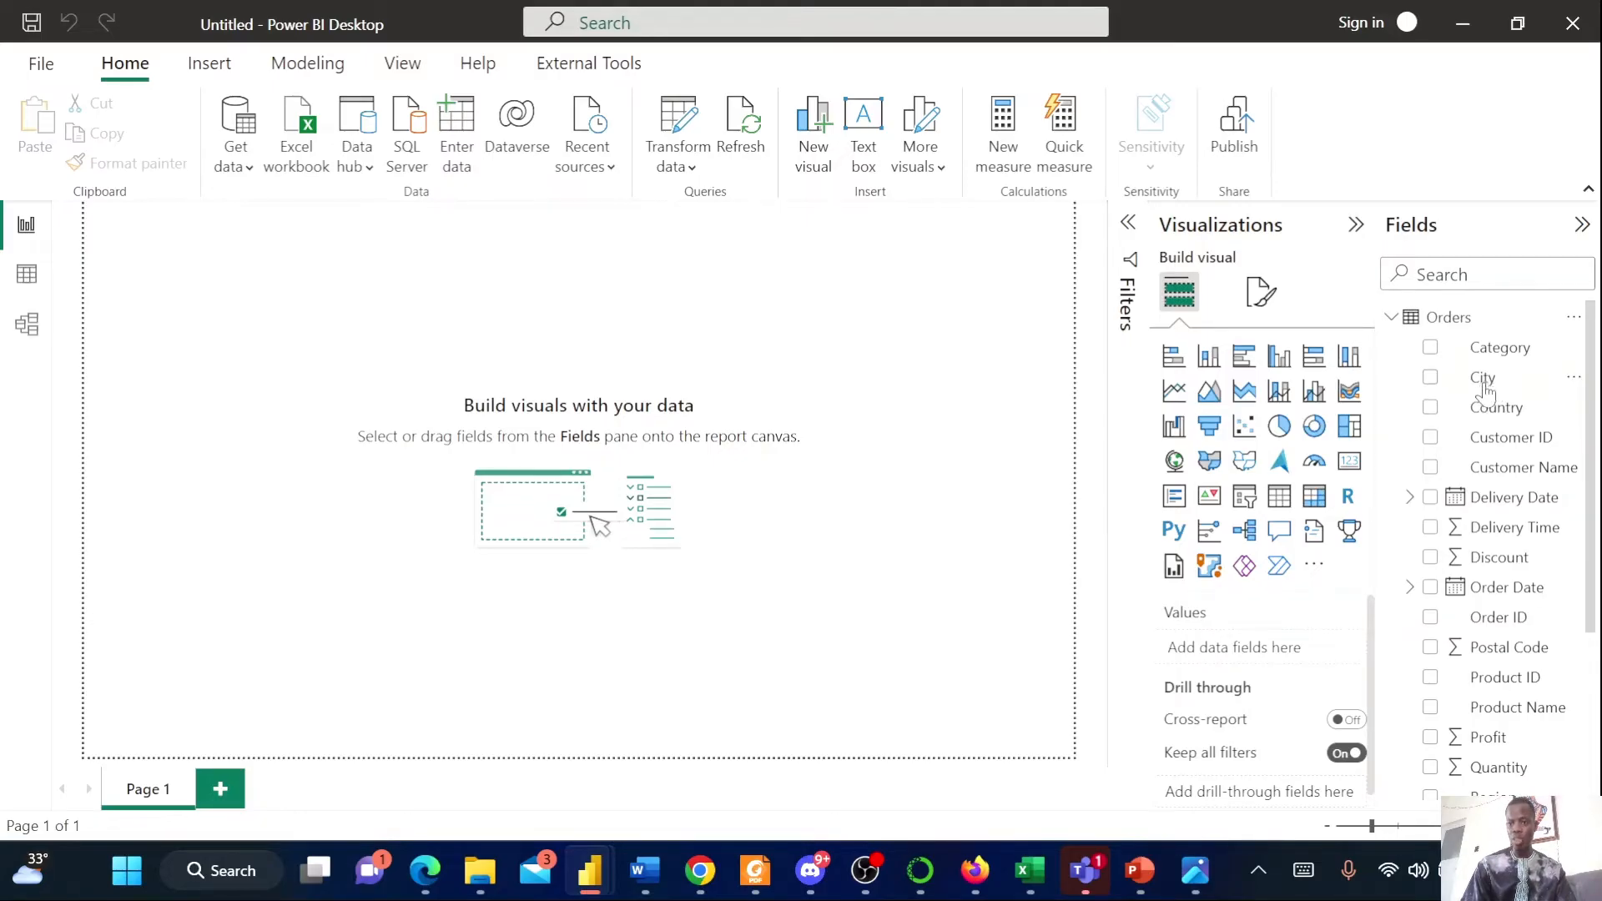
pyautogui.scroll(-5, 1512, 534)
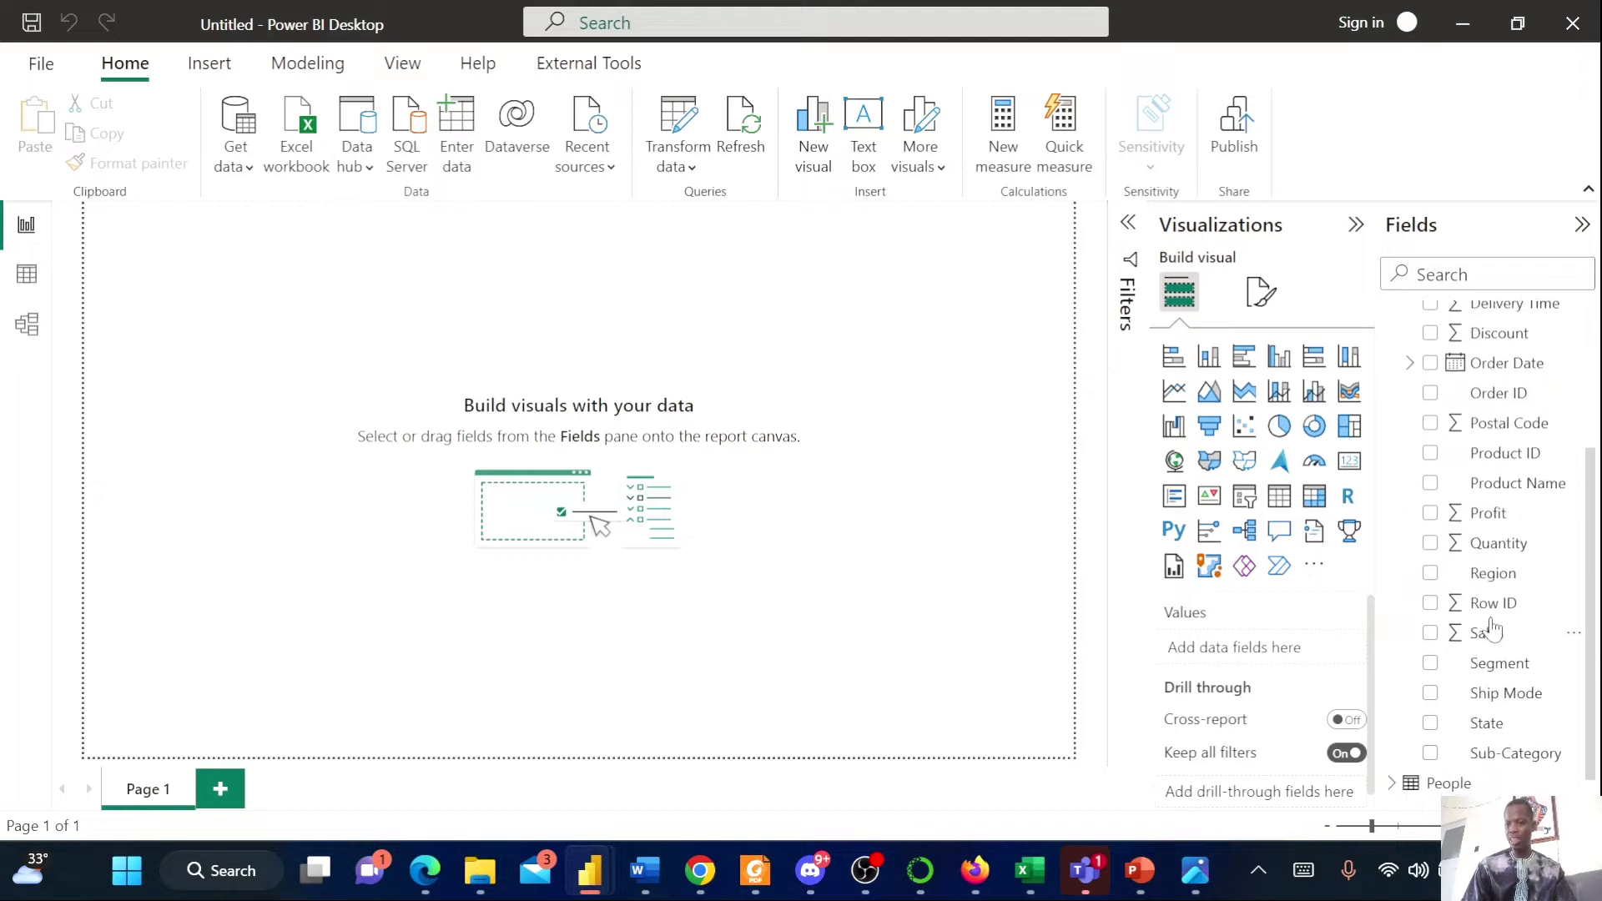
pyautogui.scroll(5, 1460, 417)
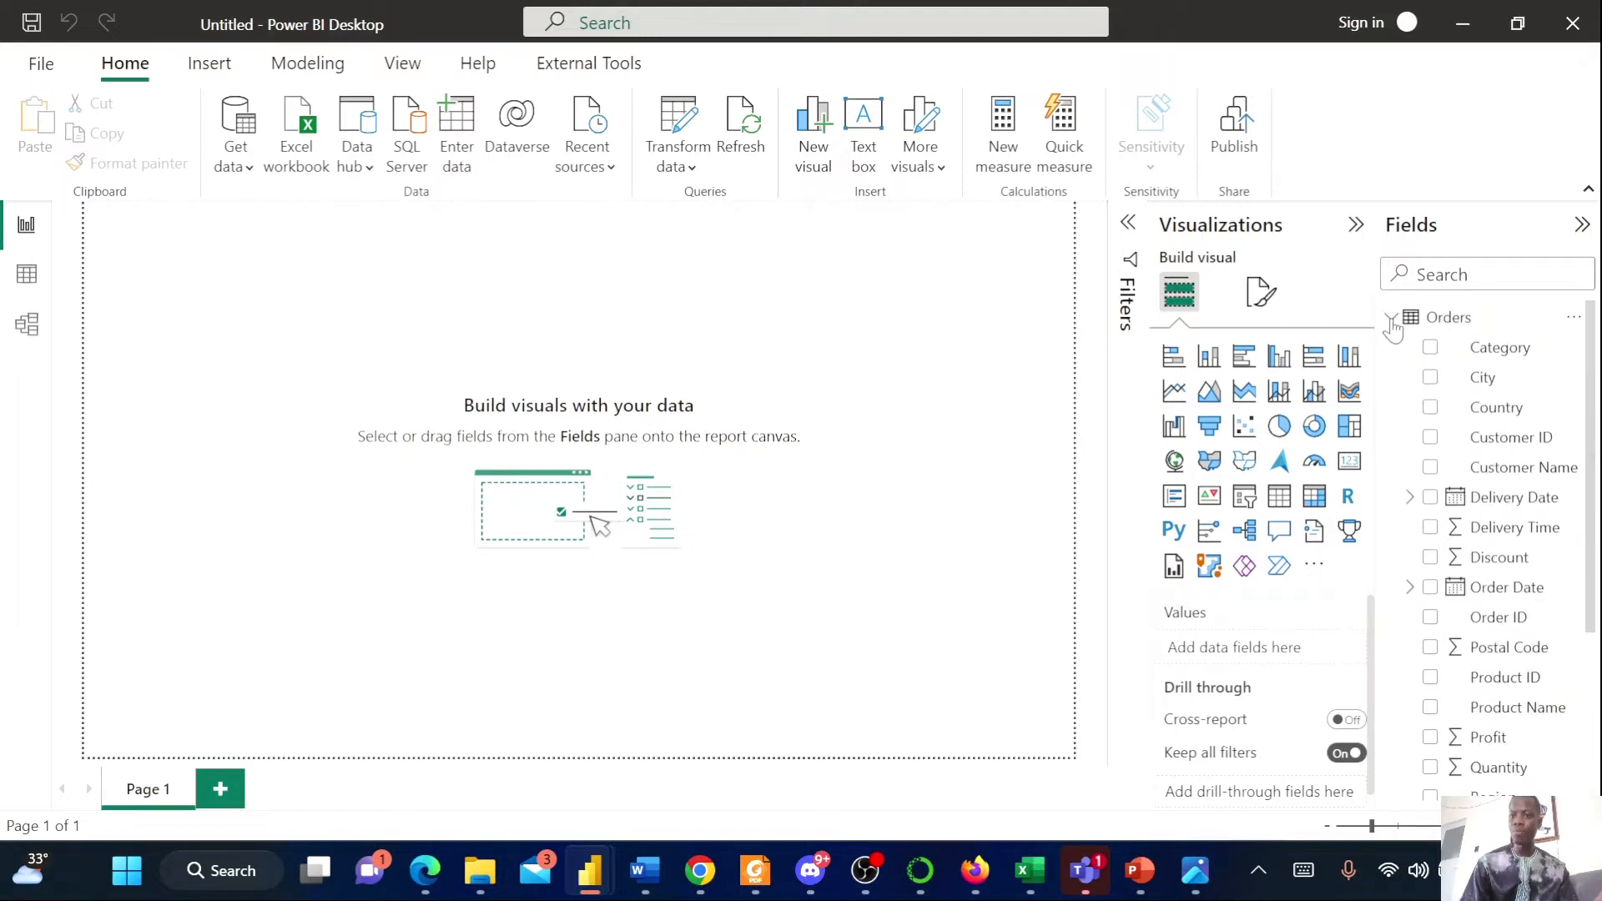
pyautogui.click(1390, 322)
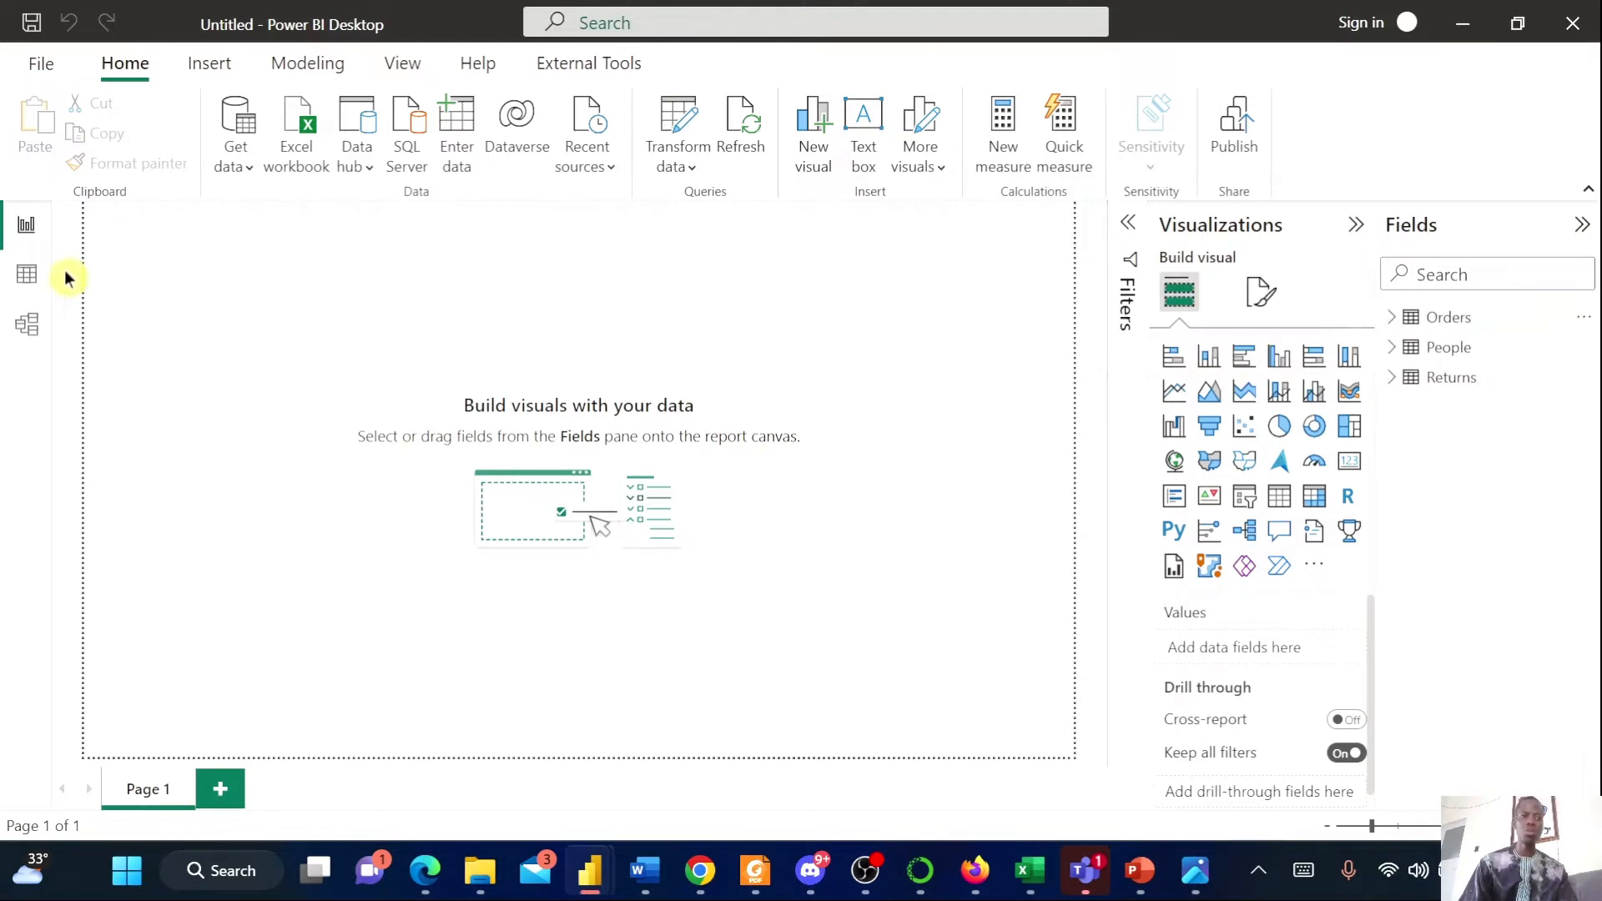
# Open the model view and arrange the Orders, People and Returns table cards on the canvas
pyautogui.click(28, 325)
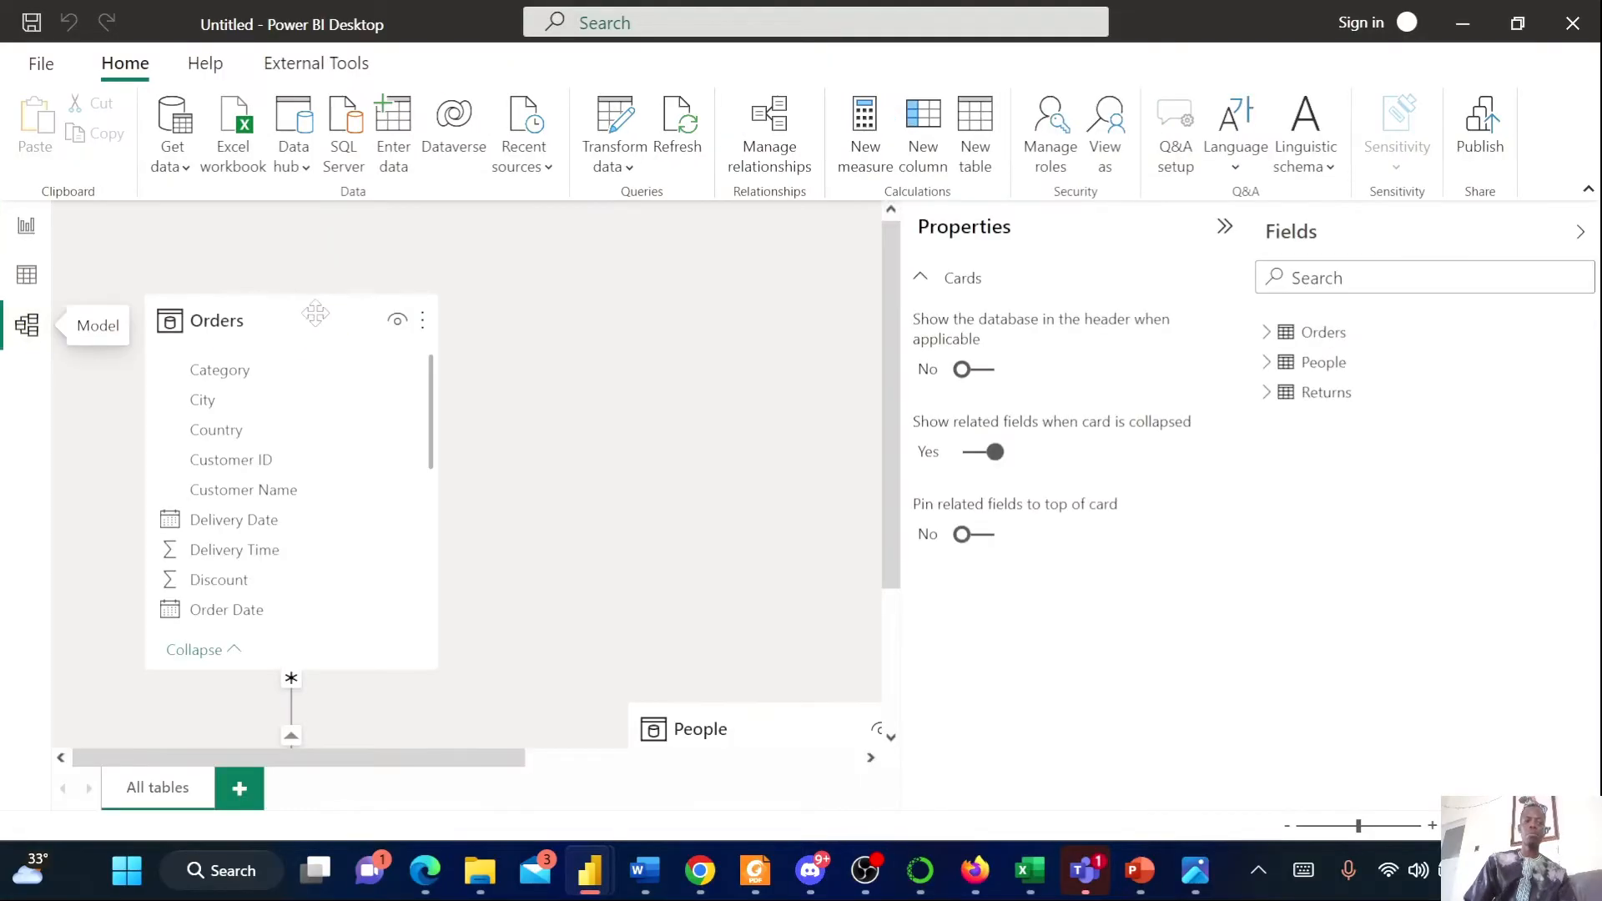
pyautogui.click(1224, 226)
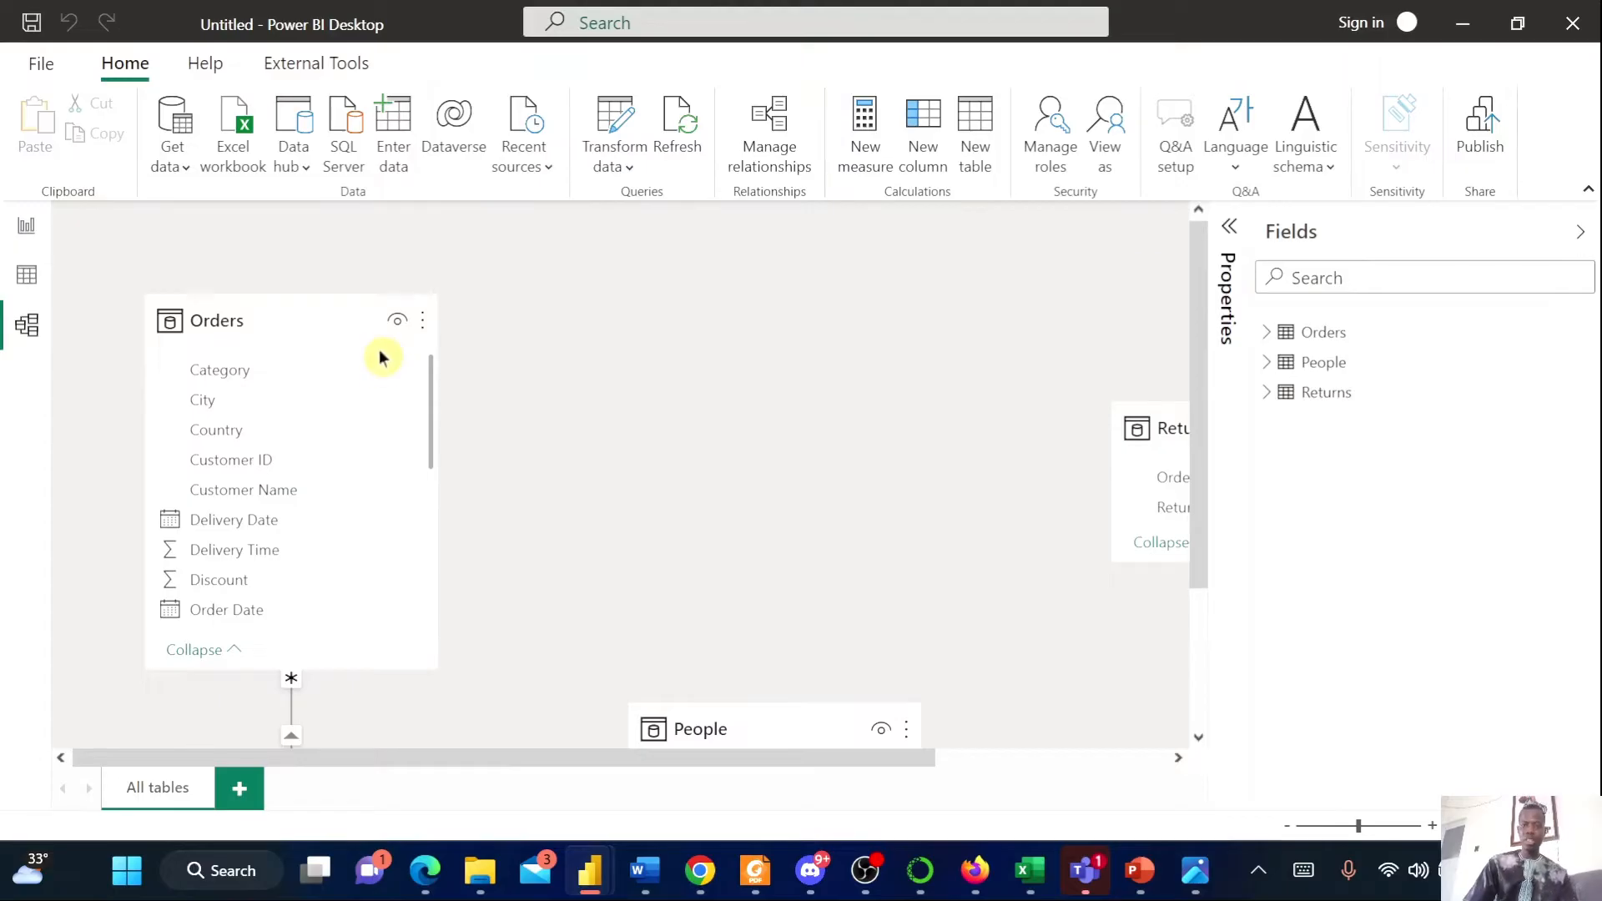
pyautogui.moveTo(715, 702); pyautogui.dragTo(618, 545)
pyautogui.moveTo(292, 326); pyautogui.dragTo(769, 331)
pyautogui.moveTo(584, 554); pyautogui.dragTo(200, 435)
pyautogui.moveTo(690, 296); pyautogui.dragTo(599, 294)
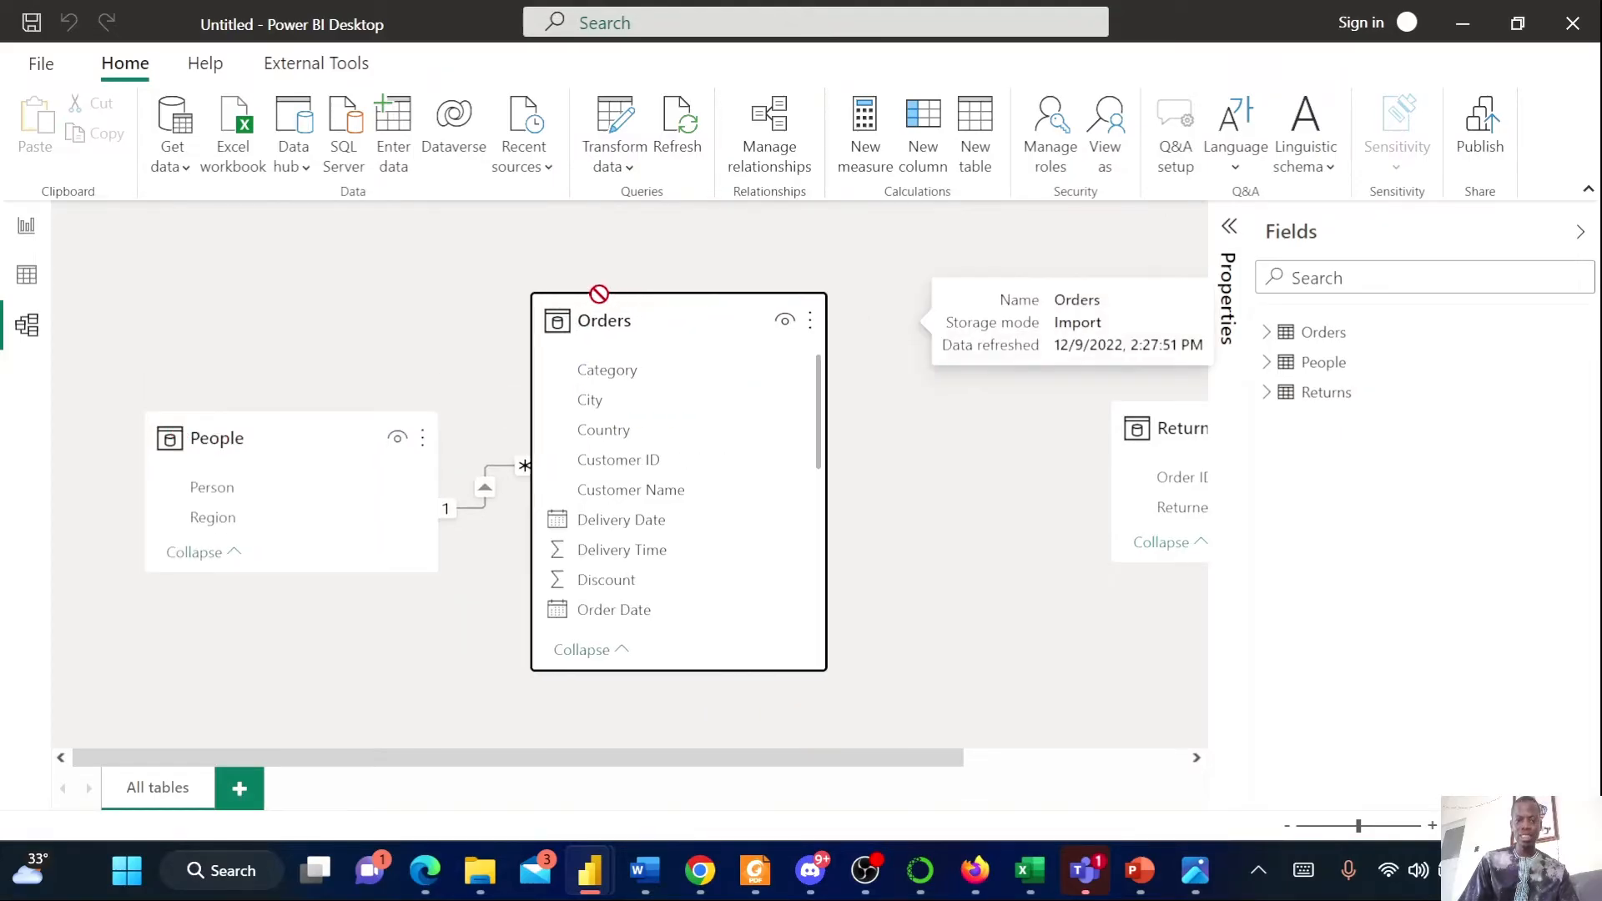
# Position the Returns card beside Orders and relate Orders' Order ID to Returns' Order ID
pyautogui.click(1118, 405)
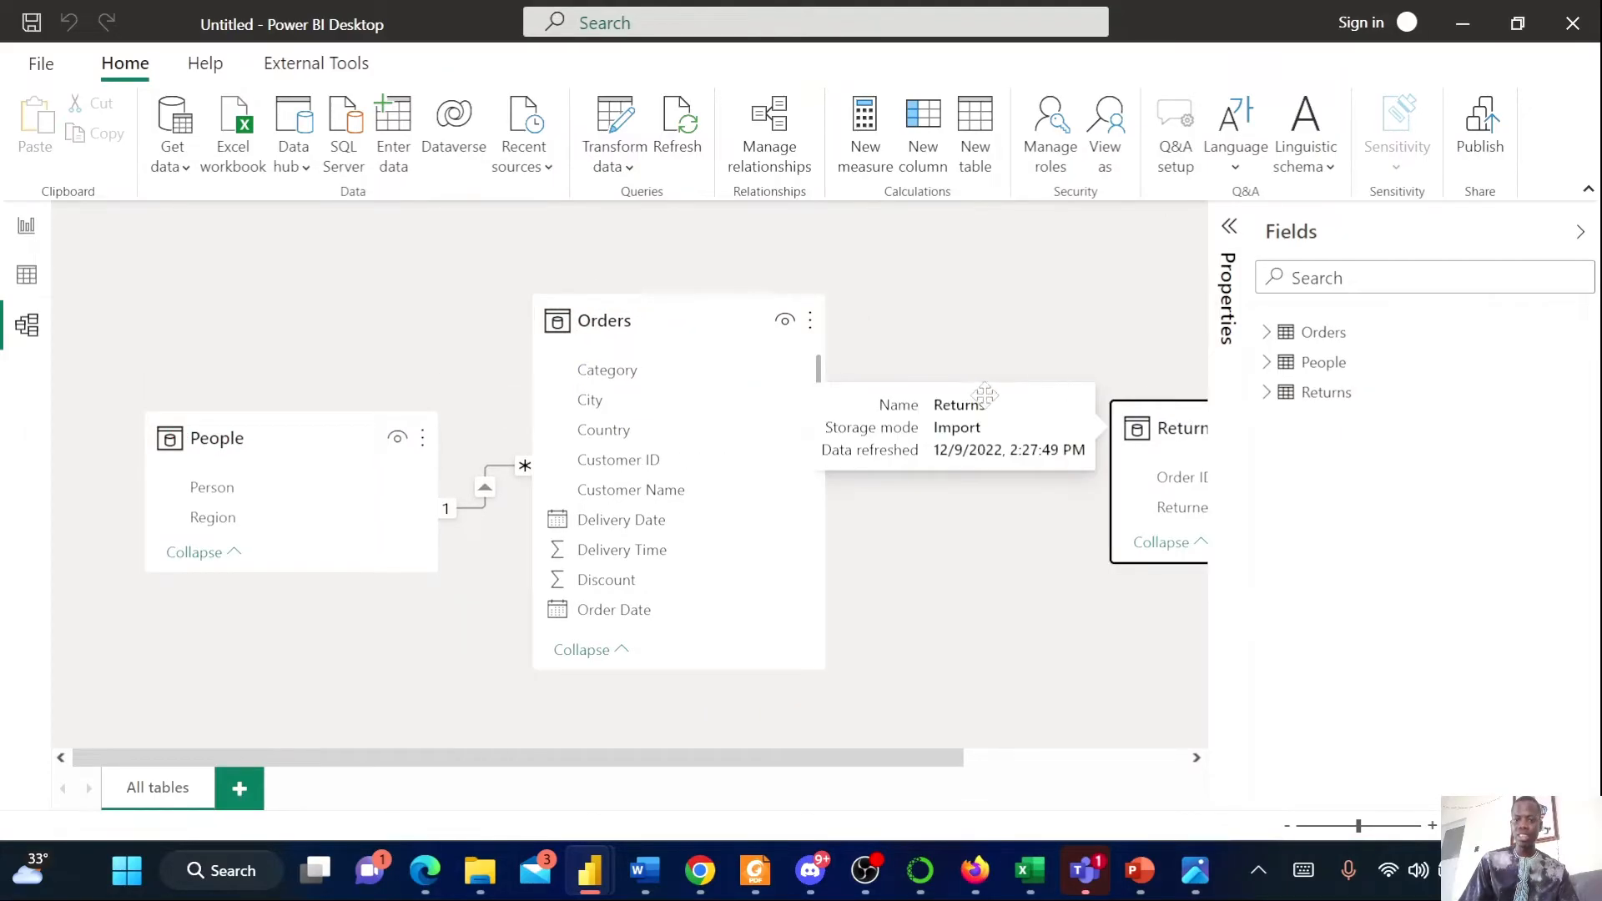
pyautogui.moveTo(1205, 407); pyautogui.dragTo(984, 425)
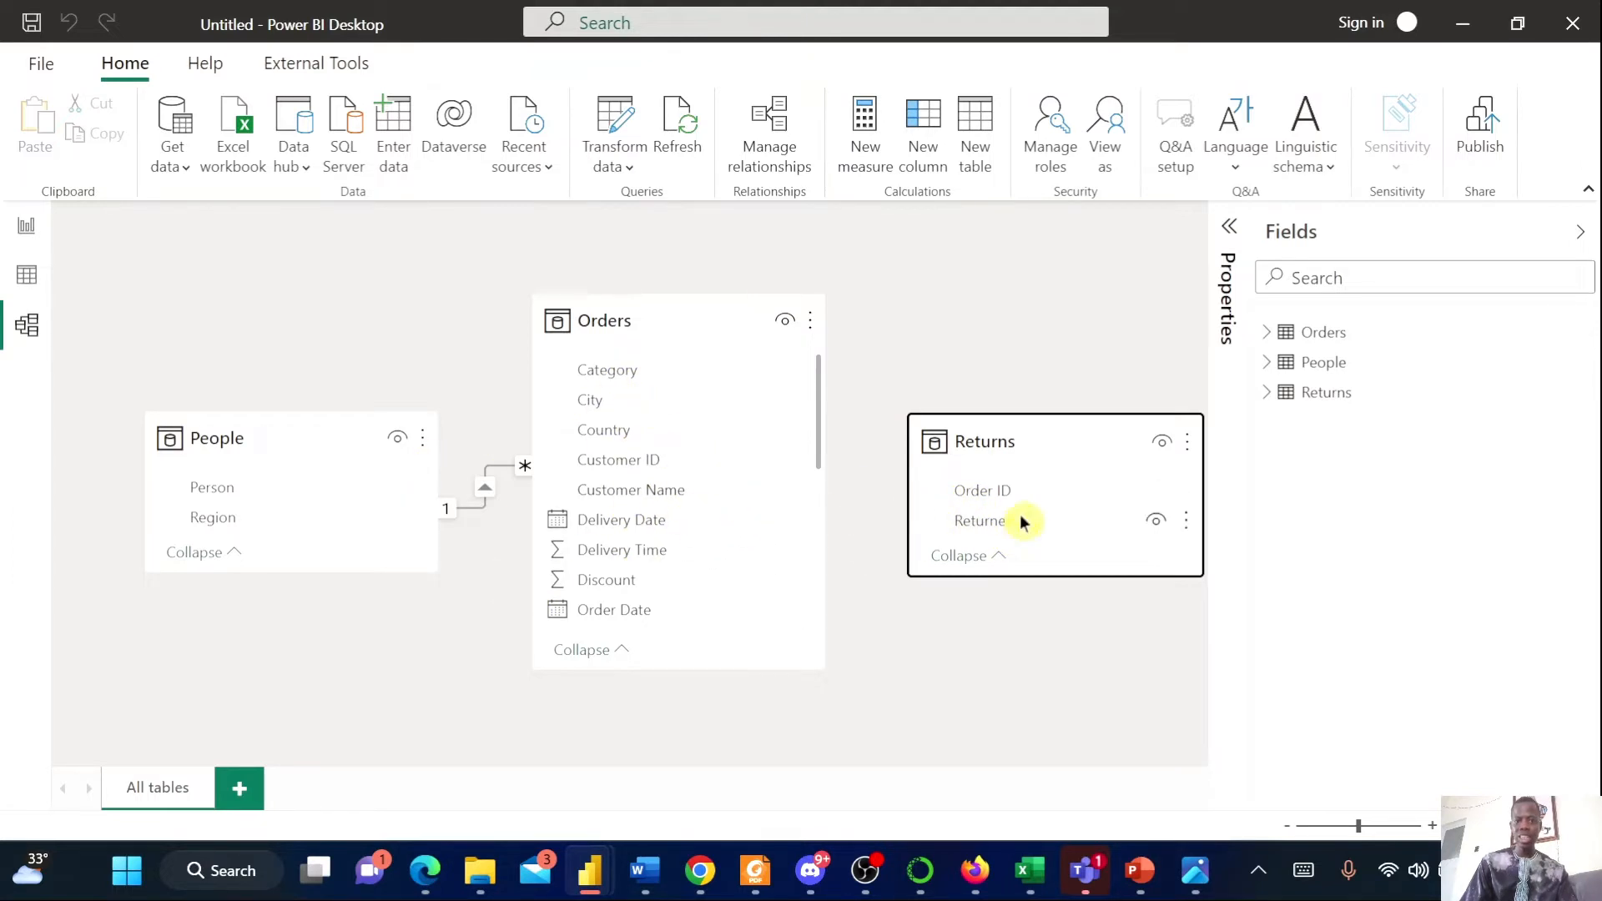
pyautogui.moveTo(818, 440); pyautogui.dragTo(822, 531)
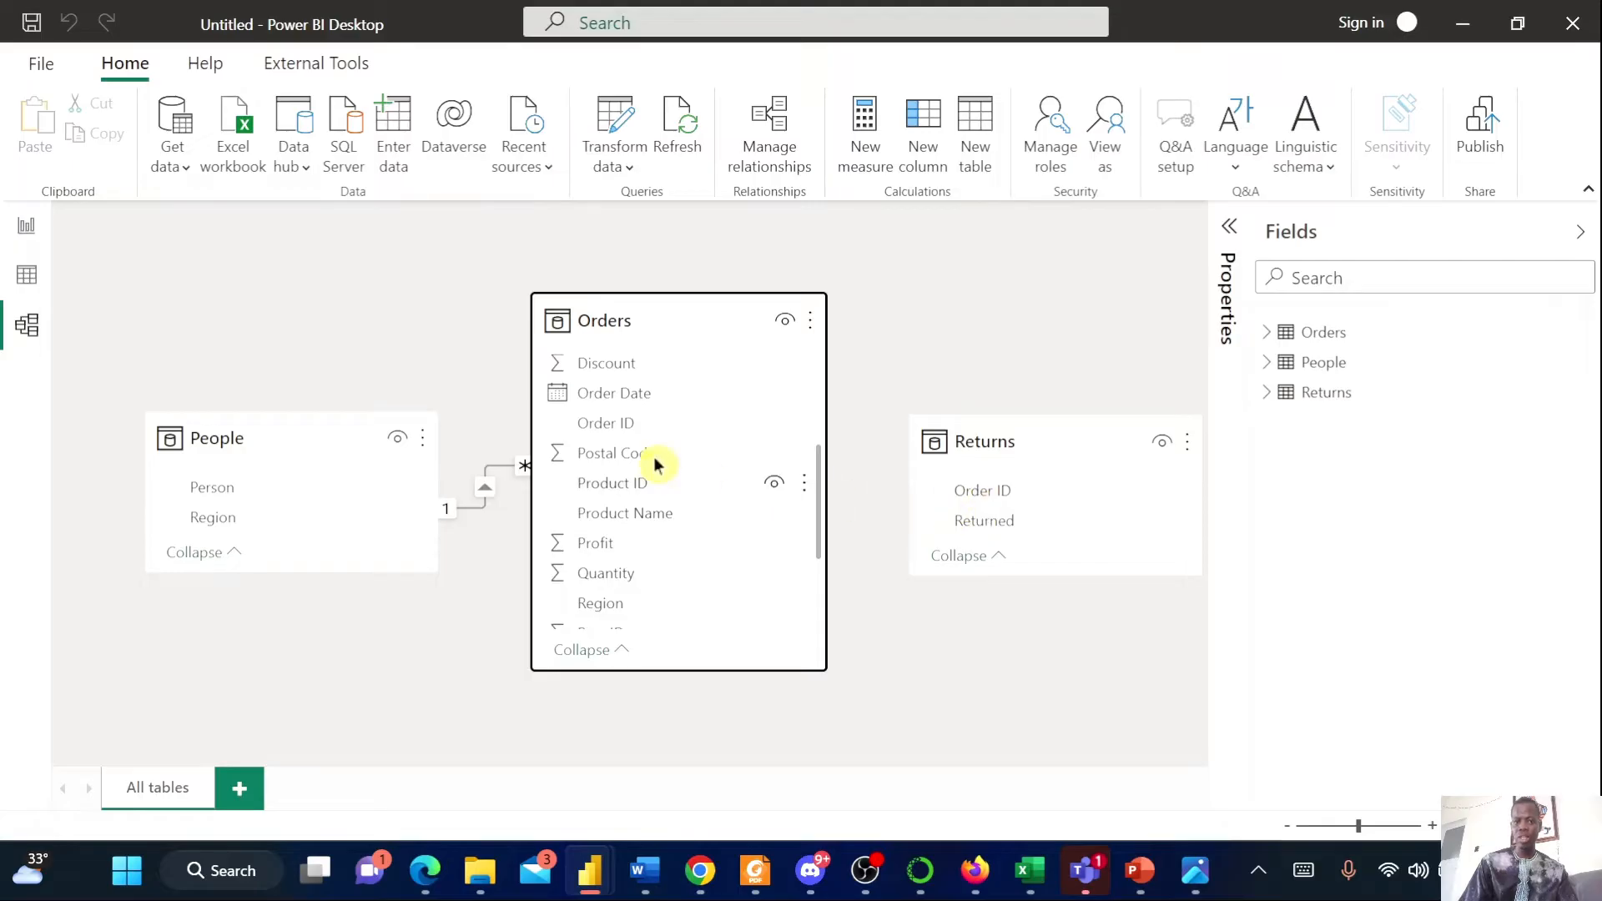
pyautogui.moveTo(598, 422); pyautogui.dragTo(995, 501)
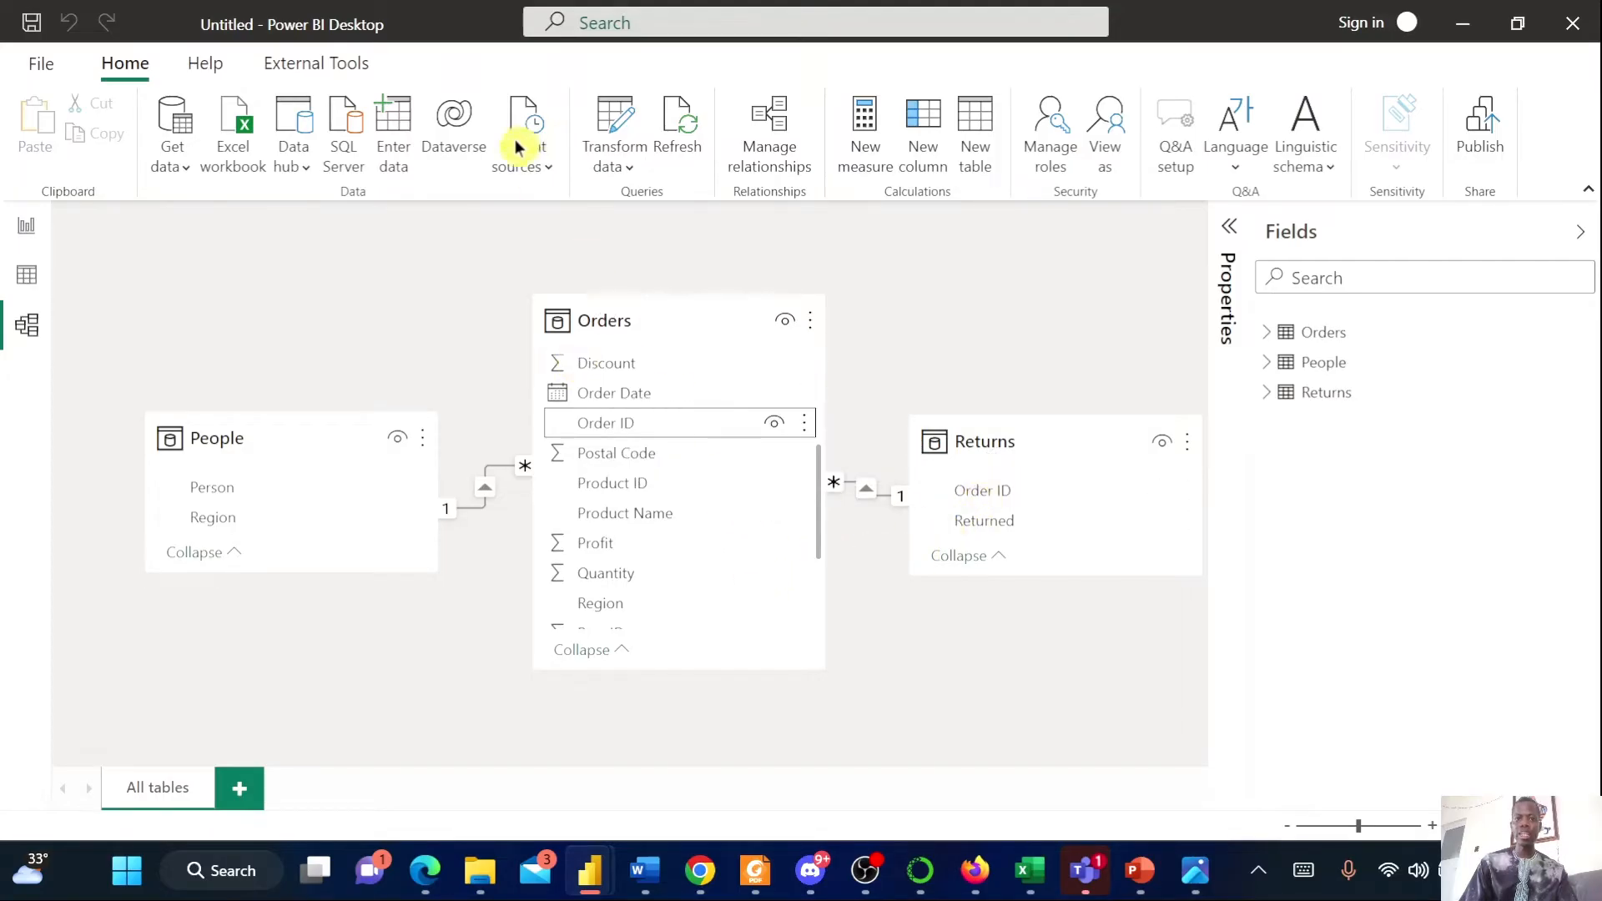
# Review the model's relationships in the Manage relationships dialog, briefly opening a new relationship and cancelling it
pyautogui.click(766, 146)
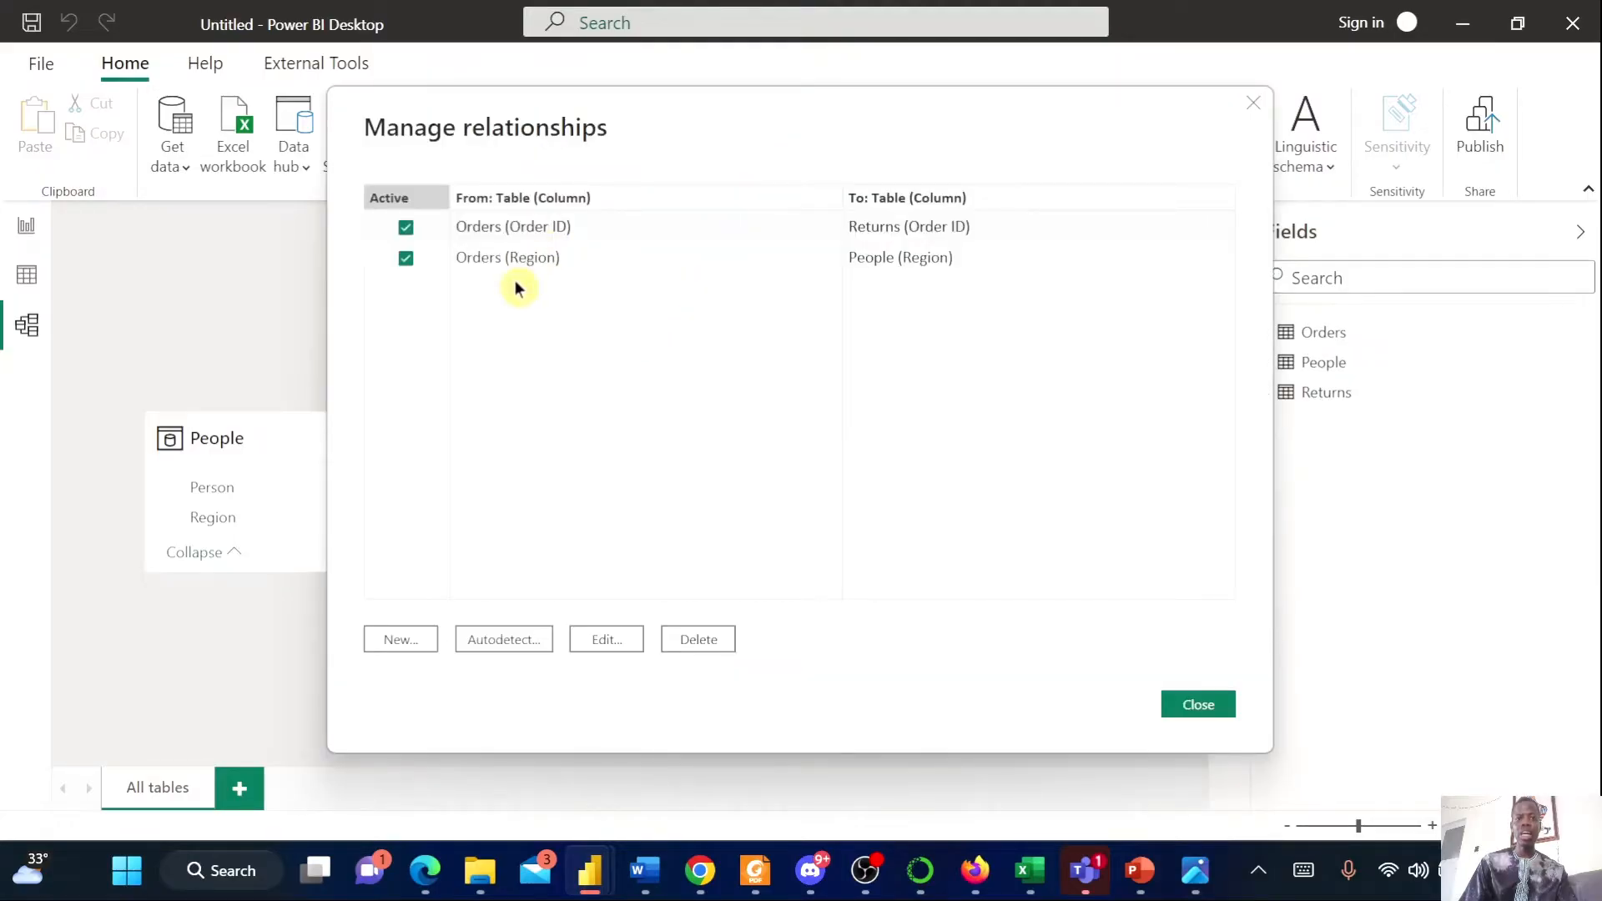
pyautogui.click(401, 641)
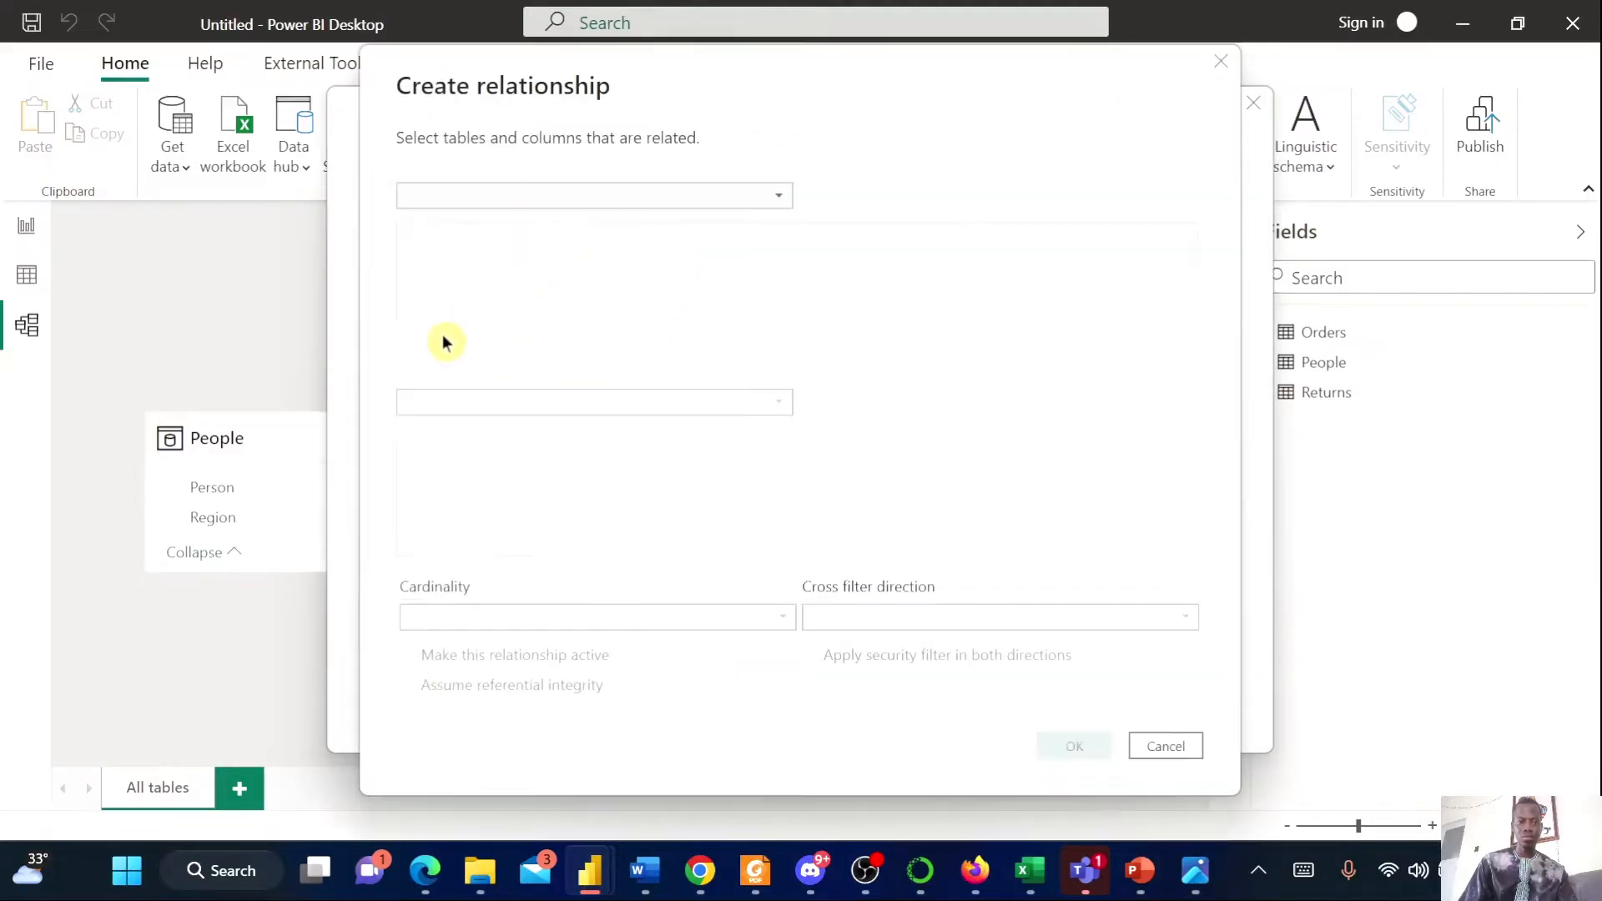
pyautogui.click(620, 196)
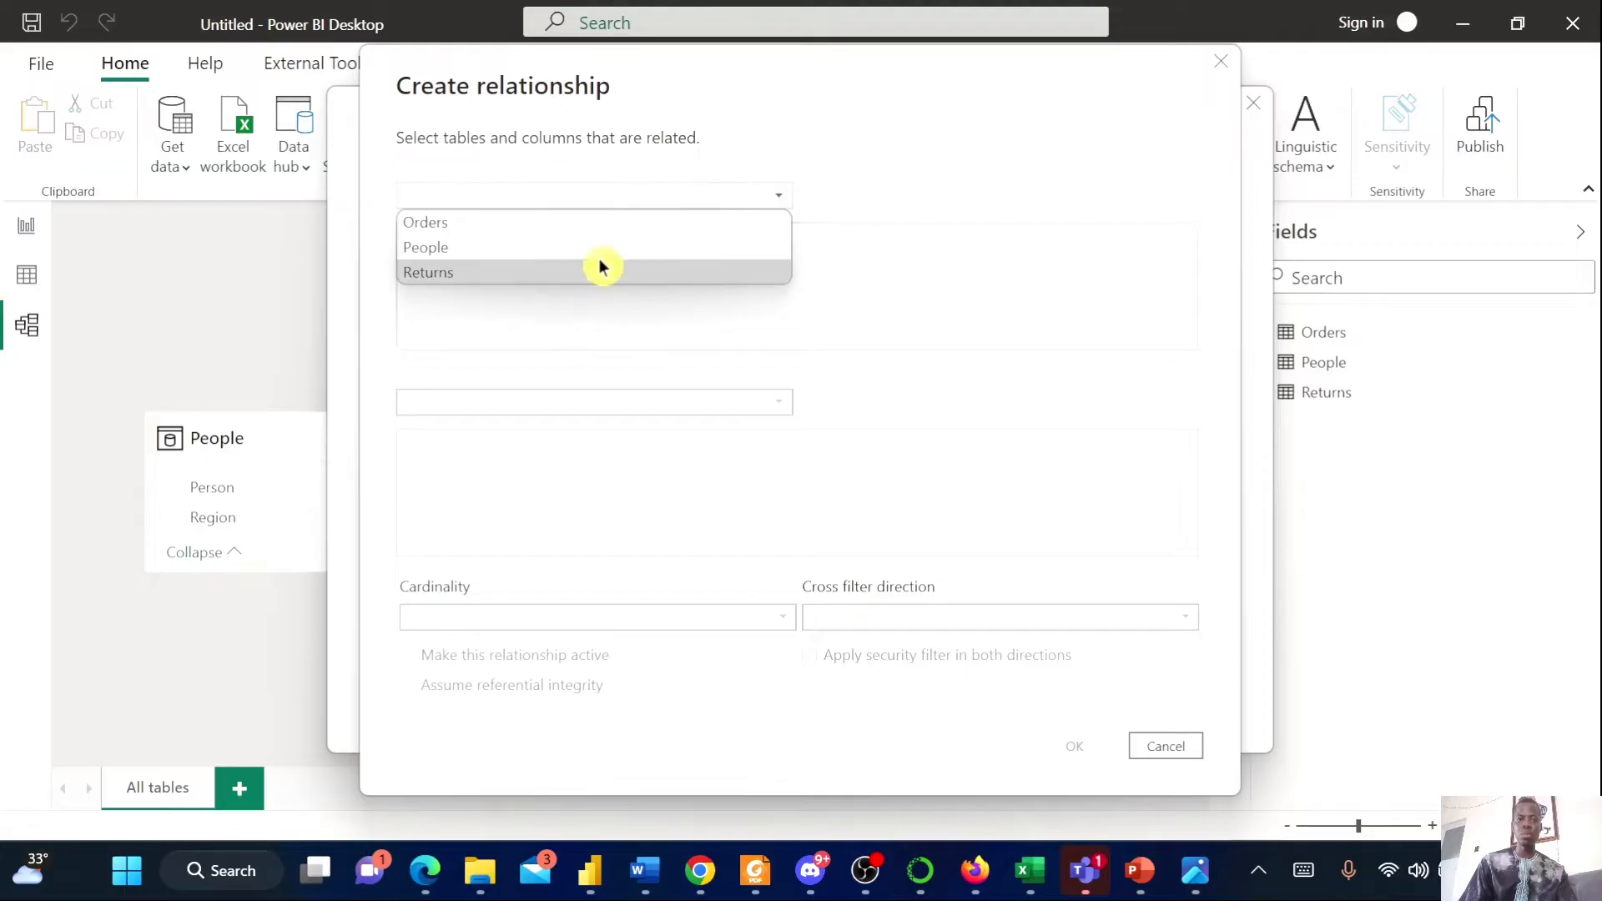
pyautogui.click(628, 410)
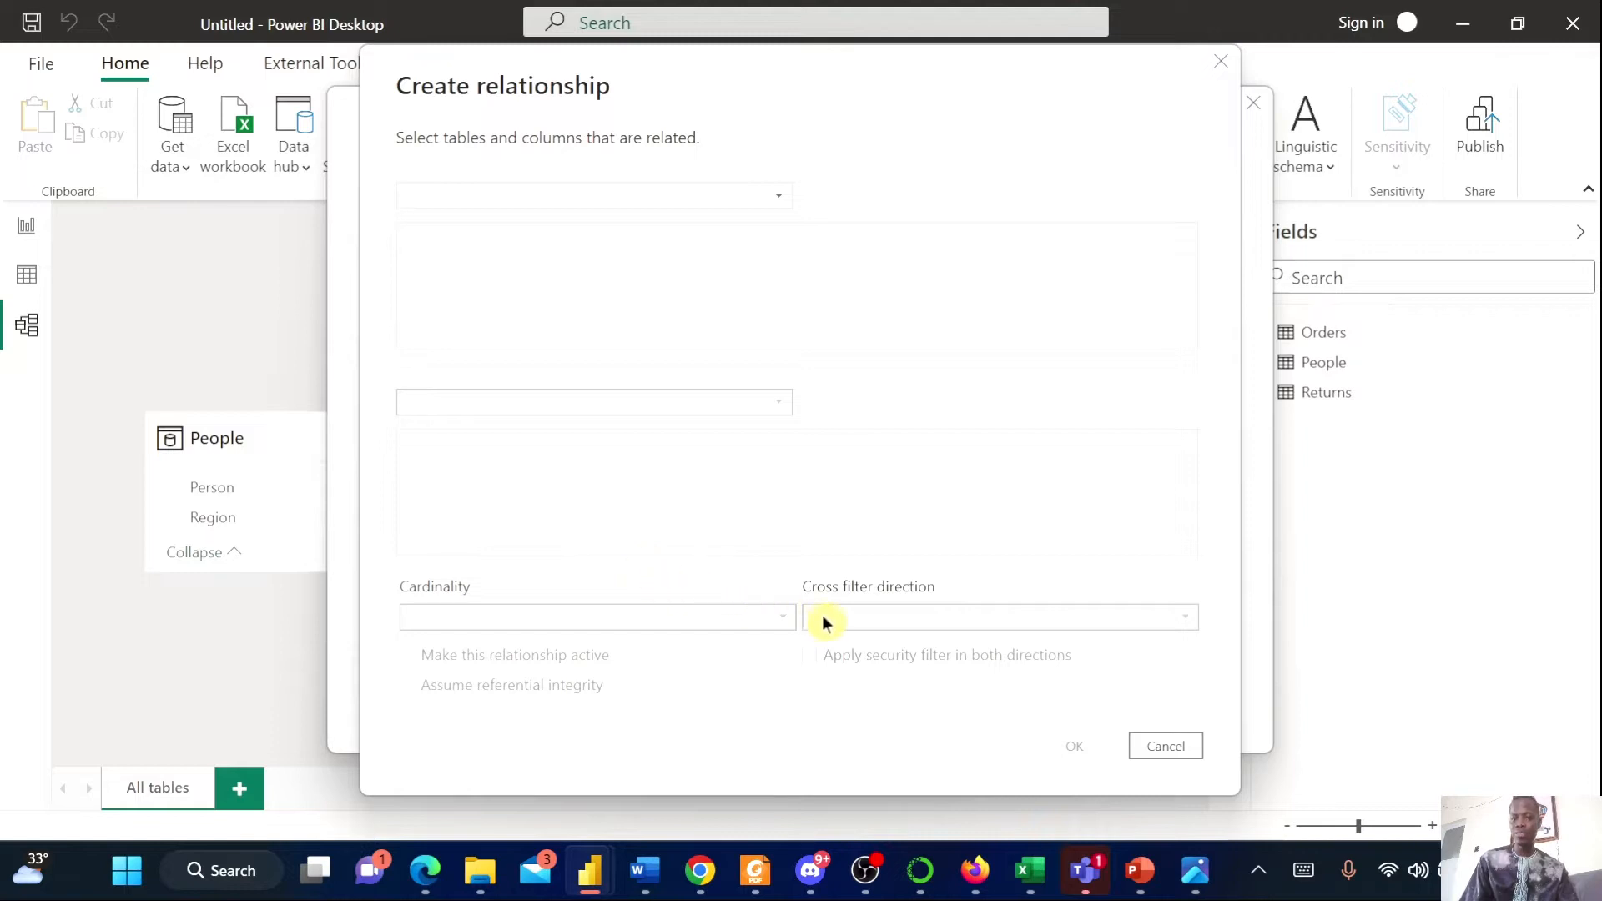
pyautogui.click(1191, 745)
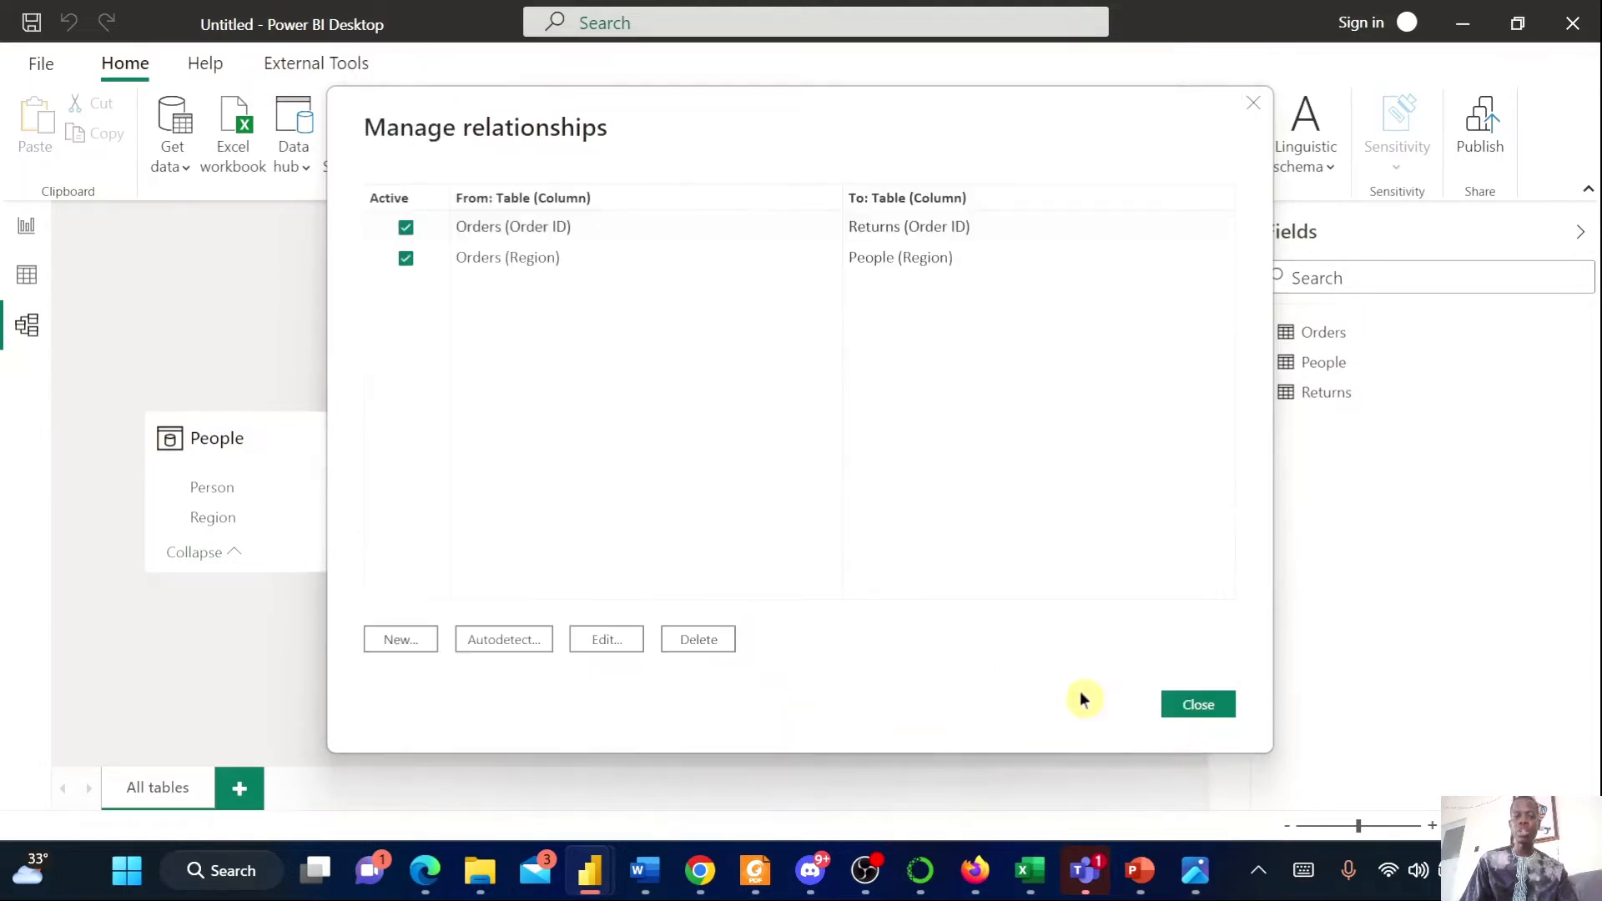
pyautogui.click(1184, 704)
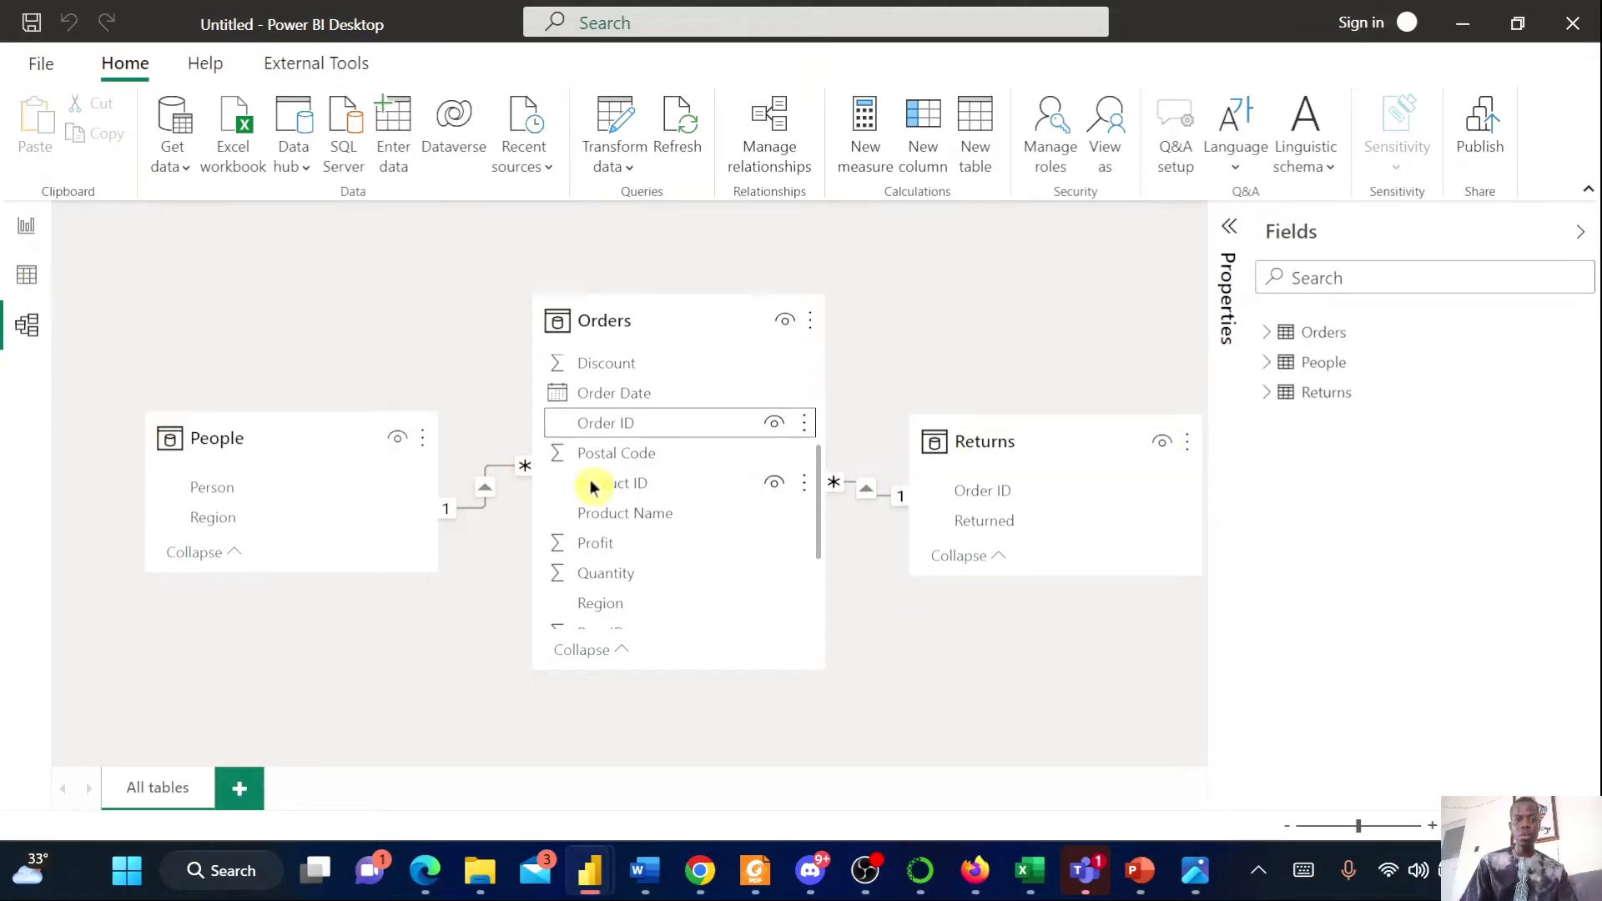
# Set the data category of the Orders Country column to Country/Region
pyautogui.click(1230, 227)
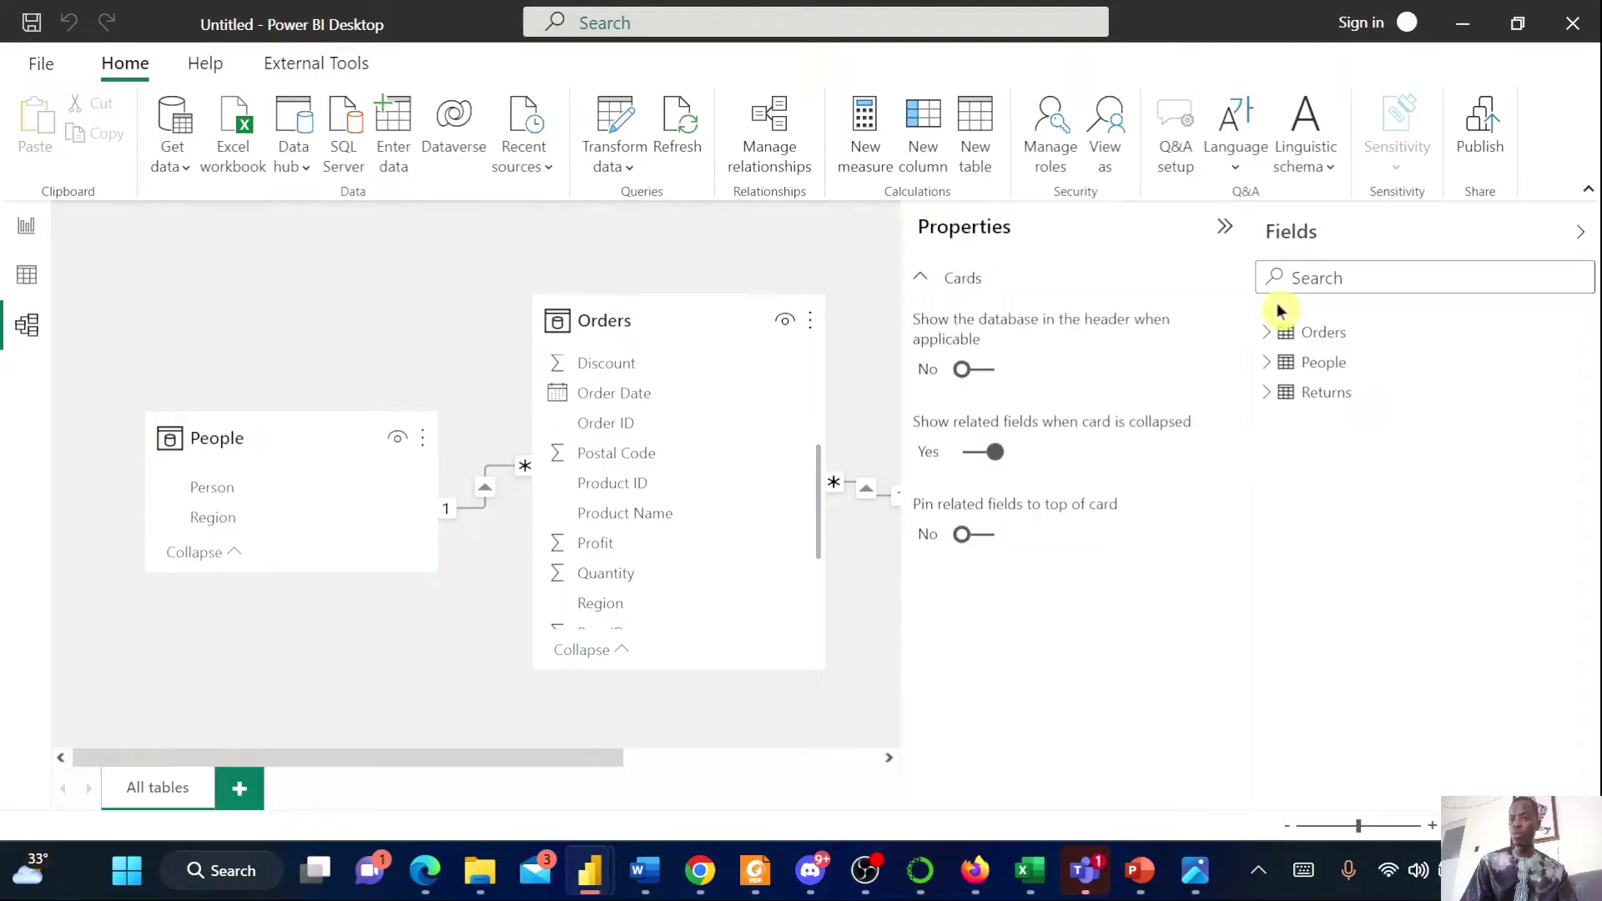
pyautogui.click(1262, 333)
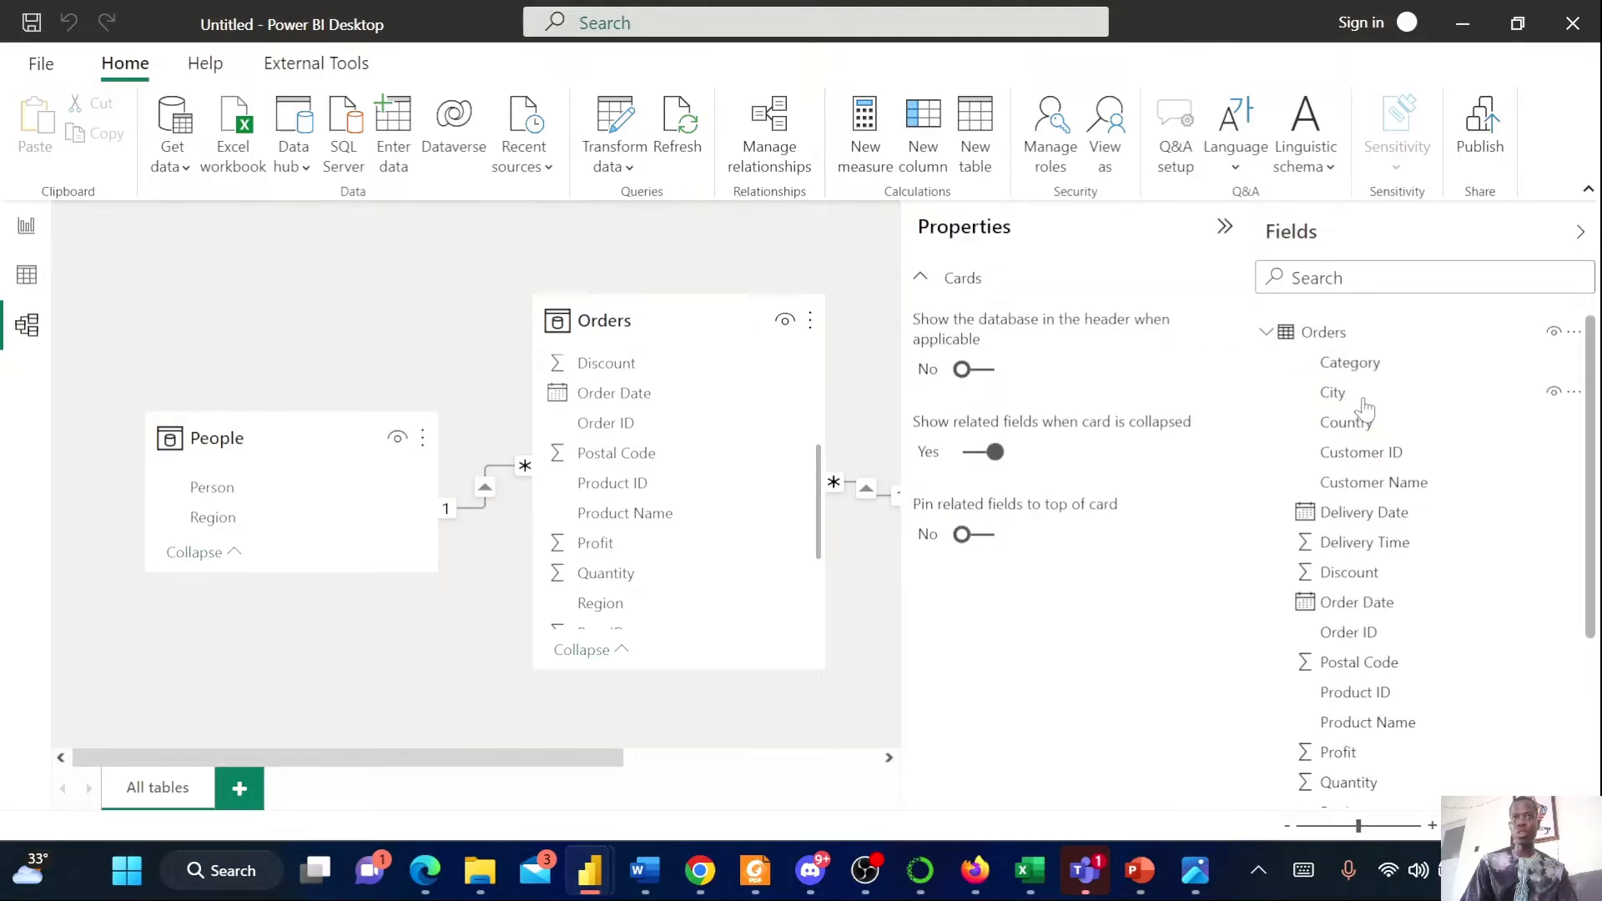
pyautogui.click(1346, 423)
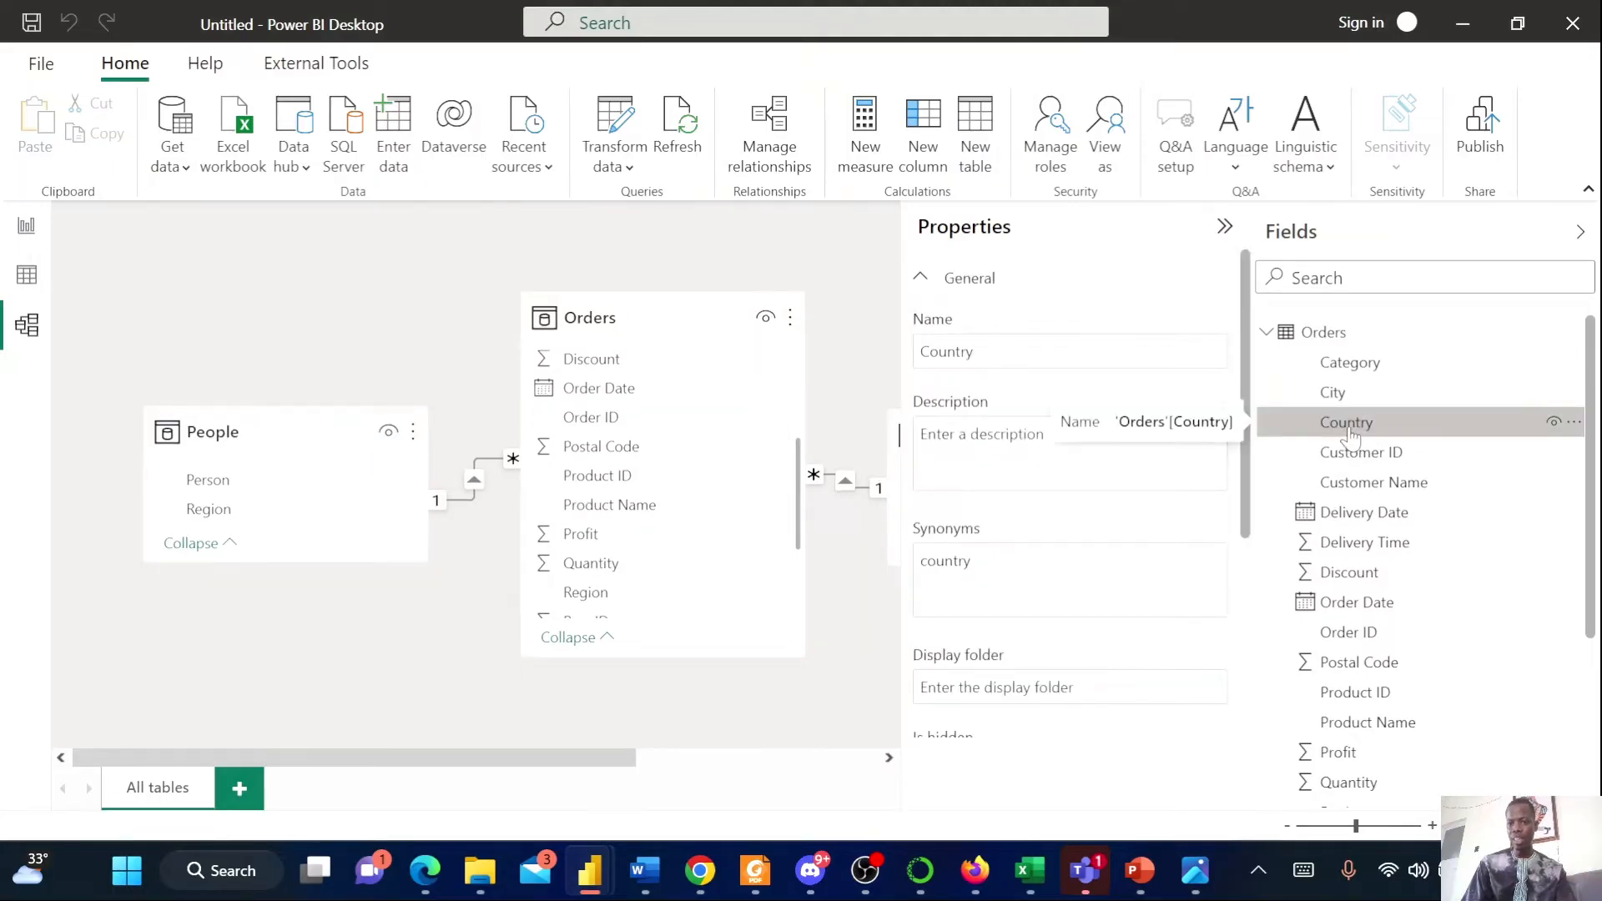
pyautogui.scroll(-4, 1077, 558)
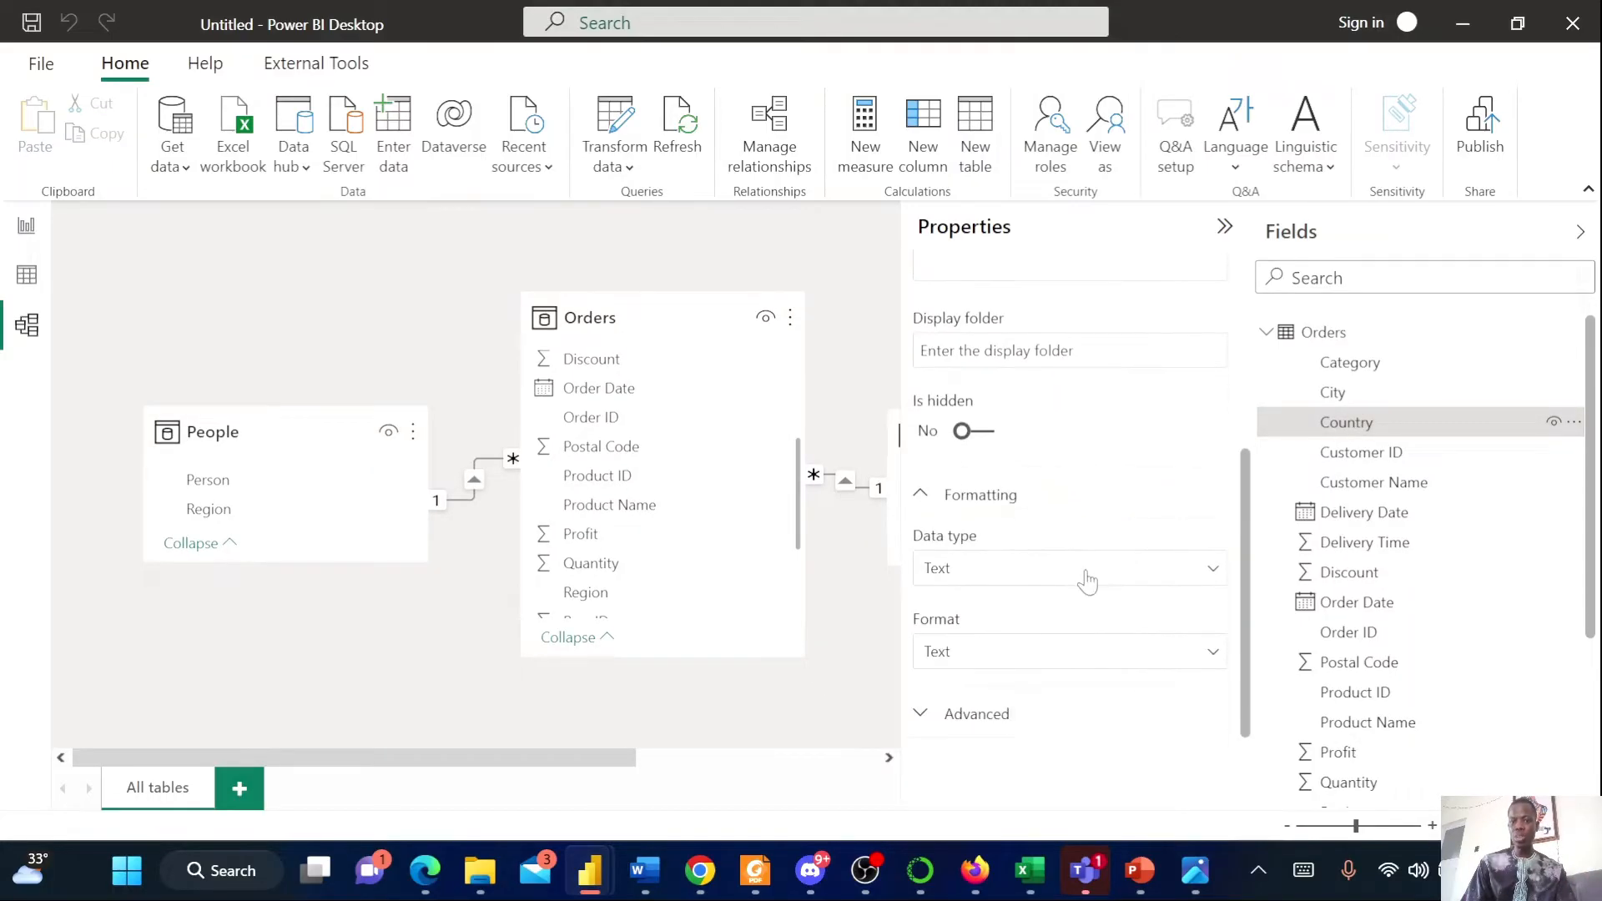
pyautogui.click(987, 715)
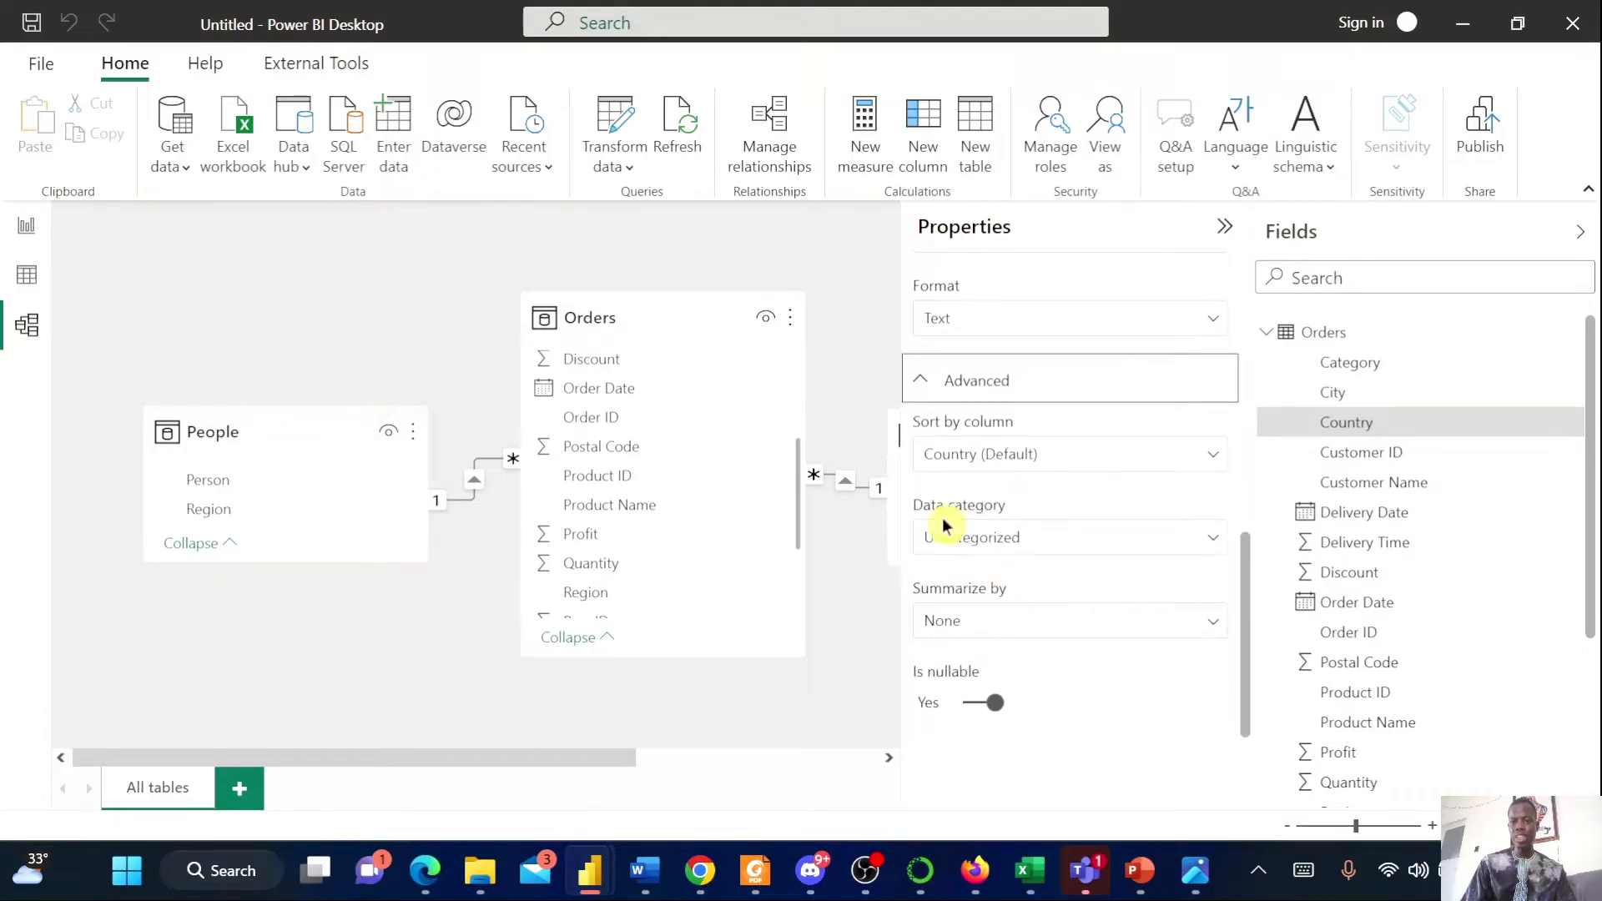
pyautogui.click(1065, 541)
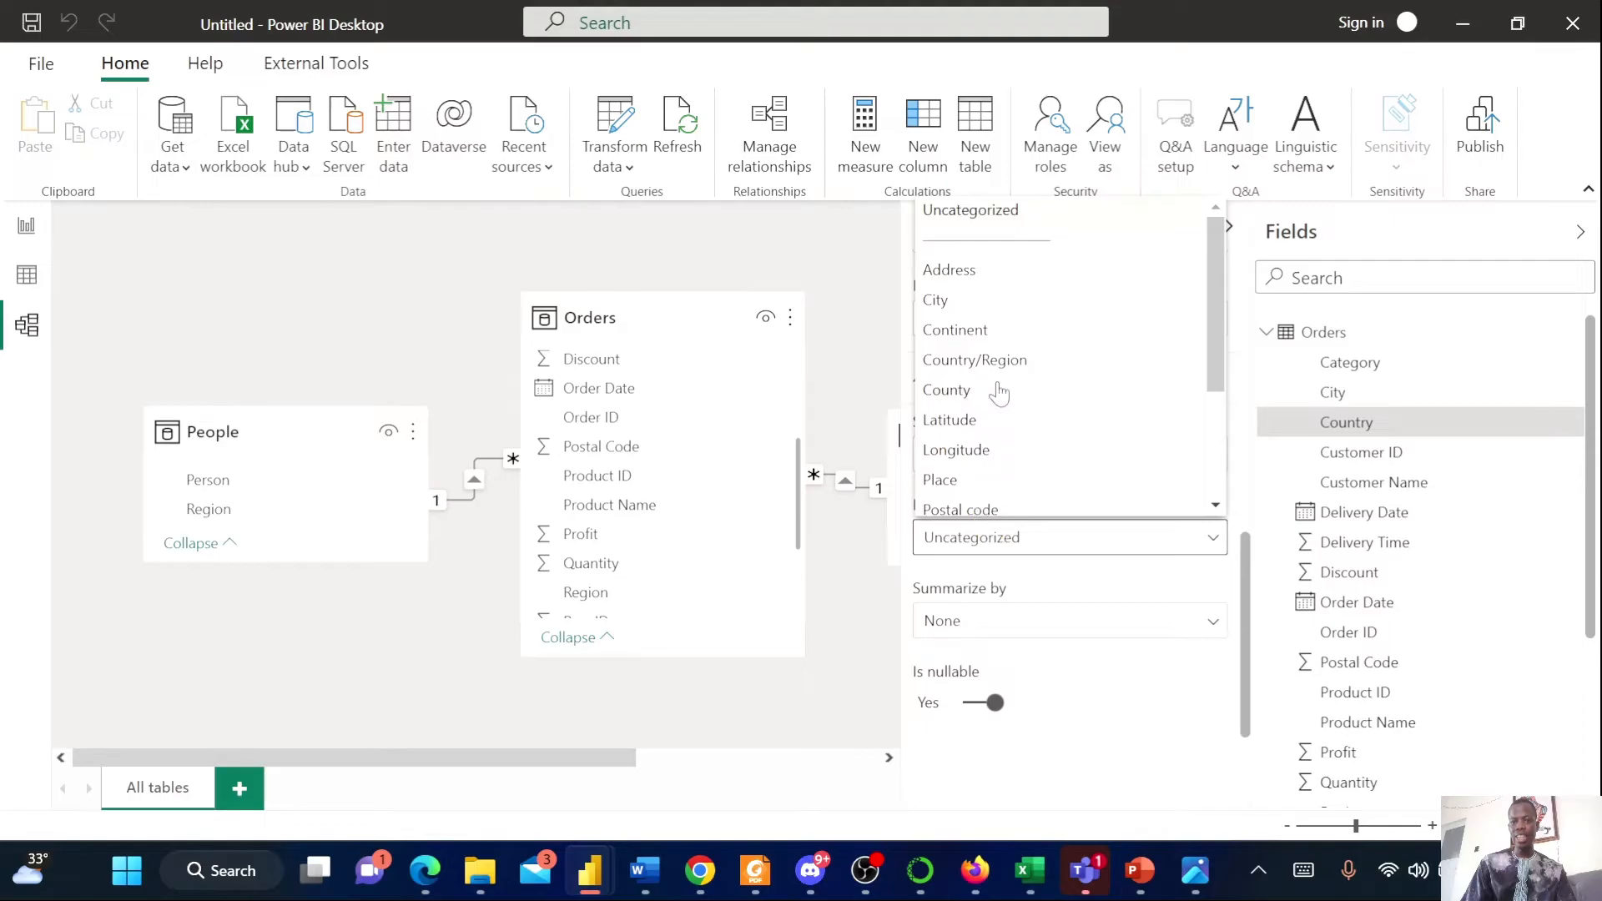
pyautogui.click(970, 363)
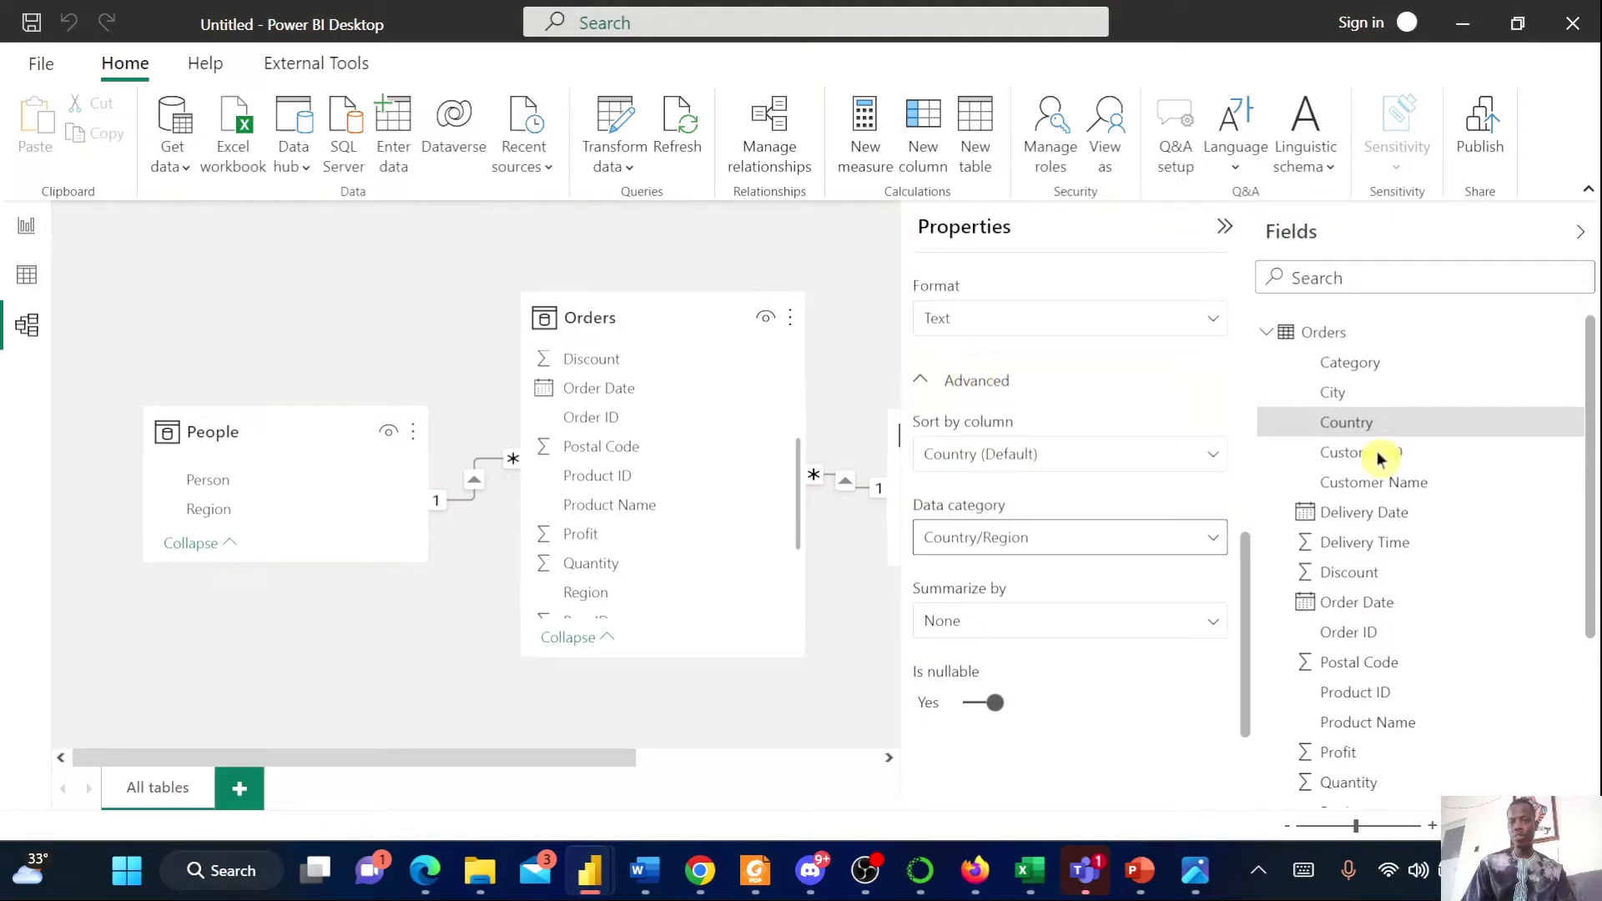
# Set the data category of the Orders City column to City
pyautogui.click(1343, 430)
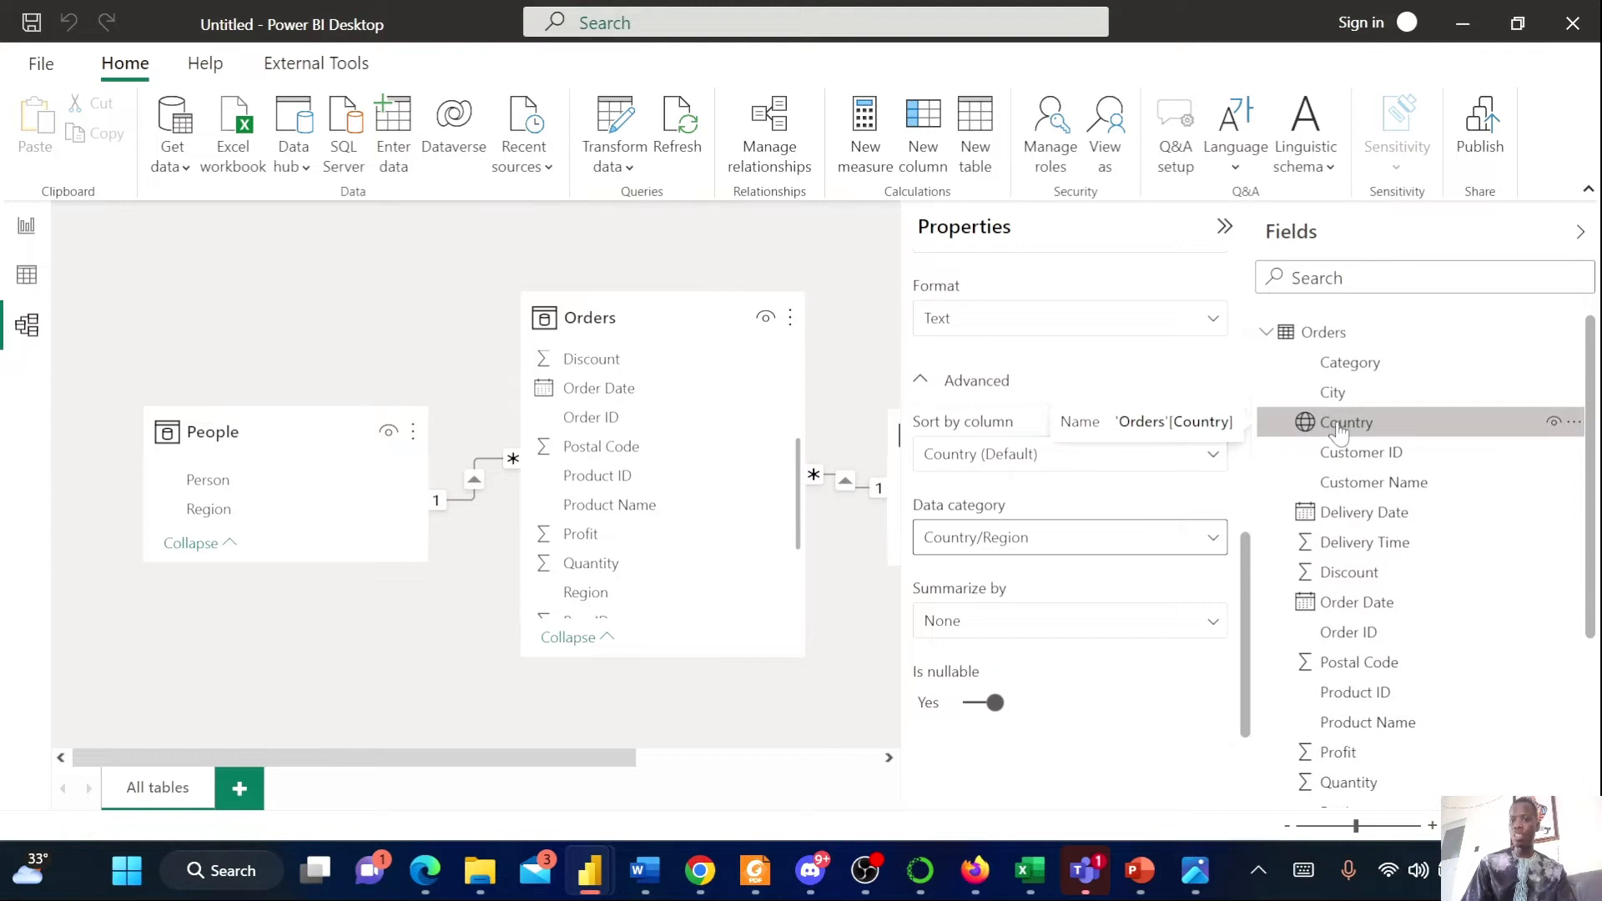
pyautogui.click(1335, 398)
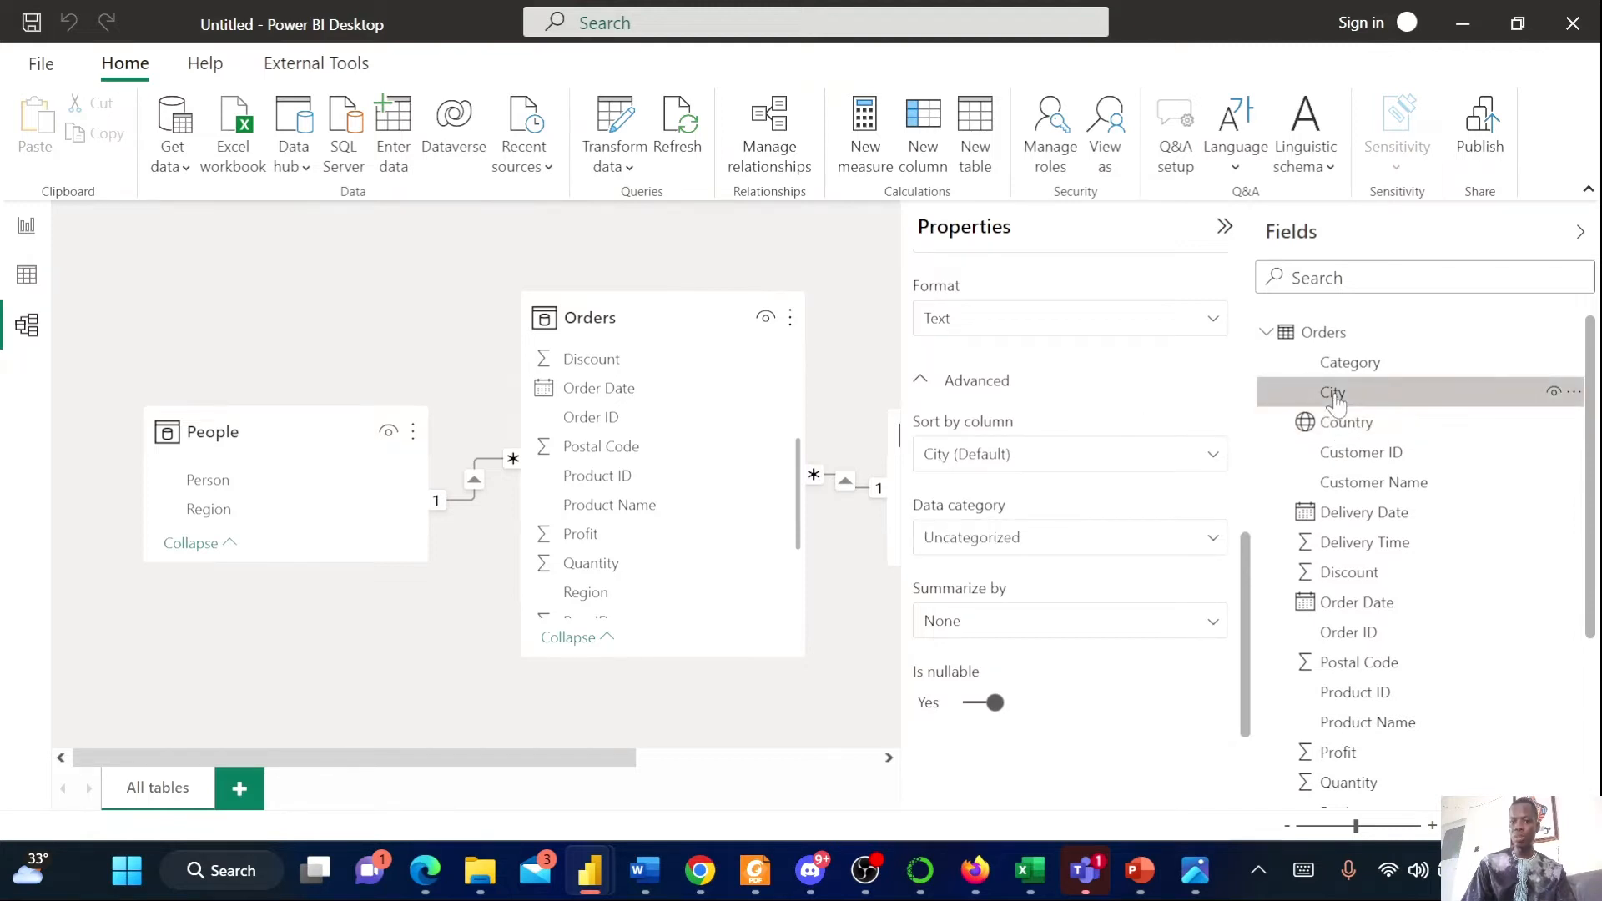
pyautogui.click(1053, 544)
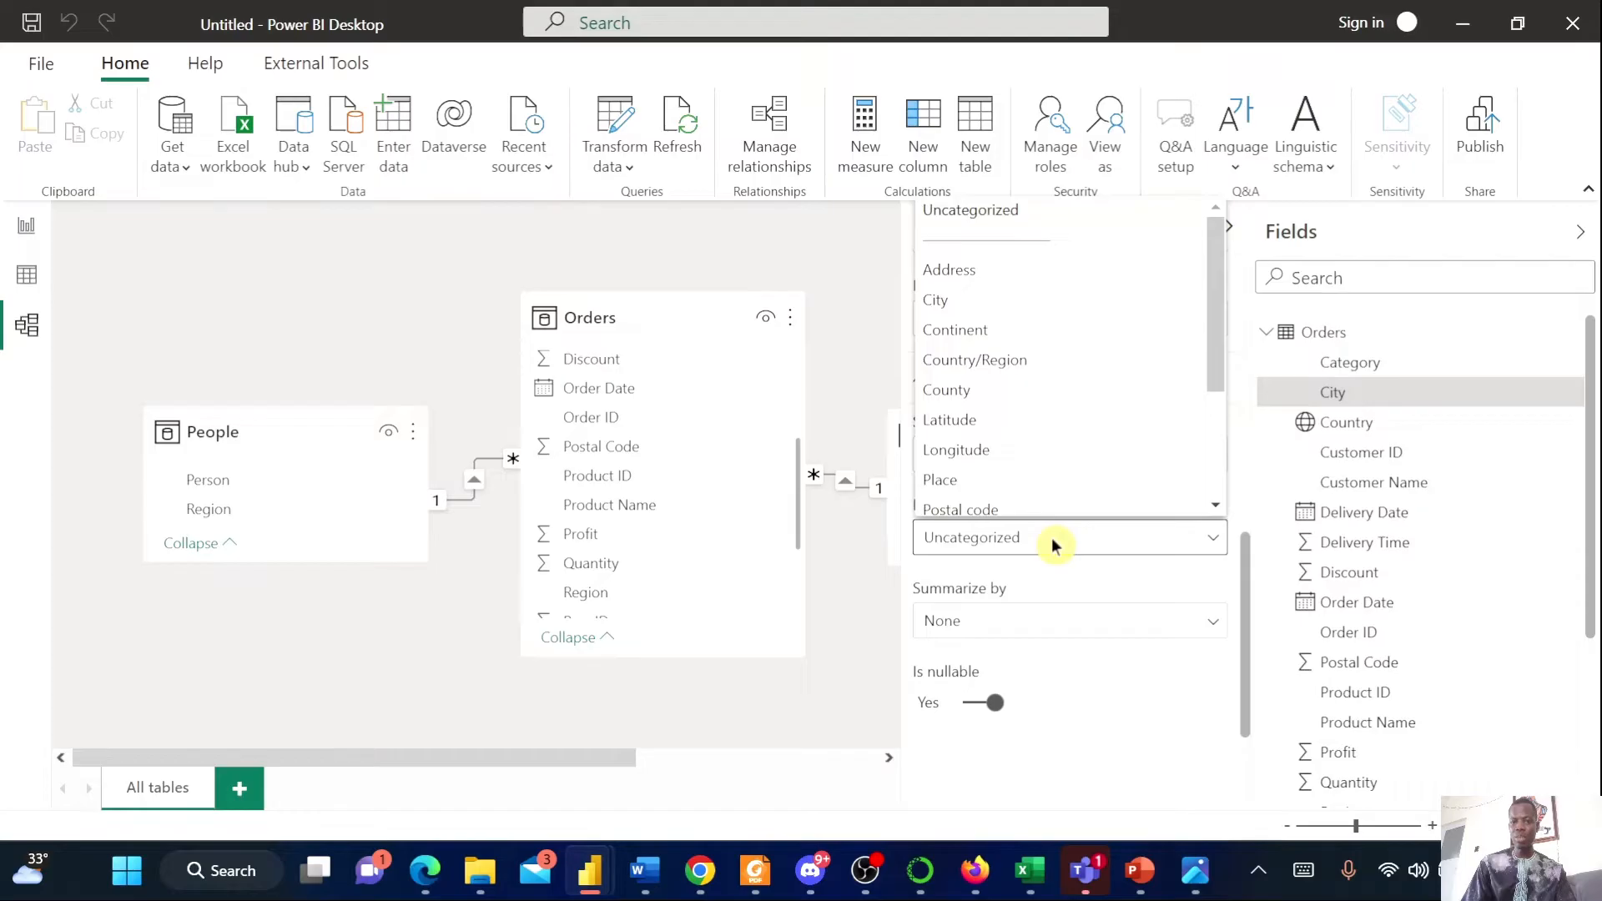
pyautogui.click(956, 311)
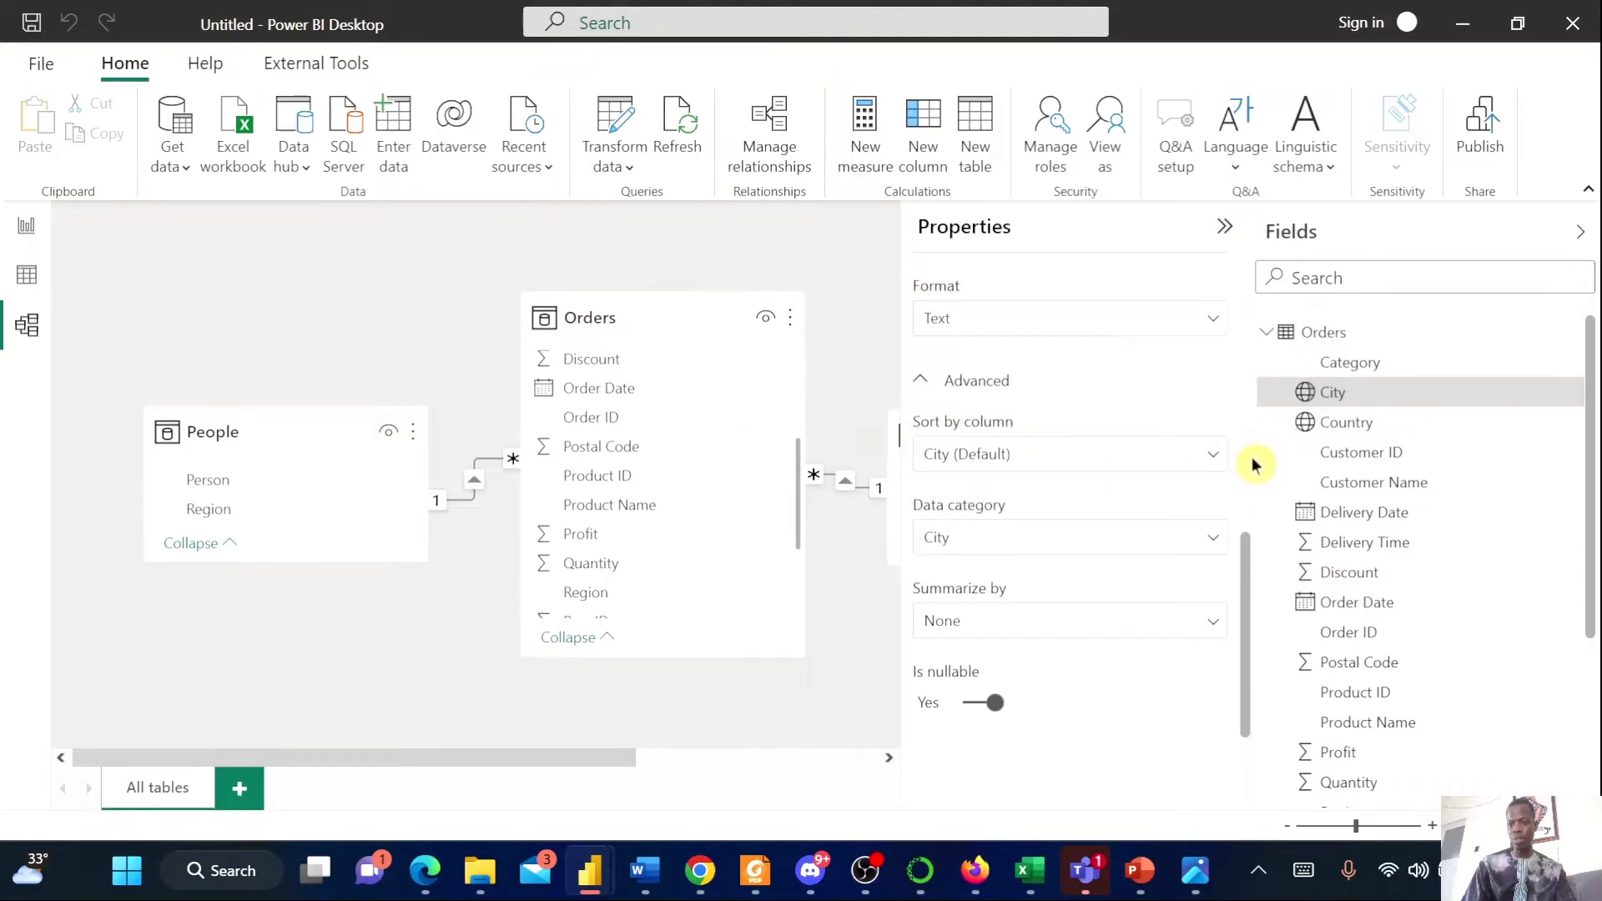
# Browse the fields of the Orders, People and Returns tables in the Fields list
pyautogui.scroll(-3, 1448, 486)
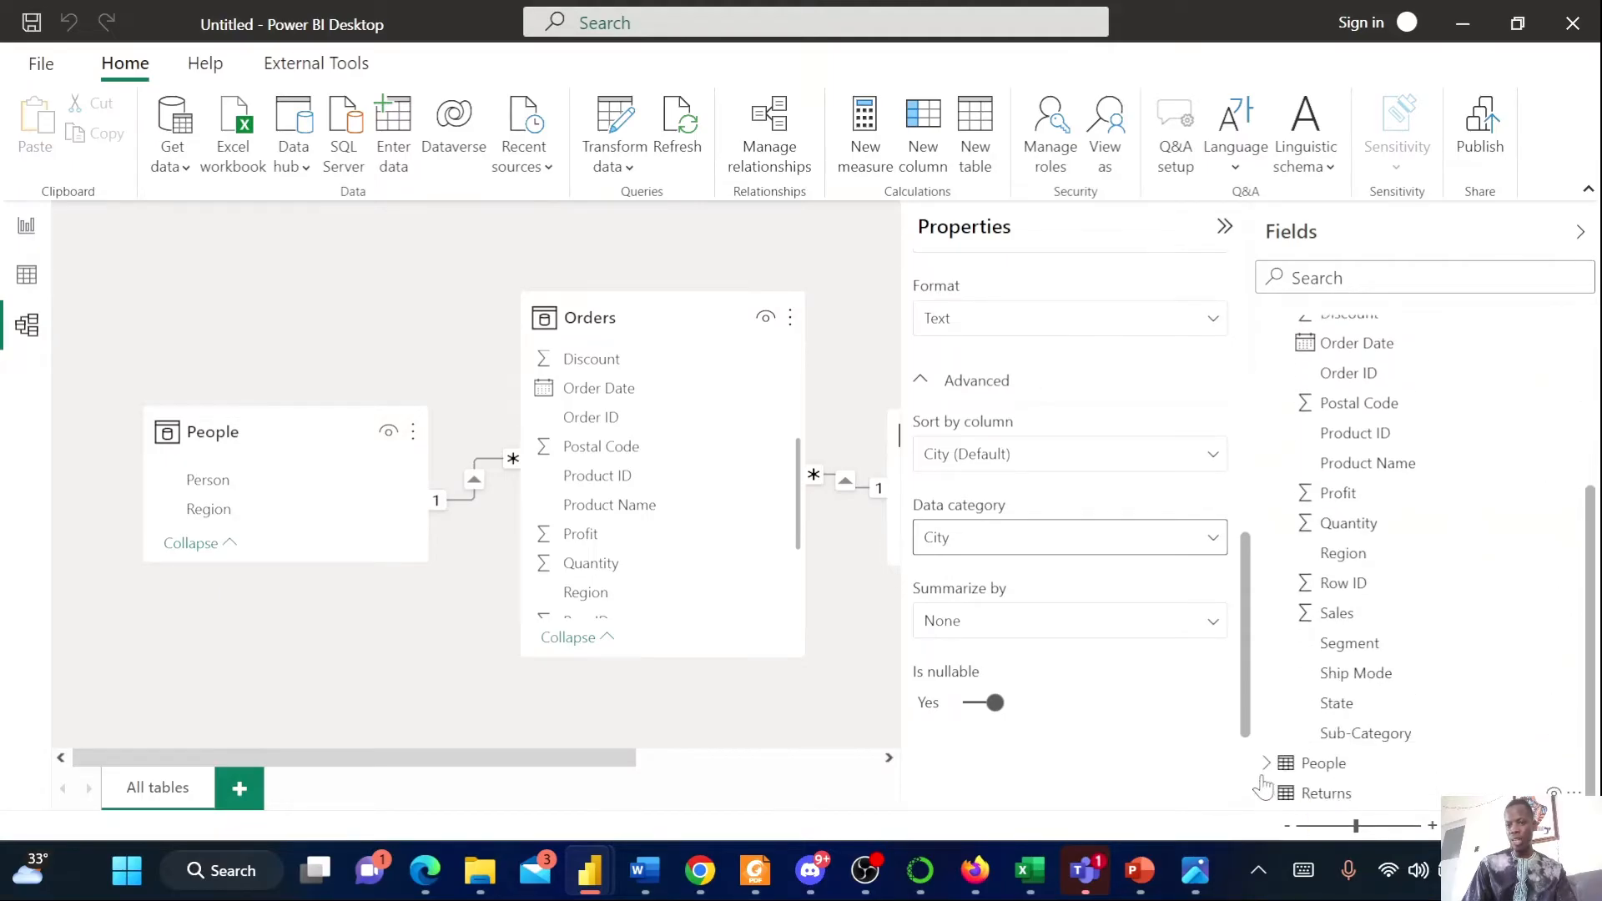
pyautogui.click(1311, 765)
pyautogui.scroll(-1, 1312, 772)
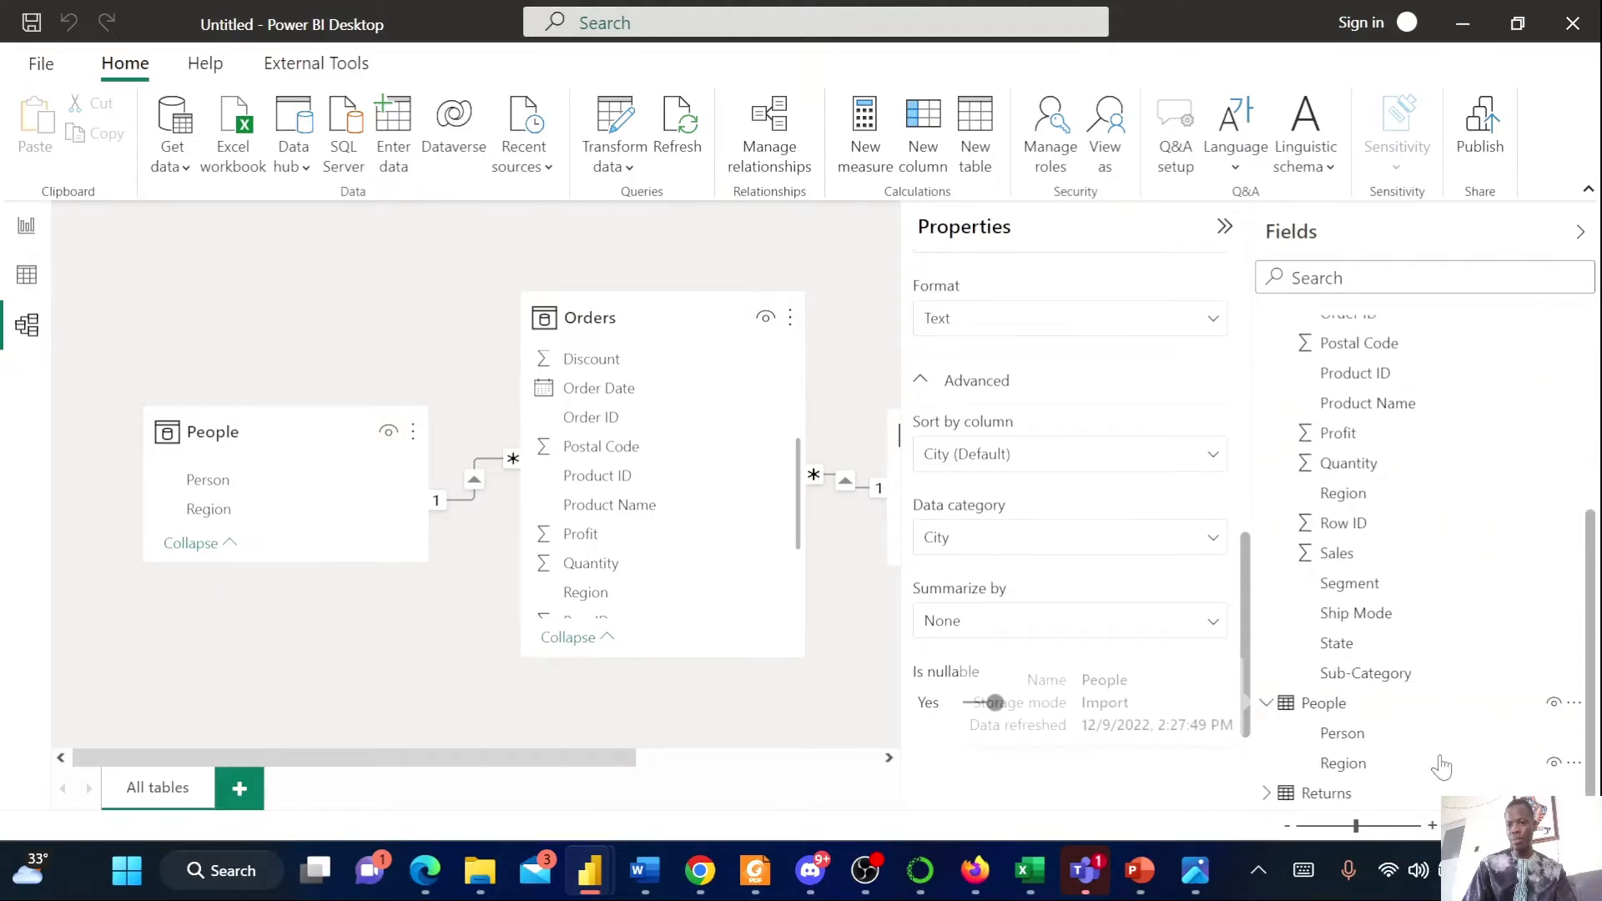
pyautogui.click(1268, 795)
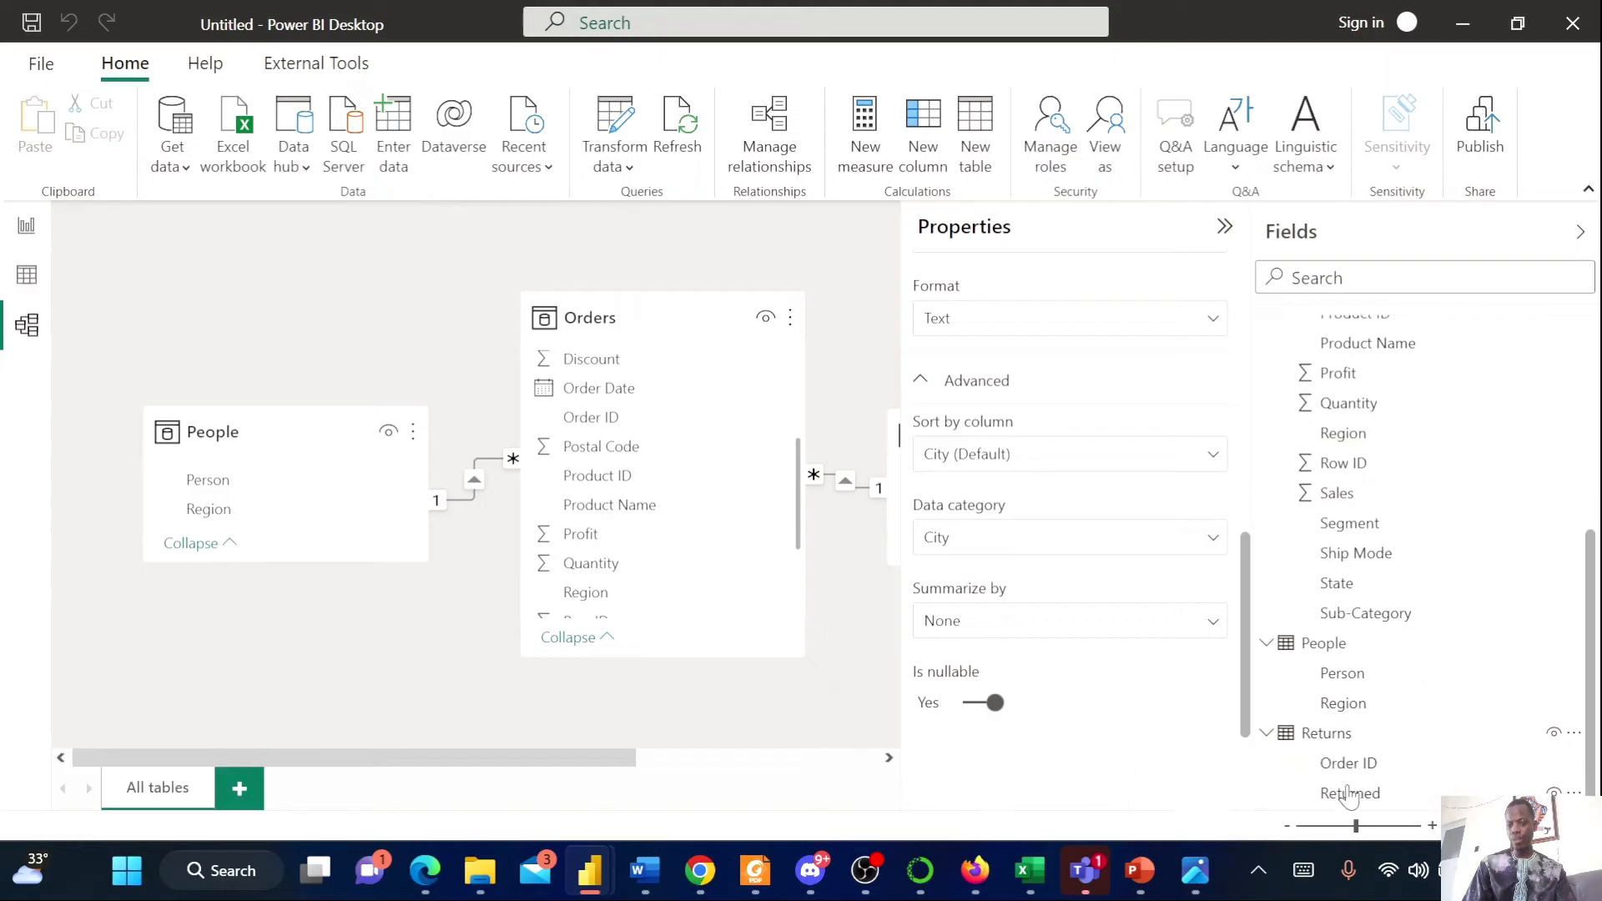
pyautogui.scroll(1, 1302, 713)
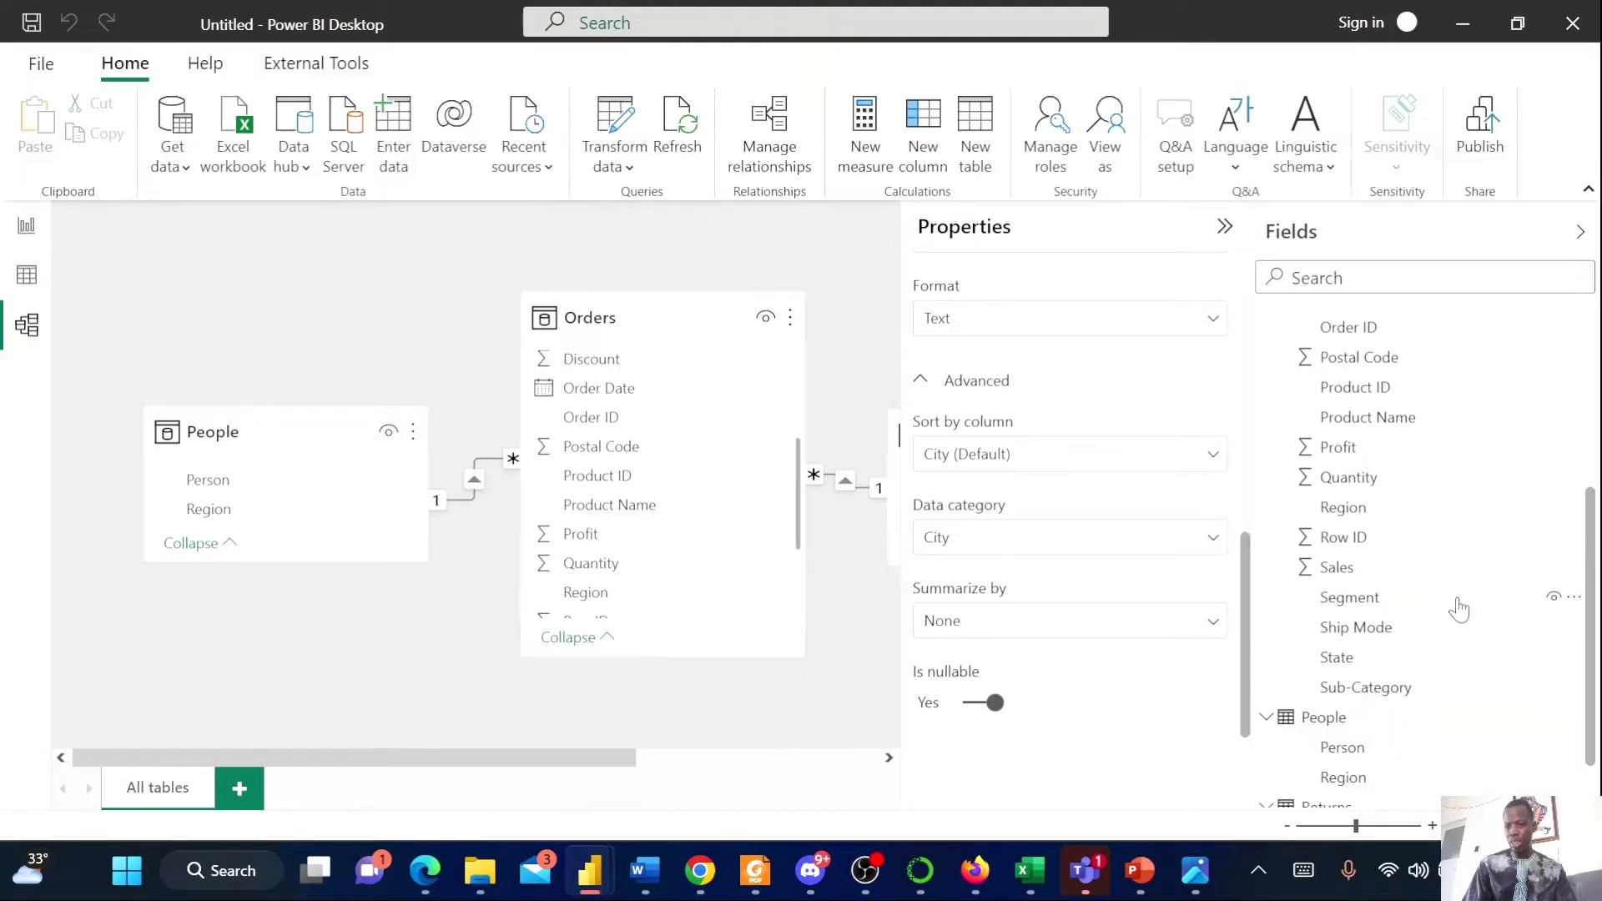
pyautogui.scroll(4, 1450, 517)
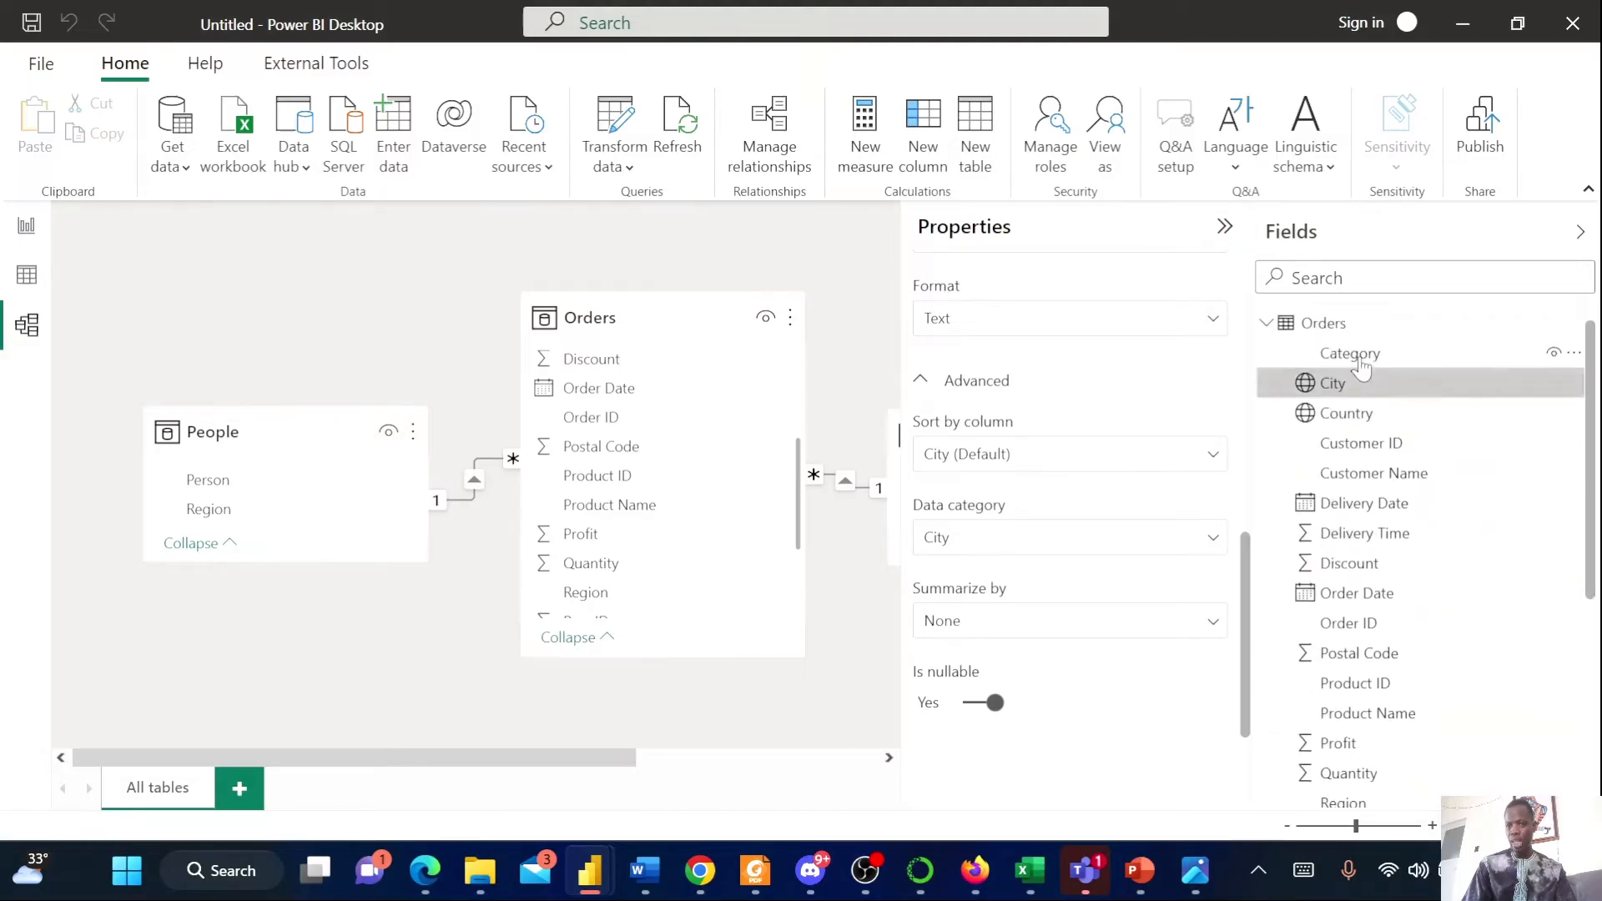
pyautogui.scroll(-3, 1460, 659)
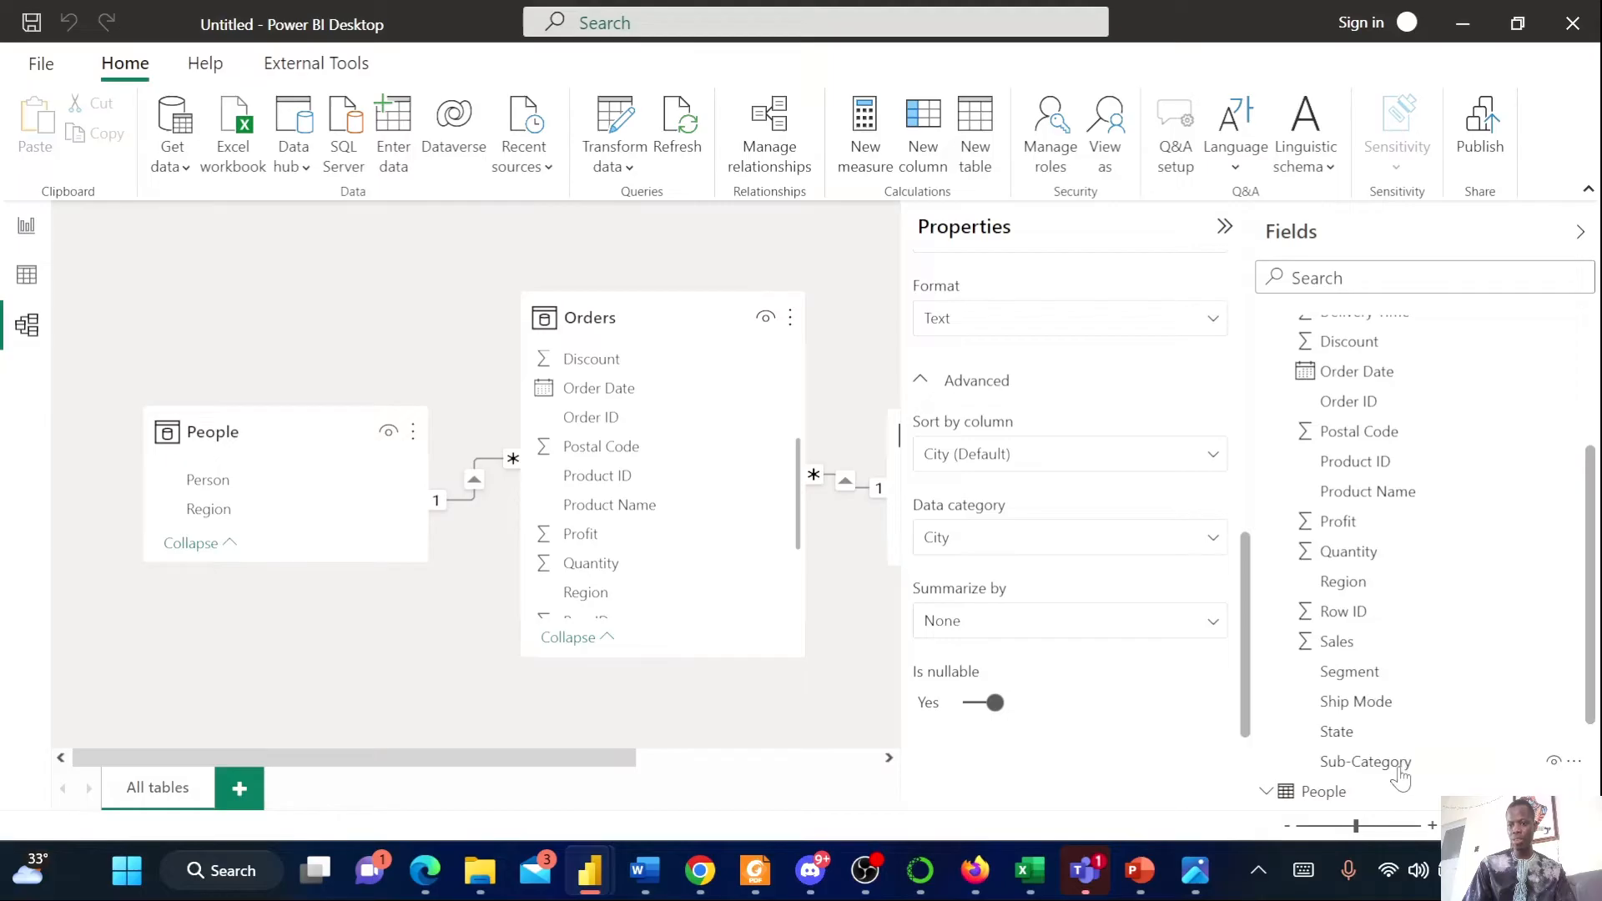
pyautogui.scroll(2, 1405, 458)
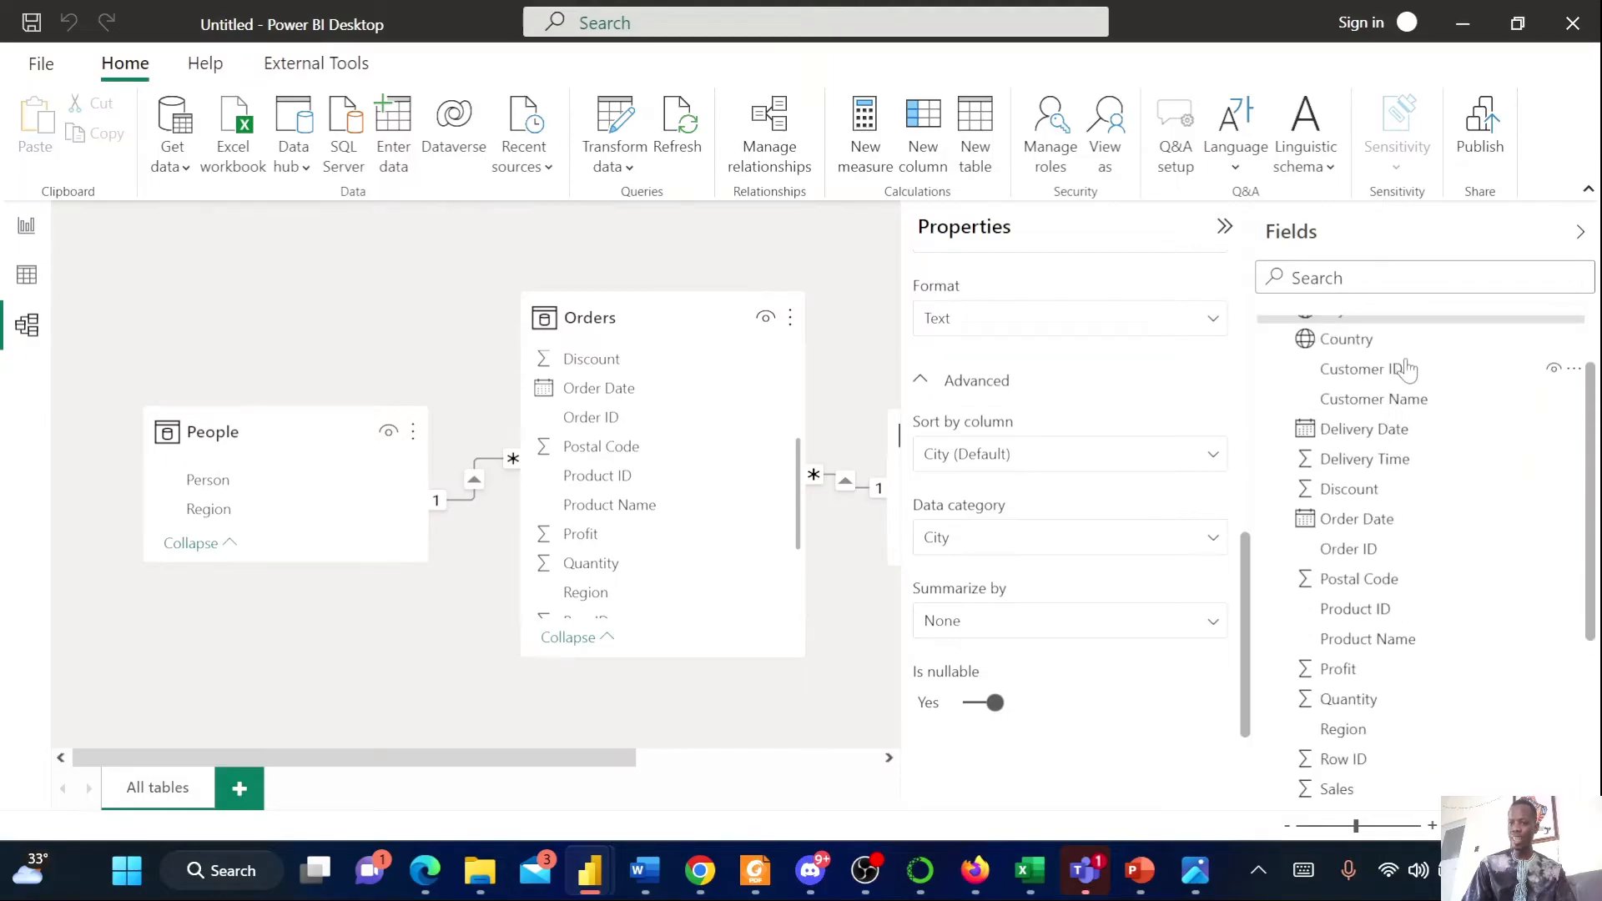
pyautogui.scroll(1, 1406, 368)
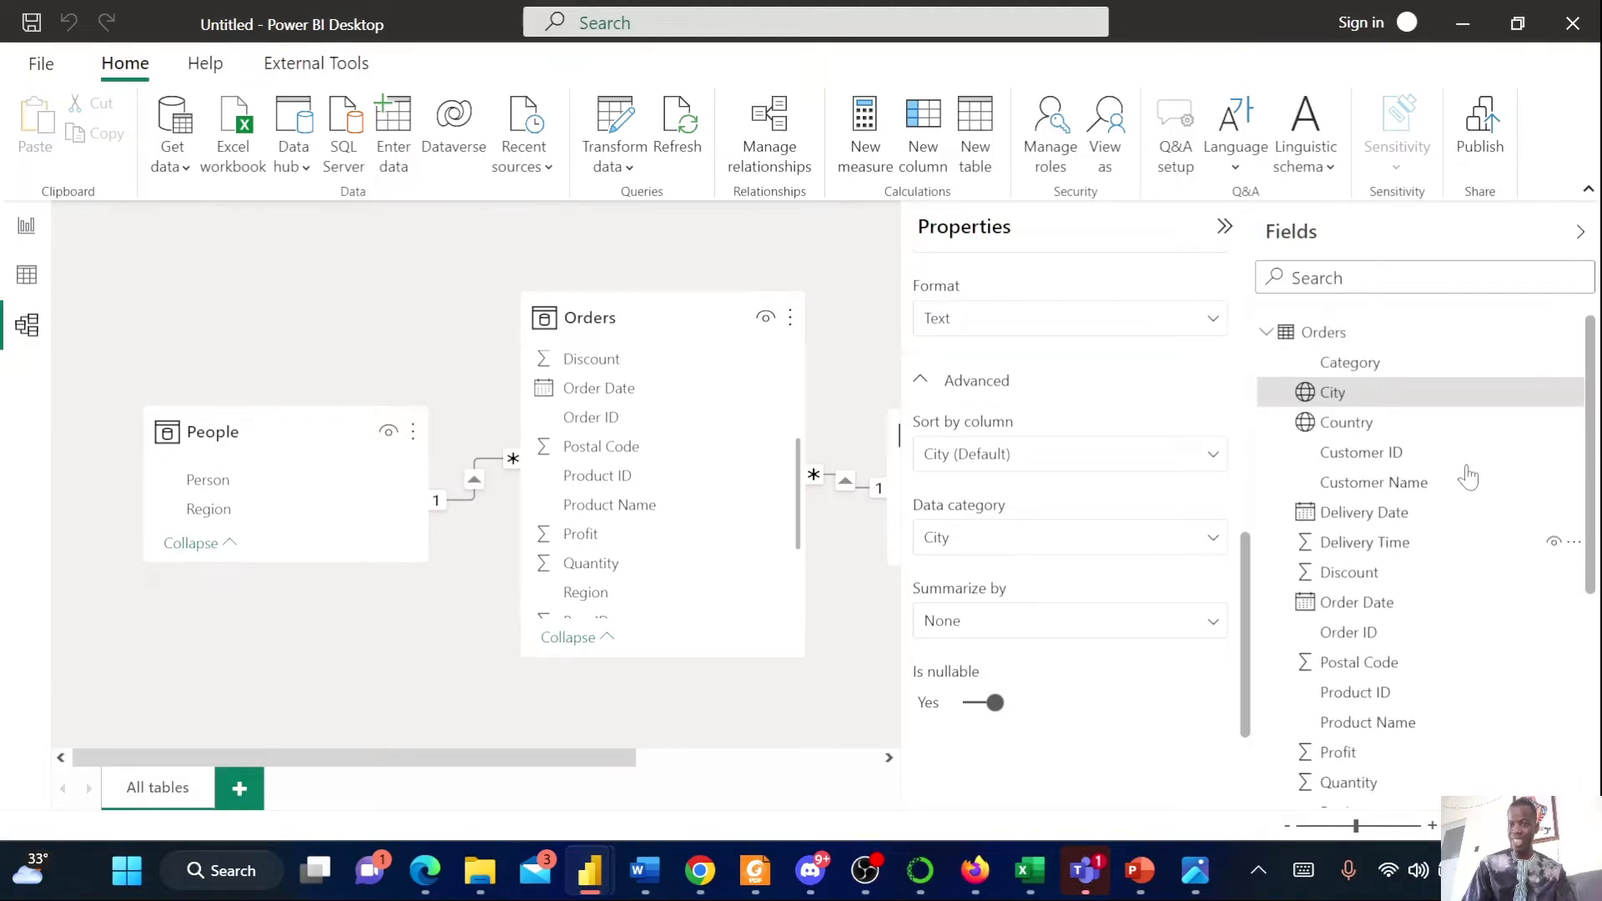
# Create a hierarchy from the Orders Category column
pyautogui.rightClick(1453, 364)
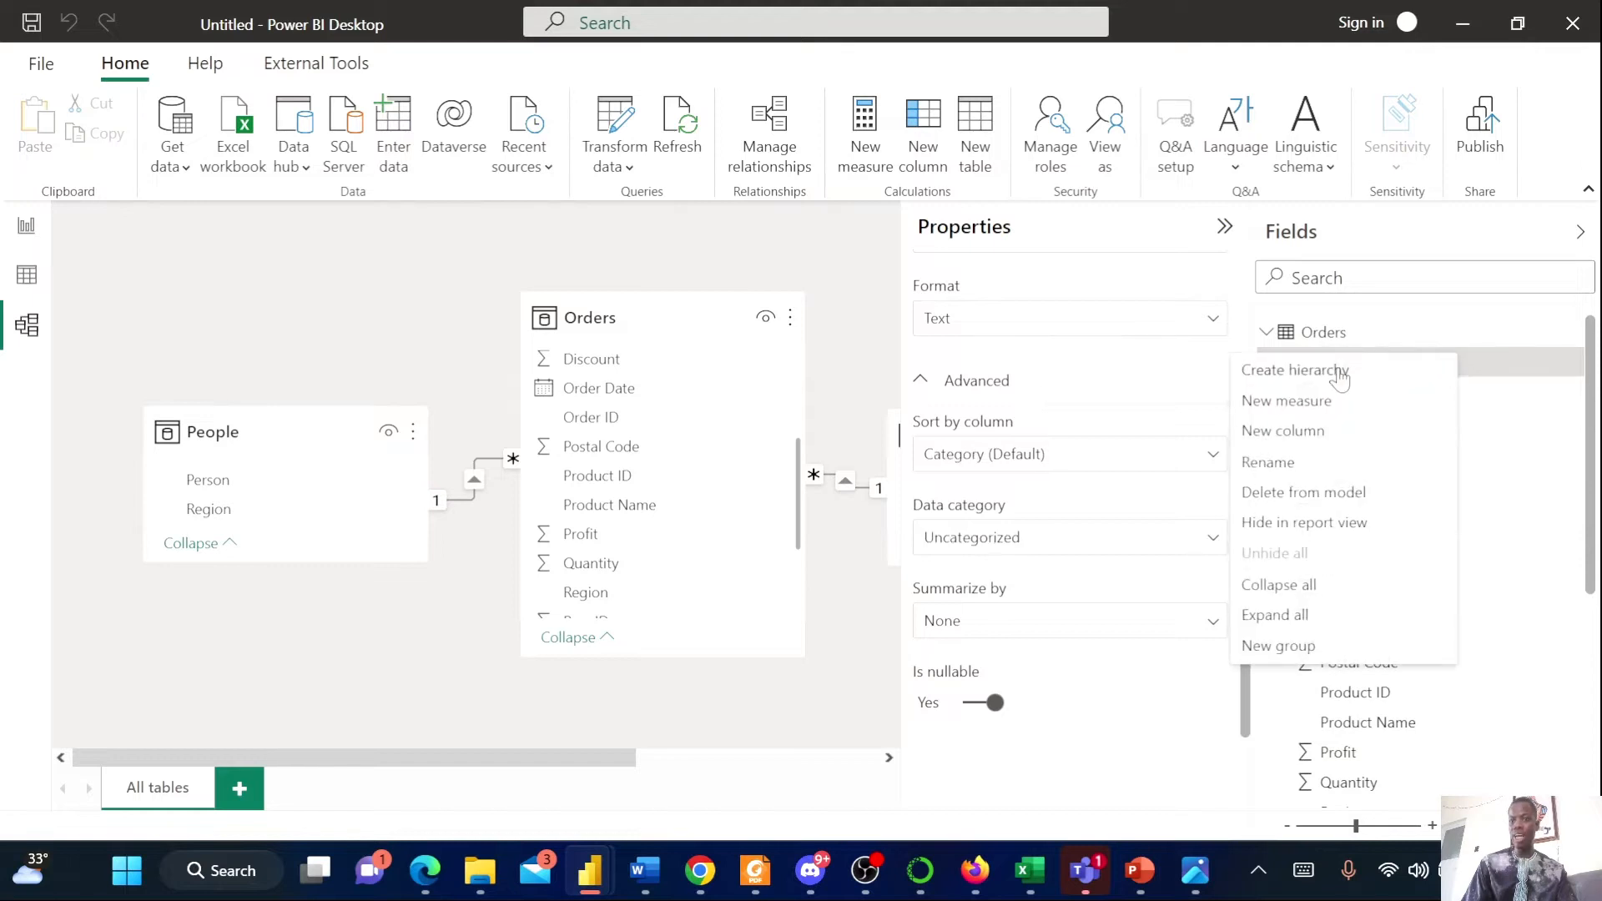
pyautogui.press('Escape')
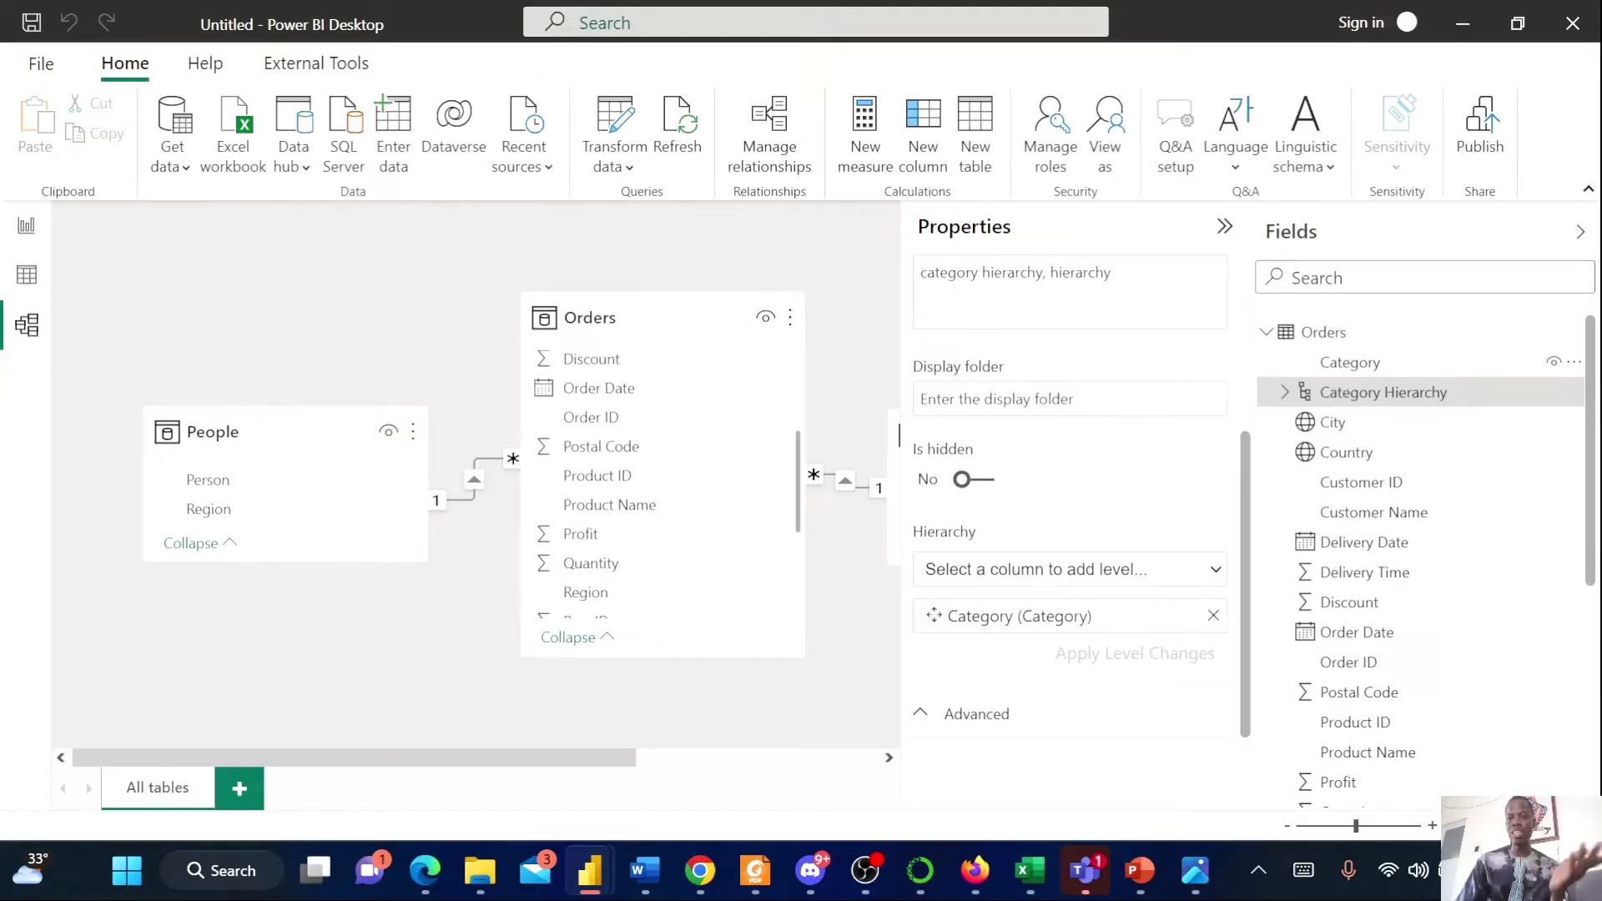
pyautogui.scroll(3, 1222, 438)
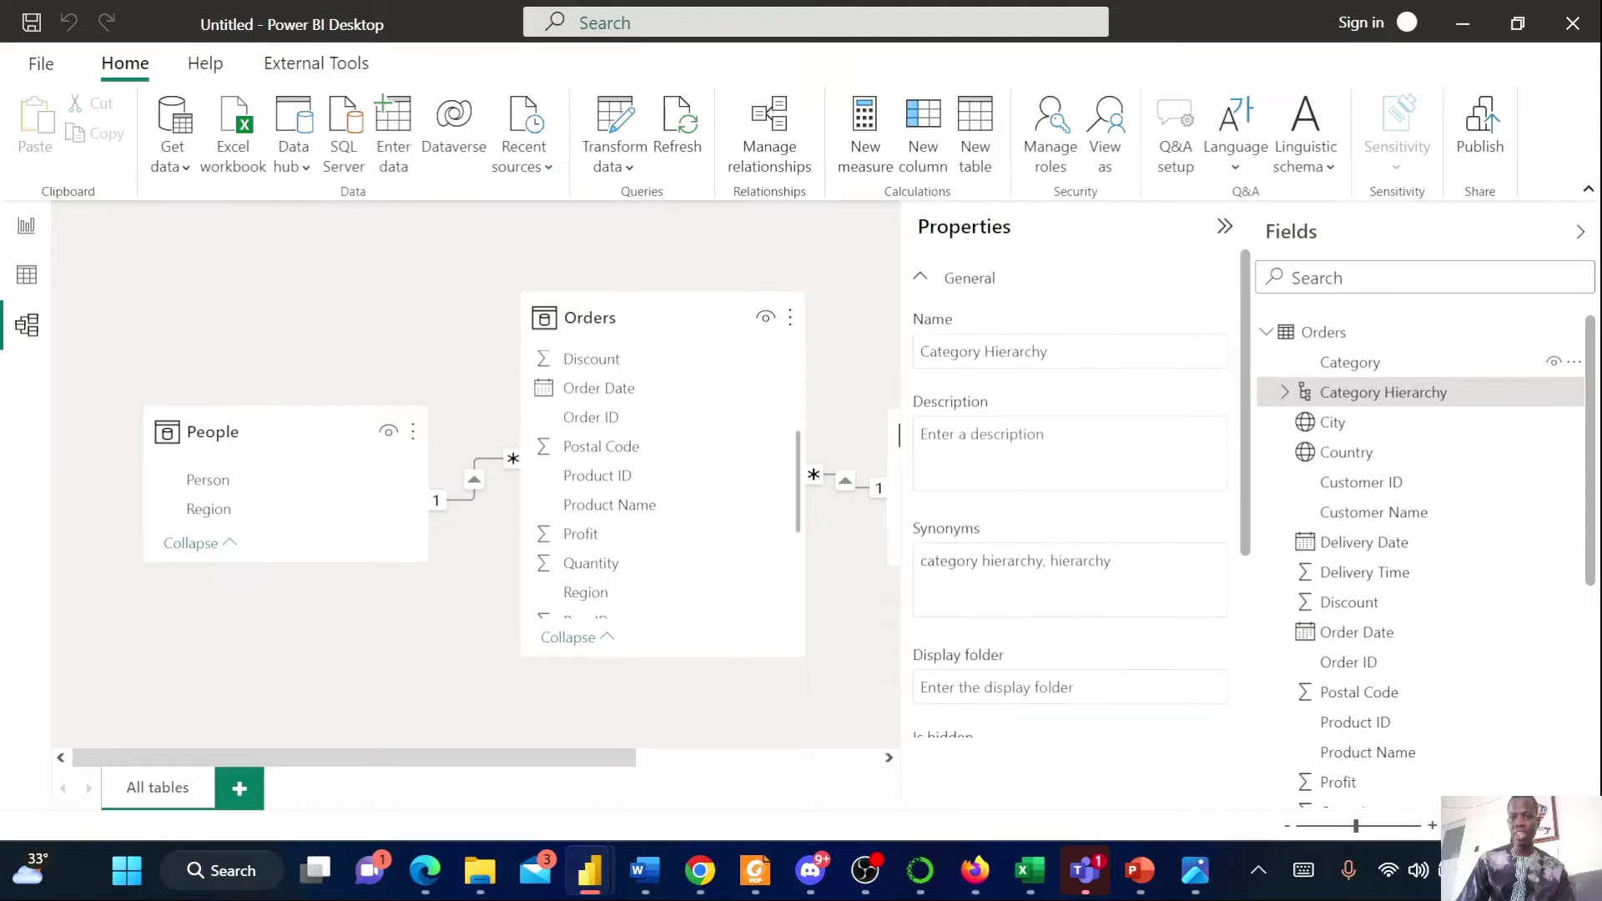
pyautogui.moveTo(1049, 351); pyautogui.dragTo(998, 351)
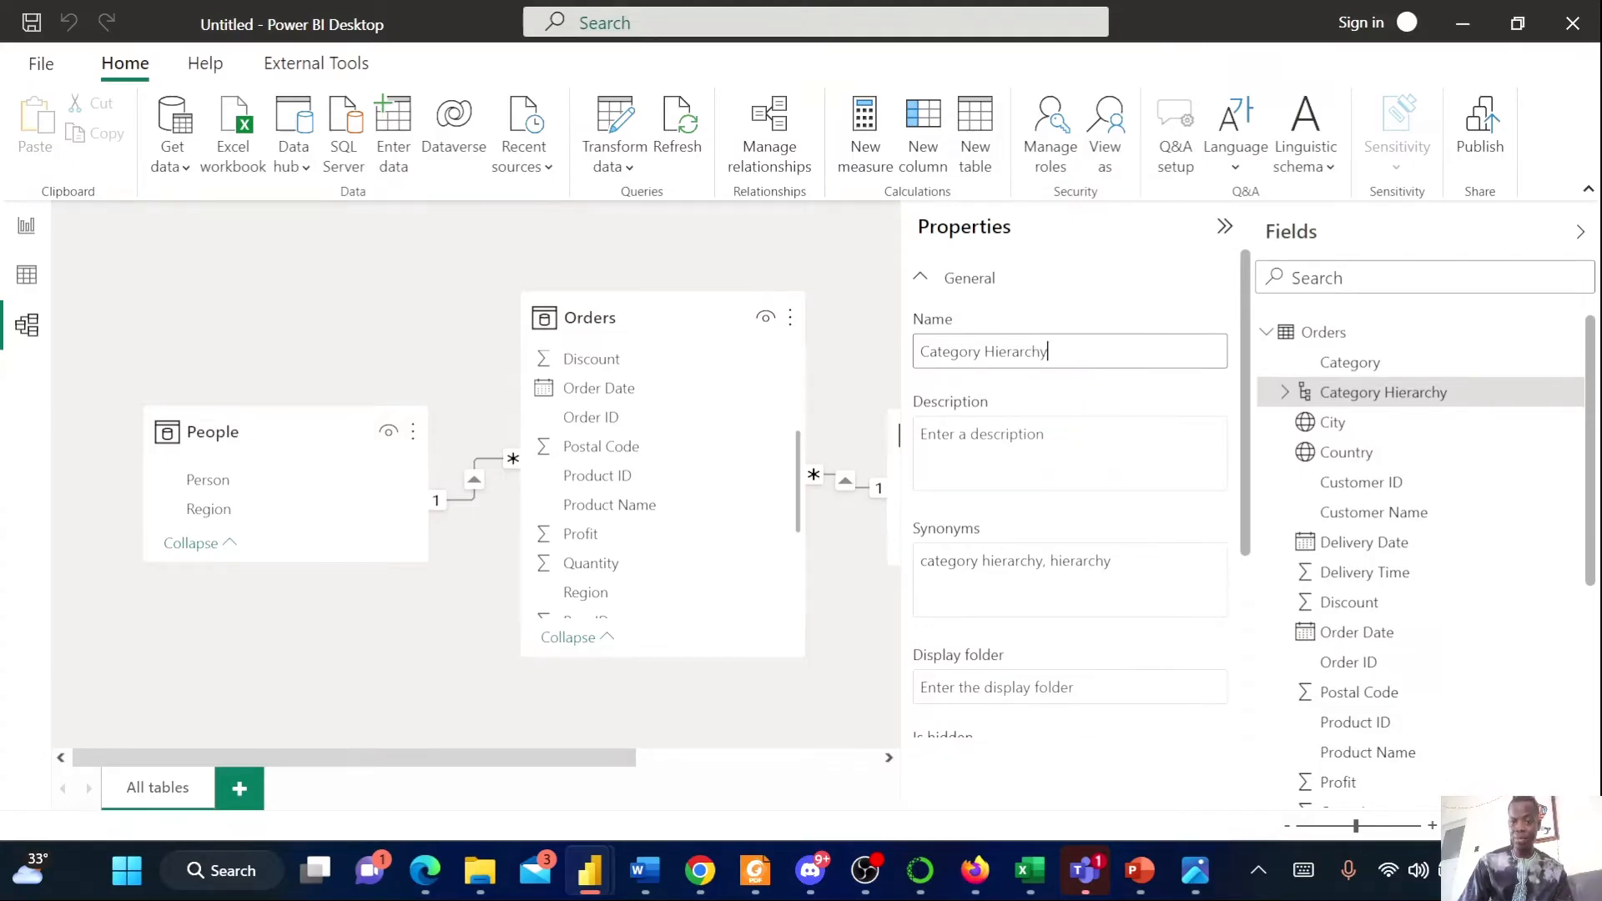
pyautogui.scroll(-3, 1076, 427)
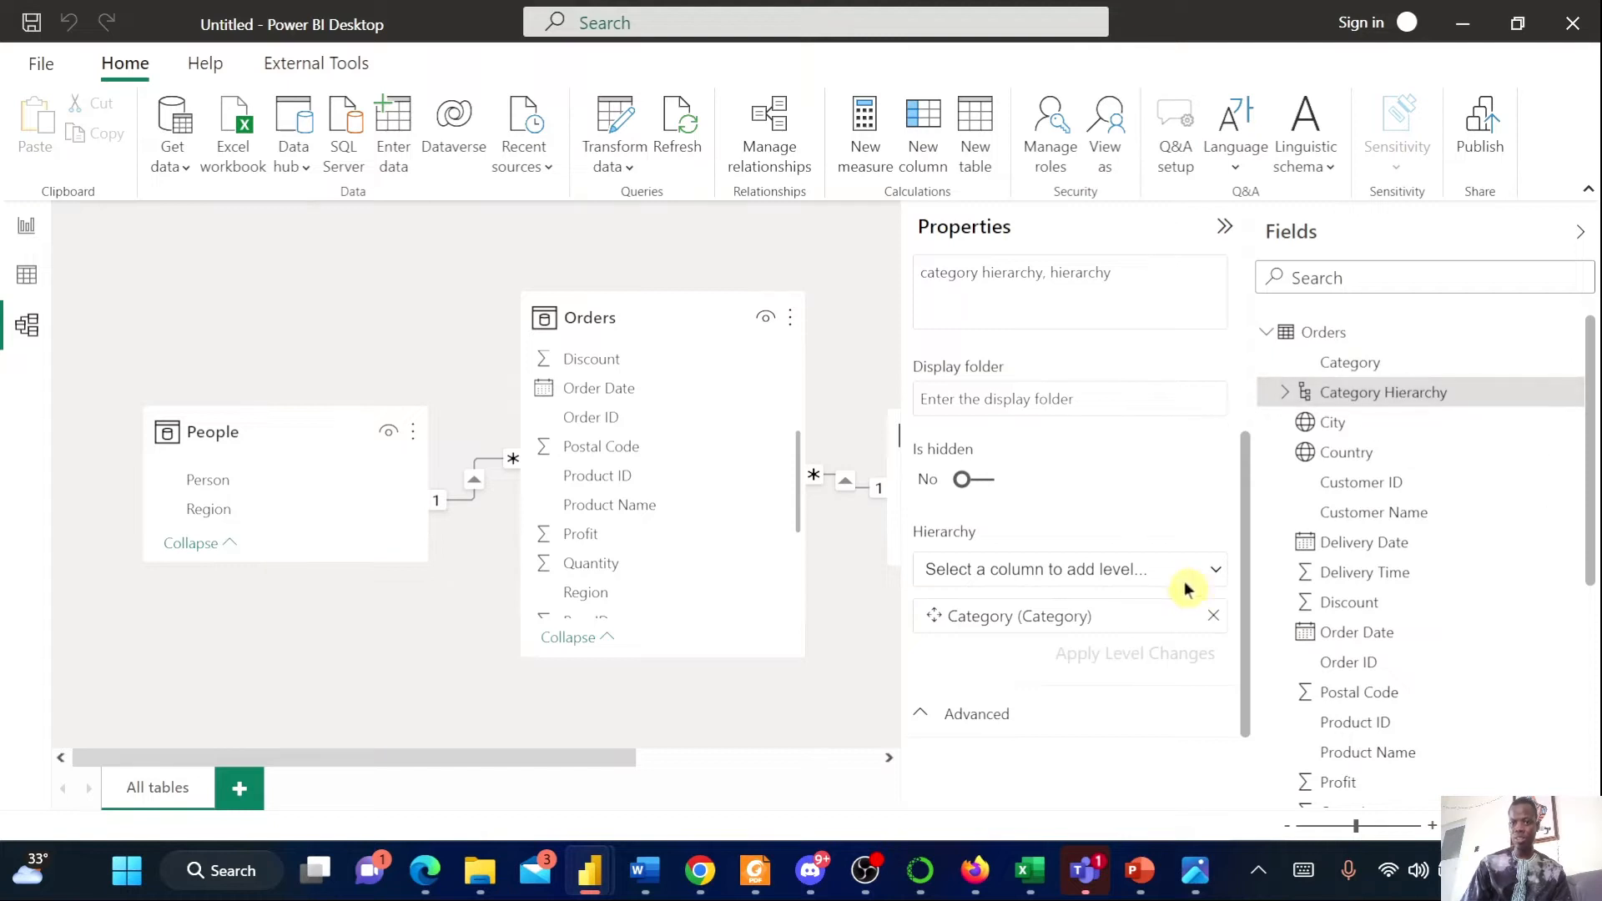
# Add Sub-Category as the second level of the Category Hierarchy and apply the level changes
pyautogui.click(1211, 574)
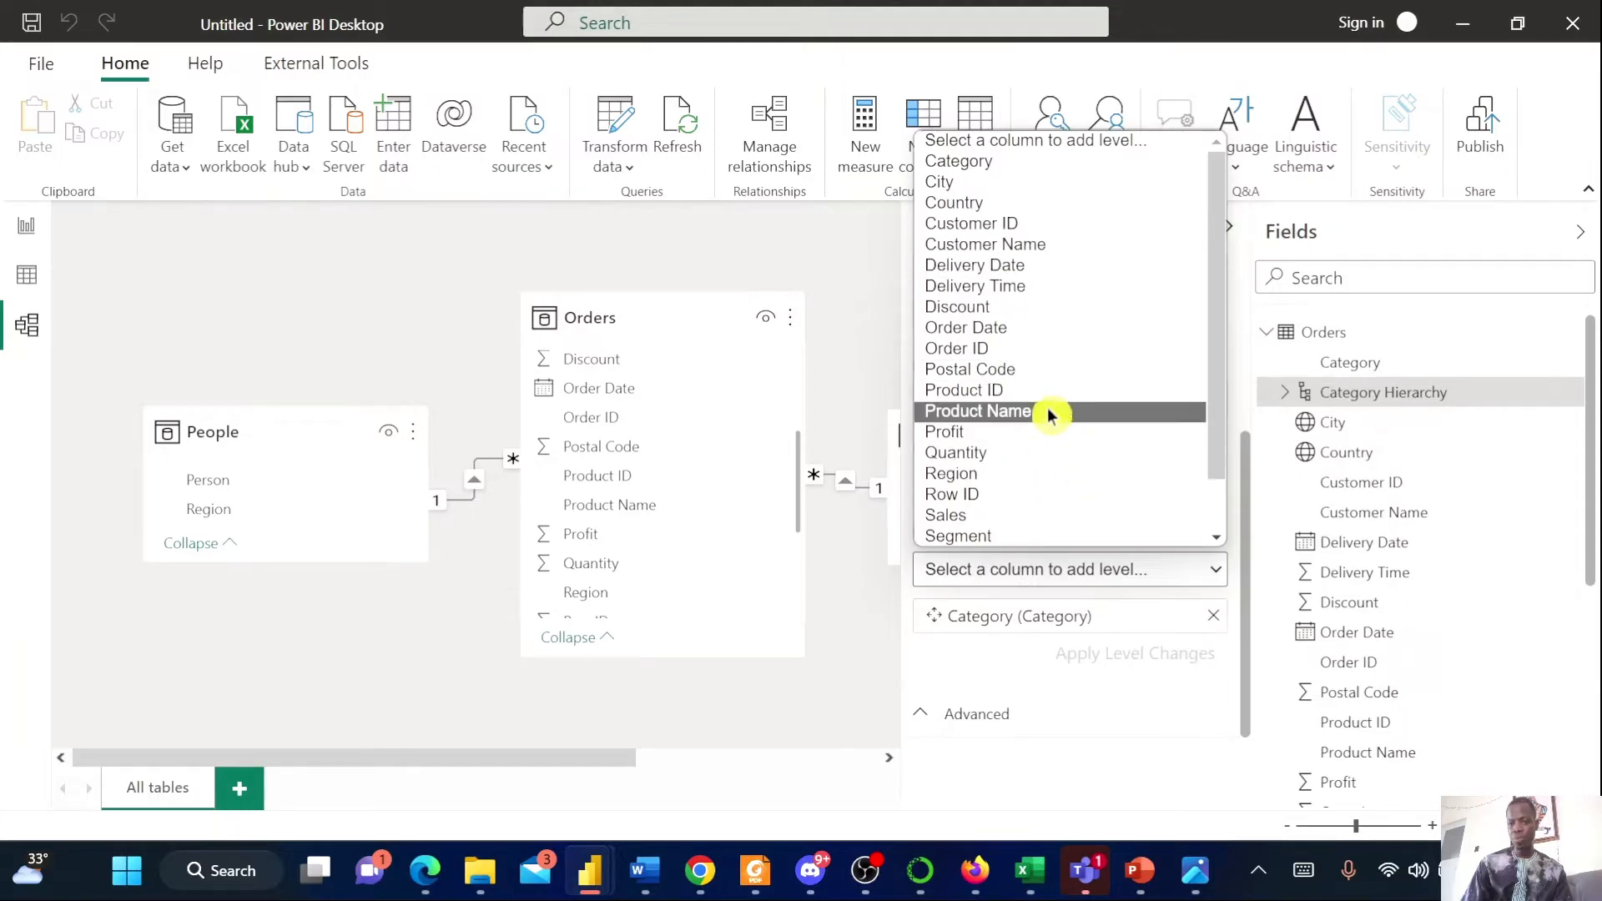
pyautogui.scroll(-1, 1048, 409)
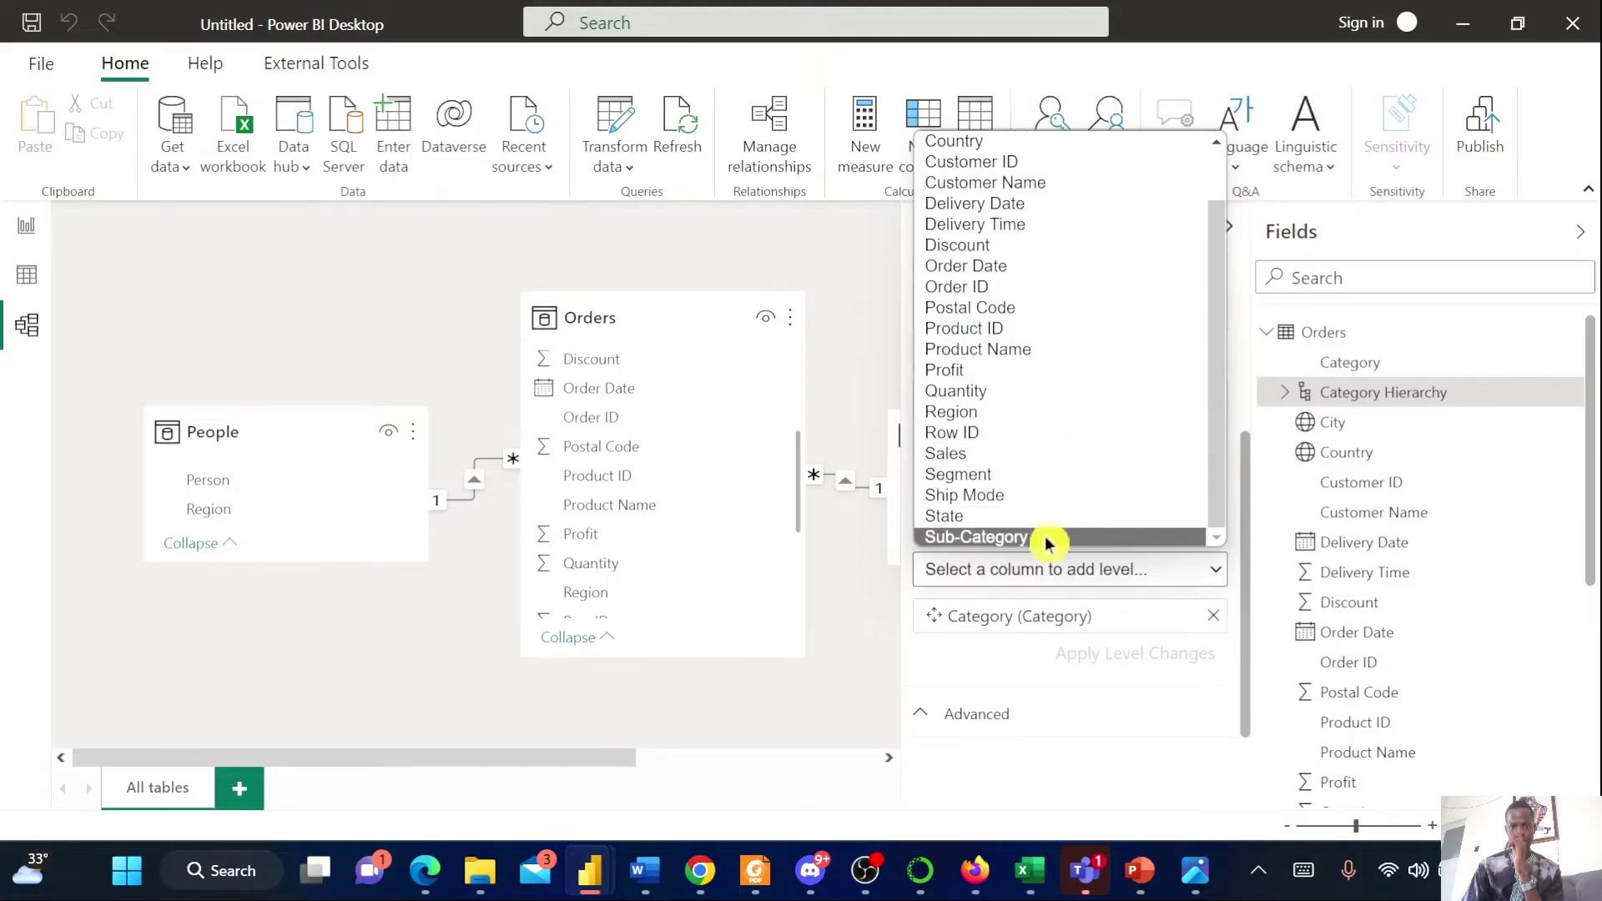
pyautogui.click(976, 537)
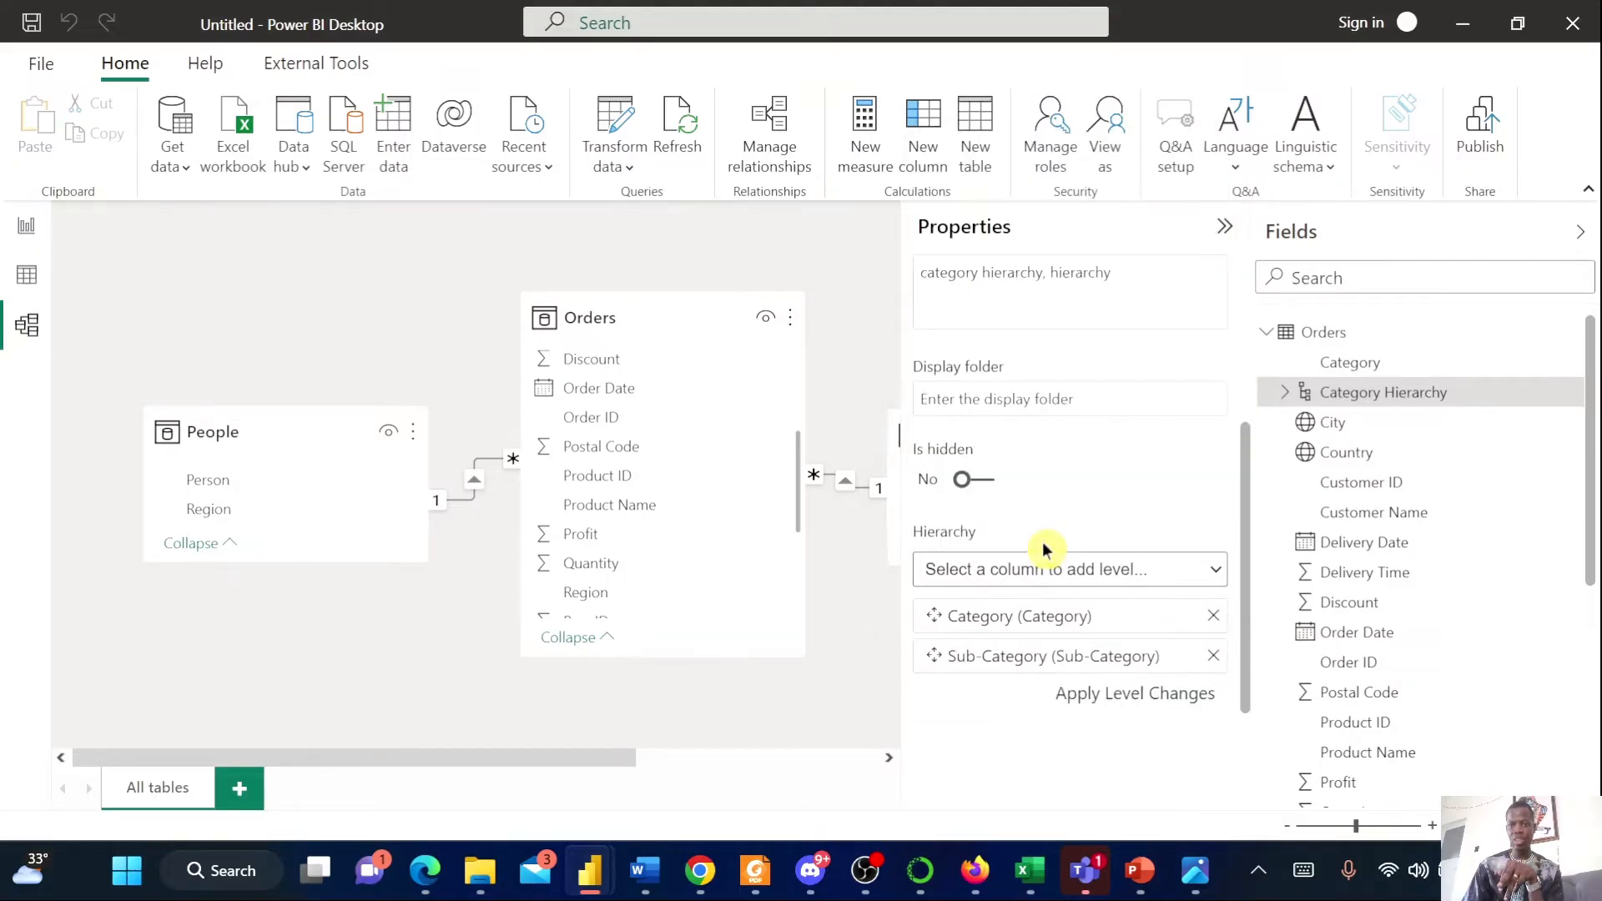
pyautogui.click(1124, 703)
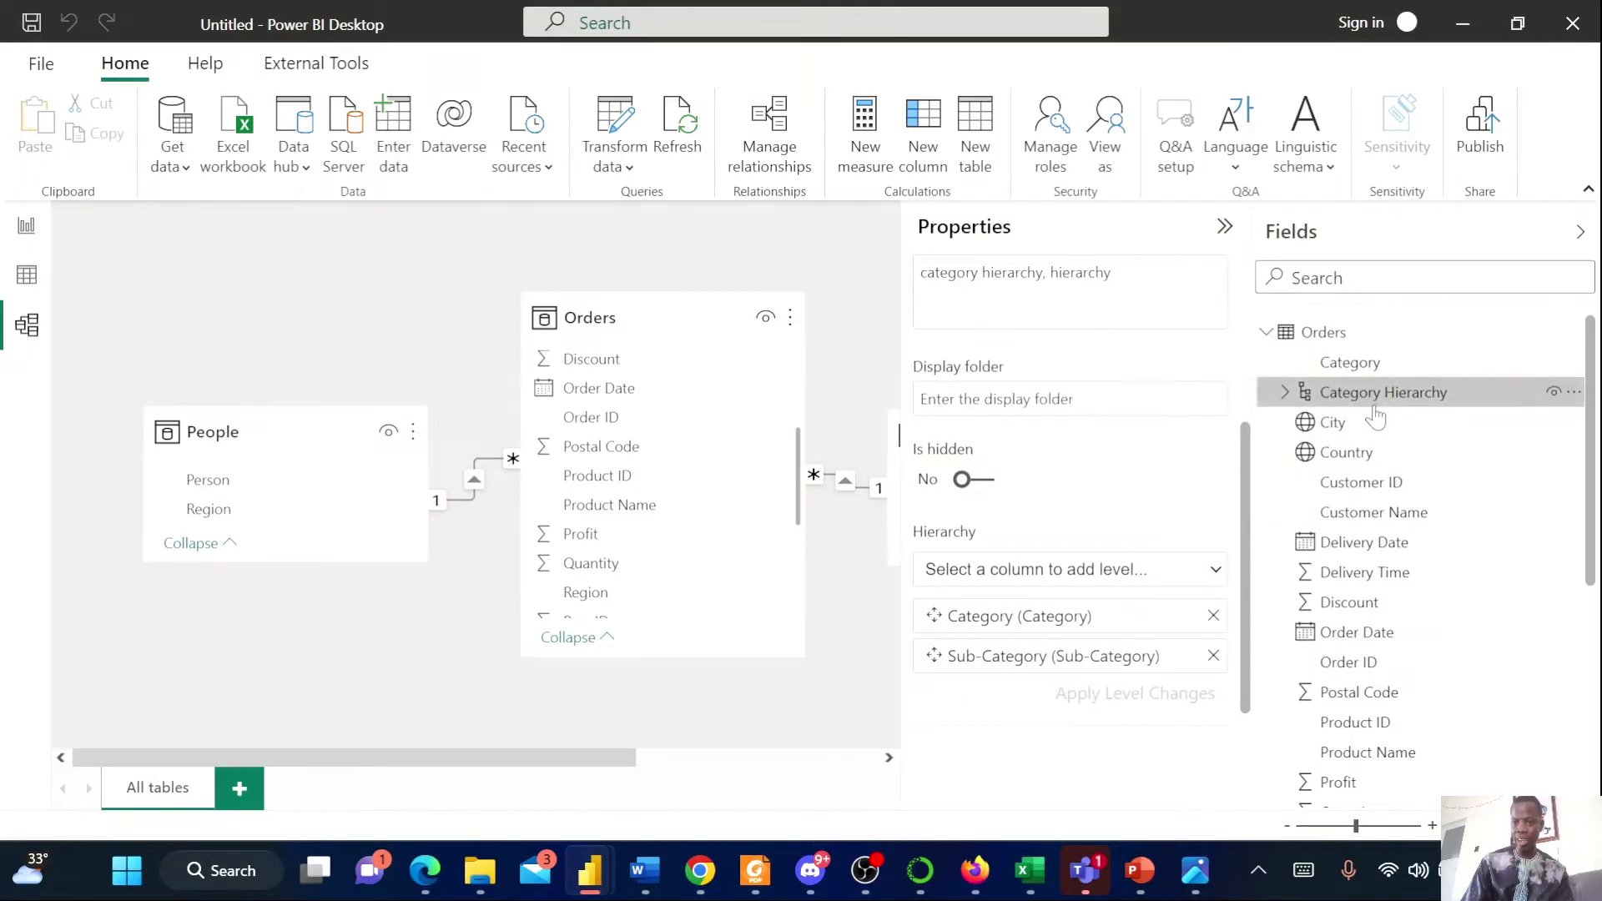
# Set the data category of the Orders State column to State or Province
pyautogui.scroll(-4, 1392, 659)
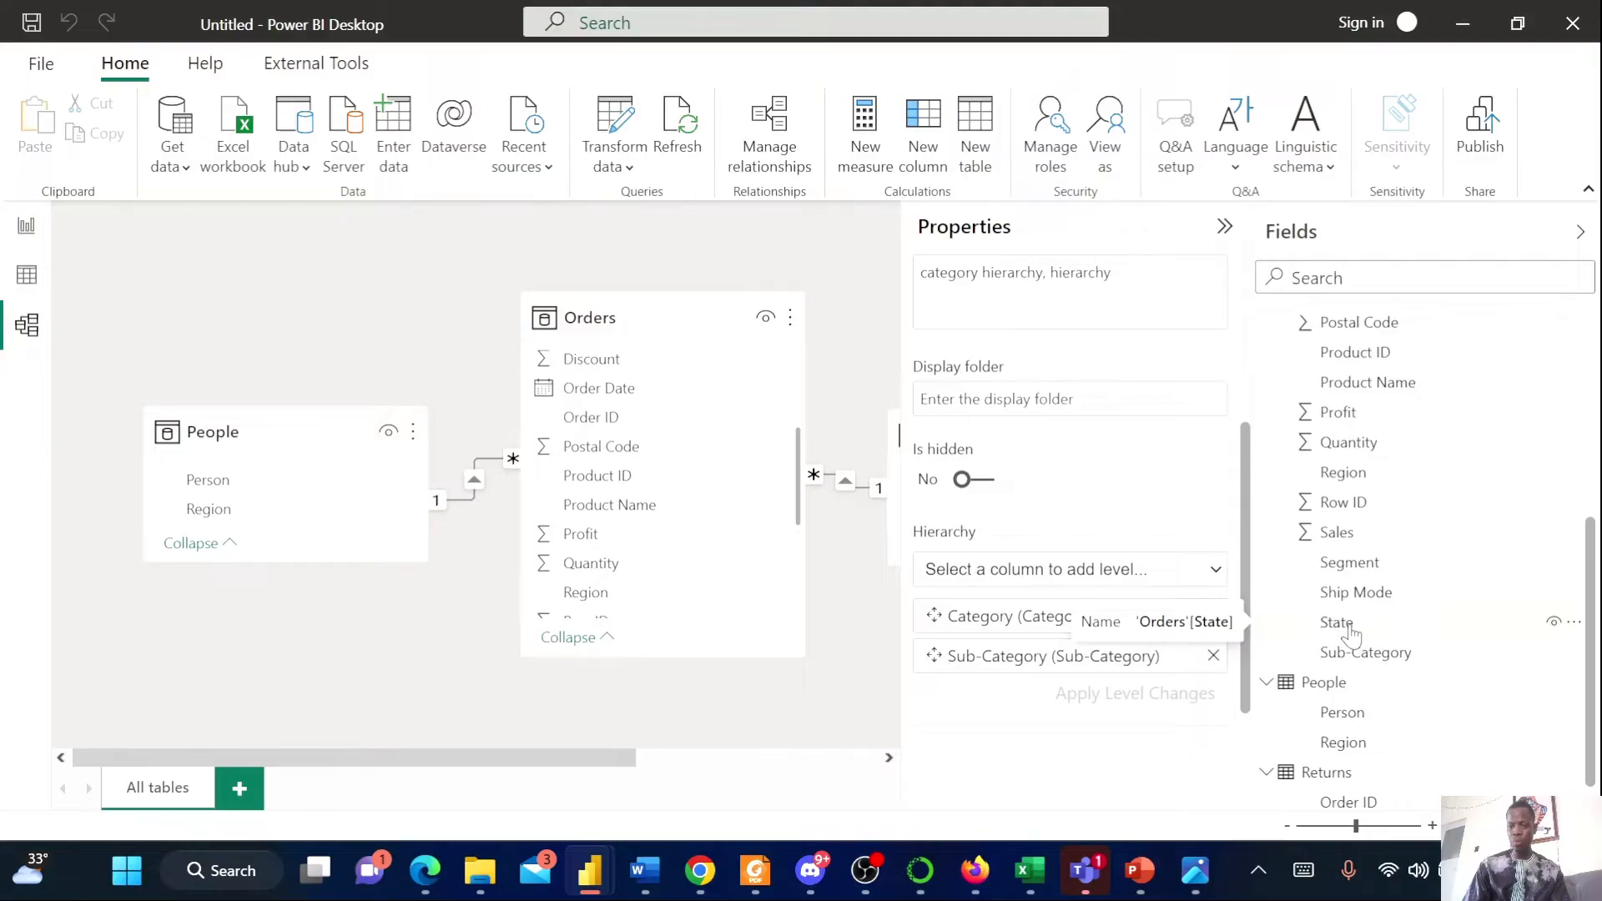
pyautogui.click(1337, 623)
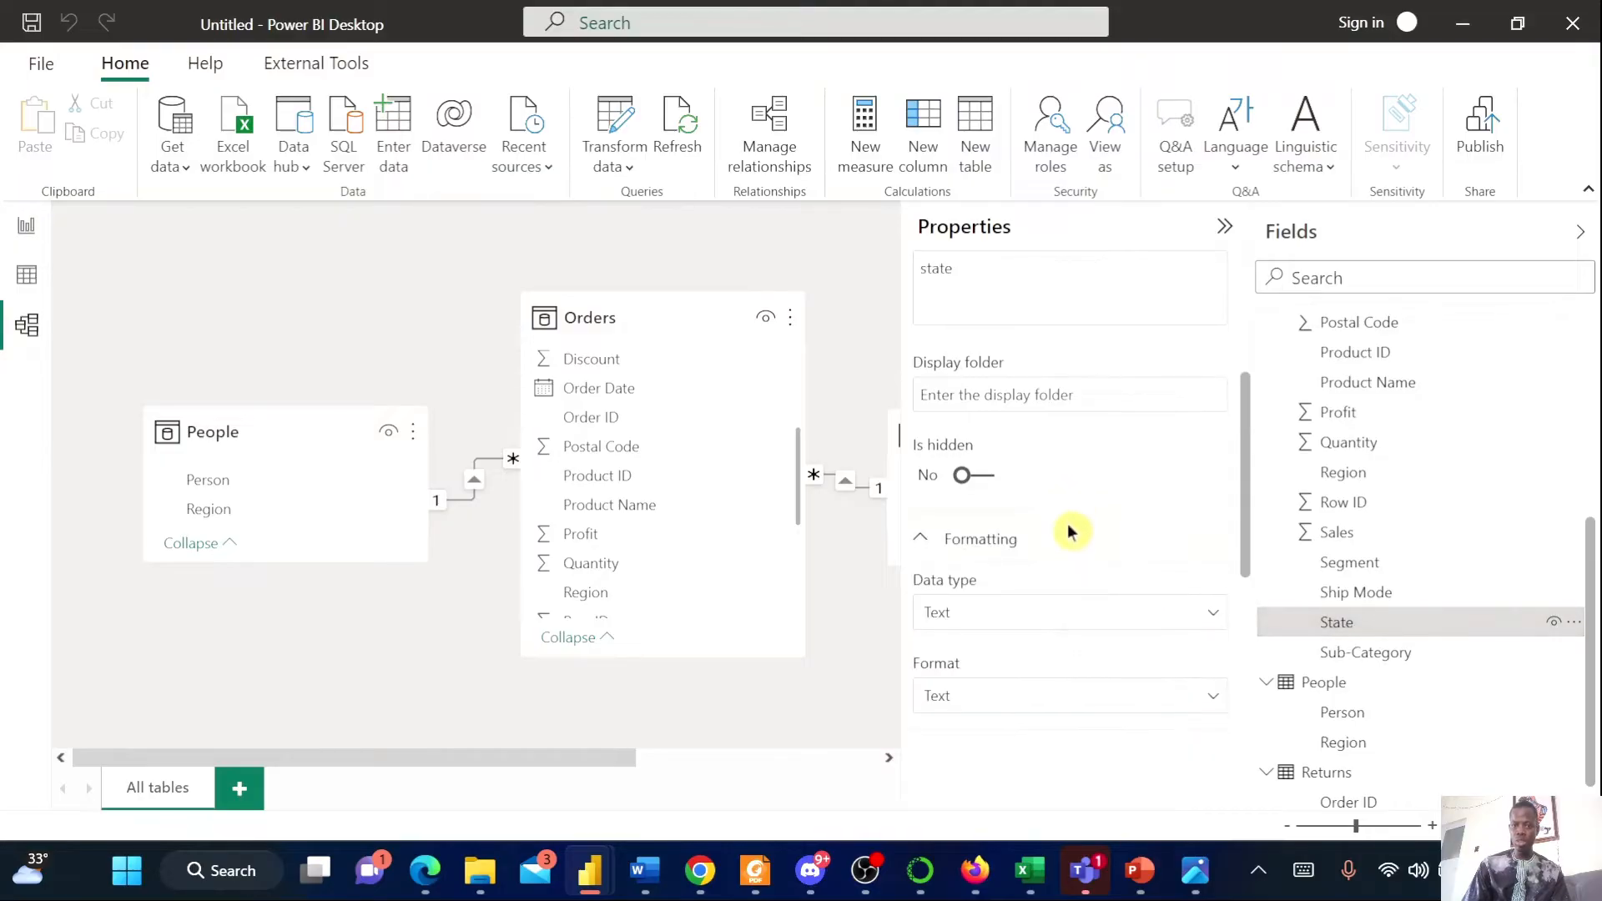
pyautogui.scroll(-5, 1072, 583)
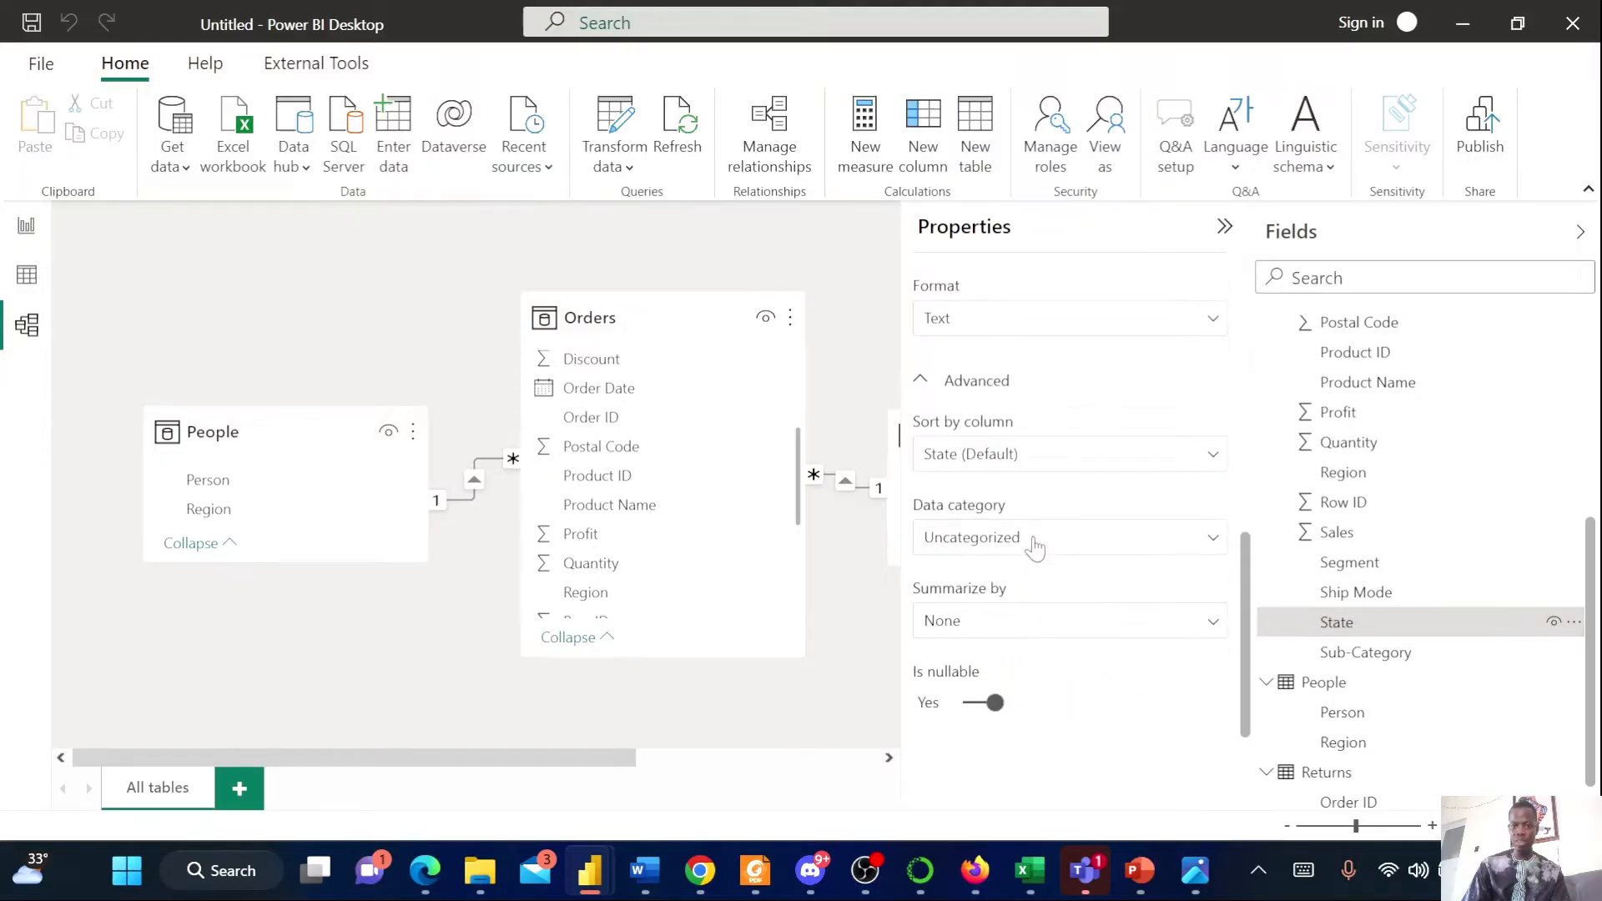
pyautogui.click(1034, 542)
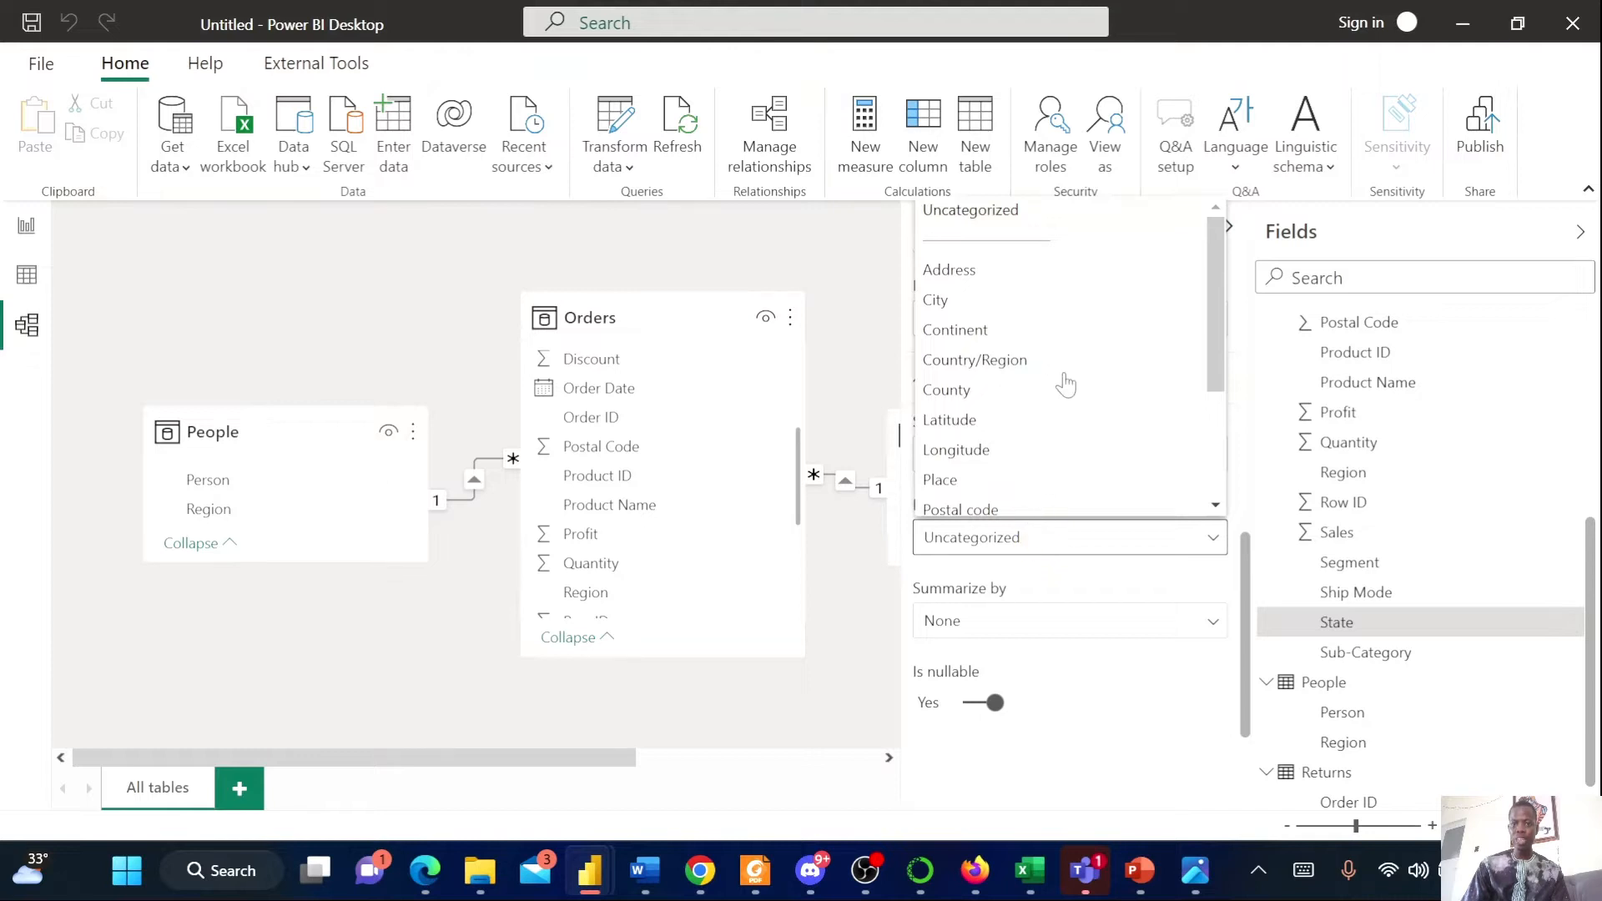
pyautogui.scroll(-2, 1066, 385)
pyautogui.scroll(2, 1075, 422)
pyautogui.scroll(-3, 1054, 373)
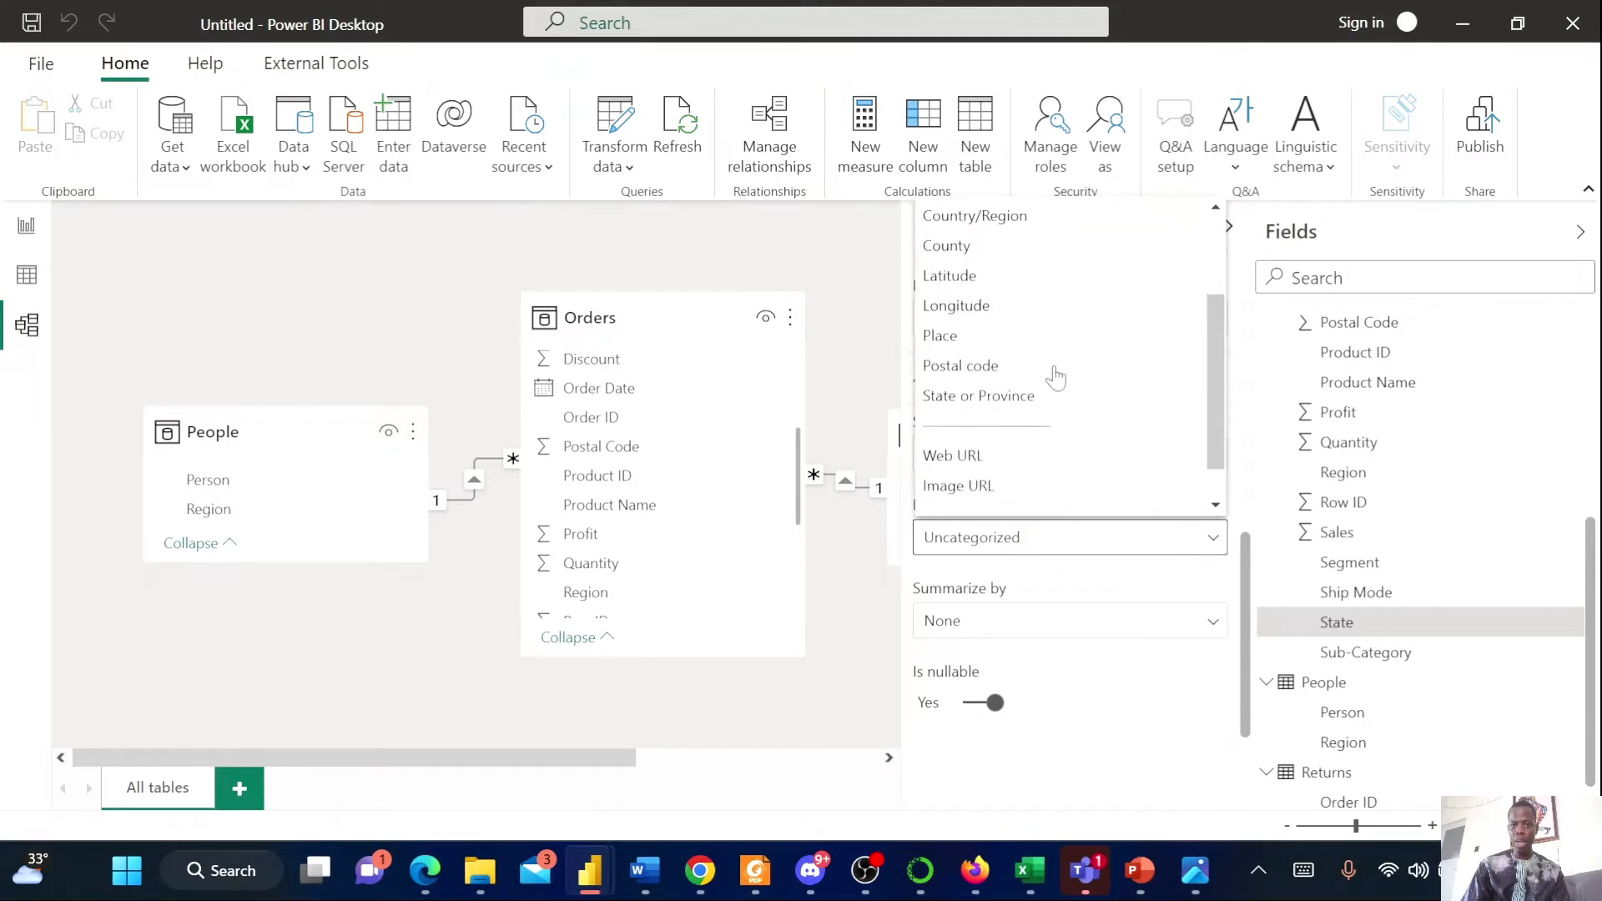
pyautogui.click(1008, 350)
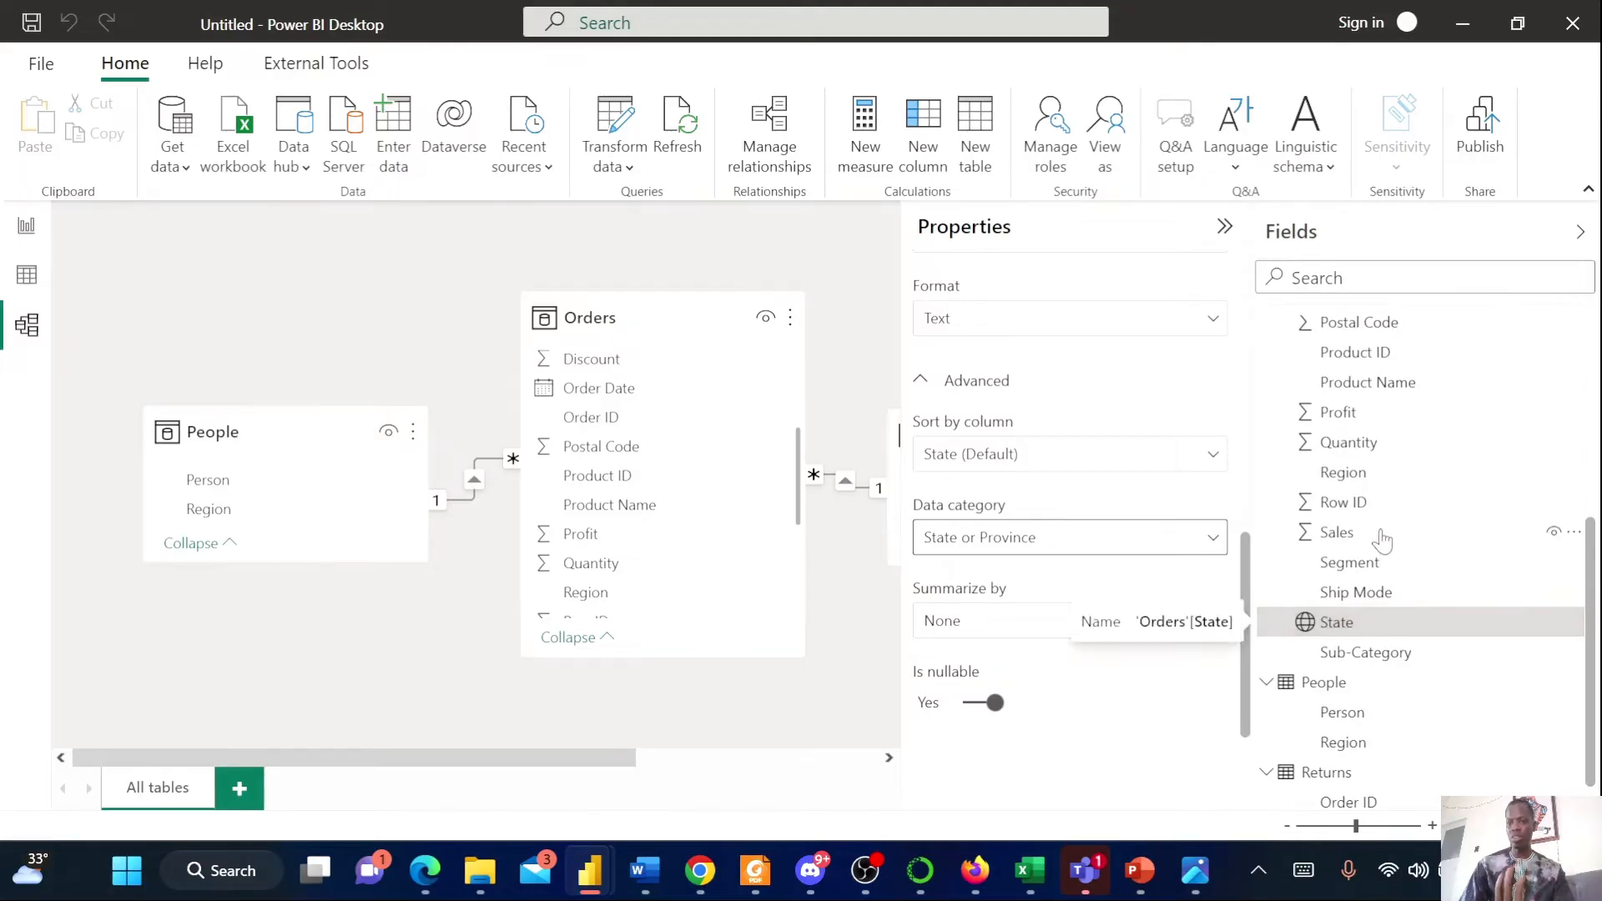
# Set the data category of the People Region column to Country/Region
pyautogui.scroll(-1, 1389, 542)
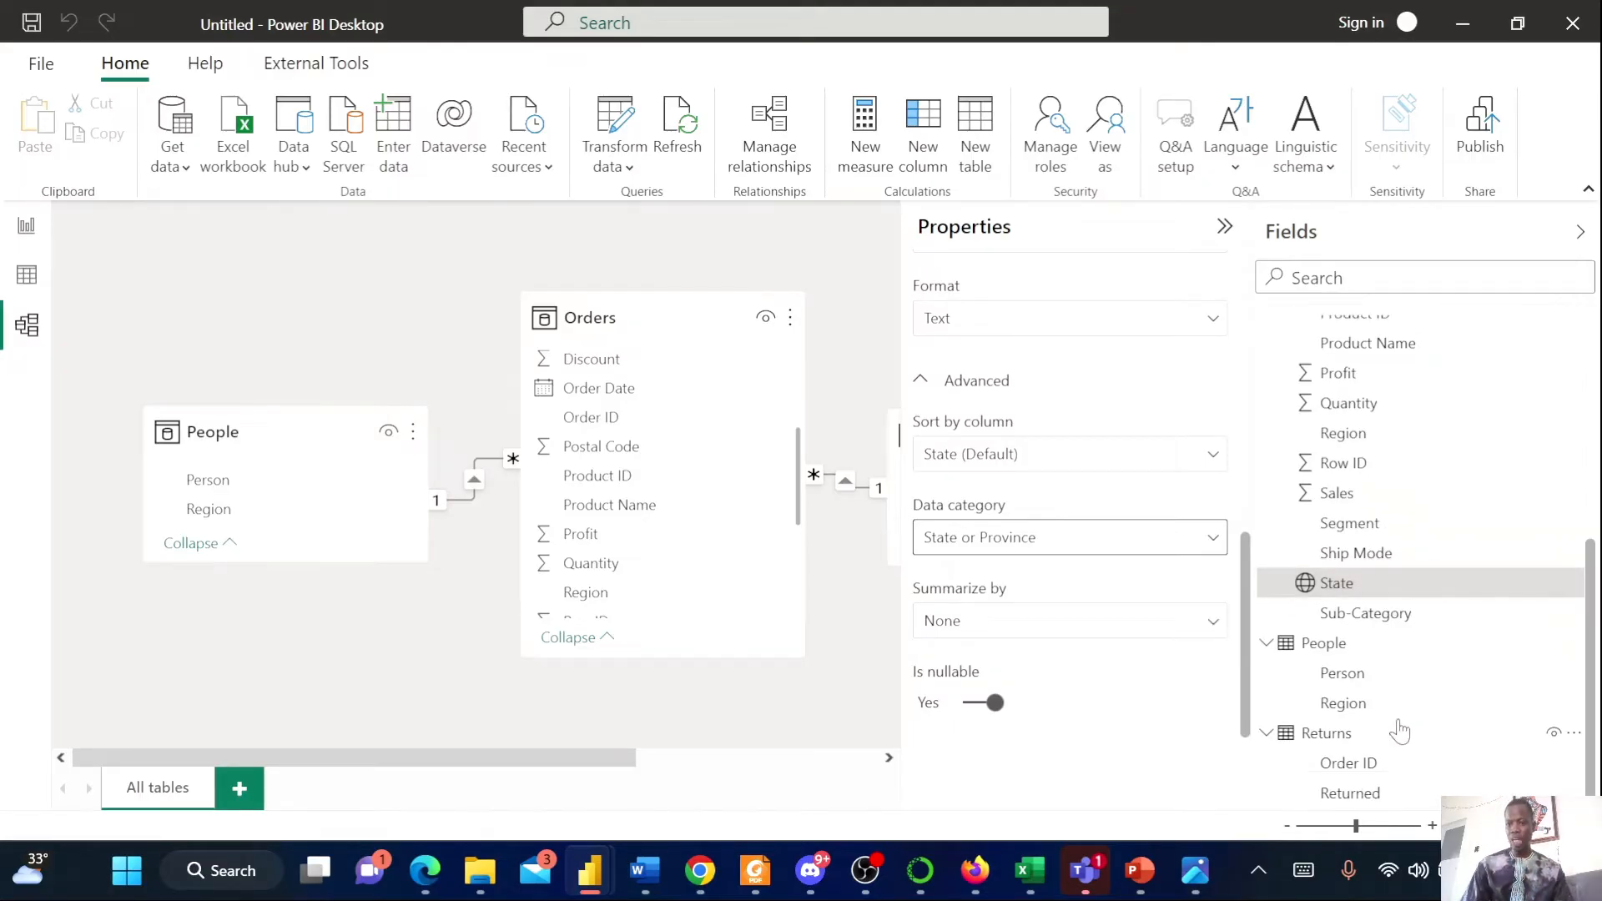
pyautogui.click(1346, 708)
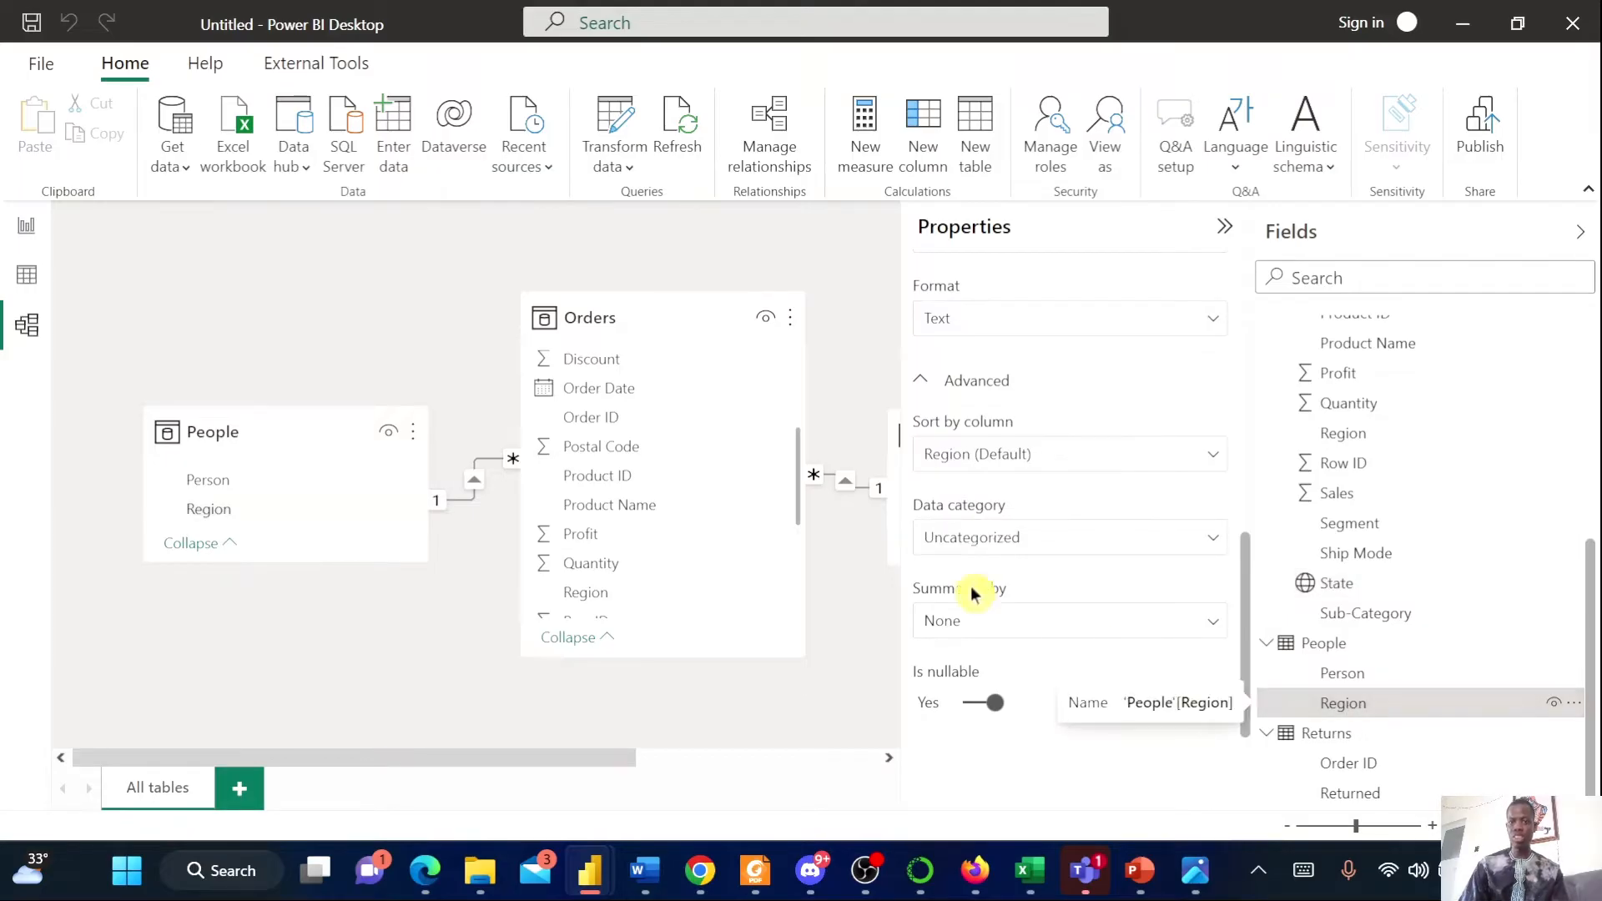
pyautogui.click(1186, 550)
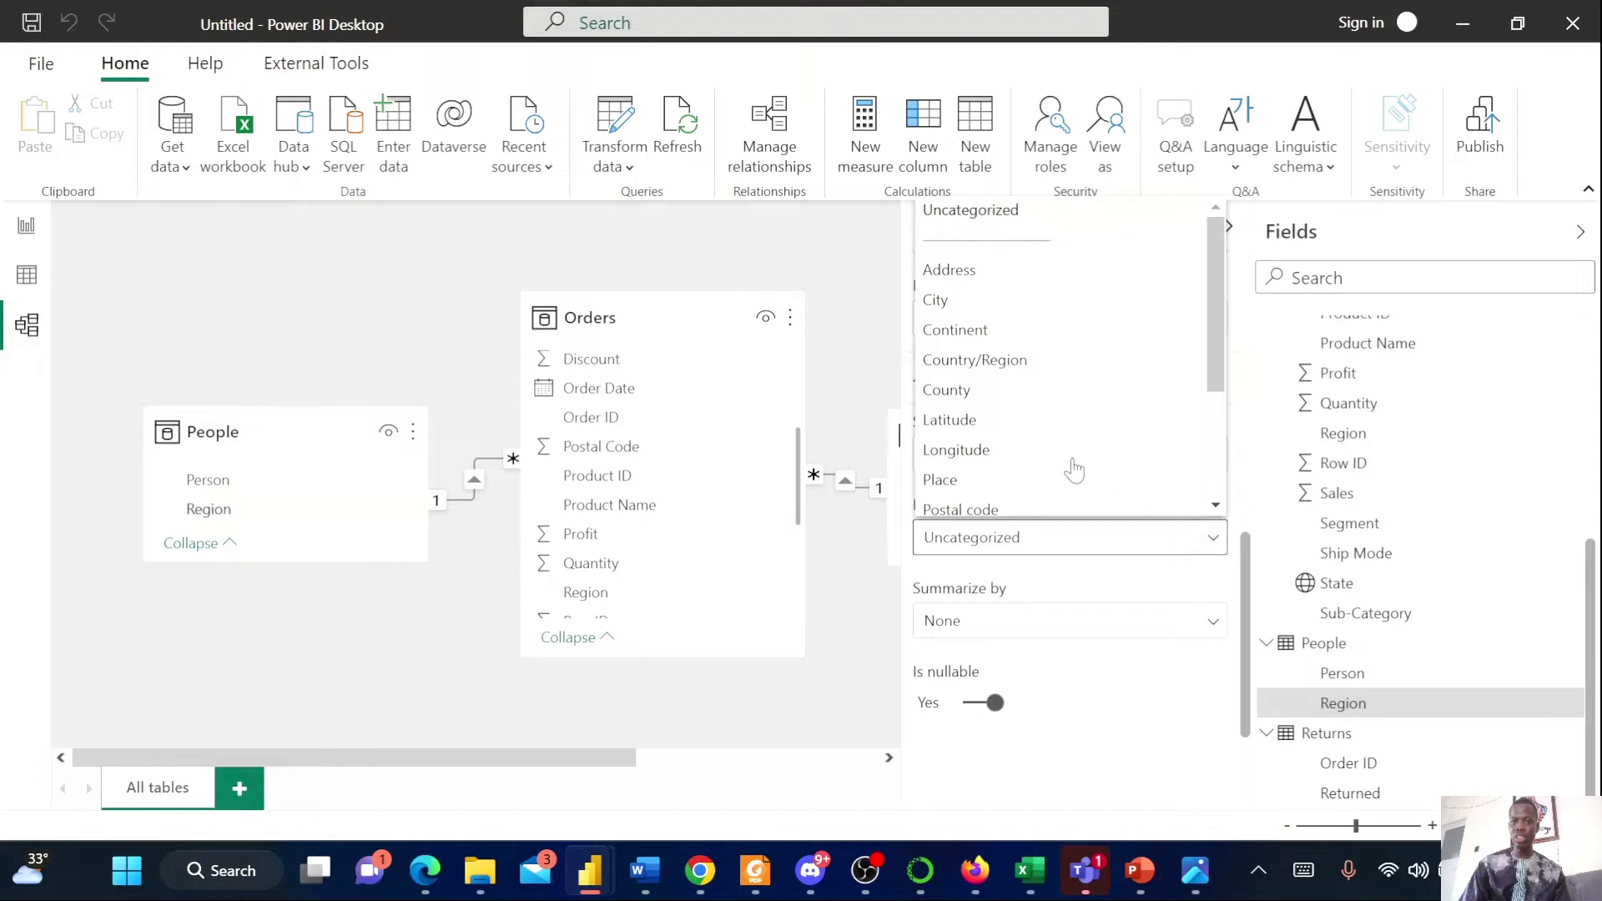
pyautogui.click(1021, 365)
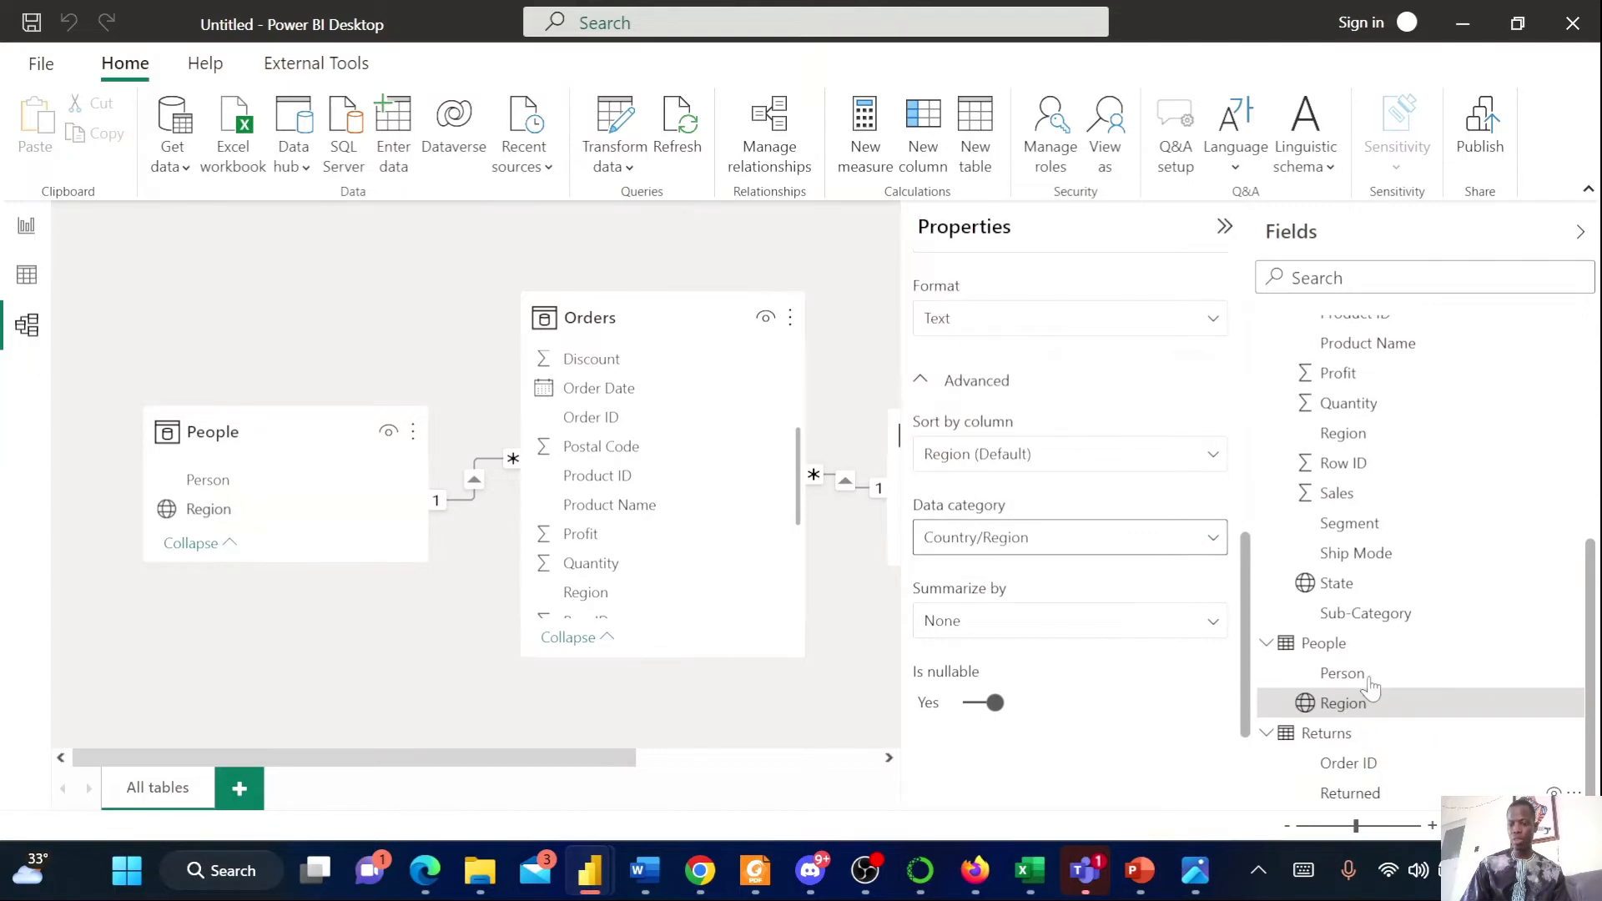
# In Data view, format the Orders Sales column as a decimal number with 2 decimal places
pyautogui.scroll(2, 1387, 639)
pyautogui.scroll(1, 1386, 639)
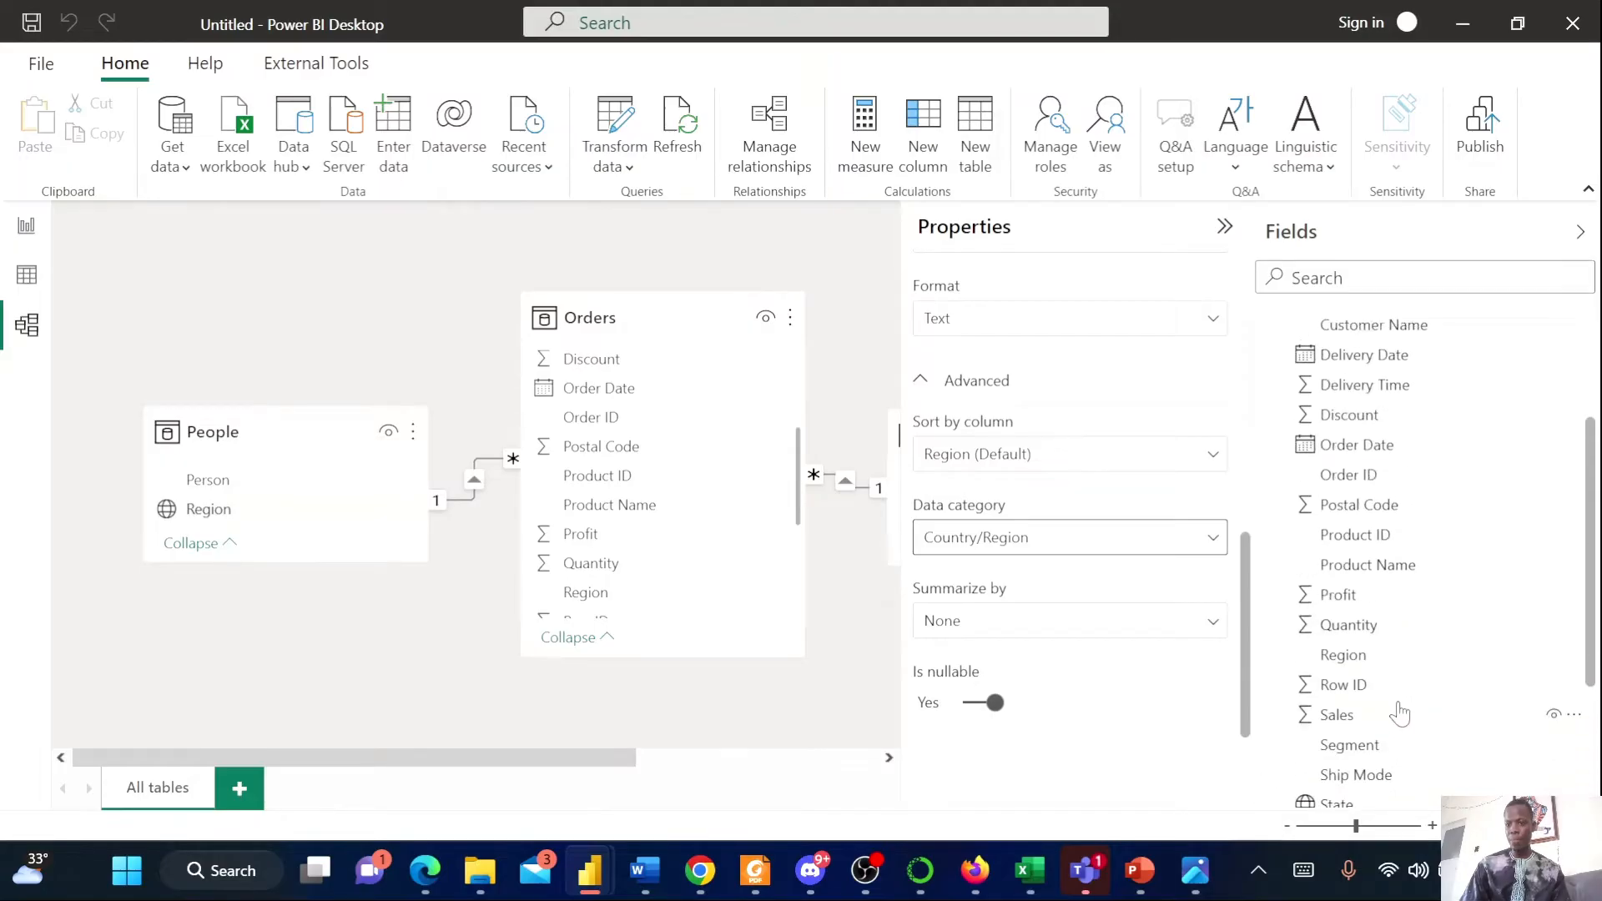
pyautogui.scroll(1, 1397, 702)
pyautogui.scroll(3, 1393, 683)
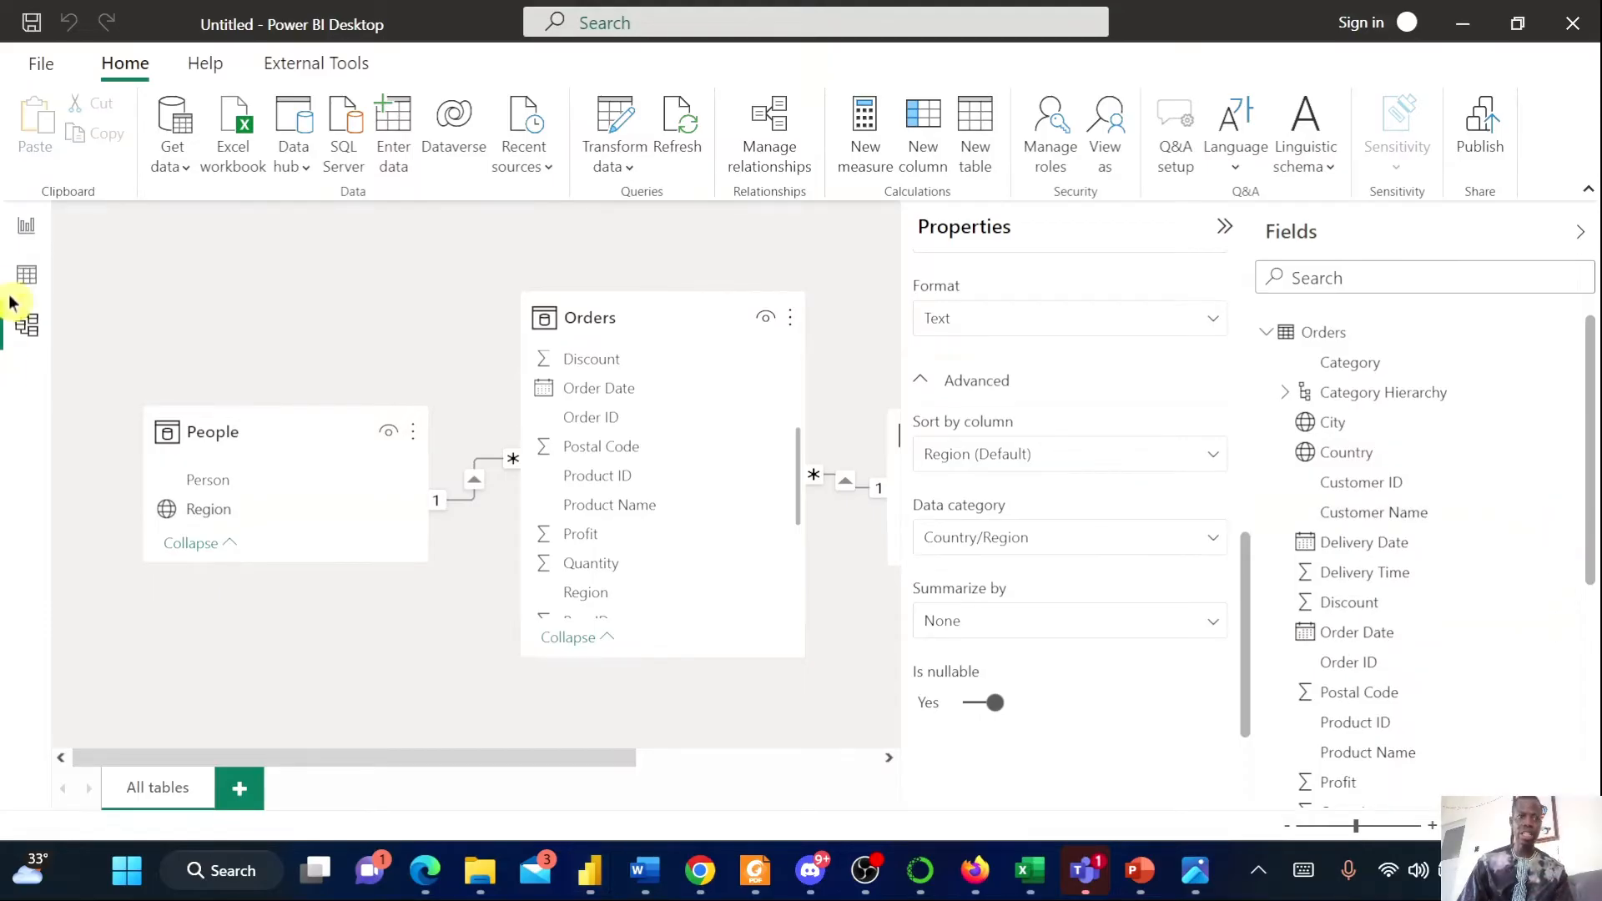
pyautogui.click(28, 241)
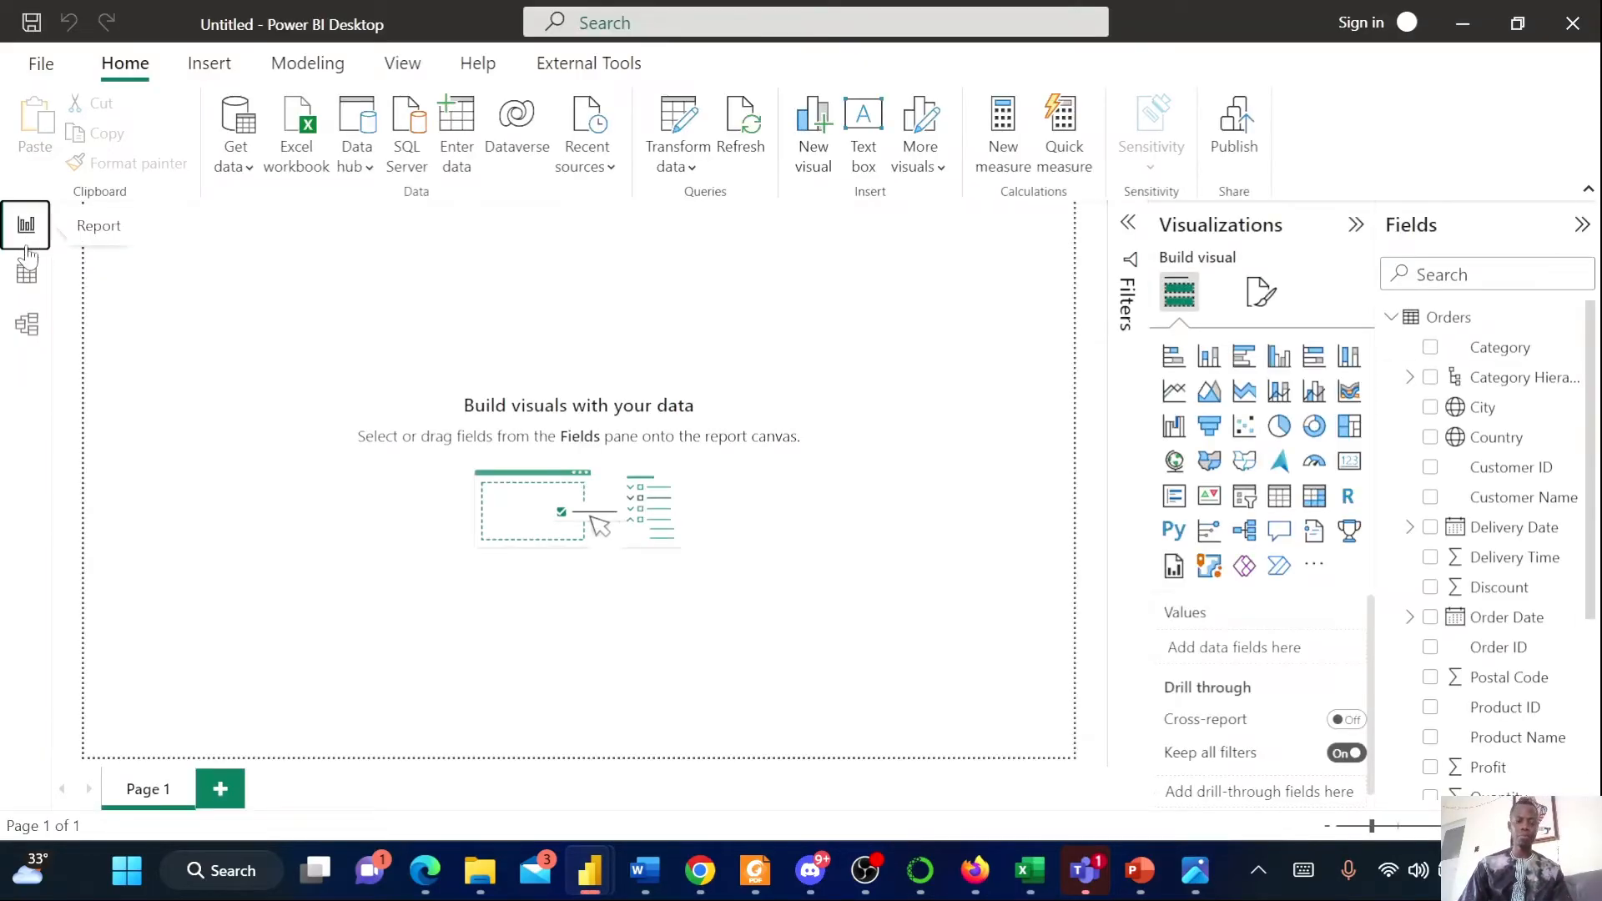
pyautogui.click(26, 276)
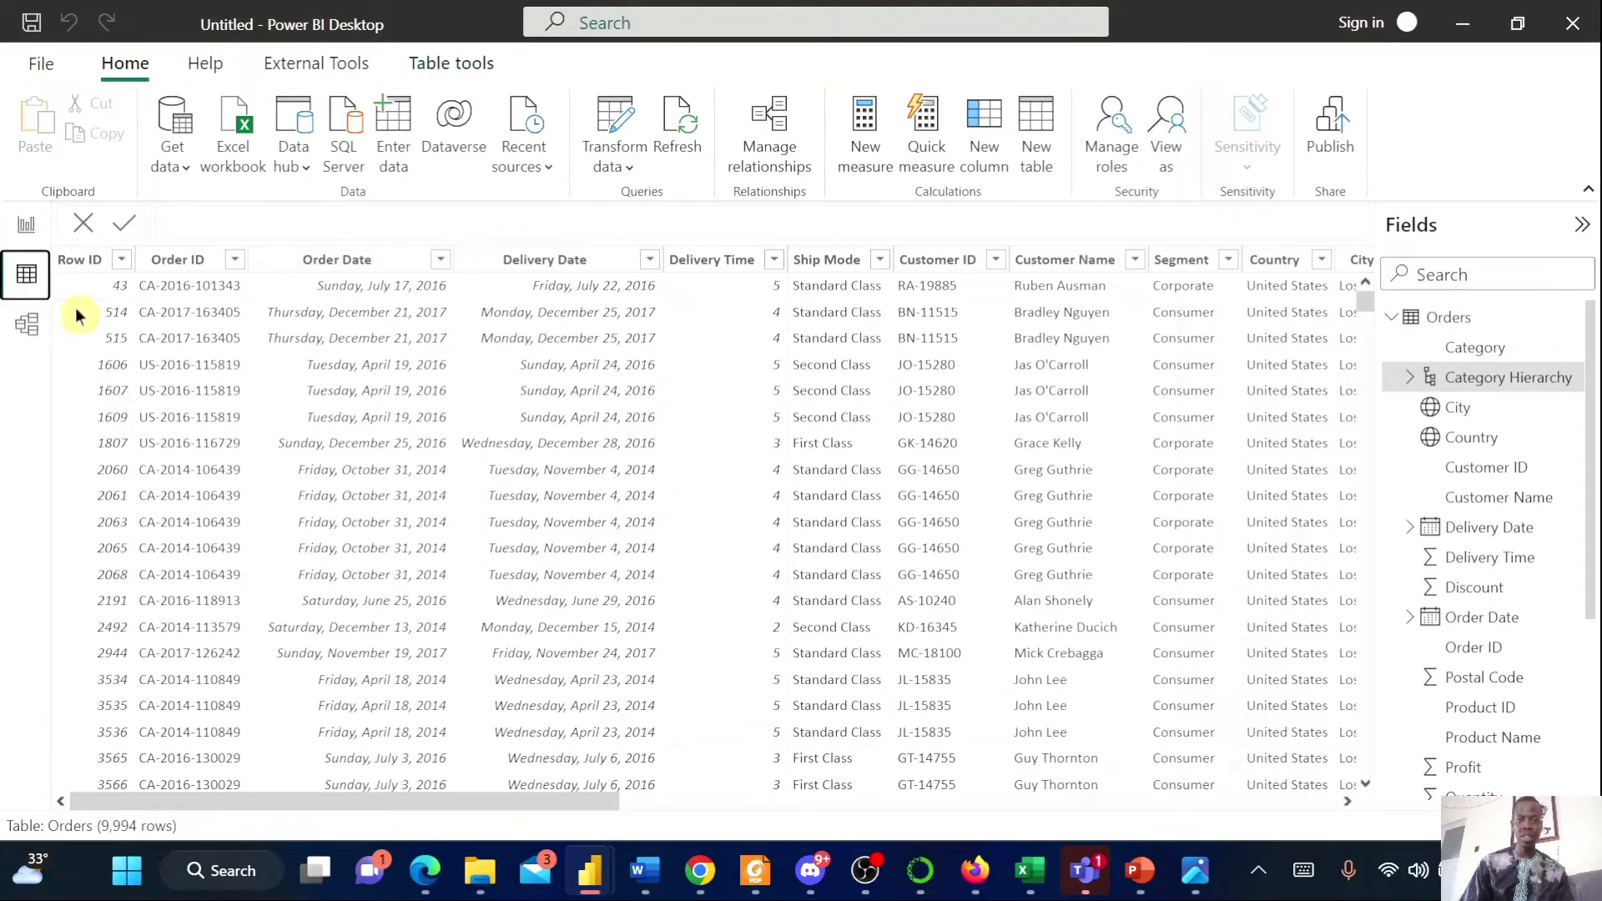
pyautogui.moveTo(317, 803); pyautogui.dragTo(1213, 872)
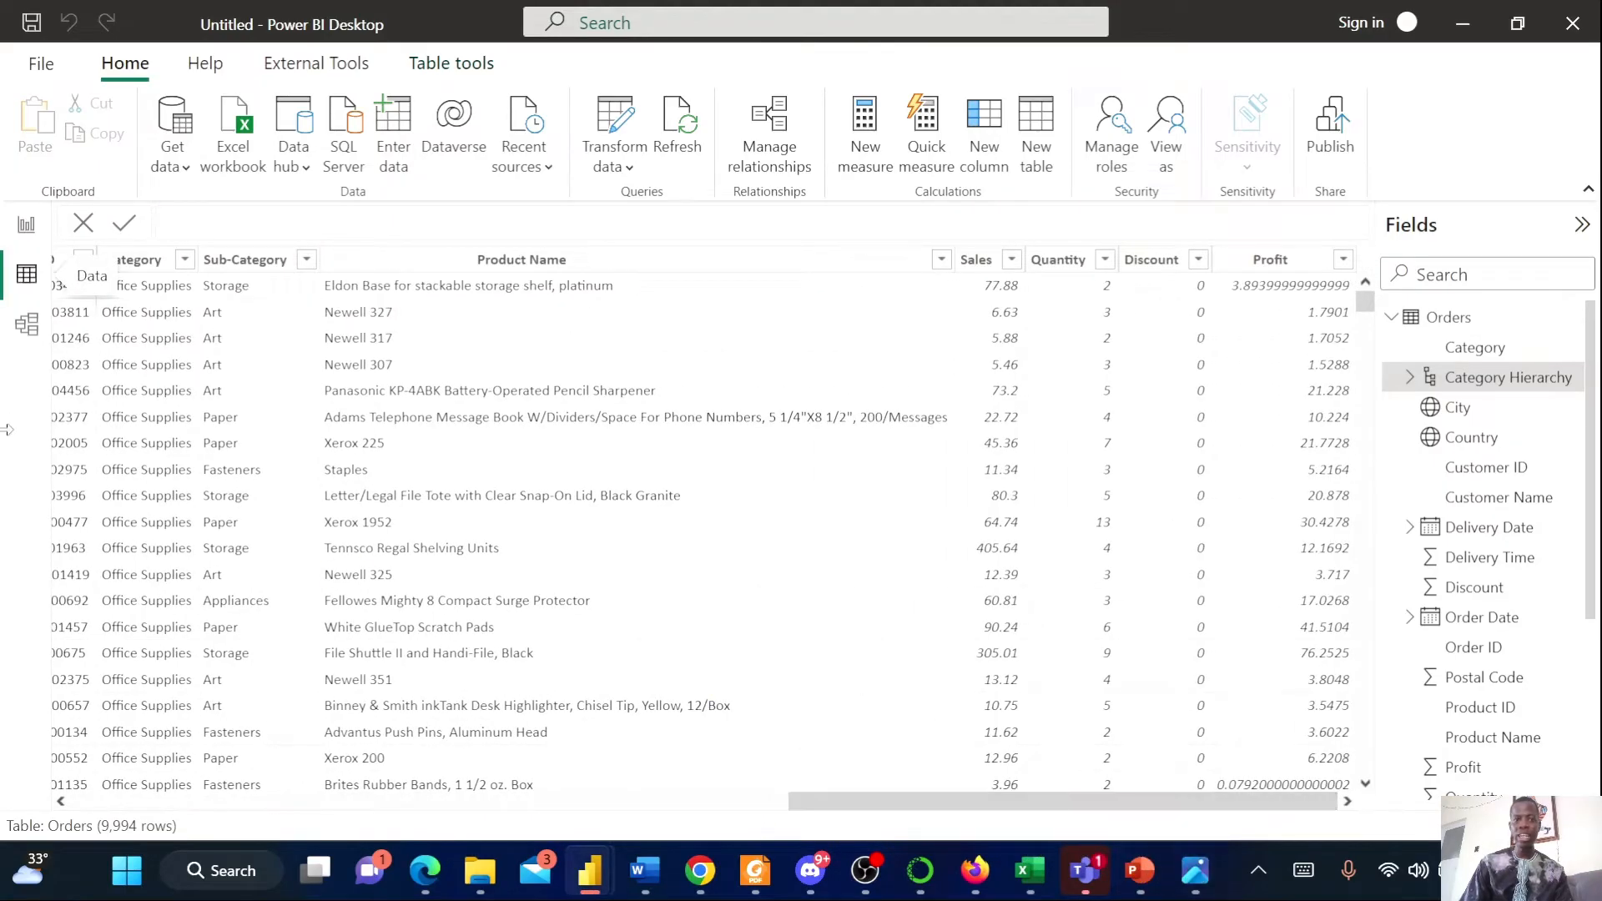
pyautogui.click(972, 264)
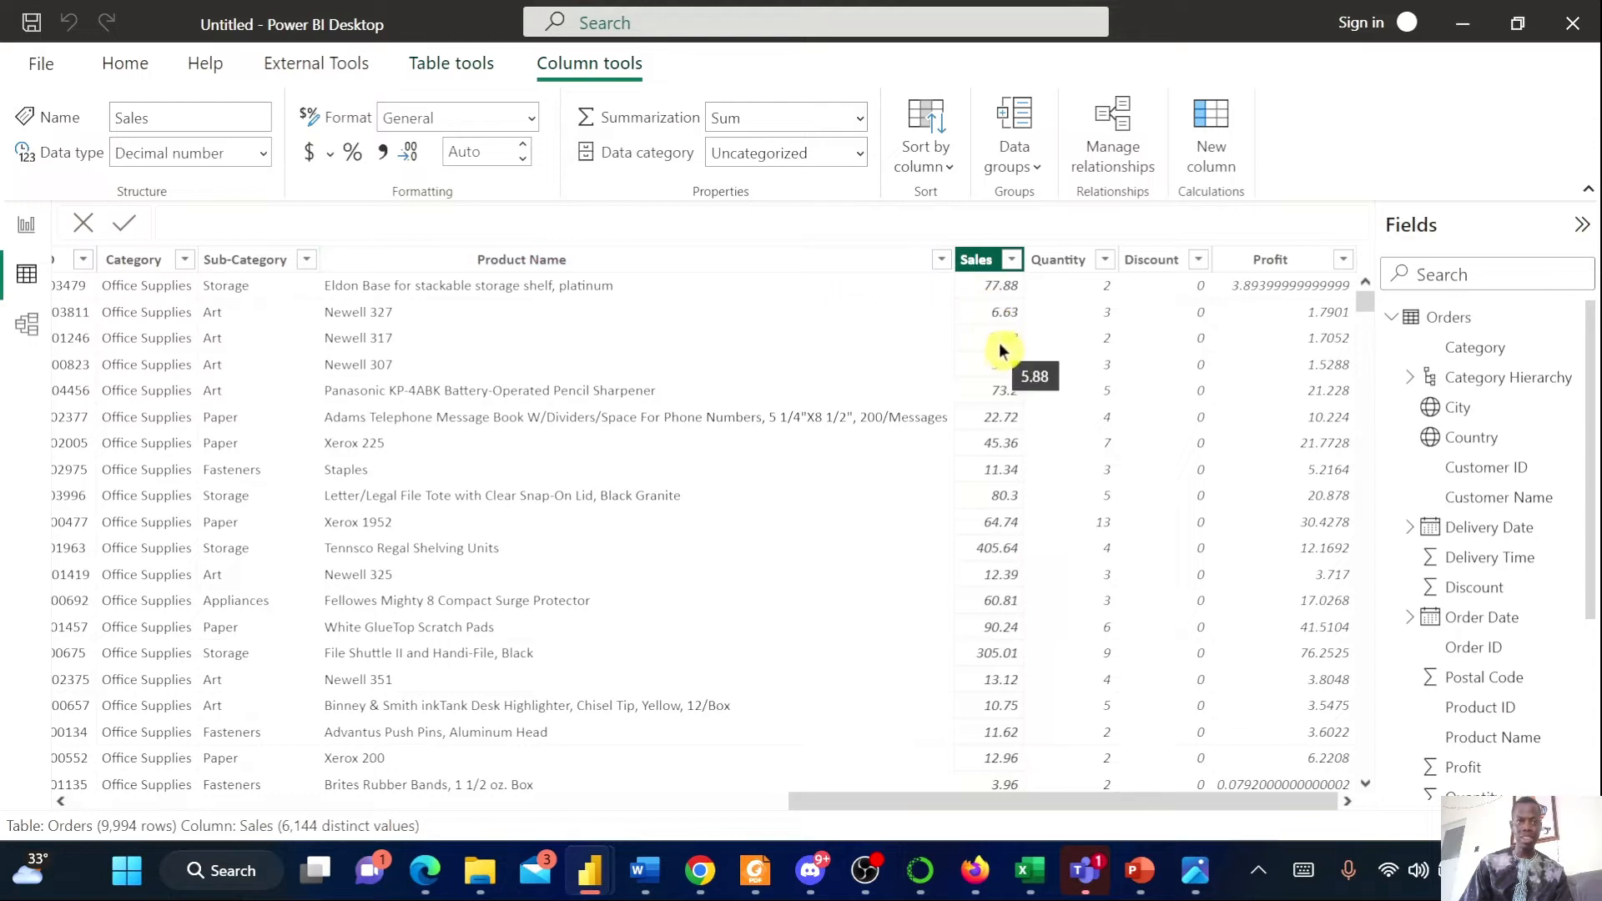
pyautogui.click(518, 159)
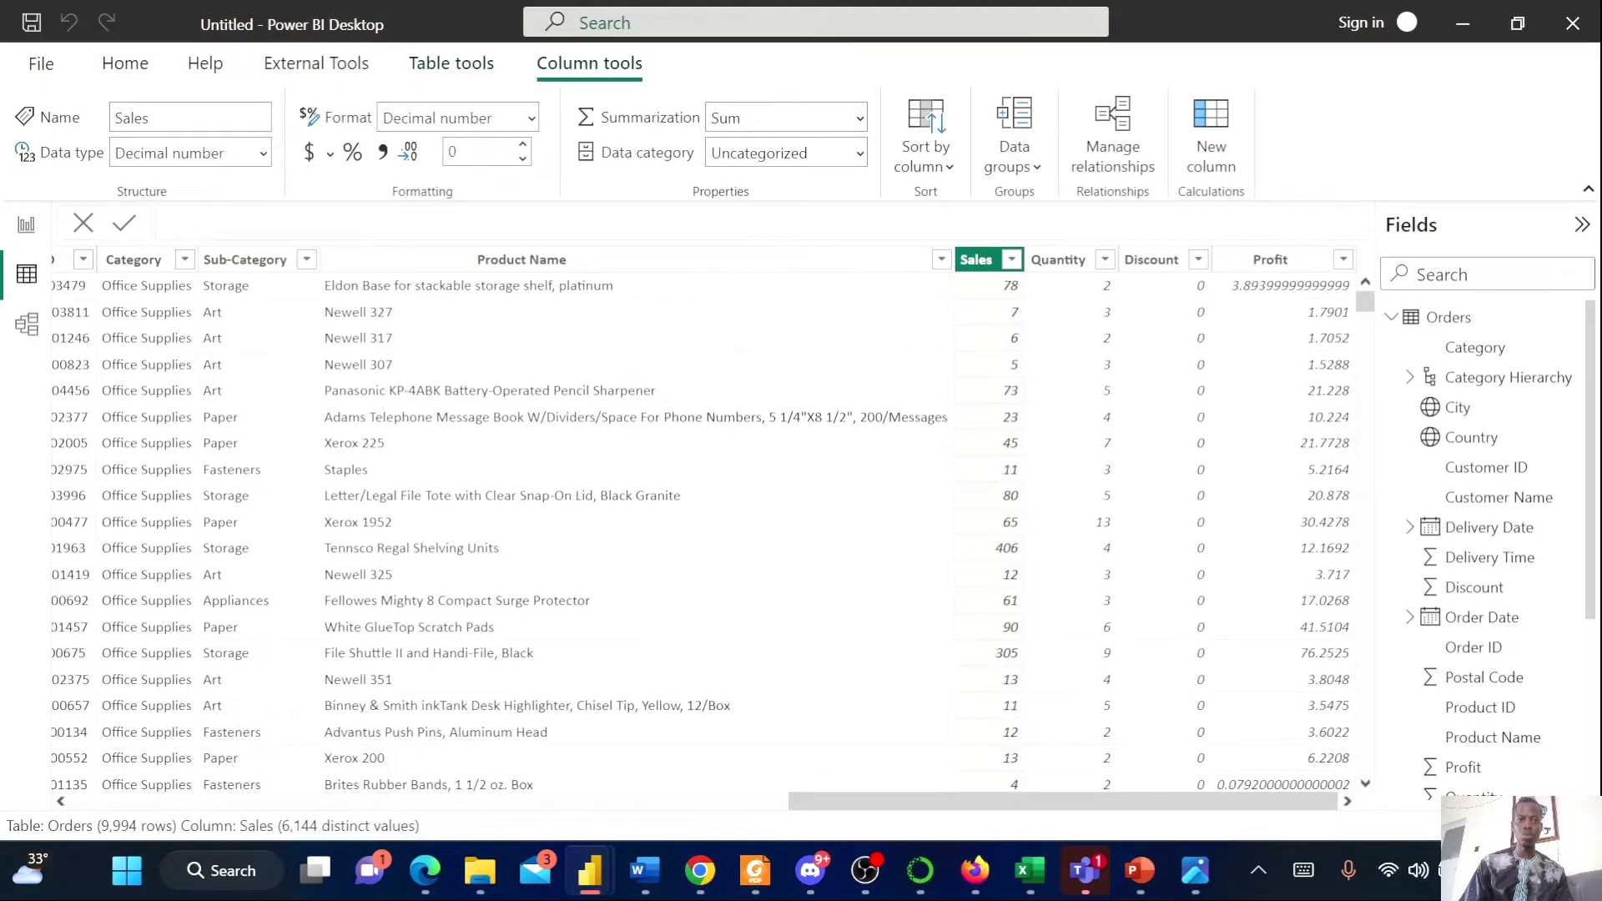
pyautogui.click(522, 146)
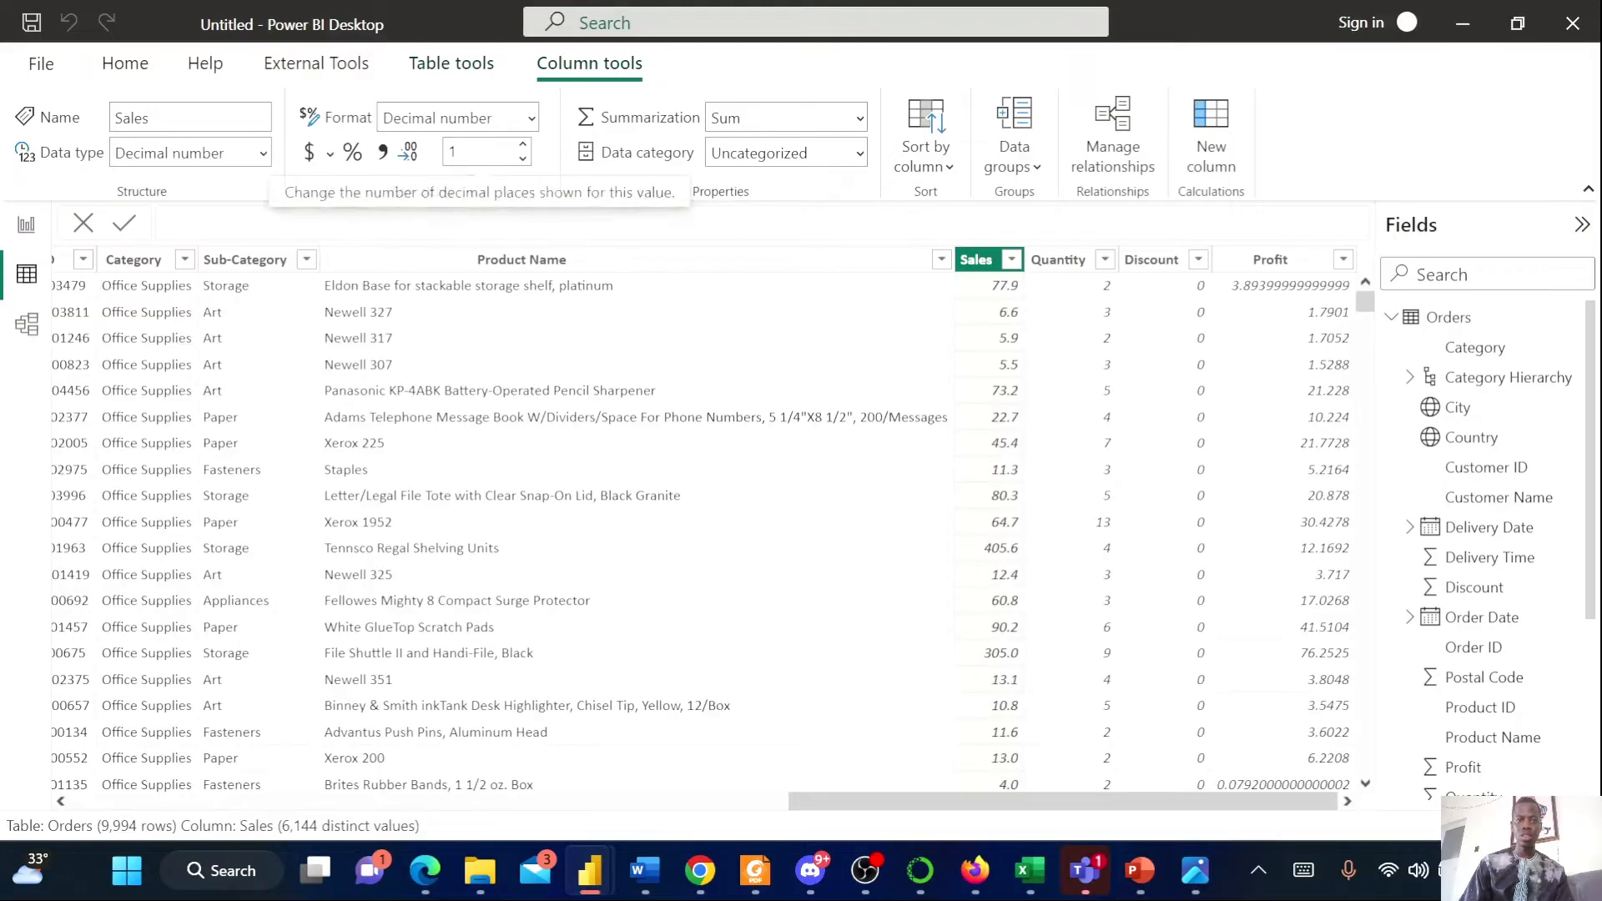
pyautogui.write('2')
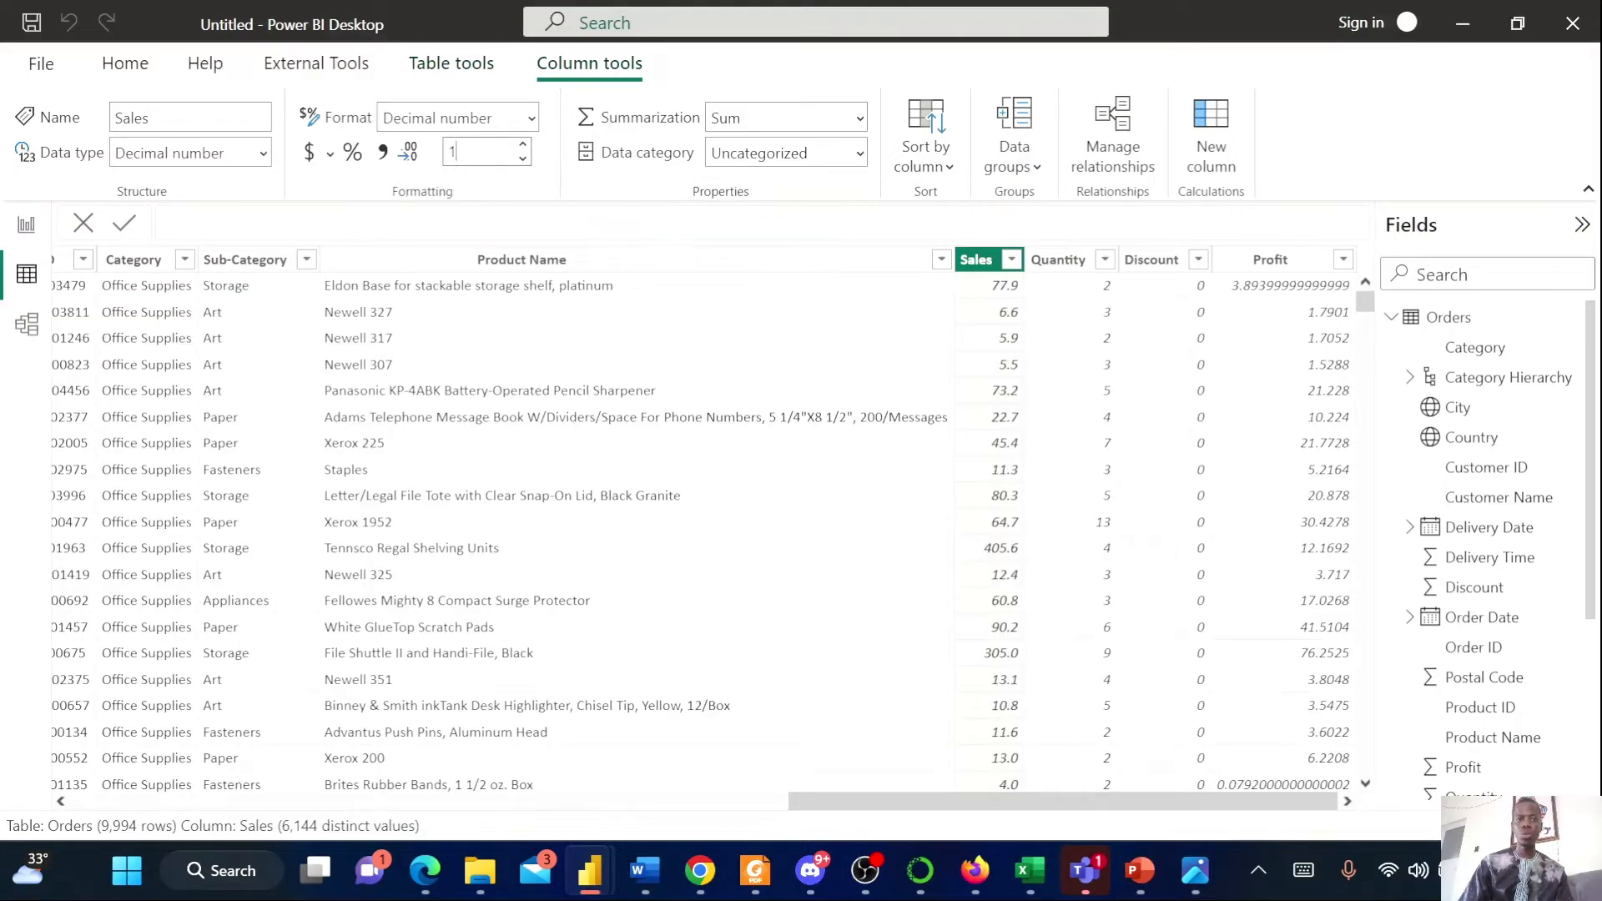
pyautogui.click(1037, 358)
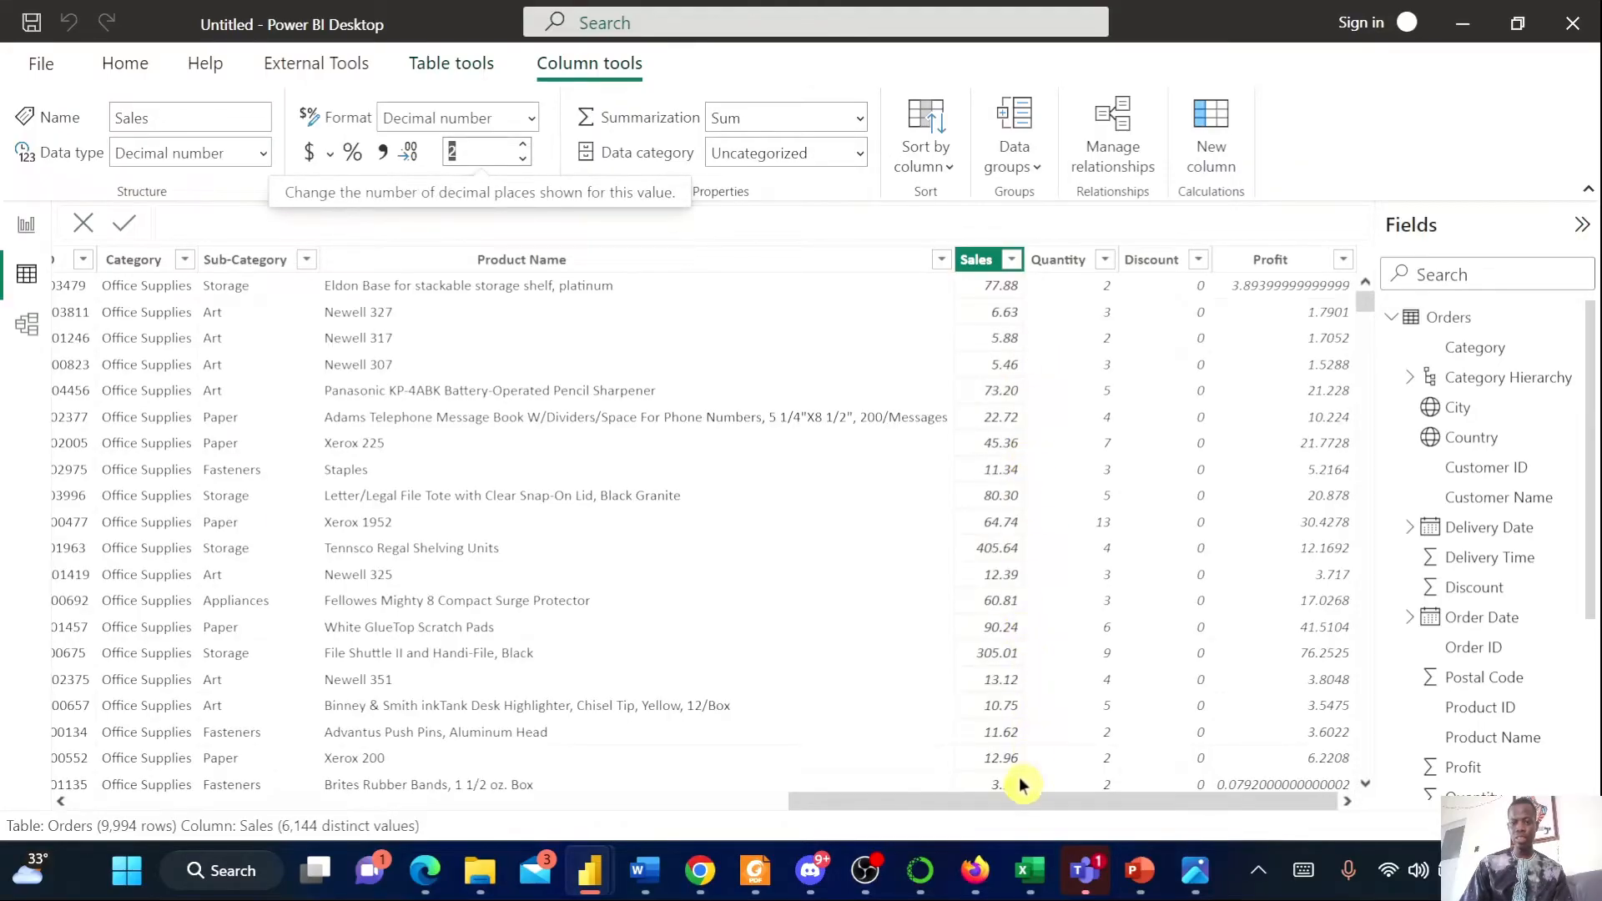
# Set the Profit column to show 2 decimal places
pyautogui.click(1269, 259)
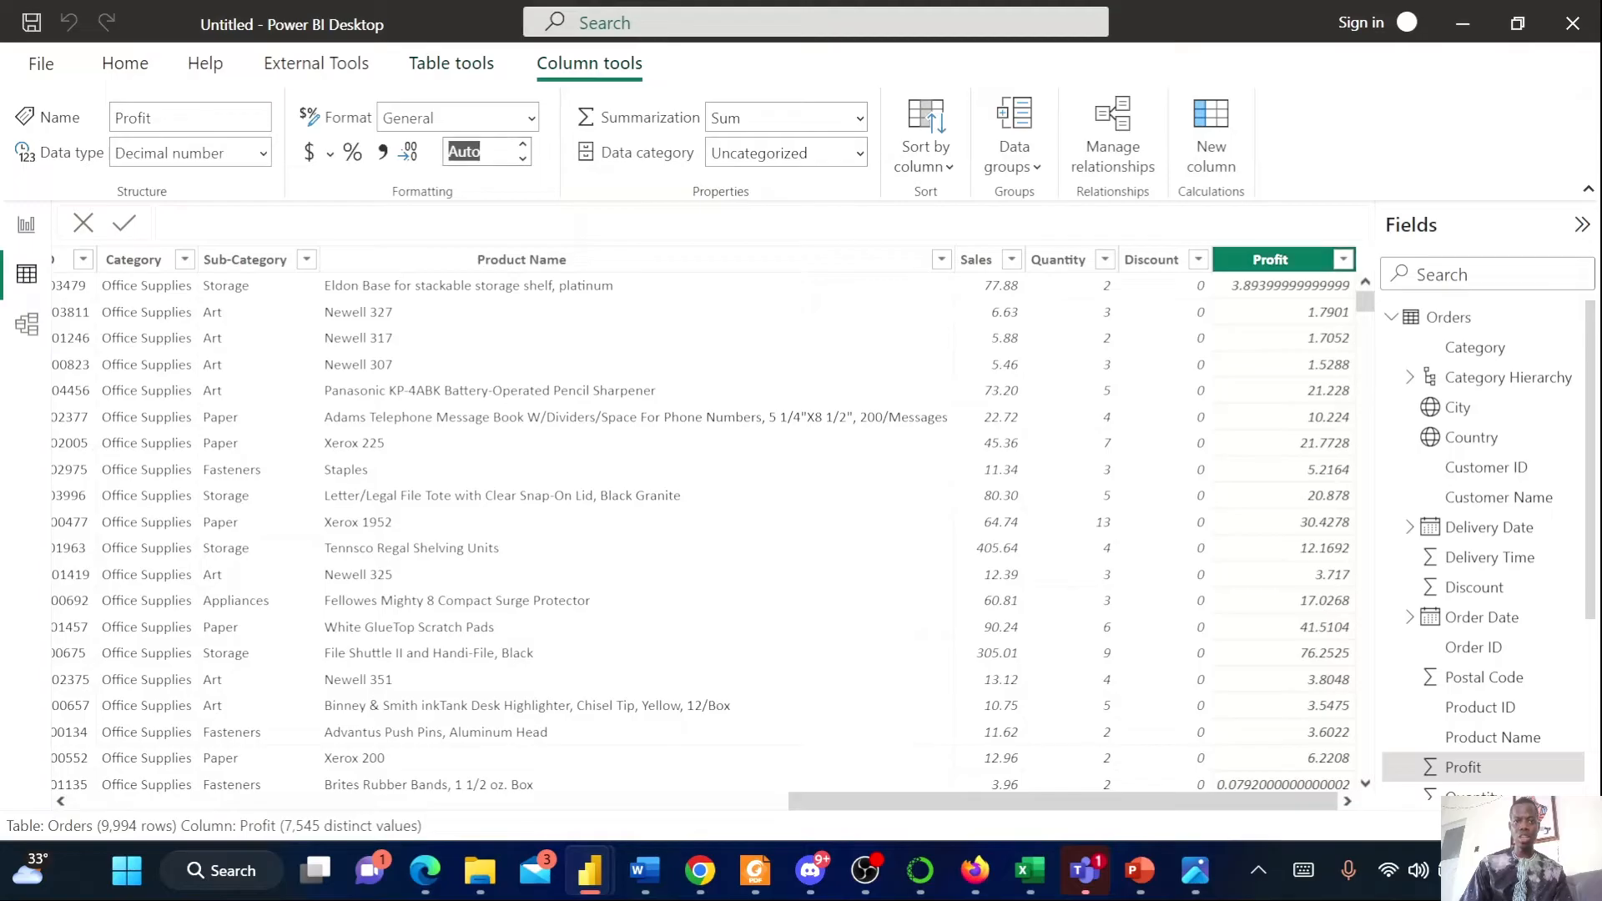
pyautogui.click(468, 151)
pyautogui.hotkey('ctrl', 'a')
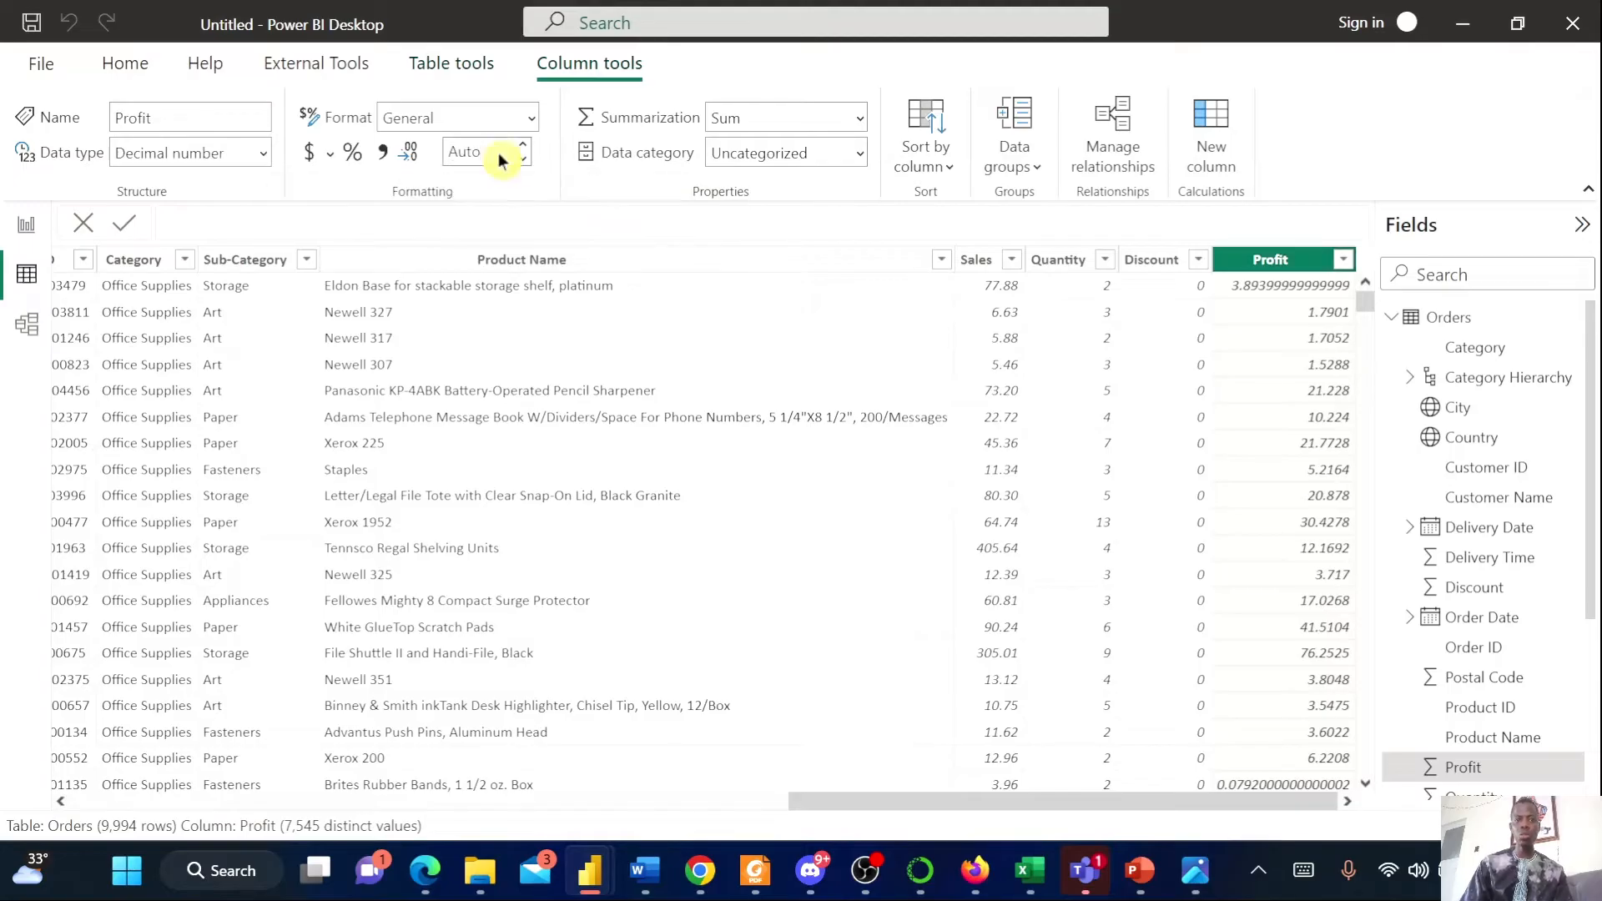
pyautogui.write('2')
pyautogui.press('Return')
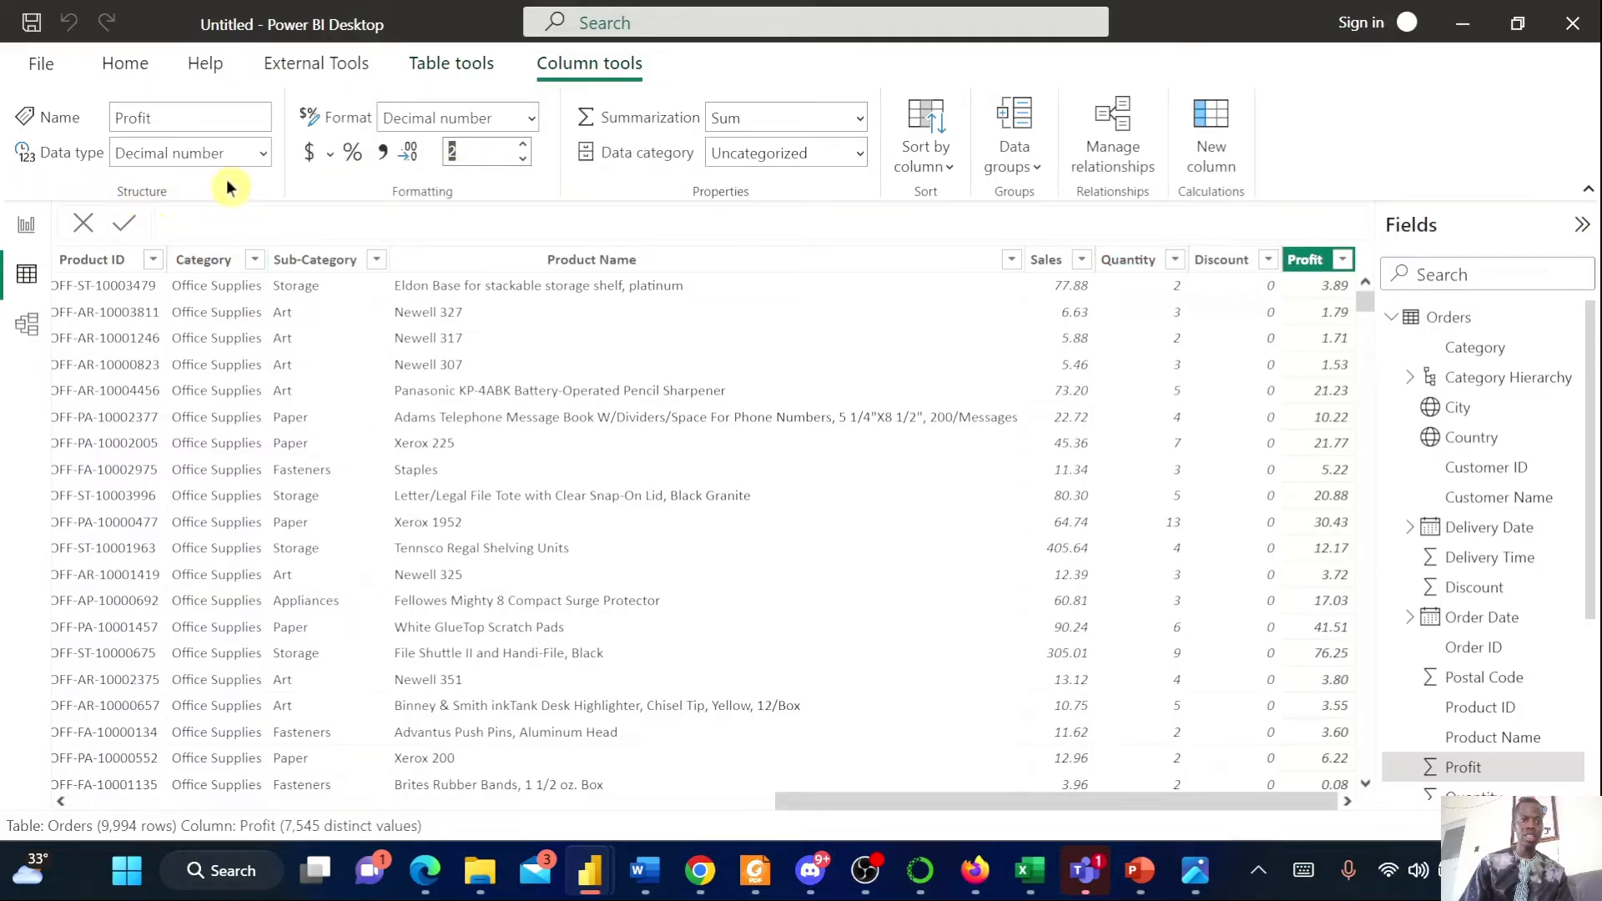
# Change the Profit column's format to Currency
pyautogui.click(262, 154)
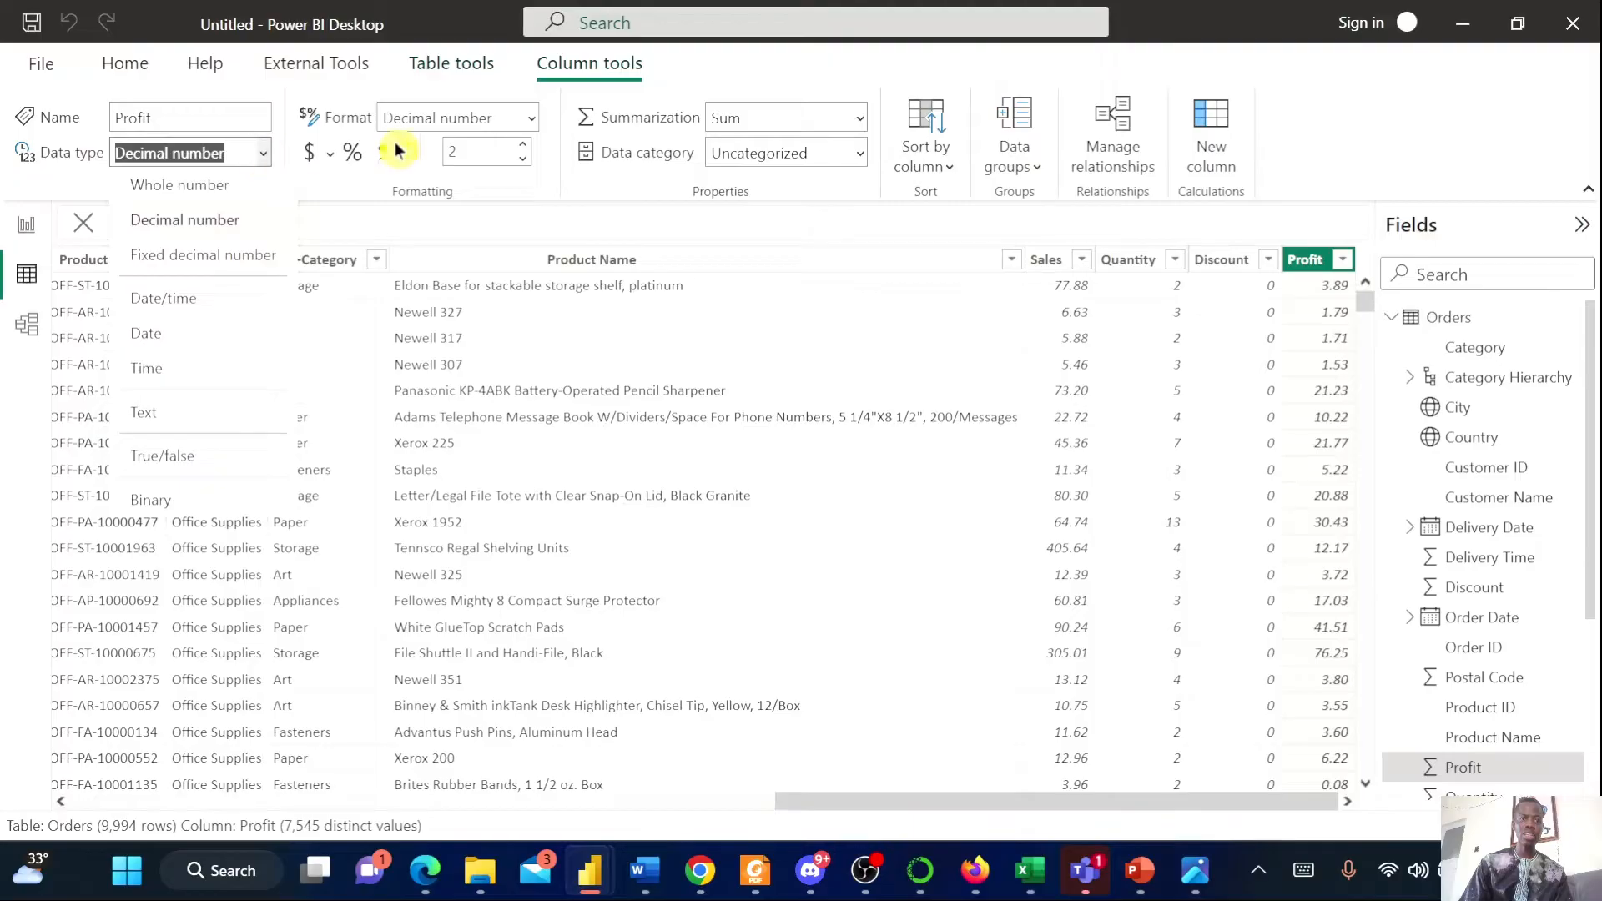
pyautogui.click(534, 125)
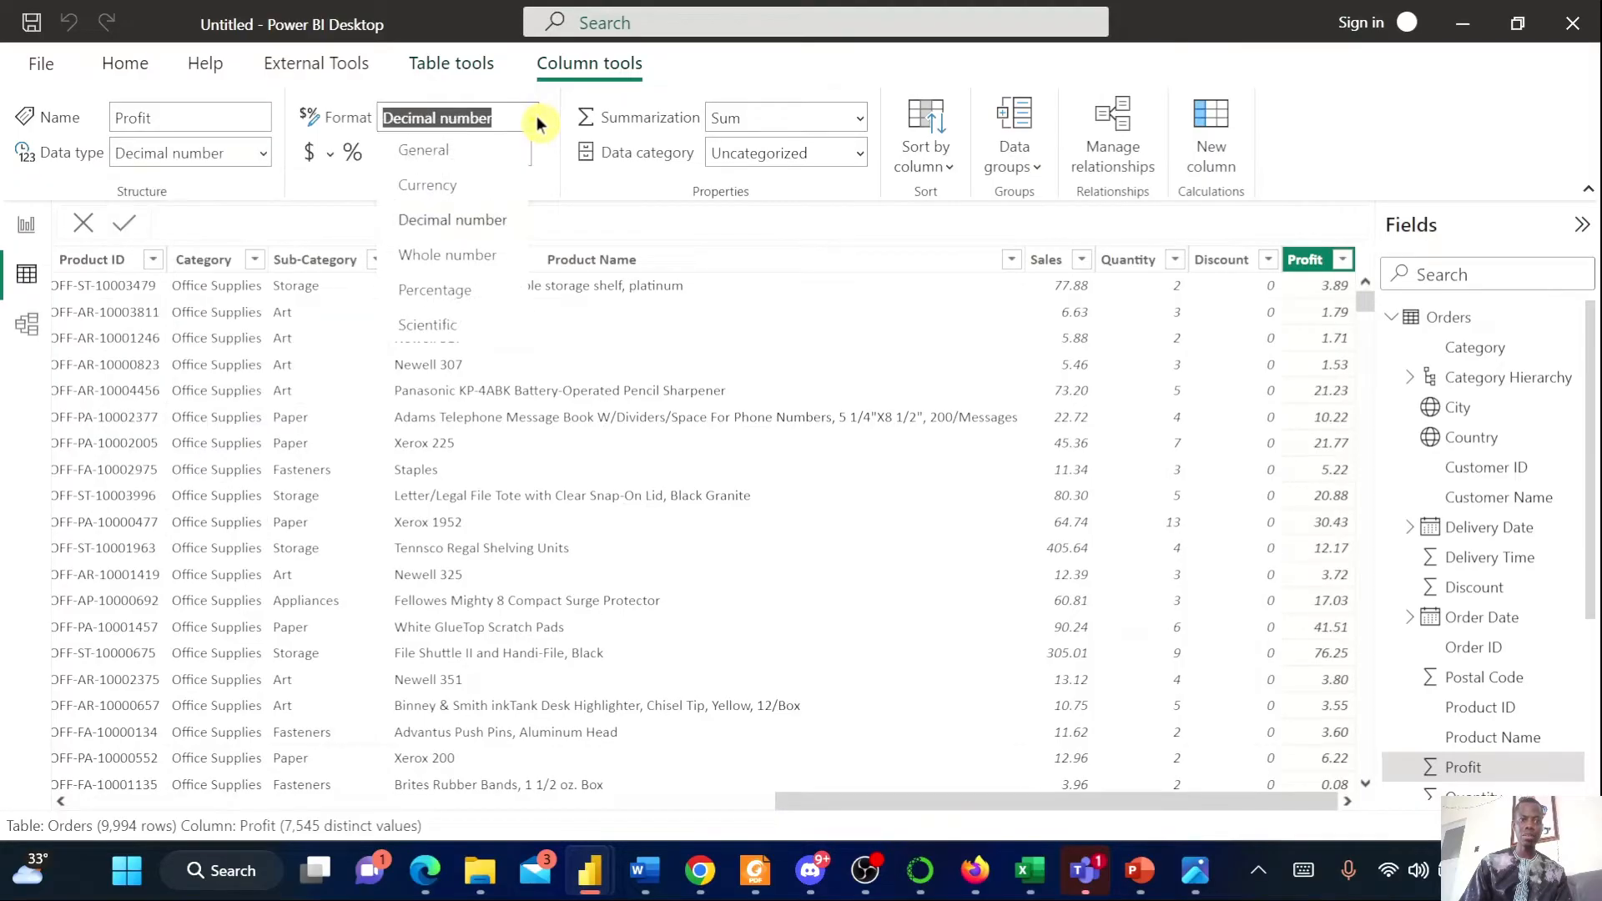
pyautogui.click(455, 187)
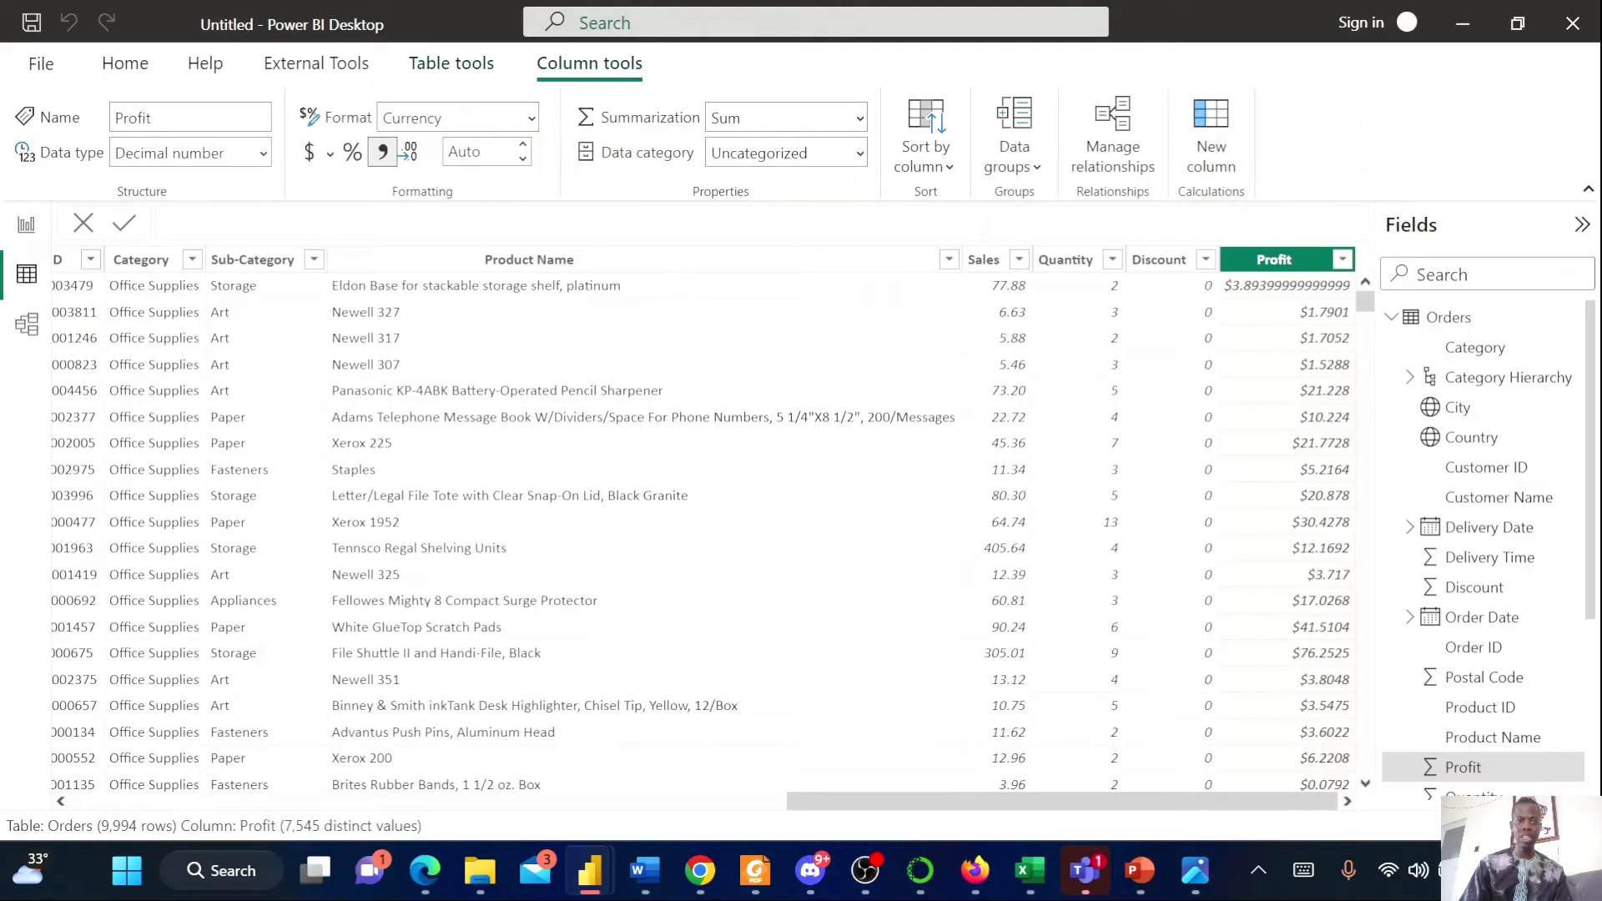
# Show Profit with 2 decimal places, and format the Sales column as Currency with 2 decimal places
pyautogui.click(524, 145)
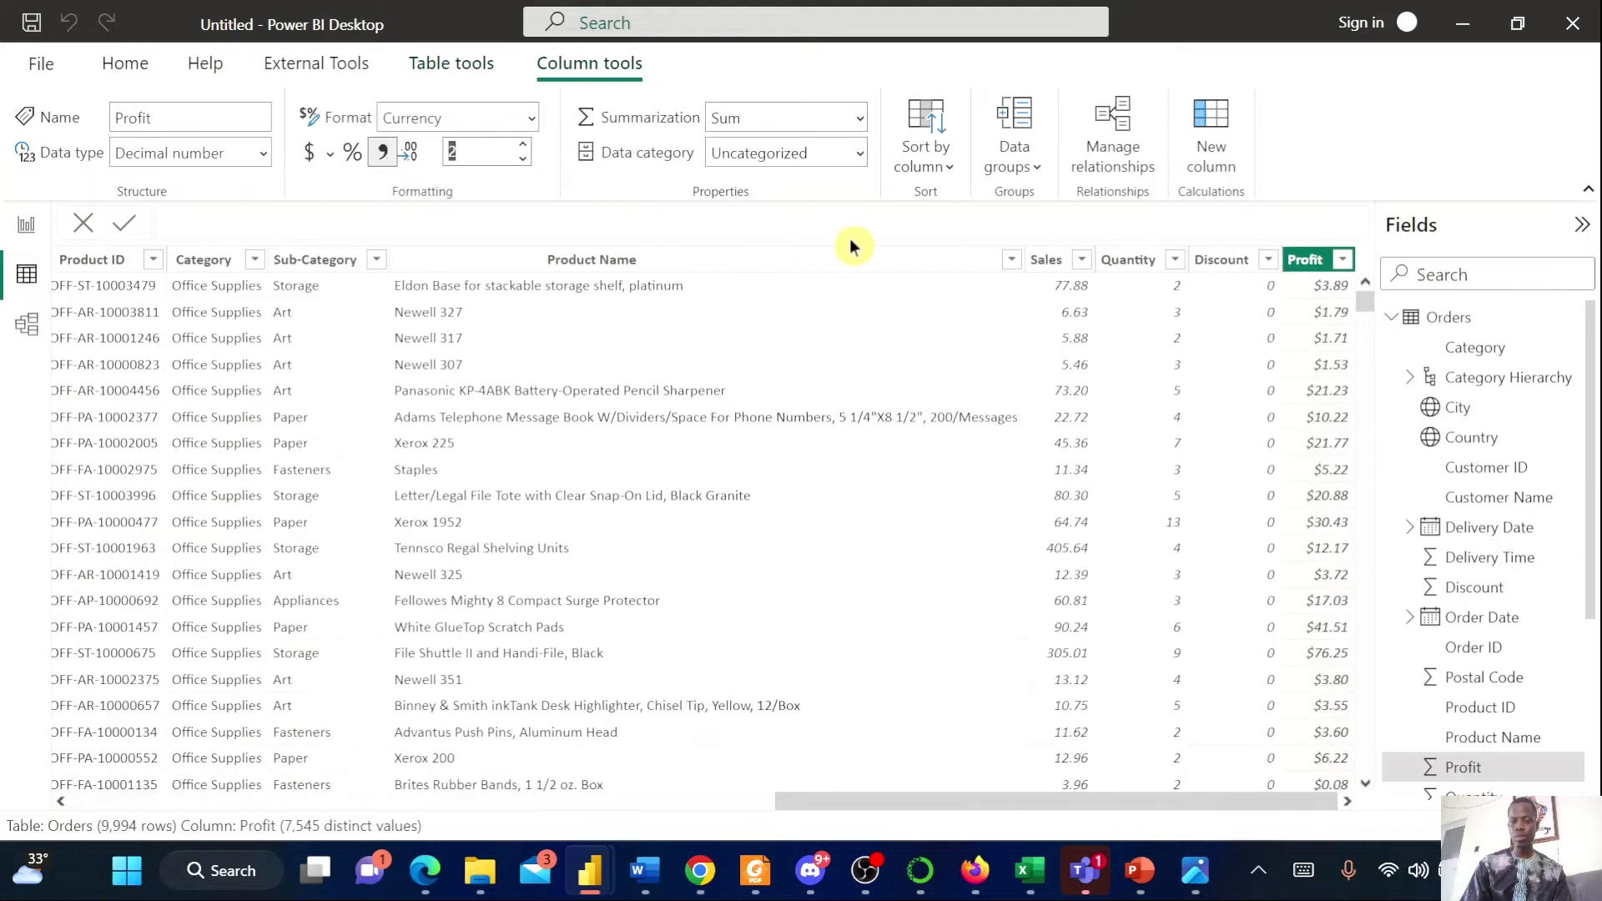
pyautogui.click(1046, 264)
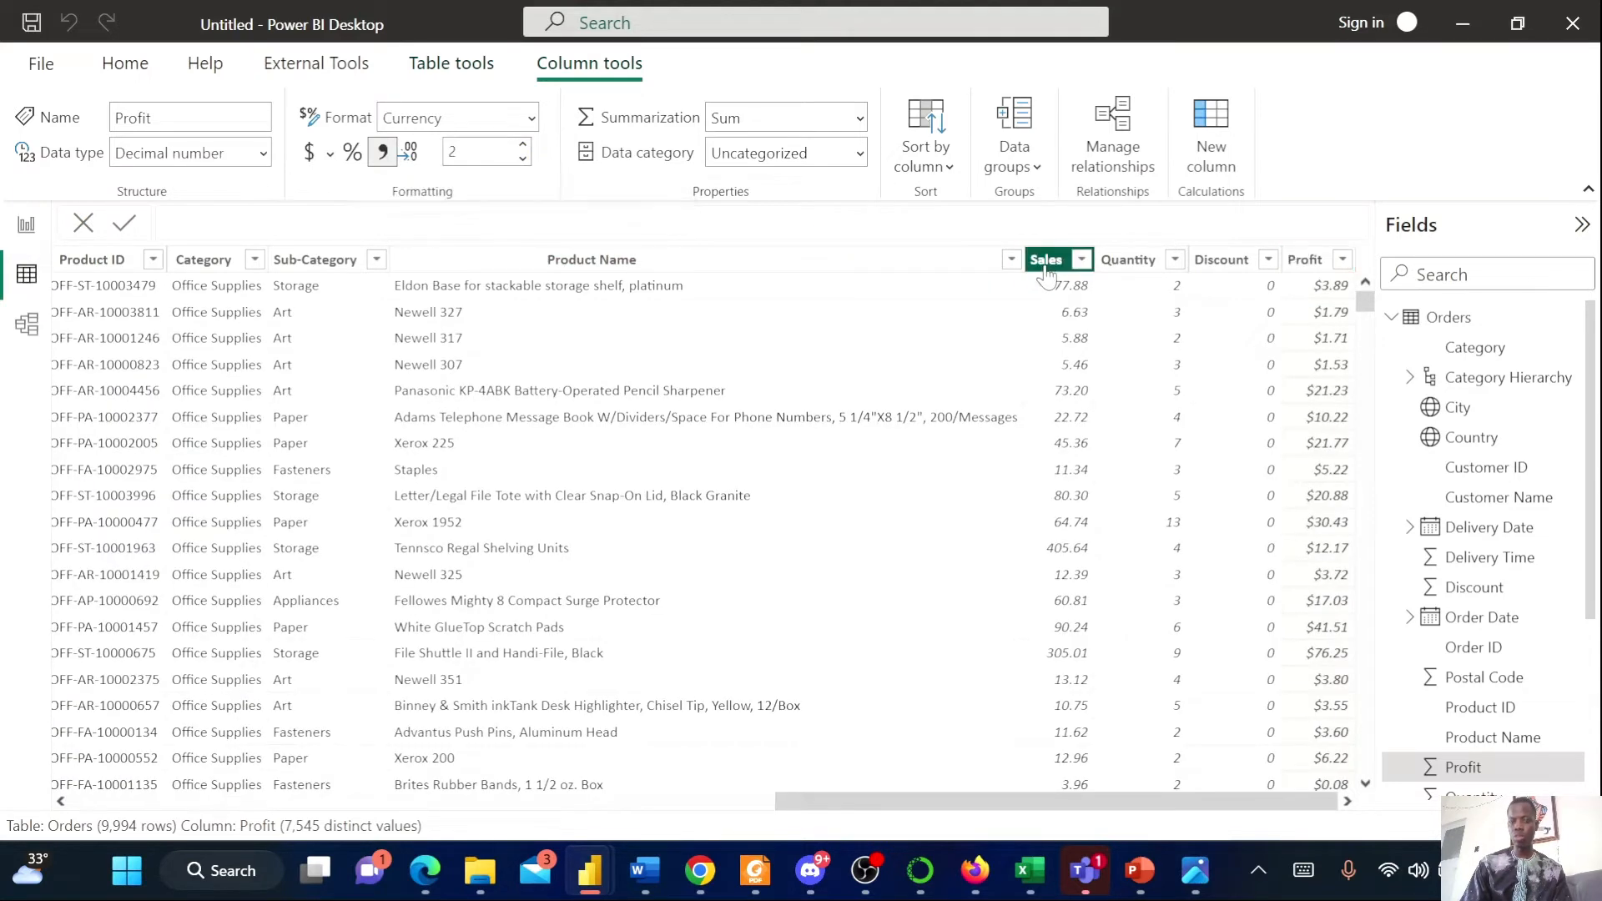
pyautogui.click(528, 121)
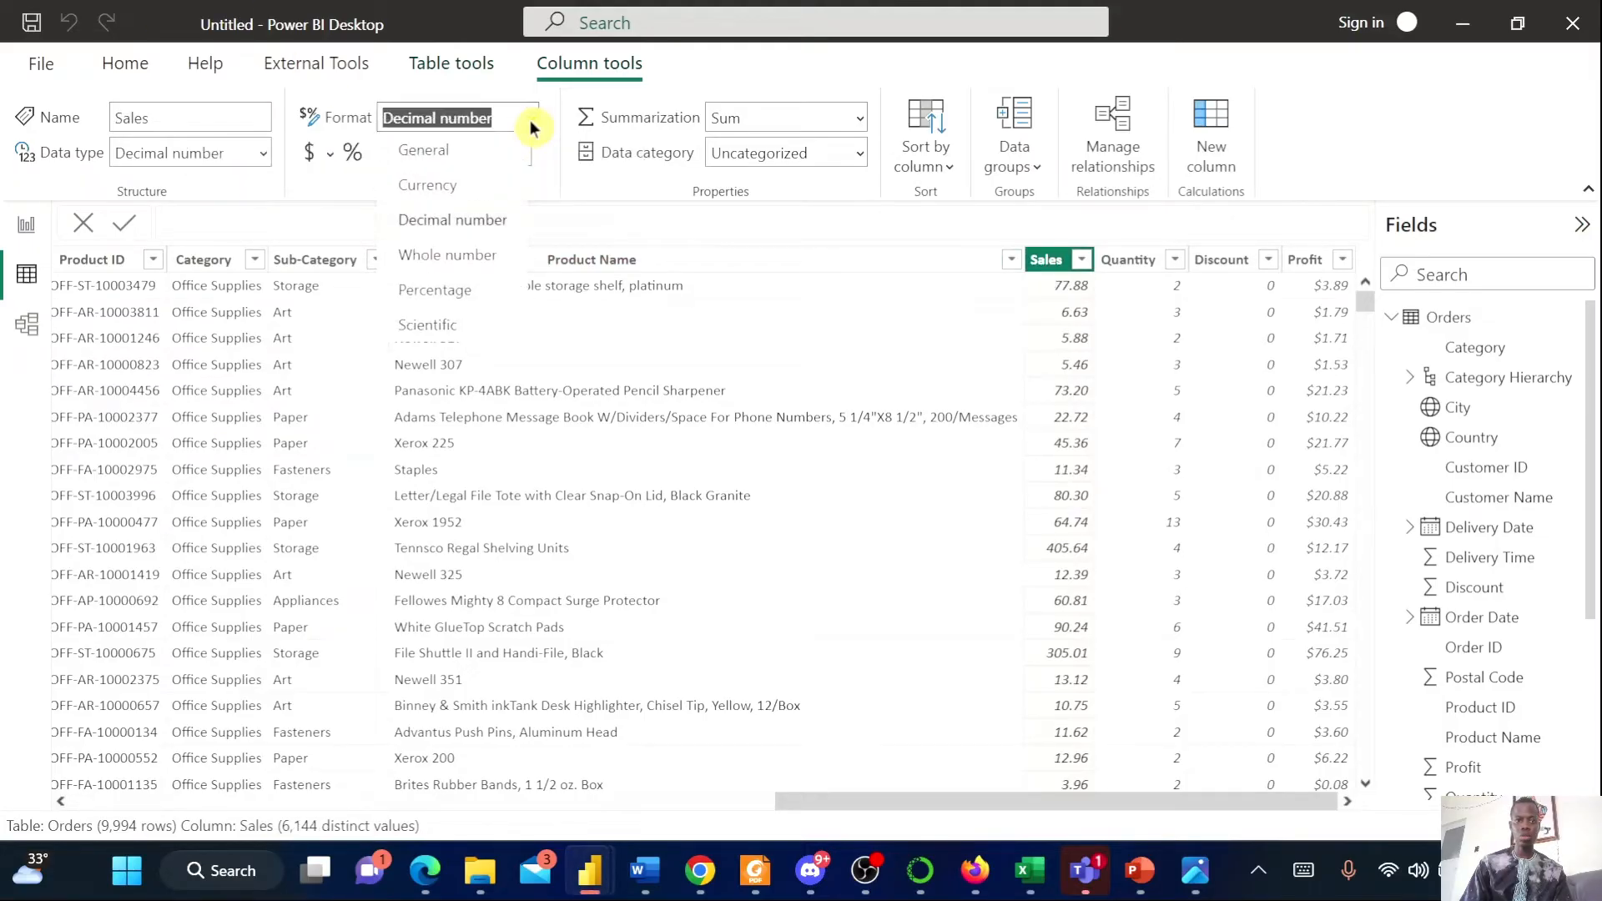
pyautogui.click(482, 192)
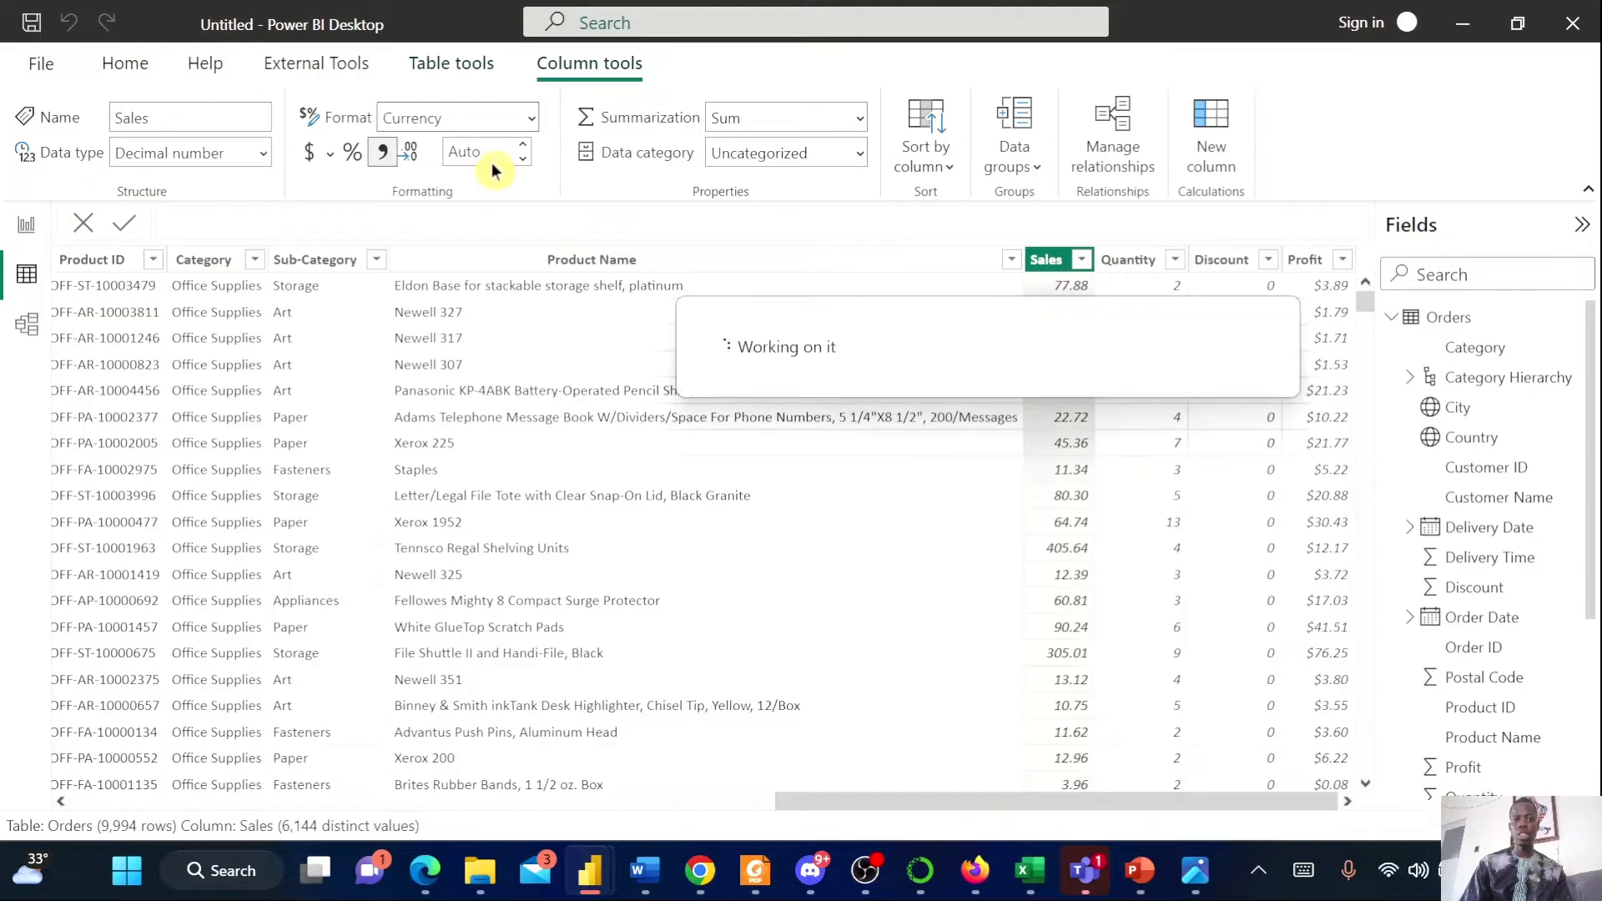
pyautogui.click(491, 154)
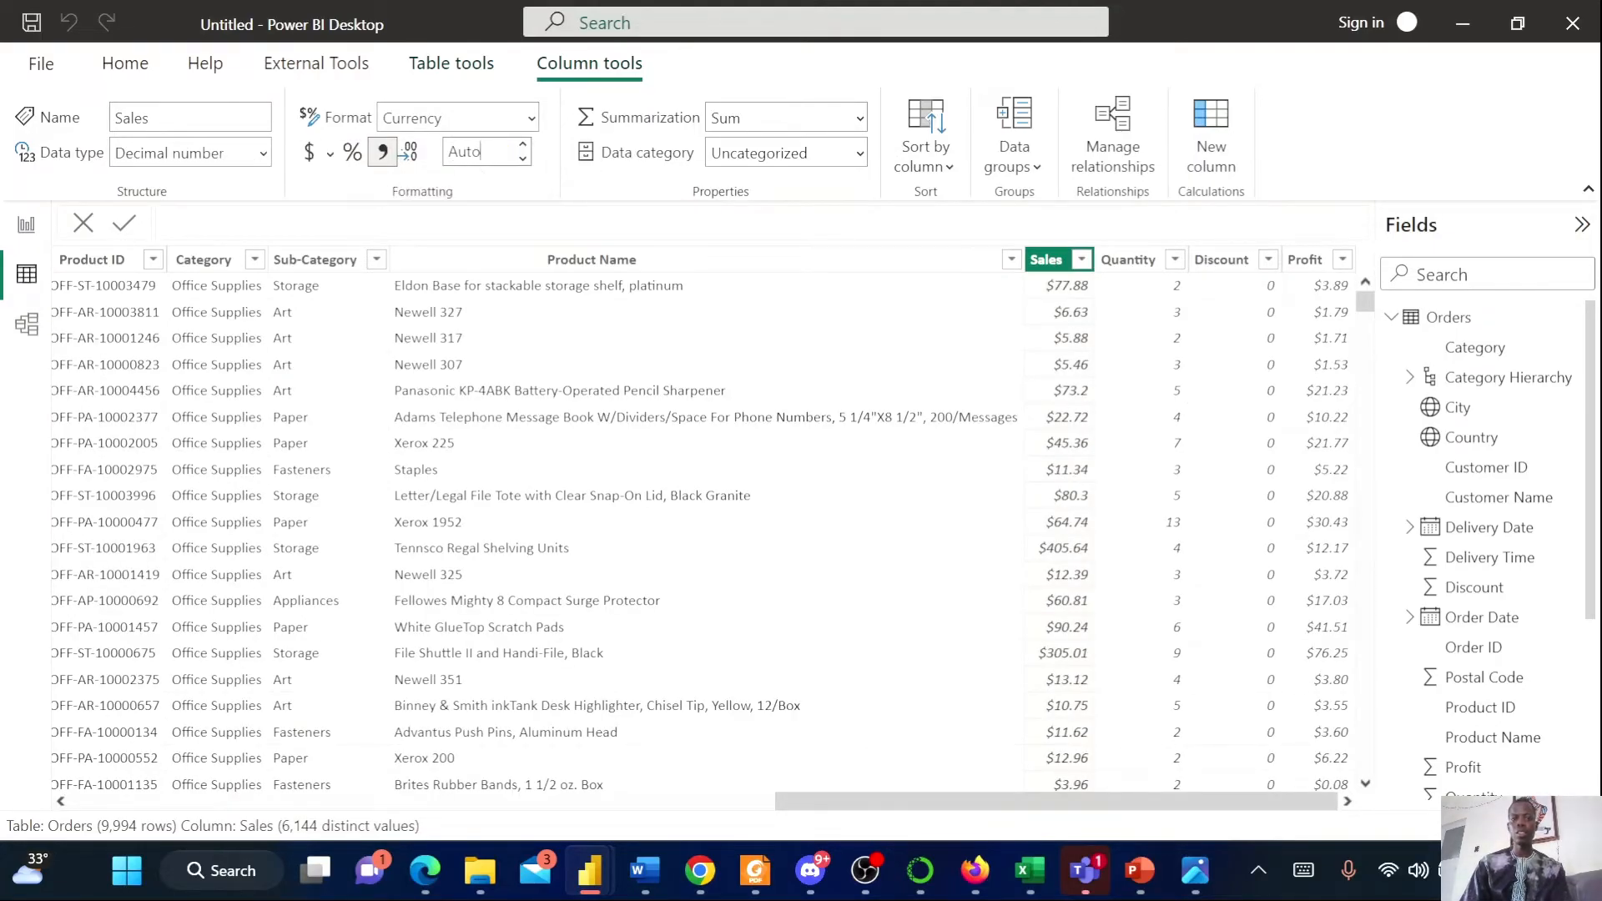
pyautogui.write('2')
pyautogui.press('Return')
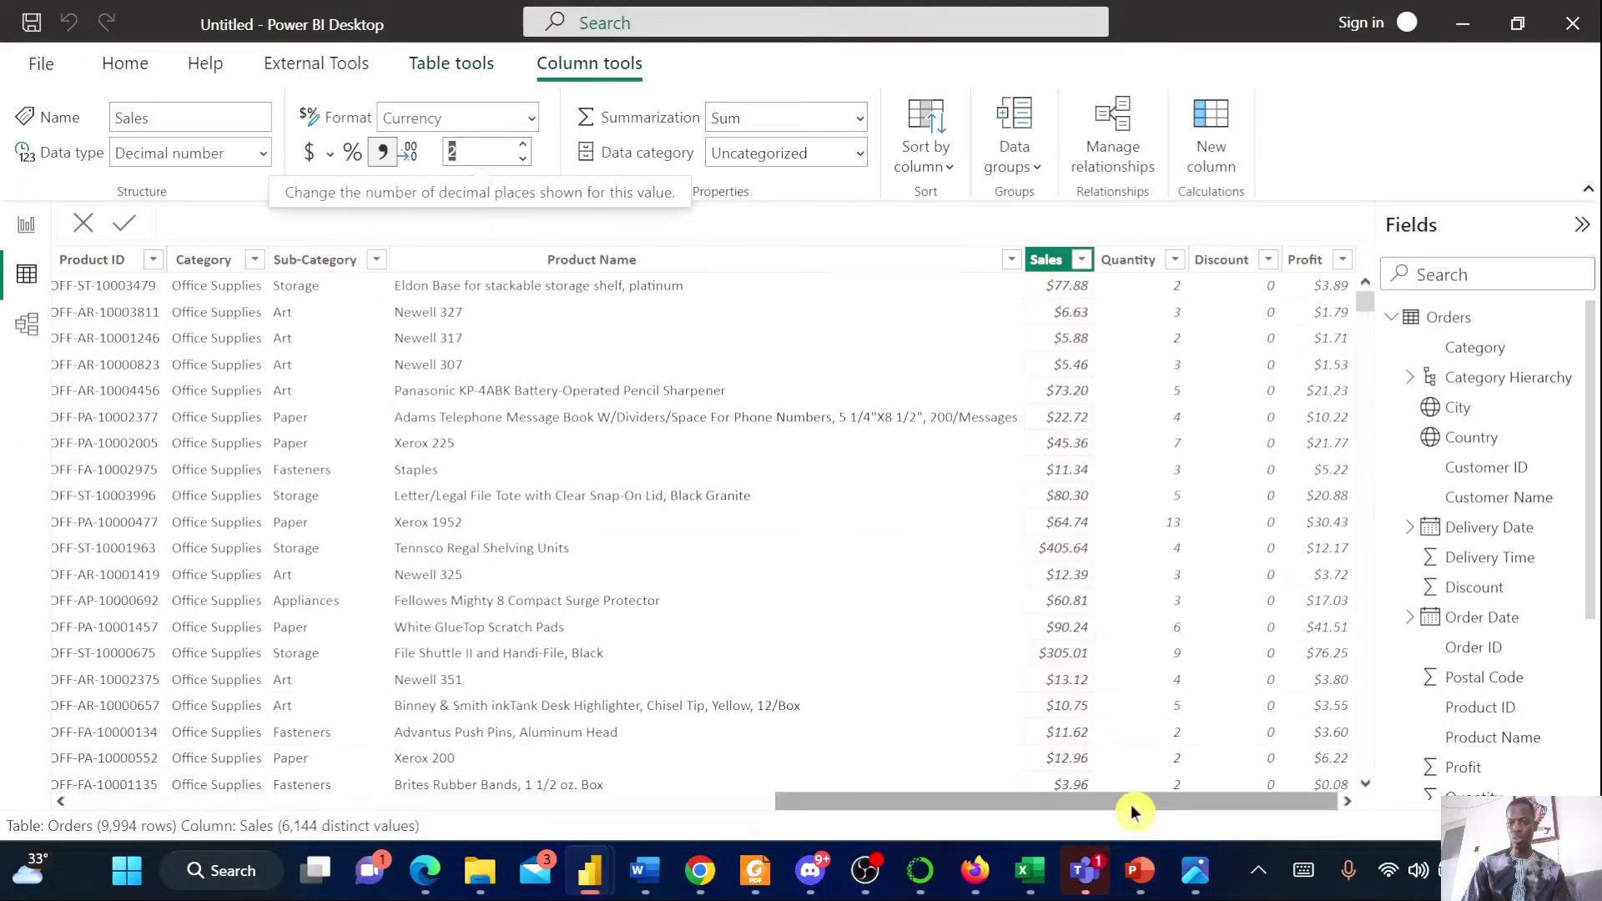
# Open the Power Query Editor to transform the Orders data
pyautogui.moveTo(1129, 804); pyautogui.dragTo(513, 799)
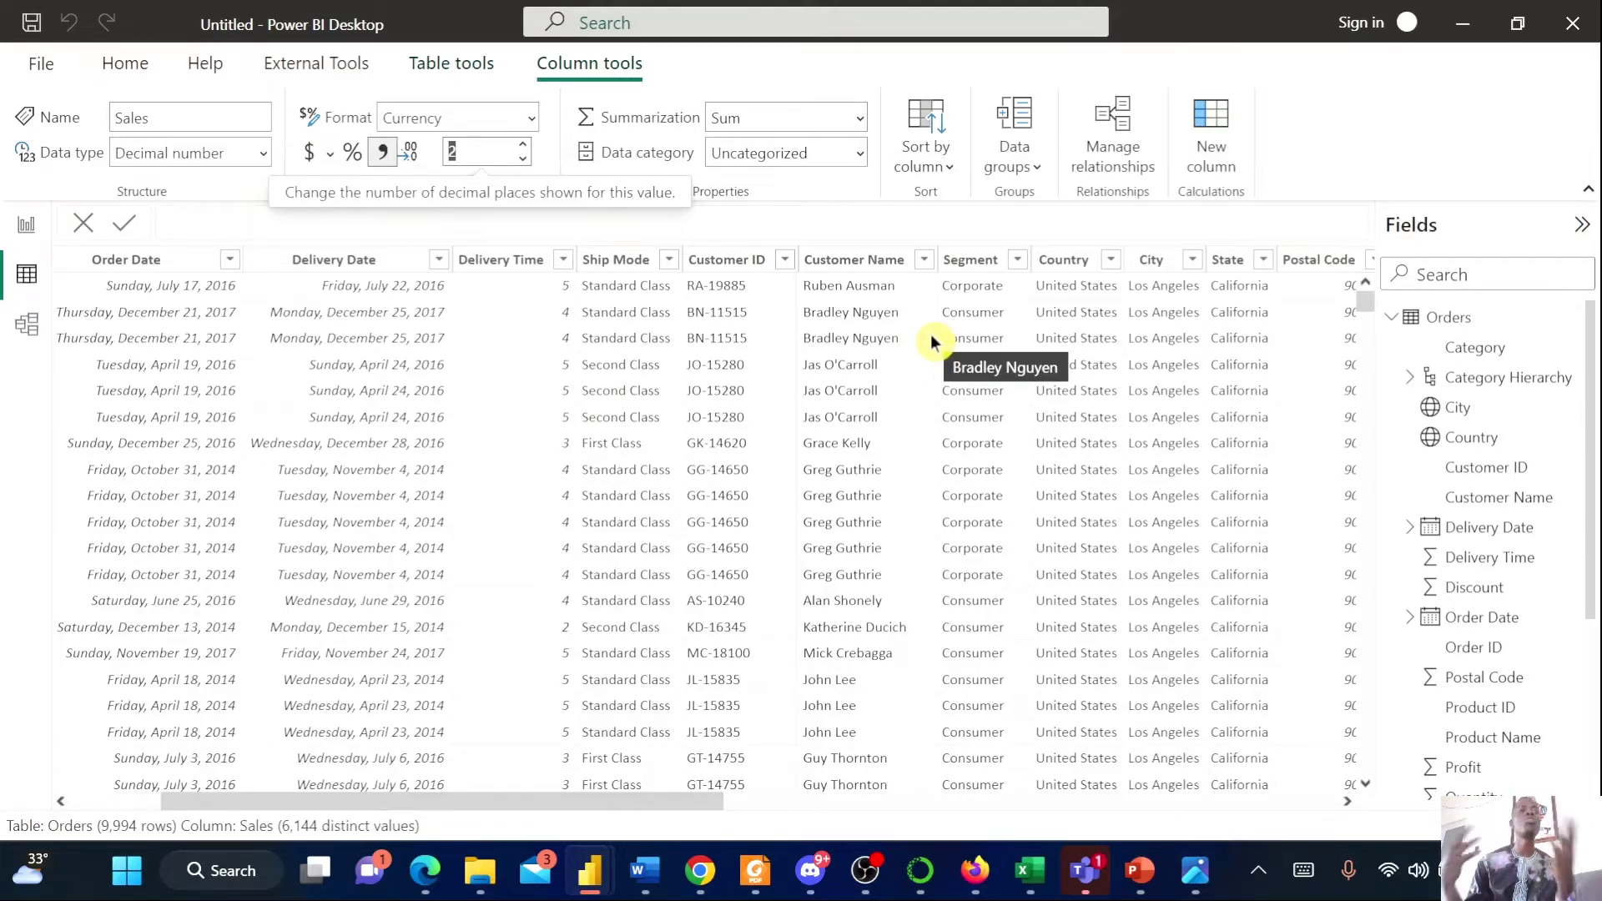
pyautogui.click(136, 269)
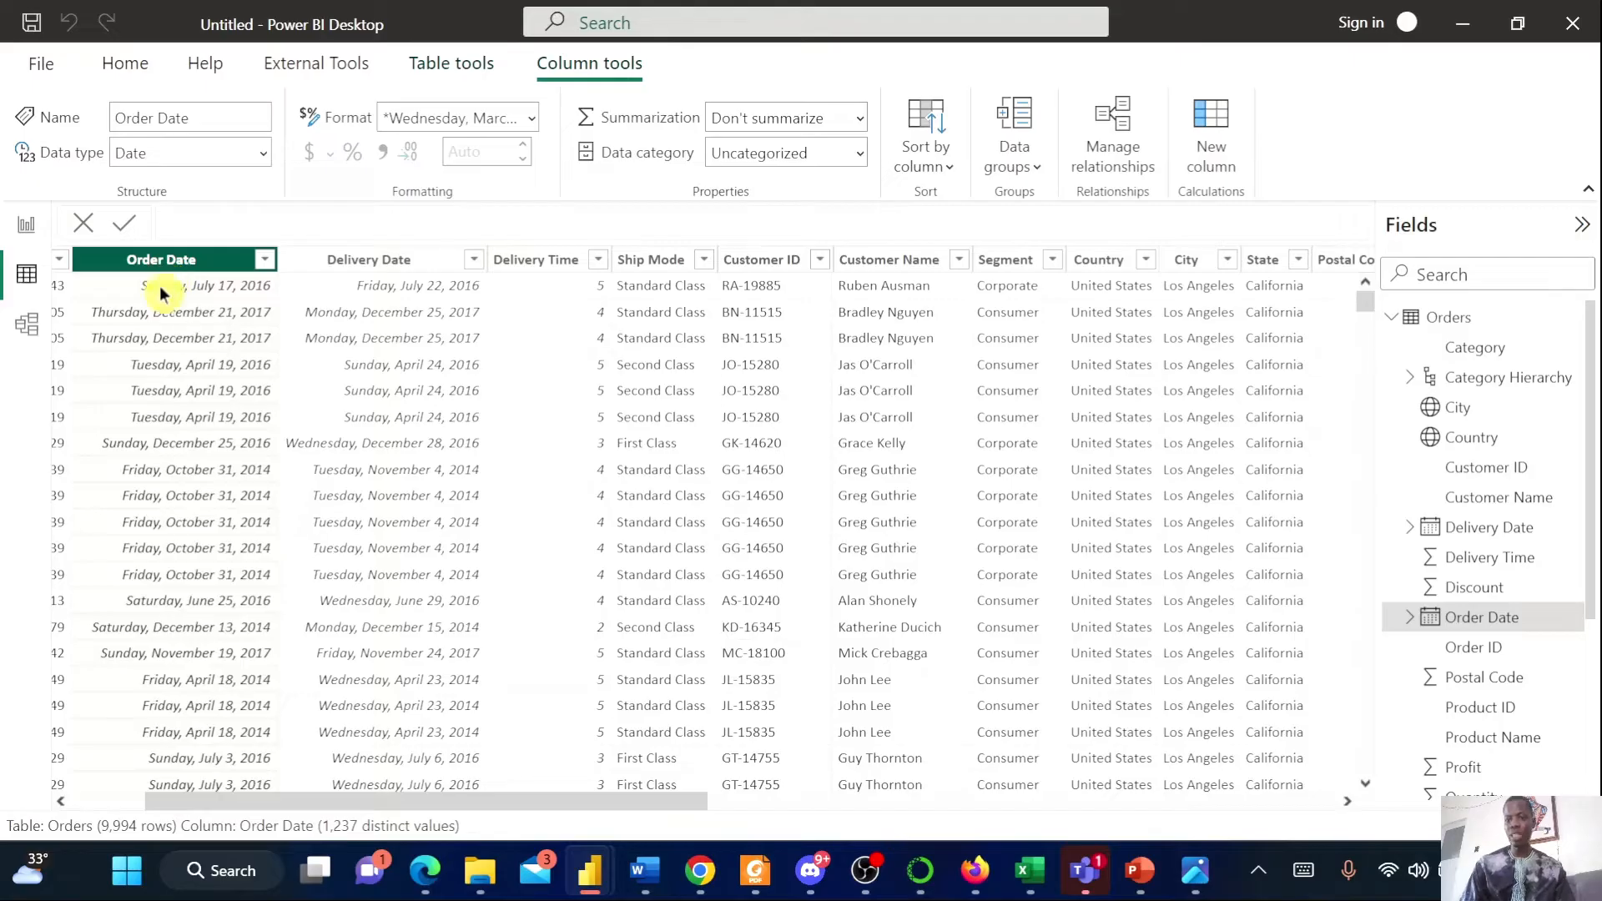
pyautogui.scroll(-3, 1527, 639)
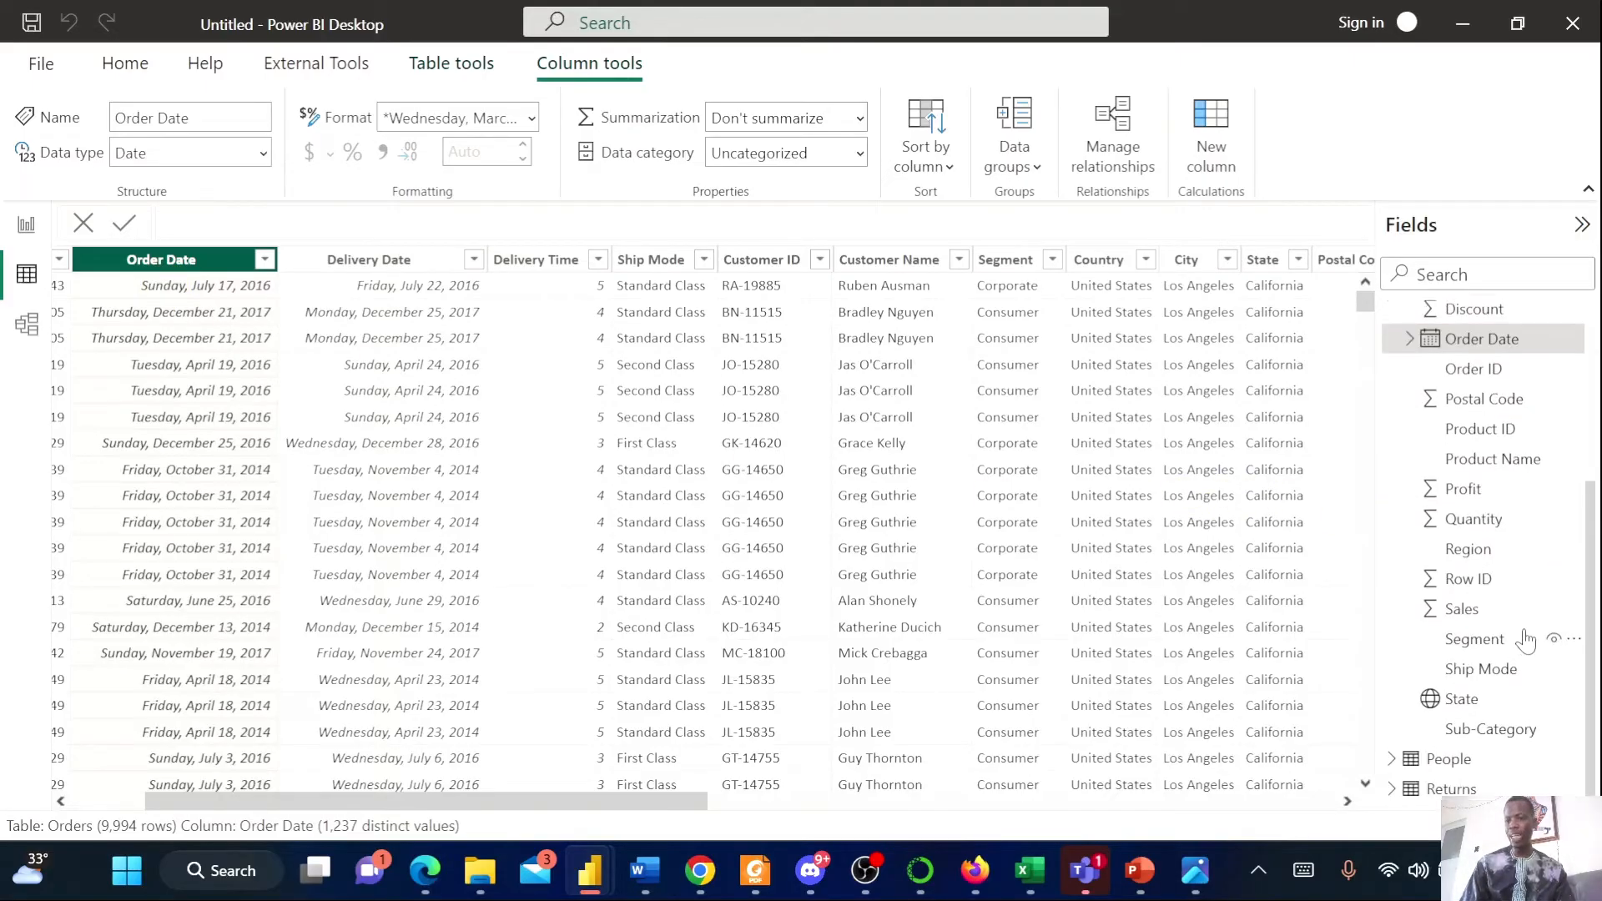
pyautogui.scroll(3, 1527, 638)
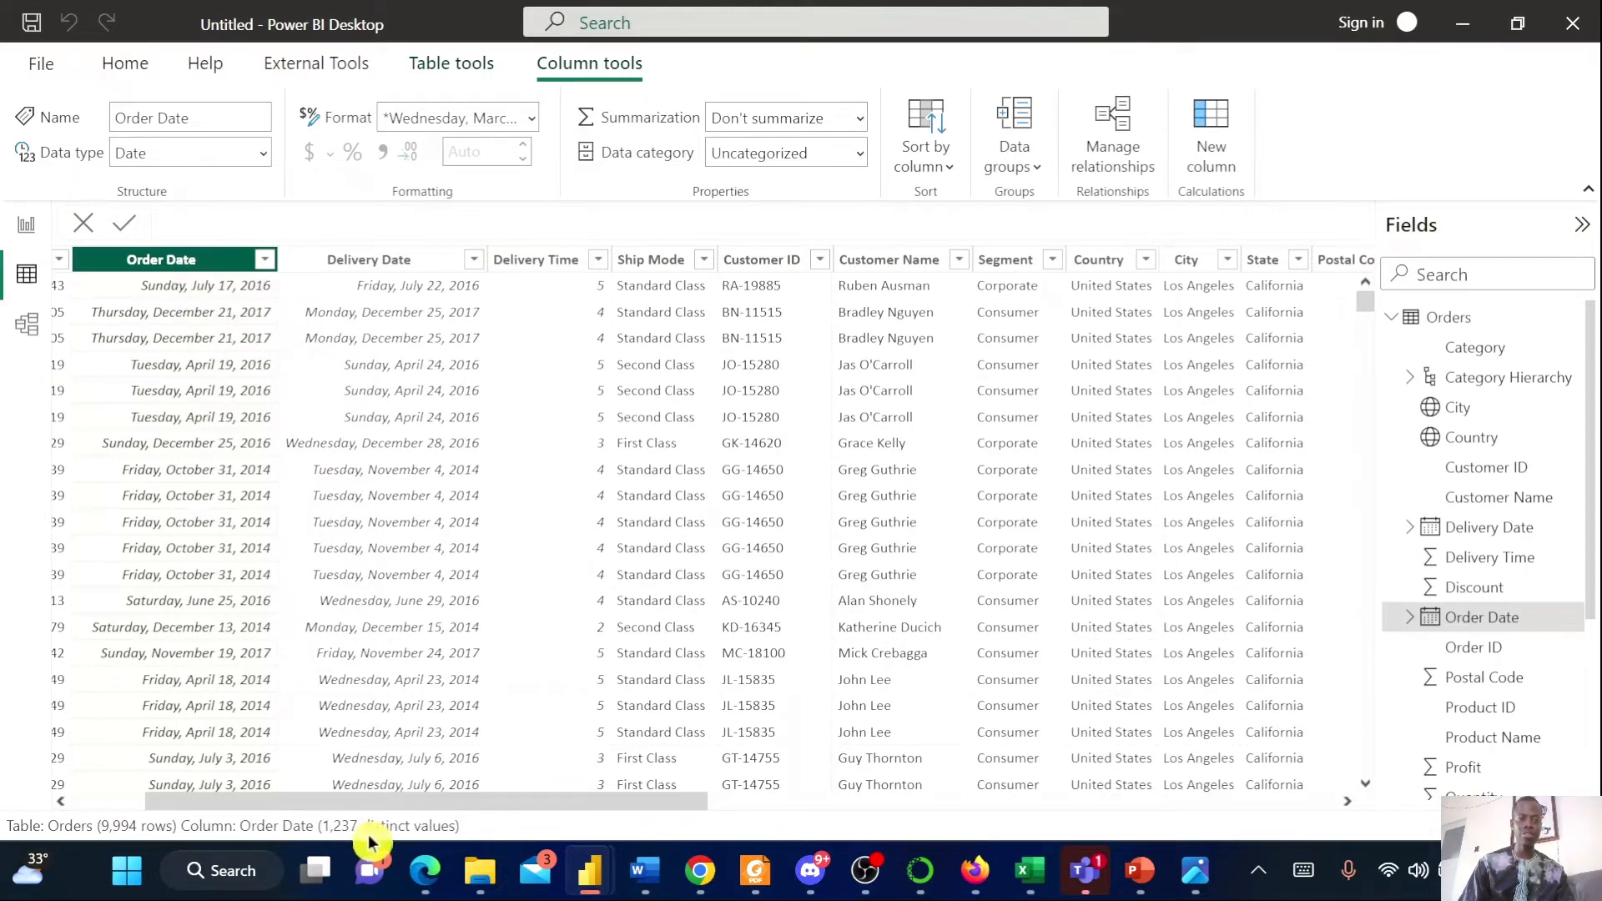
pyautogui.moveTo(354, 799); pyautogui.dragTo(125, 261)
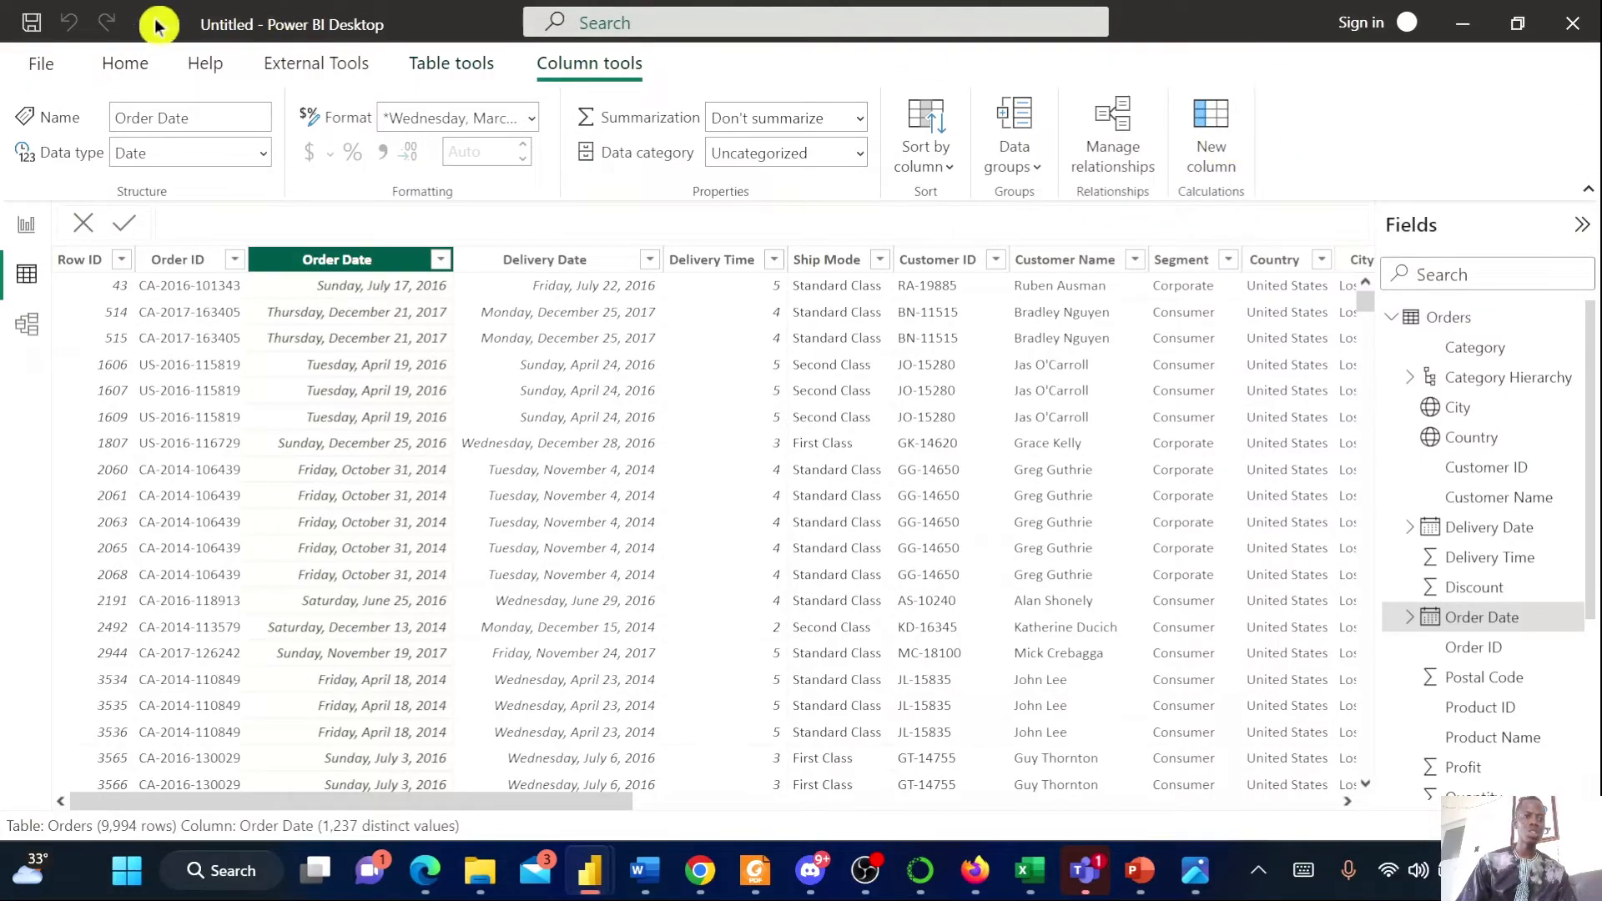
pyautogui.click(133, 64)
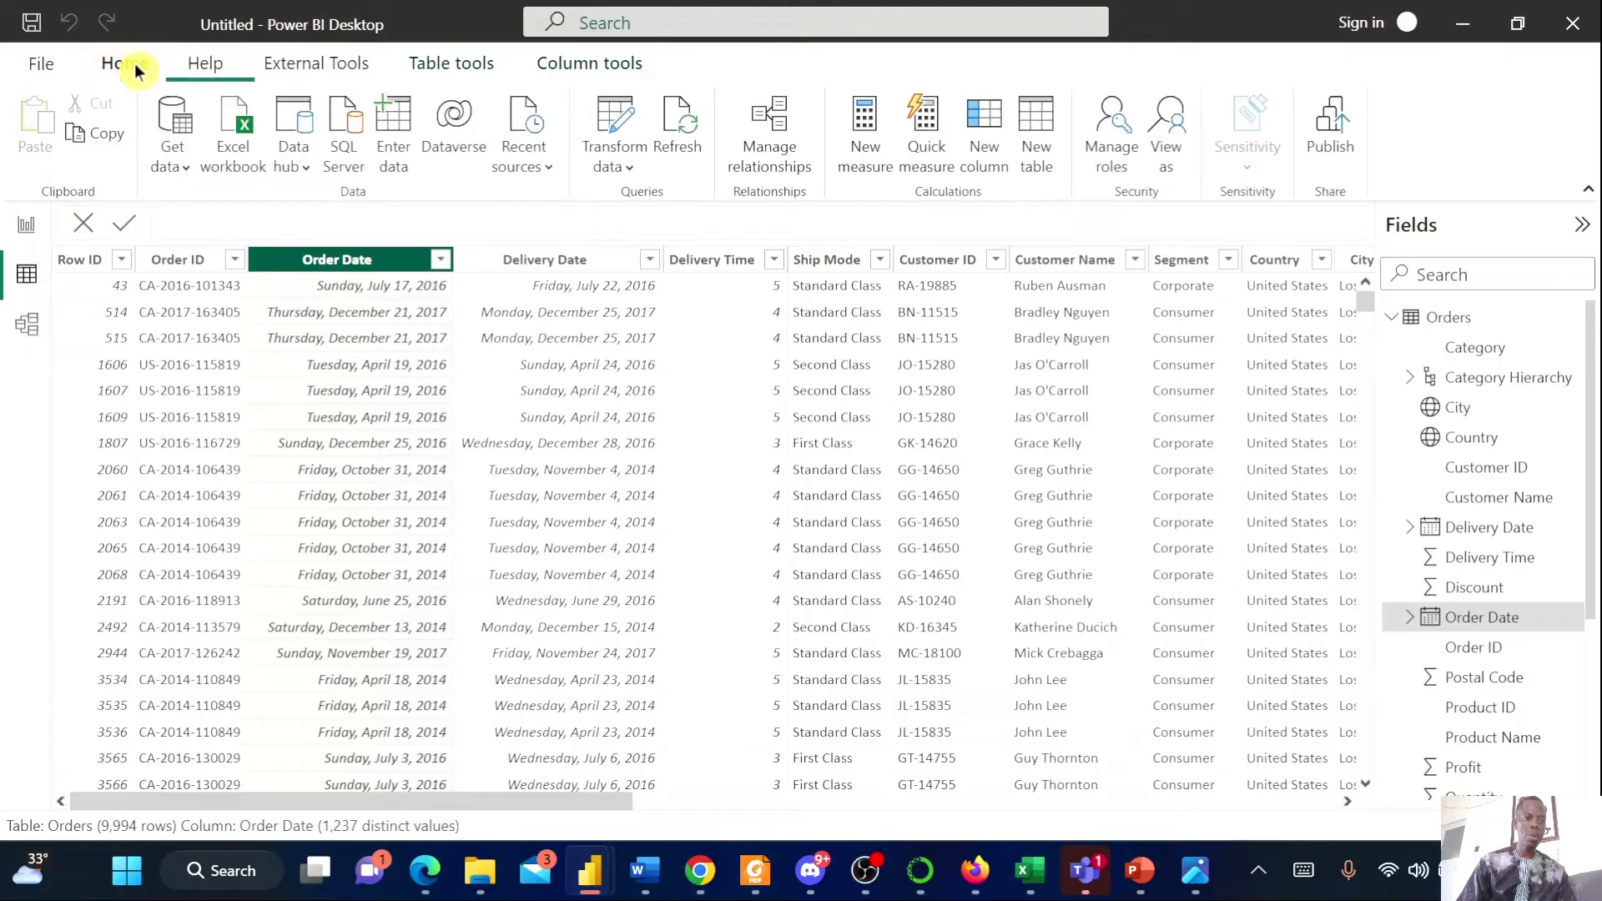
pyautogui.click(615, 168)
pyautogui.click(642, 215)
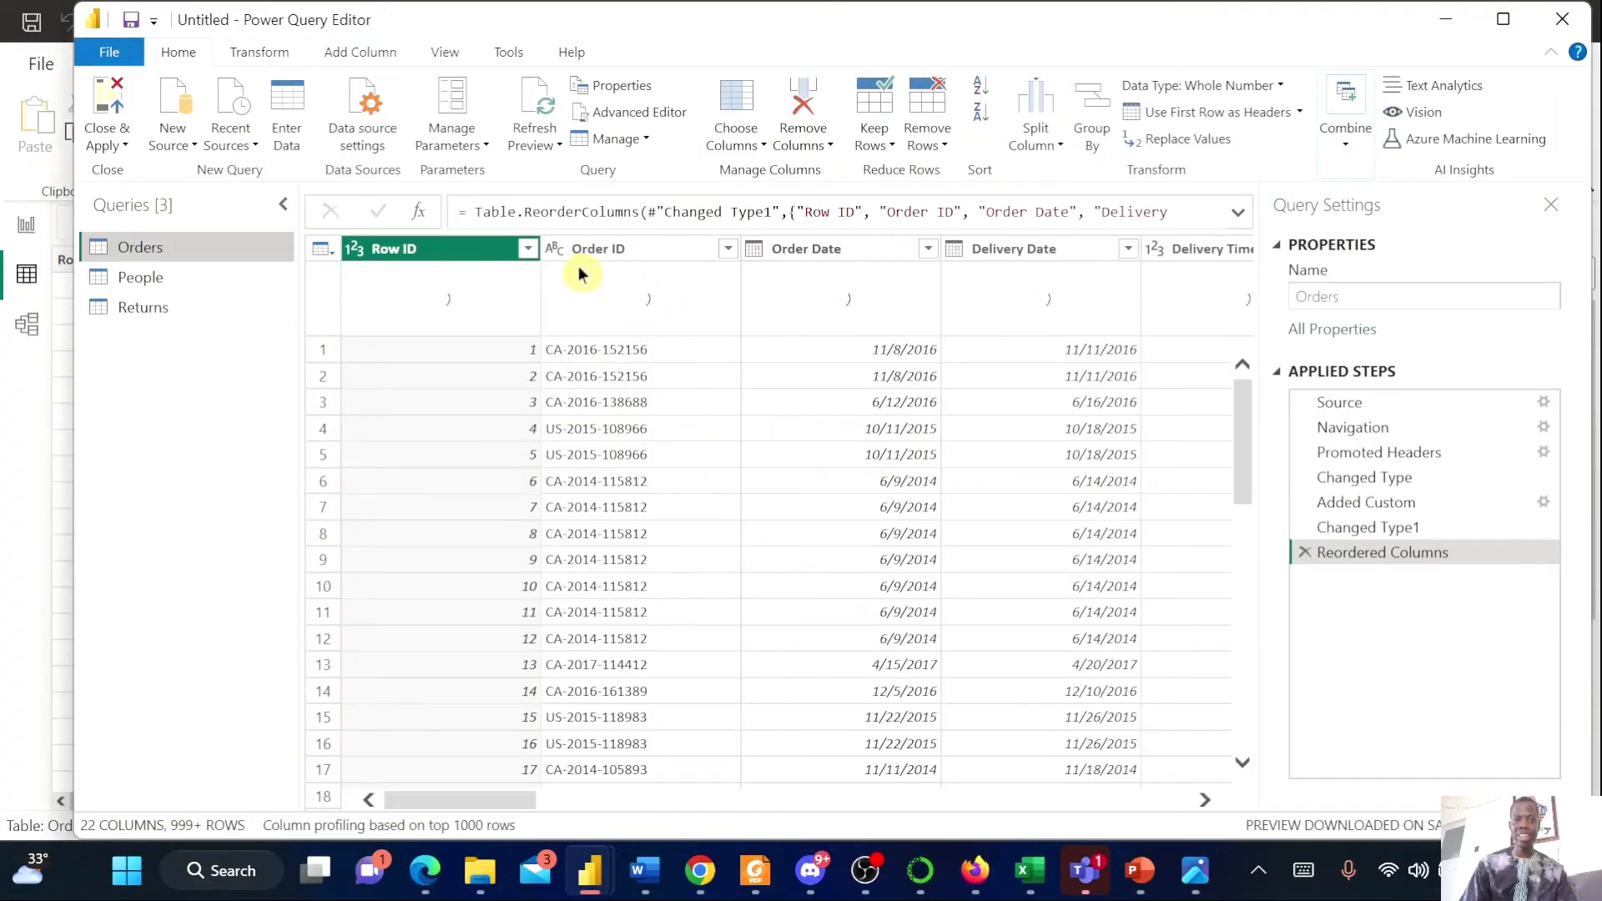
# Add a Year column extracted from the Order Date column
pyautogui.click(807, 254)
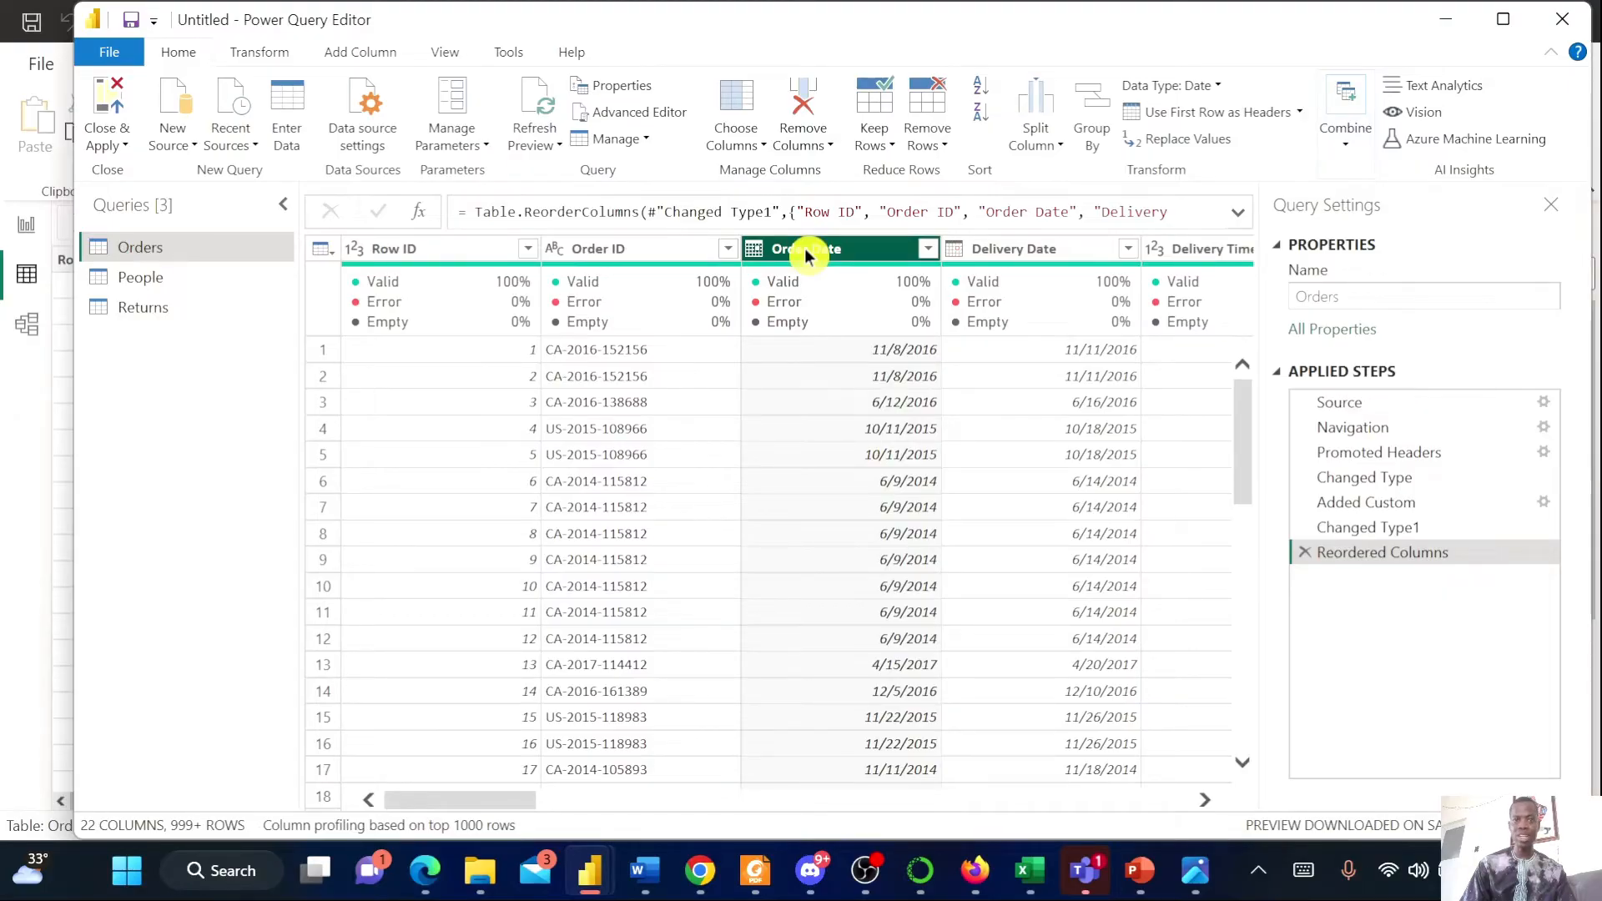
pyautogui.click(352, 55)
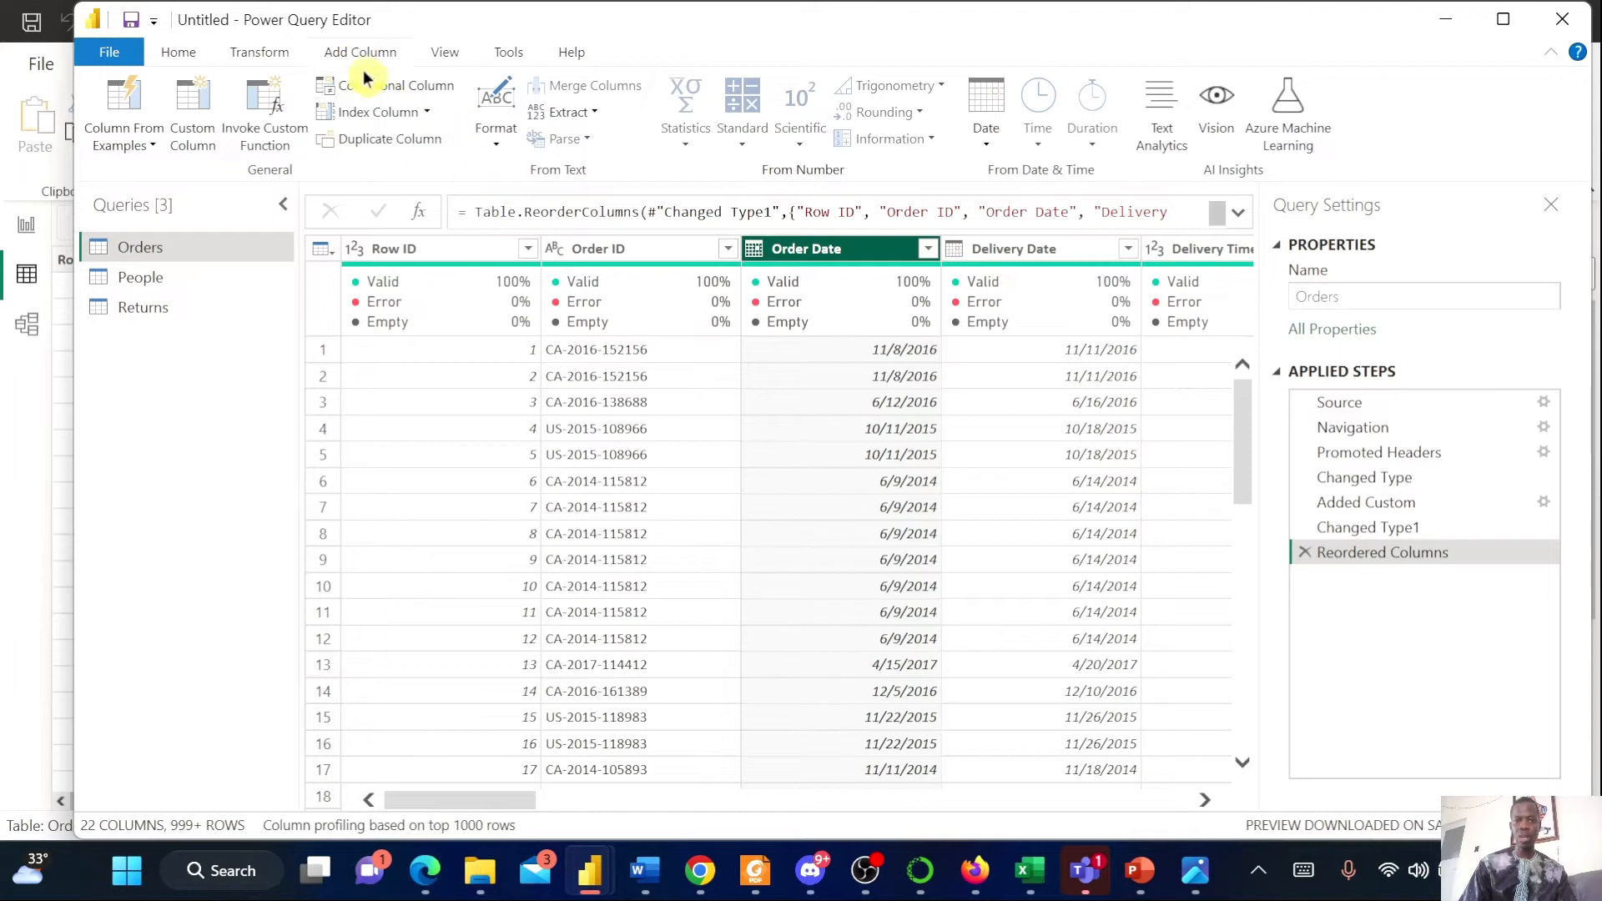
pyautogui.click(984, 140)
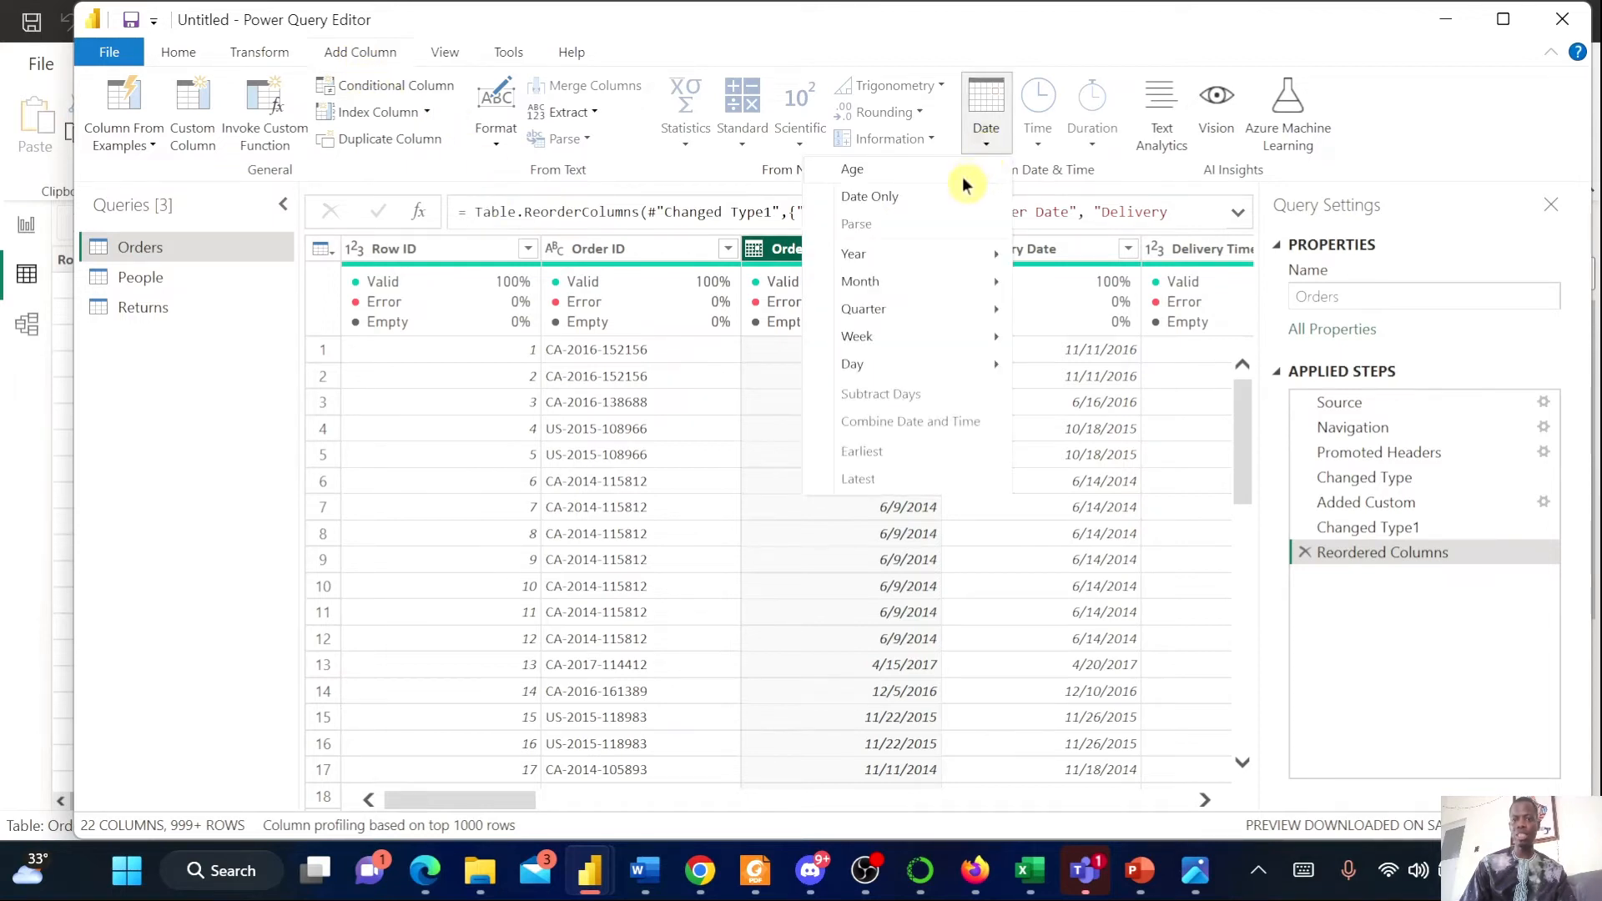
pyautogui.moveTo(913, 262)
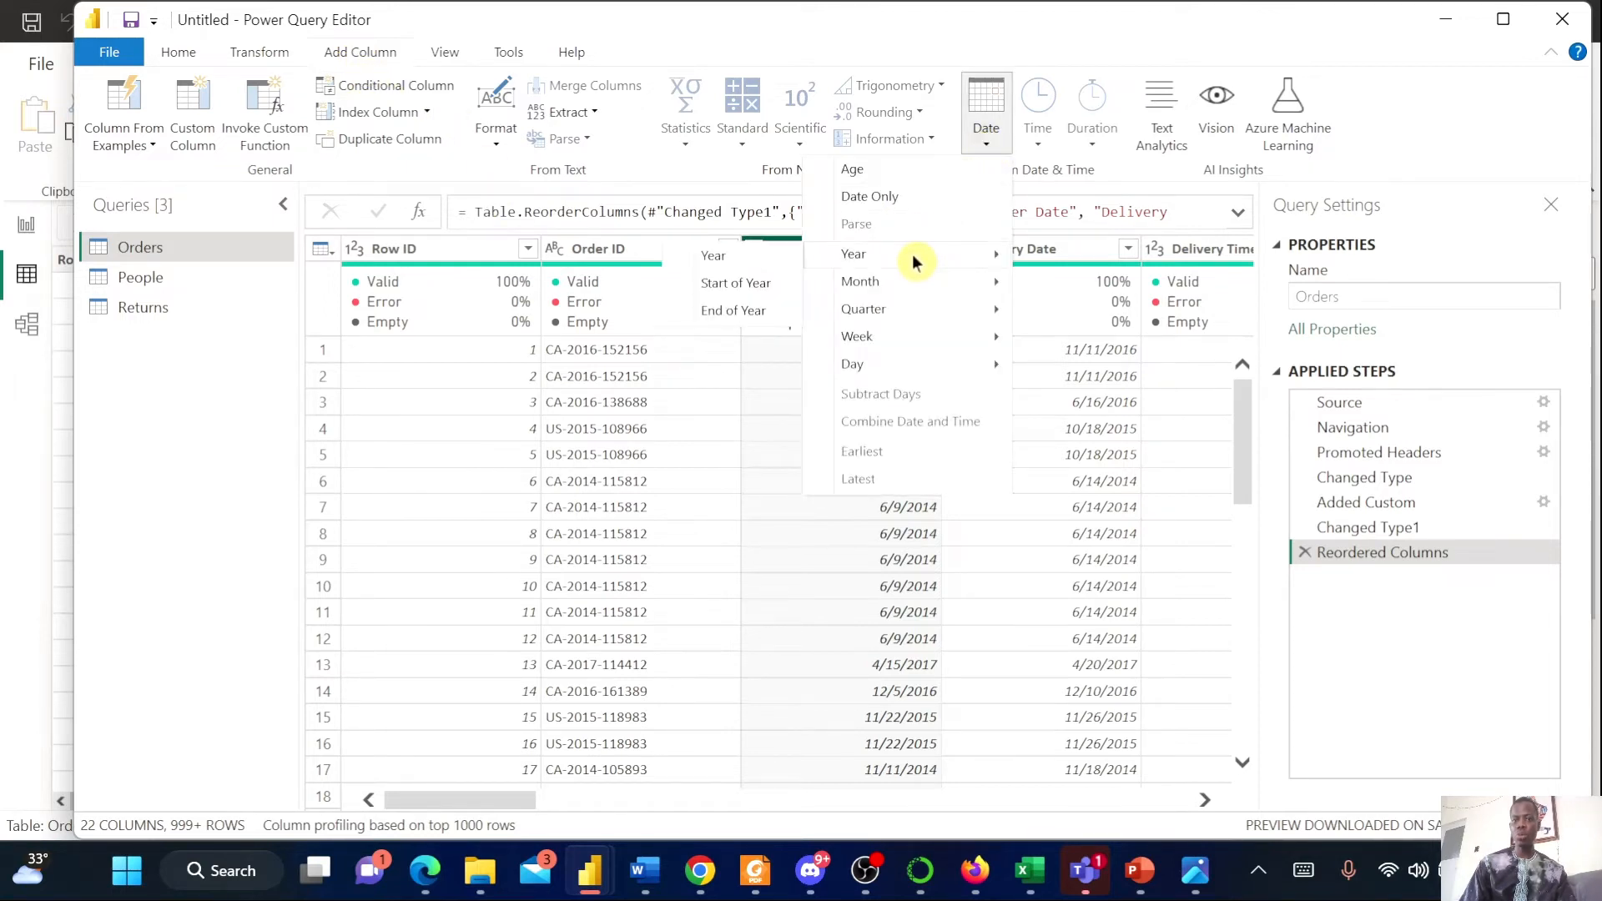
pyautogui.click(761, 258)
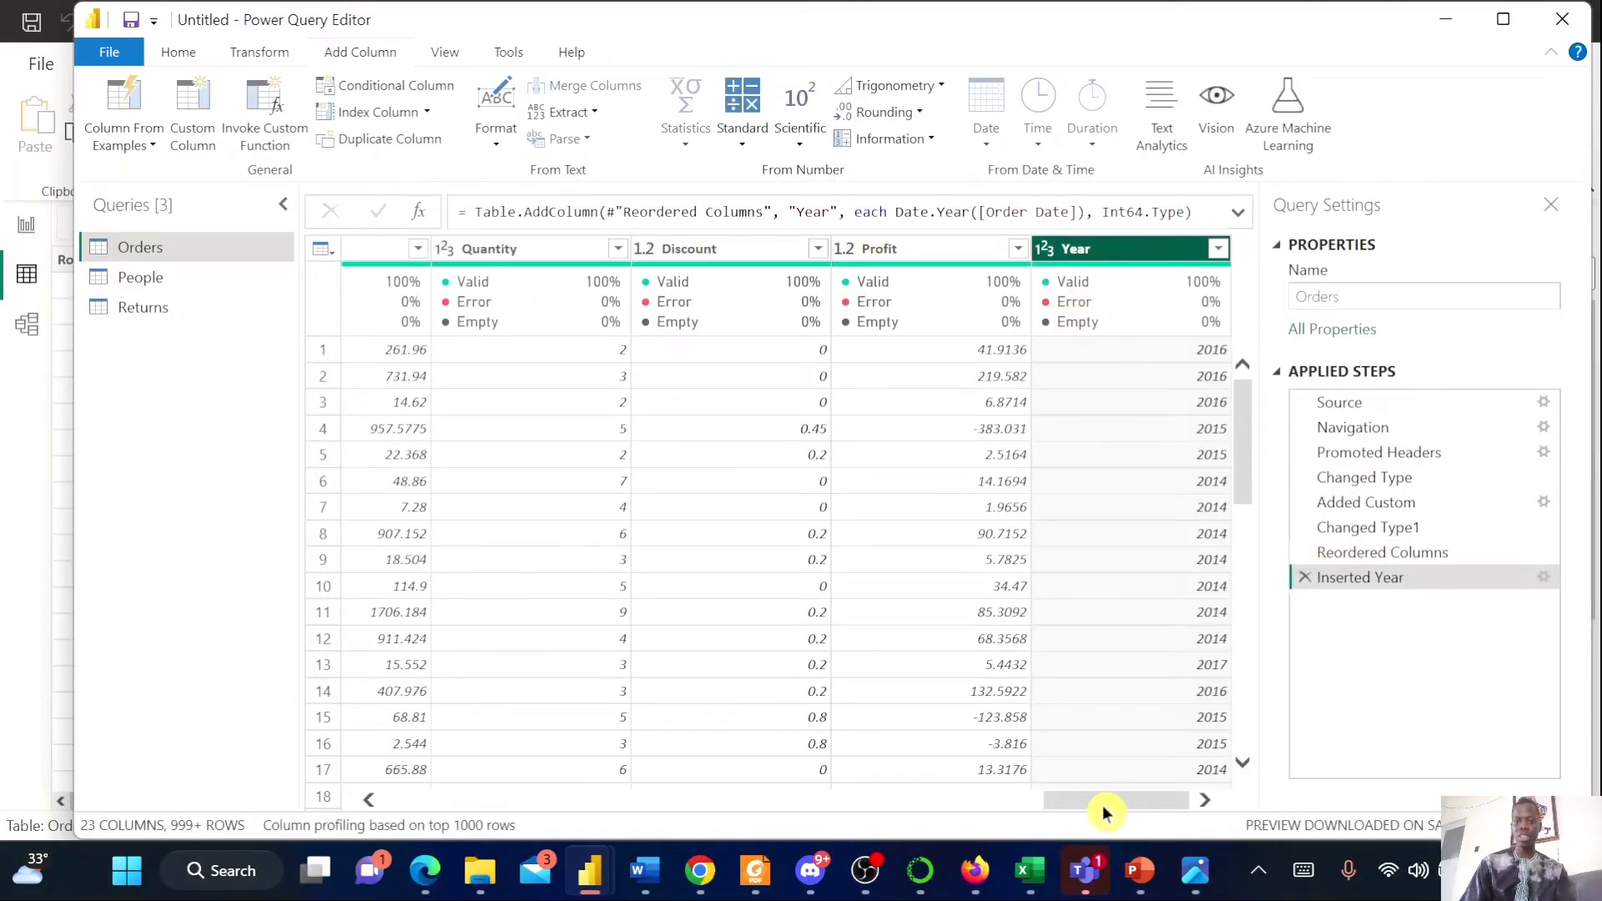
# Add a Month column extracted from the Order Date column
pyautogui.moveTo(1103, 812); pyautogui.dragTo(497, 794)
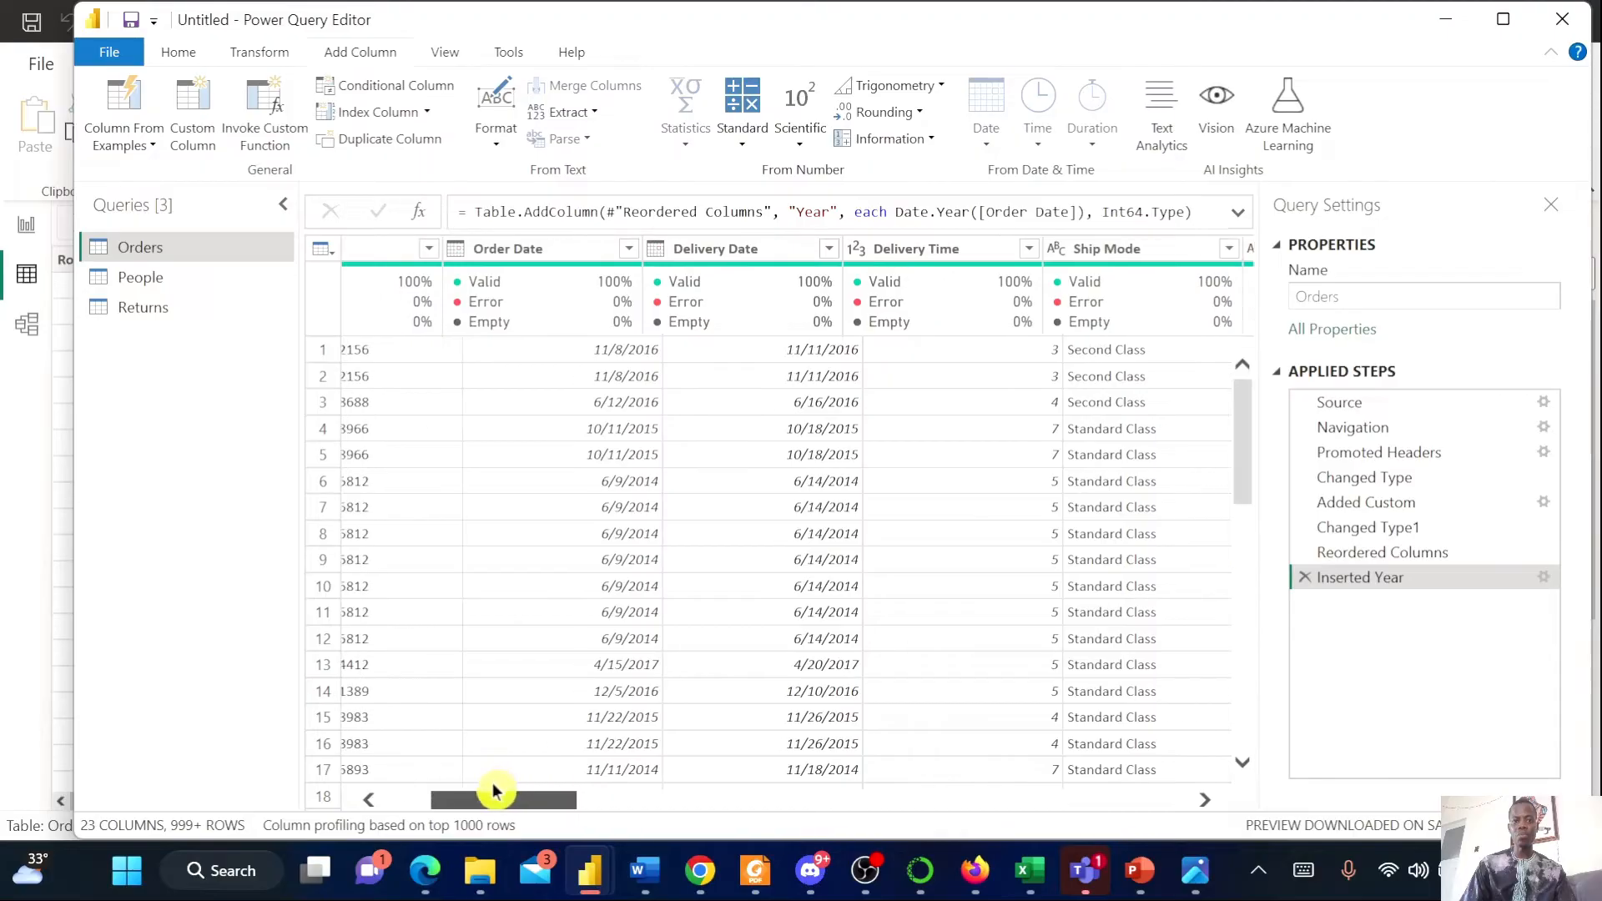
pyautogui.click(574, 248)
pyautogui.click(987, 146)
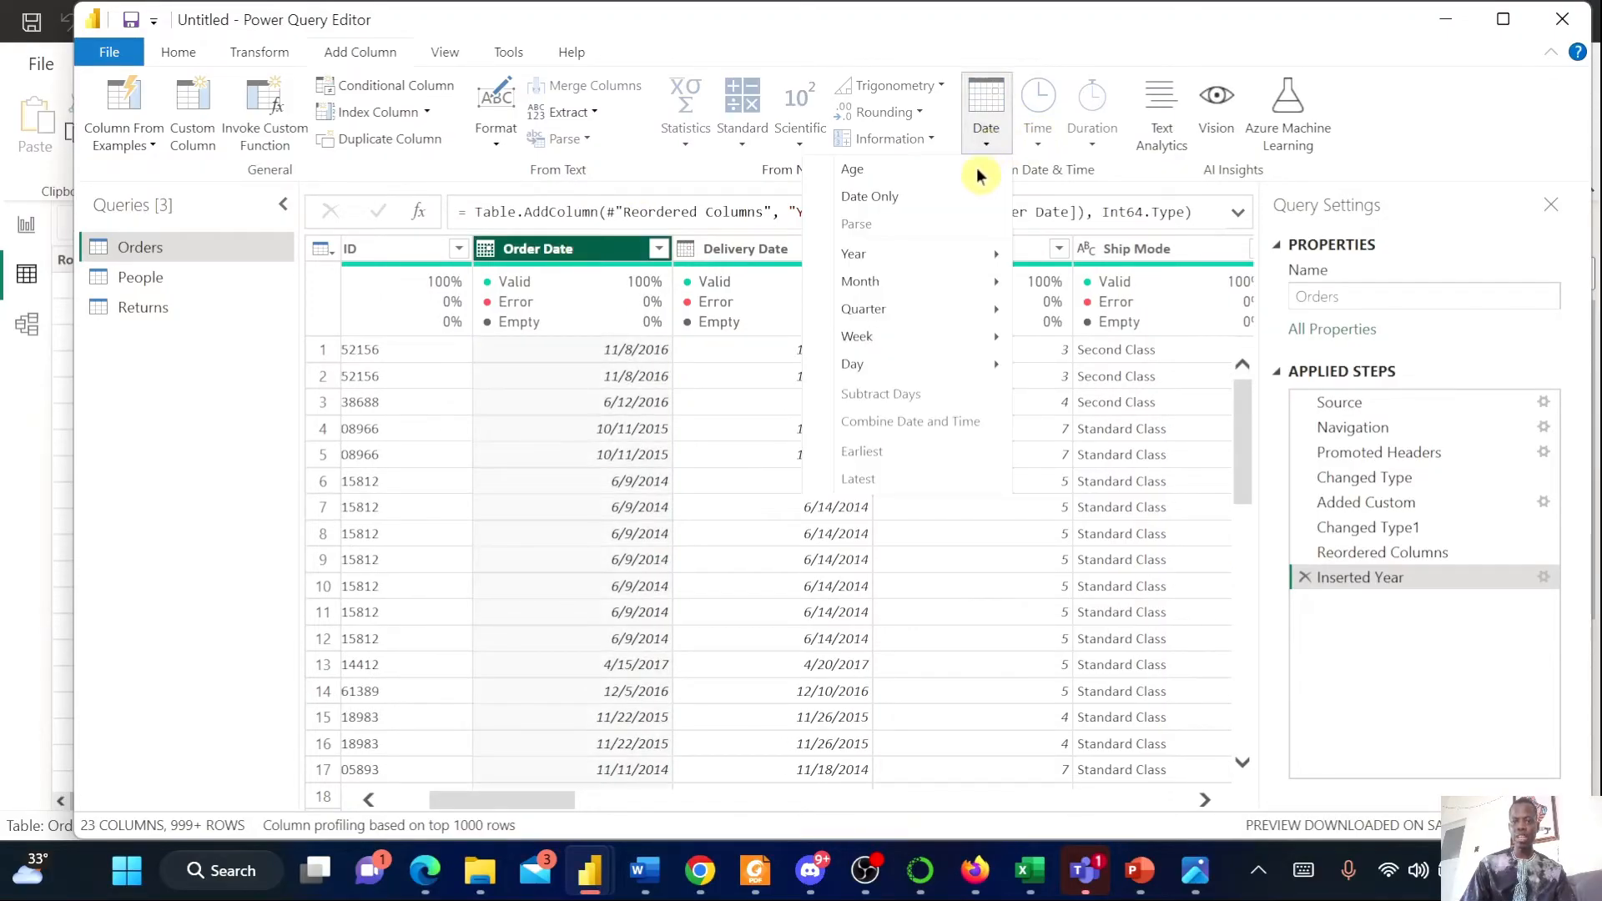
pyautogui.moveTo(984, 294)
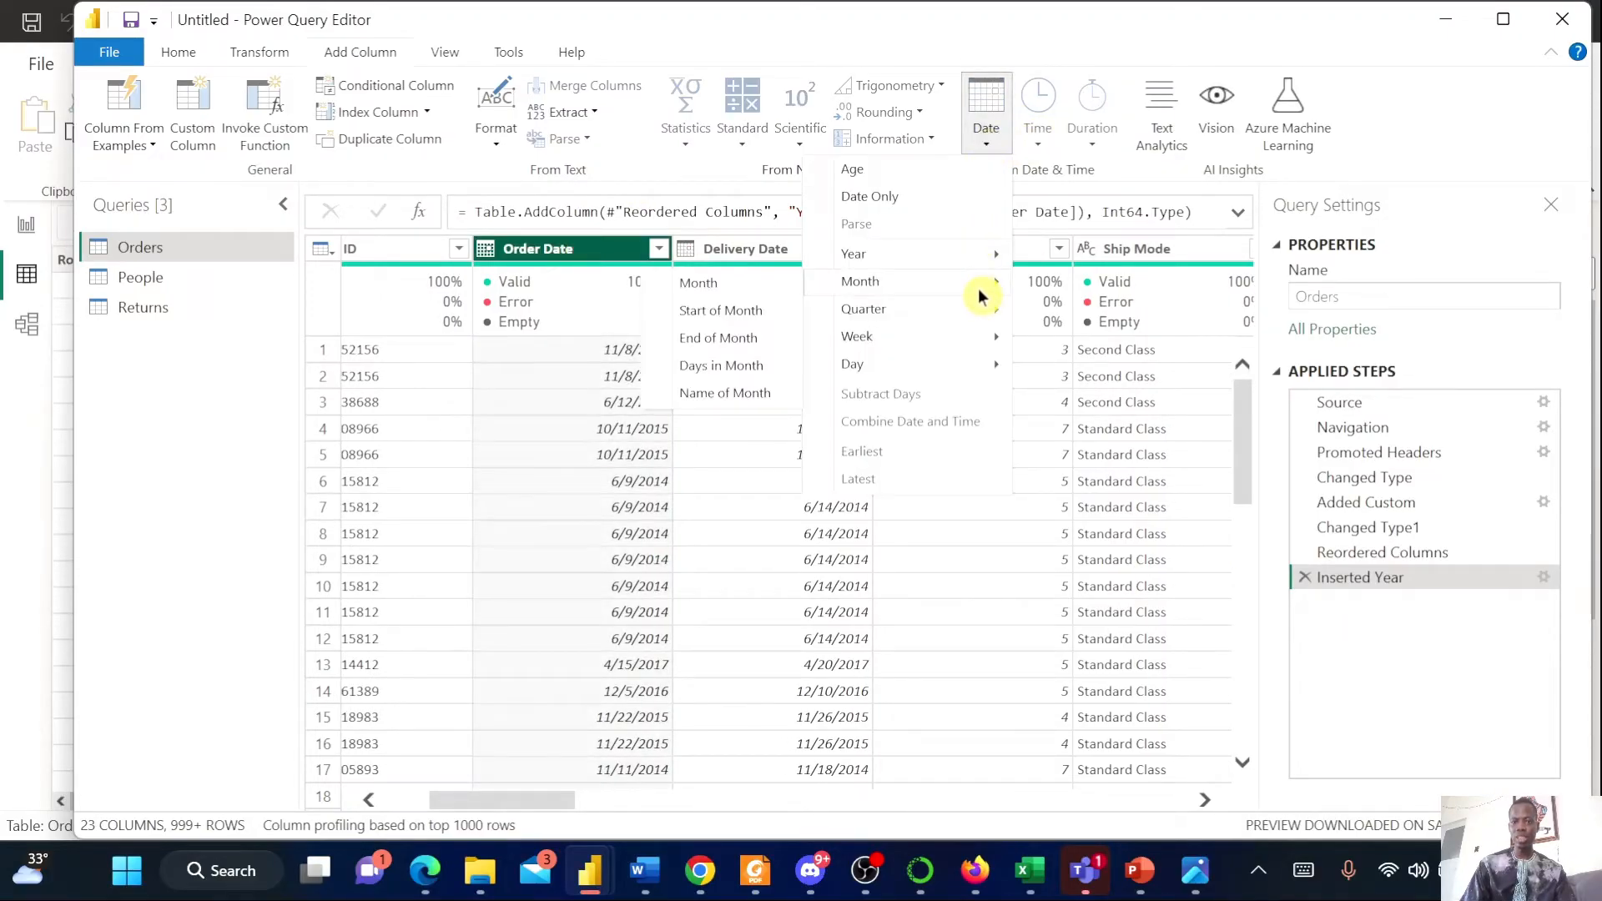
pyautogui.click(771, 290)
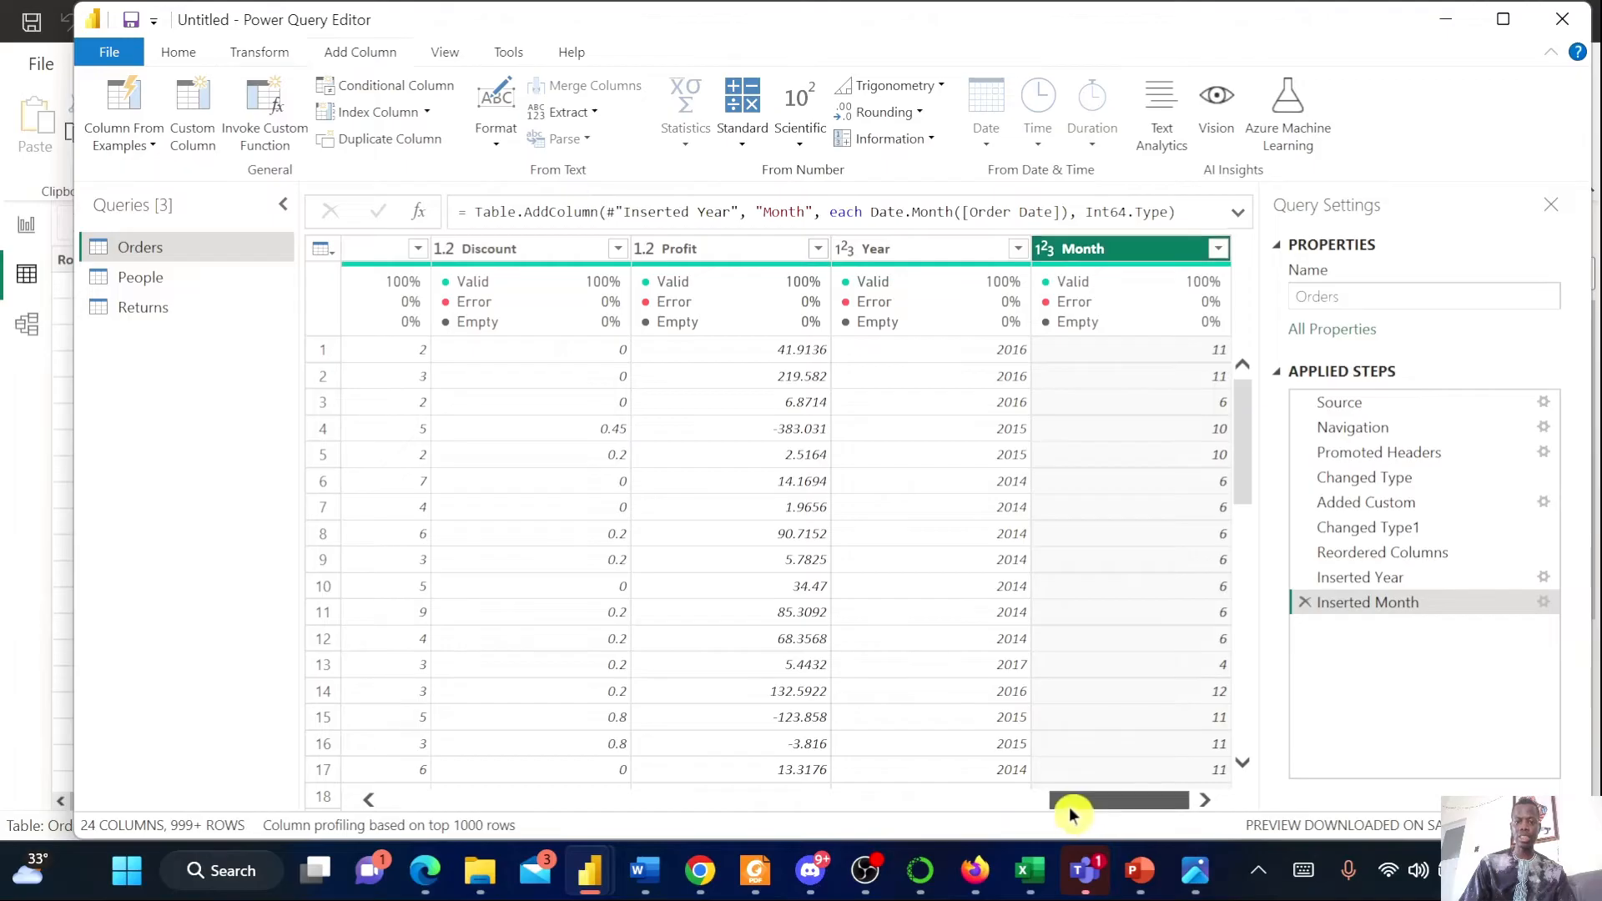
# Add a Day of Week column extracted from the Order Date column
pyautogui.moveTo(1068, 807); pyautogui.dragTo(736, 804)
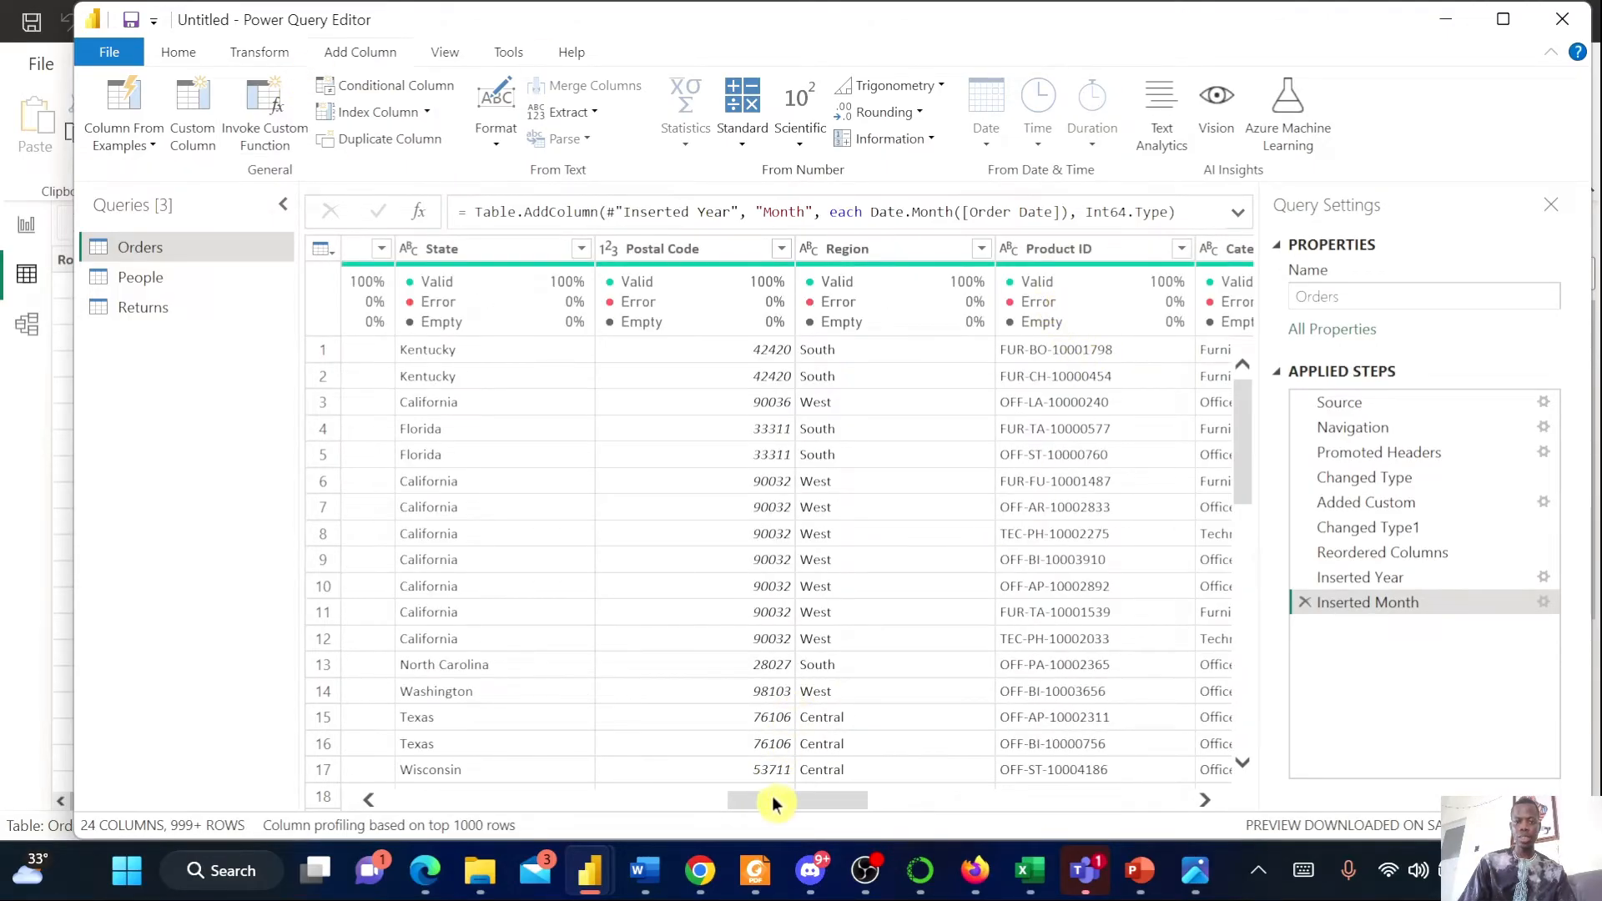
pyautogui.moveTo(759, 802); pyautogui.dragTo(419, 766)
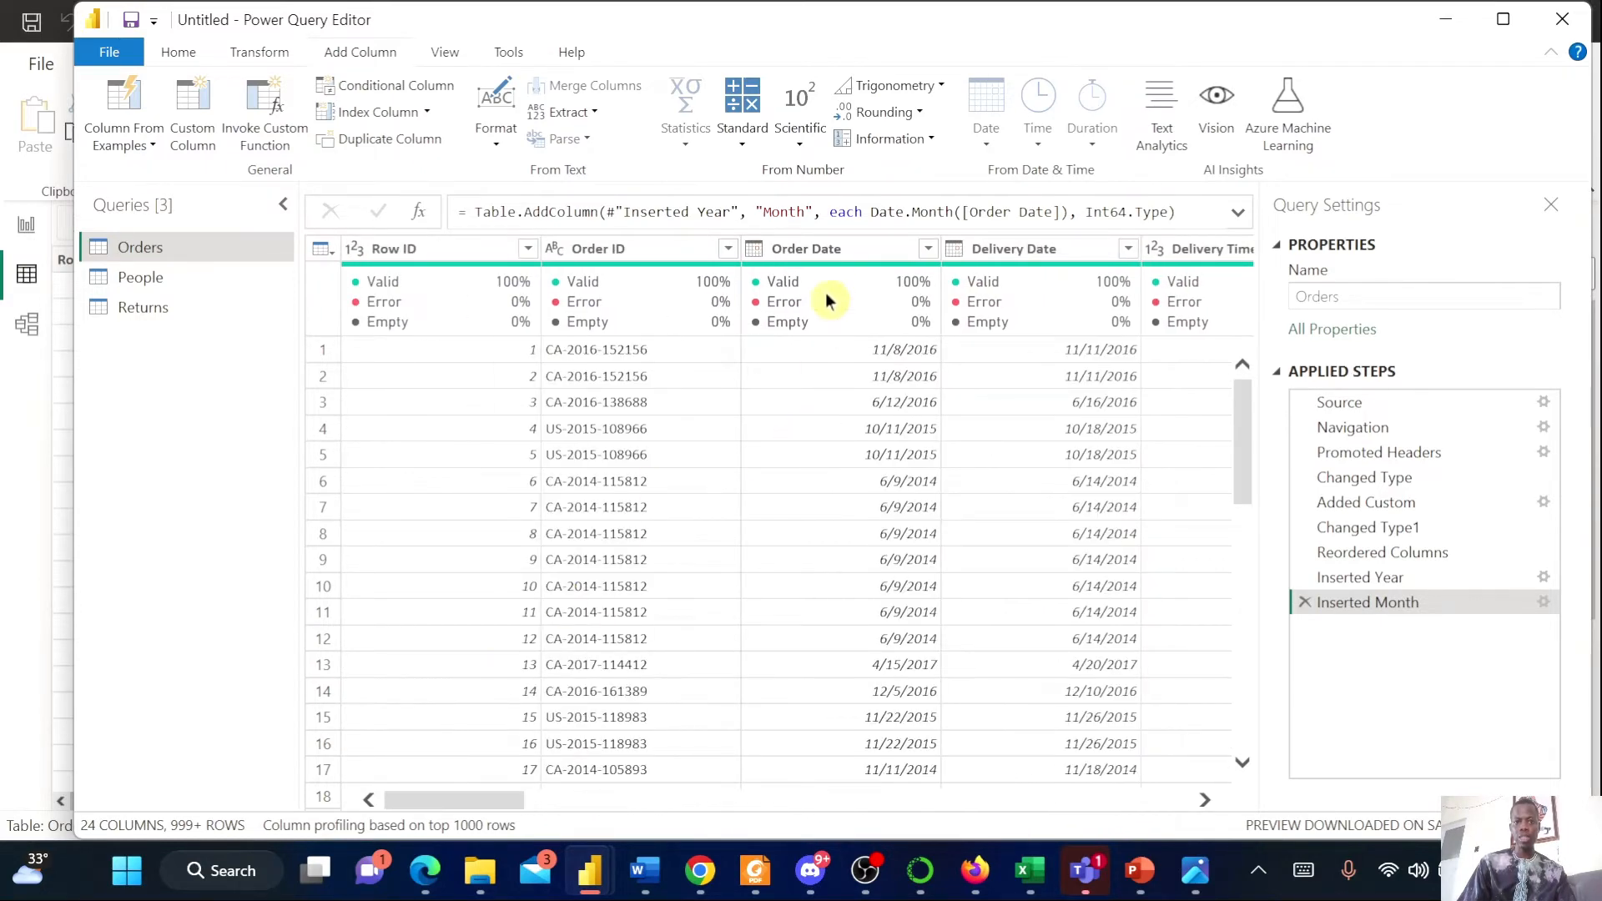
pyautogui.click(814, 248)
pyautogui.click(999, 153)
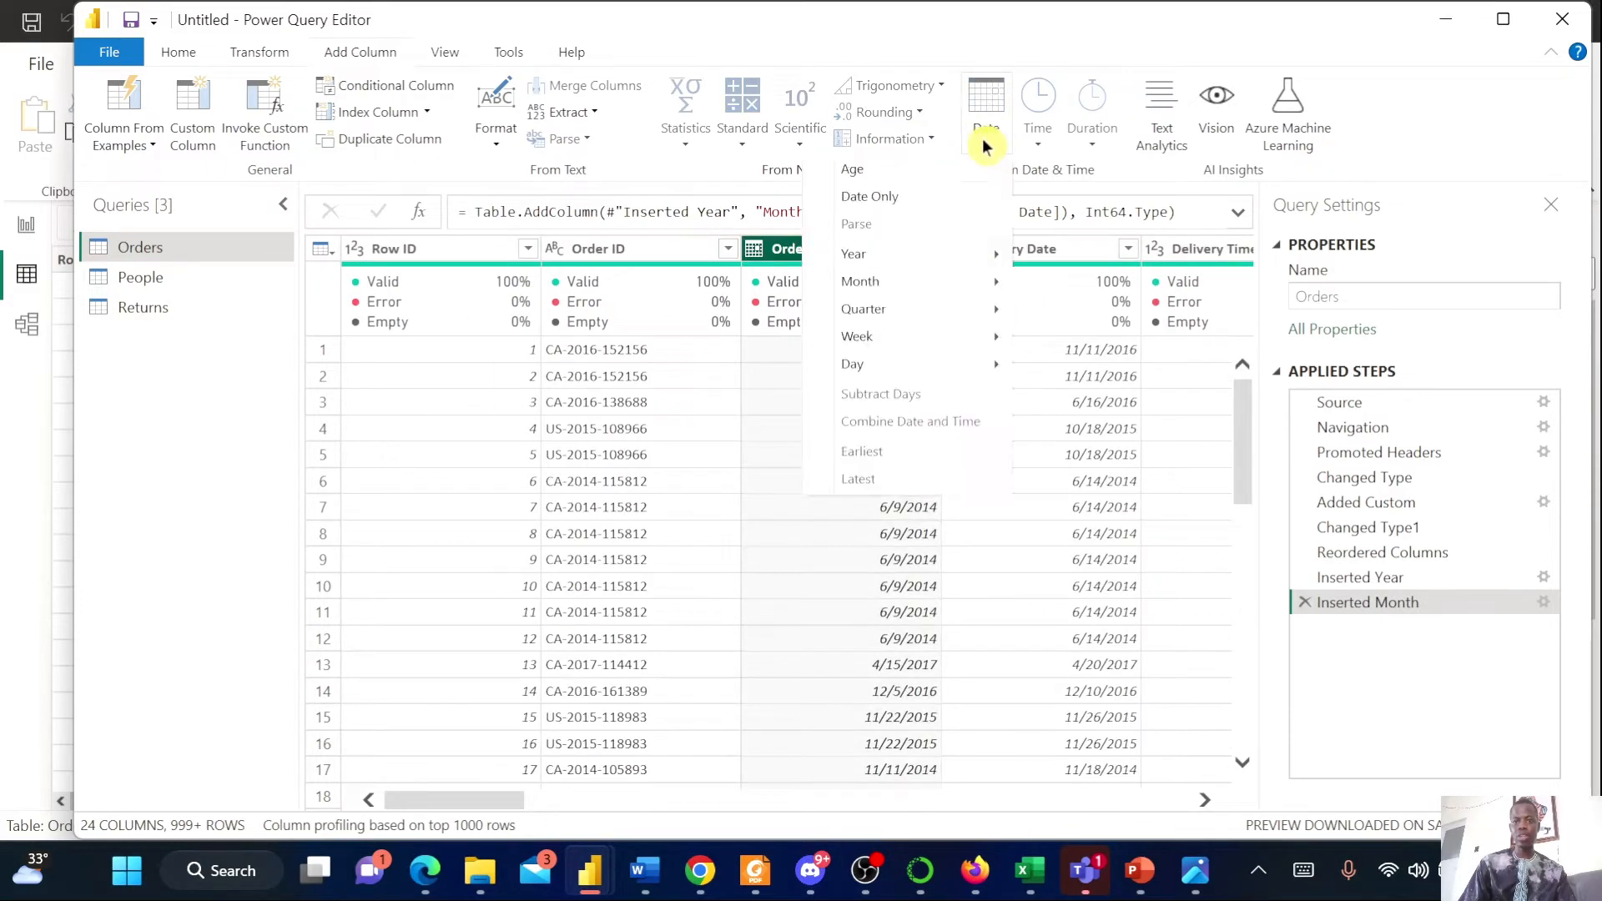
pyautogui.moveTo(968, 265)
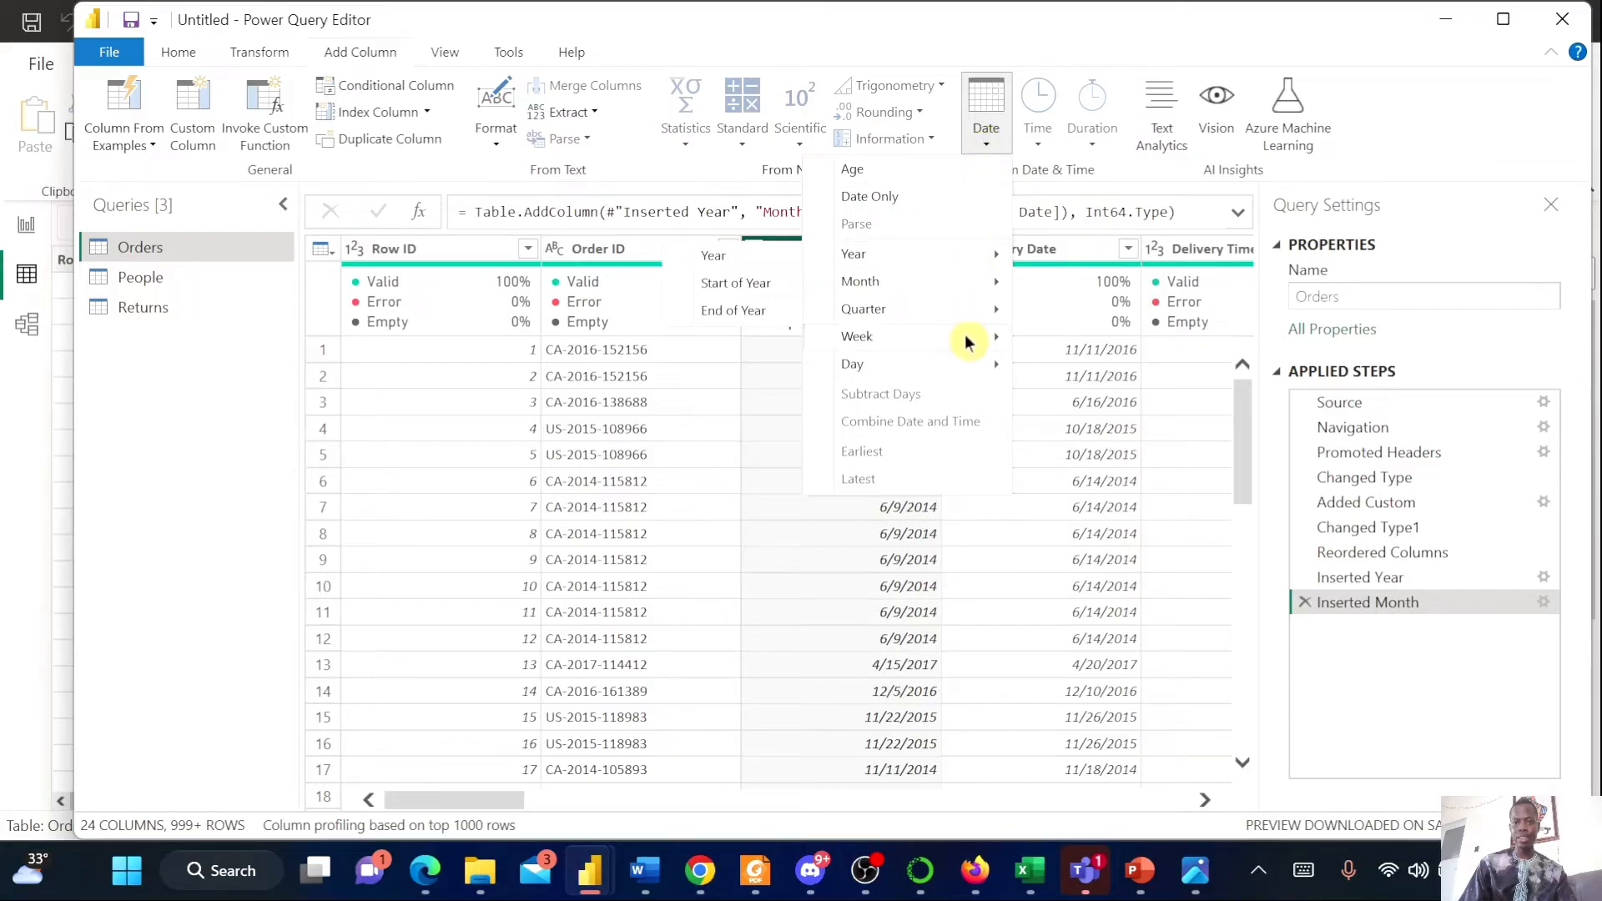
pyautogui.moveTo(968, 342)
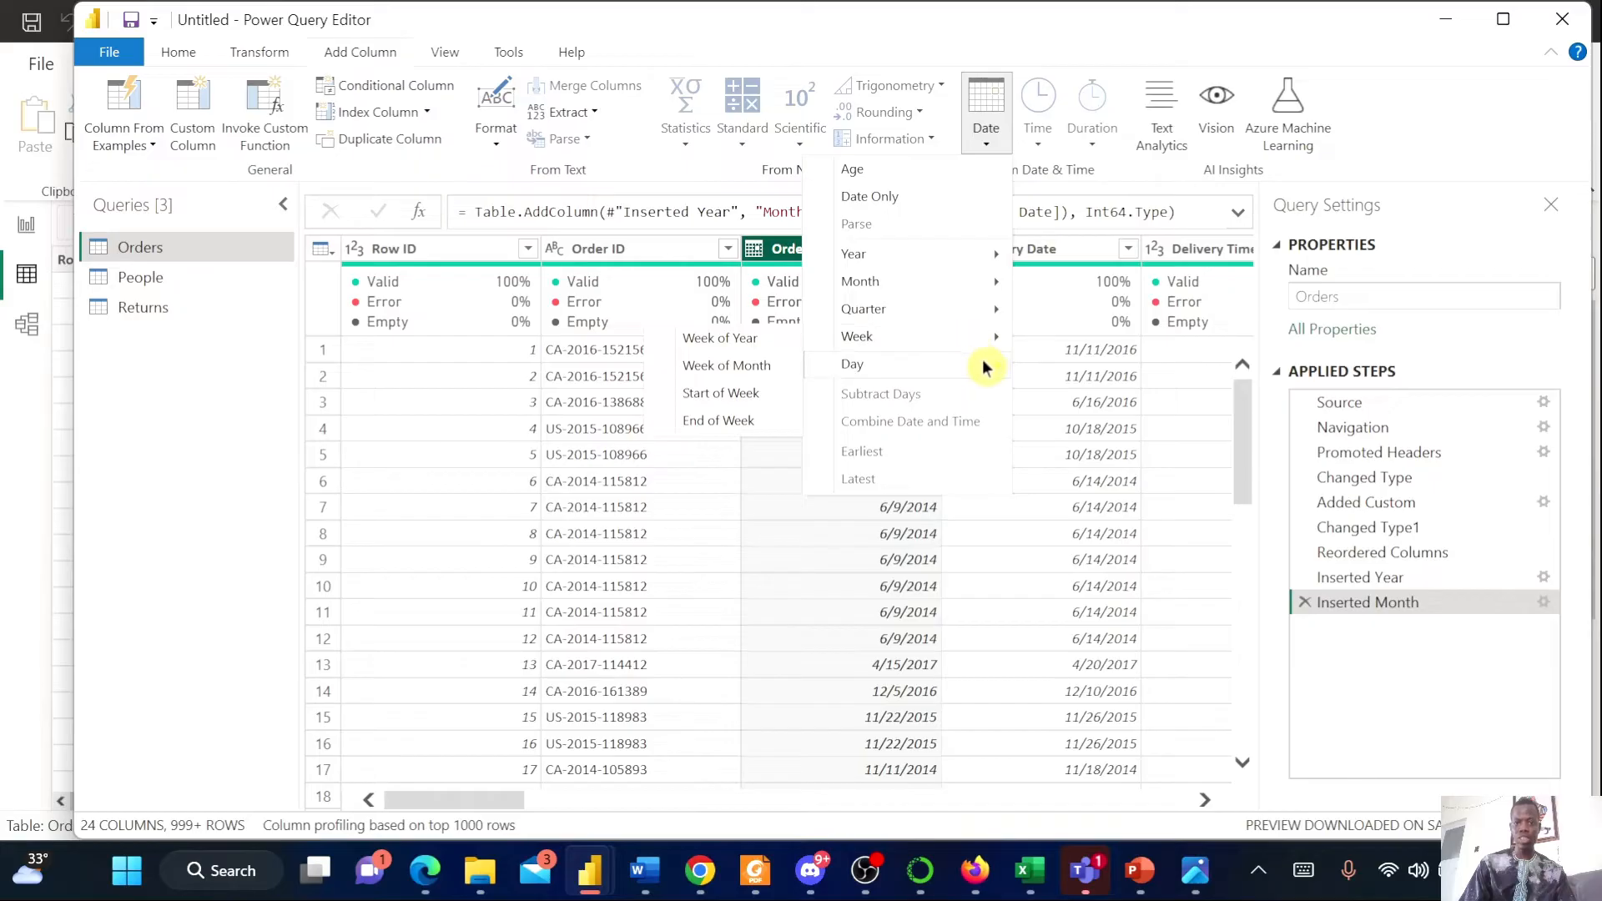
pyautogui.moveTo(990, 373)
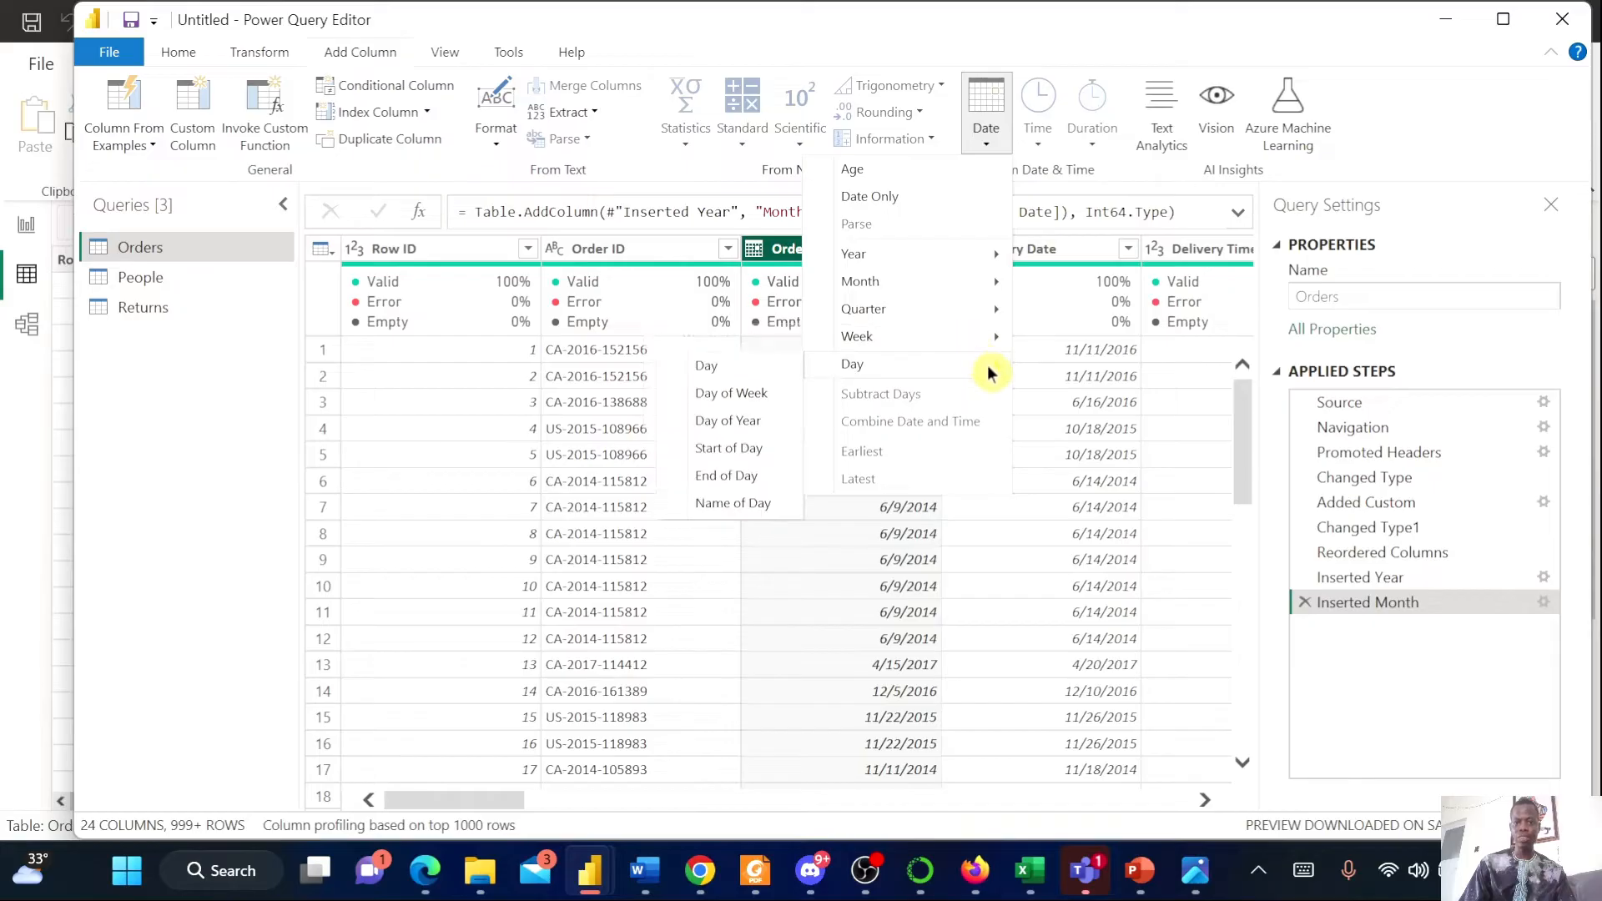
pyautogui.click(754, 397)
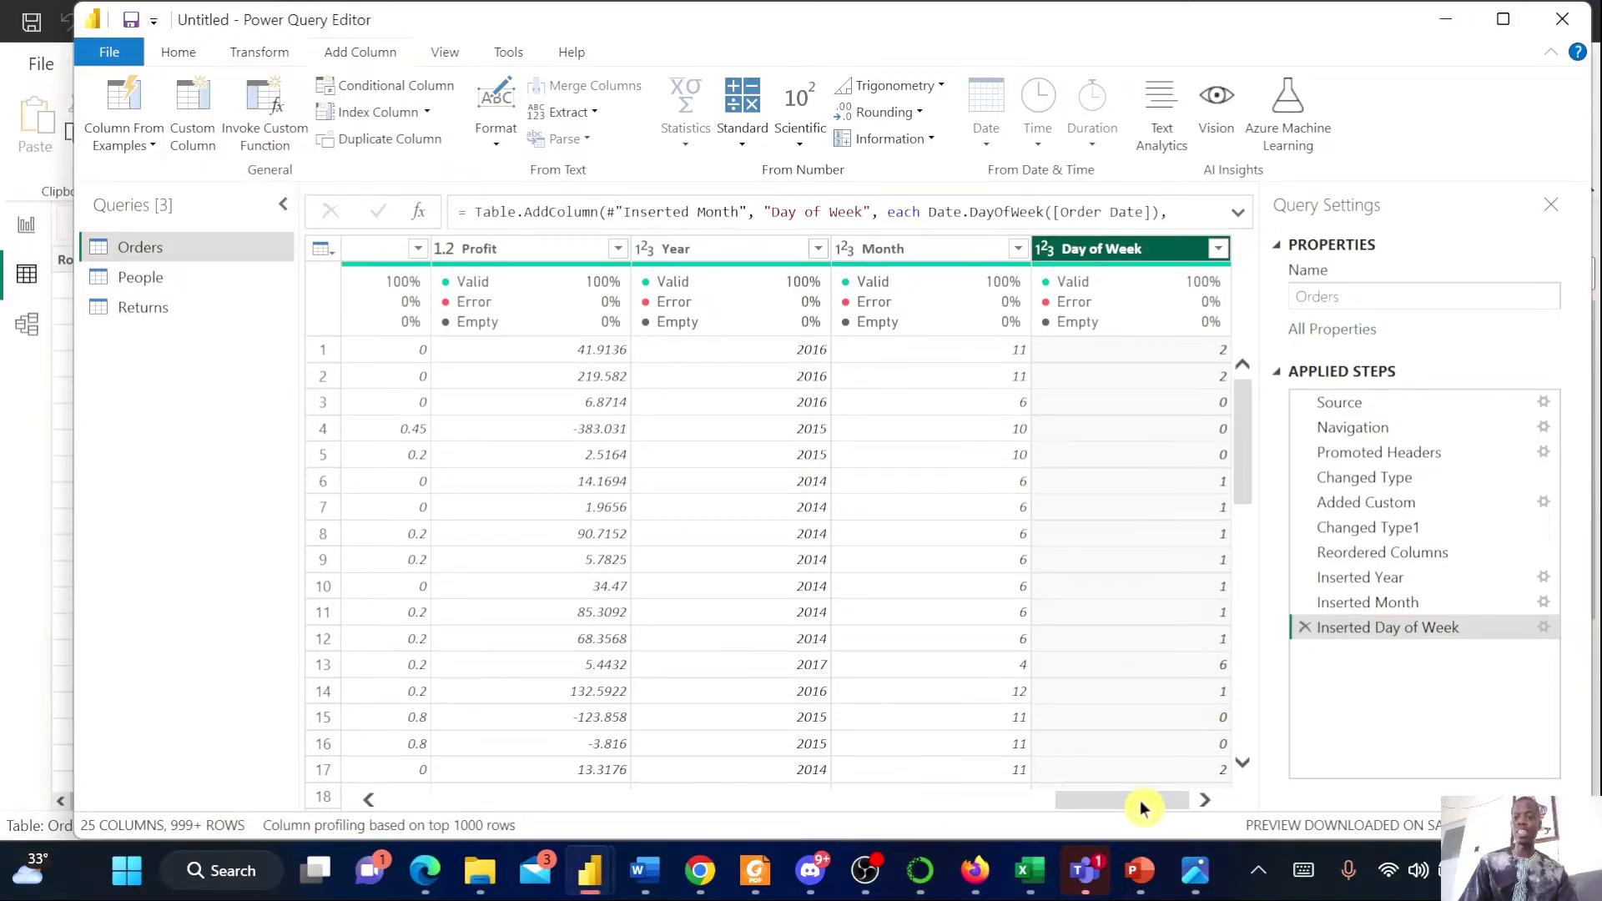
# Add a Day Name column extracted from the Order Date column
pyautogui.moveTo(1143, 808); pyautogui.dragTo(523, 845)
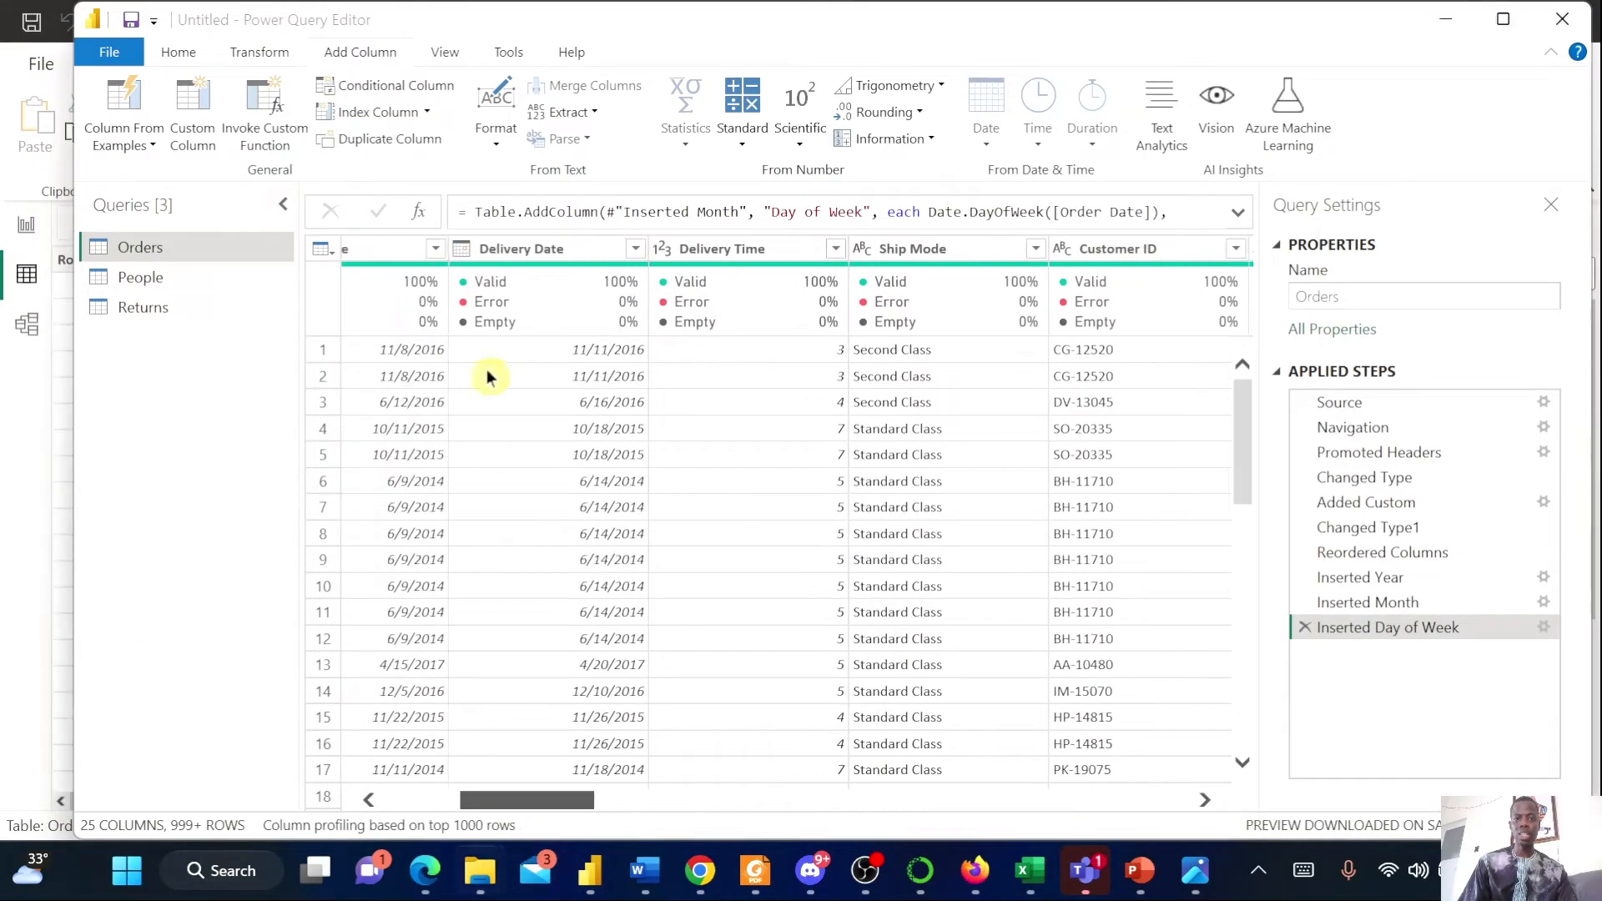
pyautogui.hscroll(-2, 501, 333)
pyautogui.click(447, 249)
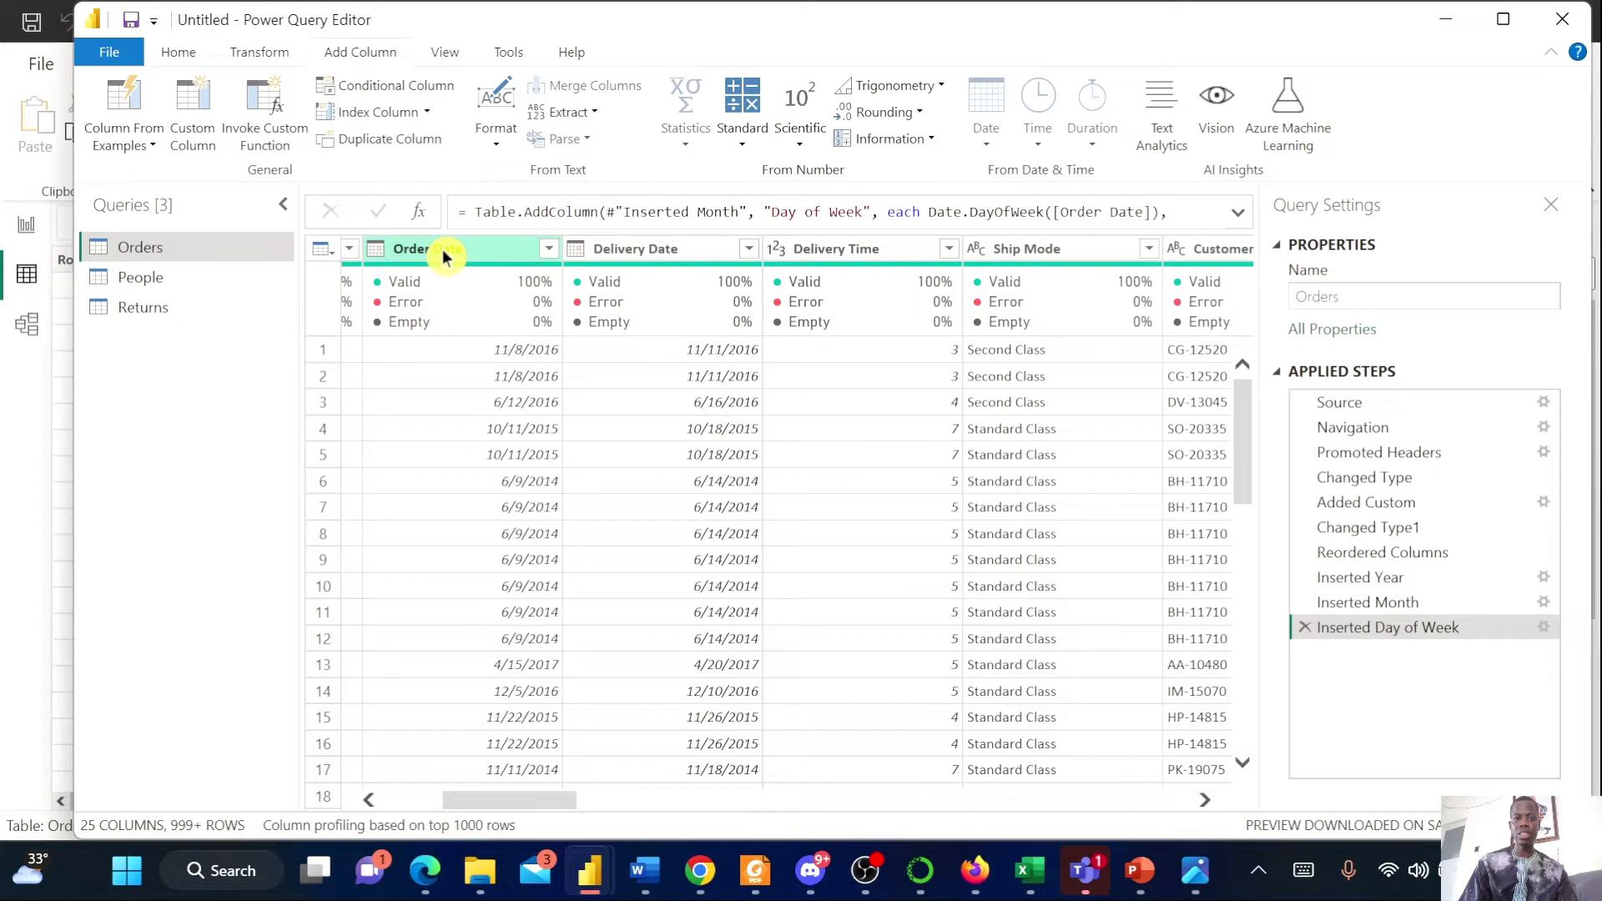
pyautogui.click(991, 147)
pyautogui.moveTo(943, 371)
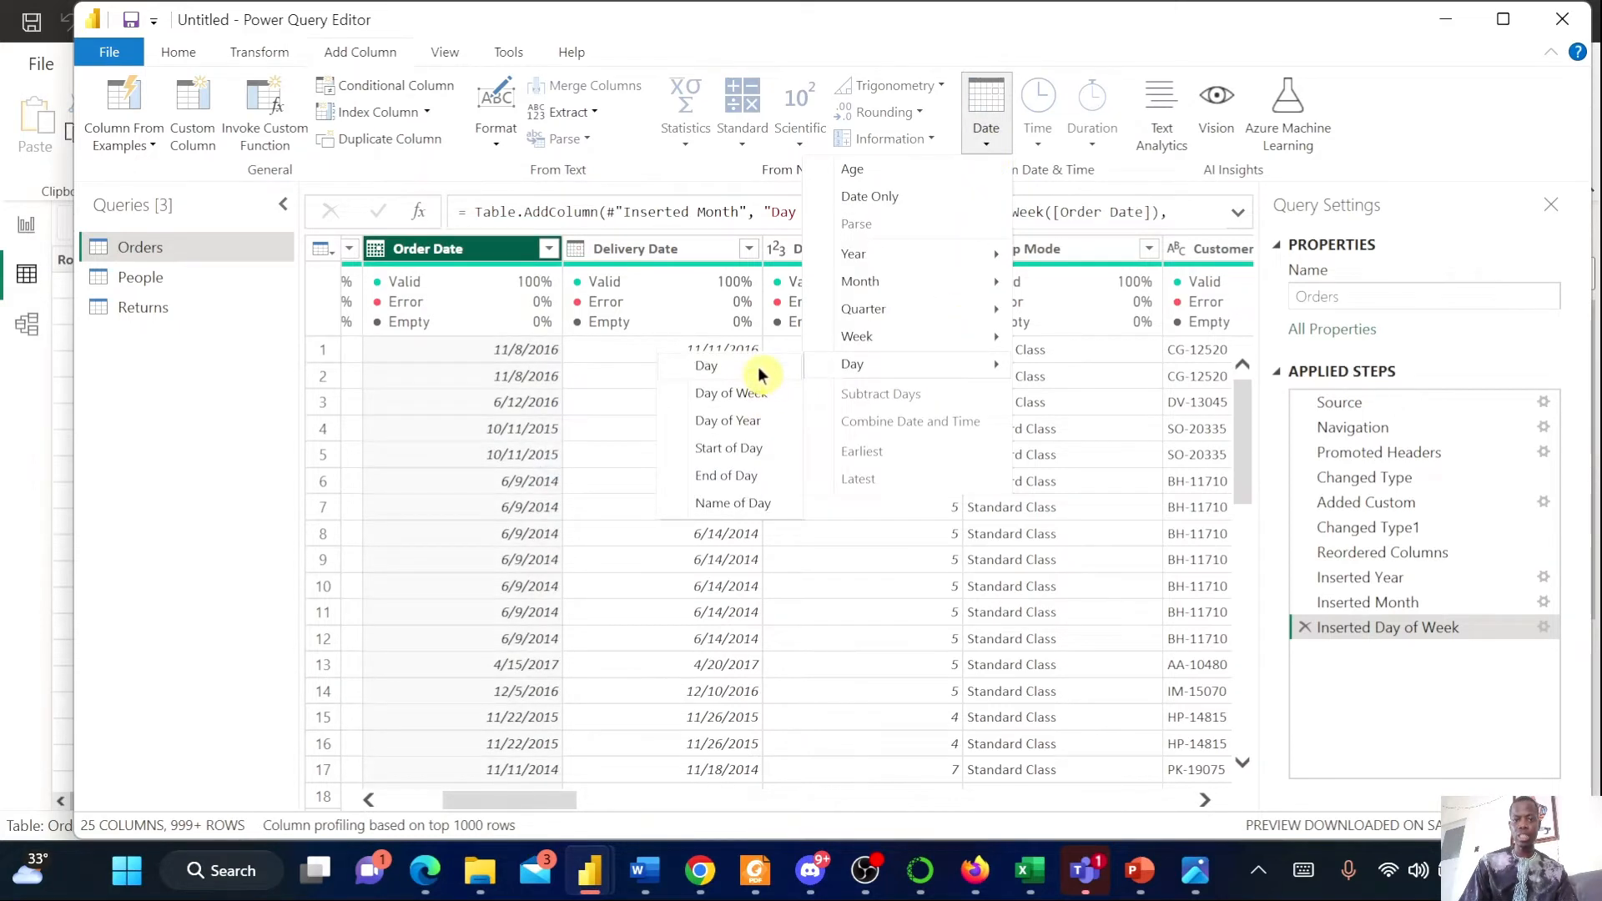
pyautogui.click(757, 504)
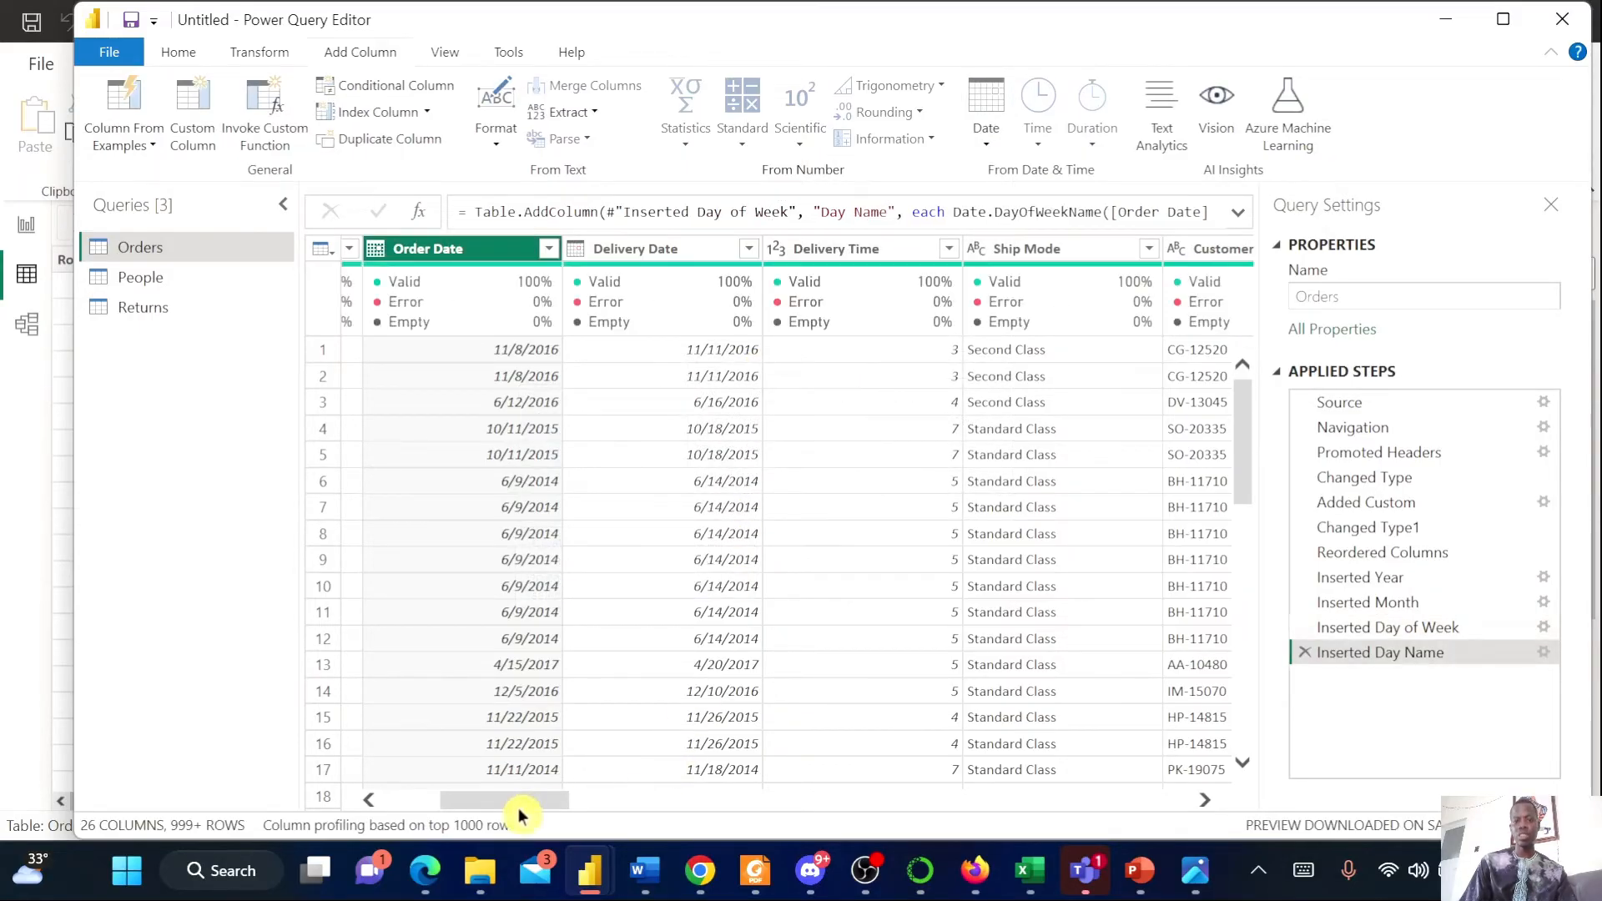
pyautogui.moveTo(519, 815); pyautogui.dragTo(1233, 815)
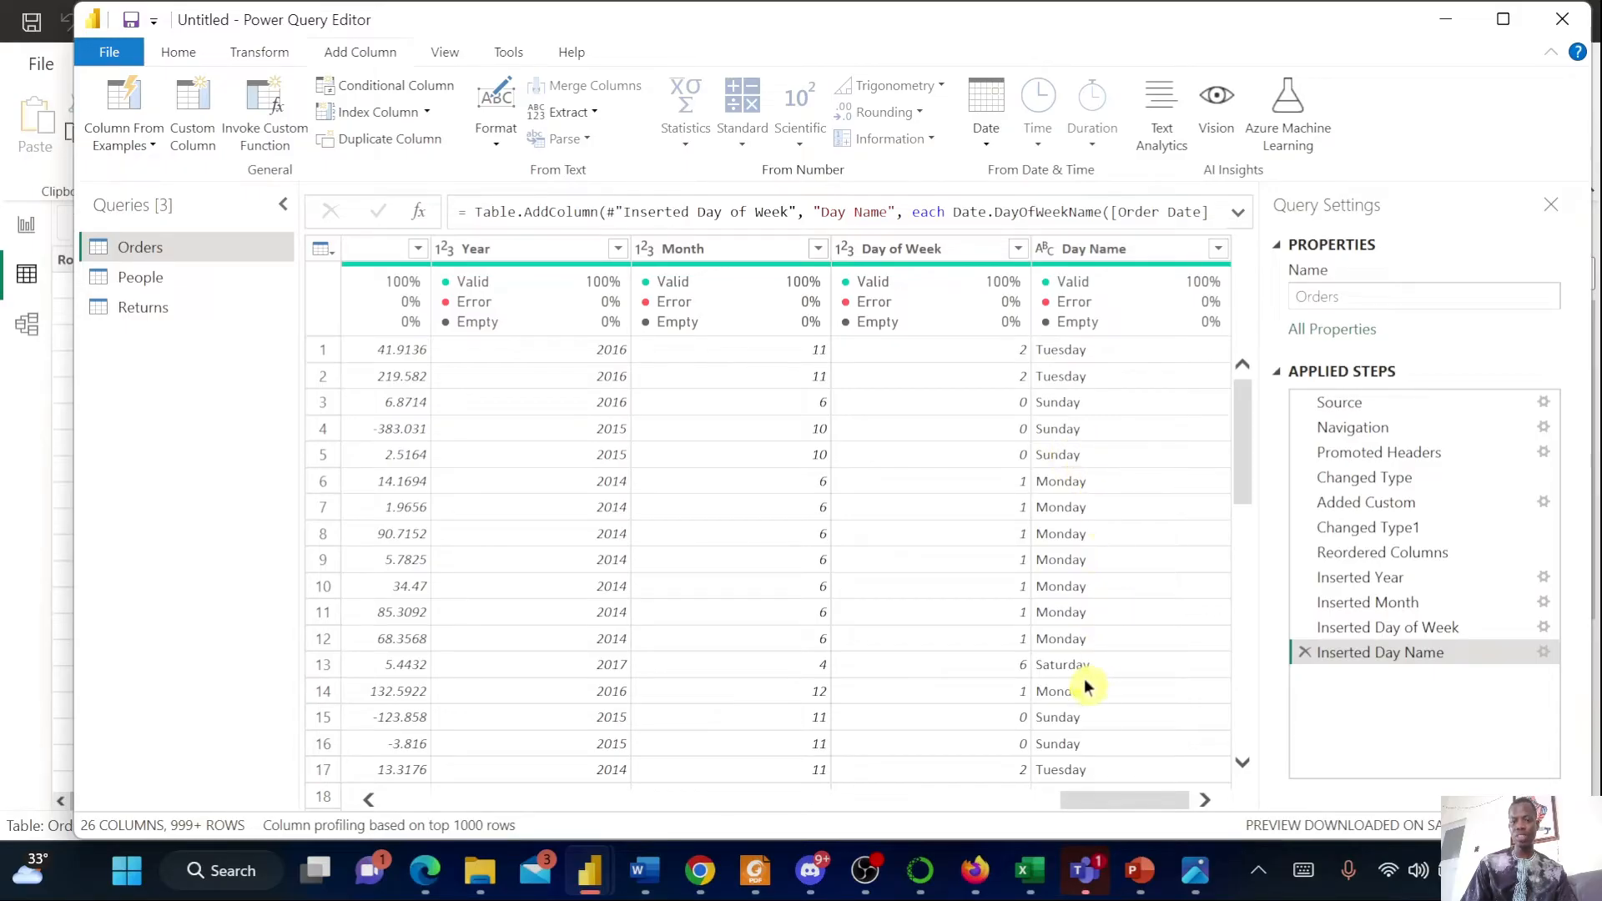
pyautogui.scroll(-1, 1088, 686)
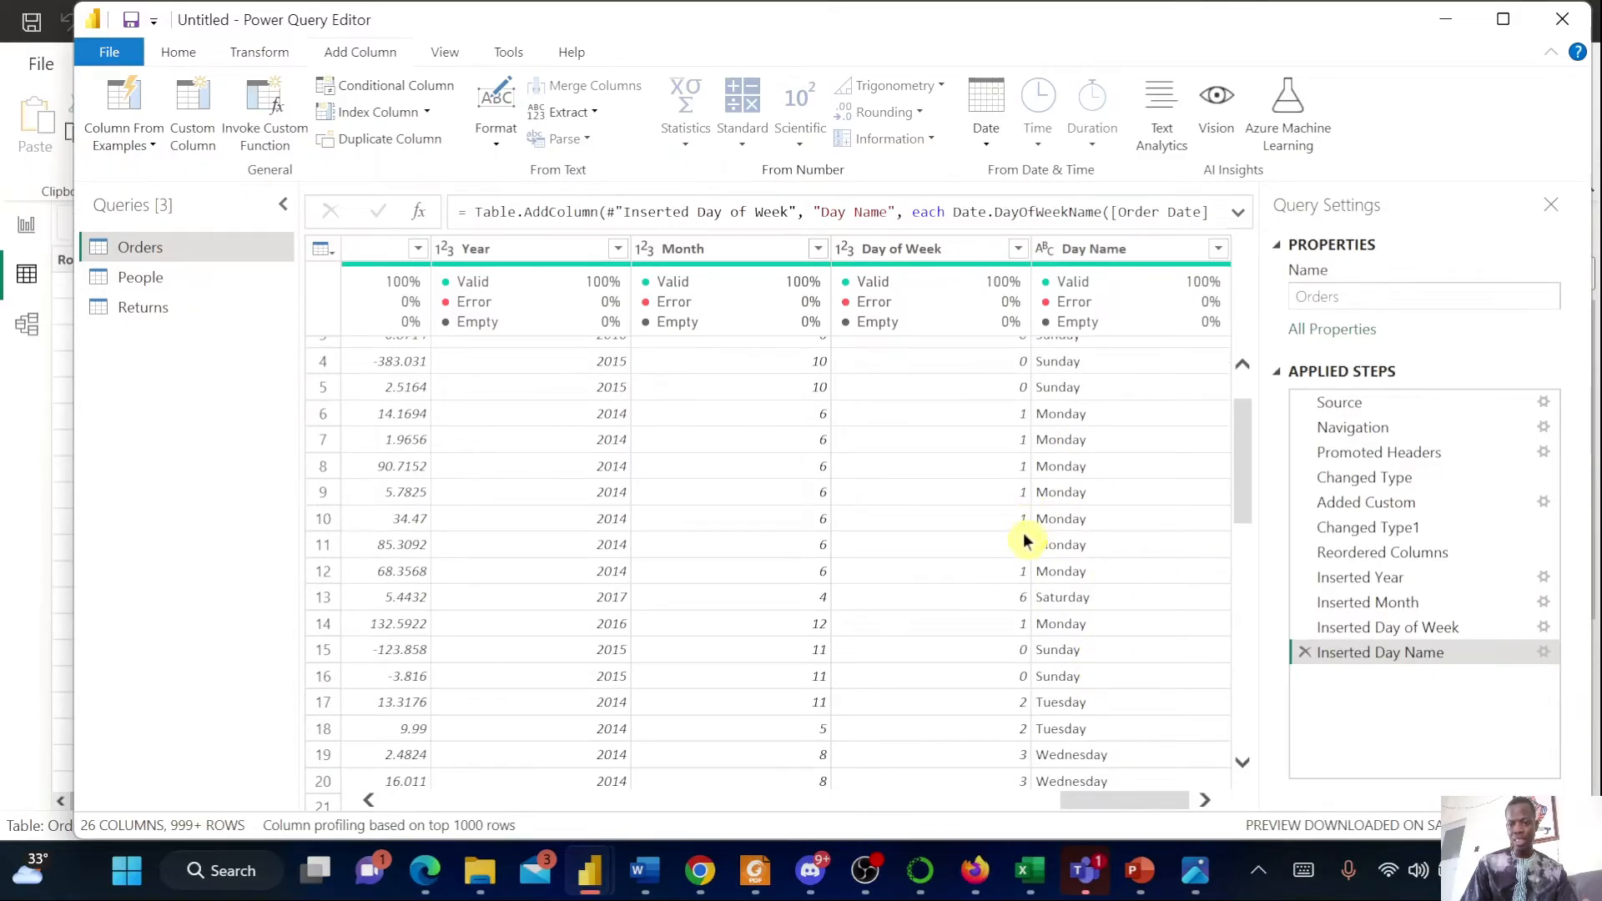
# Change the Day Name column's data type to Date
pyautogui.scroll(1, 1025, 540)
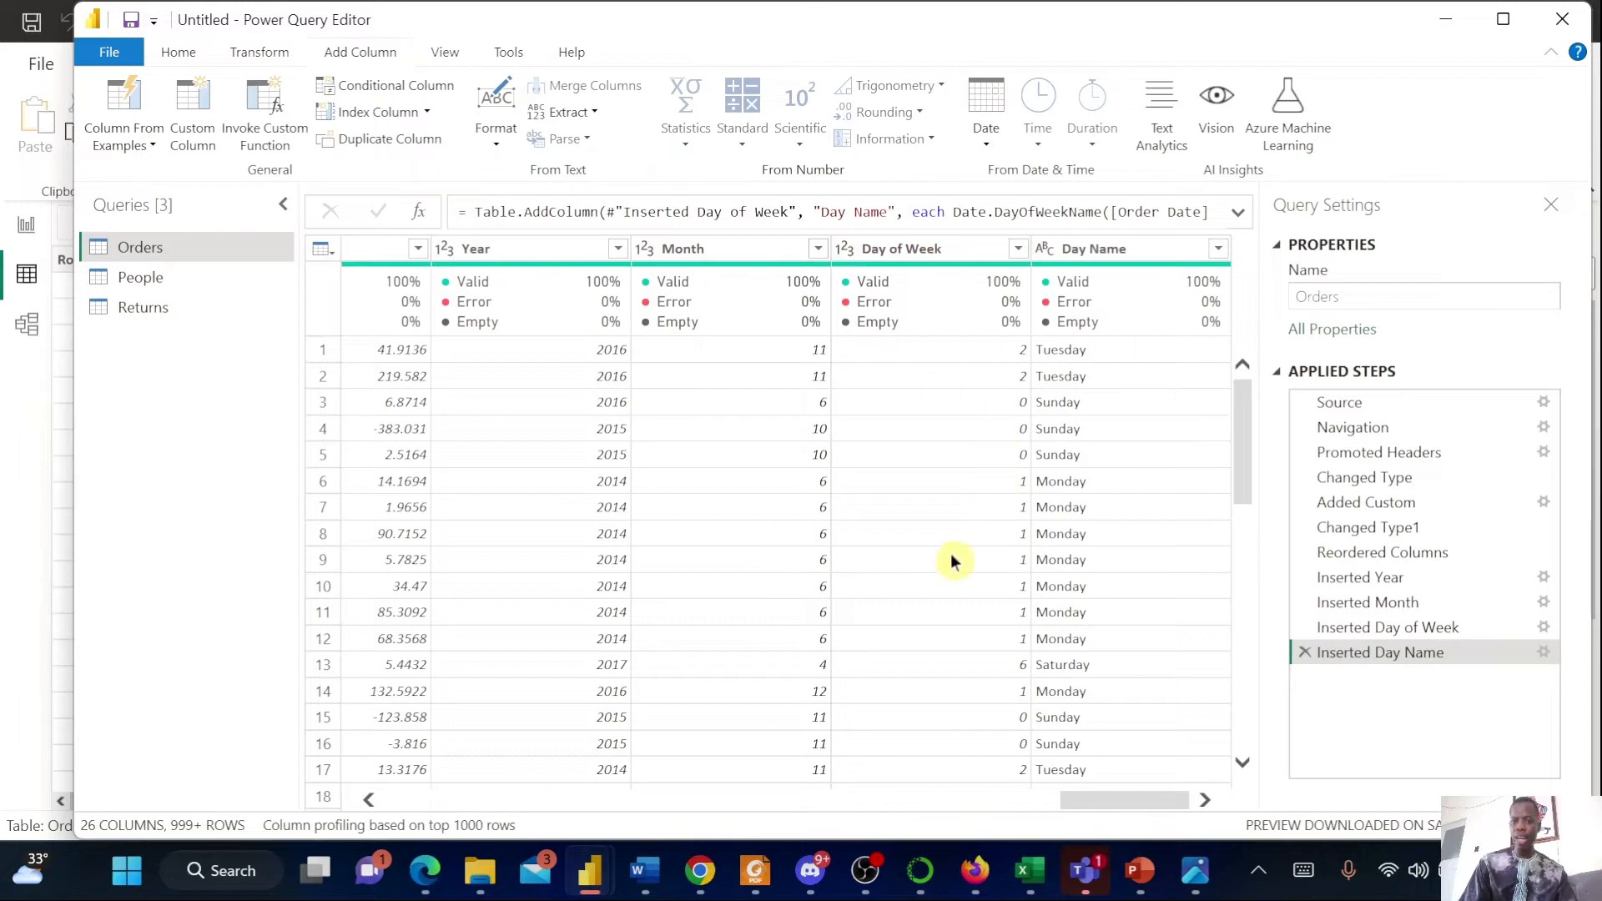
pyautogui.click(1055, 252)
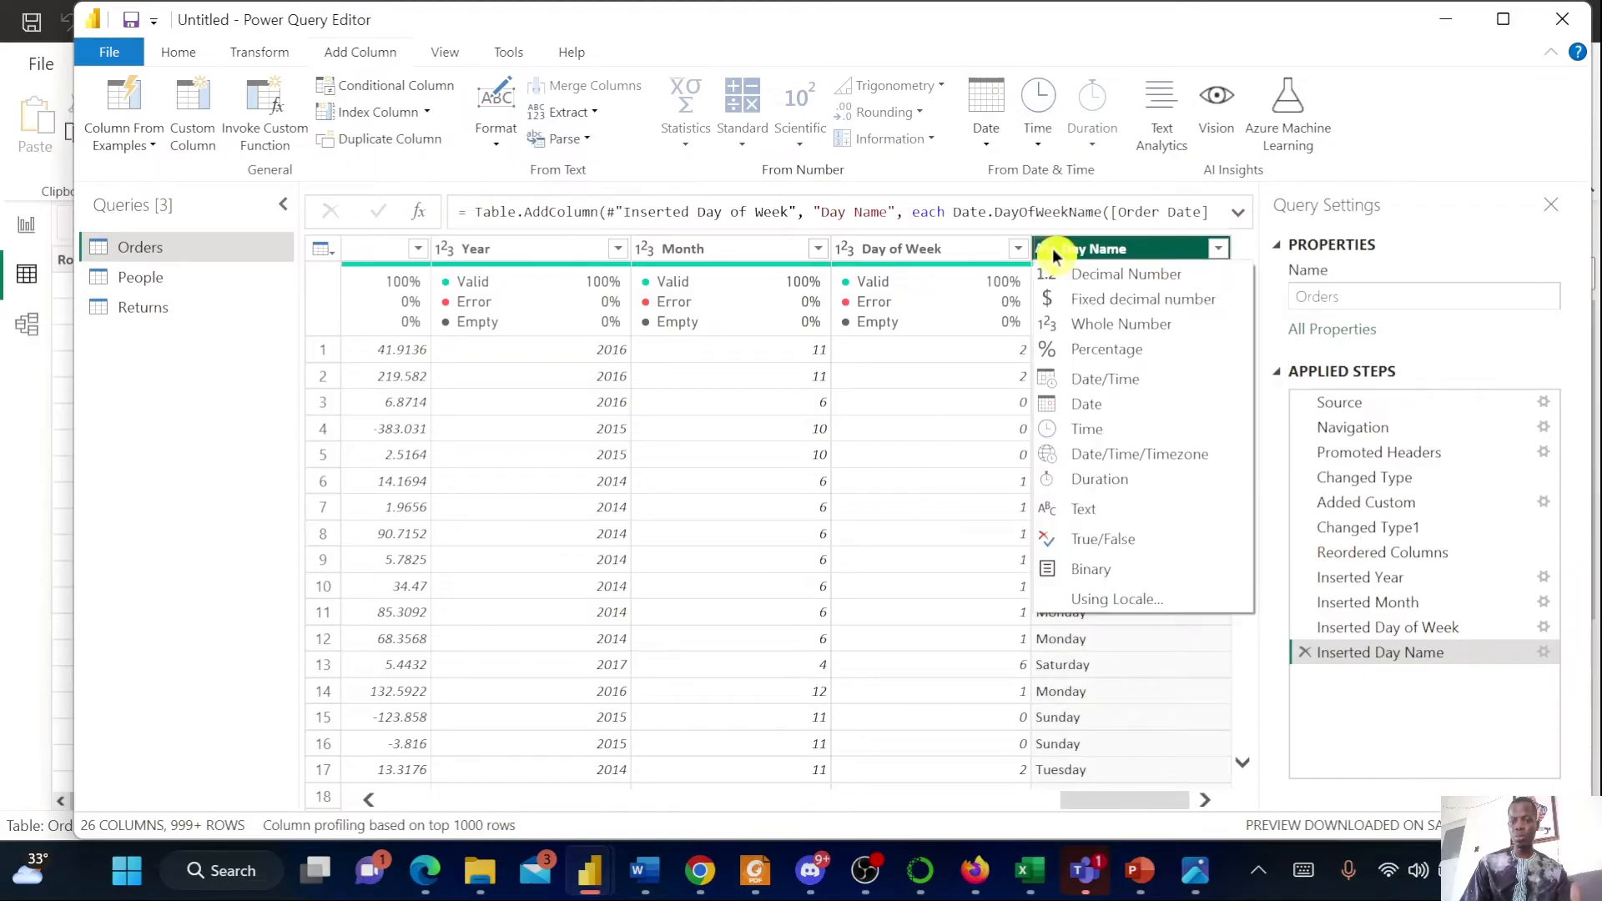
pyautogui.click(1124, 414)
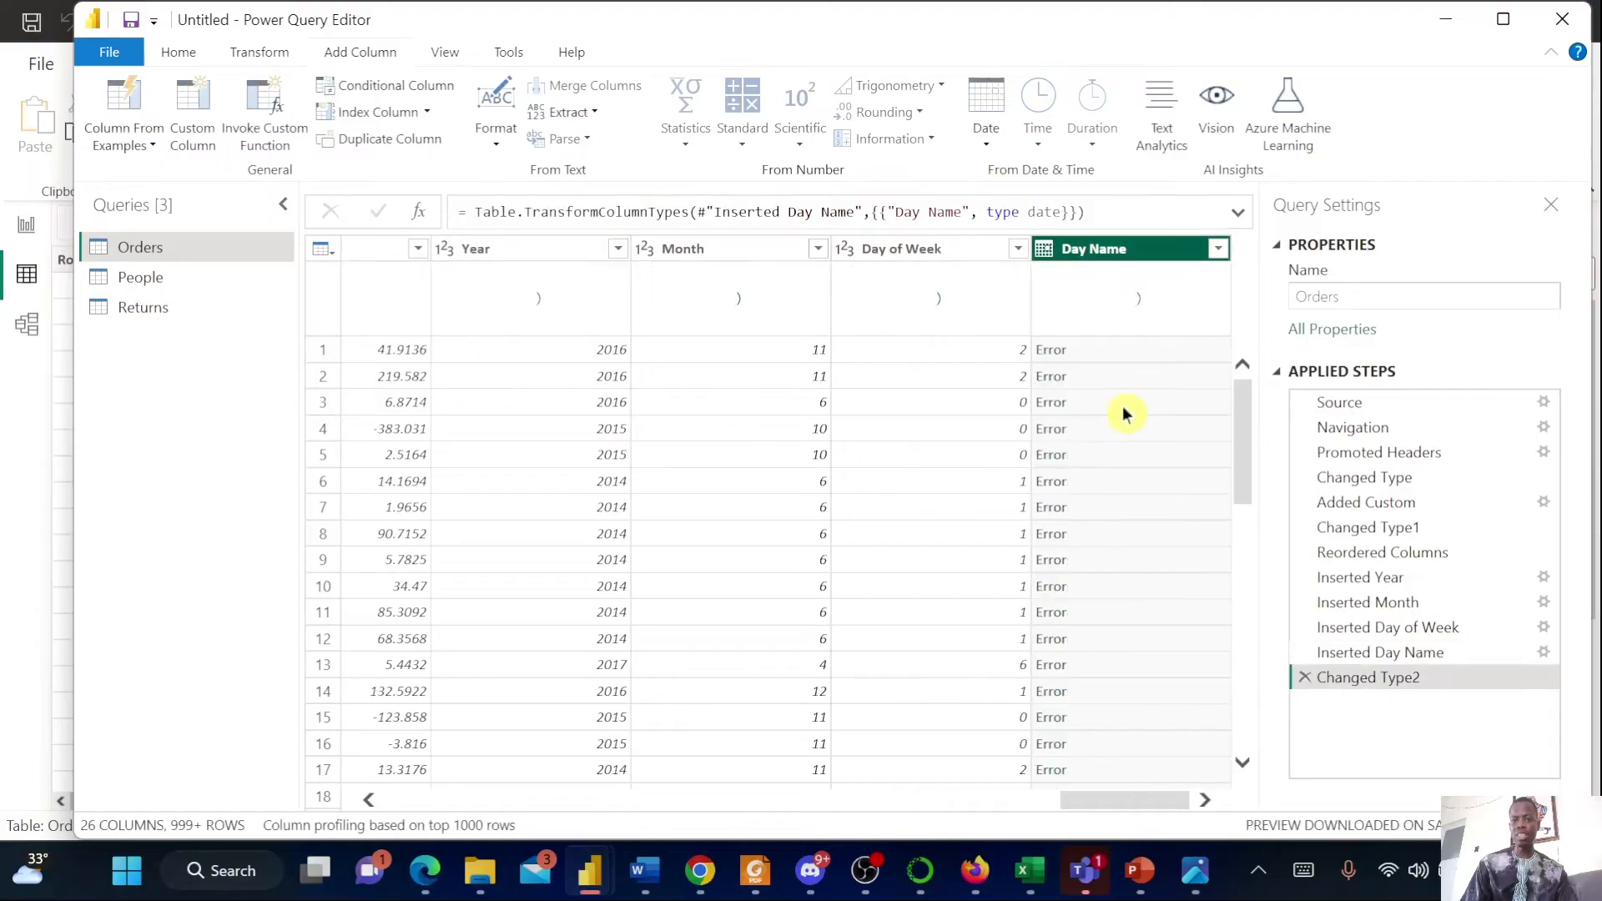
# Replace the Day Name column's current type conversion with Text
pyautogui.click(1045, 249)
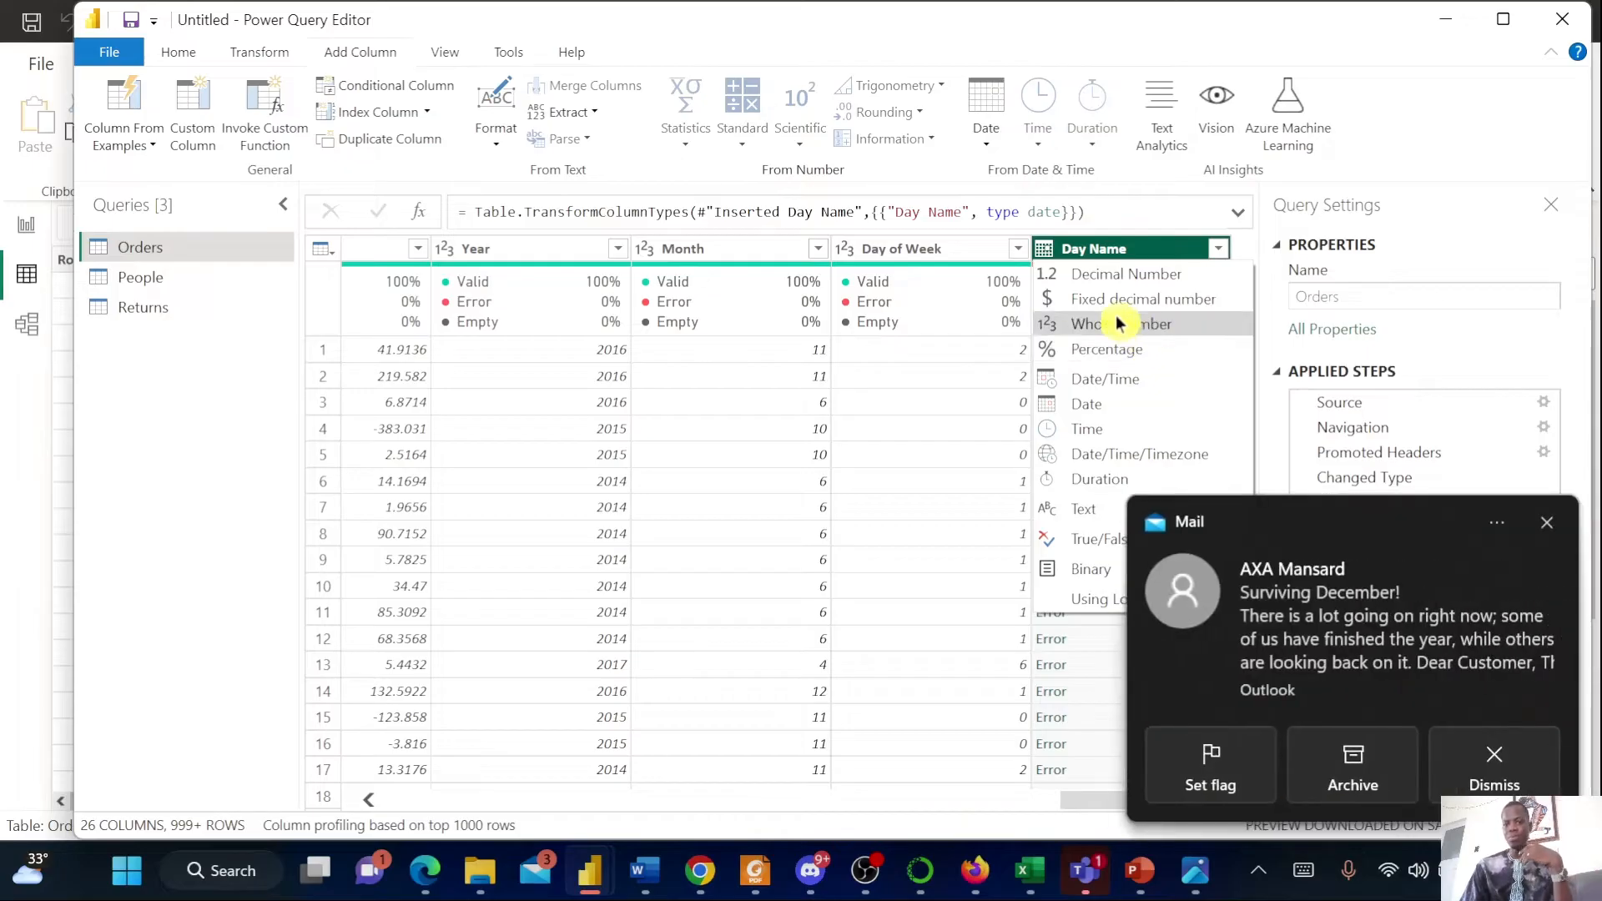
pyautogui.click(1562, 529)
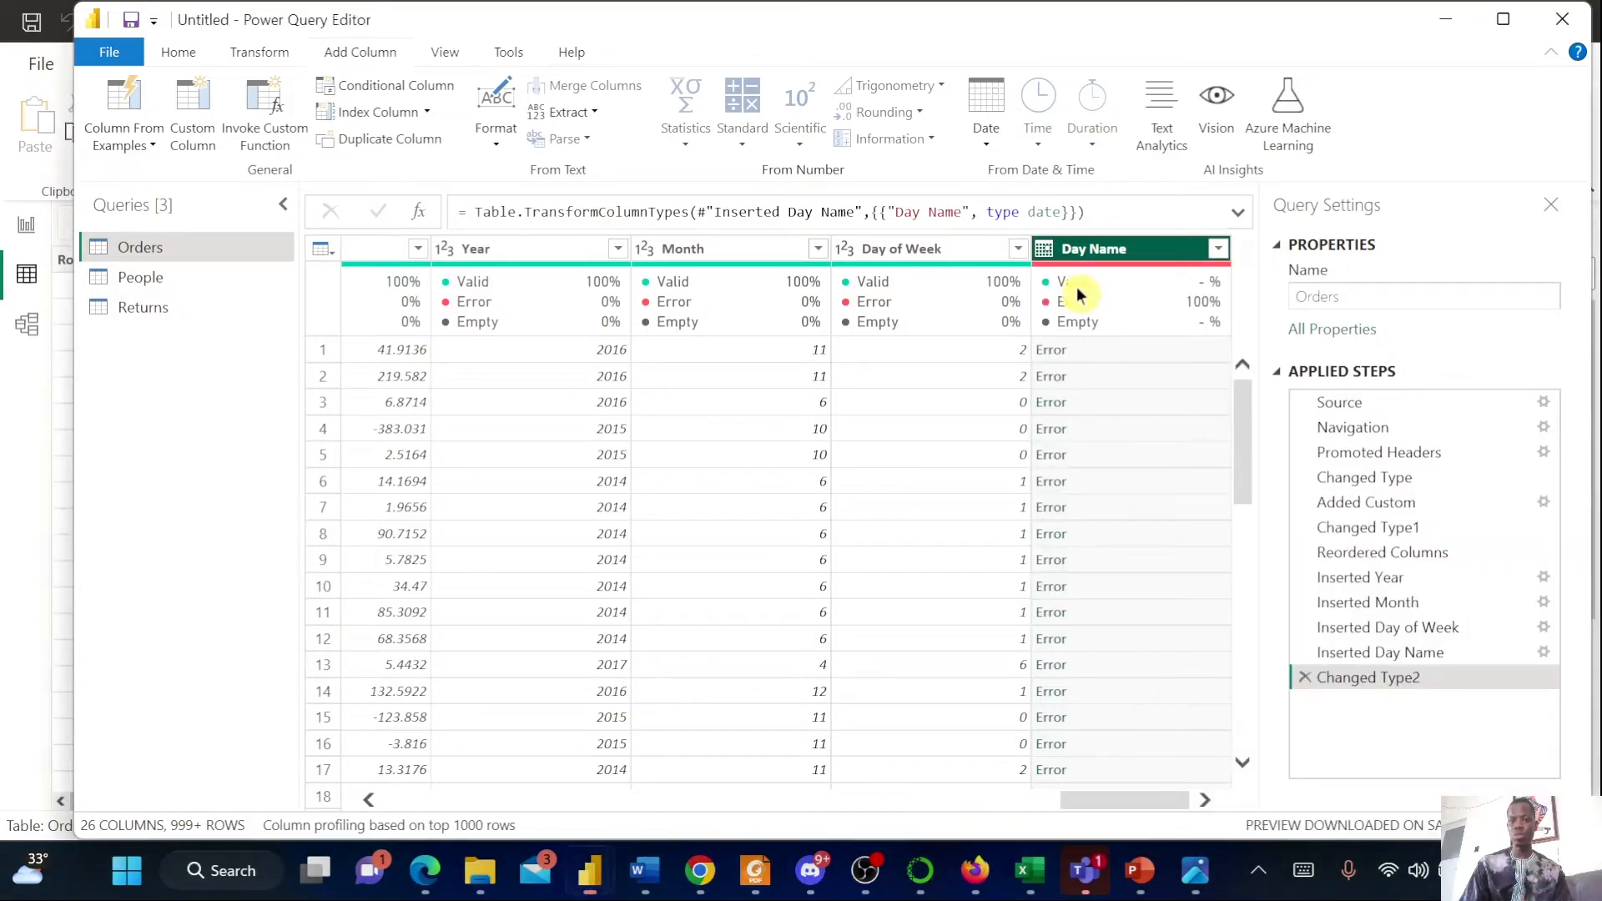
pyautogui.click(1043, 249)
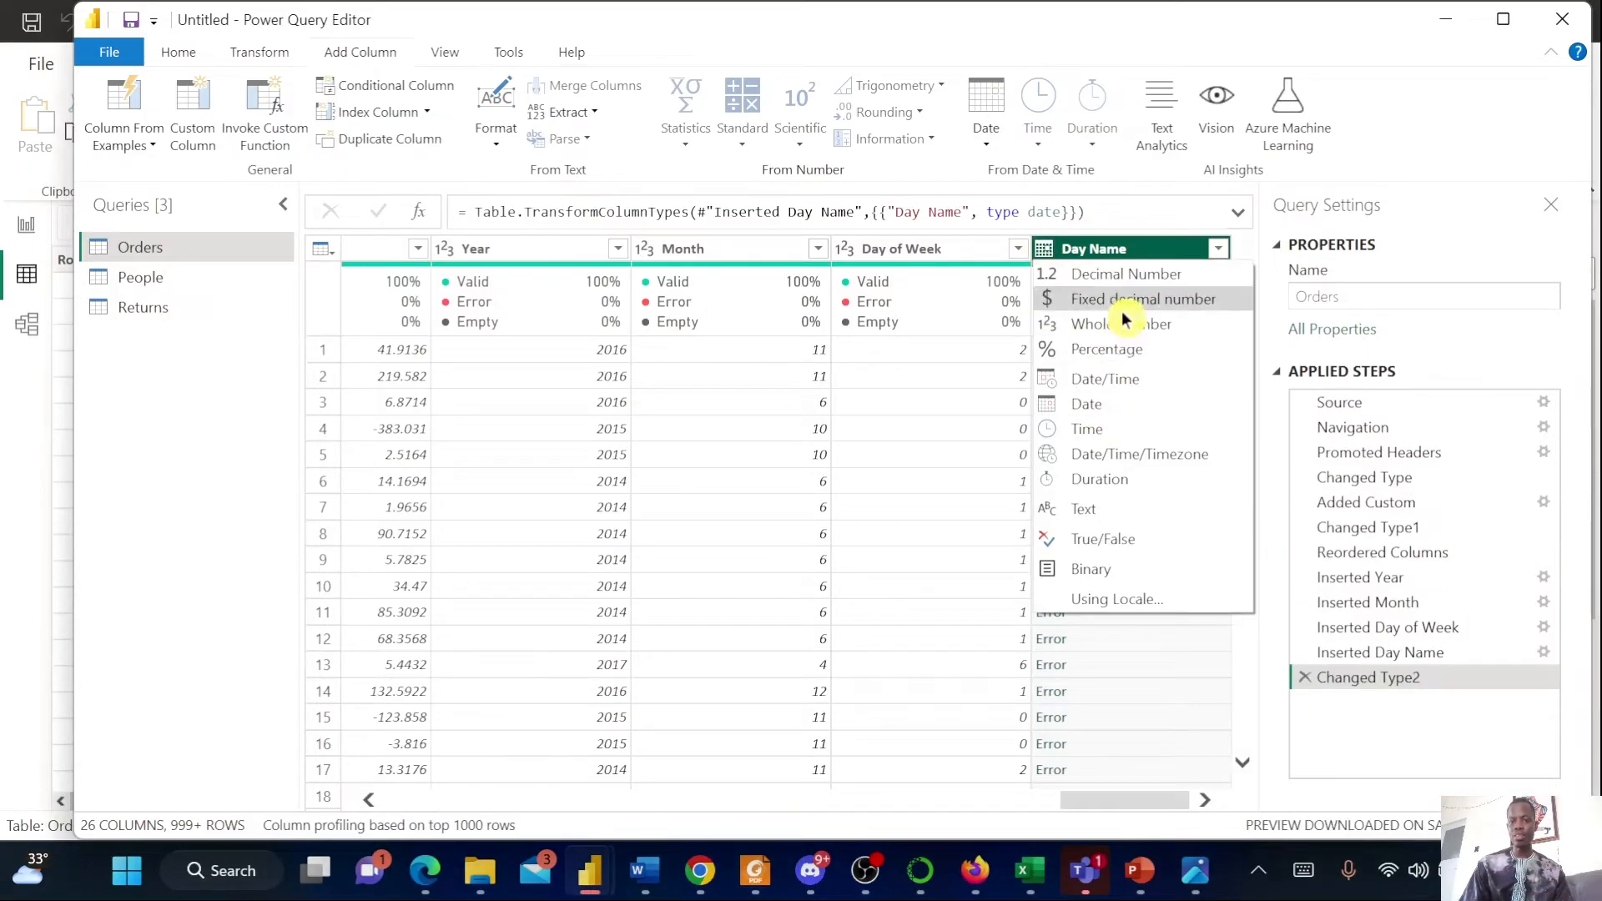
pyautogui.click(1128, 519)
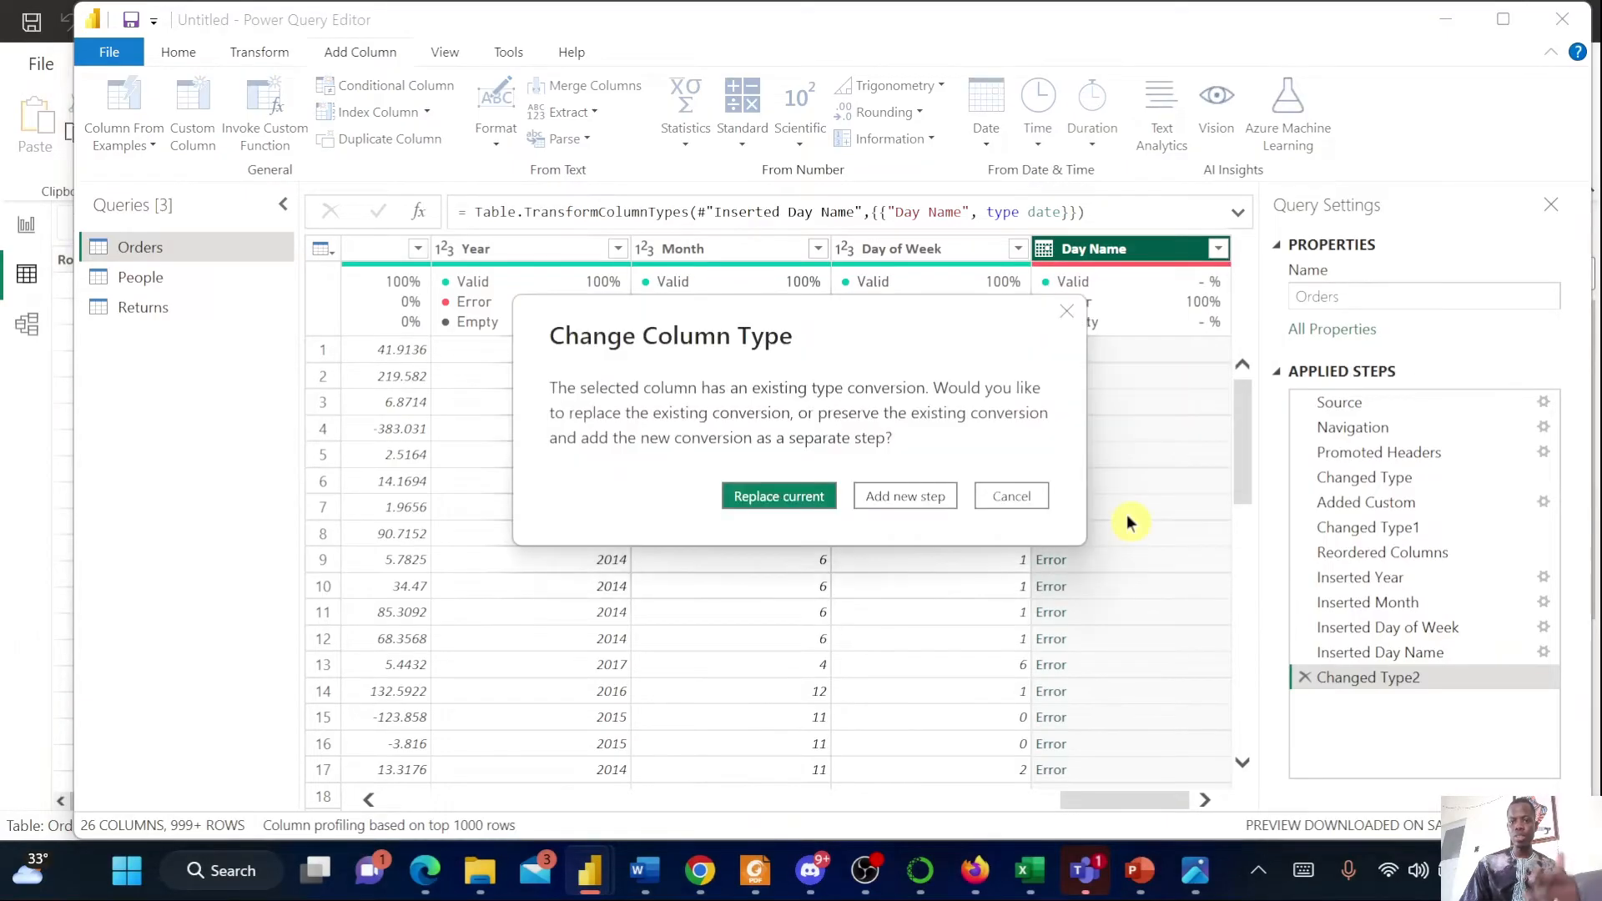
pyautogui.click(798, 509)
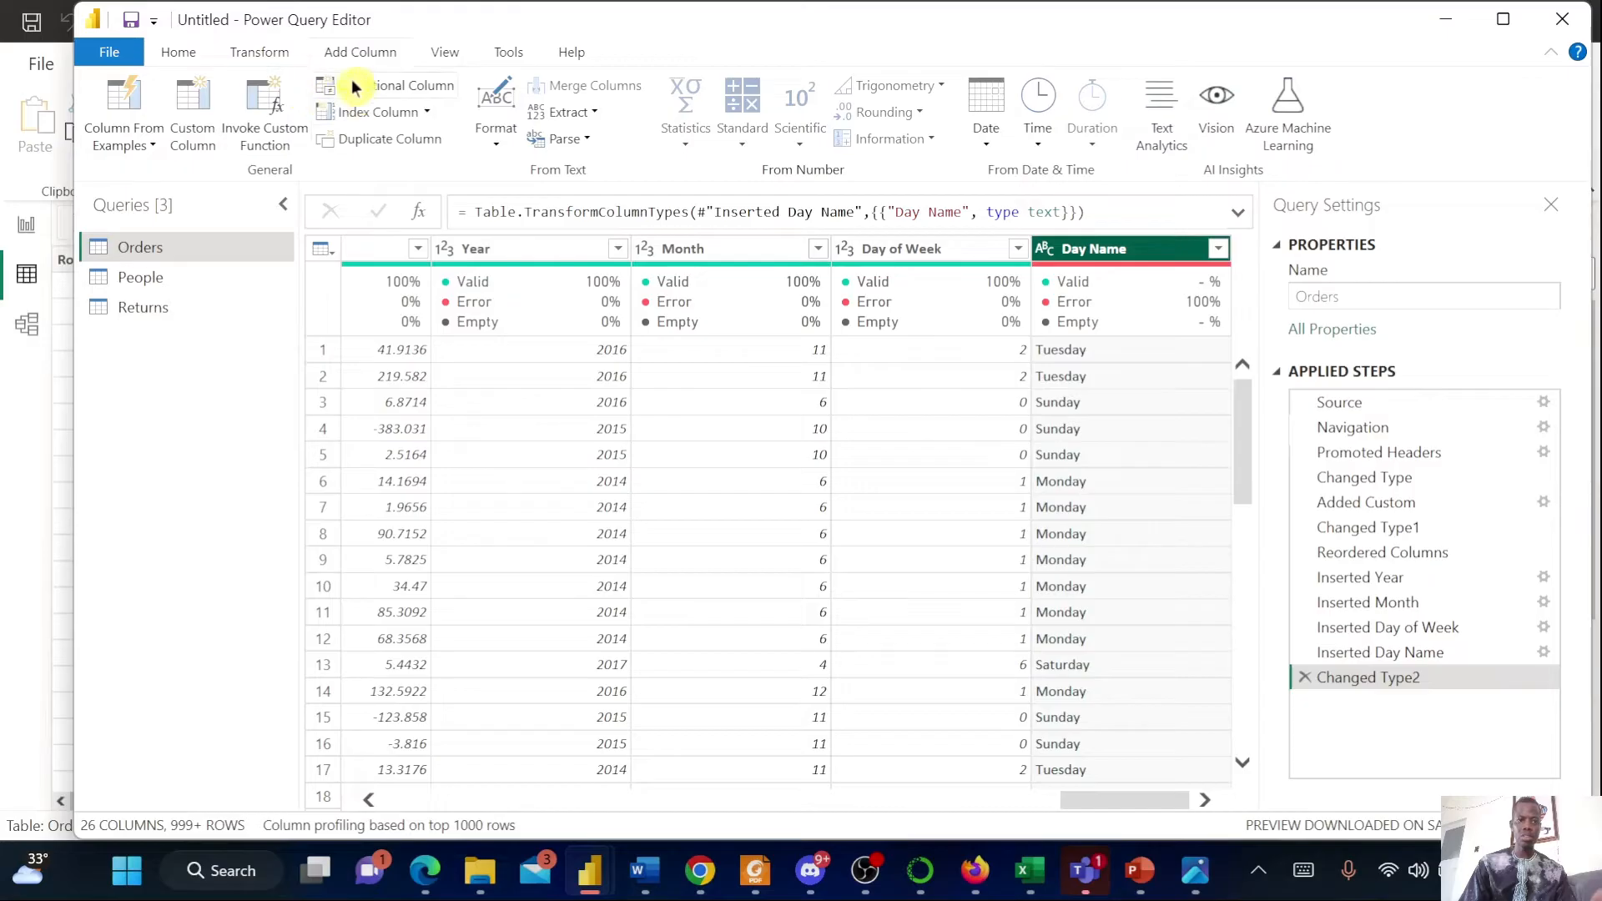
# Close Power Query and apply the changes to the data model
pyautogui.click(176, 55)
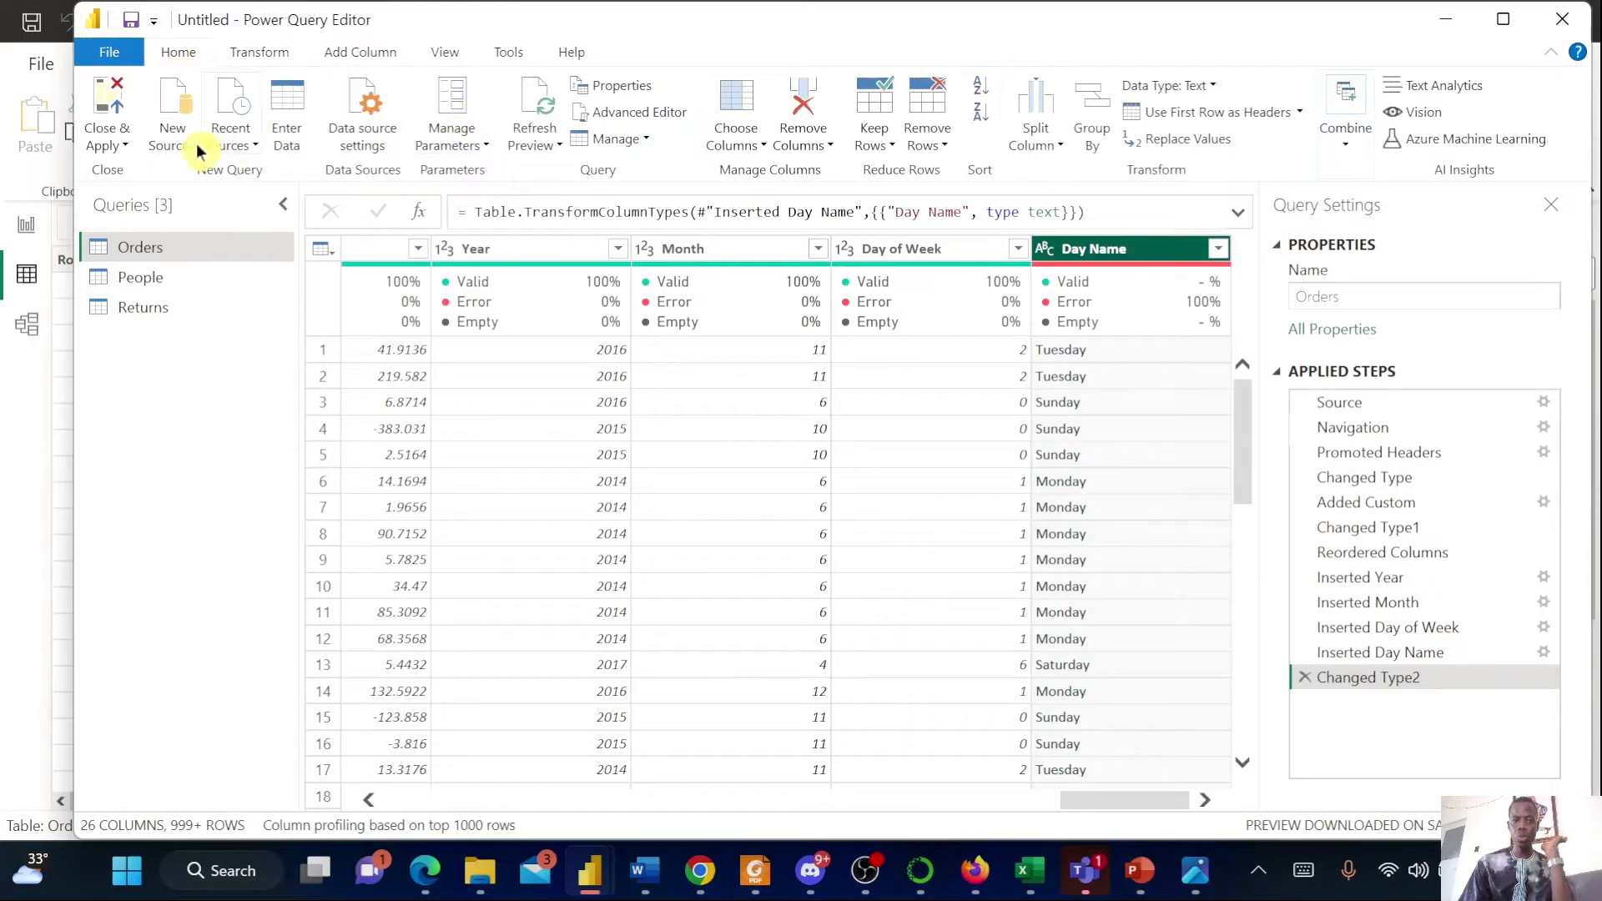
pyautogui.click(123, 145)
pyautogui.click(114, 175)
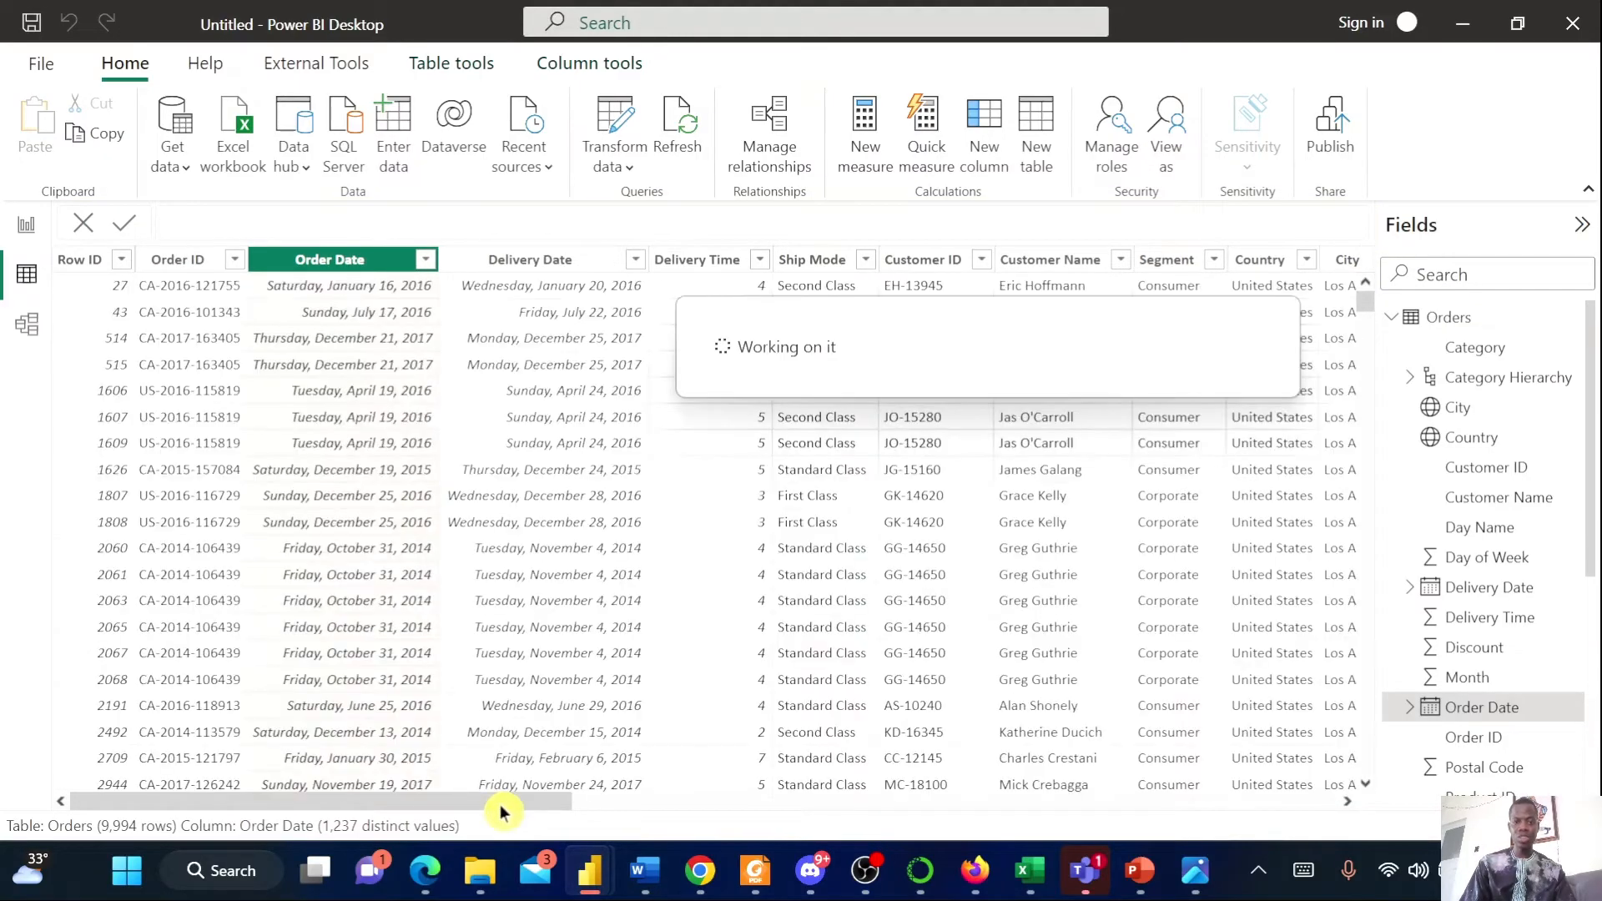
# Create a calculated column WeekDay = WEEKDAY(Orders[Order Date],1) in the Orders table
pyautogui.moveTo(496, 802); pyautogui.dragTo(1127, 808)
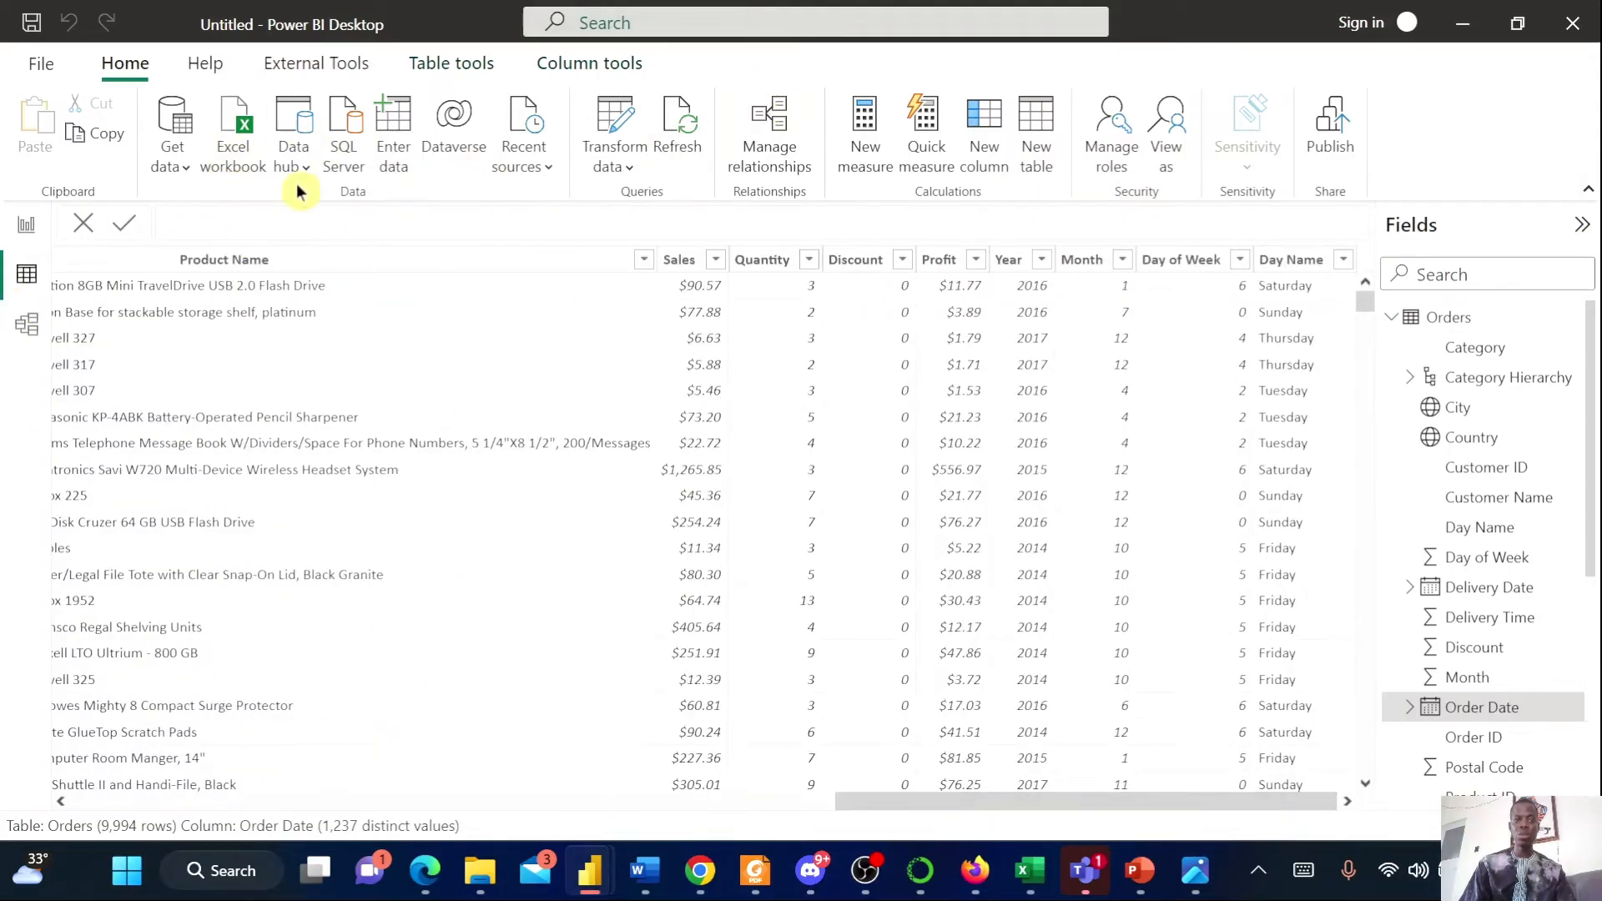
pyautogui.click(995, 159)
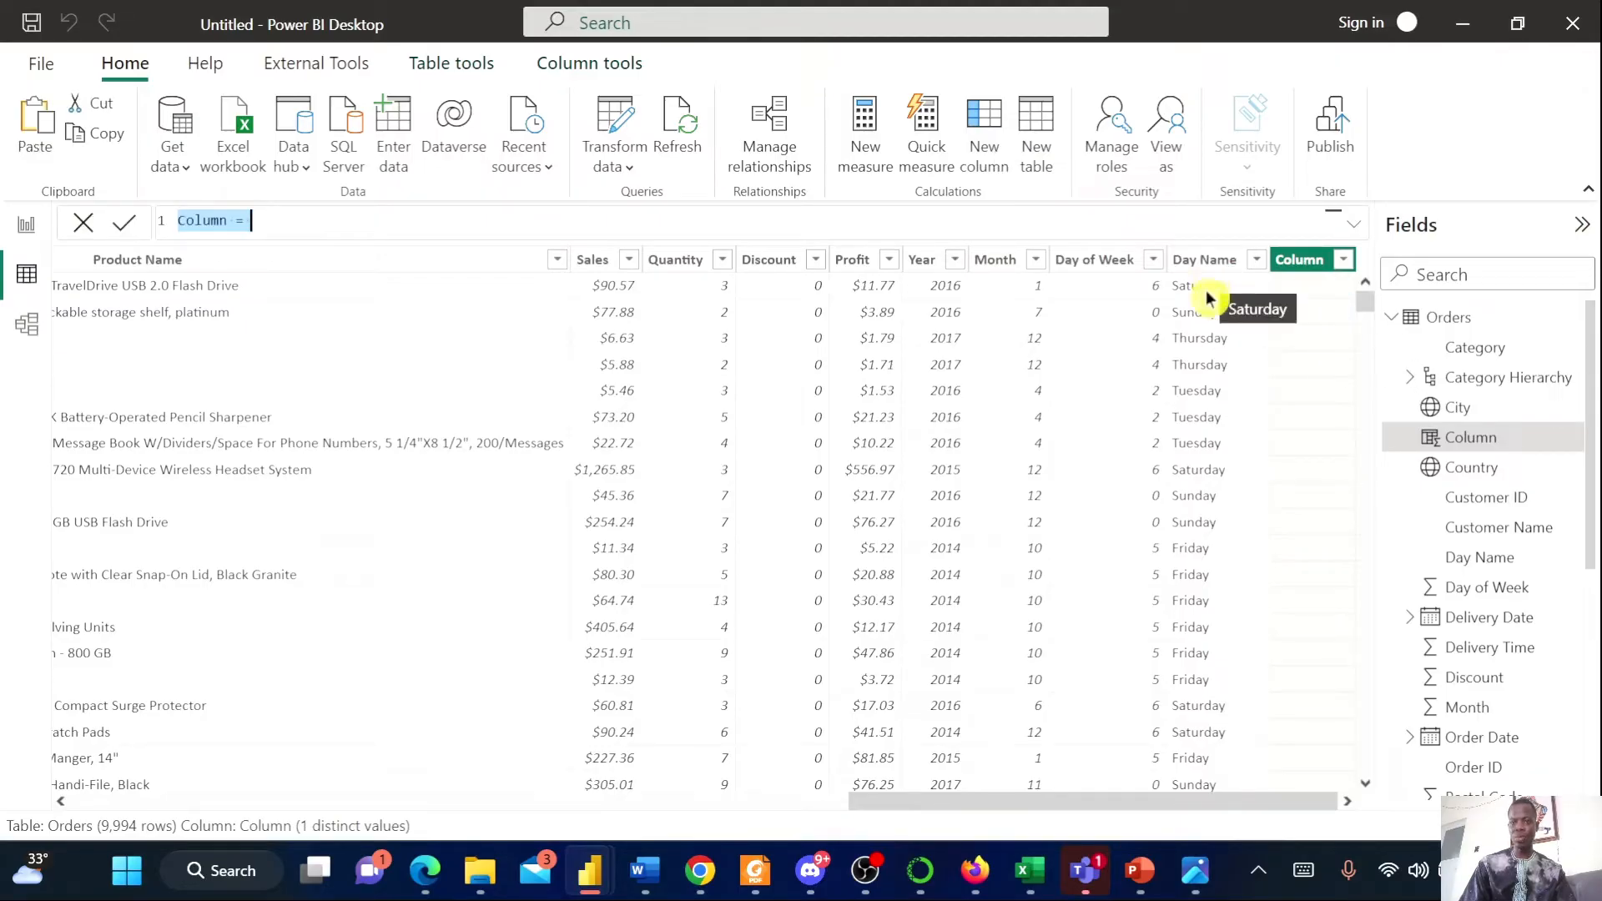
pyautogui.write('WeekDay')
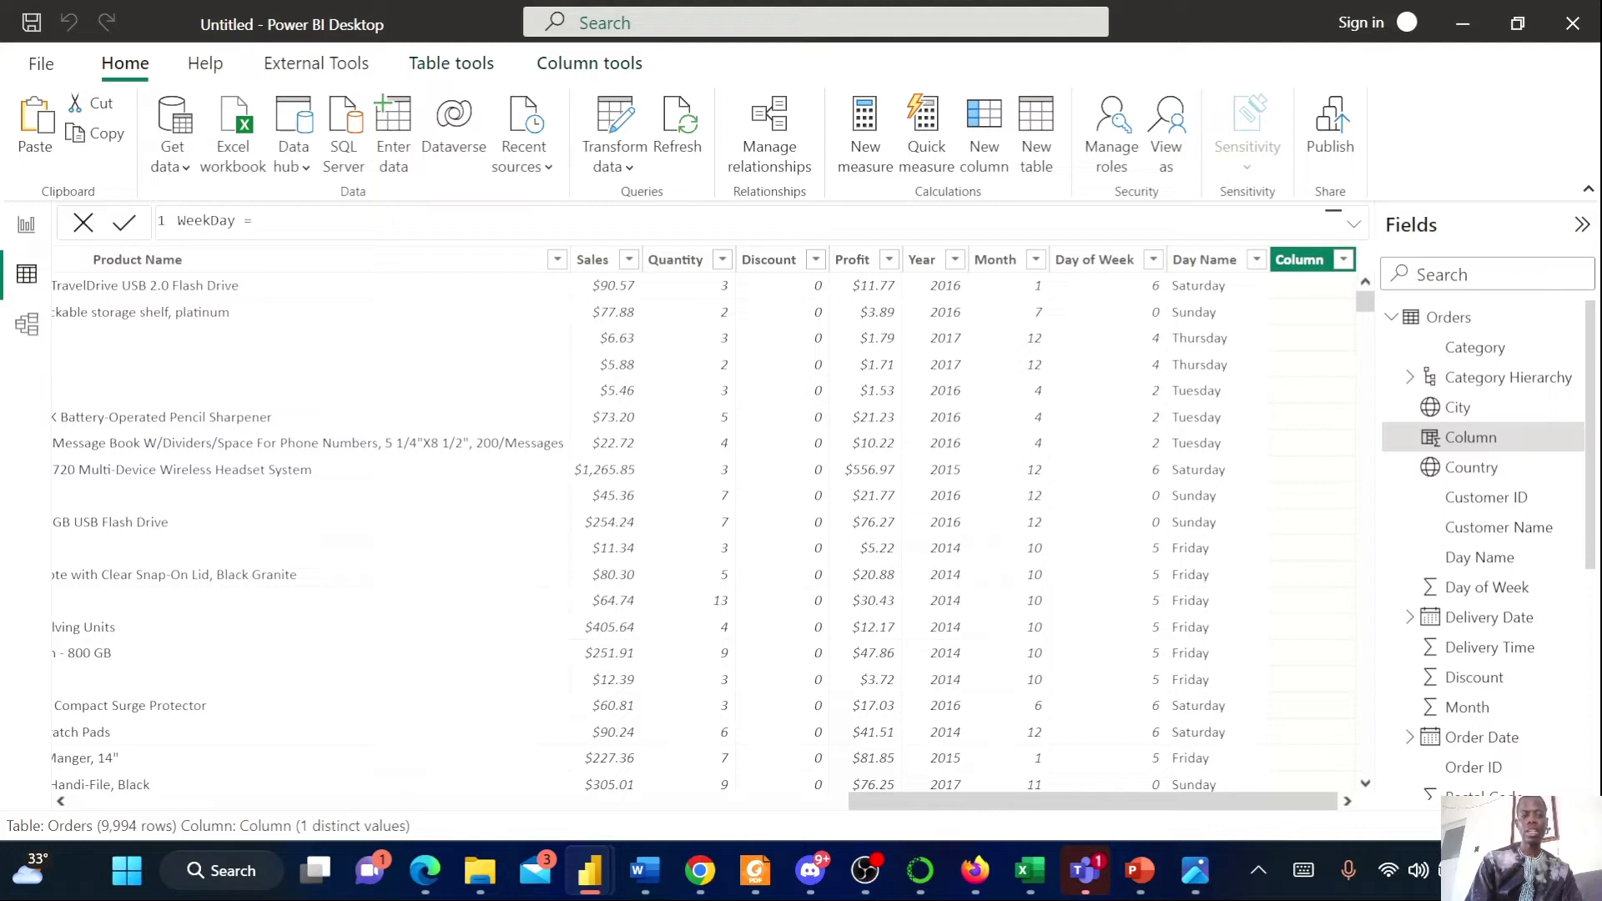
pyautogui.write('wee')
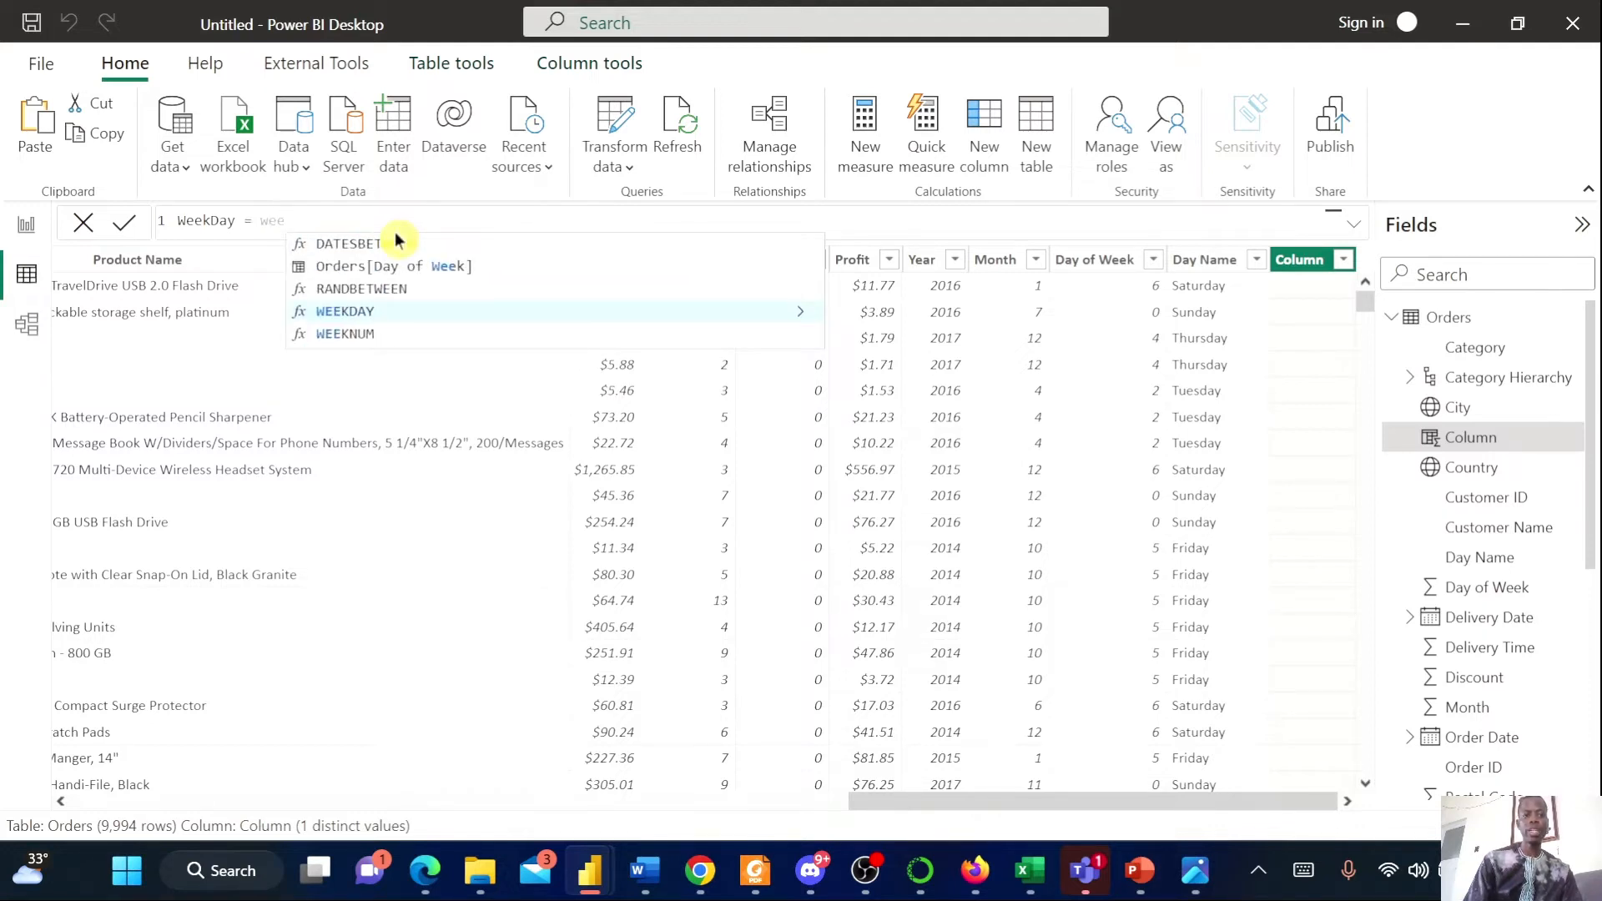
pyautogui.click(372, 316)
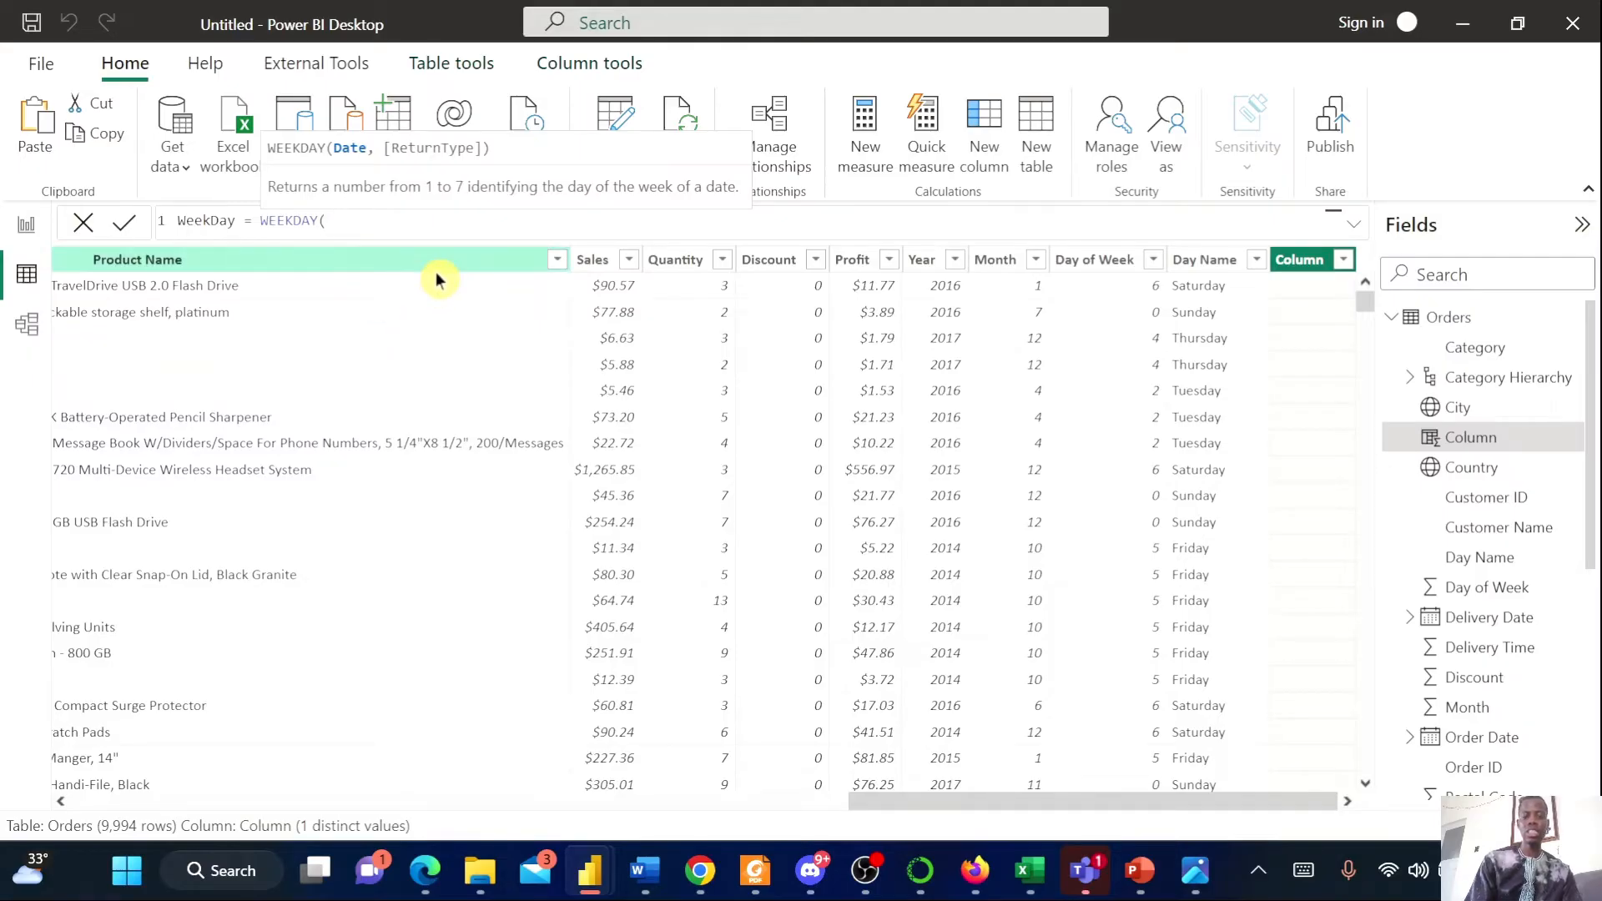
pyautogui.write('orde')
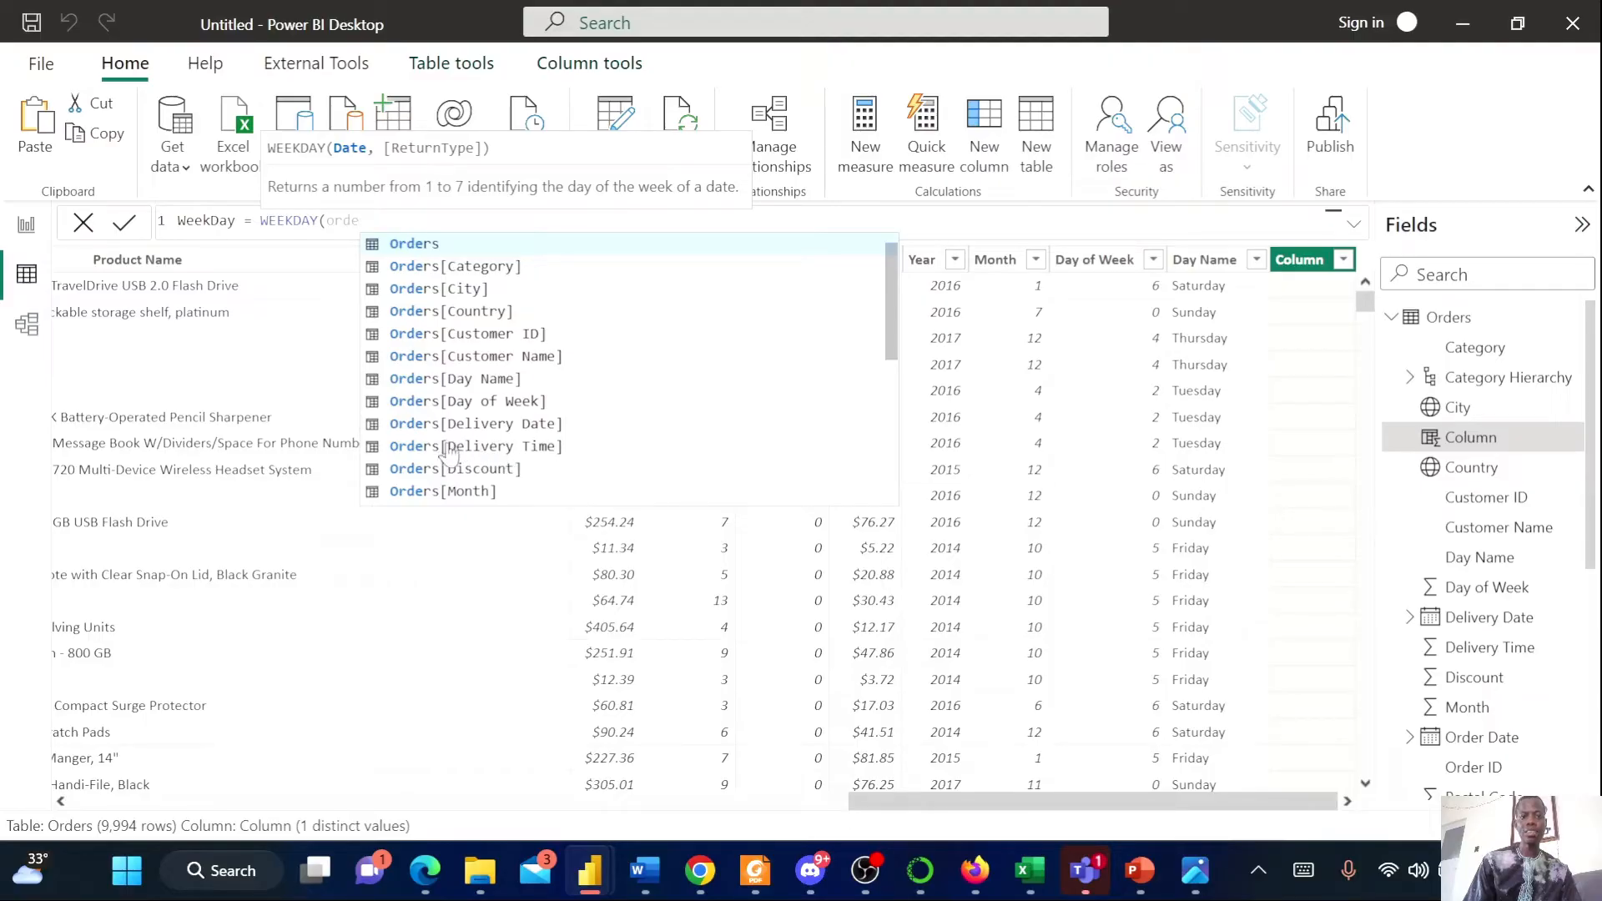
pyautogui.scroll(-3, 651, 409)
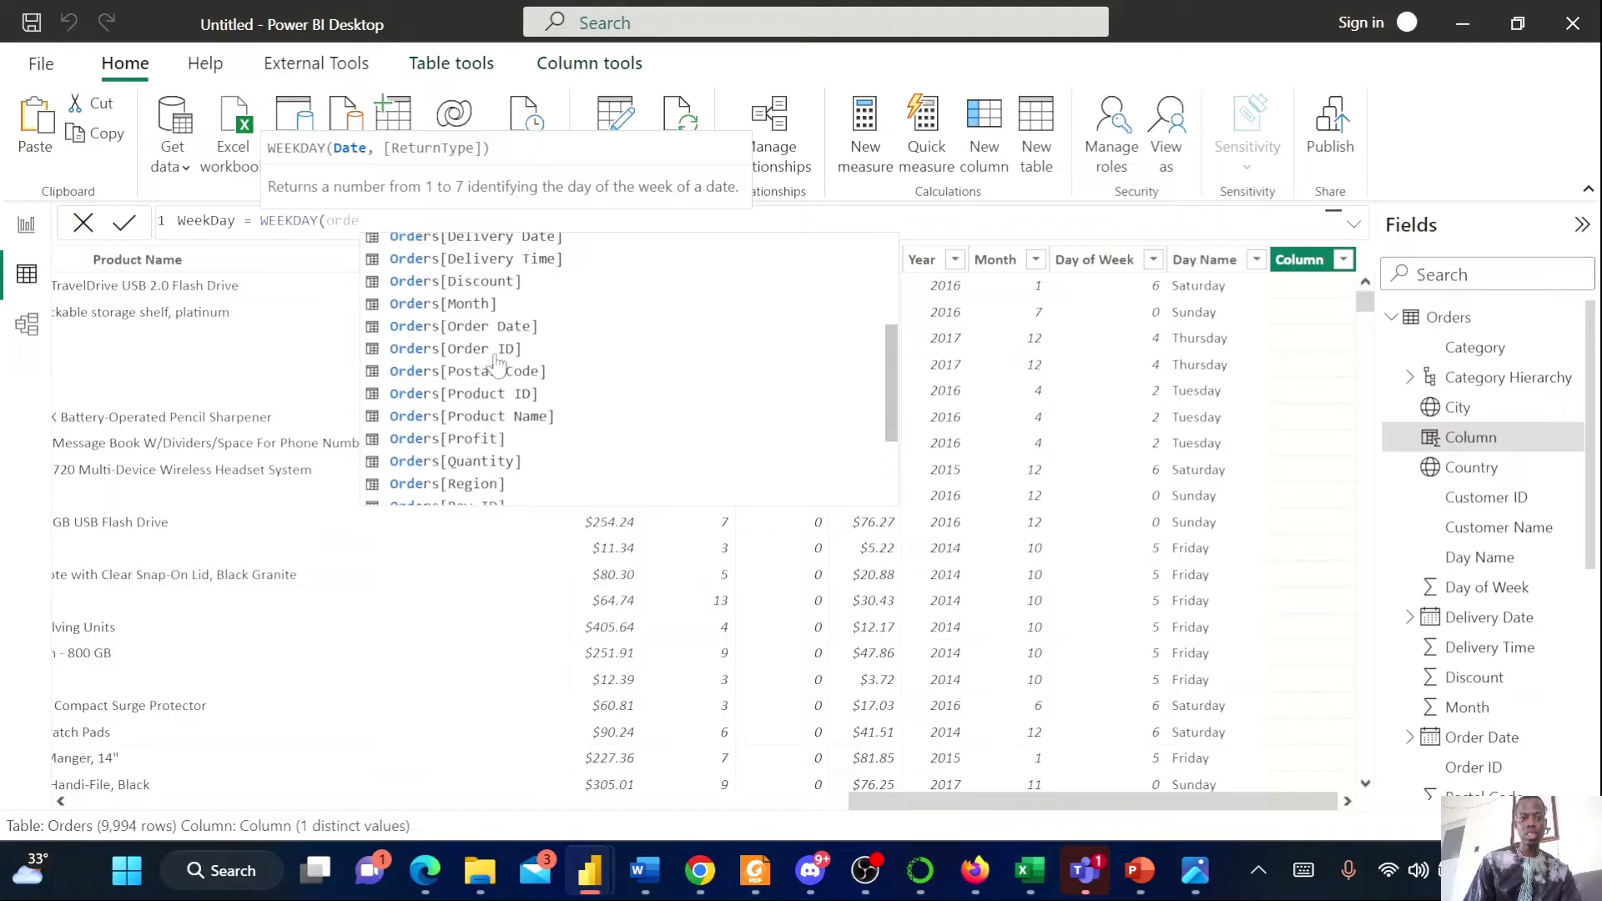
pyautogui.click(472, 334)
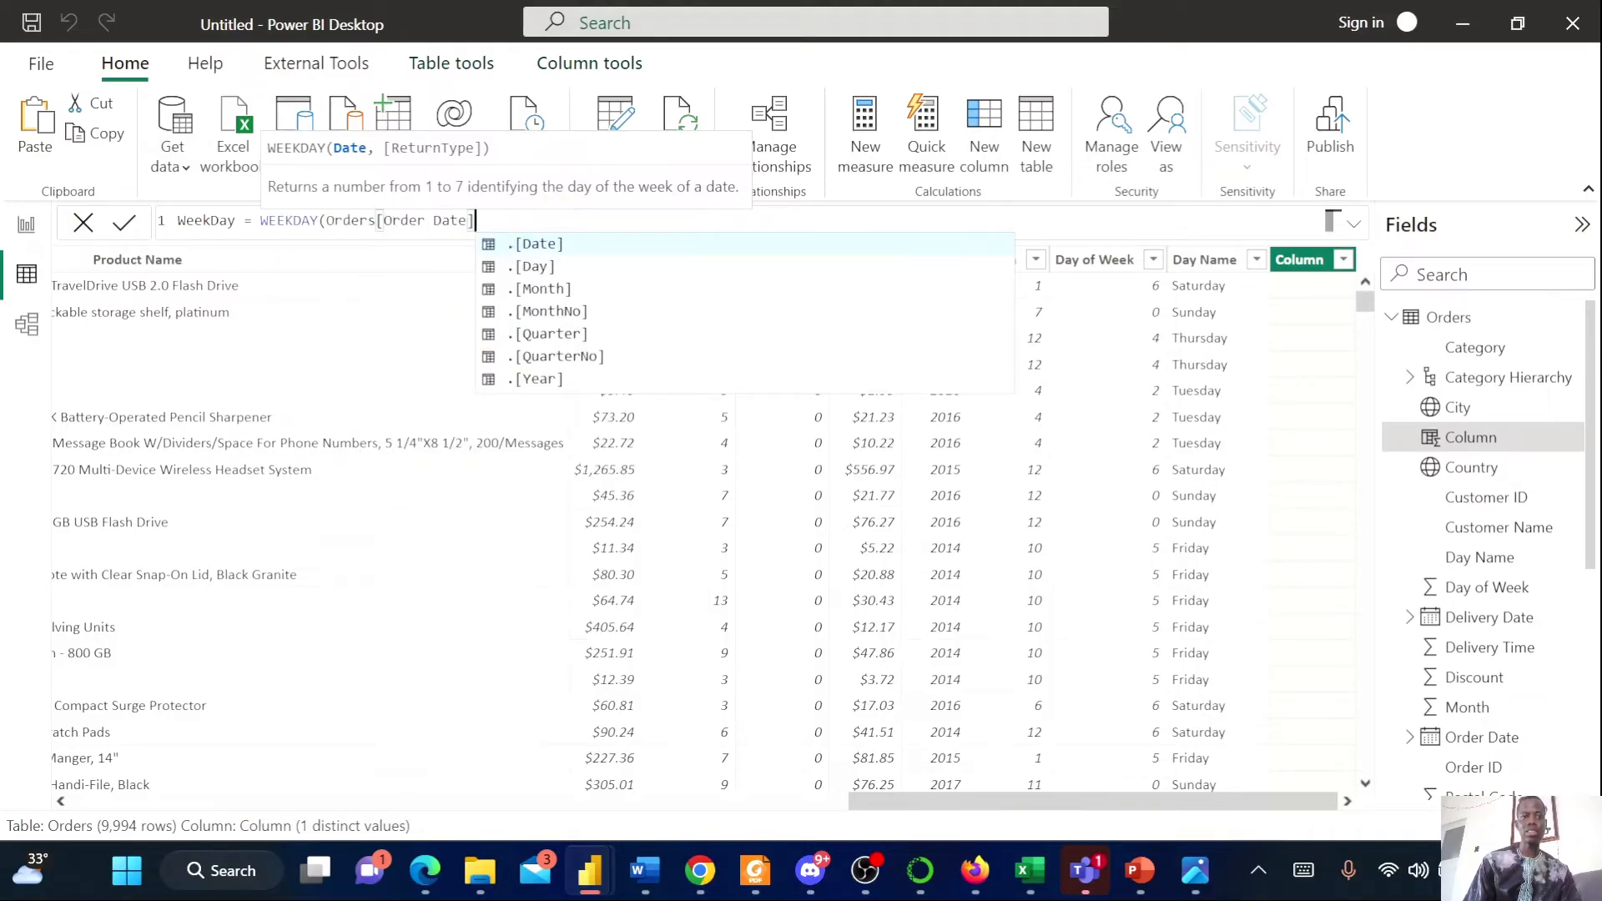
pyautogui.write(',')
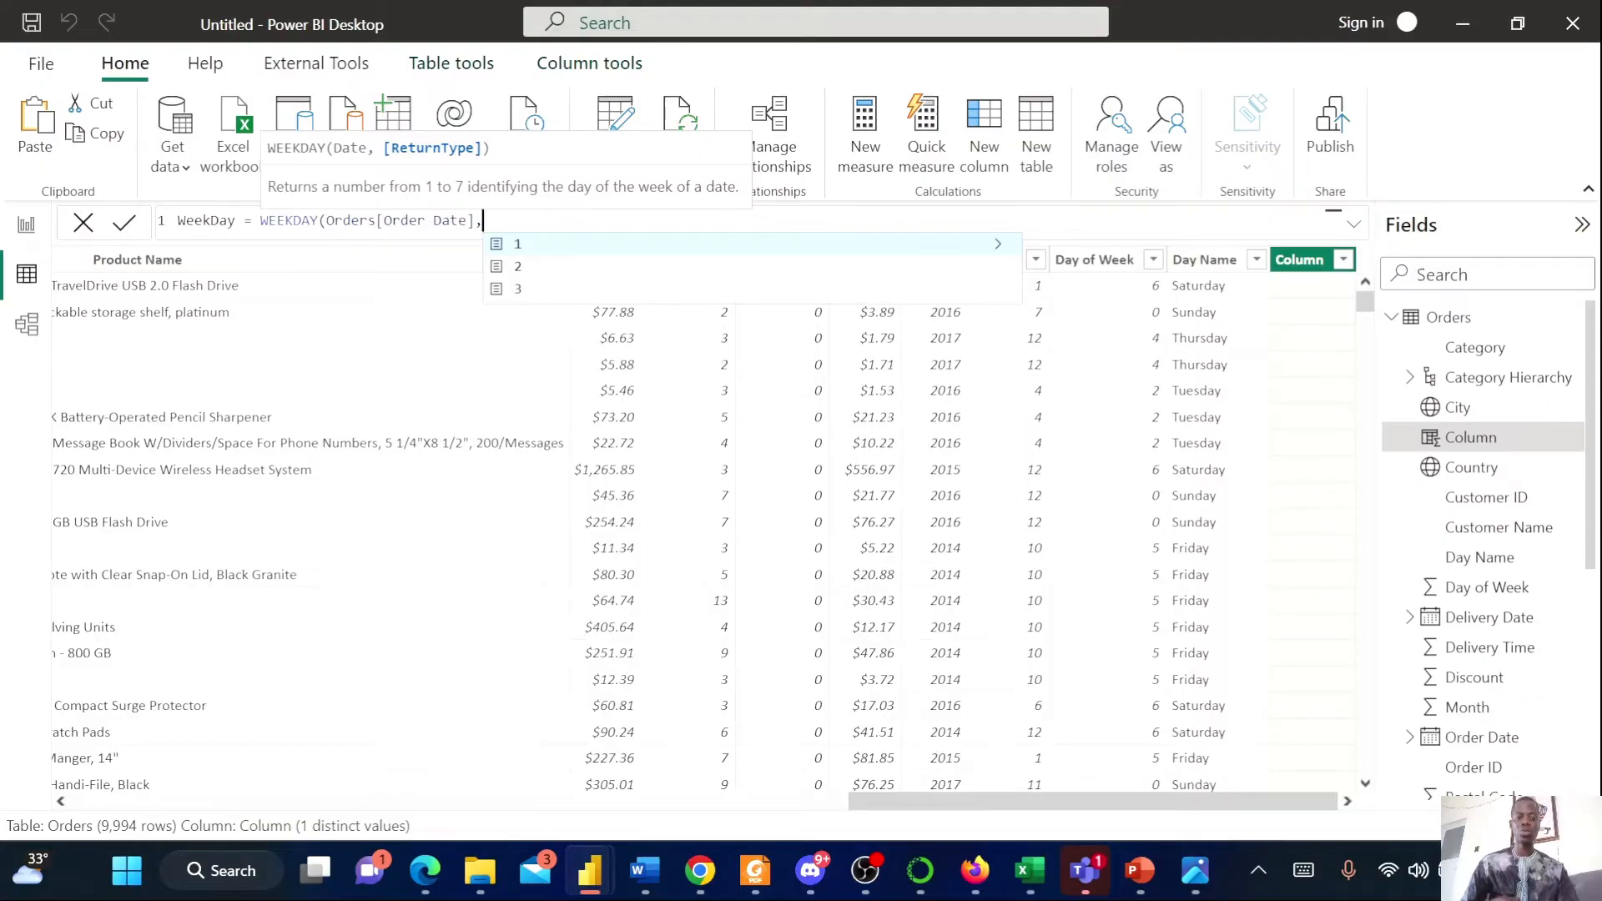
pyautogui.write('1)')
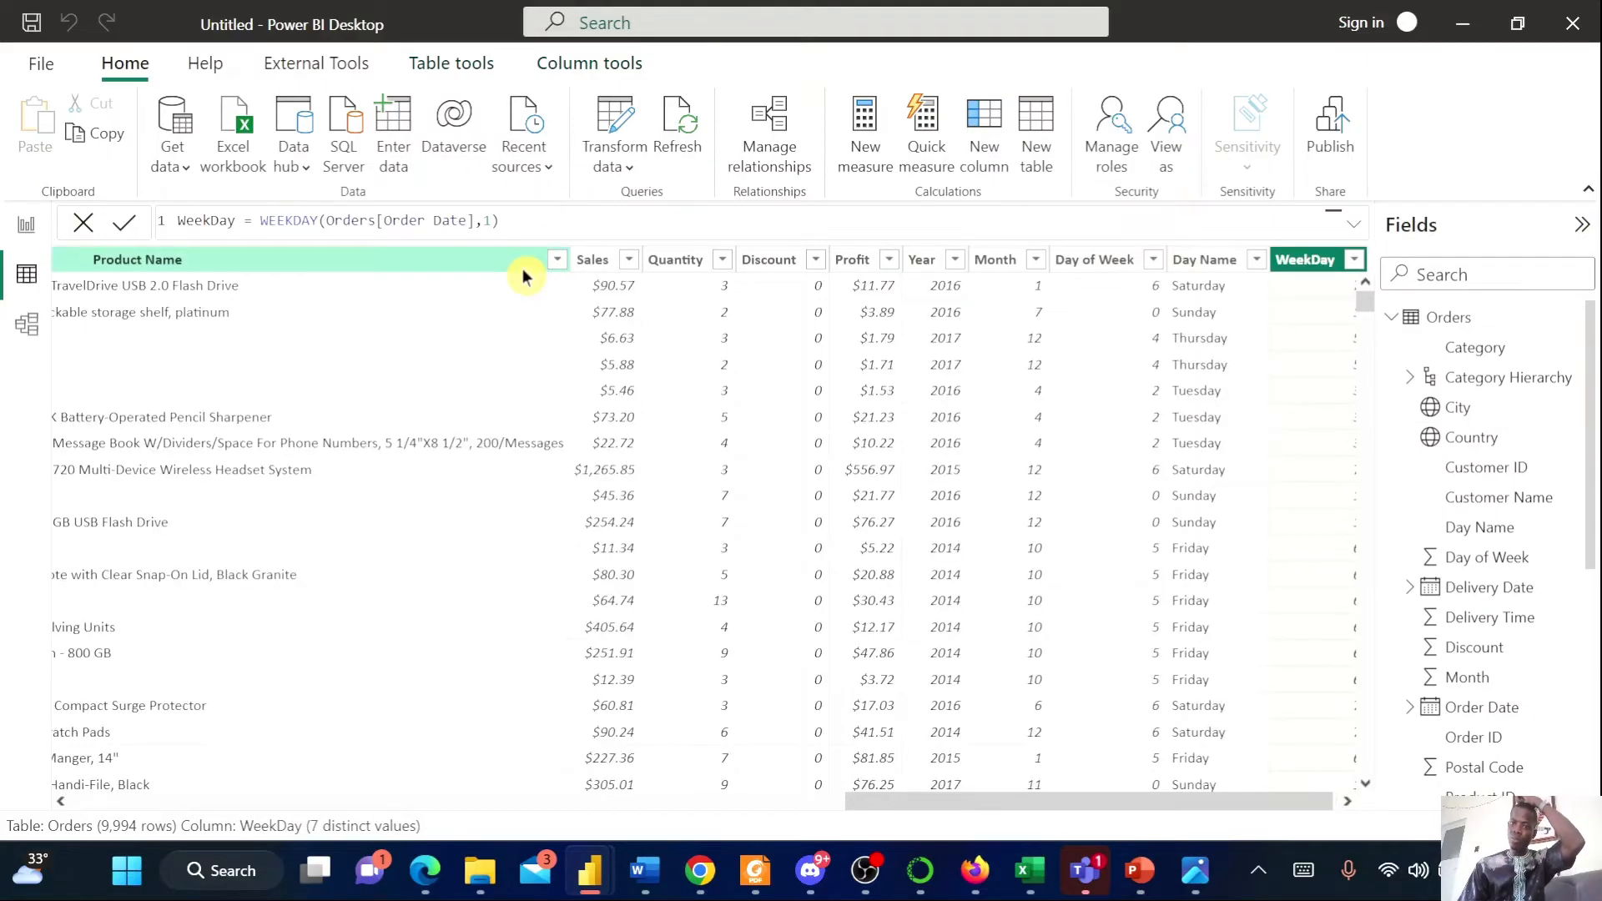
pyautogui.moveTo(927, 806); pyautogui.dragTo(1043, 816)
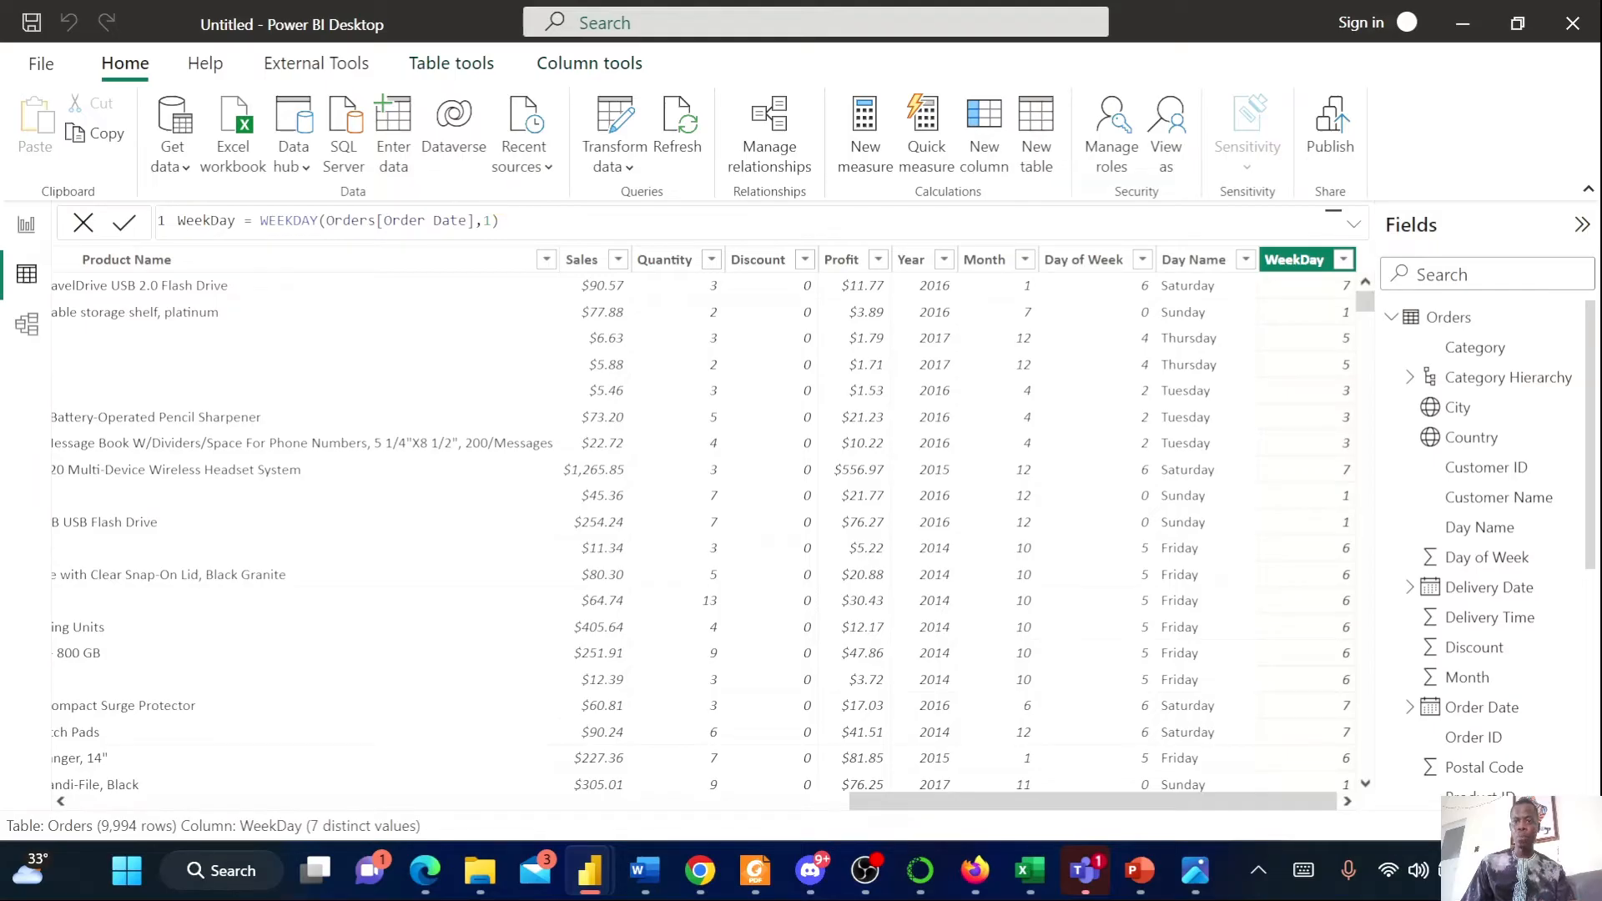
# Try setting the WeekDay formula's return type argument to 0
pyautogui.click(491, 221)
pyautogui.press('BackSpace')
pyautogui.write('0')
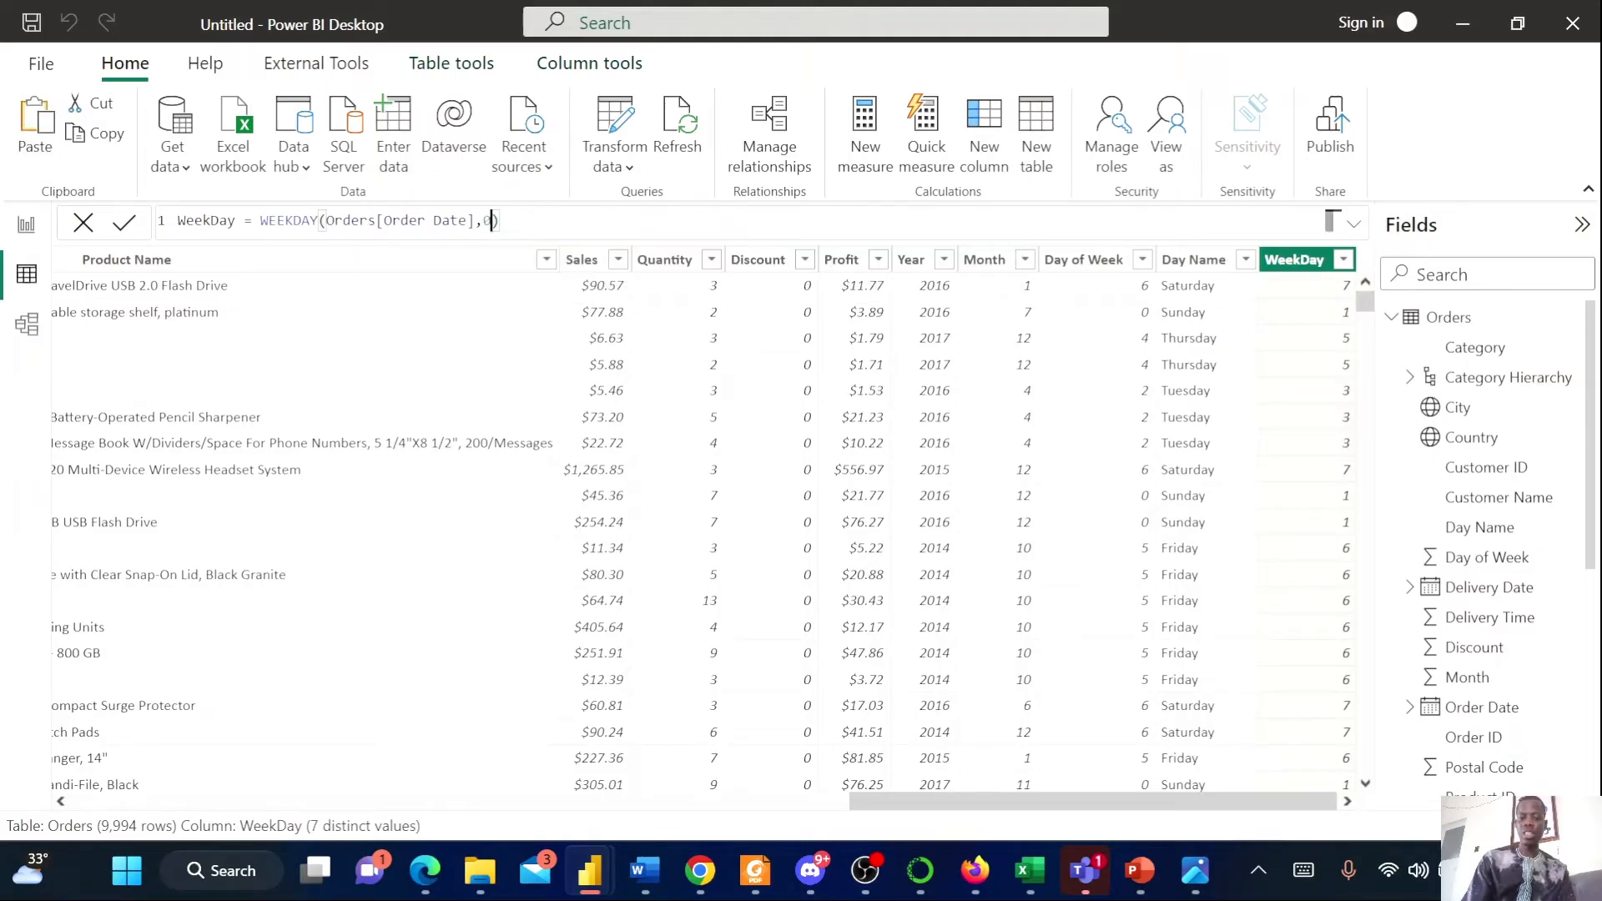
pyautogui.press('Return')
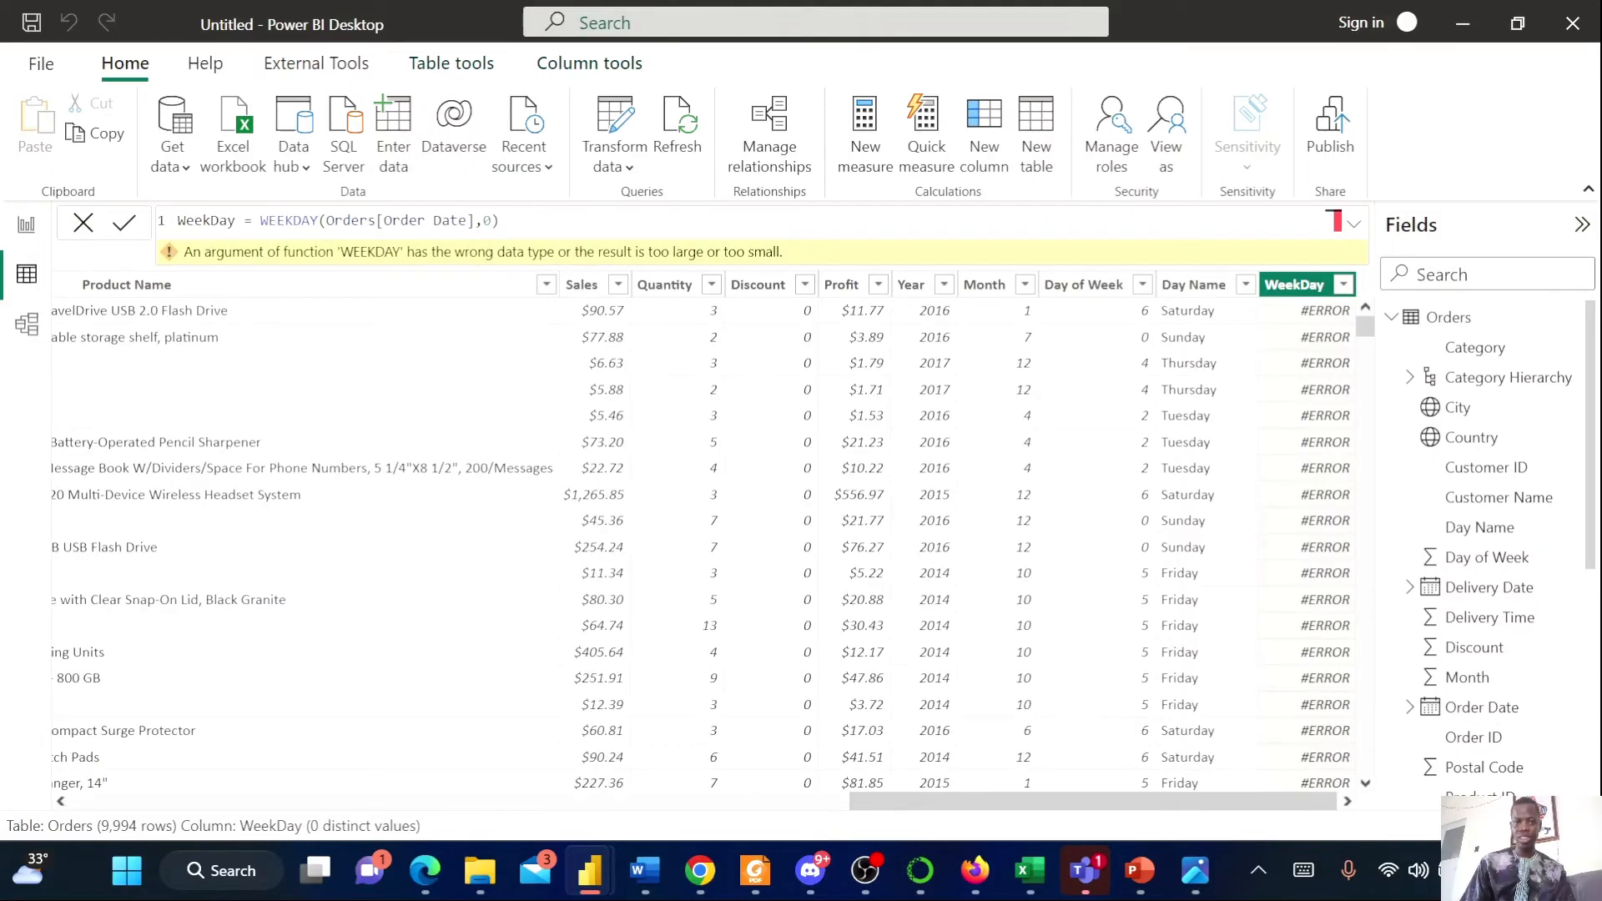
# Set the WeekDay formula's return type argument back to 1
pyautogui.click(489, 221)
pyautogui.press('BackSpace')
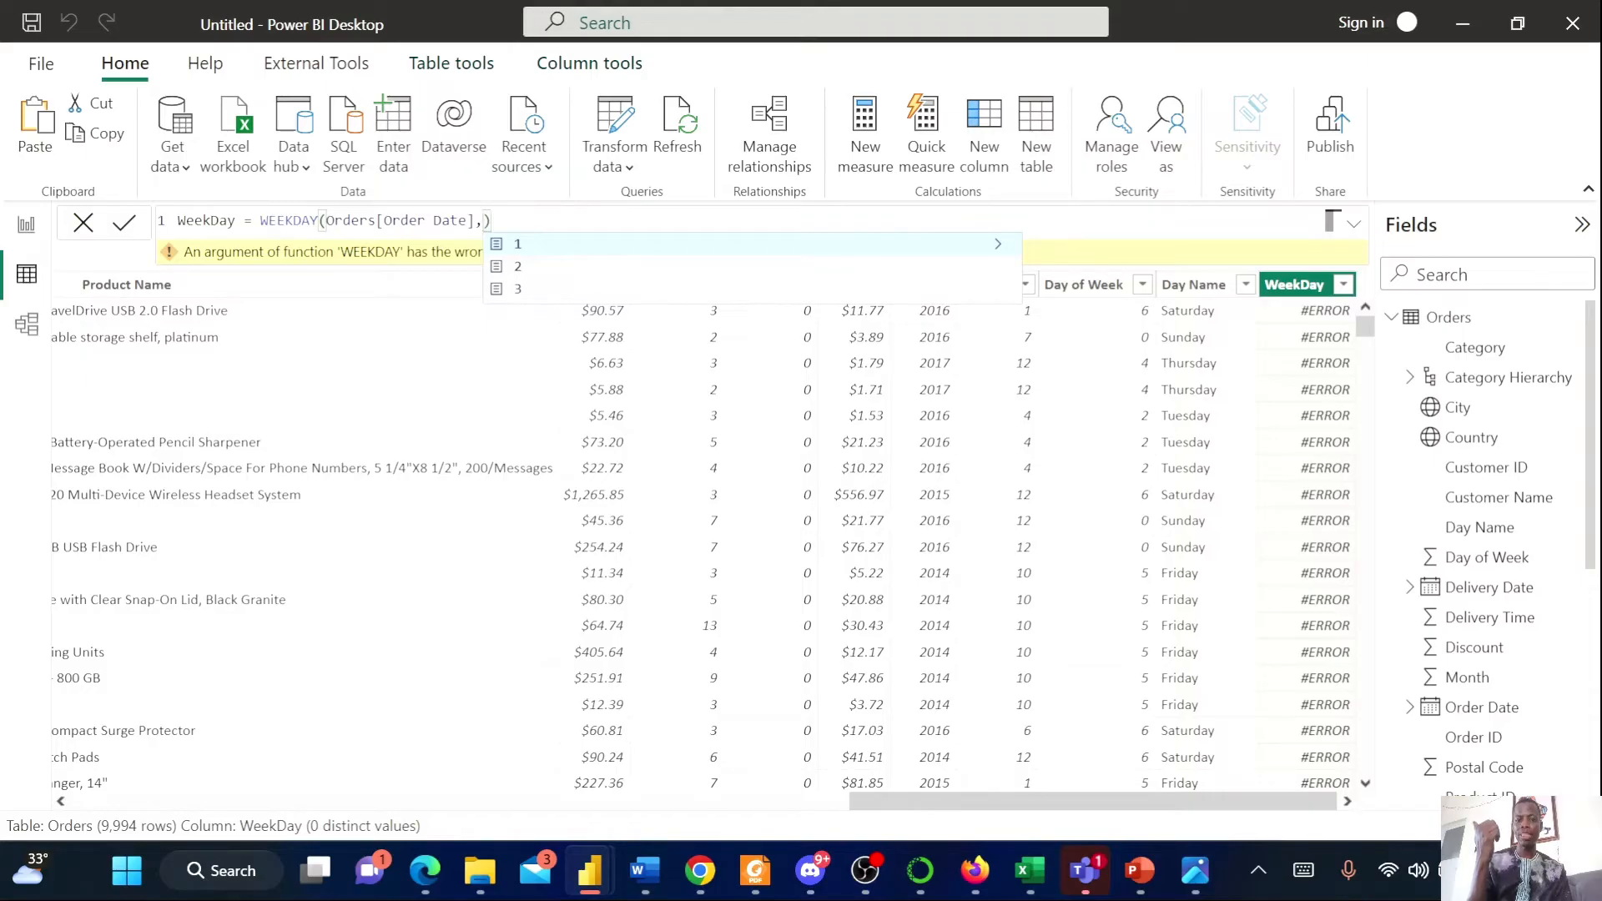
pyautogui.write('1')
pyautogui.press('Return')
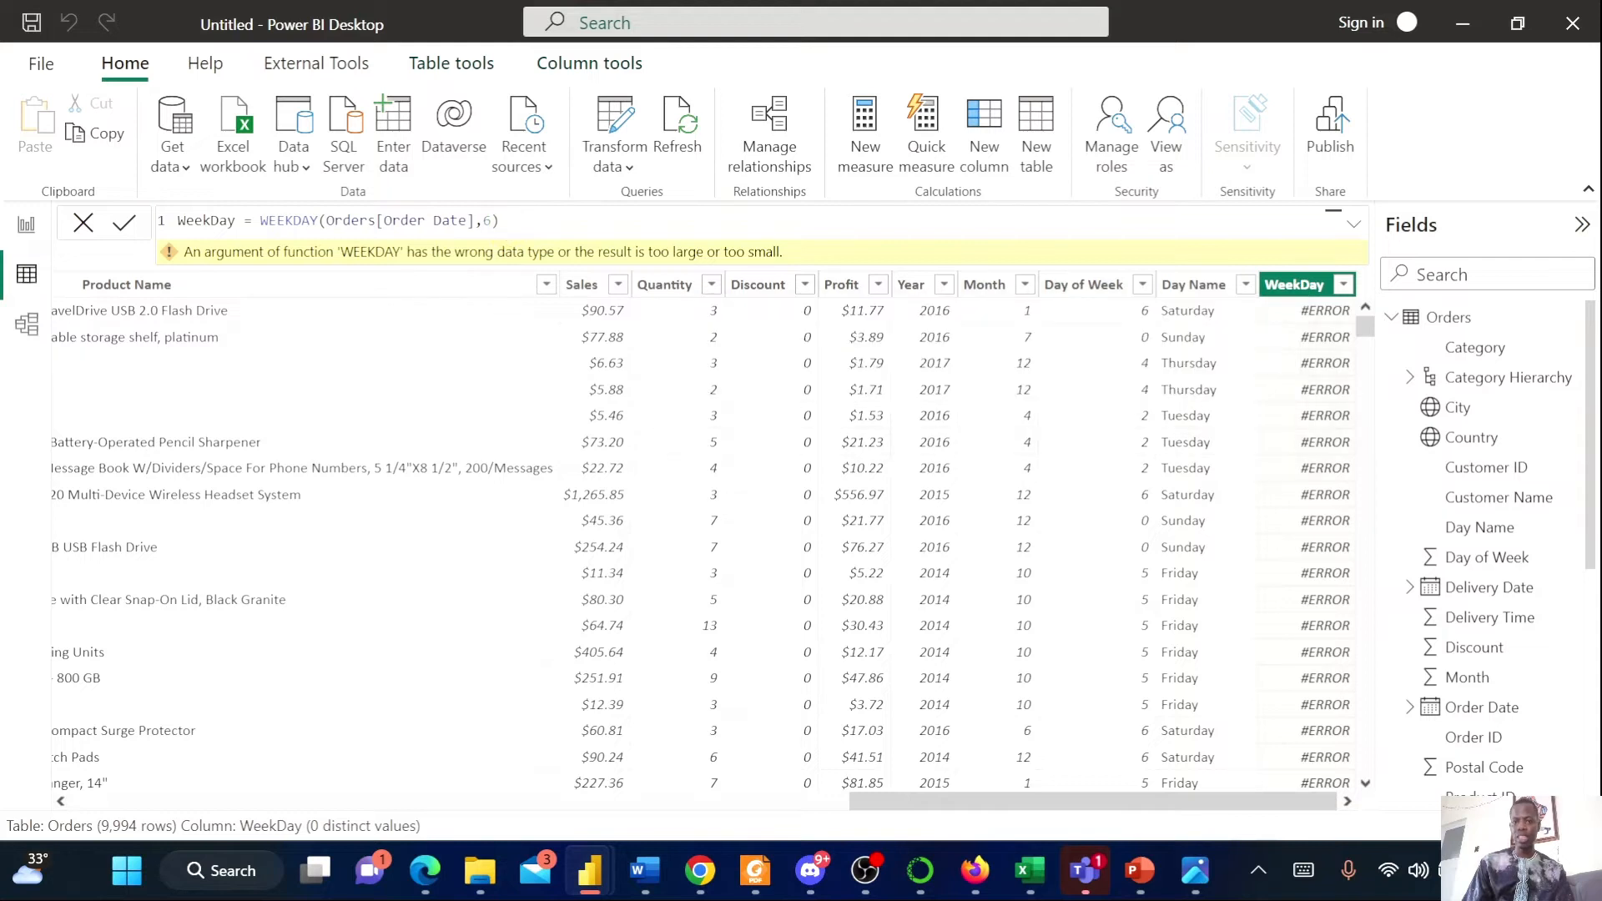
pyautogui.click(1333, 219)
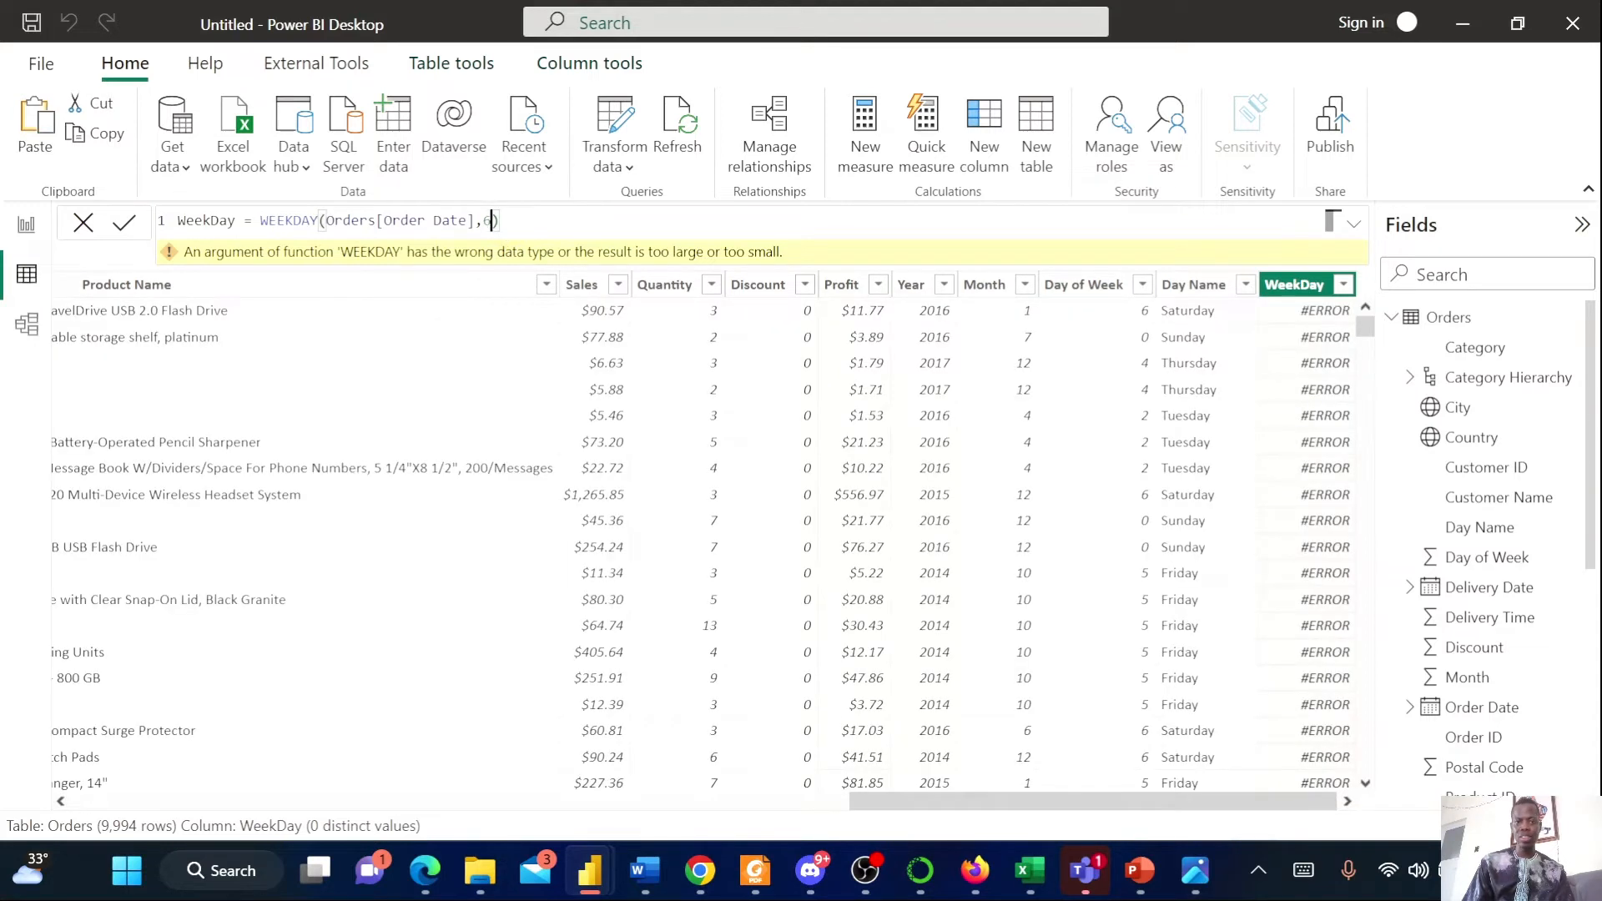
pyautogui.press('BackSpace')
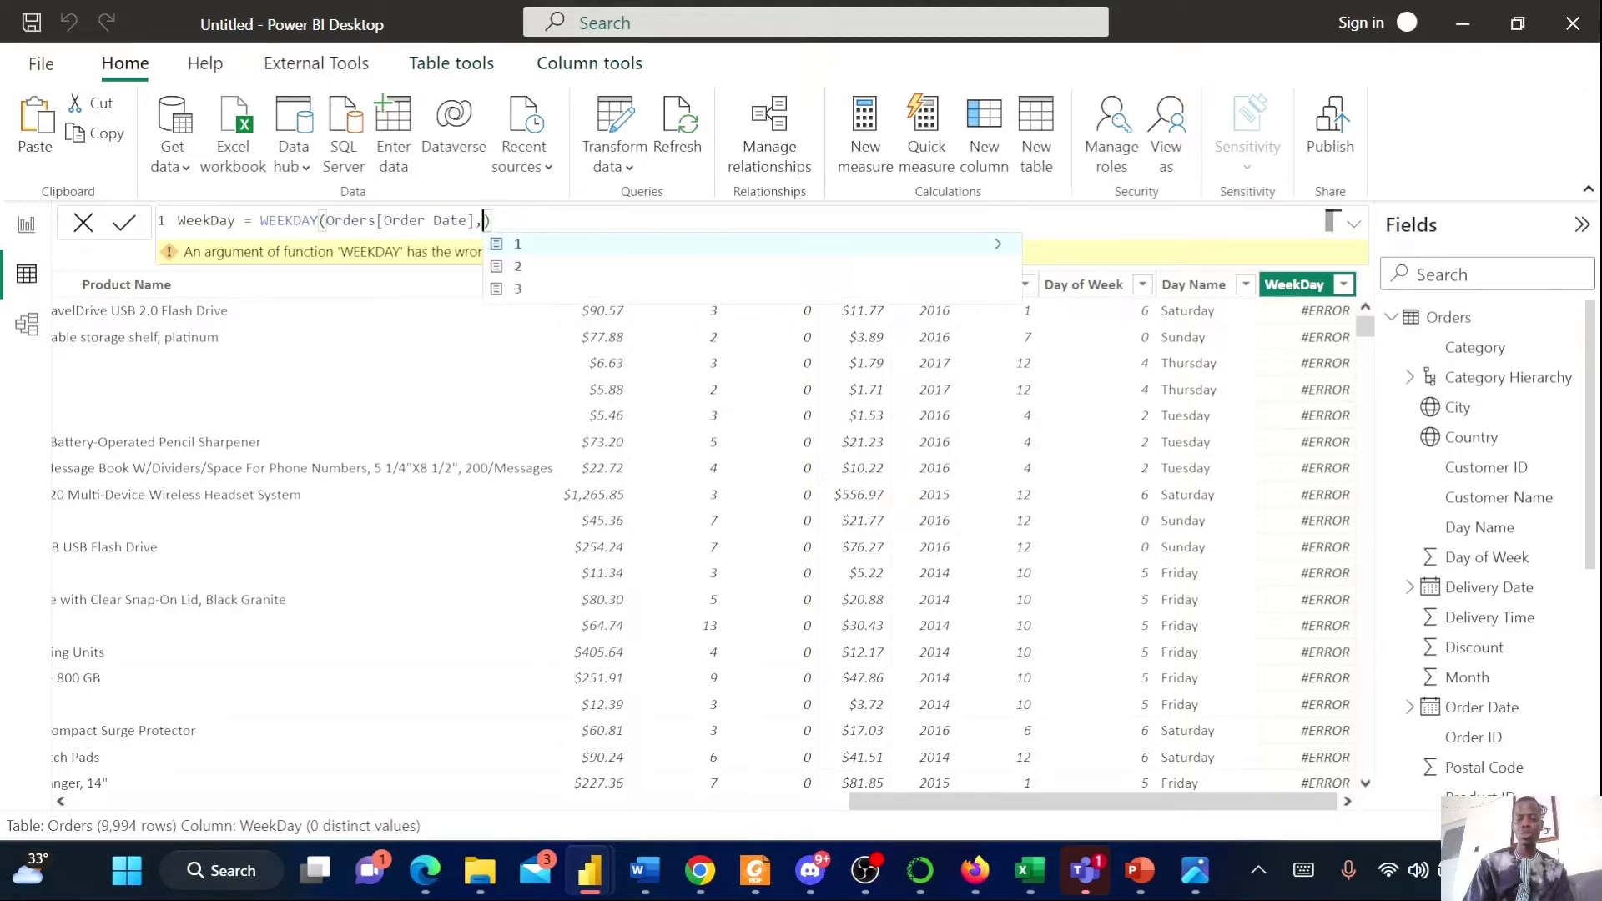
pyautogui.write('1')
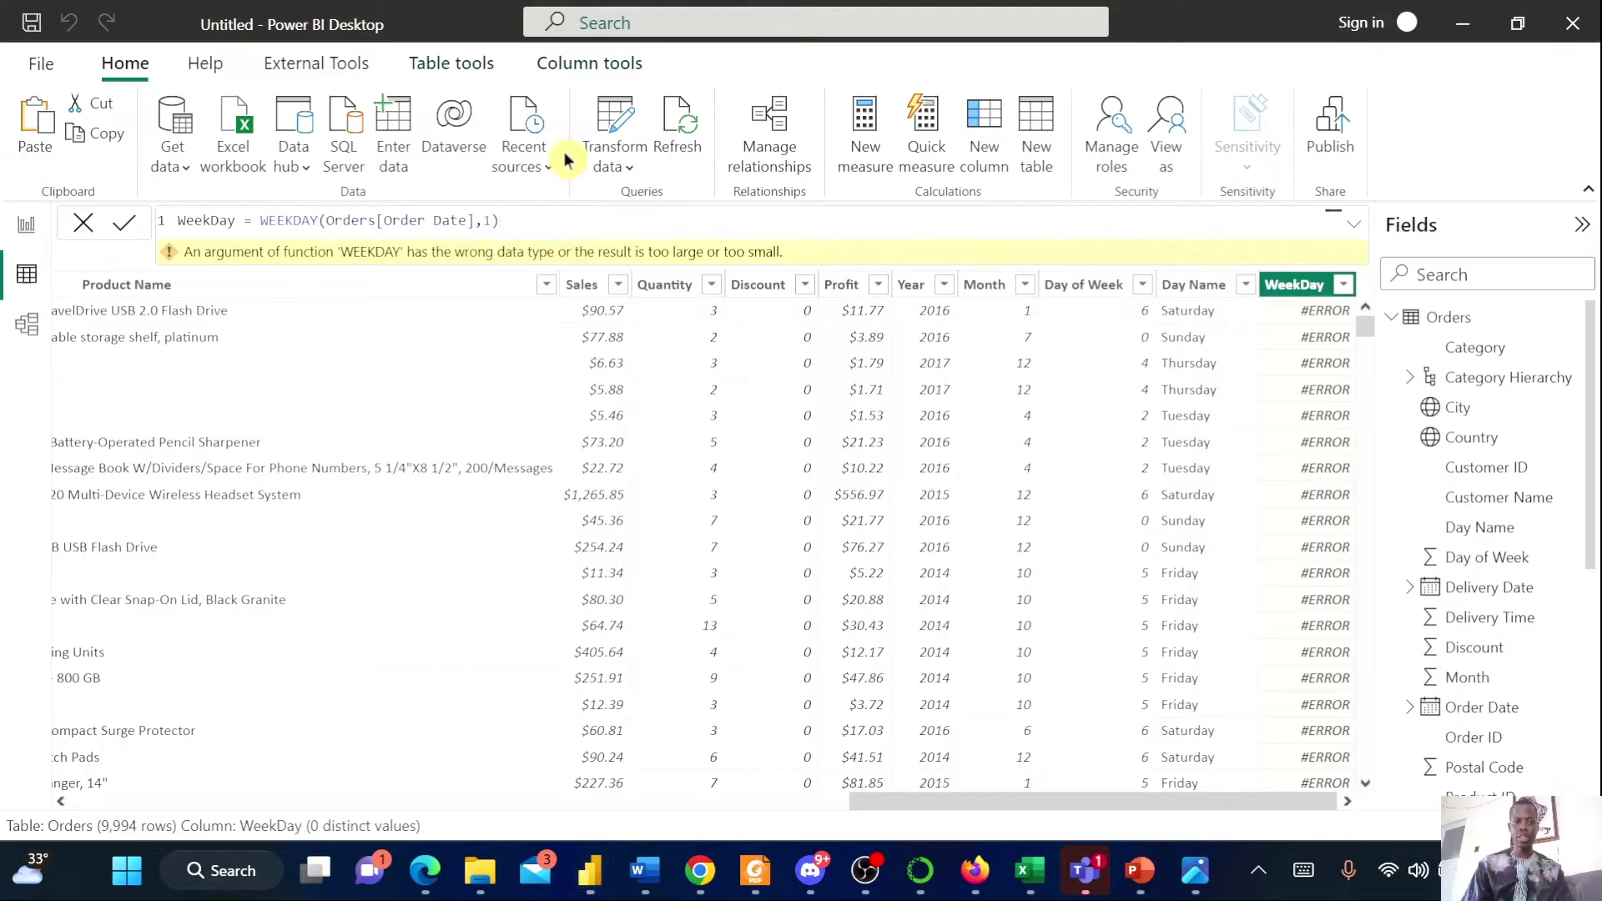
pyautogui.click(493, 221)
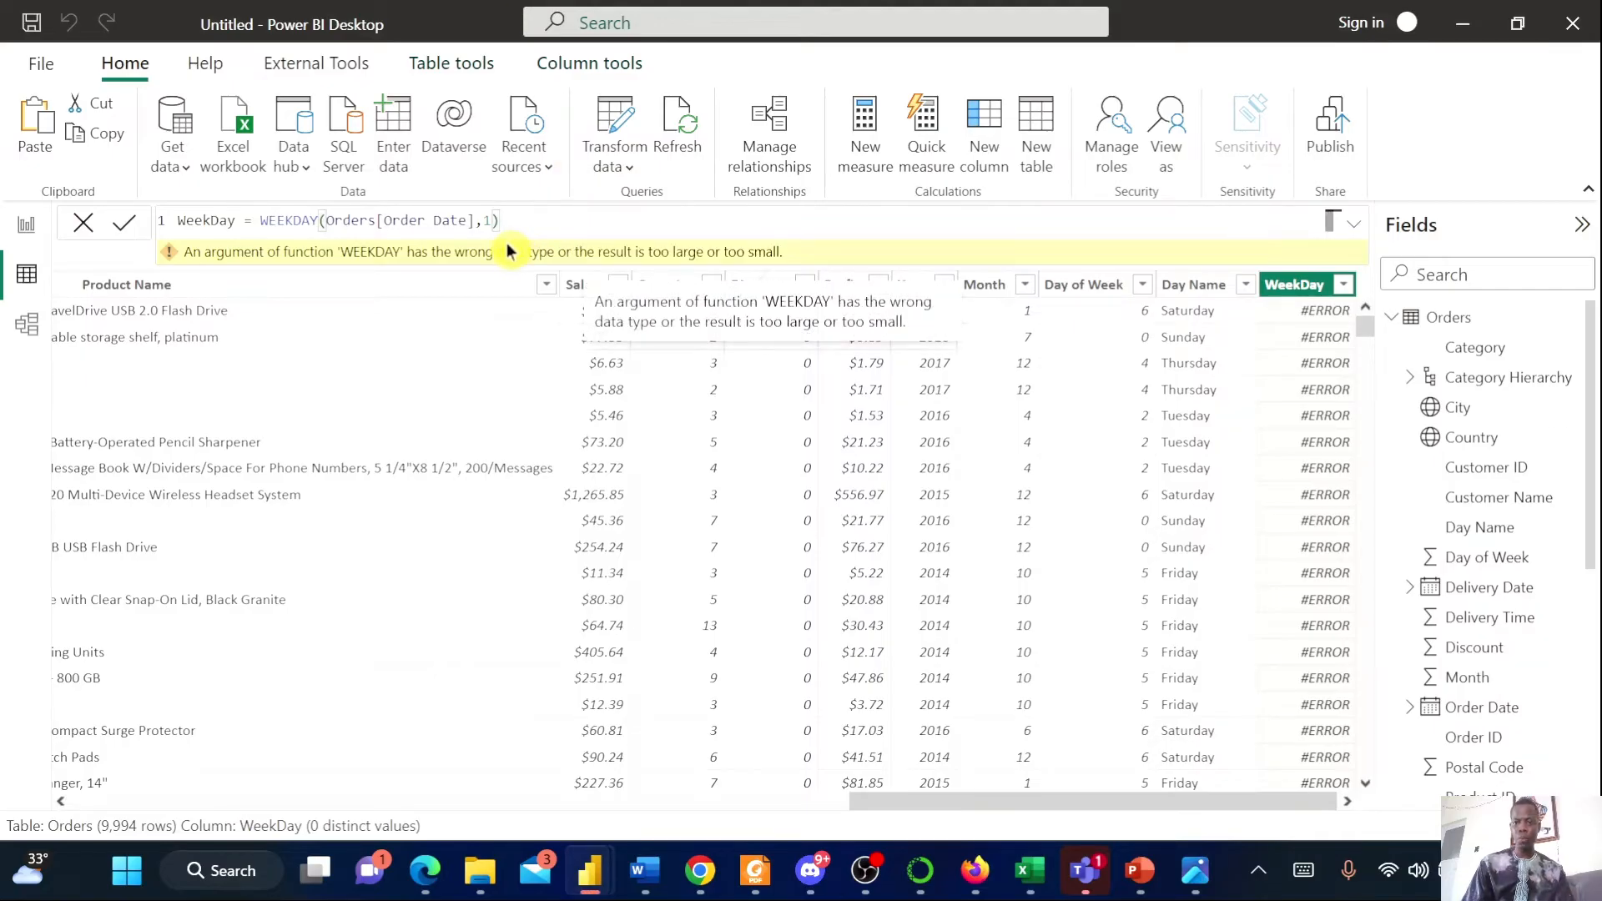
pyautogui.press('End')
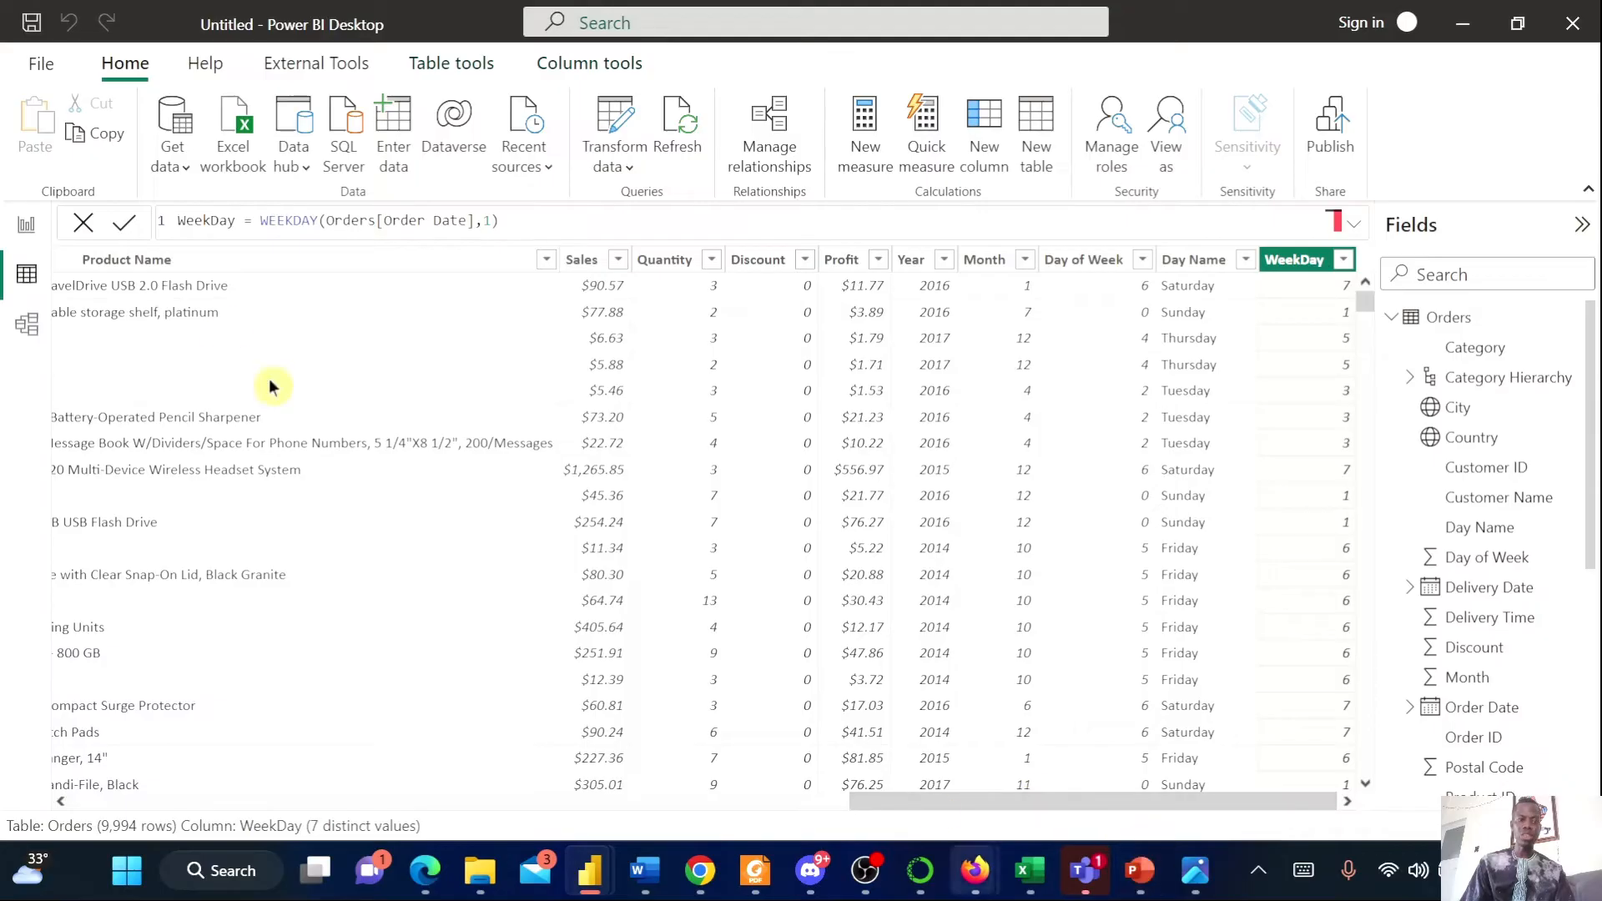
# Change the WeekDay formula's function to WEEKNUM(Orders[Order Date],1) and review the resulting column values
pyautogui.click(318, 220)
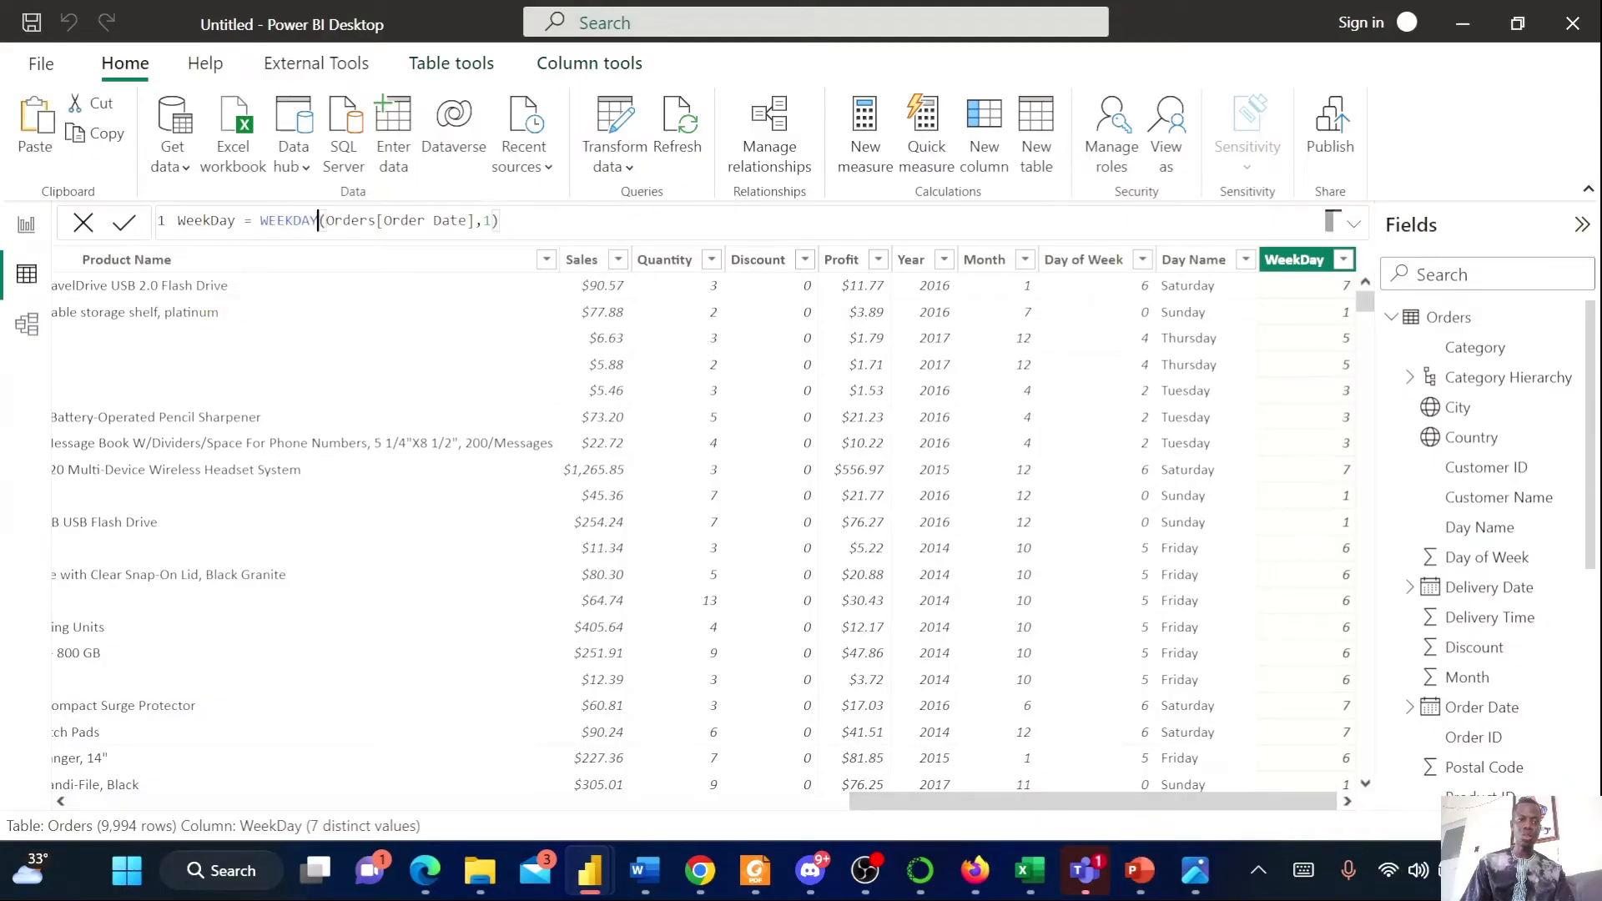
pyautogui.press('BackSpace')
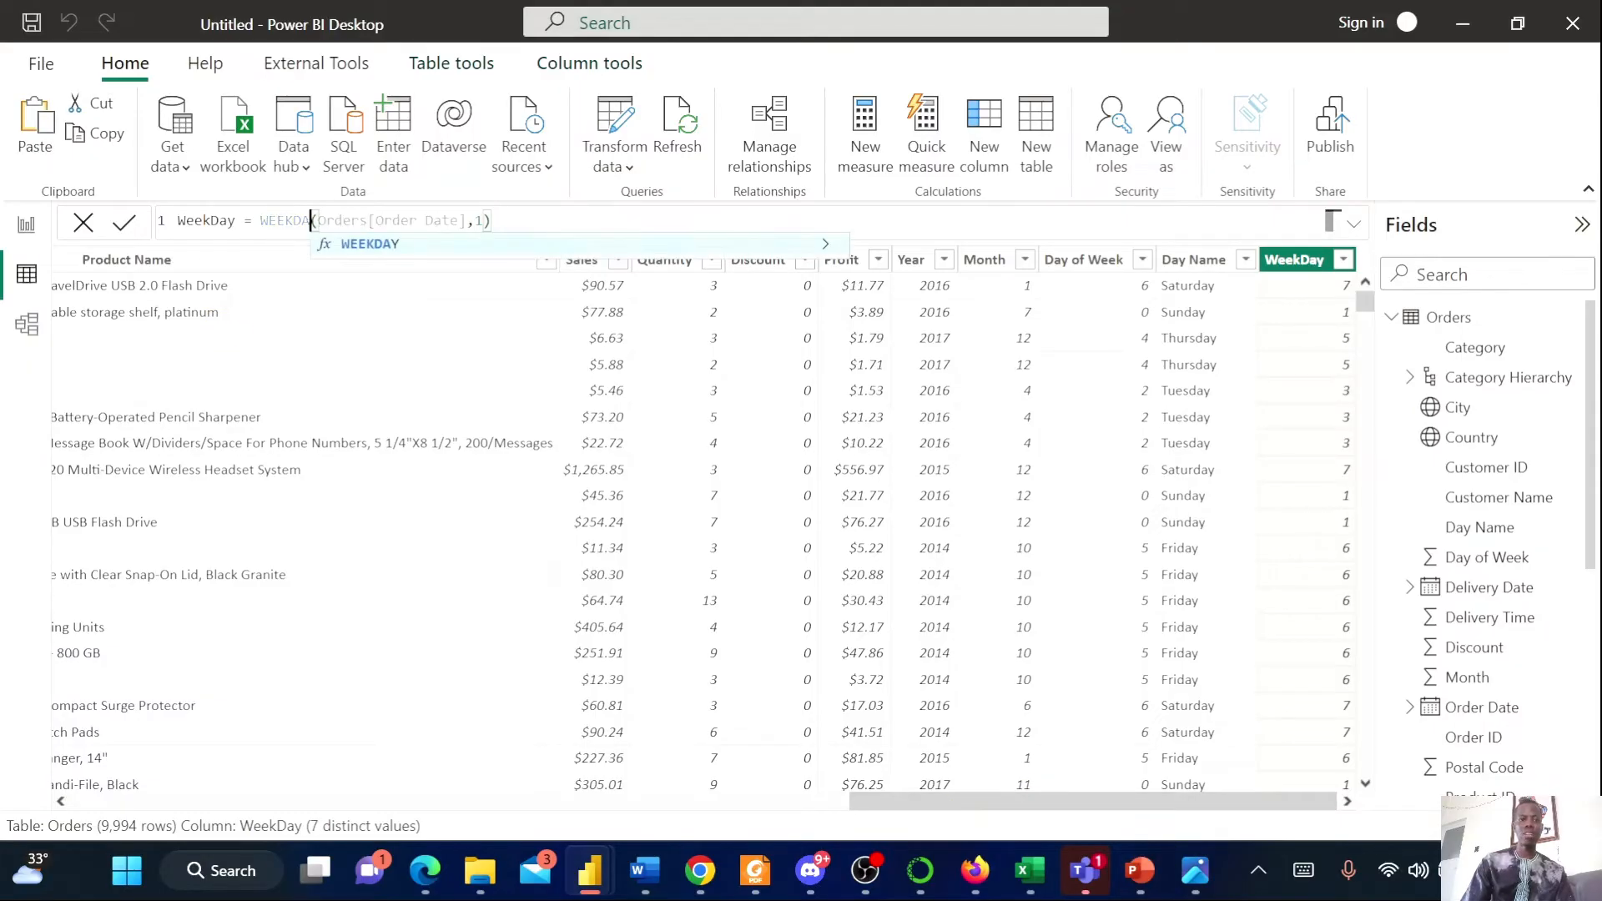
pyautogui.press('BackSpace')
pyautogui.press('BackSpace')
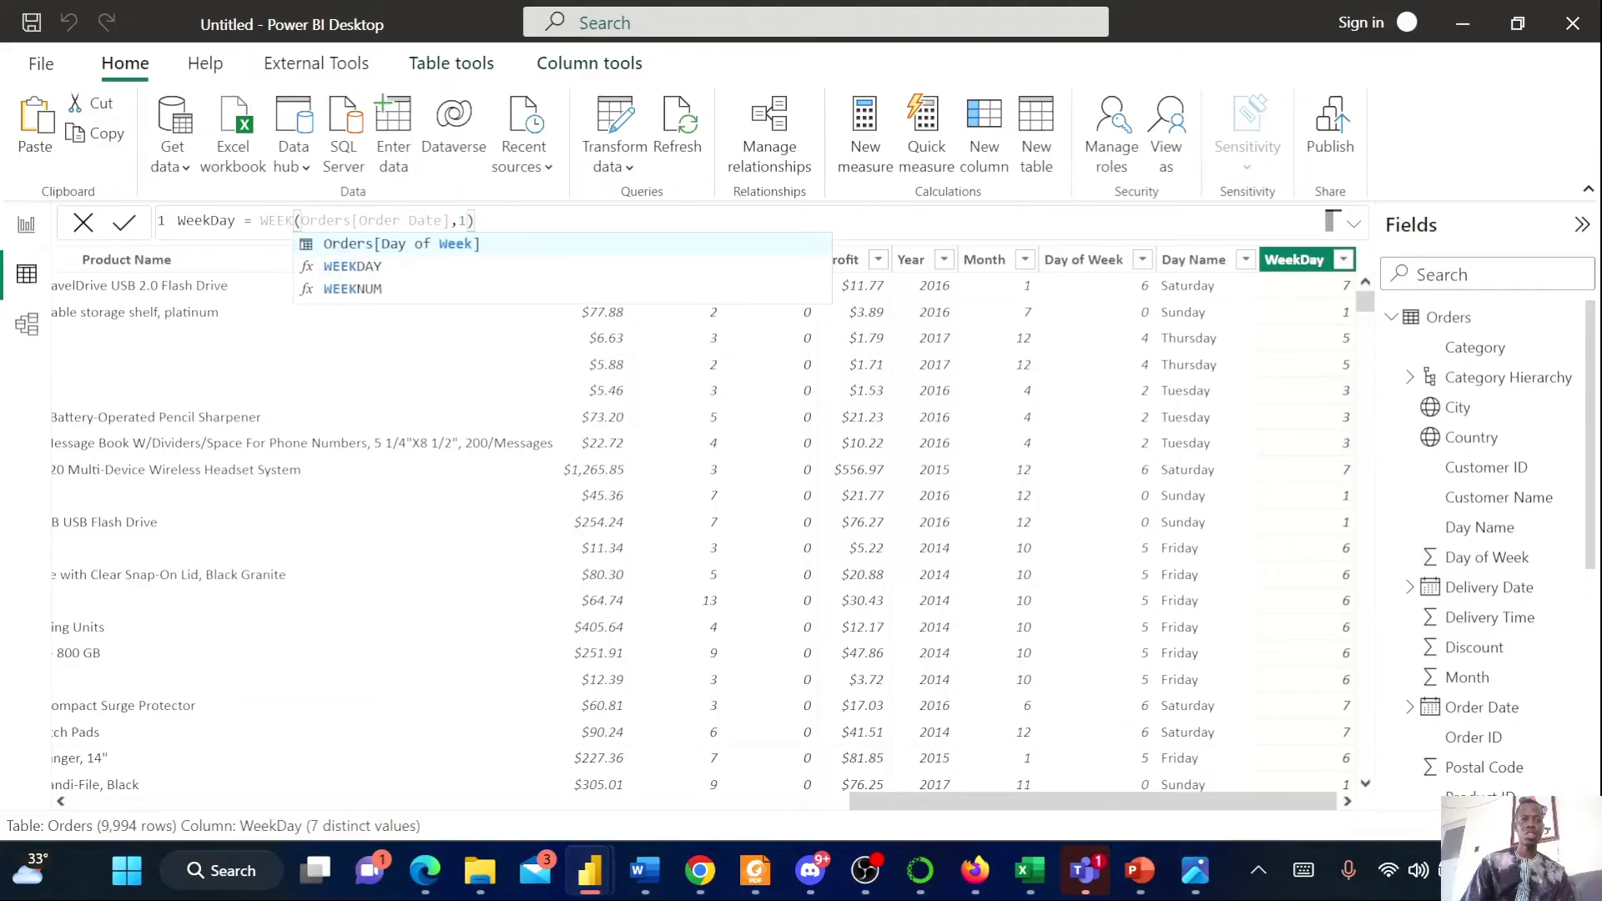
pyautogui.click(334, 290)
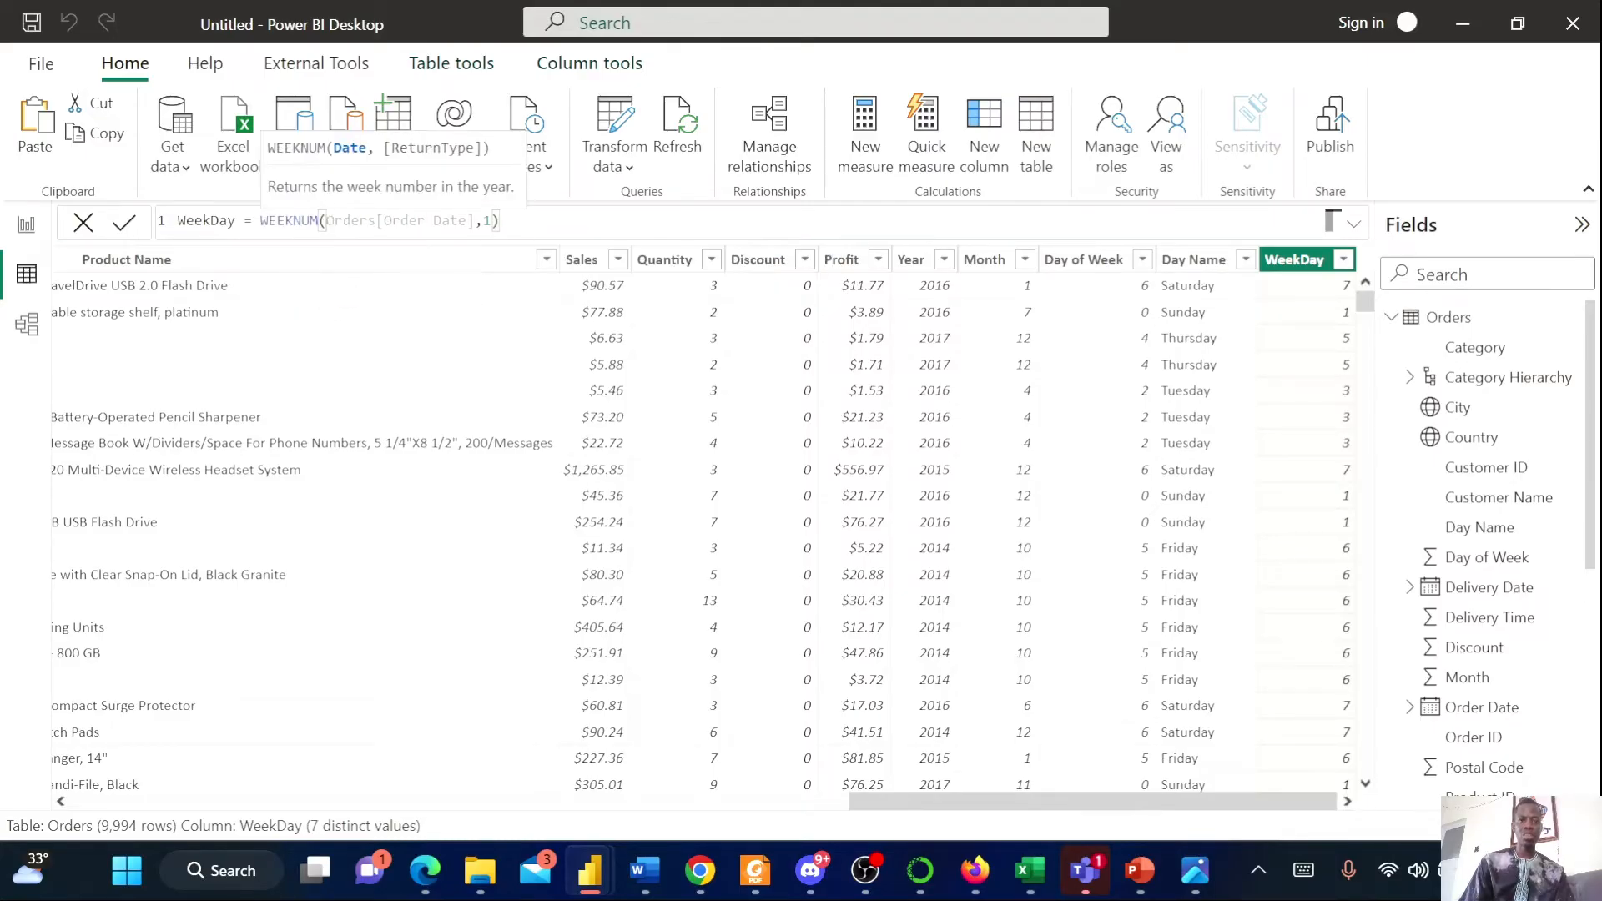
pyautogui.press('End')
pyautogui.click(467, 221)
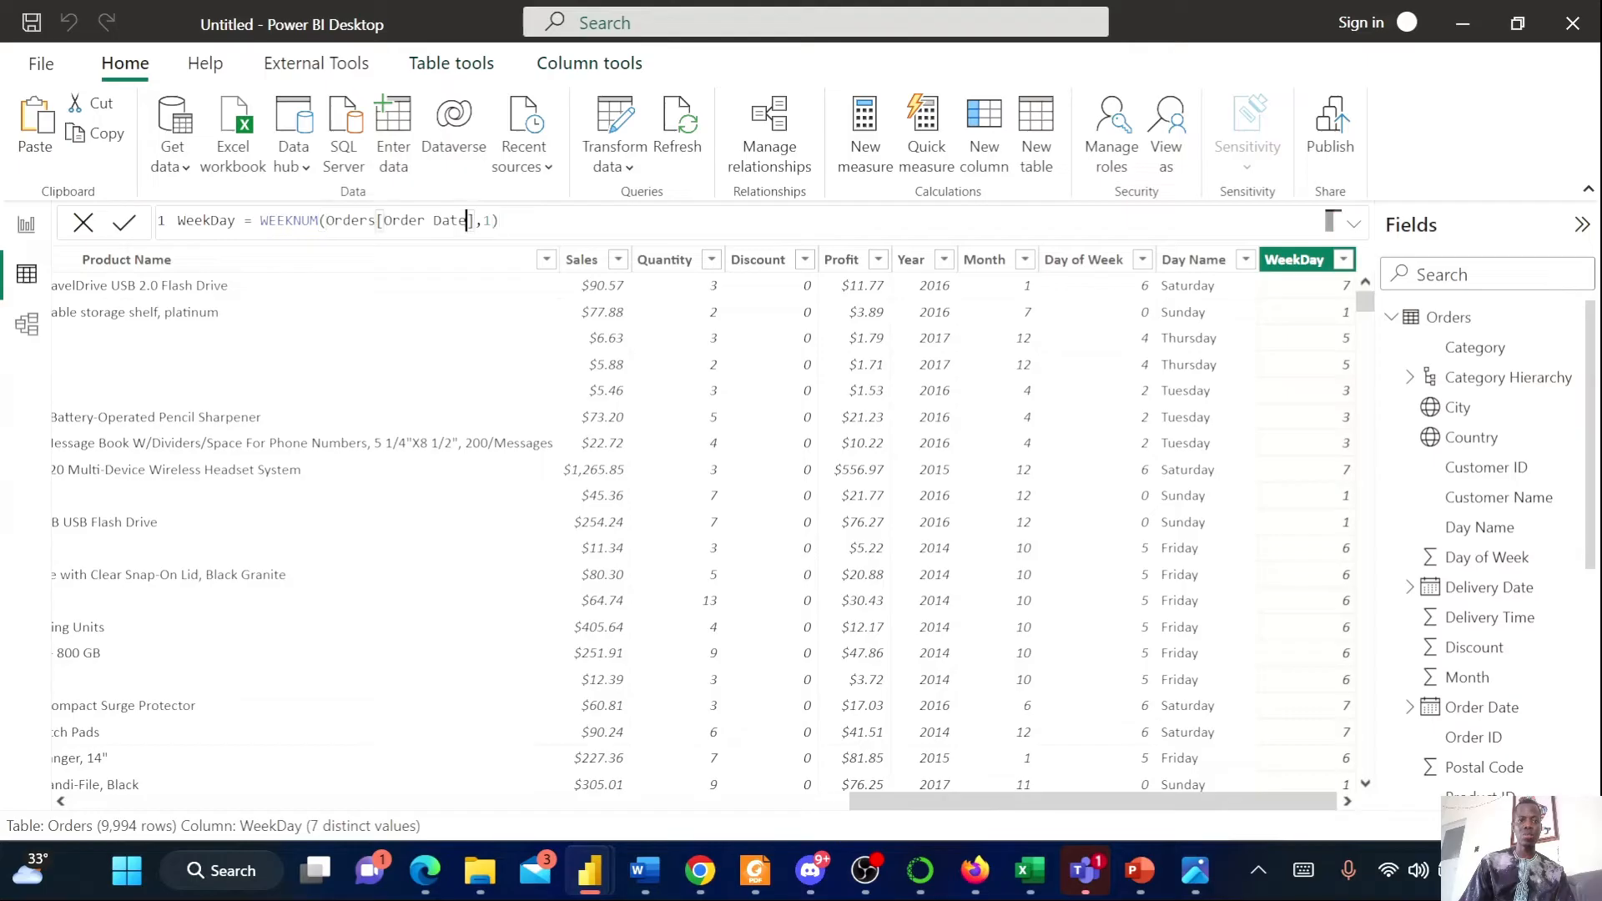
pyautogui.press('Return')
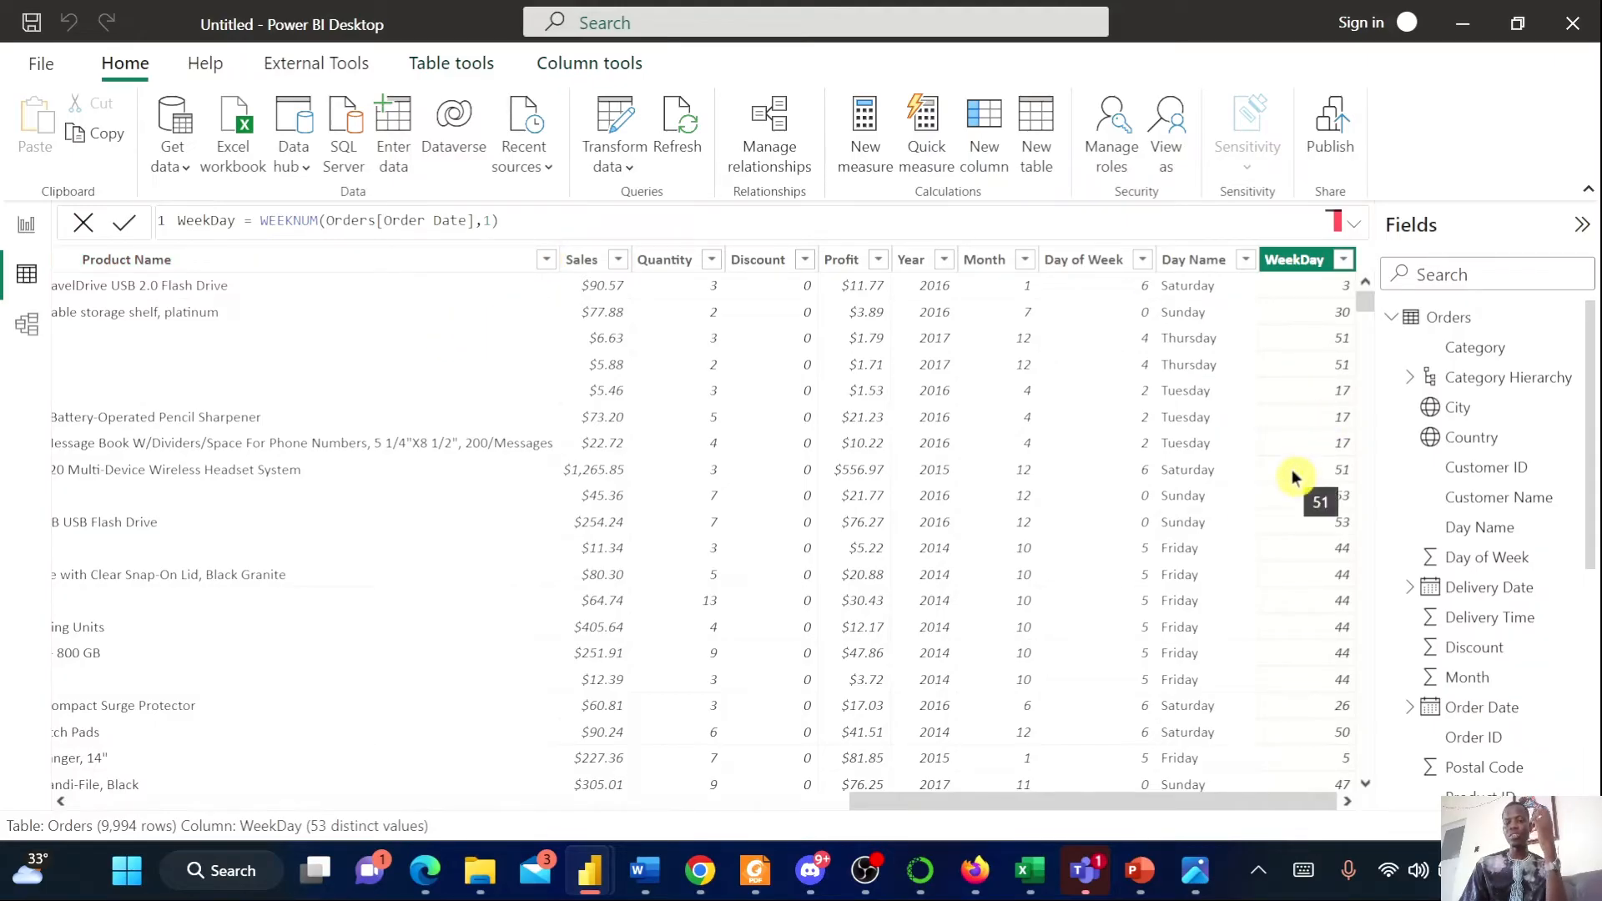
pyautogui.scroll(-4, 1289, 468)
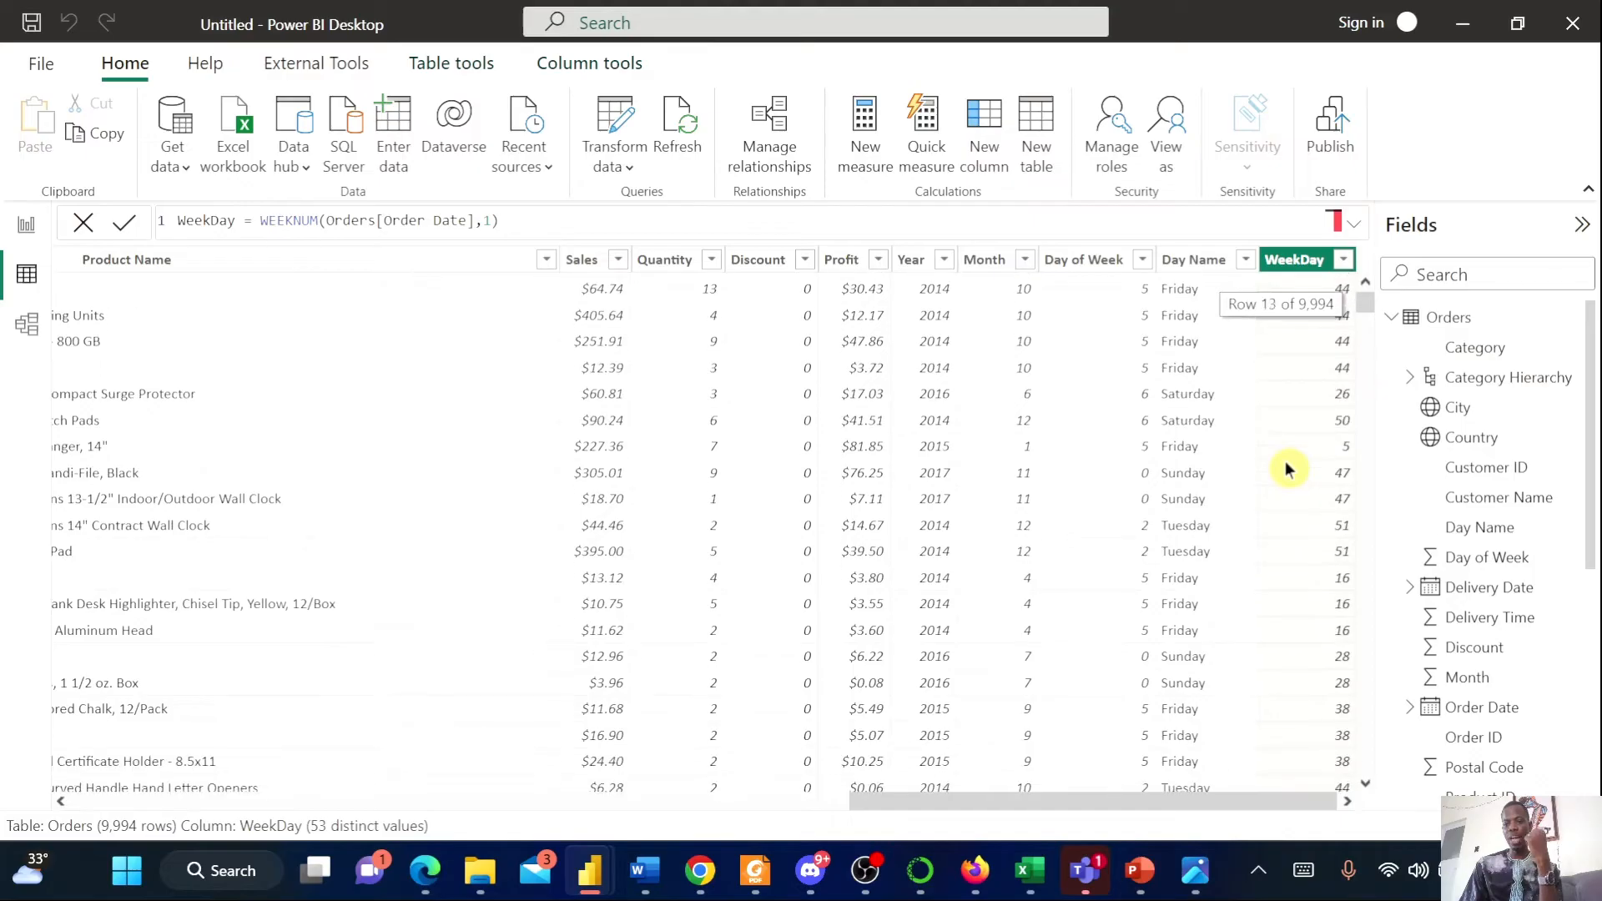
pyautogui.scroll(4, 1289, 468)
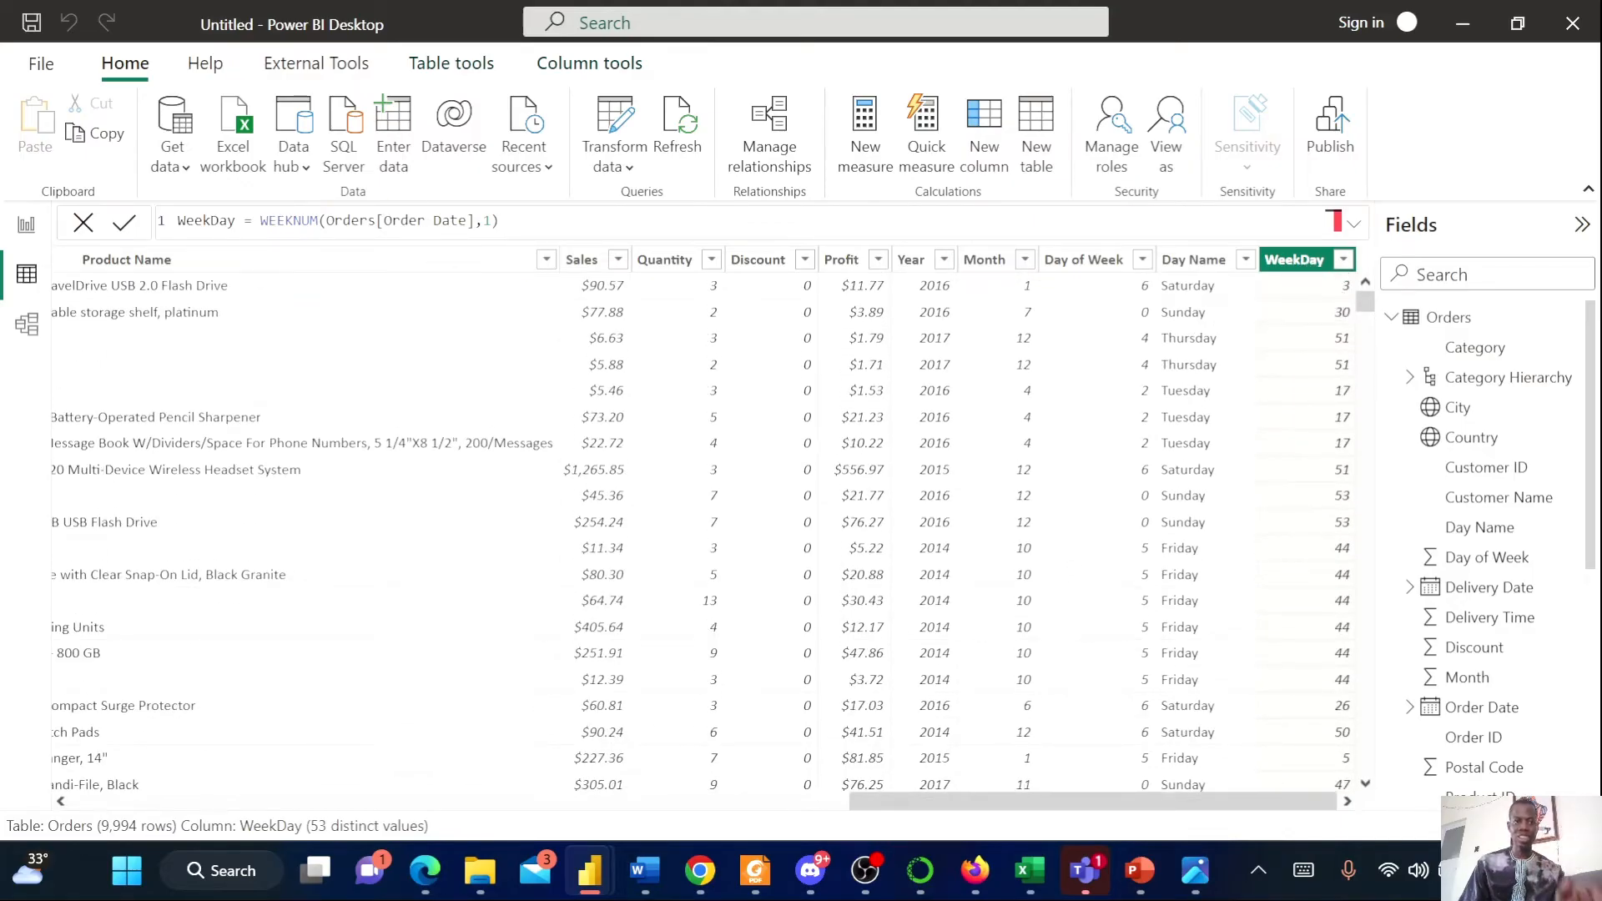
# Rewrite the WeekDay formula as DAY(Orders[Order Date]) without the second argument and review the results
pyautogui.click(317, 221)
pyautogui.press('BackSpace')
pyautogui.press('BackSpace')
pyautogui.press('BackSpace')
pyautogui.press('BackSpace')
pyautogui.press('BackSpace')
pyautogui.press('BackSpace')
pyautogui.press('BackSpace')
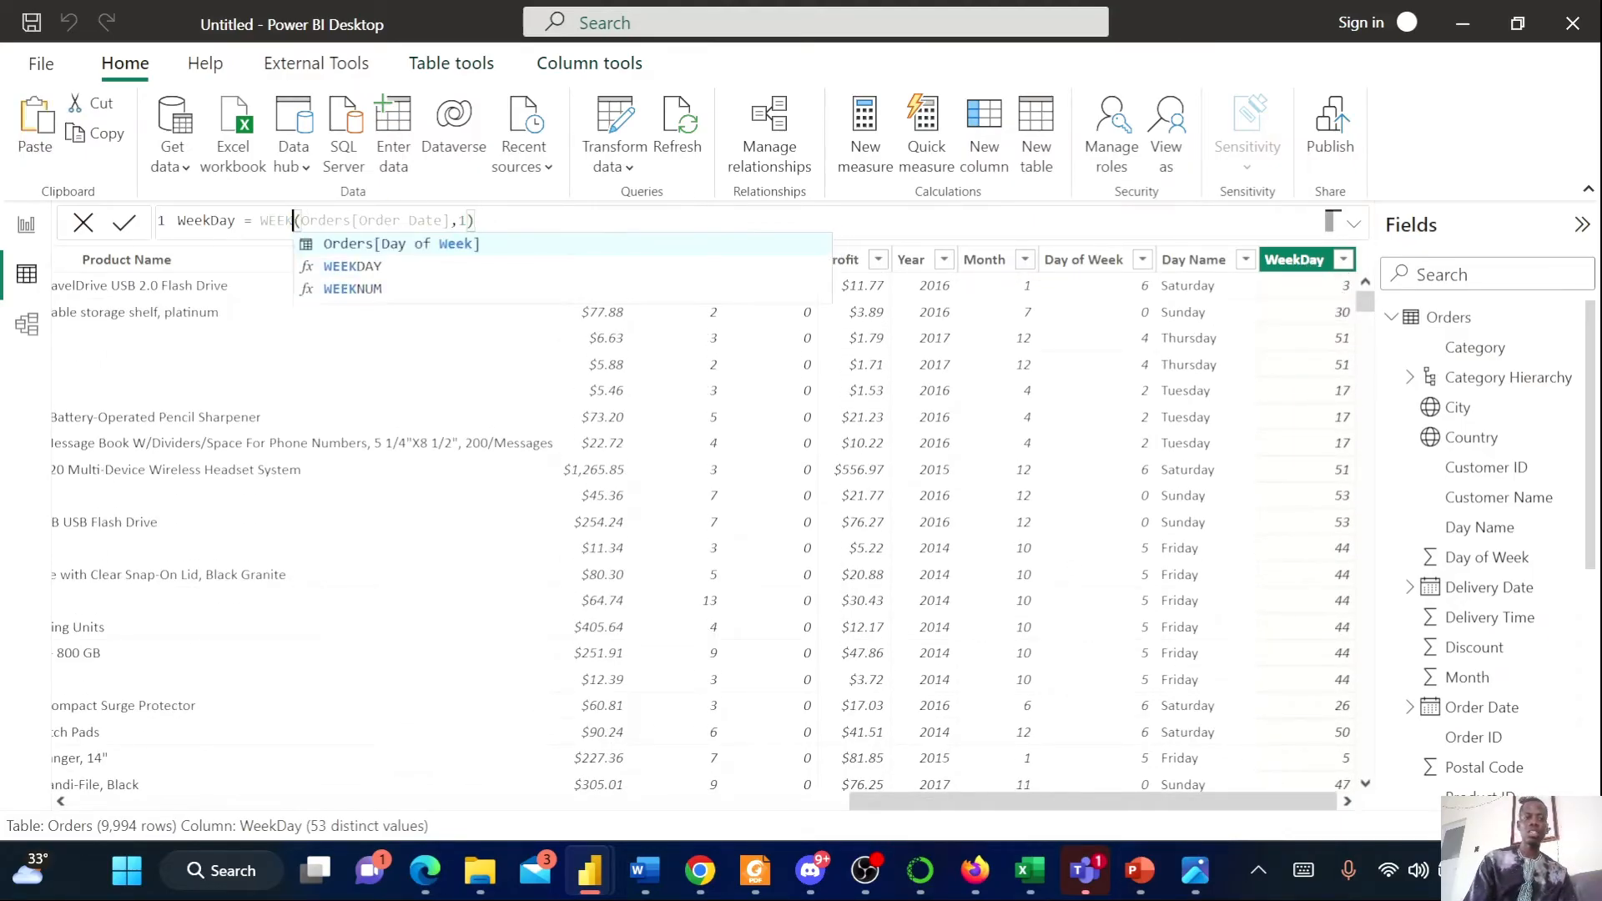
pyautogui.write('day')
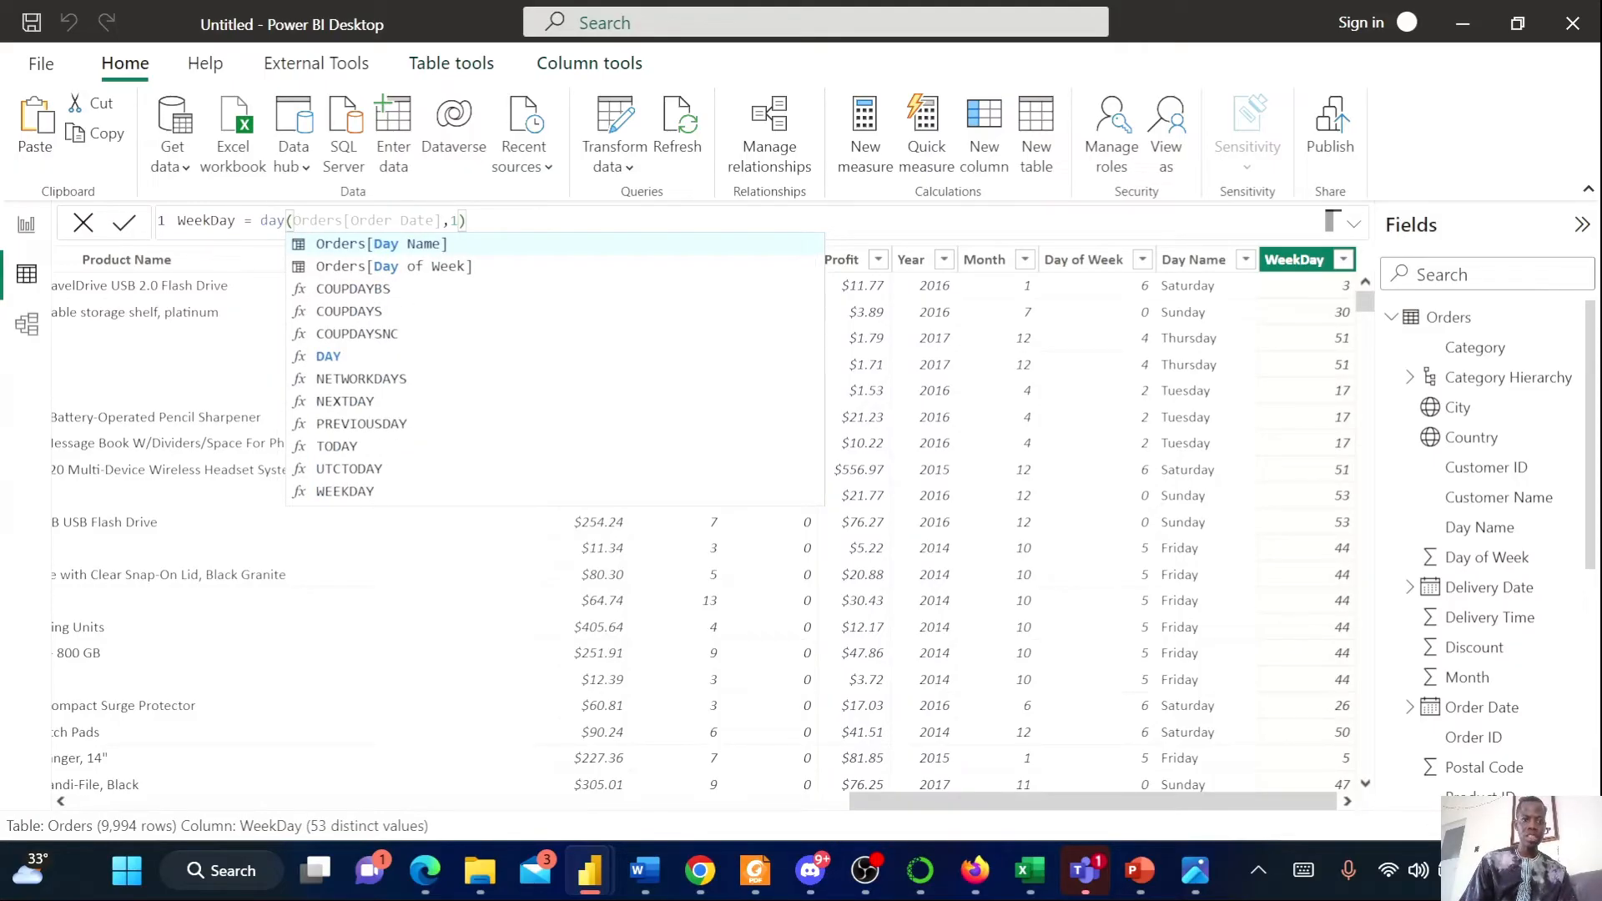
pyautogui.click(328, 357)
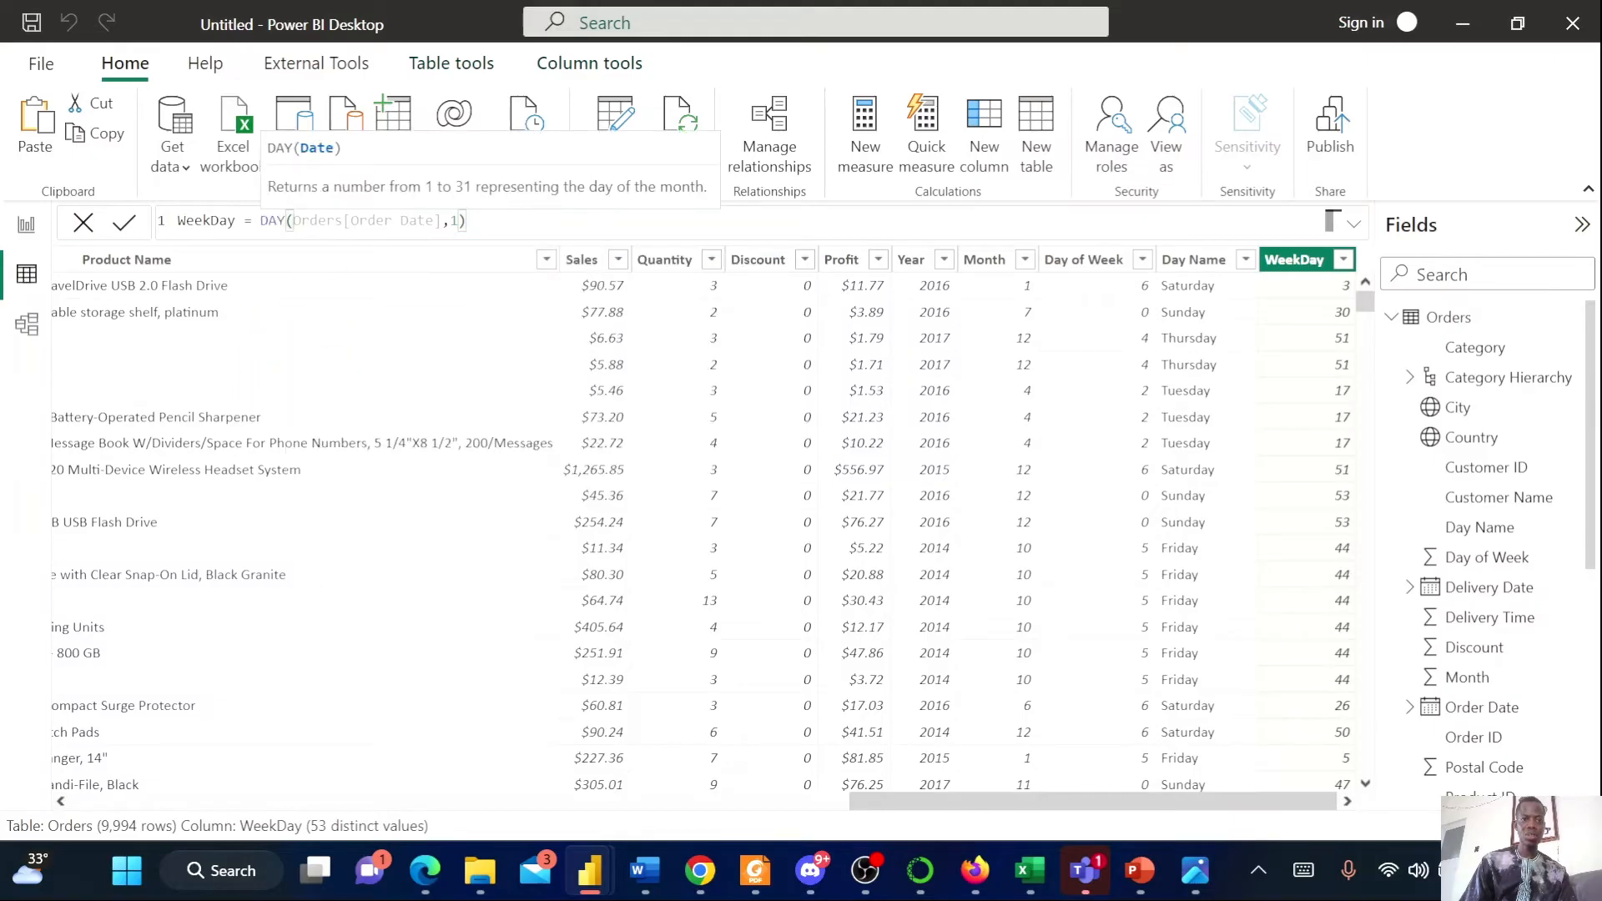
pyautogui.click(457, 221)
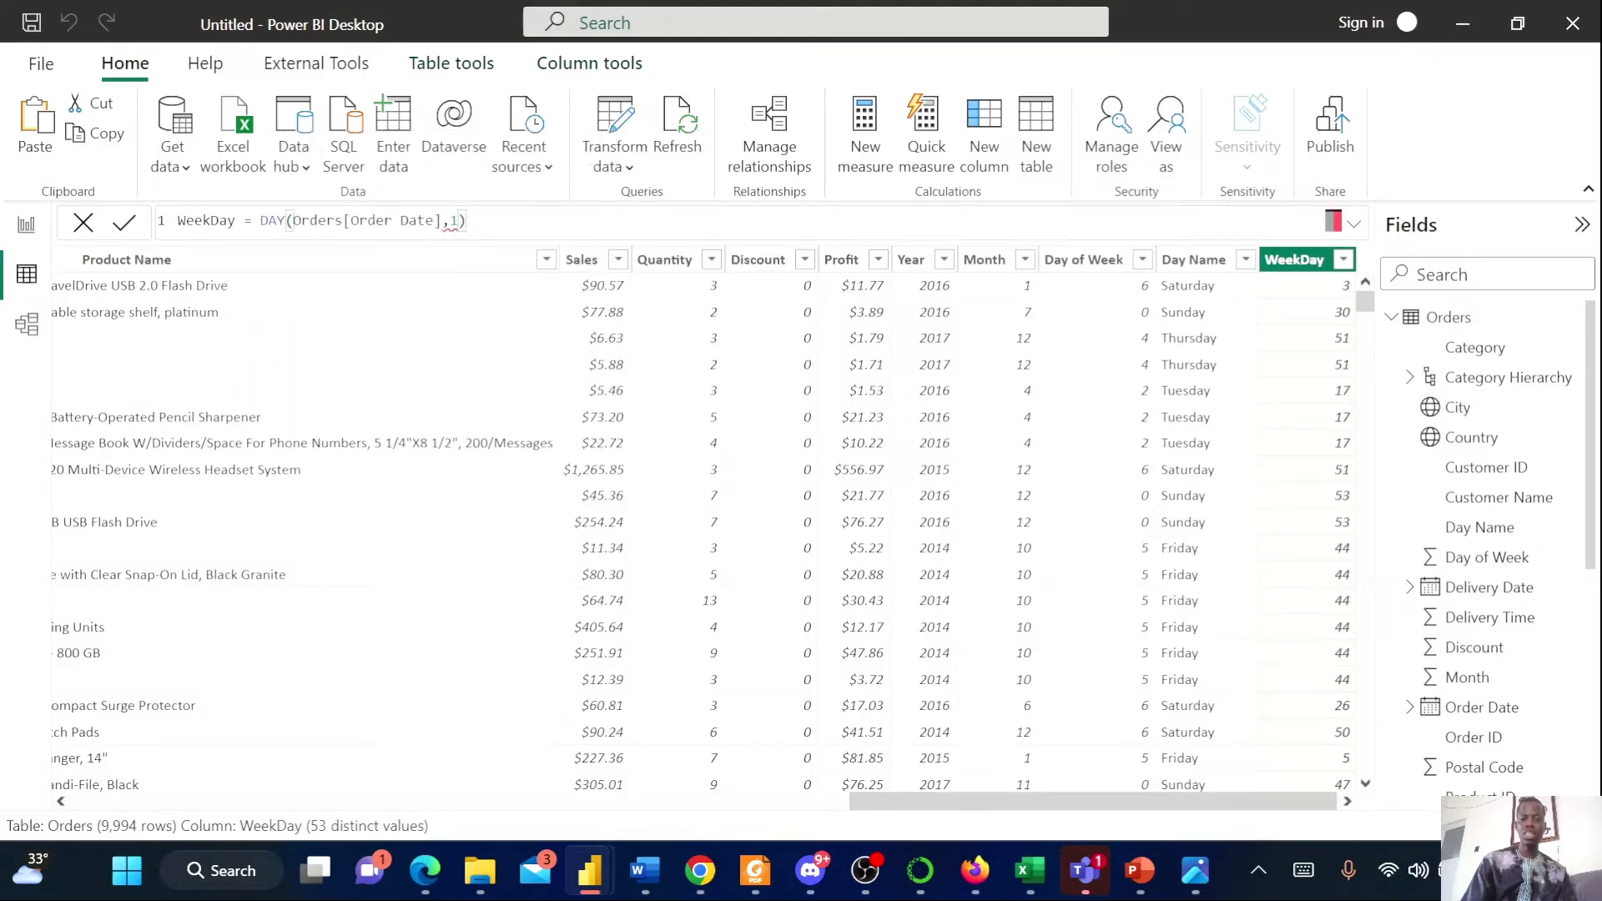
pyautogui.press('BackSpace')
pyautogui.press('BackSpace')
pyautogui.press('BackSpace')
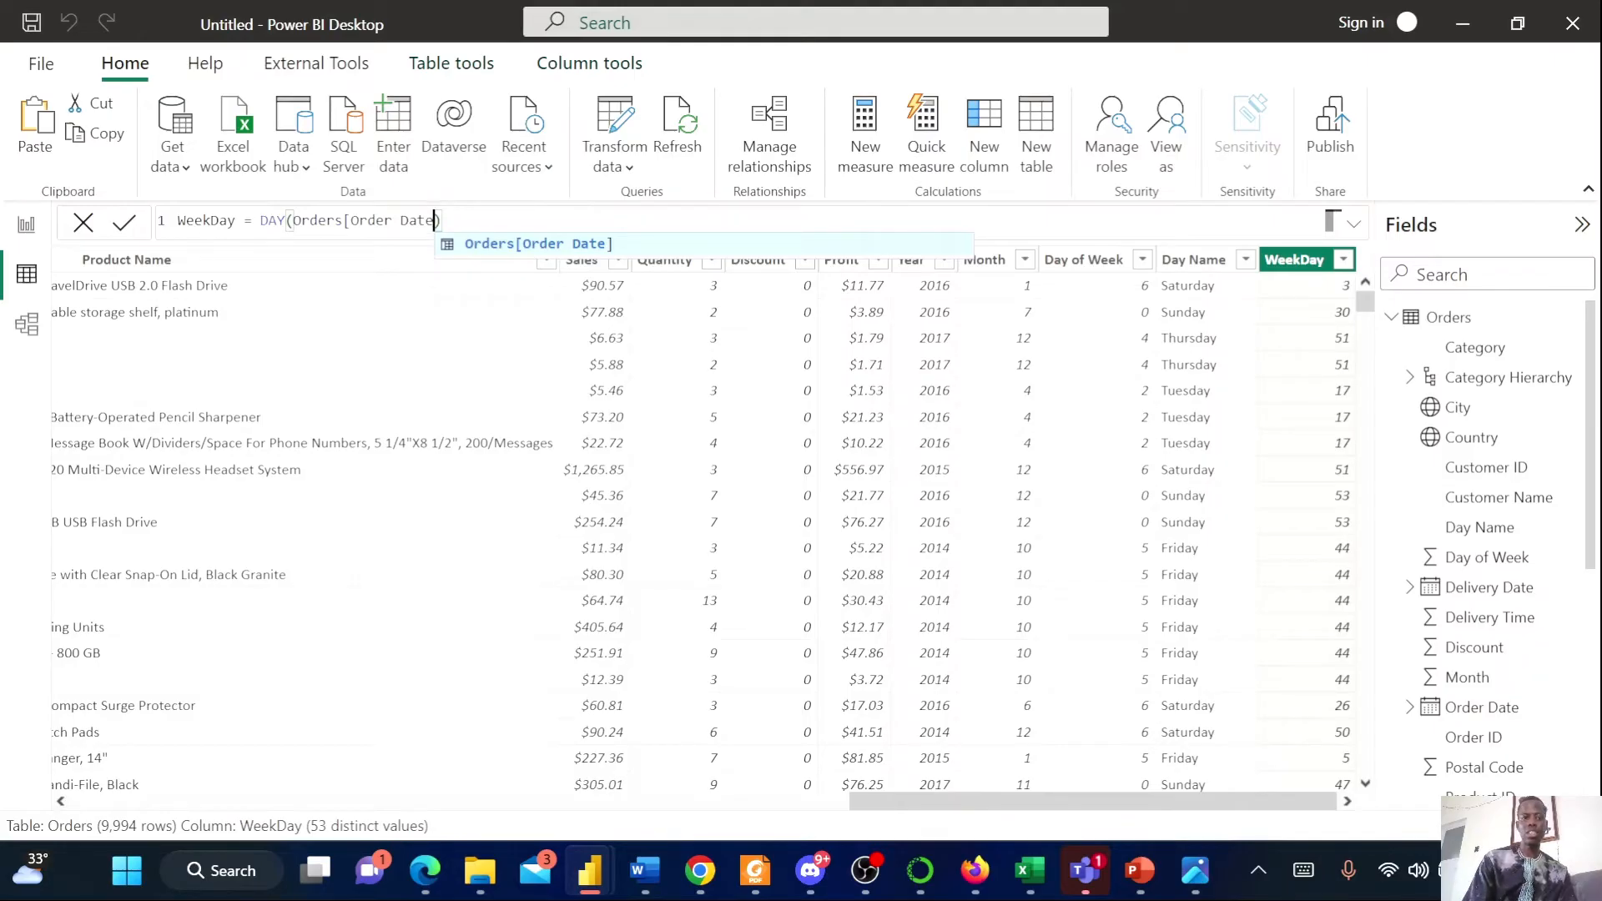
pyautogui.write(']')
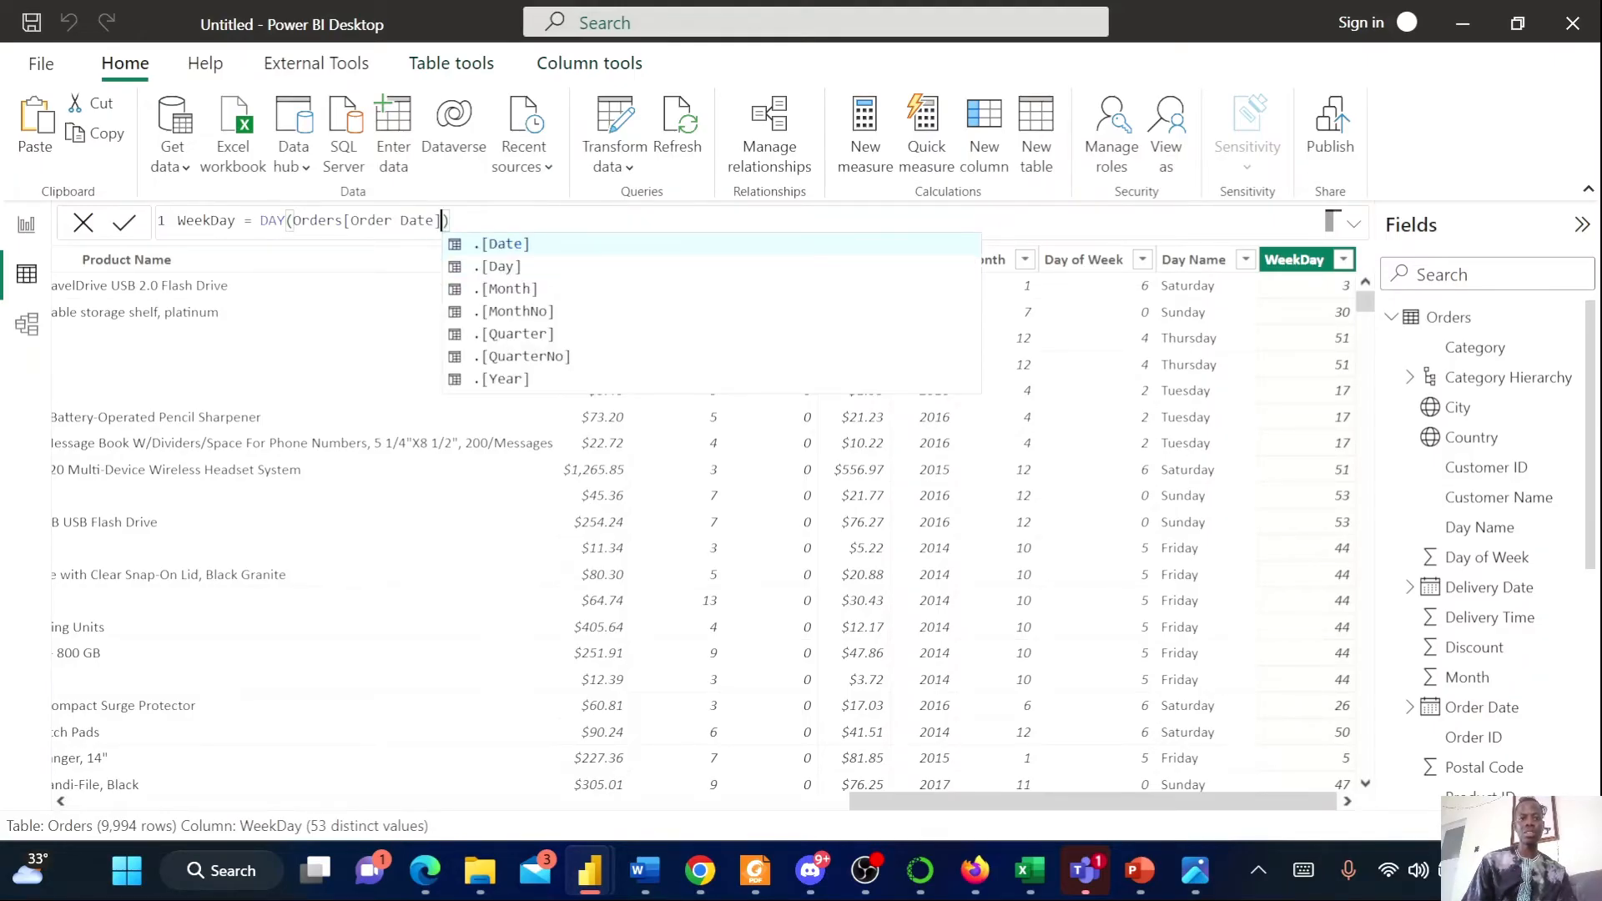
pyautogui.press('Right')
pyautogui.press('Return')
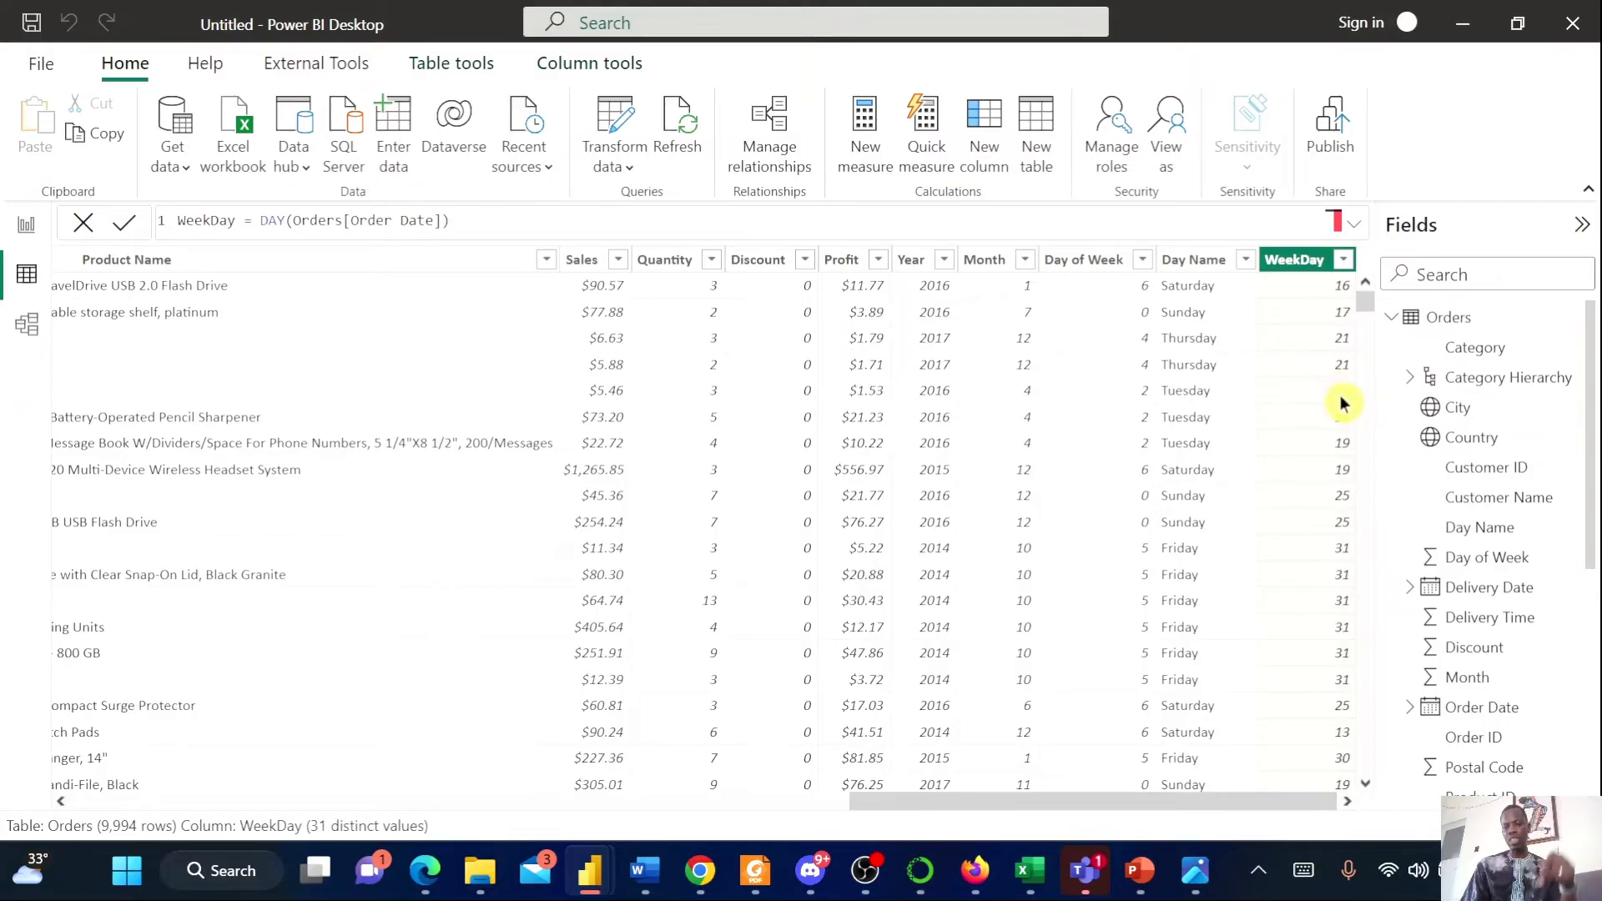
pyautogui.scroll(-4, 1341, 403)
pyautogui.scroll(-18, 1339, 401)
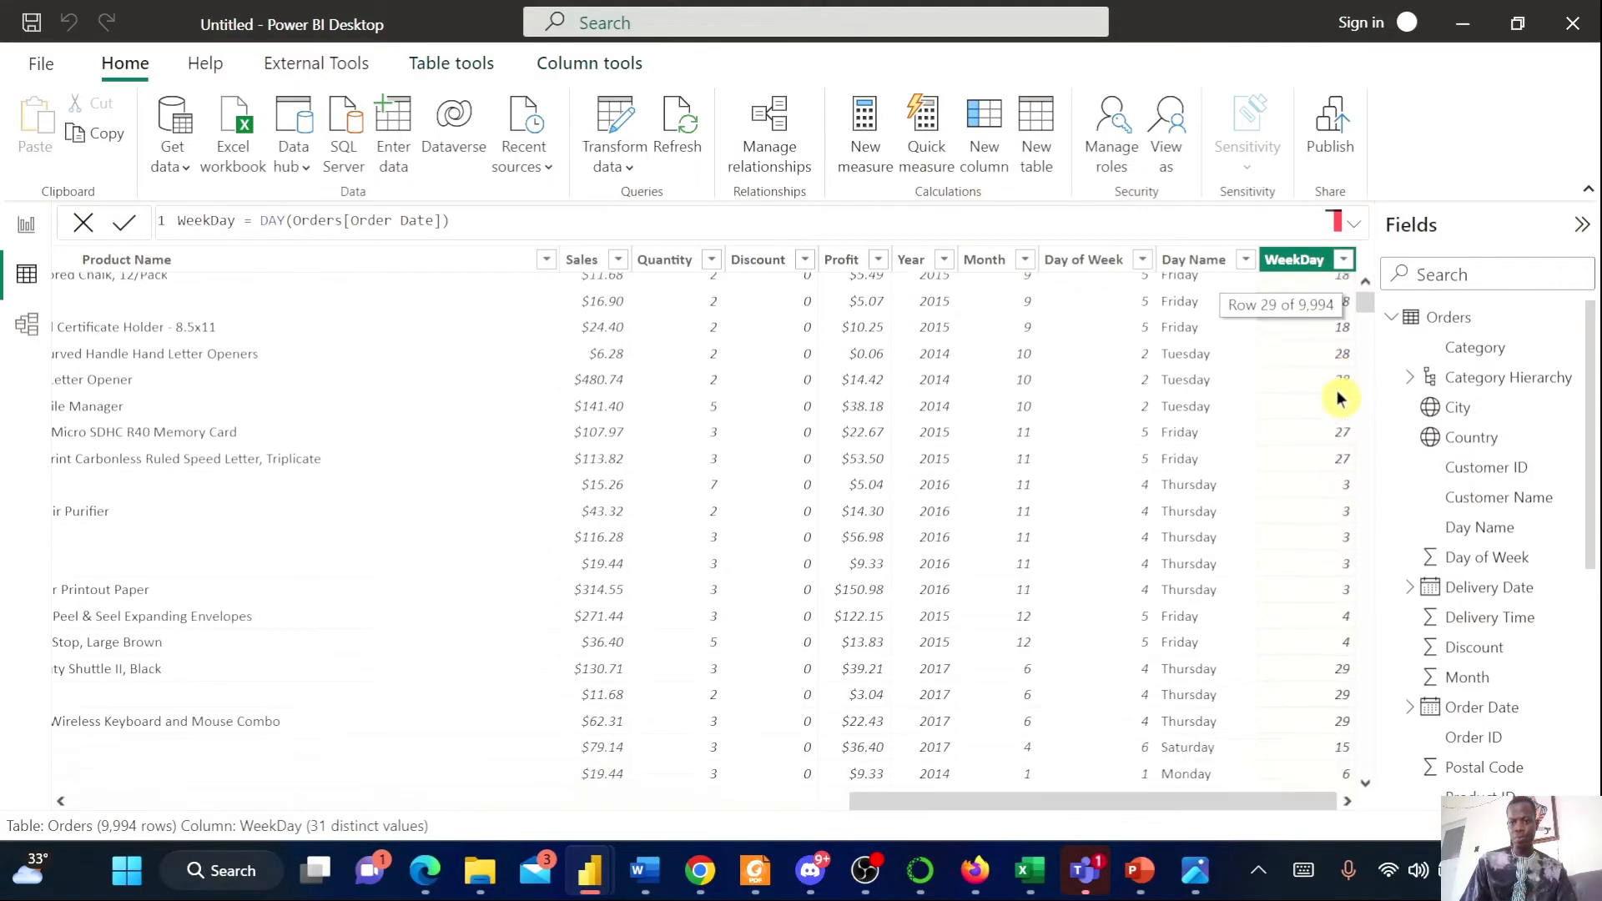
pyautogui.scroll(20, 1335, 399)
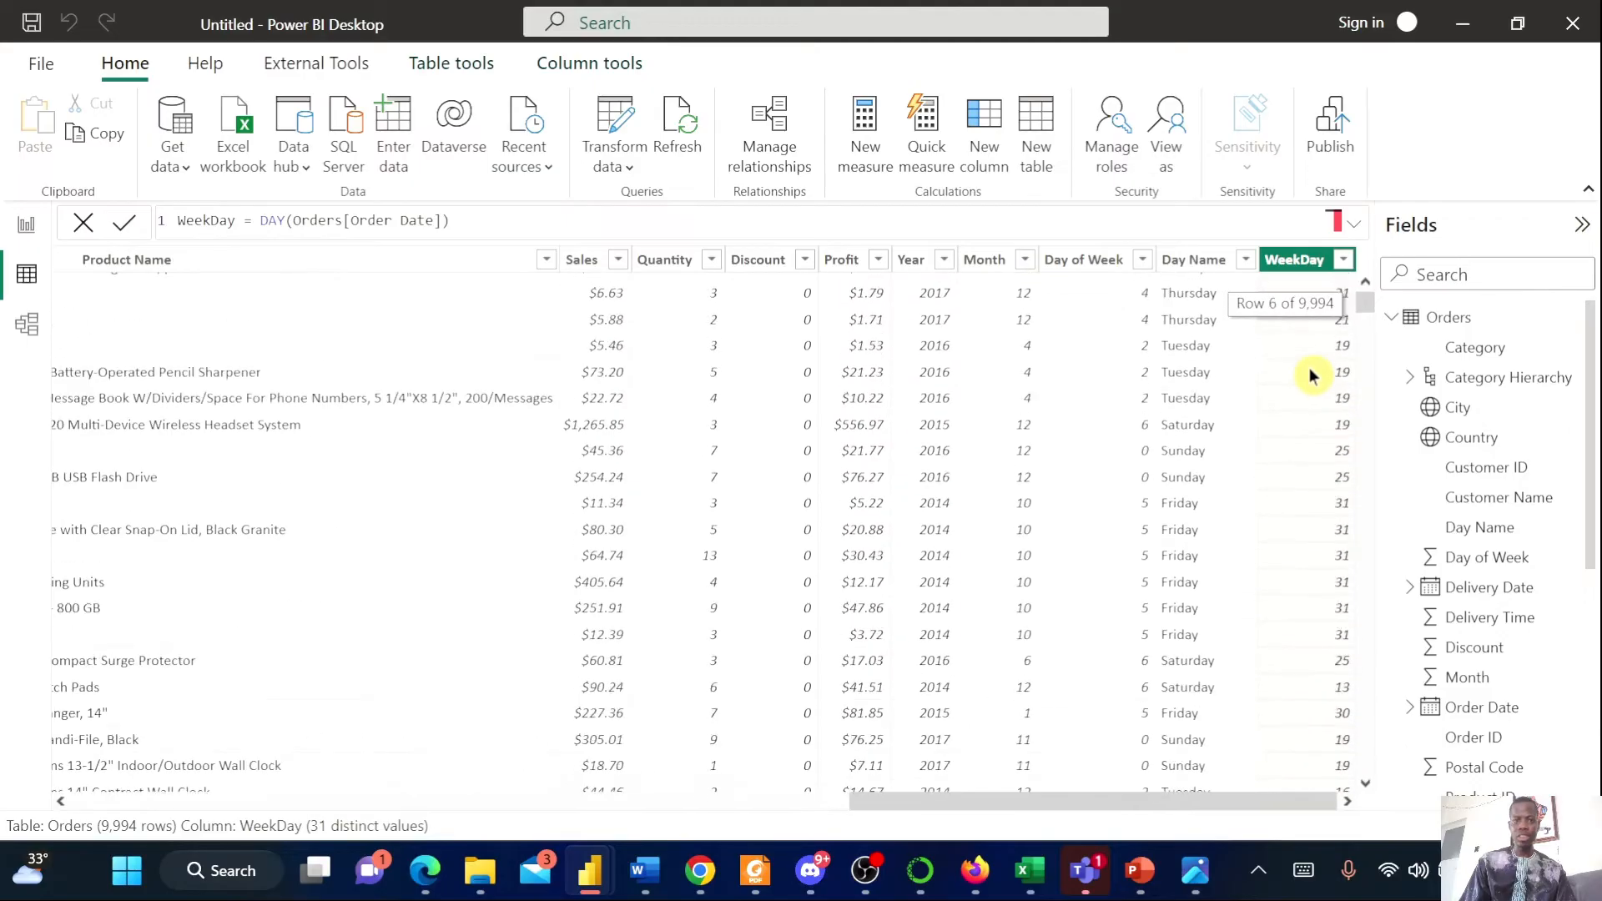
# Delete the WeekDay calculated column from the Orders table
pyautogui.click(451, 221)
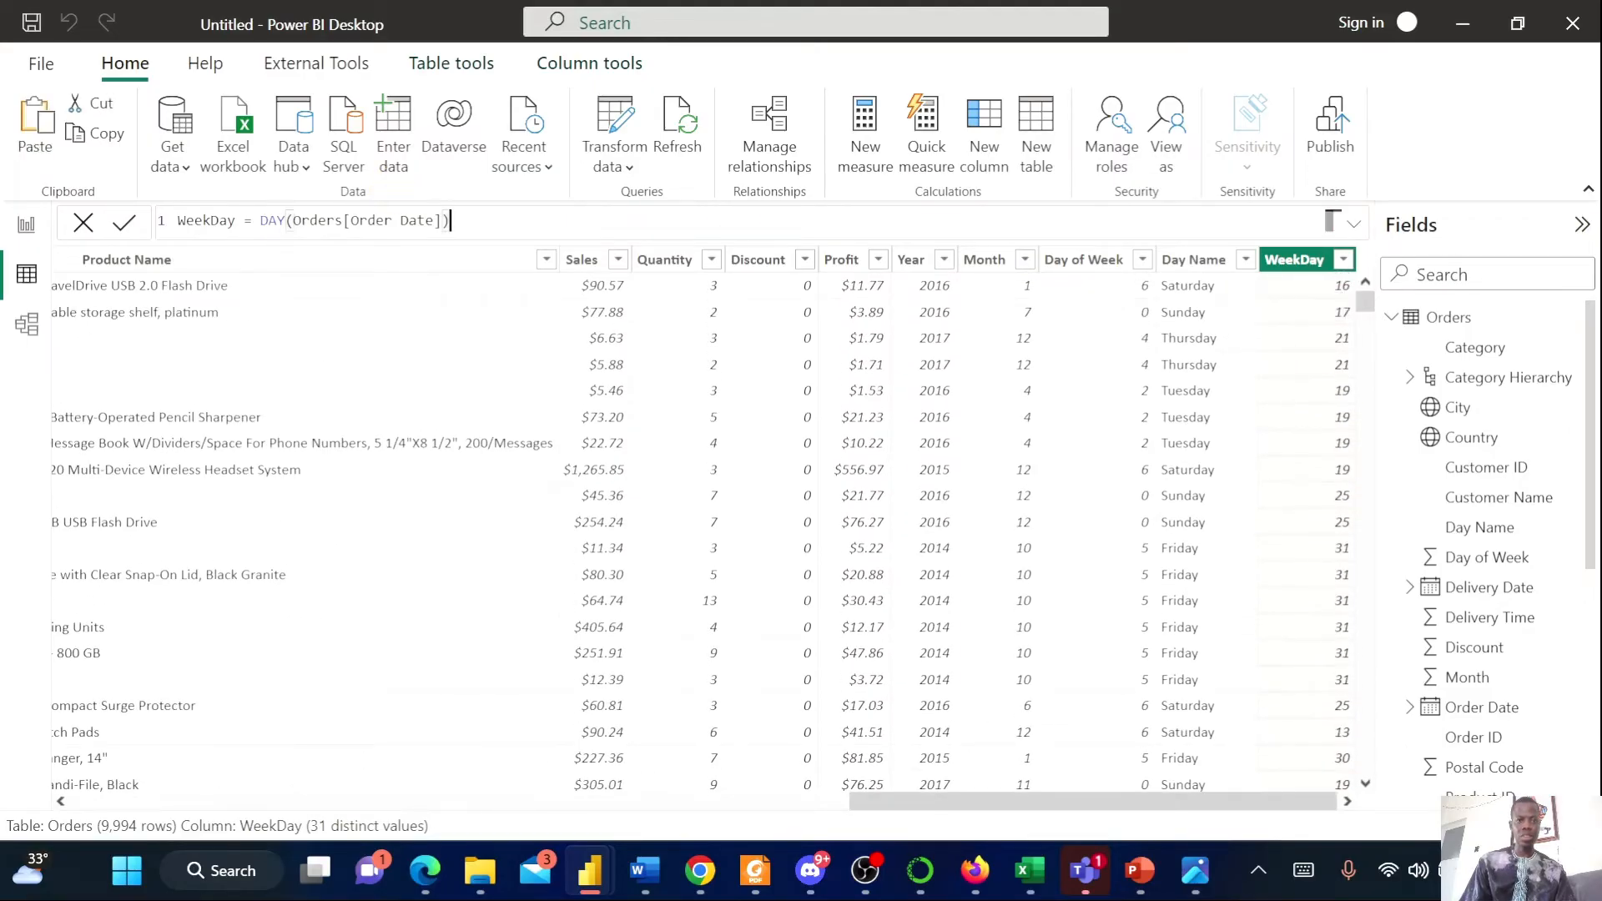
pyautogui.moveTo(450, 220); pyautogui.dragTo(259, 221)
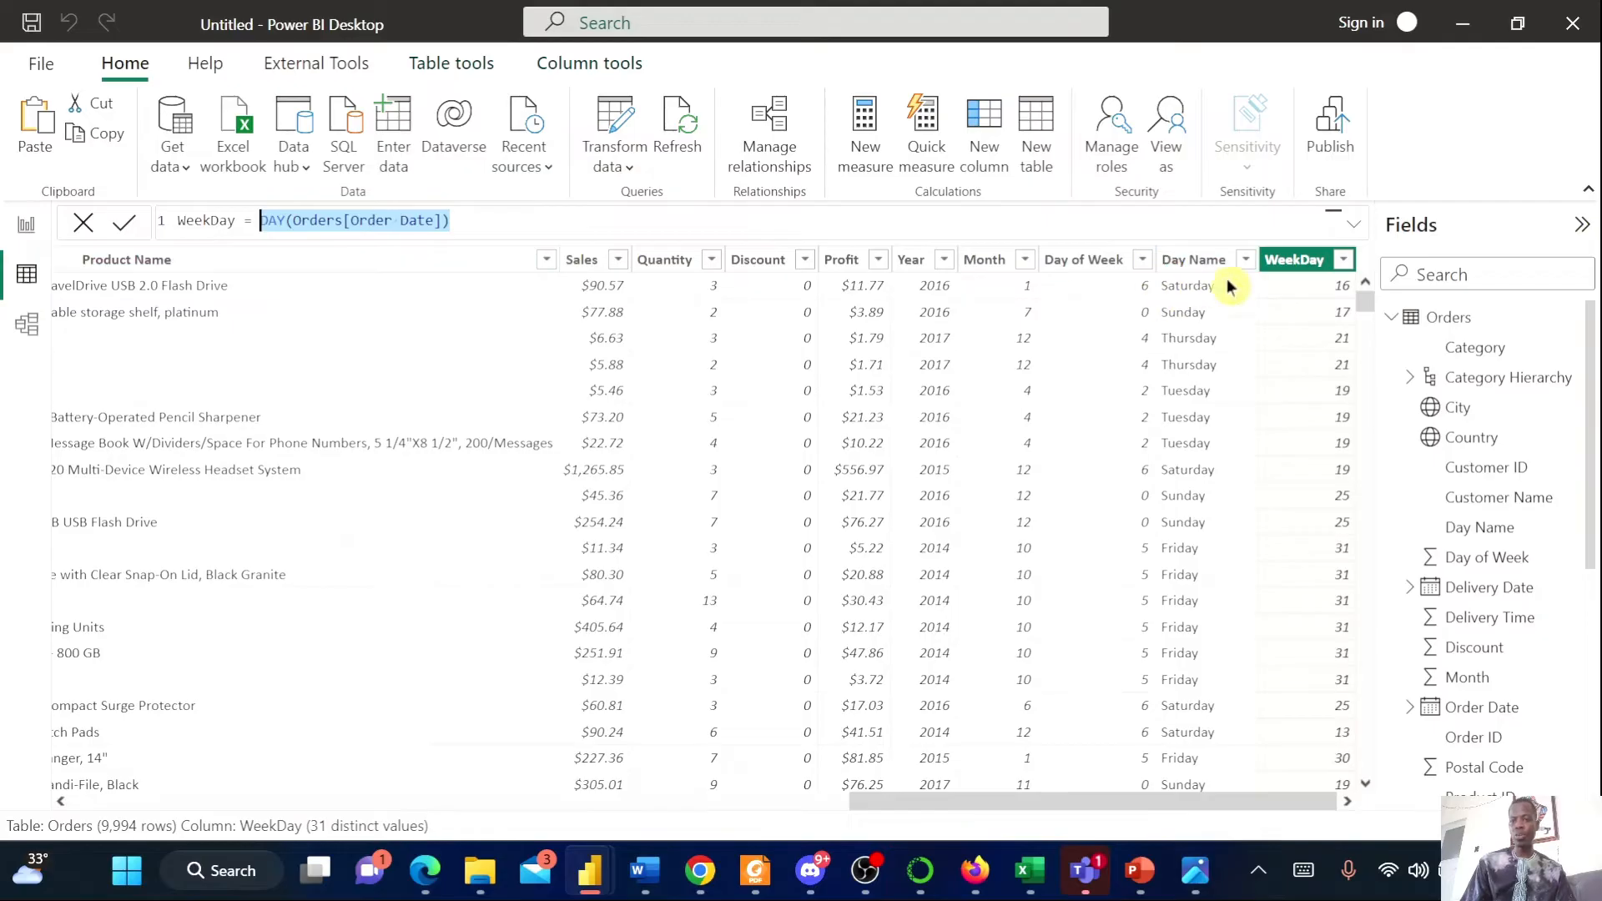
pyautogui.rightClick(1291, 264)
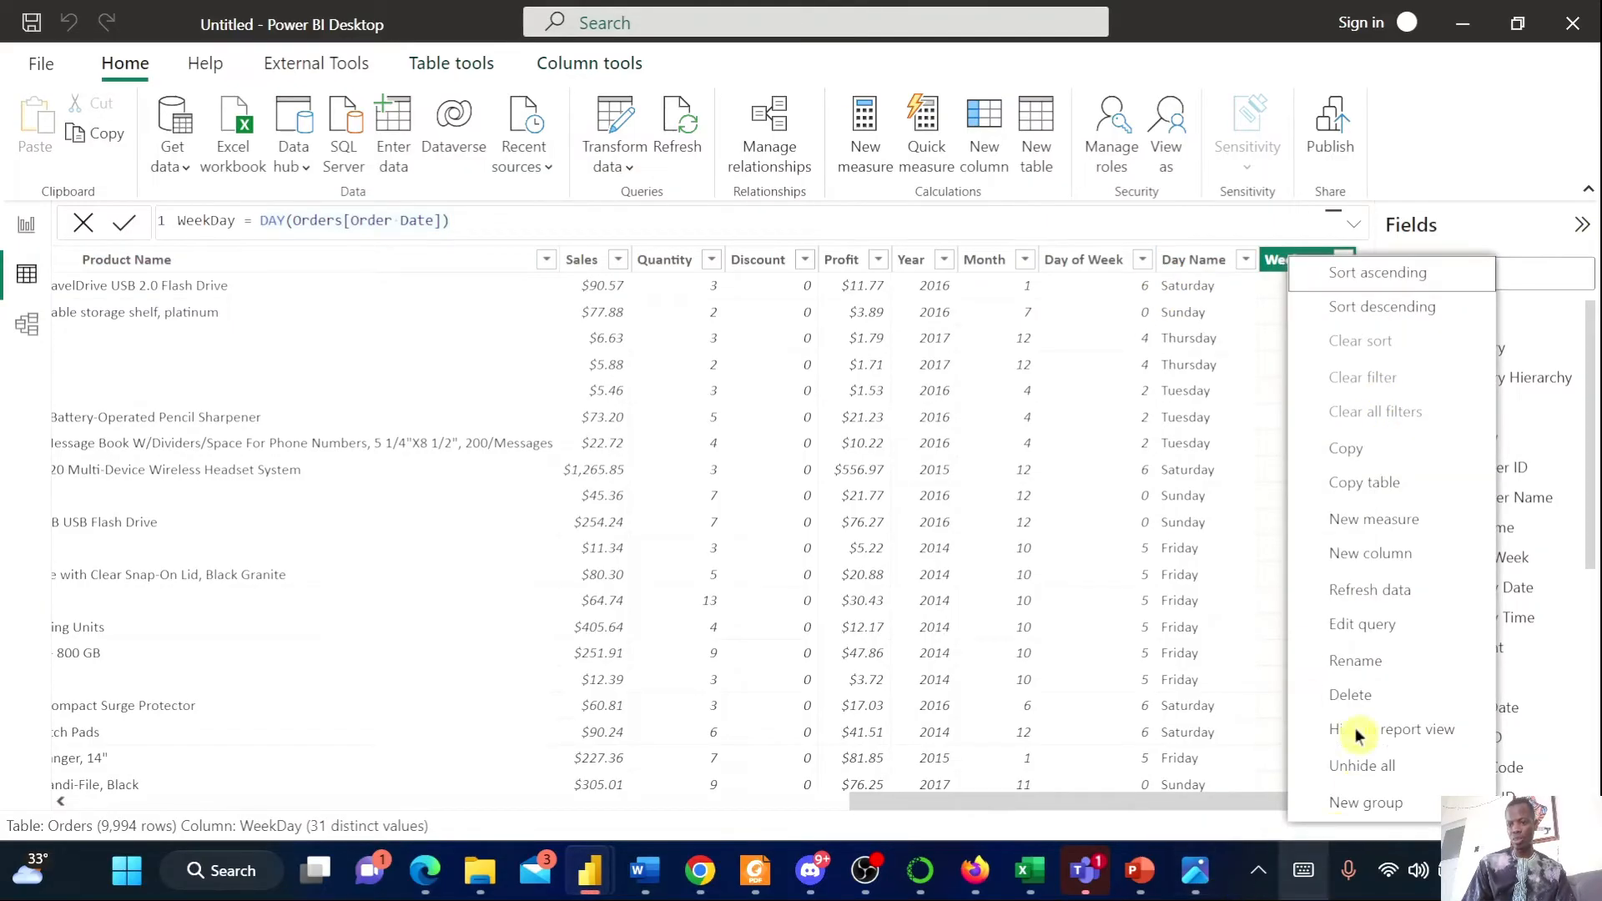
pyautogui.click(1349, 695)
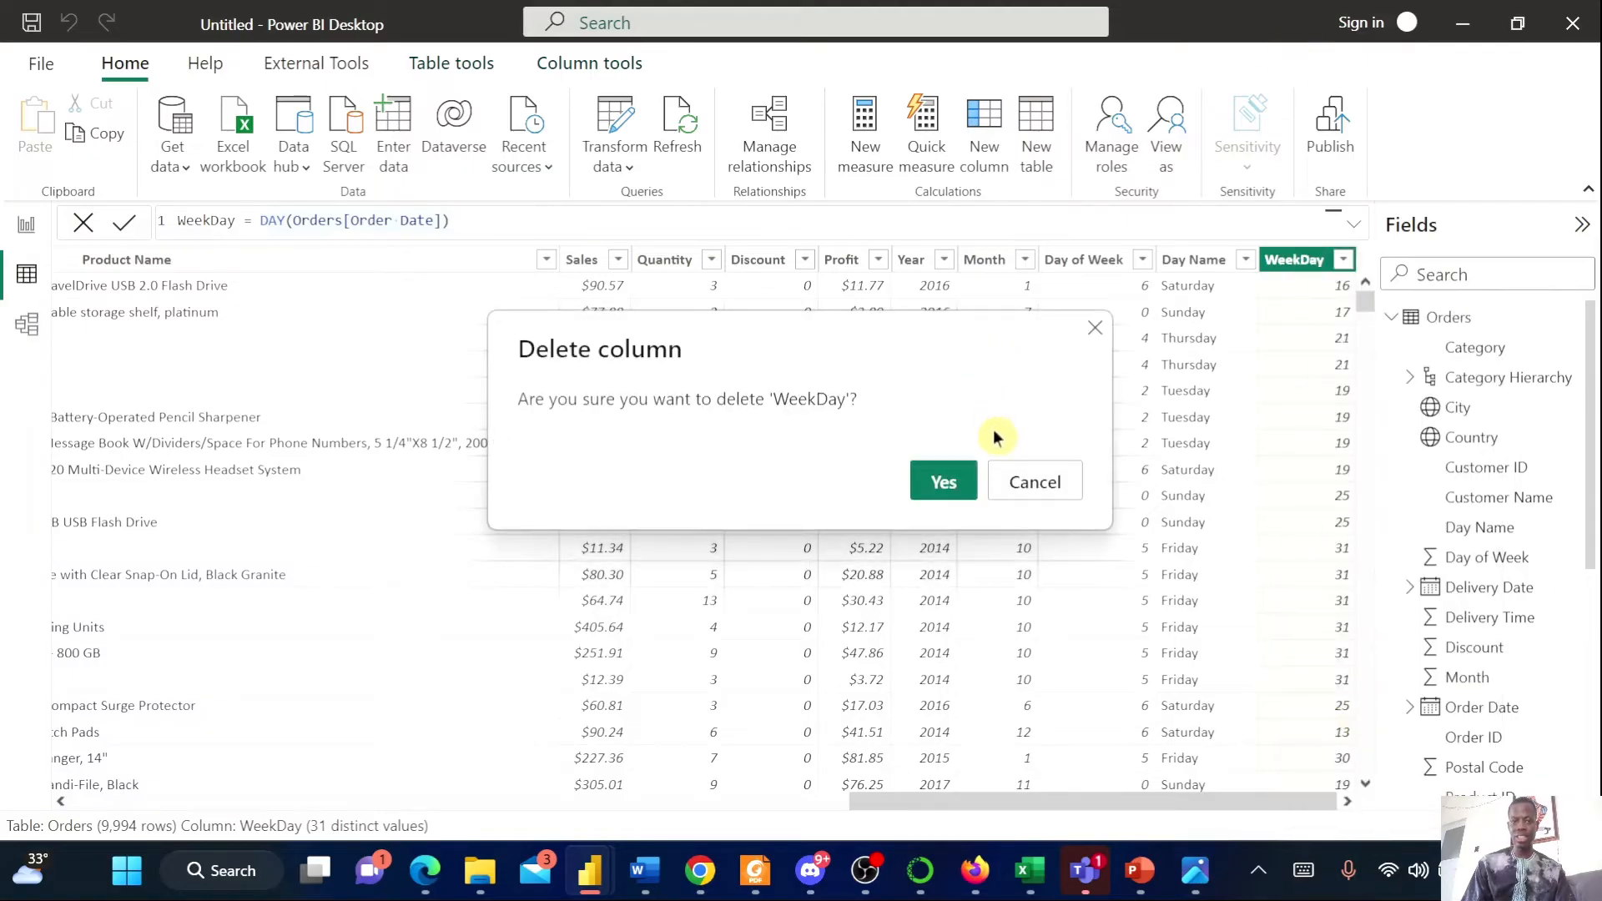
pyautogui.click(939, 484)
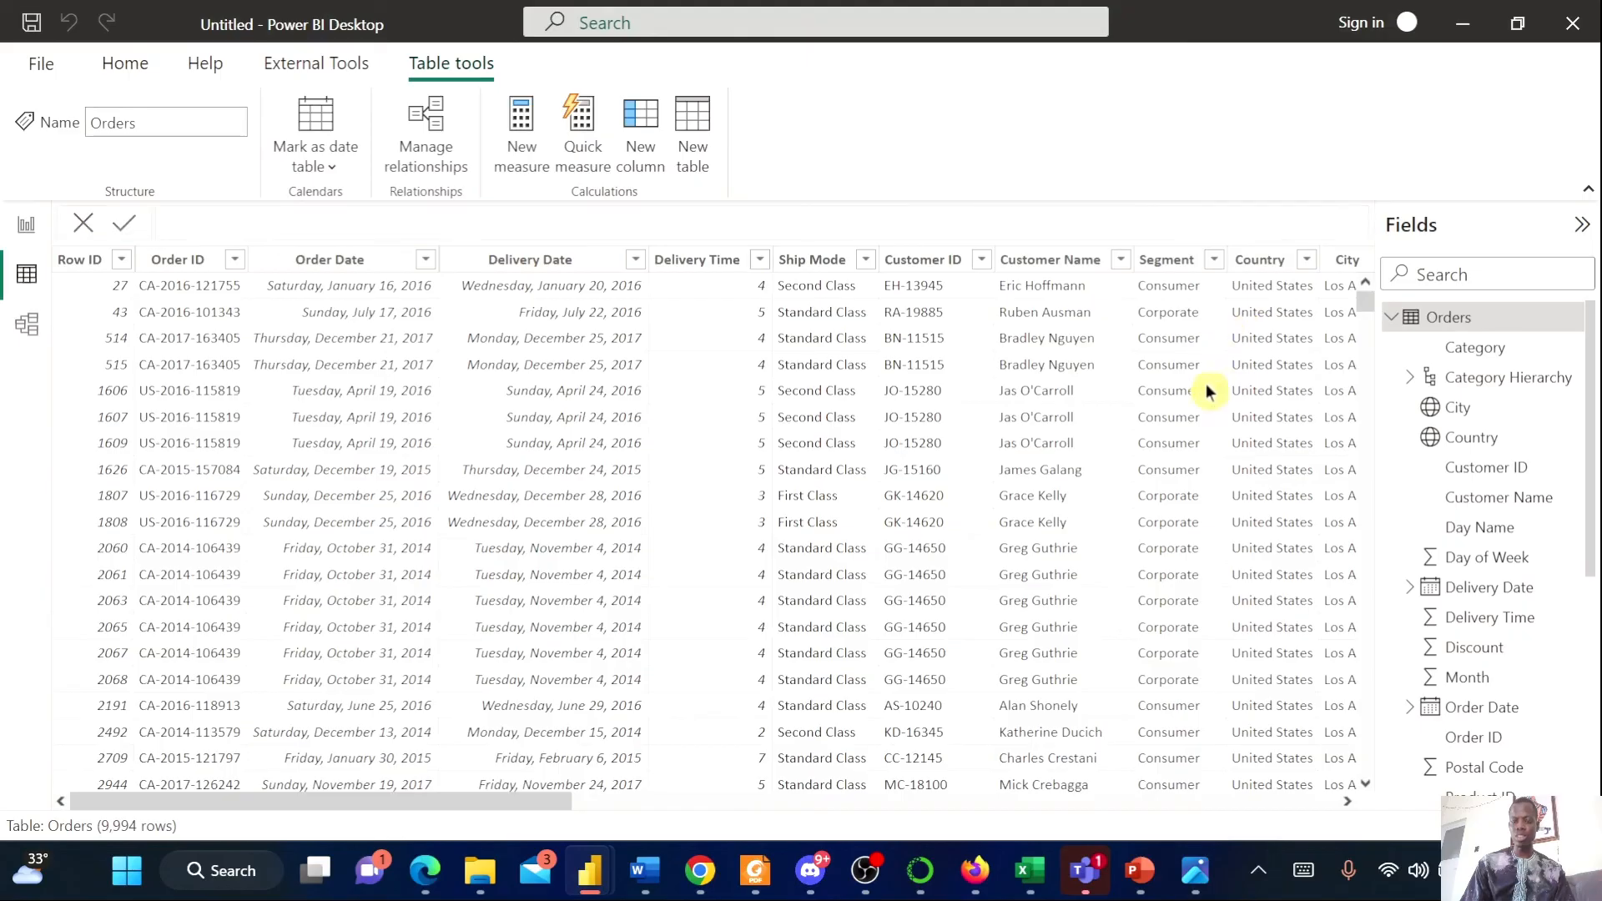
# Review the Day of Week and Day Name columns in the Orders table
pyautogui.moveTo(393, 801); pyautogui.dragTo(1393, 808)
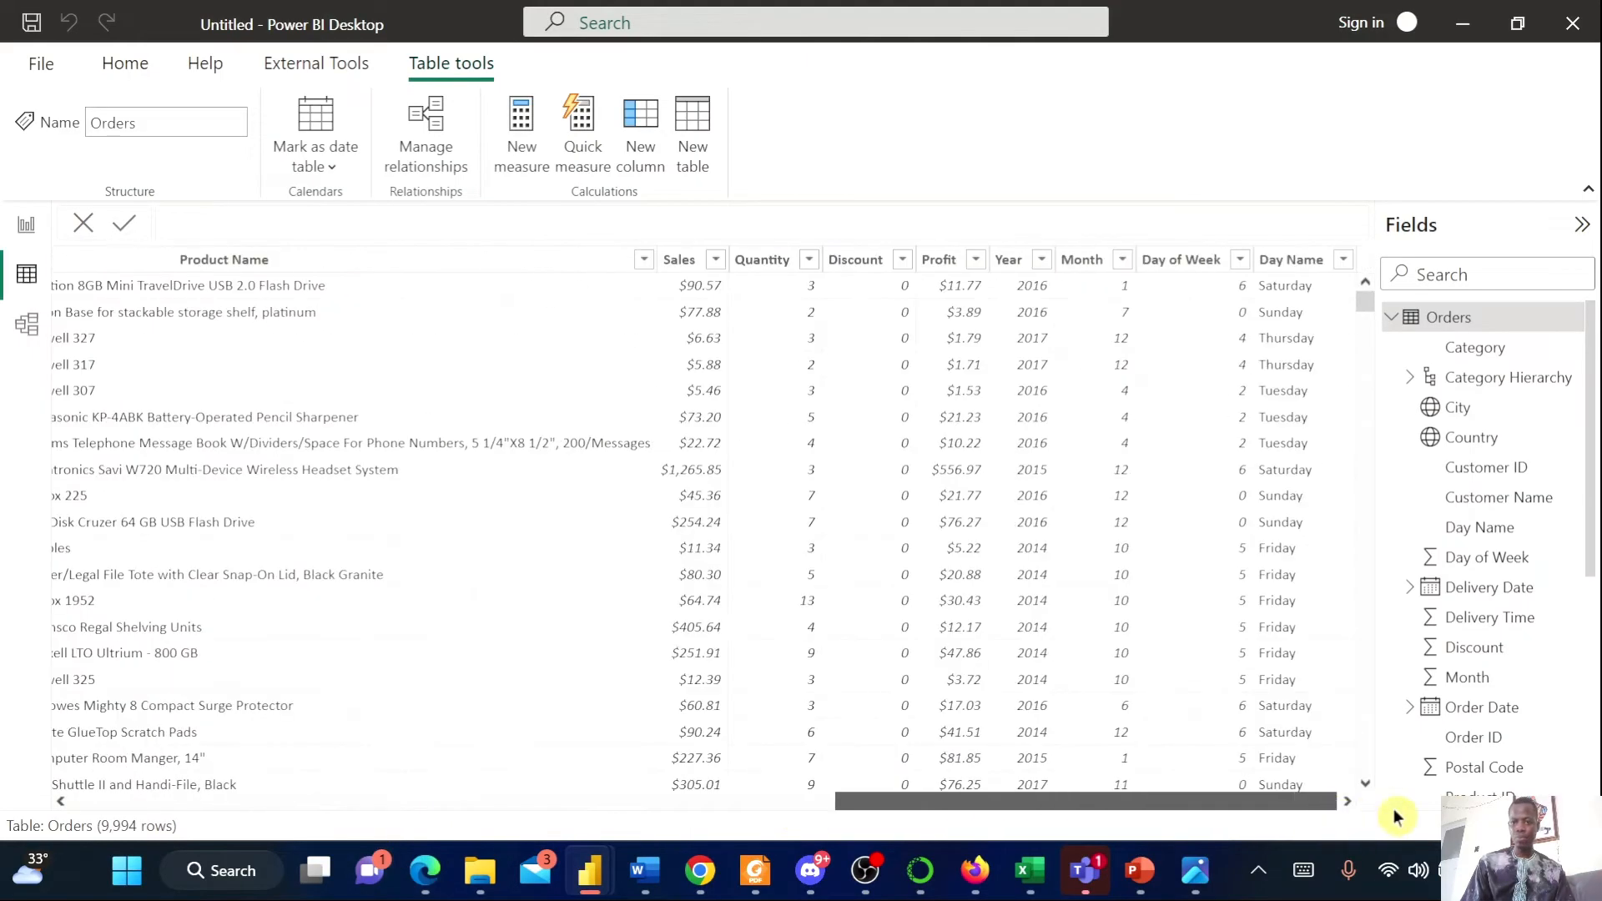
pyautogui.click(1085, 260)
pyautogui.click(1189, 262)
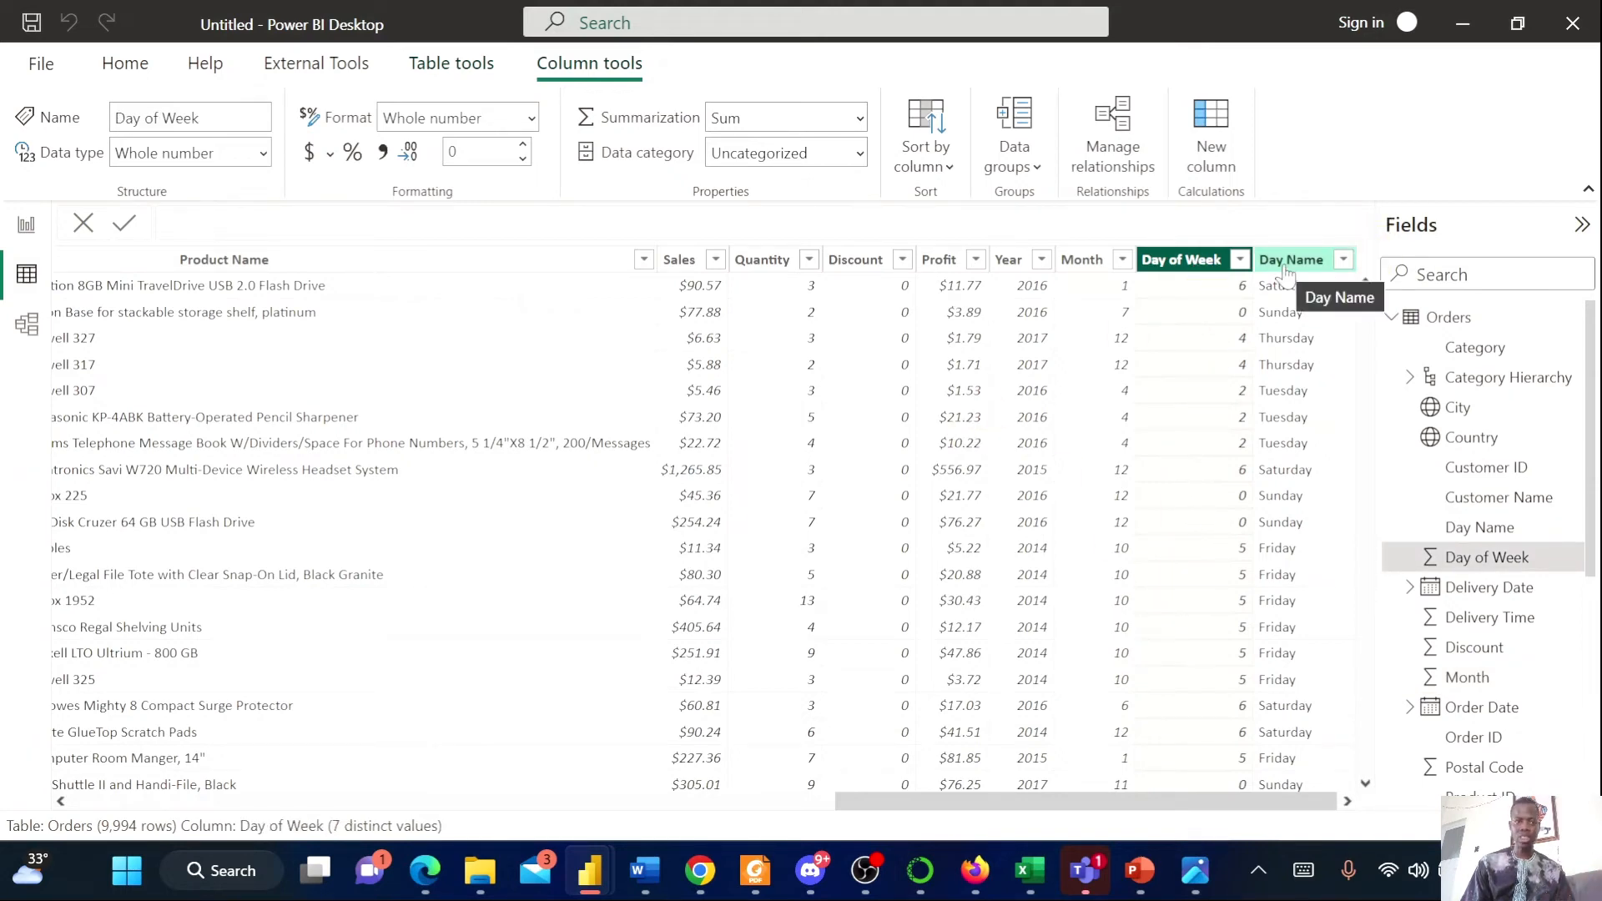
pyautogui.moveTo(1083, 801); pyautogui.dragTo(377, 799)
# Switch to Report view and expand the Order Date field's Date Hierarchy in the Orders field list
pyautogui.click(26, 224)
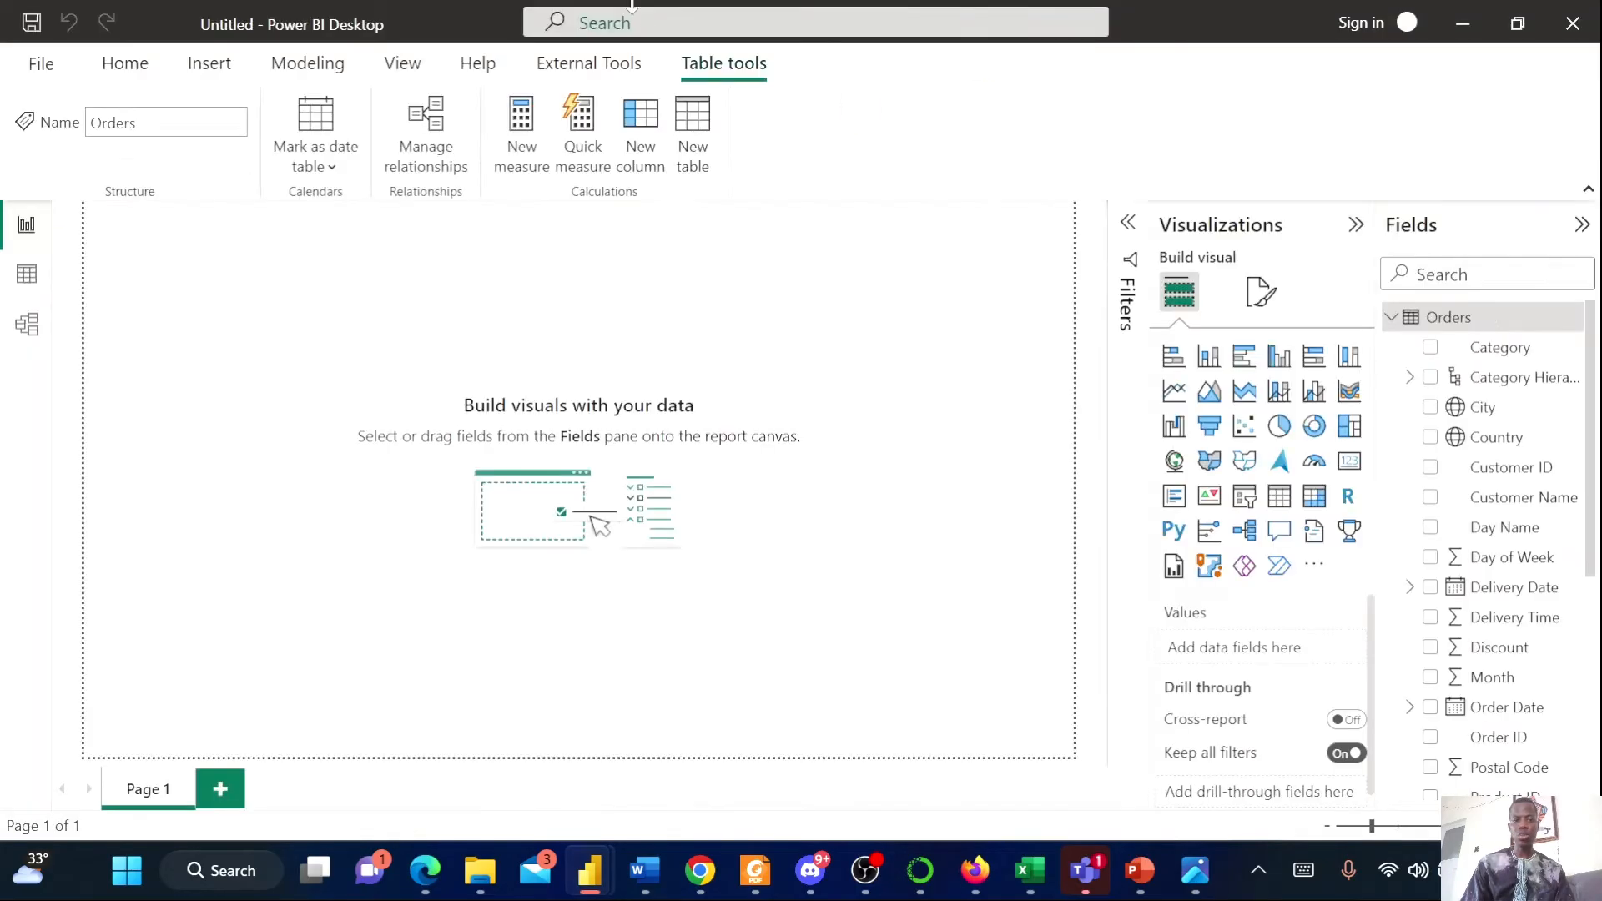
pyautogui.scroll(-5, 1558, 497)
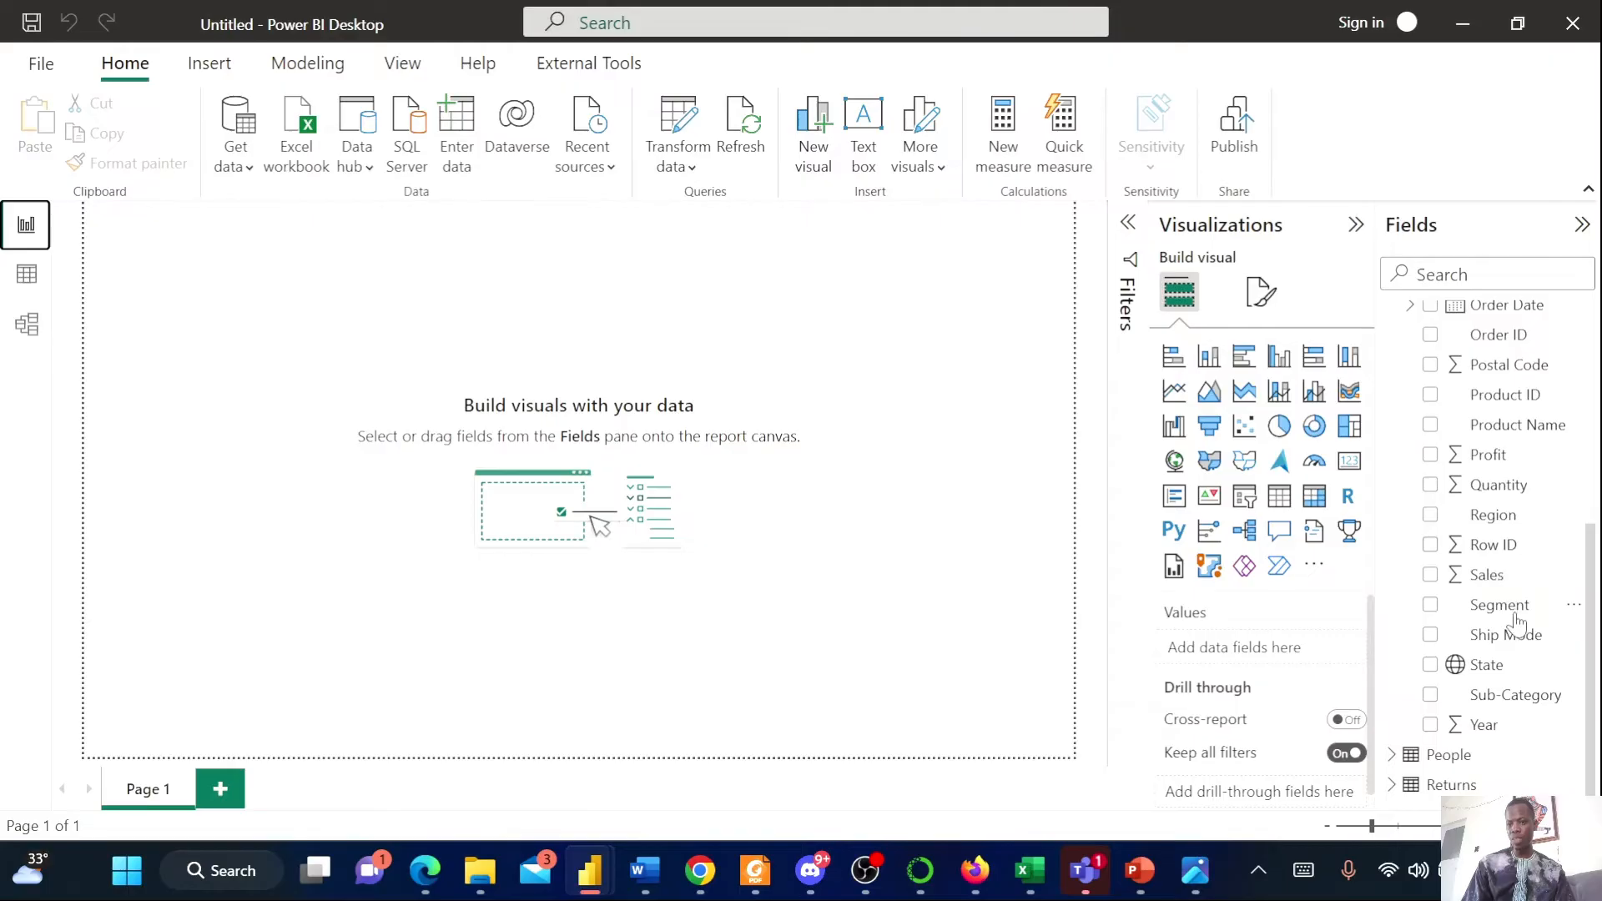
pyautogui.scroll(5, 1517, 621)
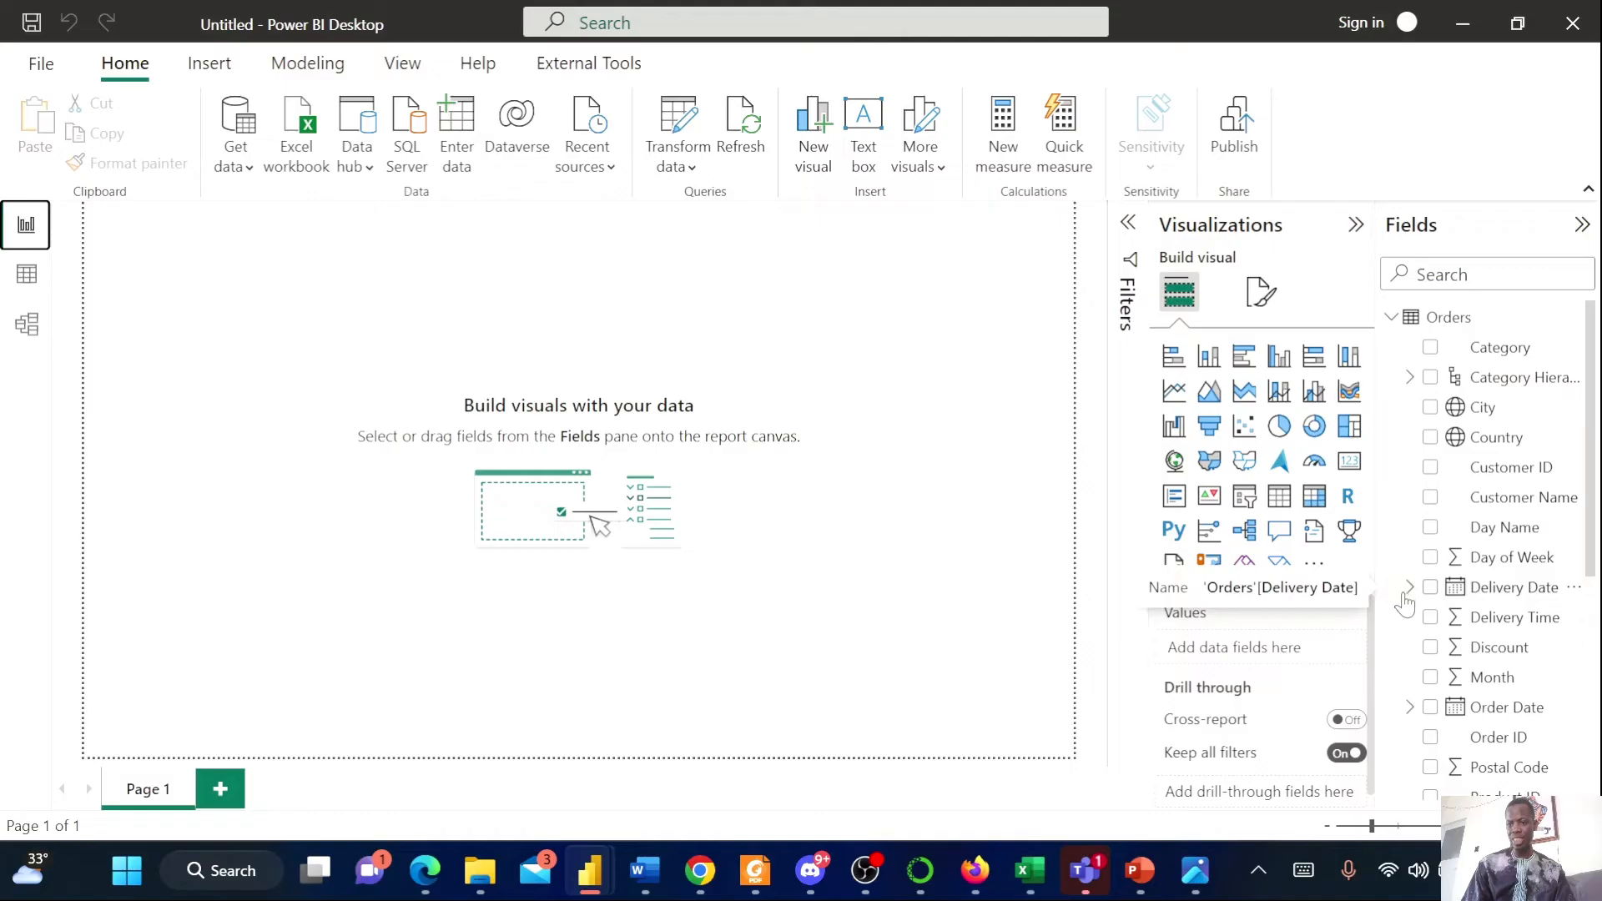
pyautogui.click(1409, 707)
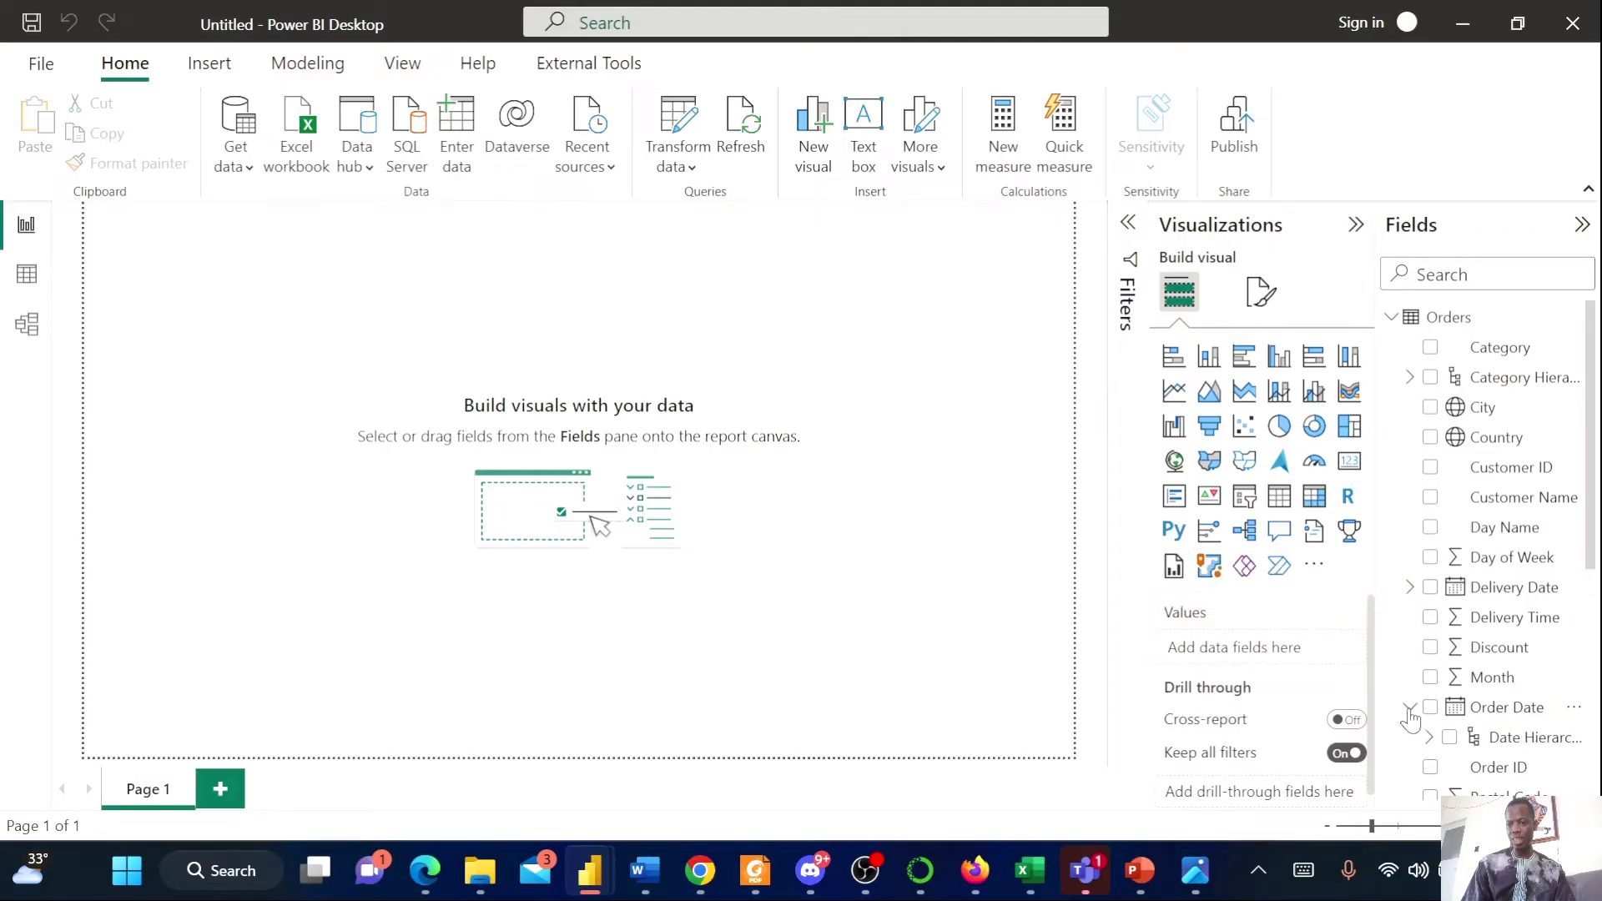
pyautogui.scroll(-5, 1477, 651)
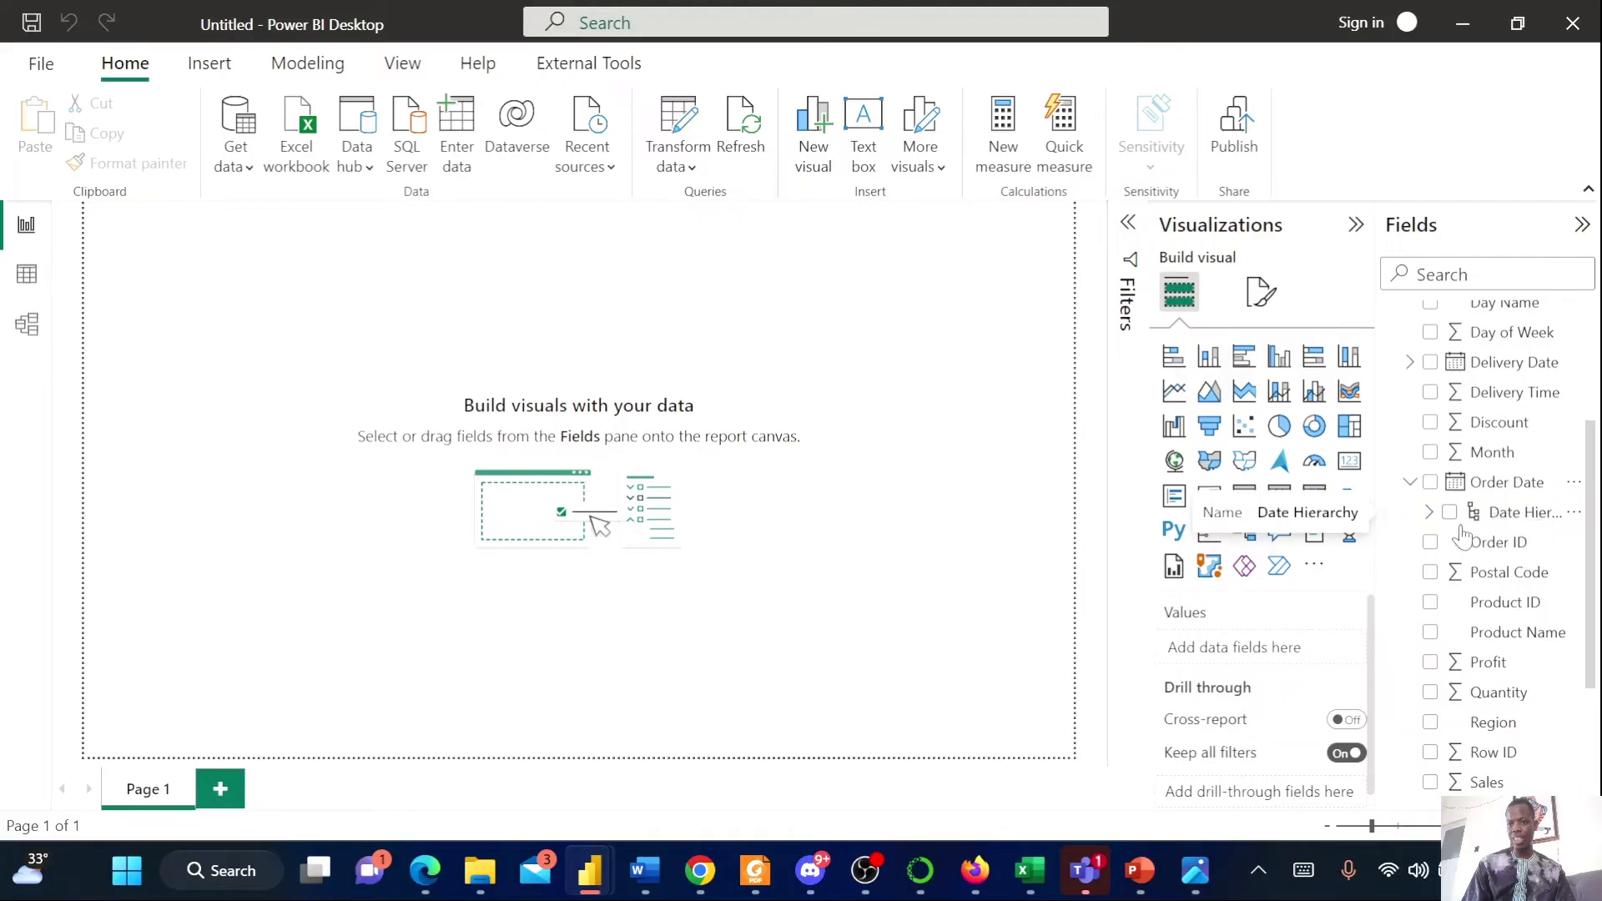
pyautogui.click(1428, 513)
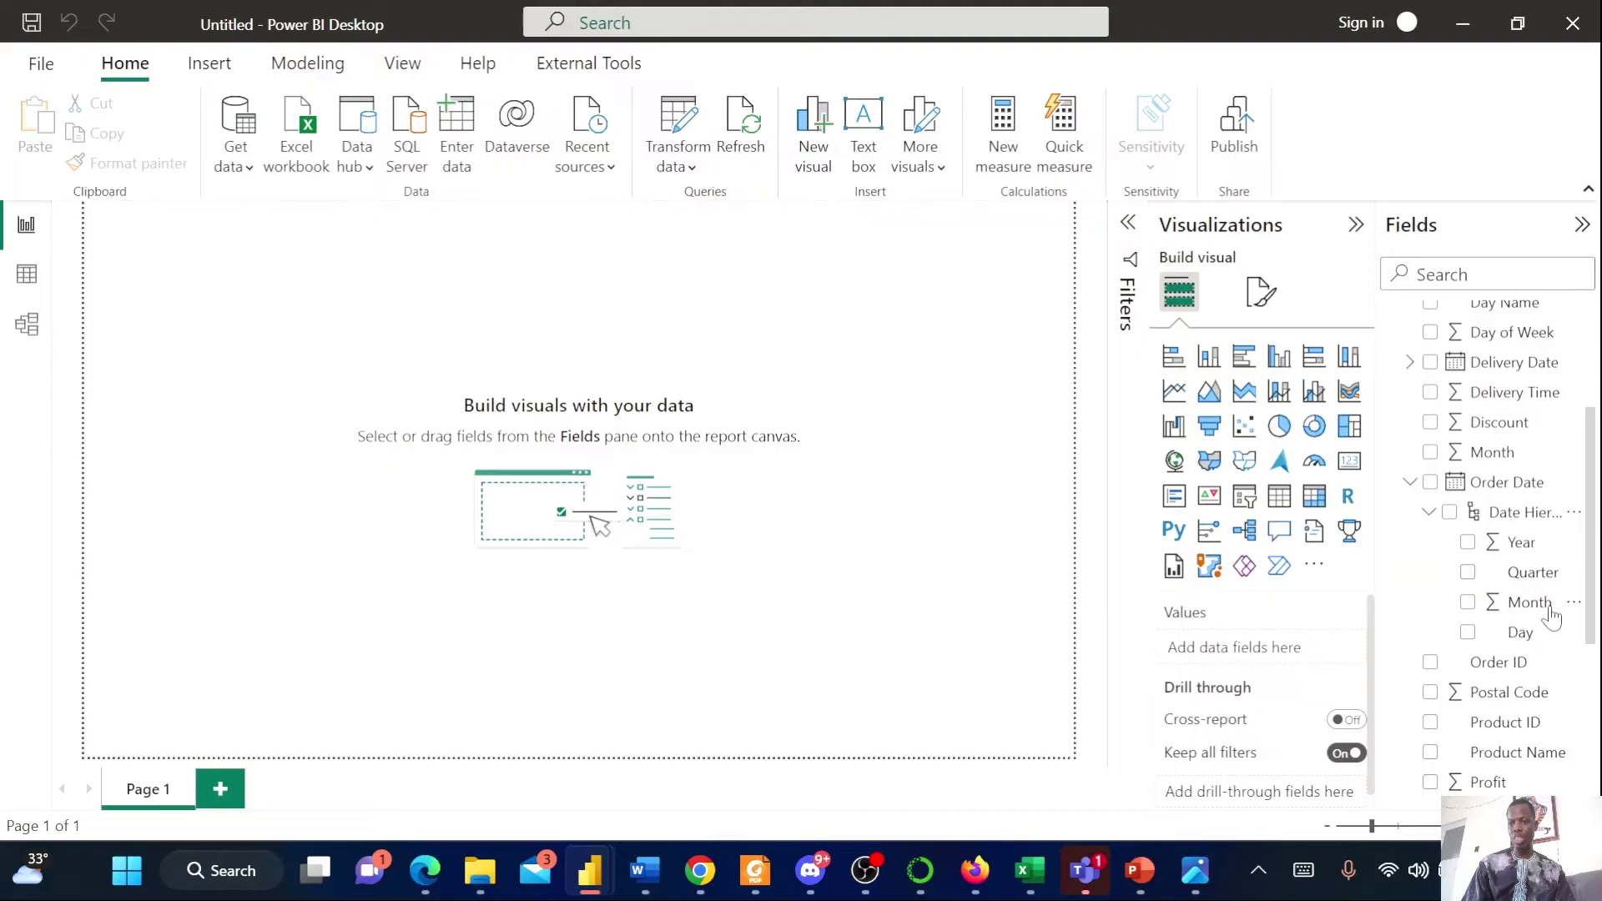
# Browse the Orders table fields, collapsing and reopening the table to examine its date fields
pyautogui.scroll(-2, 1514, 584)
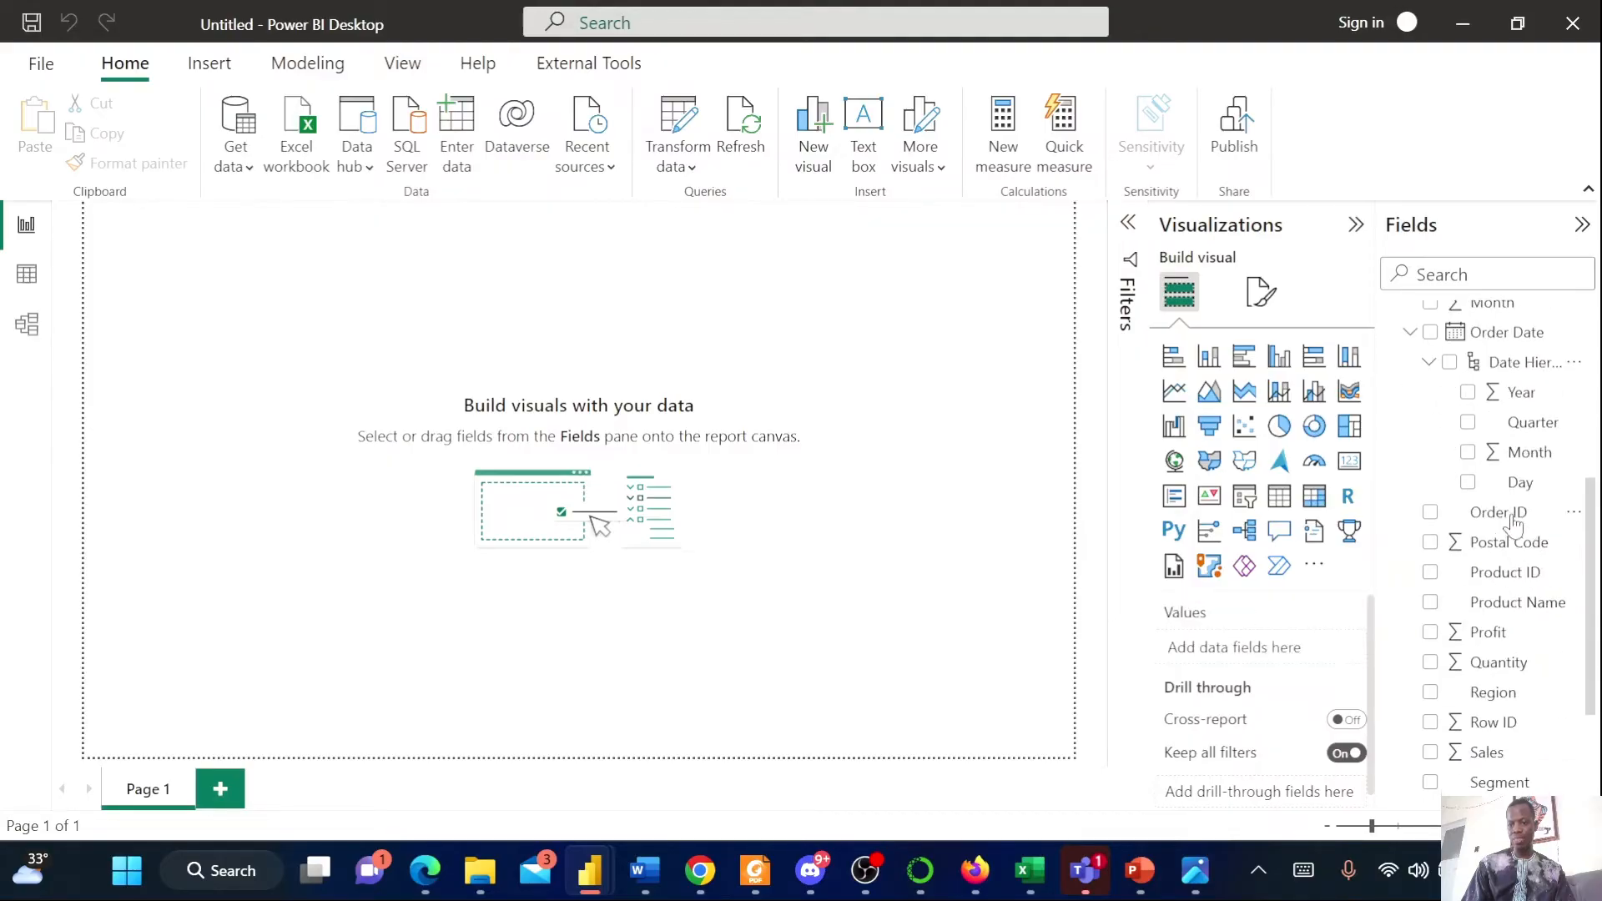
pyautogui.scroll(5, 1510, 526)
pyautogui.scroll(-2, 1533, 632)
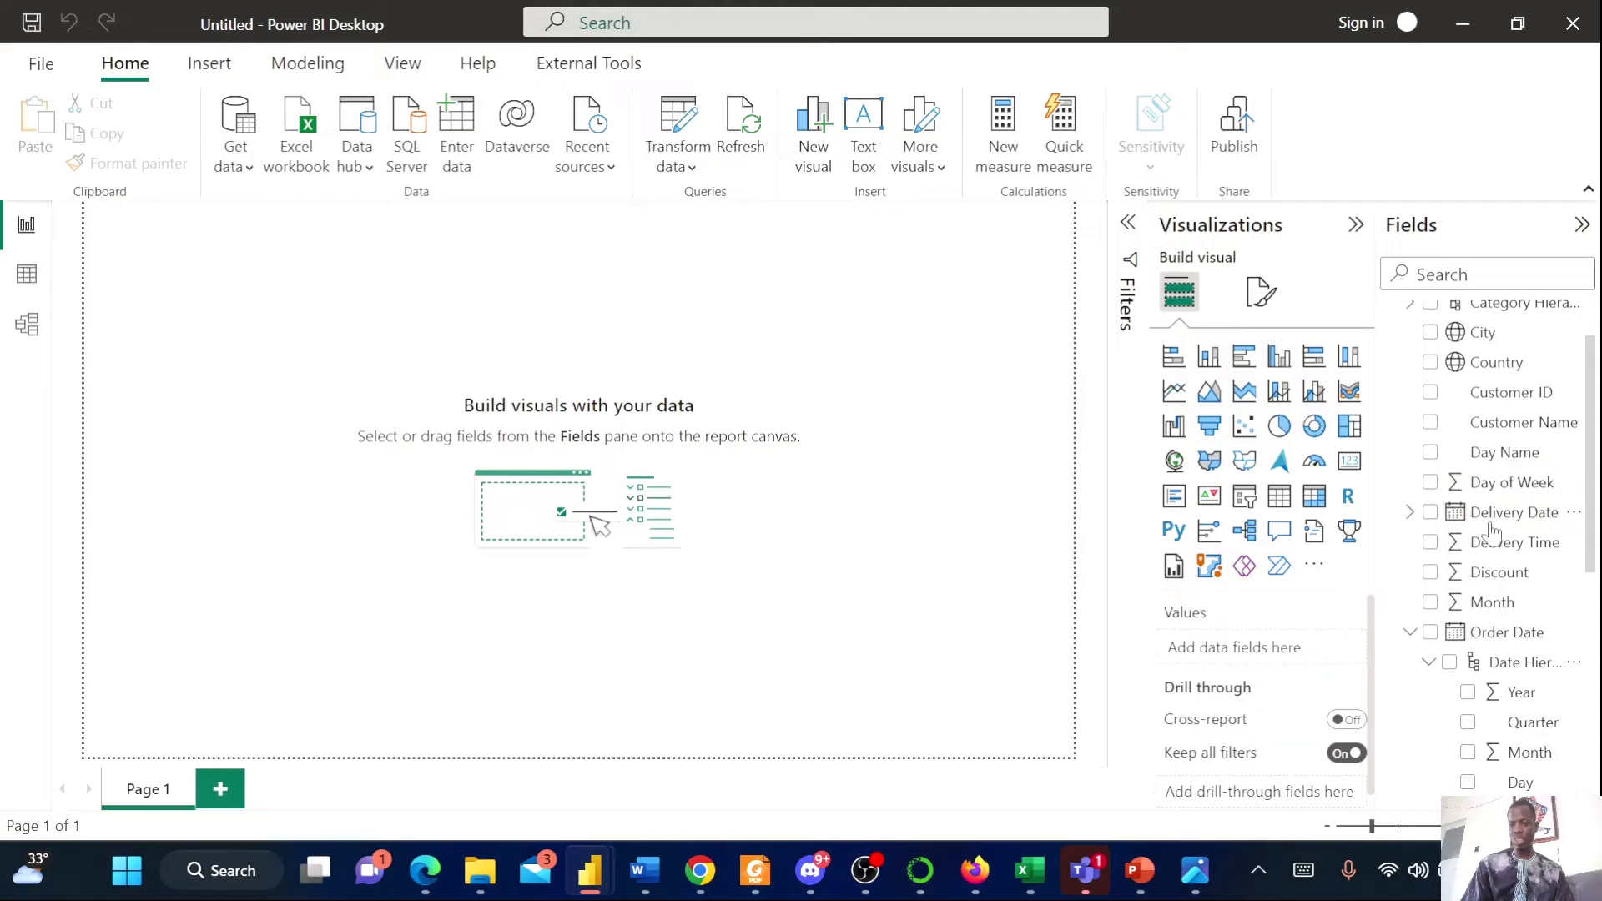
pyautogui.scroll(-10, 1491, 531)
pyautogui.scroll(6, 1493, 542)
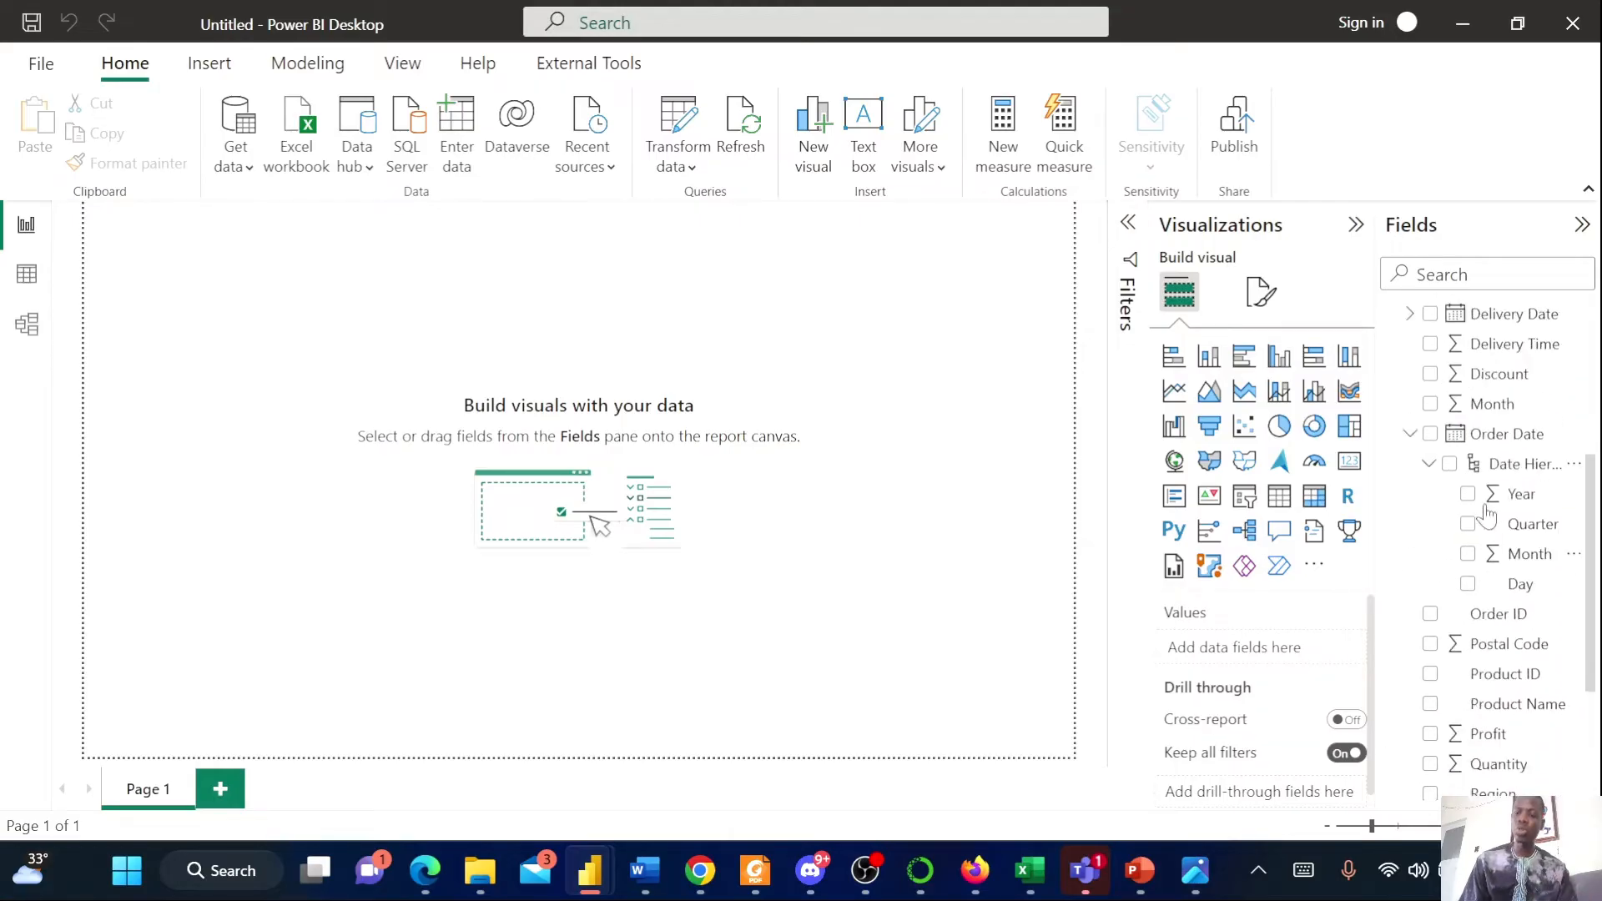
pyautogui.scroll(4, 1486, 513)
pyautogui.click(1394, 319)
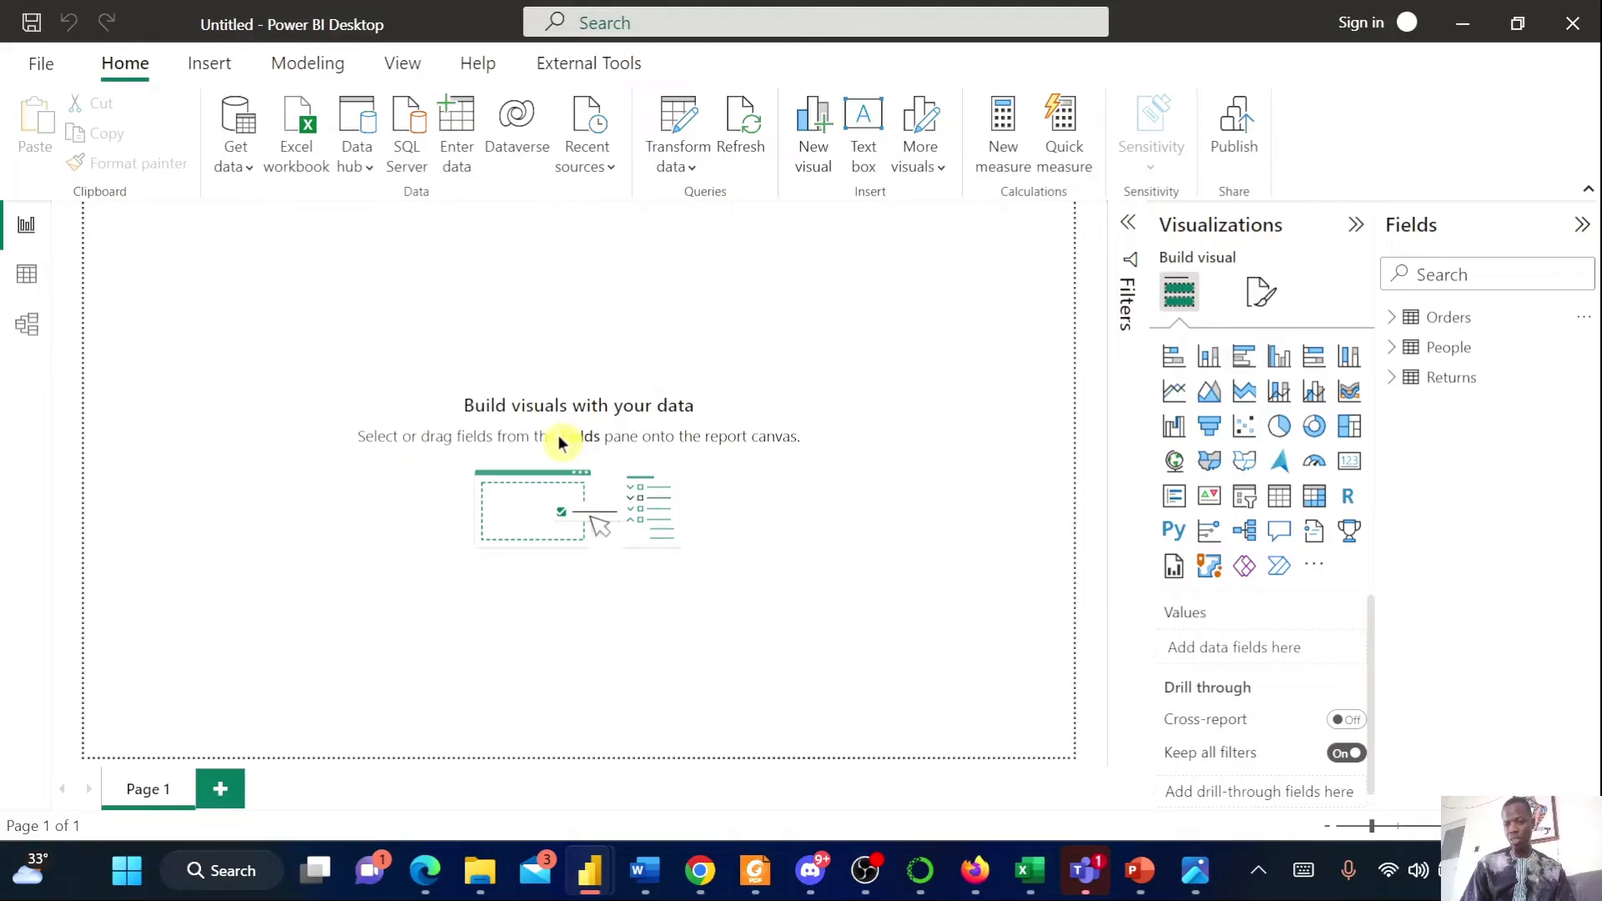
pyautogui.click(1391, 318)
pyautogui.scroll(-3, 1519, 575)
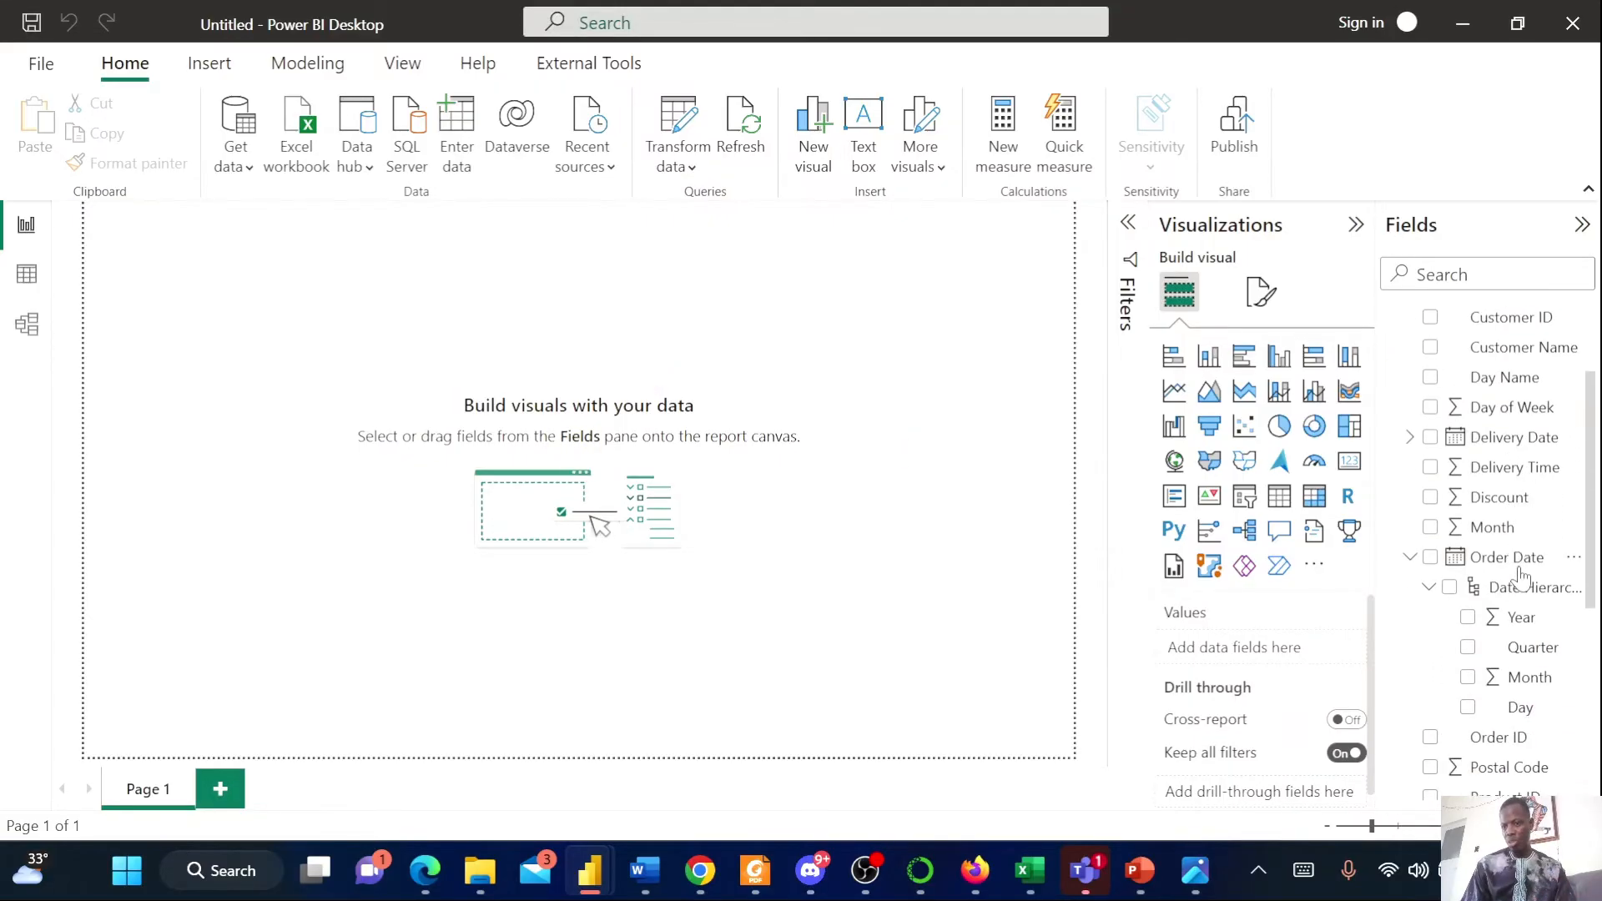
# Scroll through the Orders fields and collapse the Orders table in the field list
pyautogui.scroll(-4, 1562, 648)
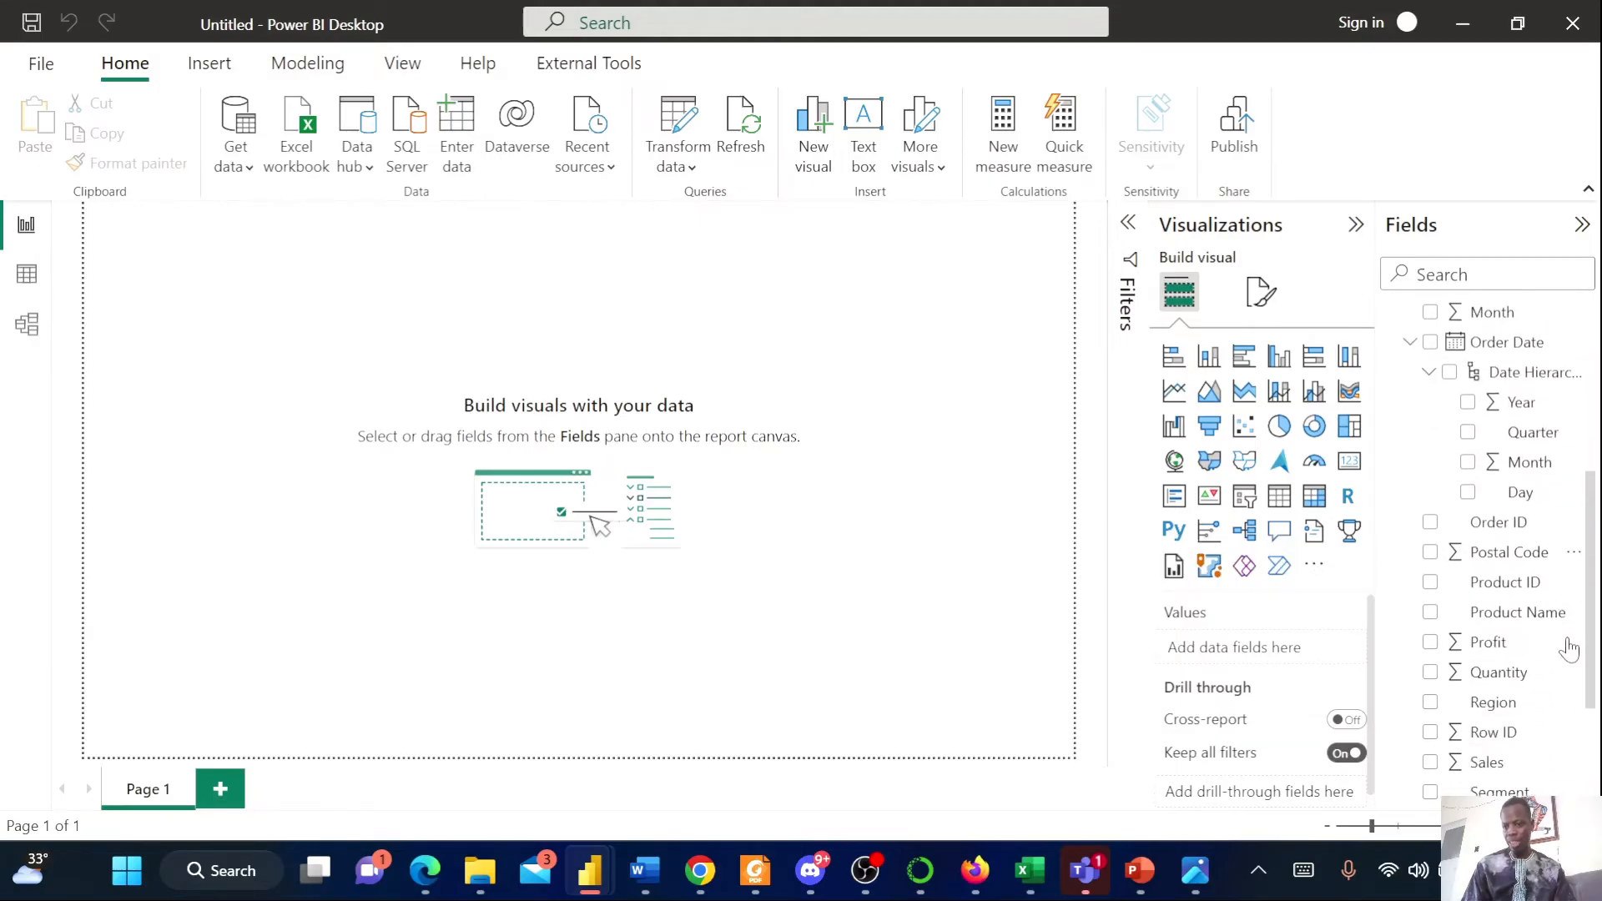
pyautogui.scroll(-3, 1560, 659)
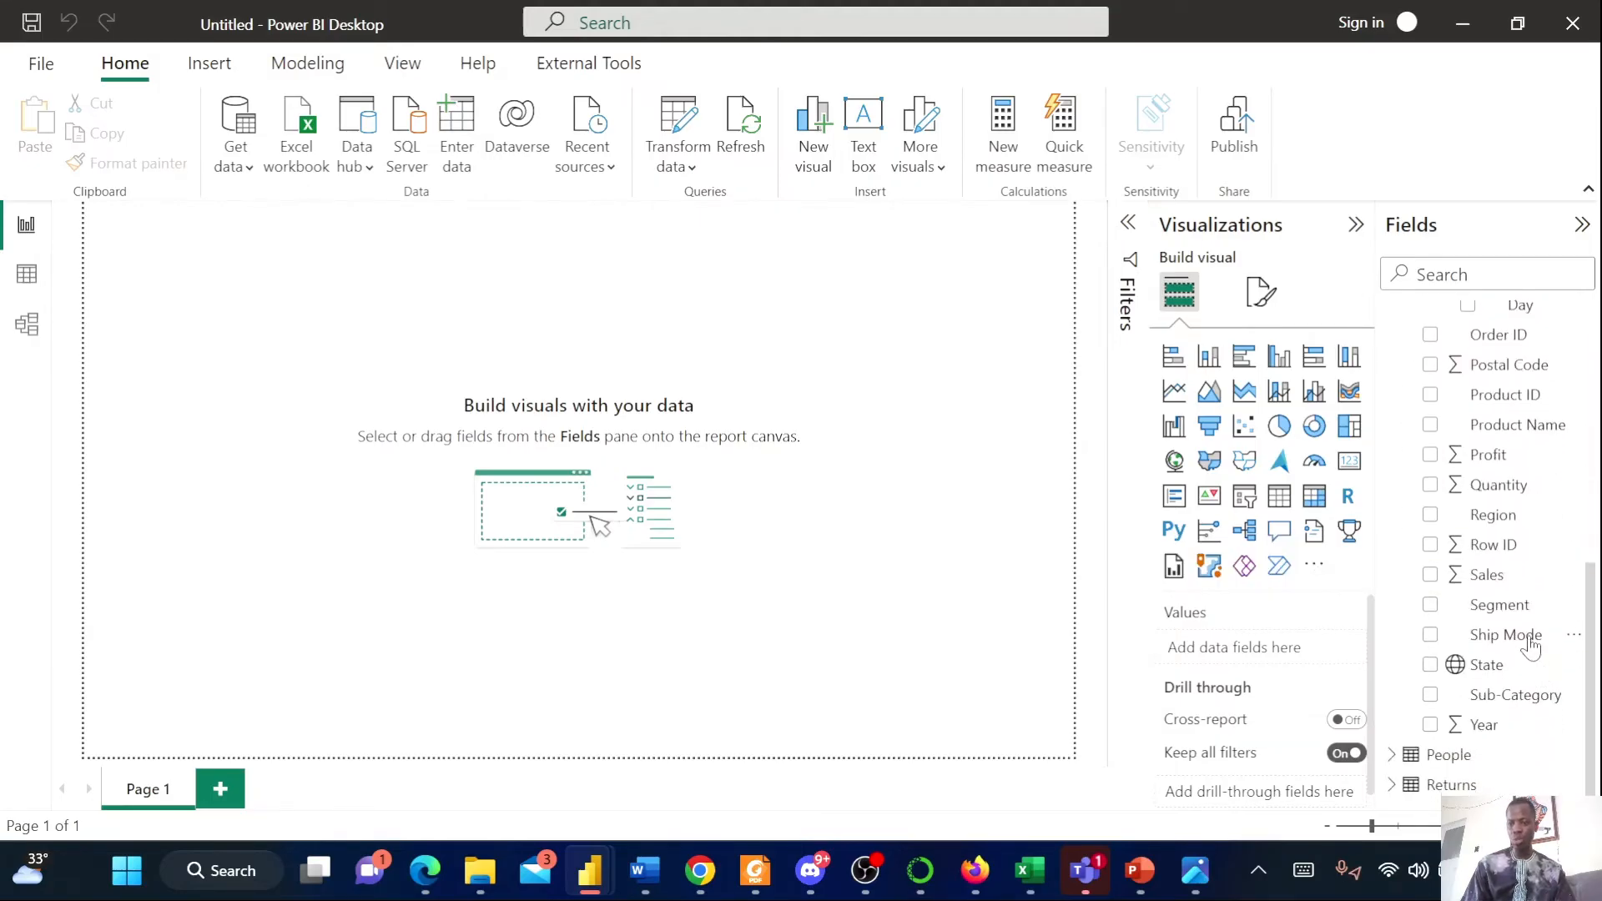
pyautogui.scroll(10, 1512, 629)
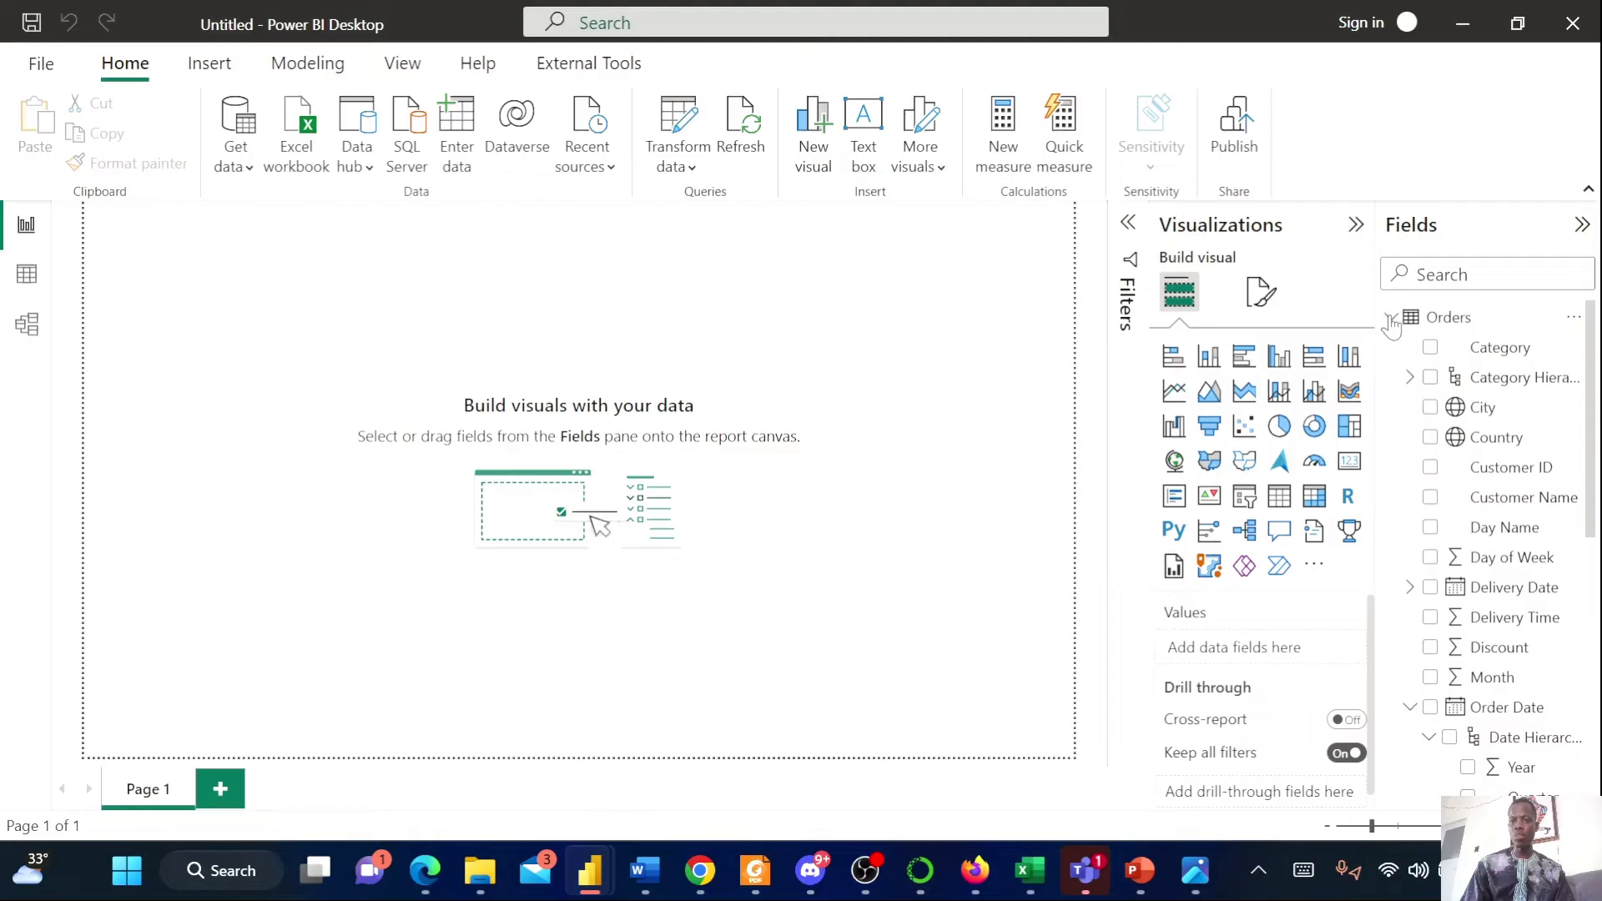
pyautogui.click(1392, 318)
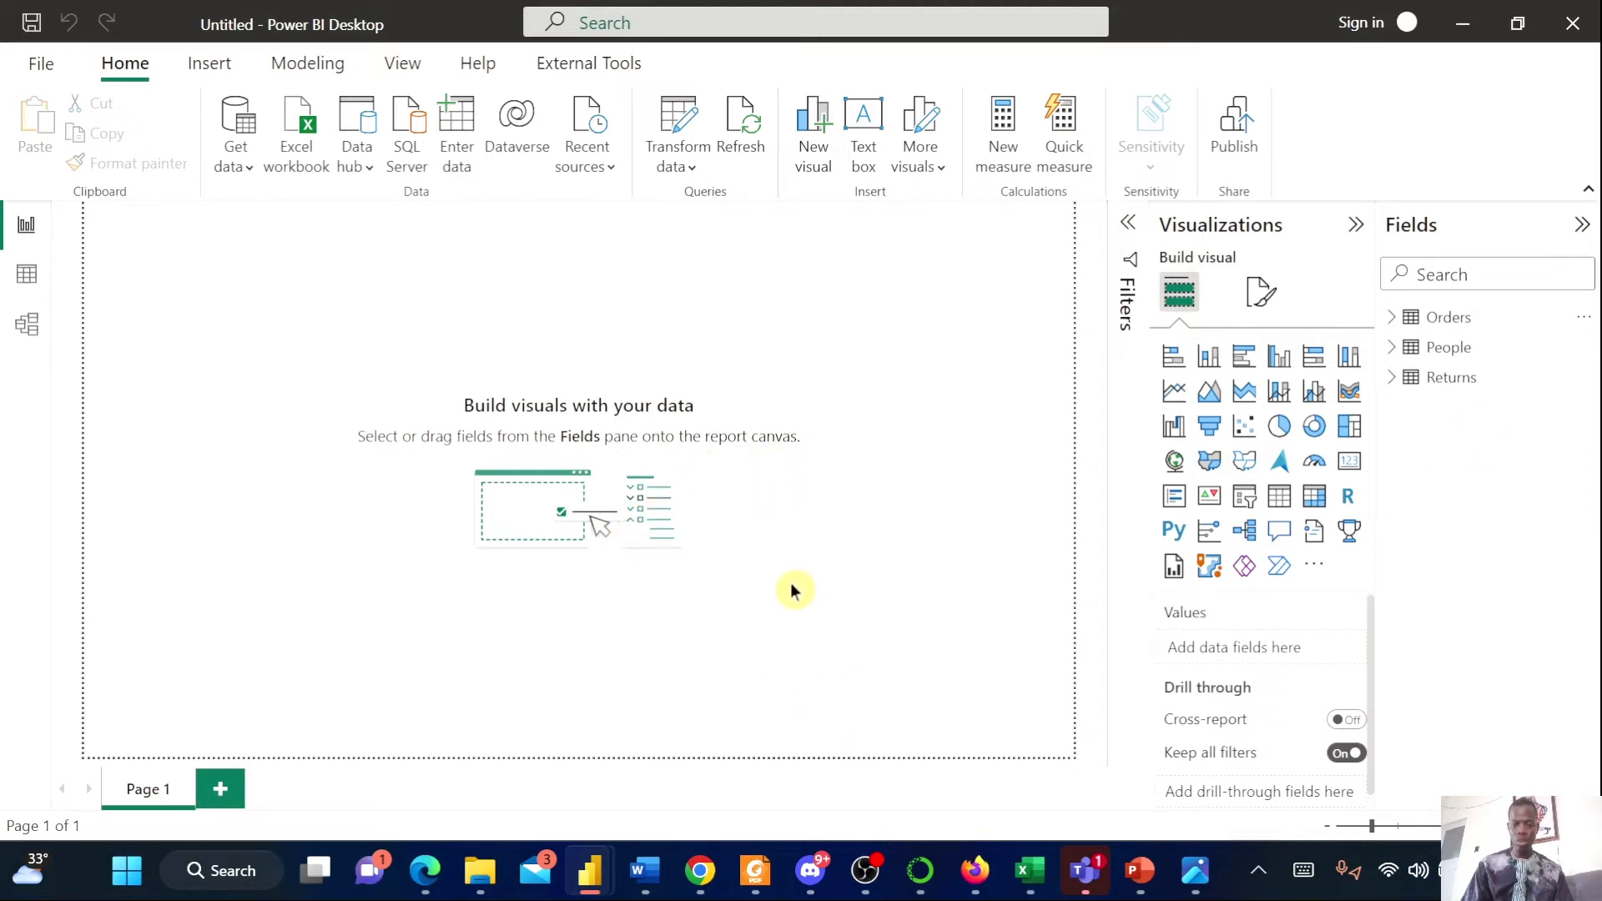
# Switch between the Superstore.png reference report and slide 2 of the blank PowerPoint presentation to compare them
pyautogui.click(1195, 870)
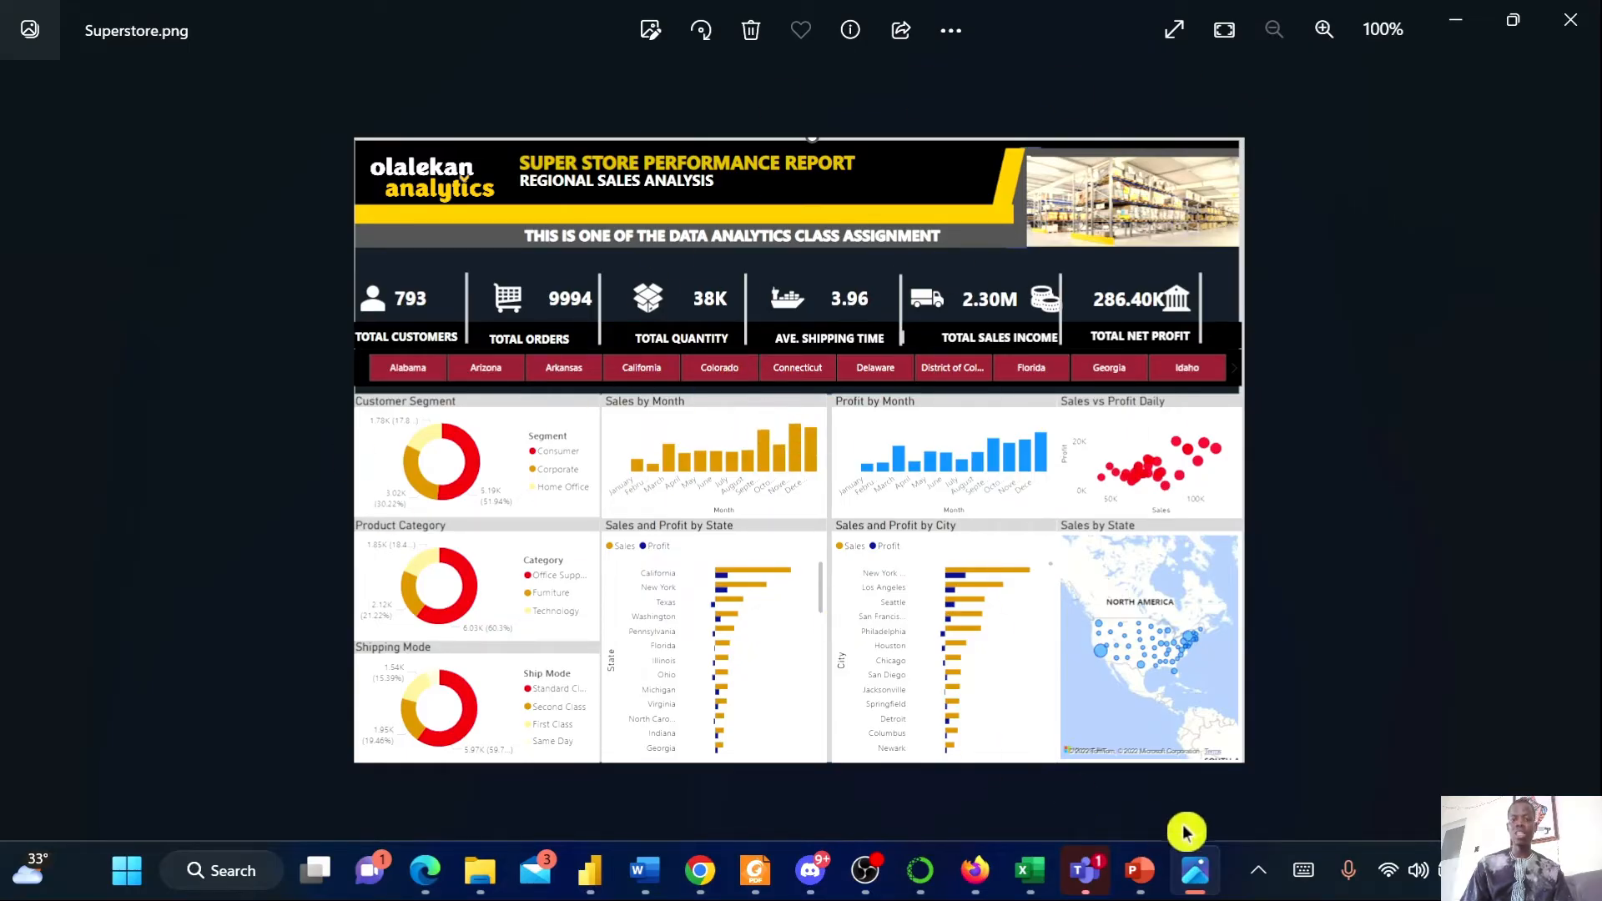
pyautogui.click(1140, 870)
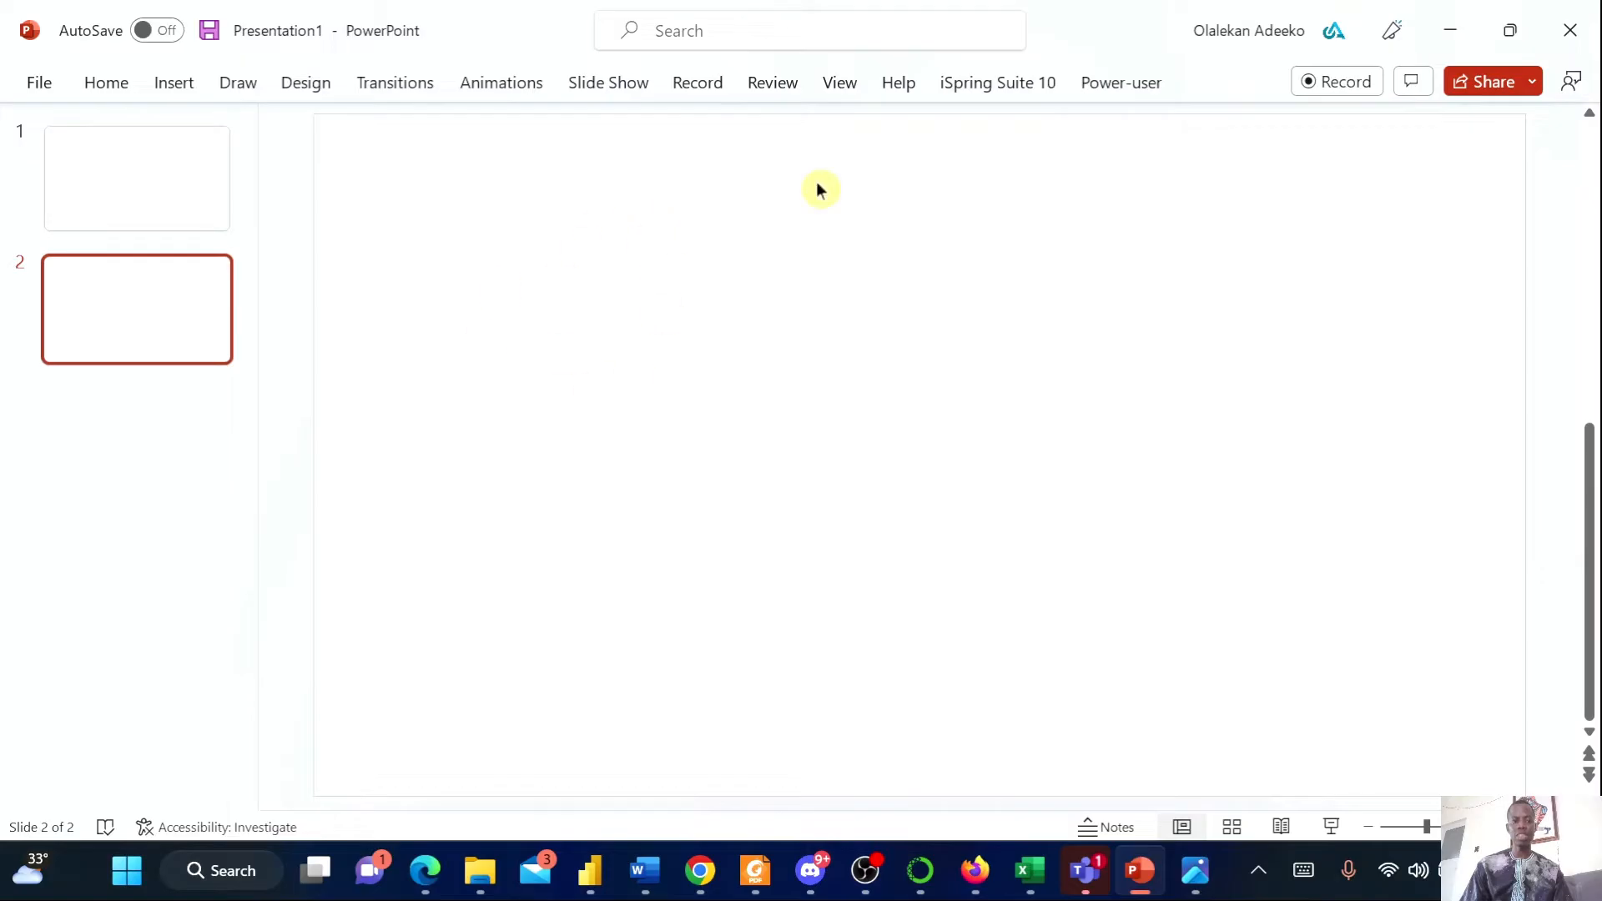
pyautogui.click(89, 203)
pyautogui.click(227, 296)
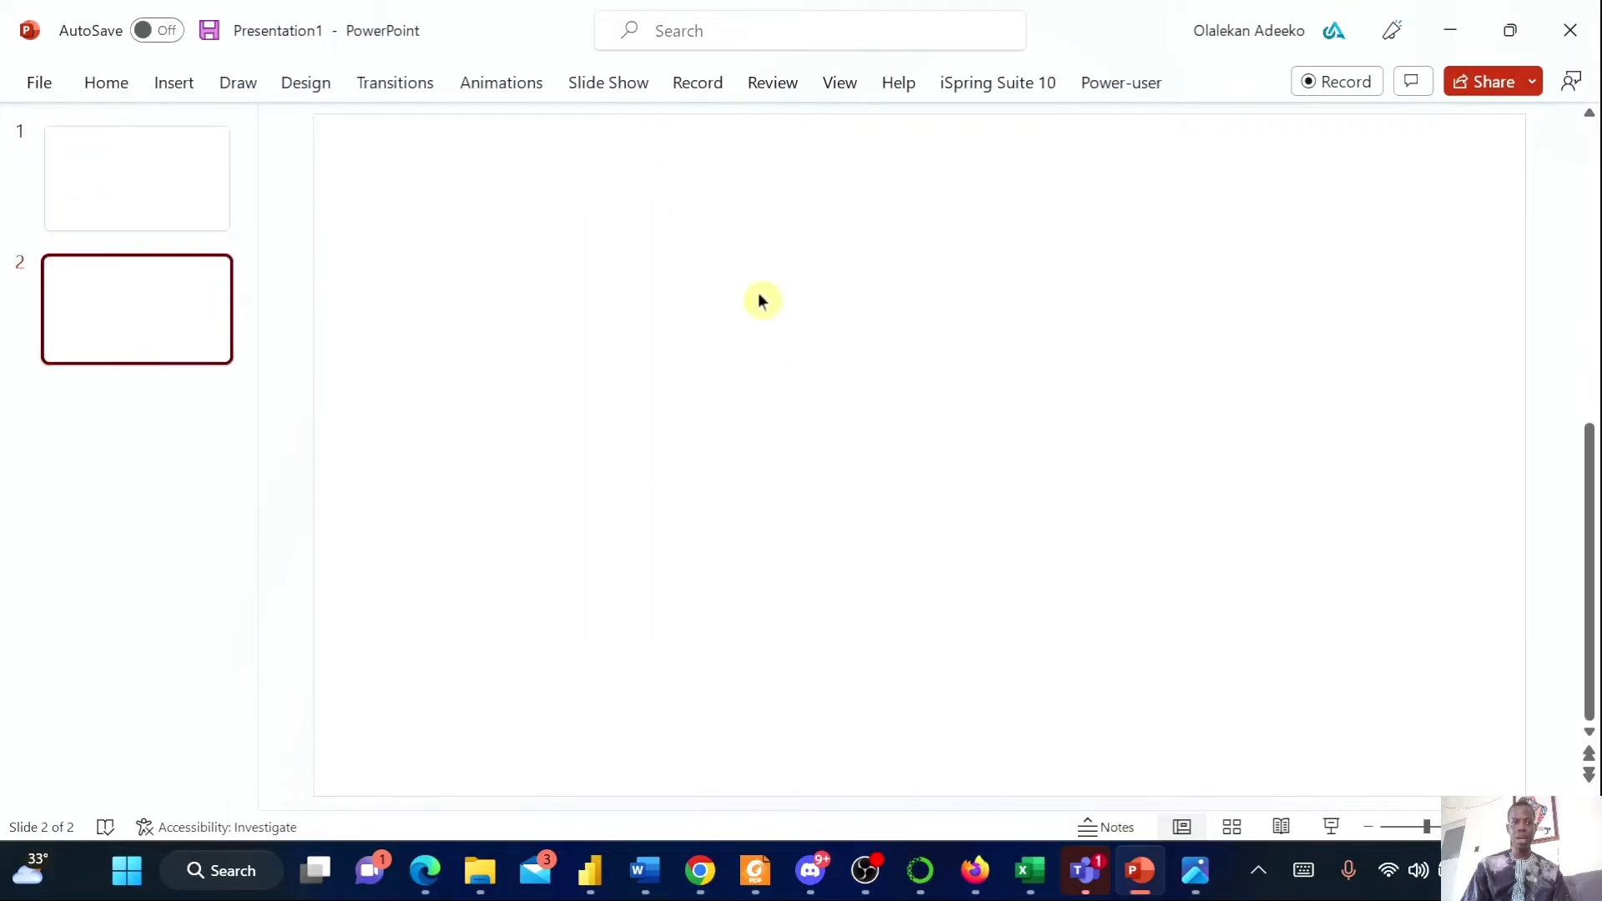
pyautogui.click(172, 82)
pyautogui.click(1195, 870)
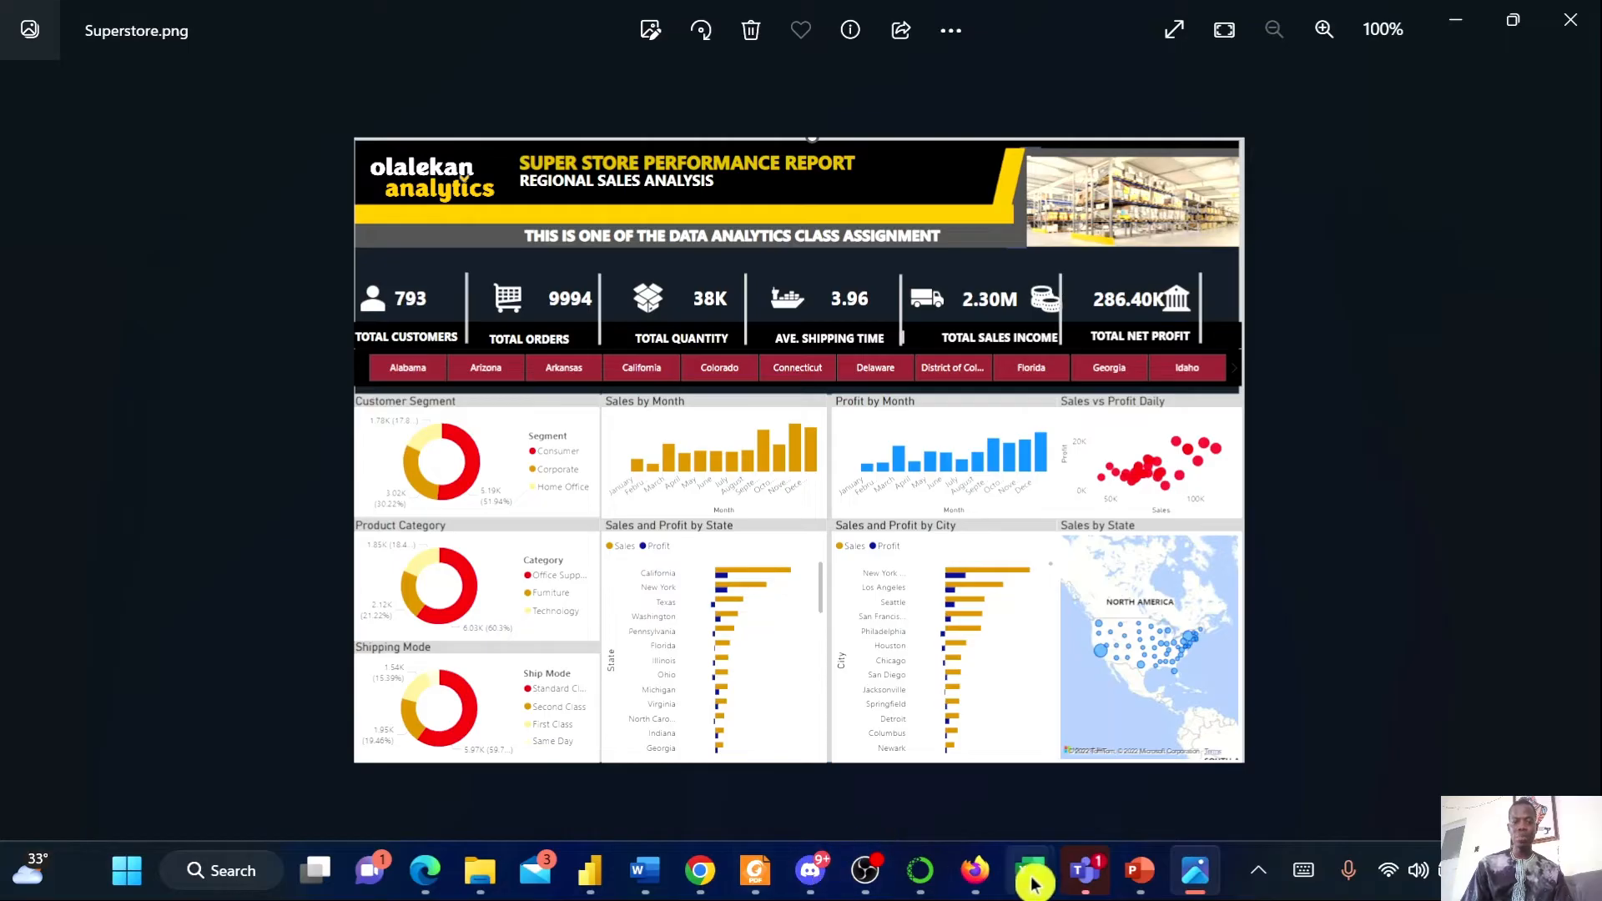
pyautogui.click(1140, 872)
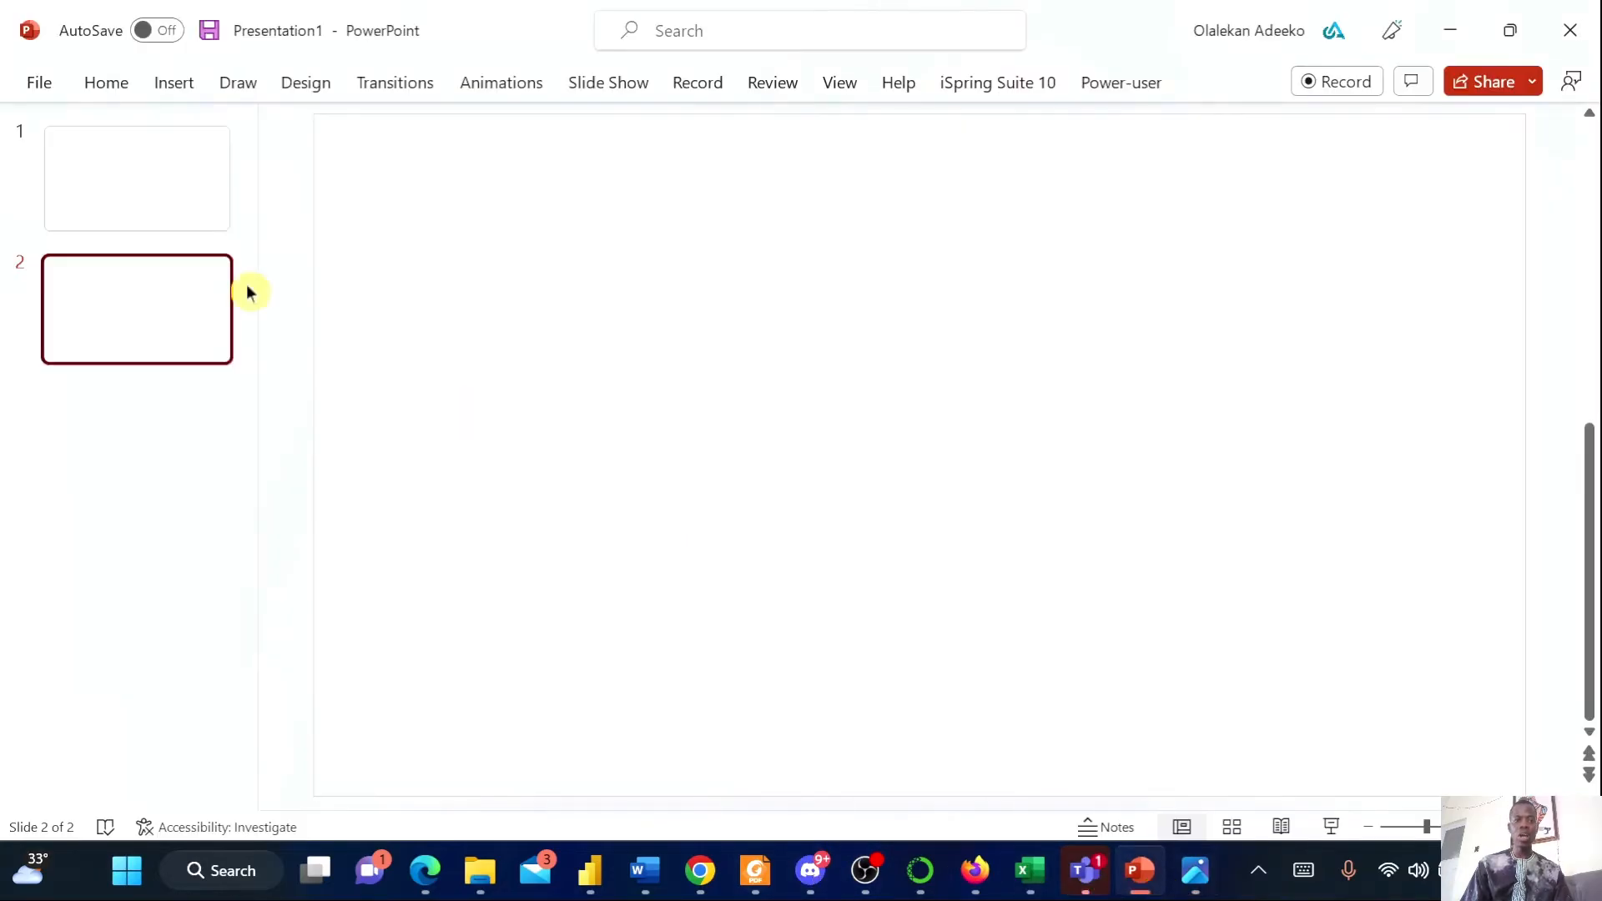
# Insert a person outline icon onto slide 2 from the icon library, searching for person
pyautogui.click(161, 79)
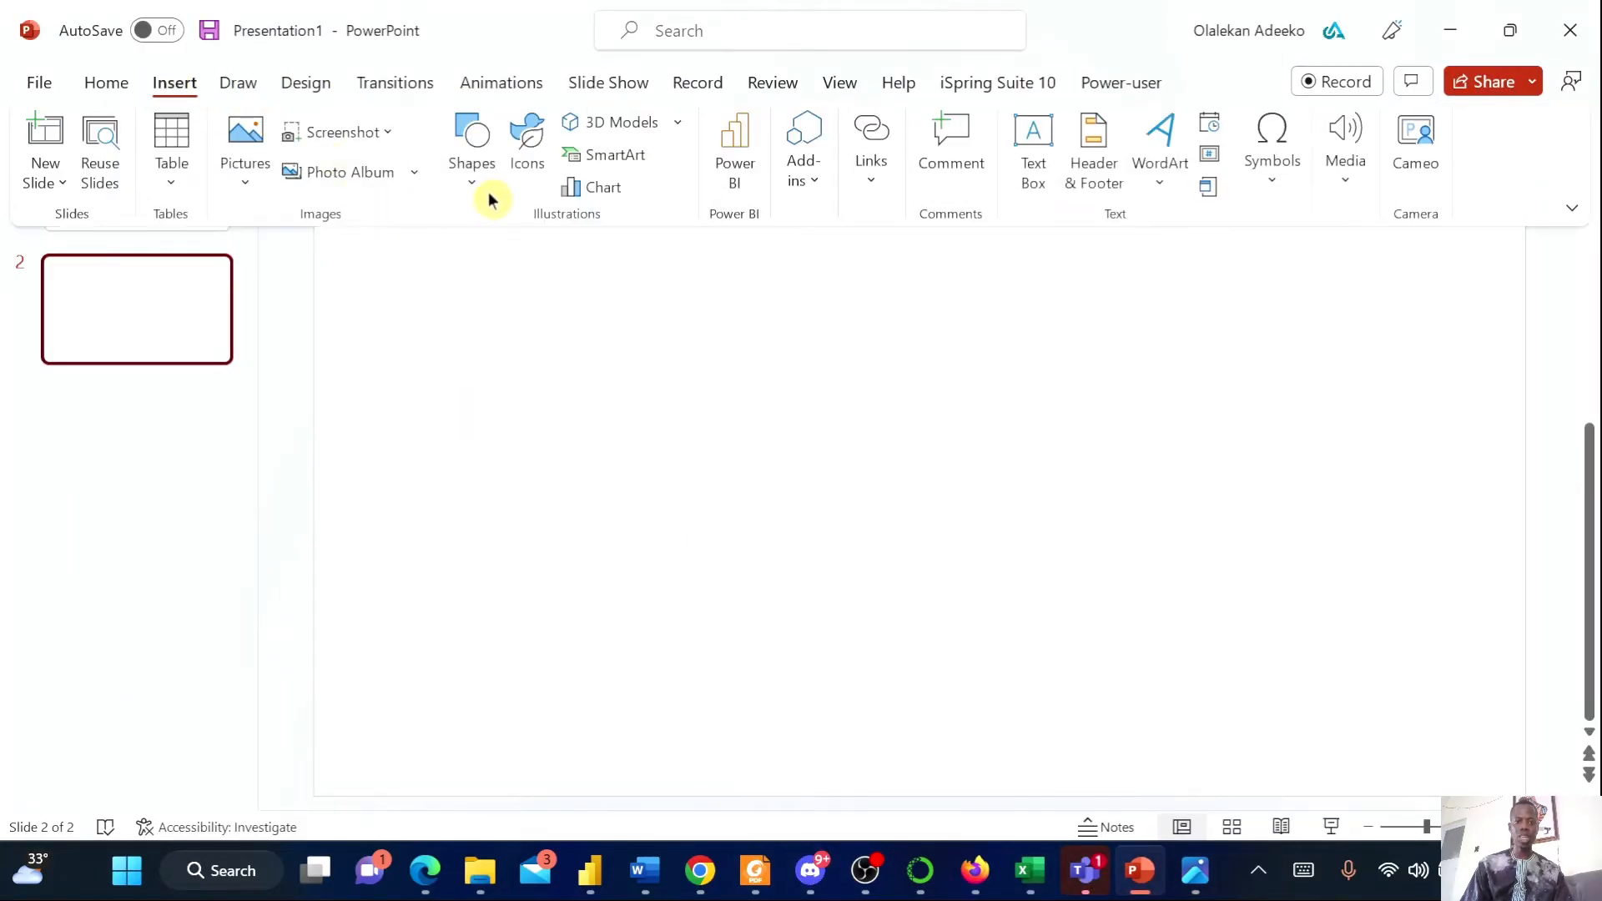
pyautogui.click(526, 148)
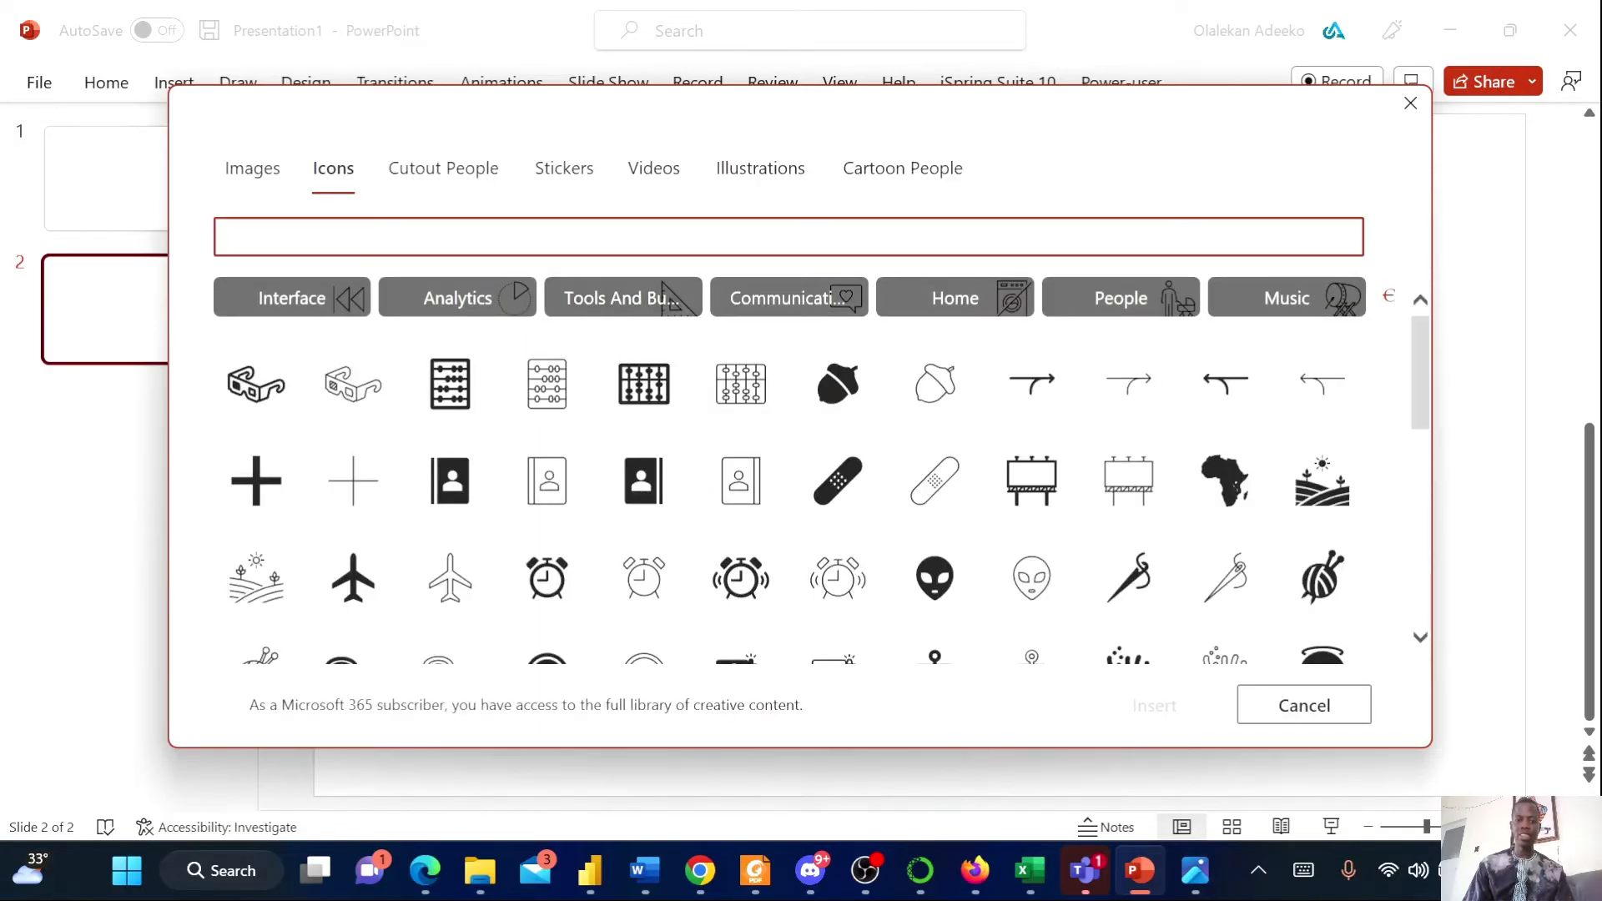
pyautogui.click(1197, 876)
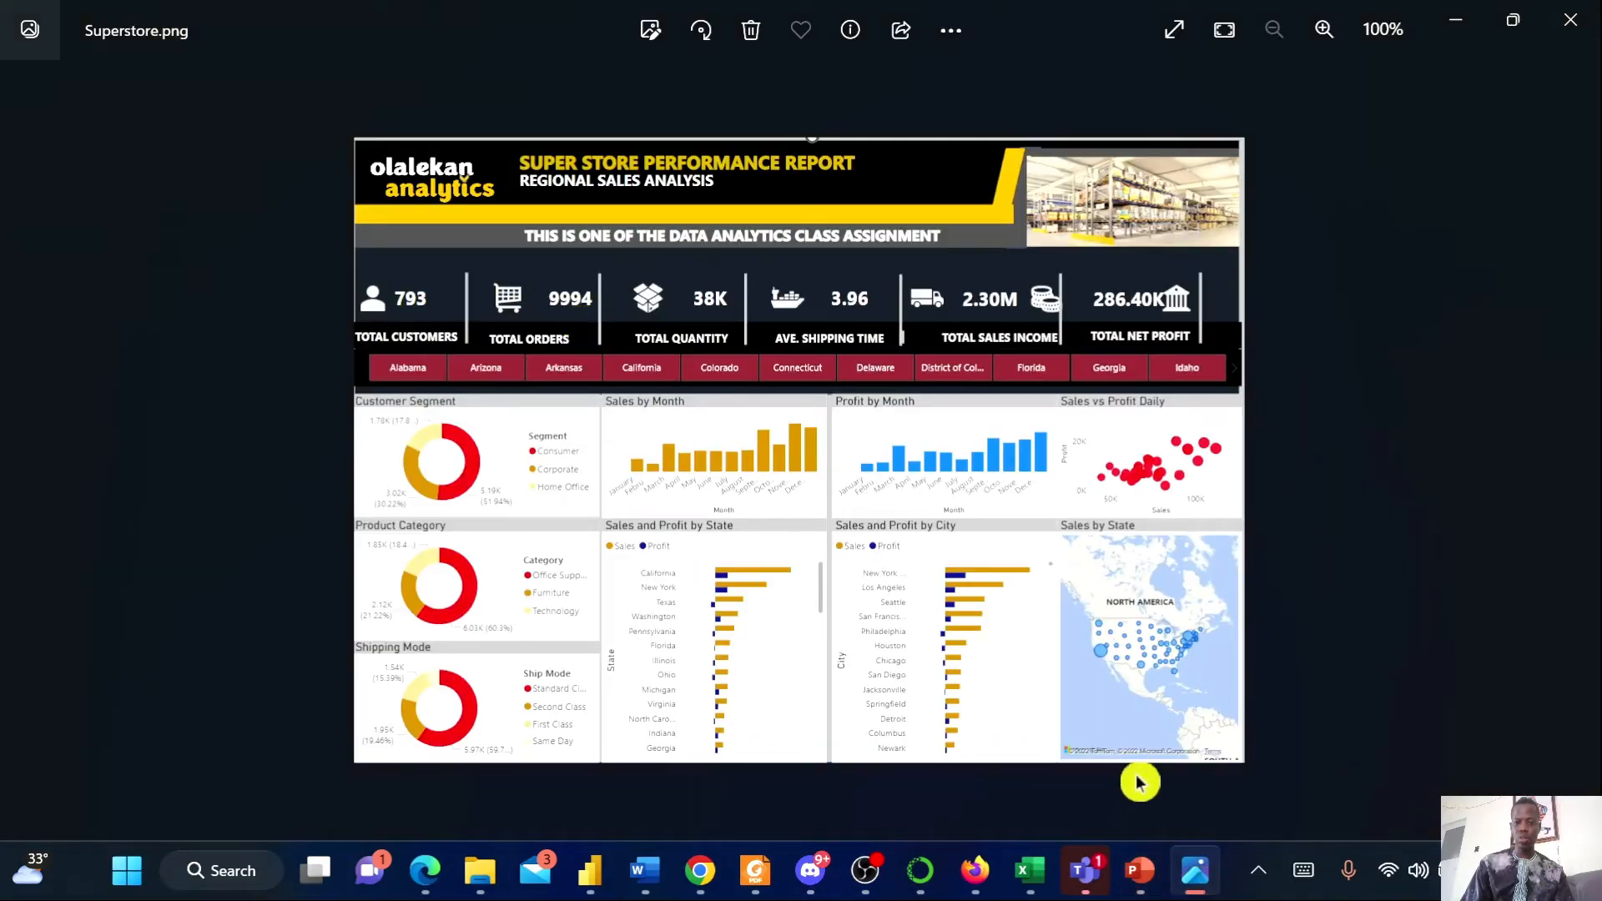
pyautogui.click(1139, 870)
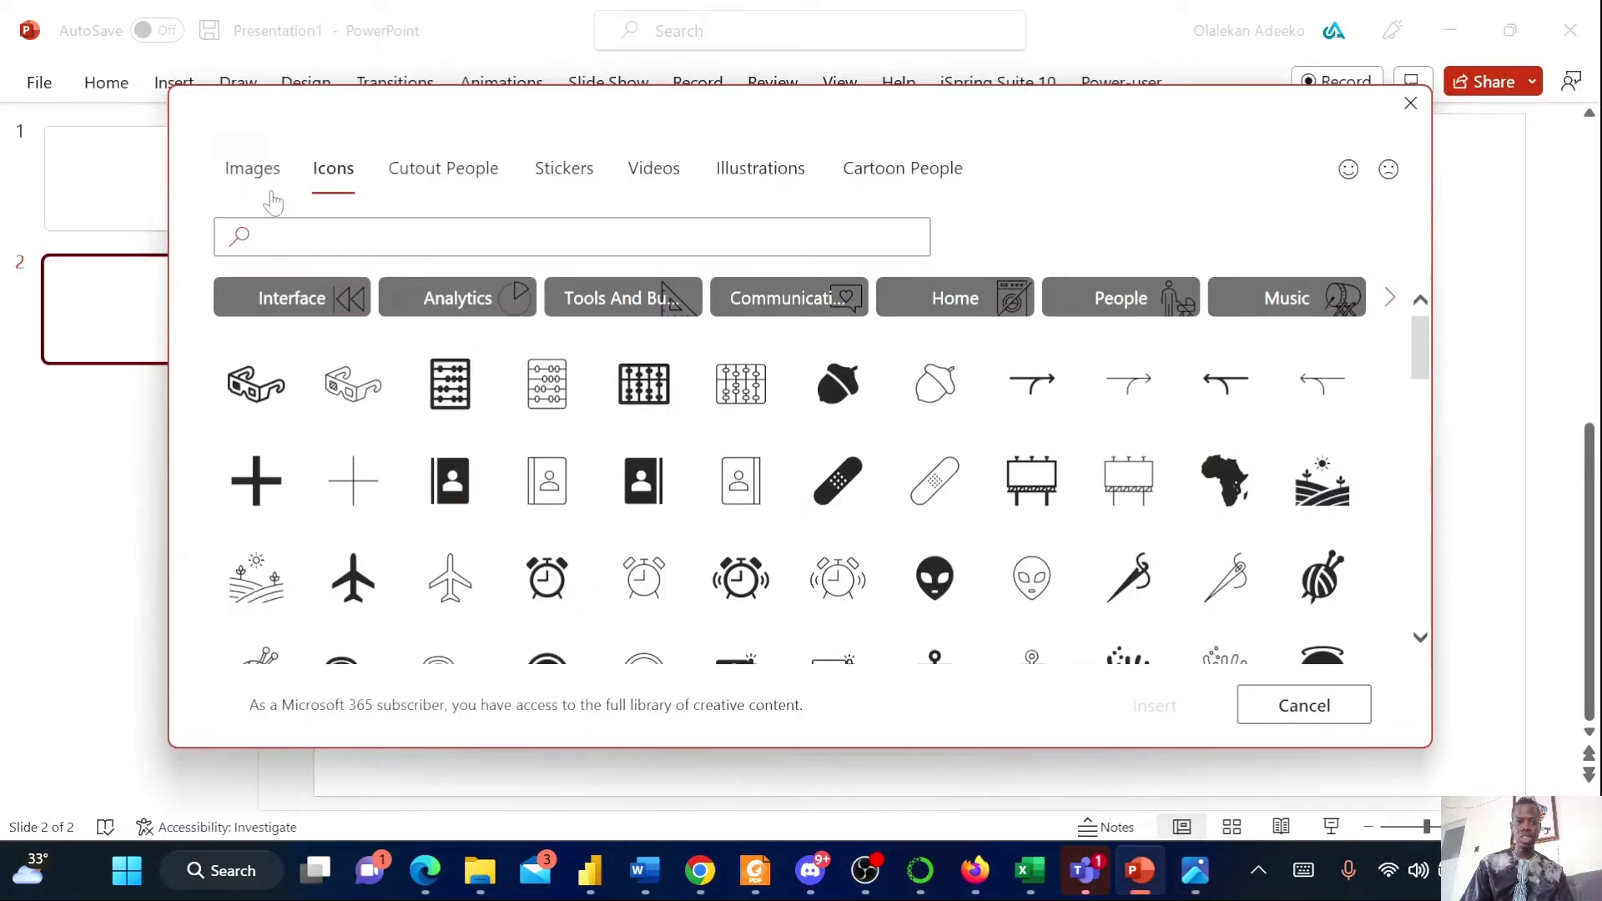
pyautogui.write('pe')
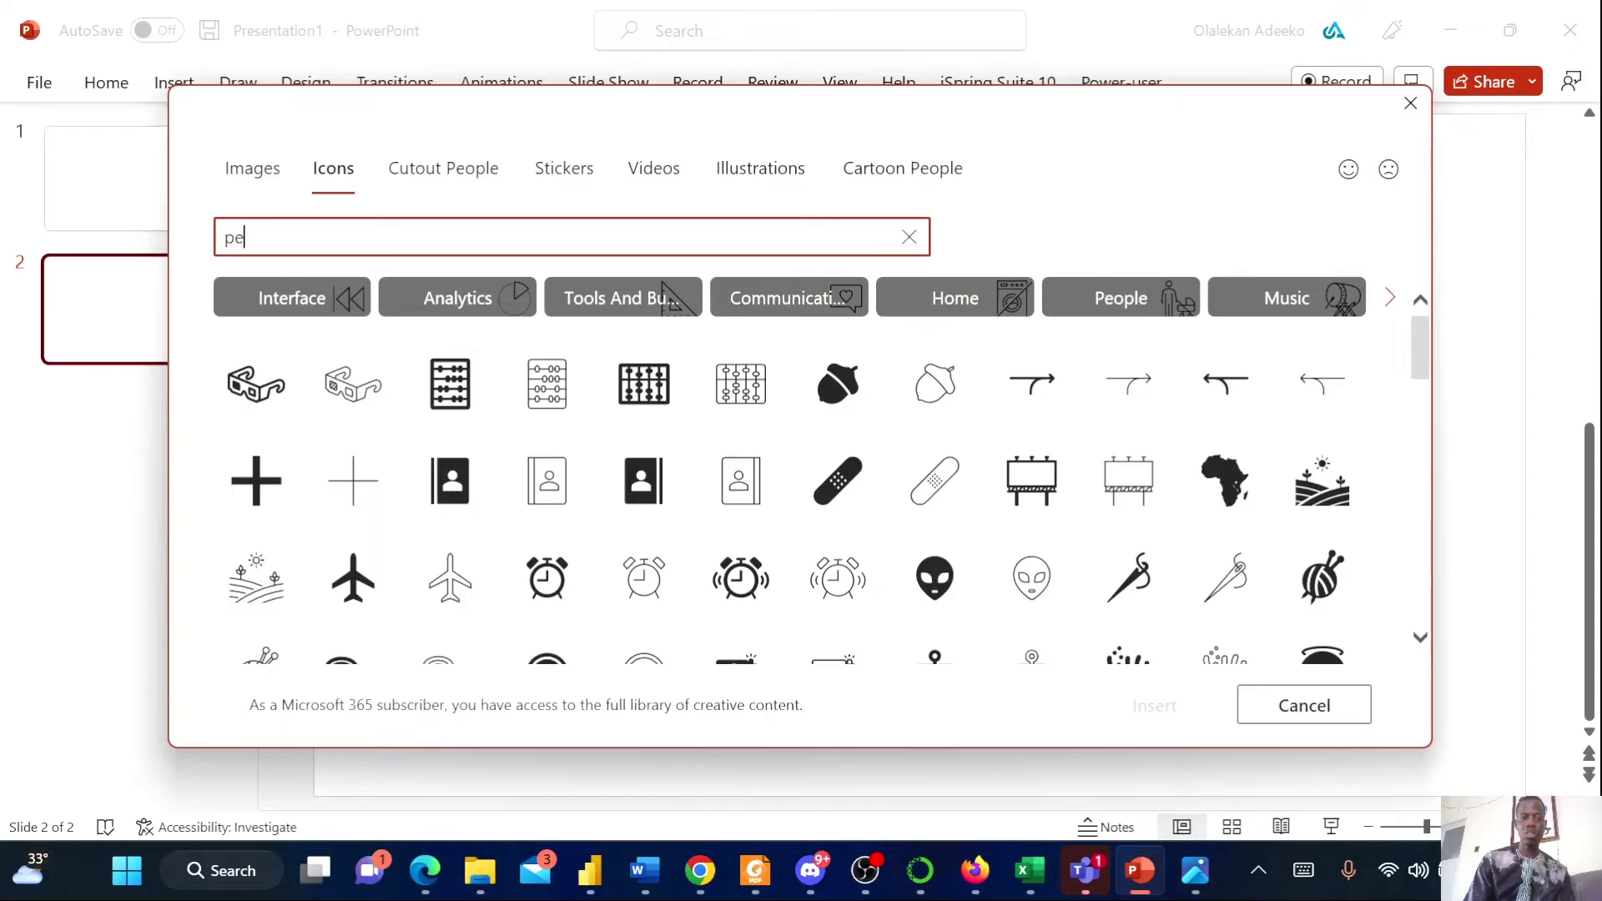
pyautogui.write('rson')
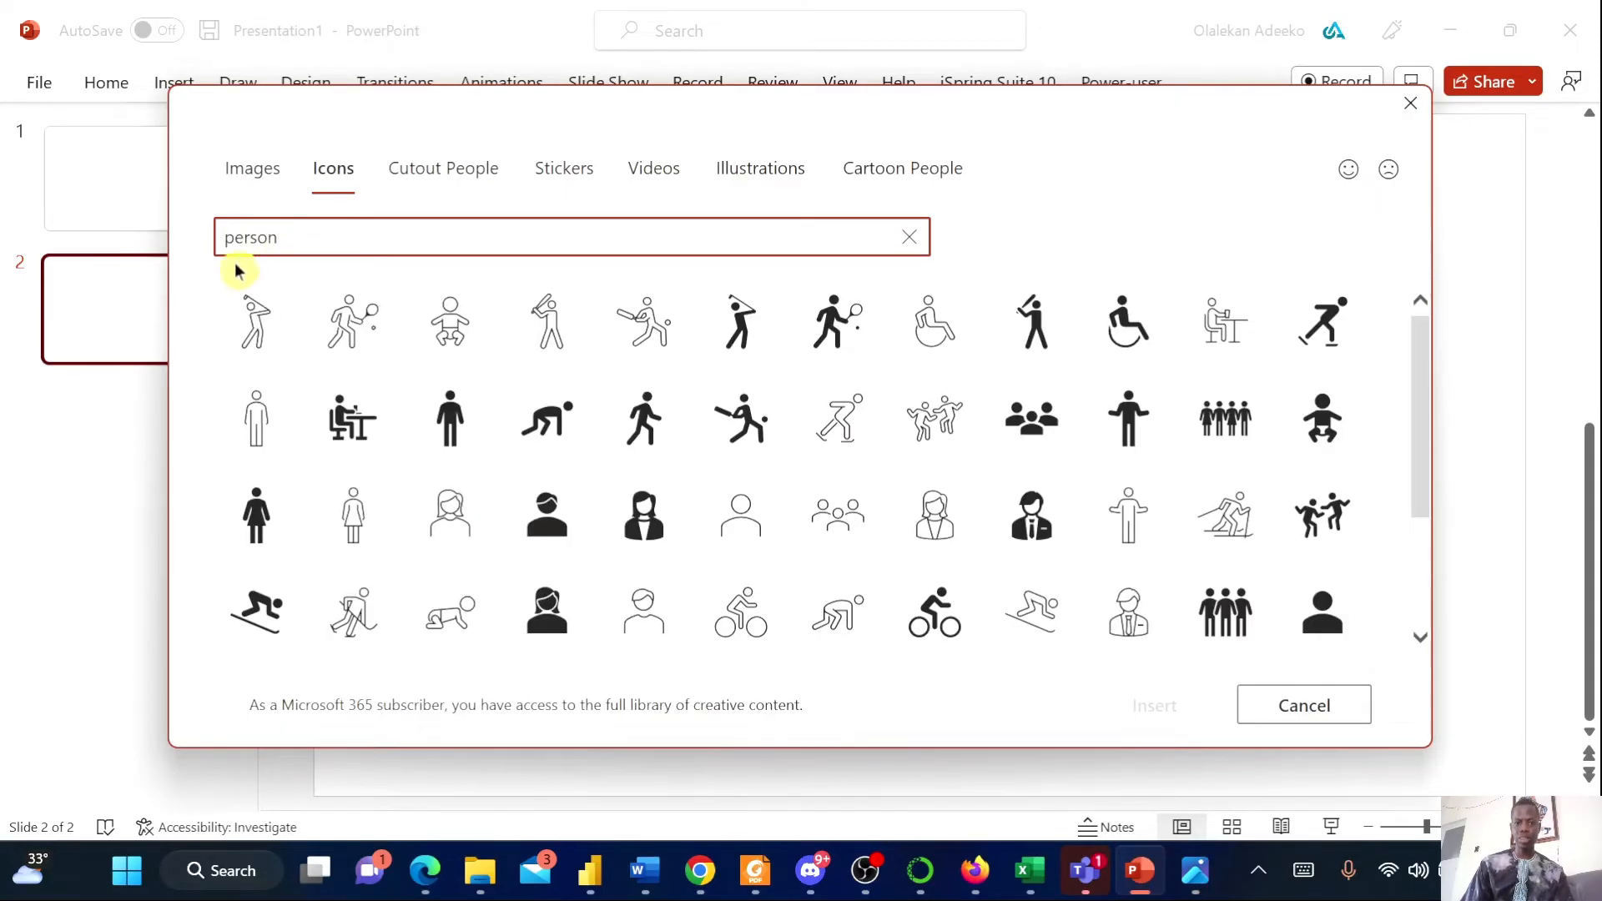
pyautogui.click(741, 513)
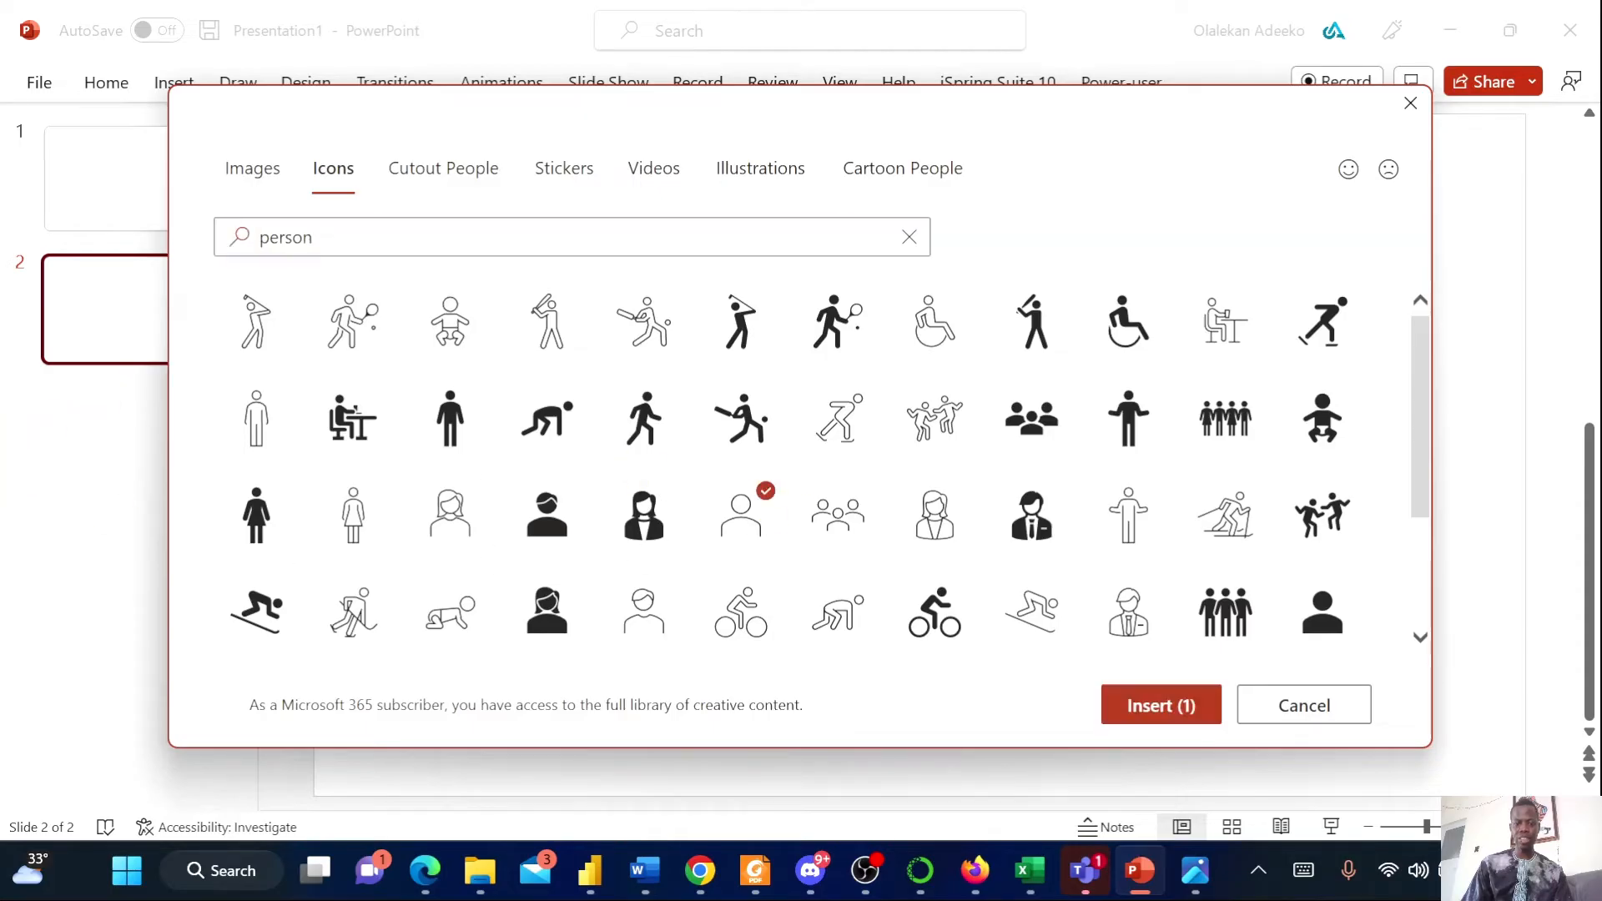
pyautogui.click(1172, 710)
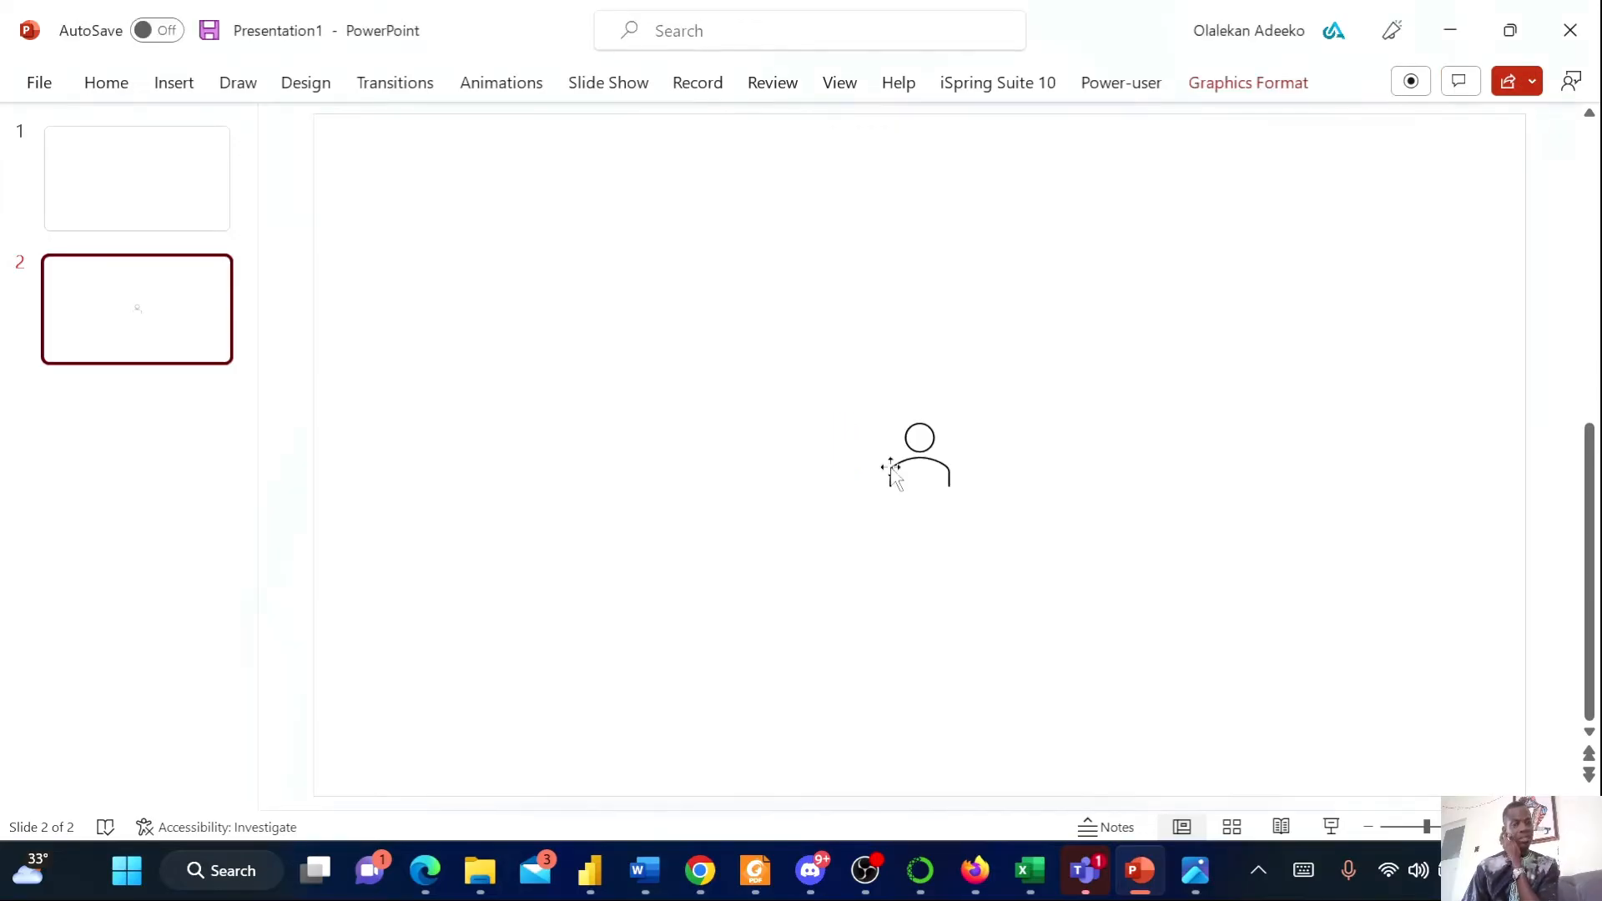
# Try to save the person icon as an SVG picture in the 10Alytics_Hackathon folder
pyautogui.click(917, 471)
pyautogui.rightClick(919, 471)
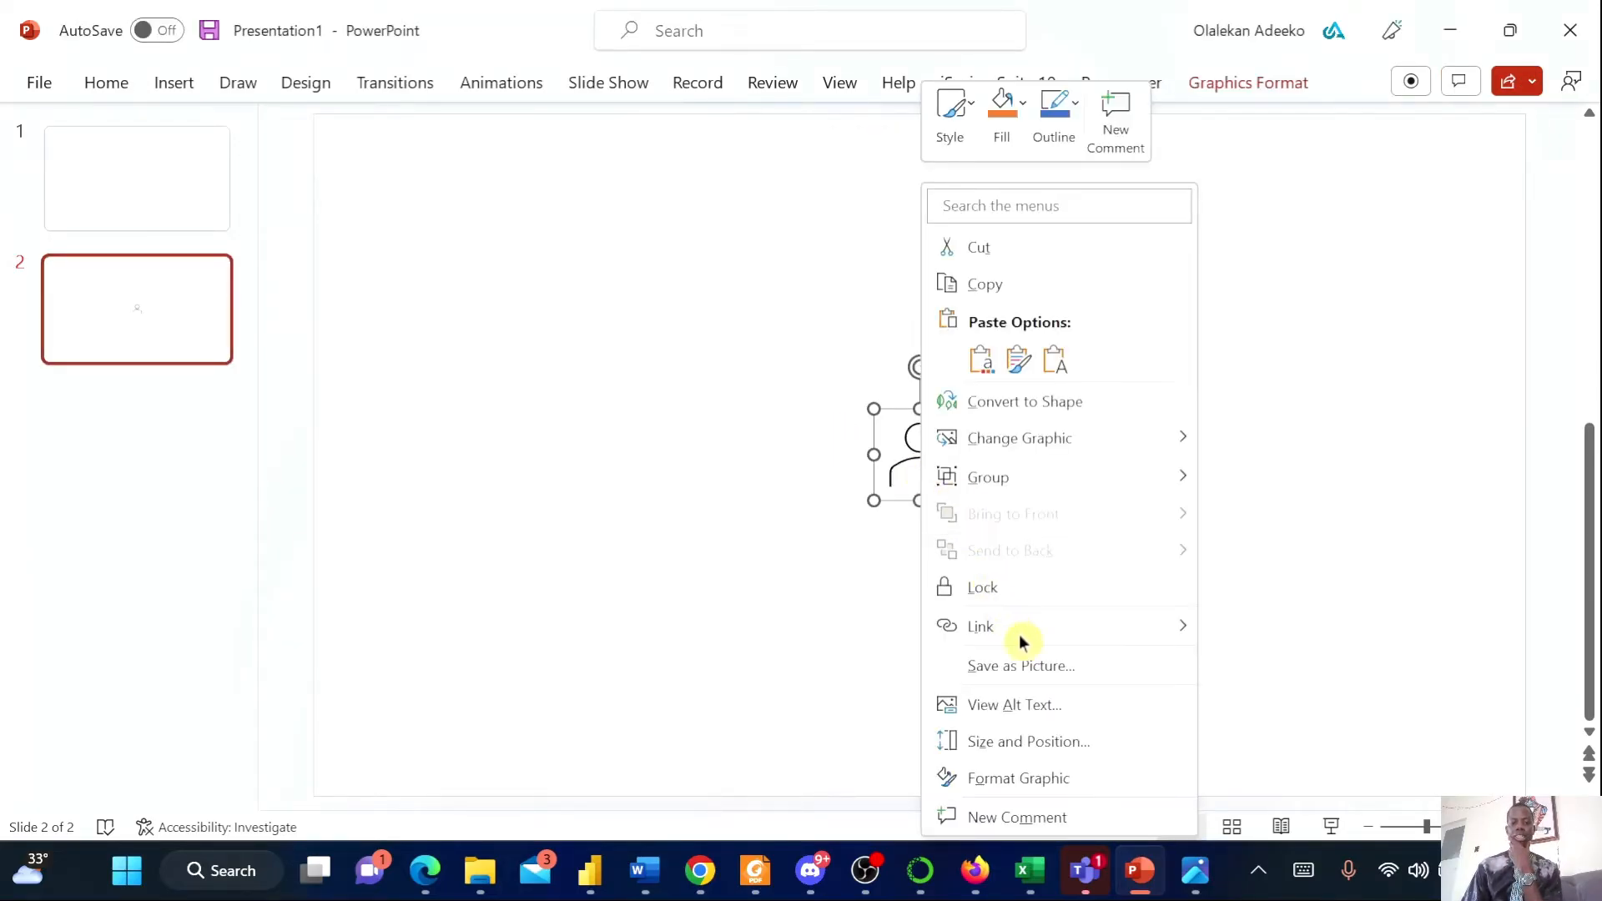
pyautogui.click(1043, 672)
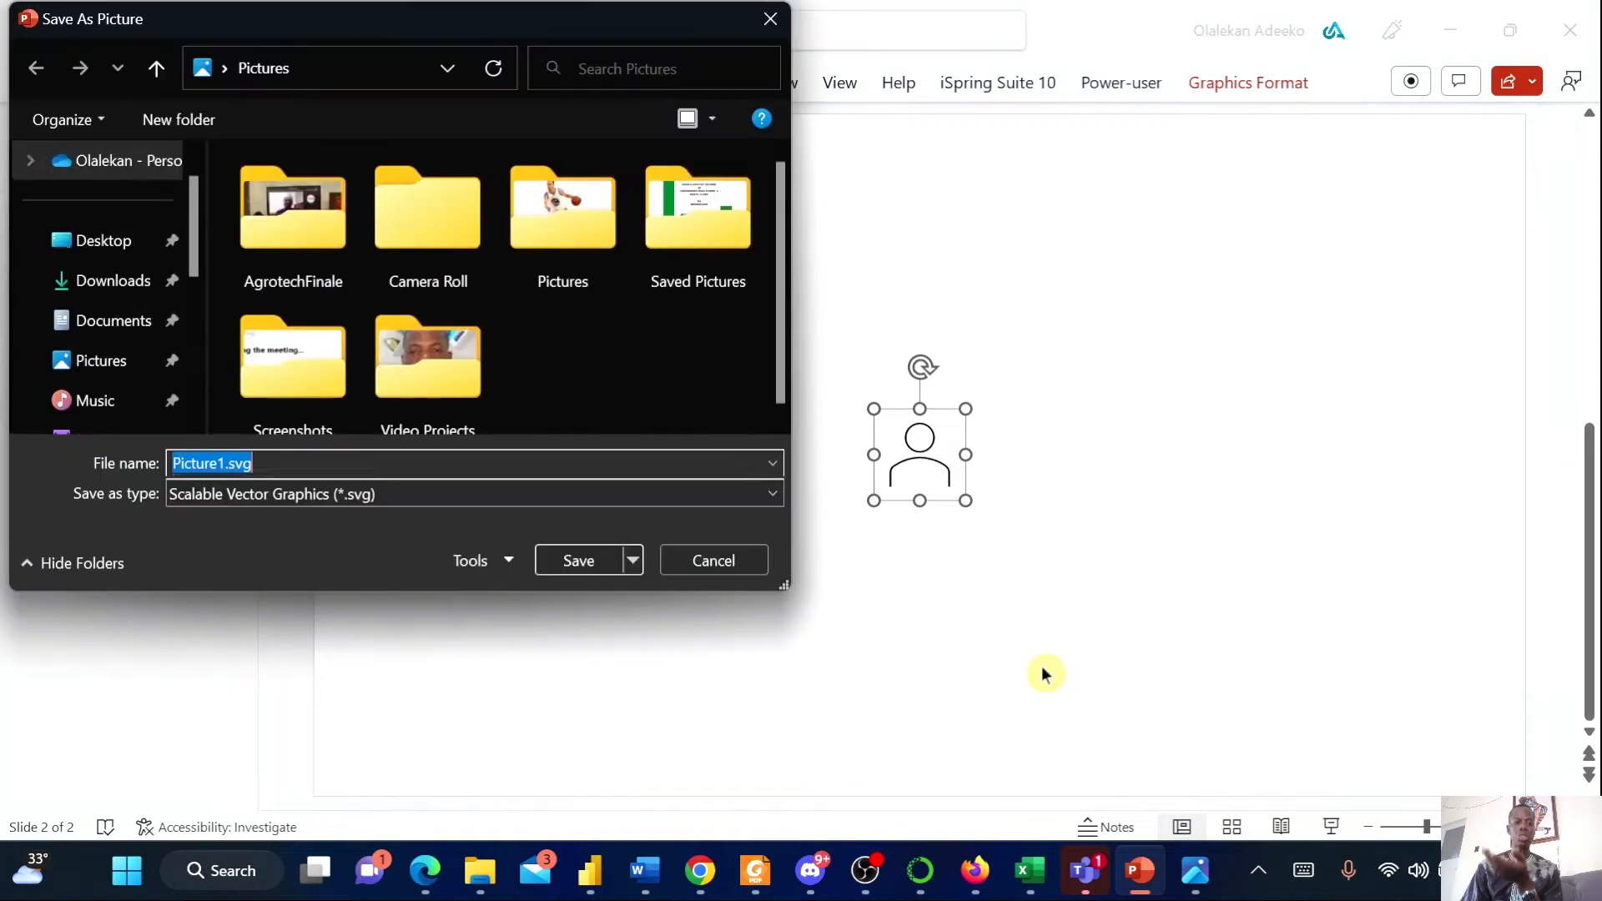
pyautogui.scroll(2, 154, 294)
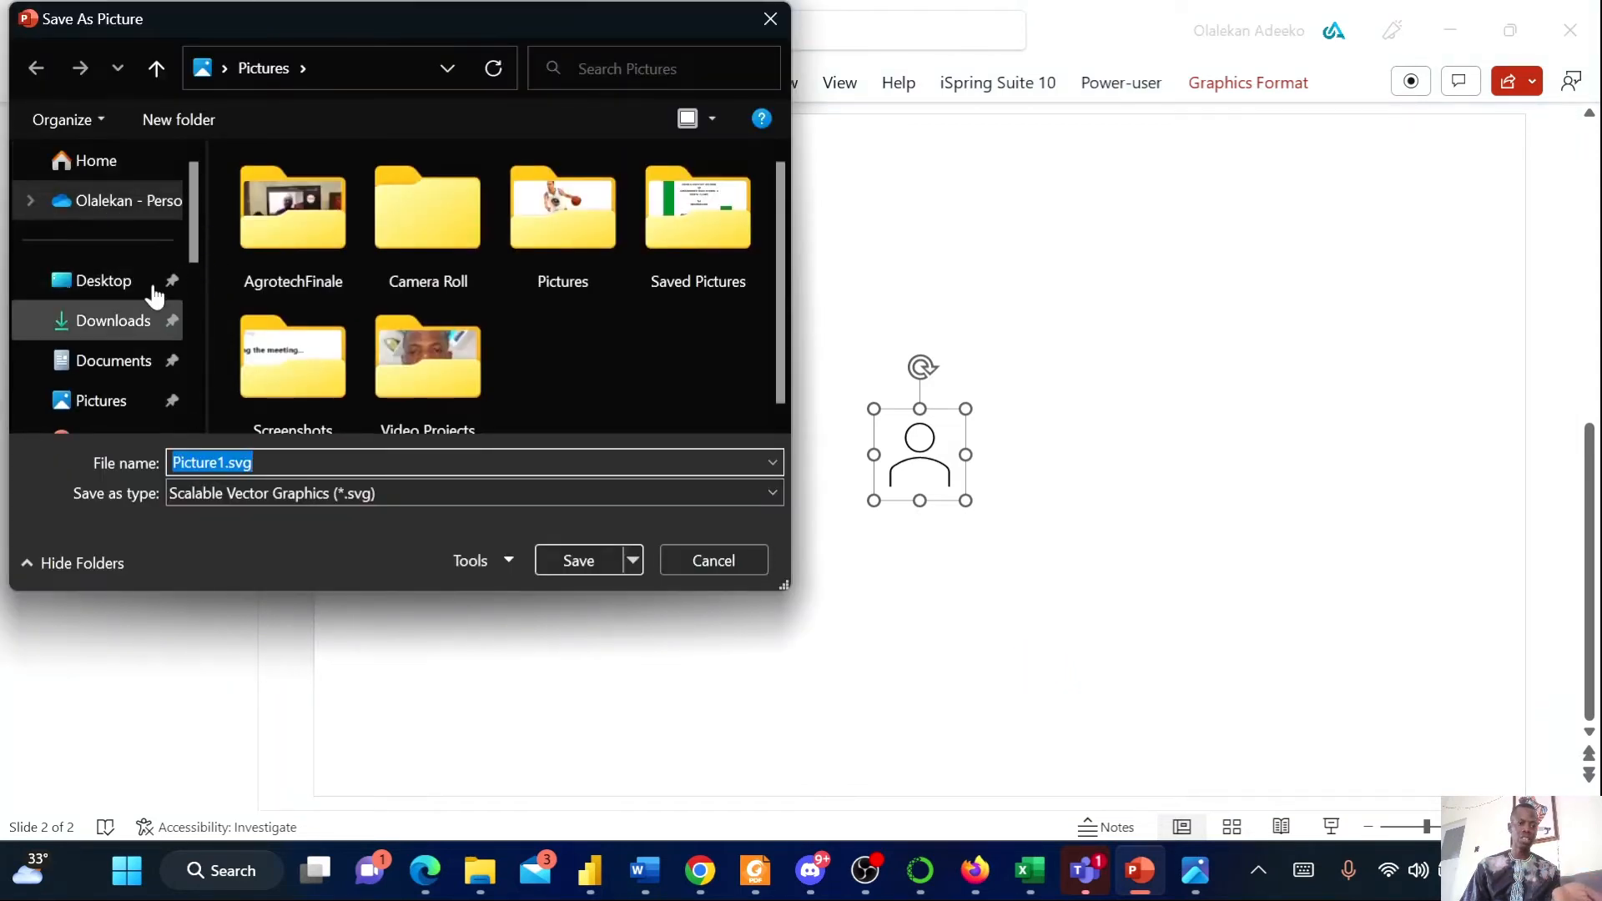
pyautogui.scroll(-4, 153, 299)
pyautogui.scroll(1, 153, 300)
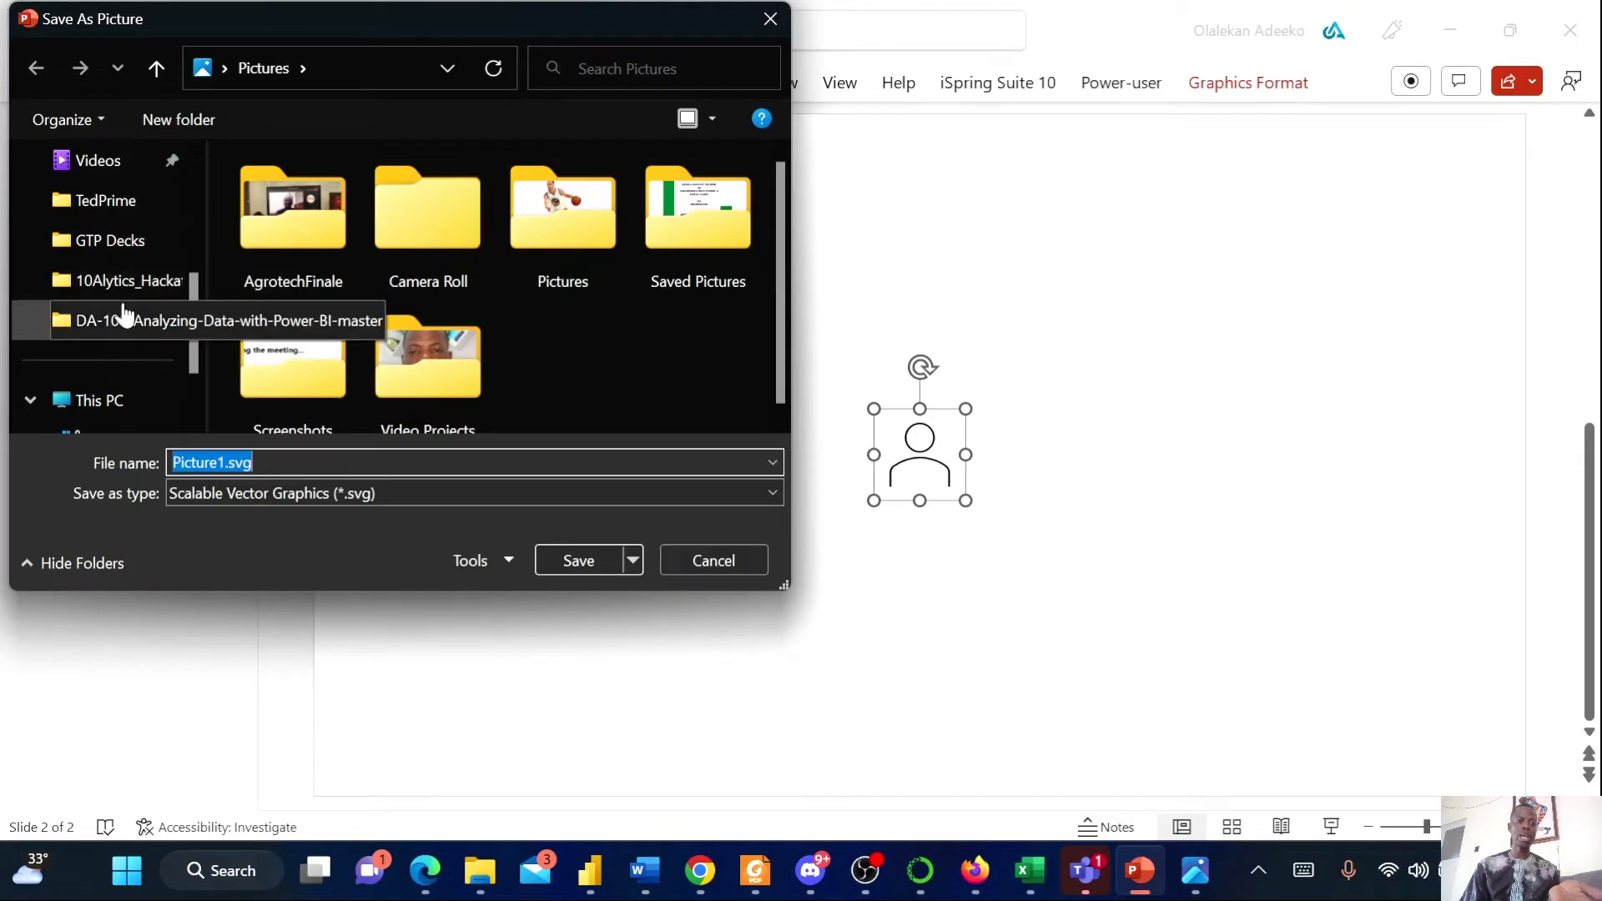
pyautogui.click(117, 287)
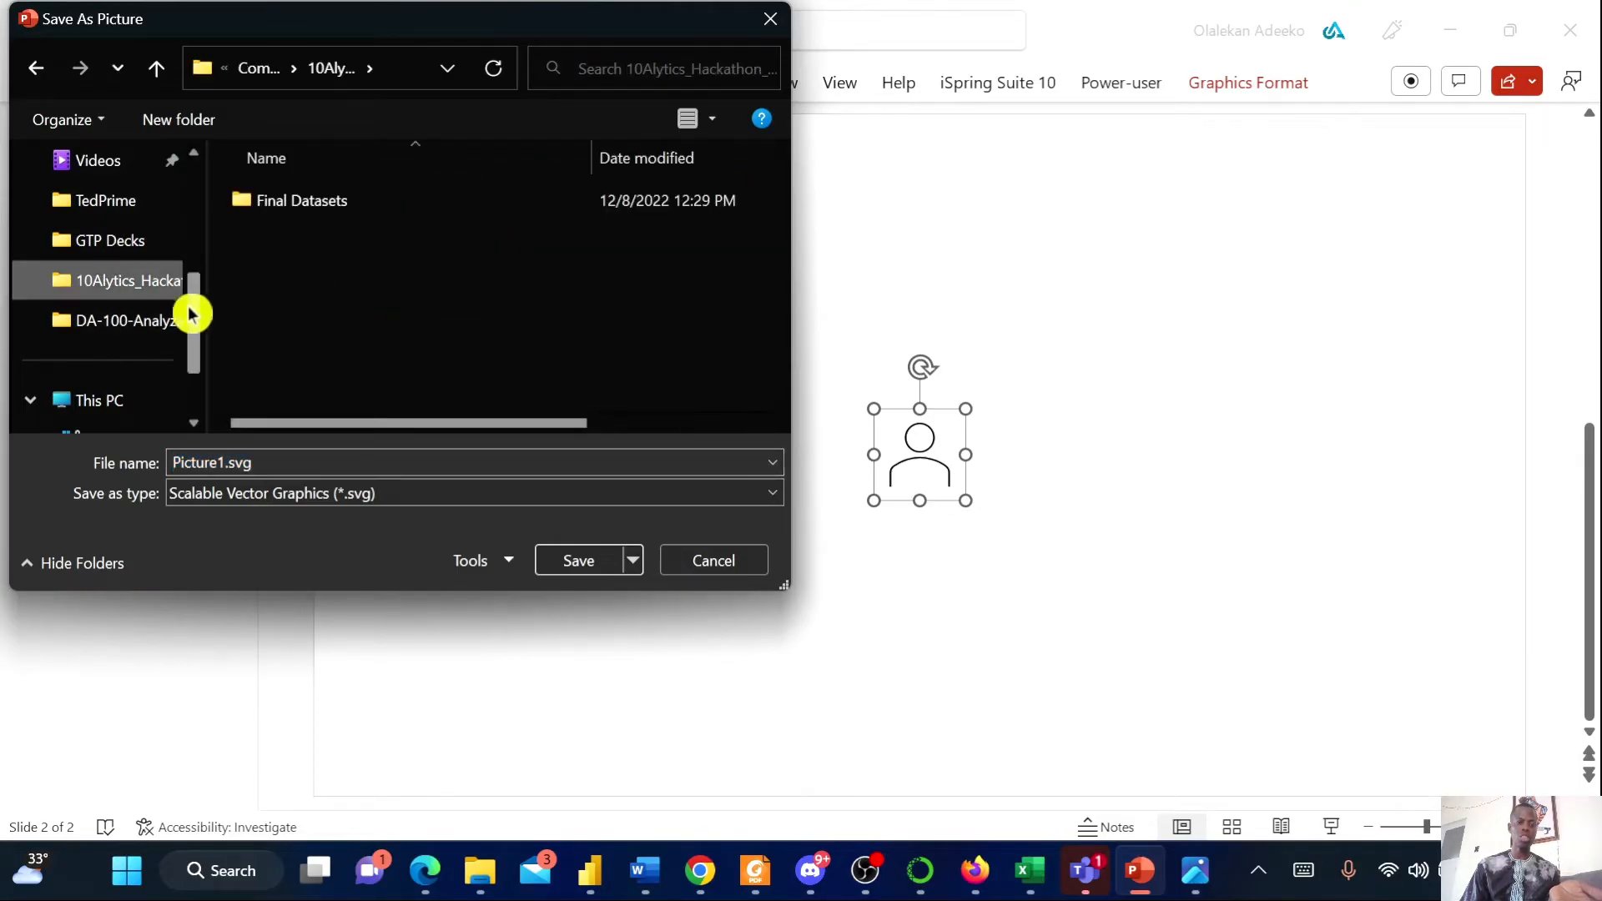
pyautogui.click(766, 17)
pyautogui.click(1016, 408)
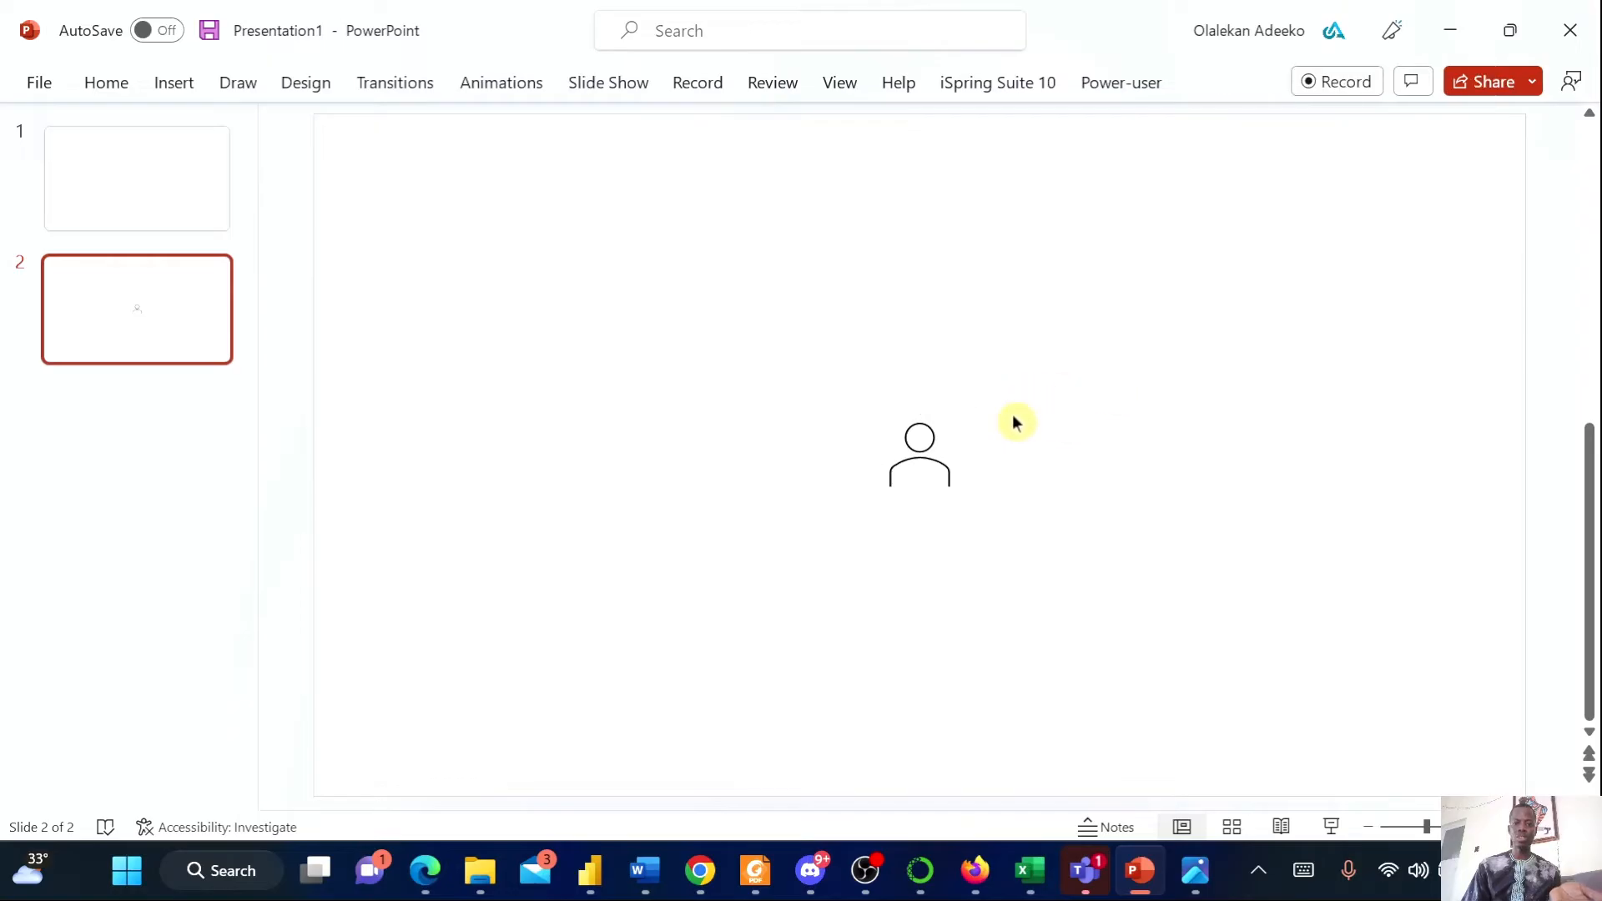
# Open the SUperstore folder in File Explorer to view its image assets, then minimize it
pyautogui.moveTo(479, 872)
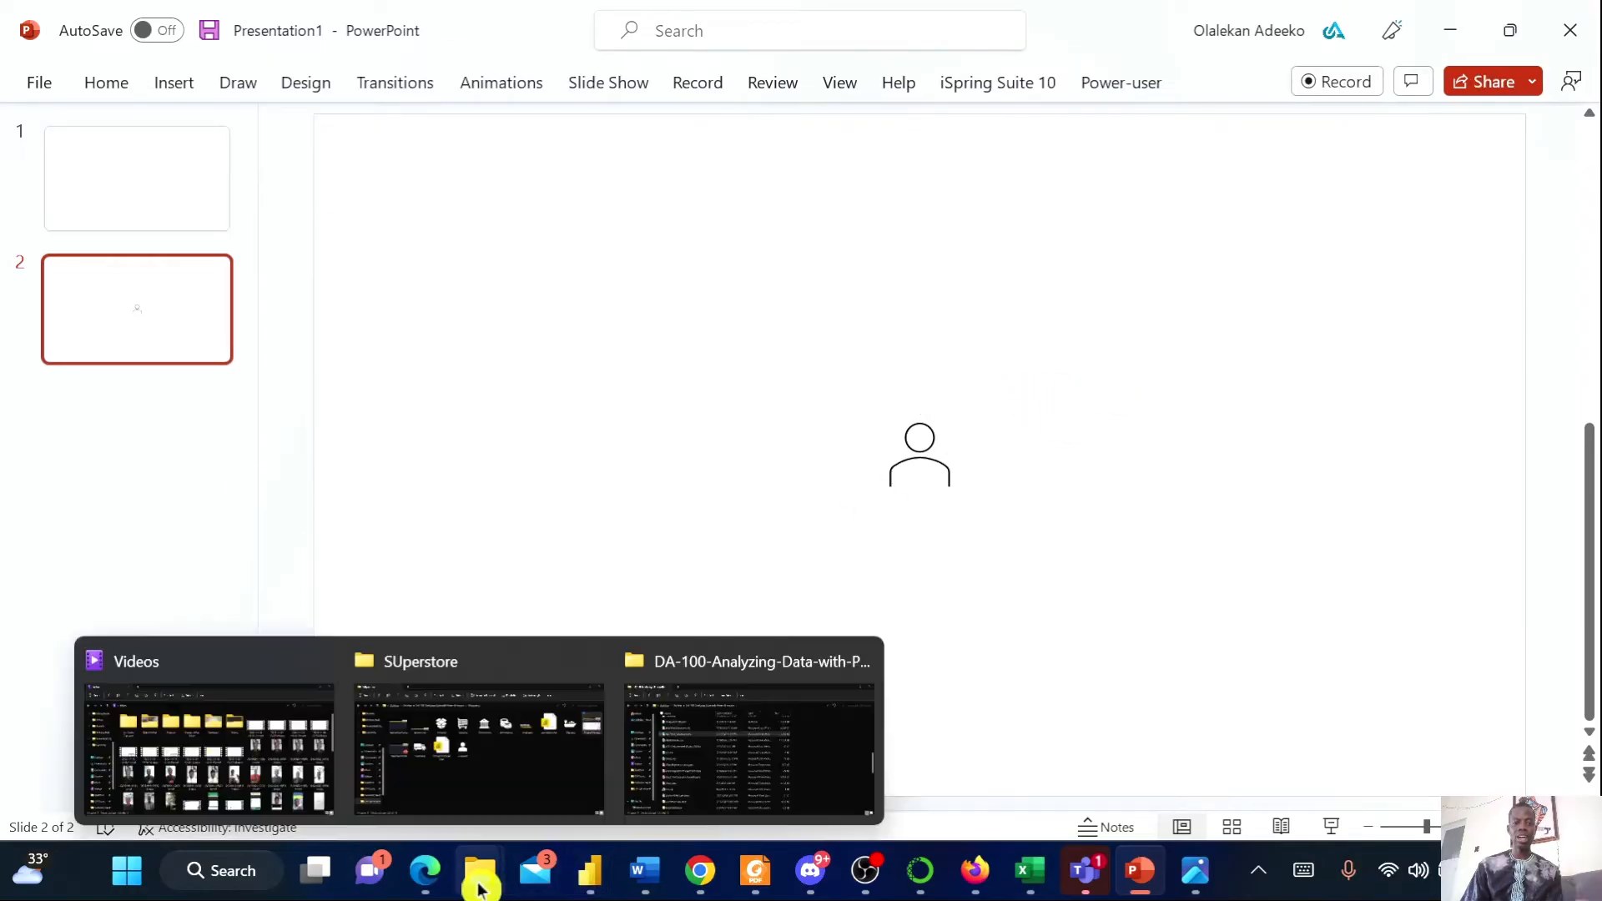
pyautogui.click(497, 768)
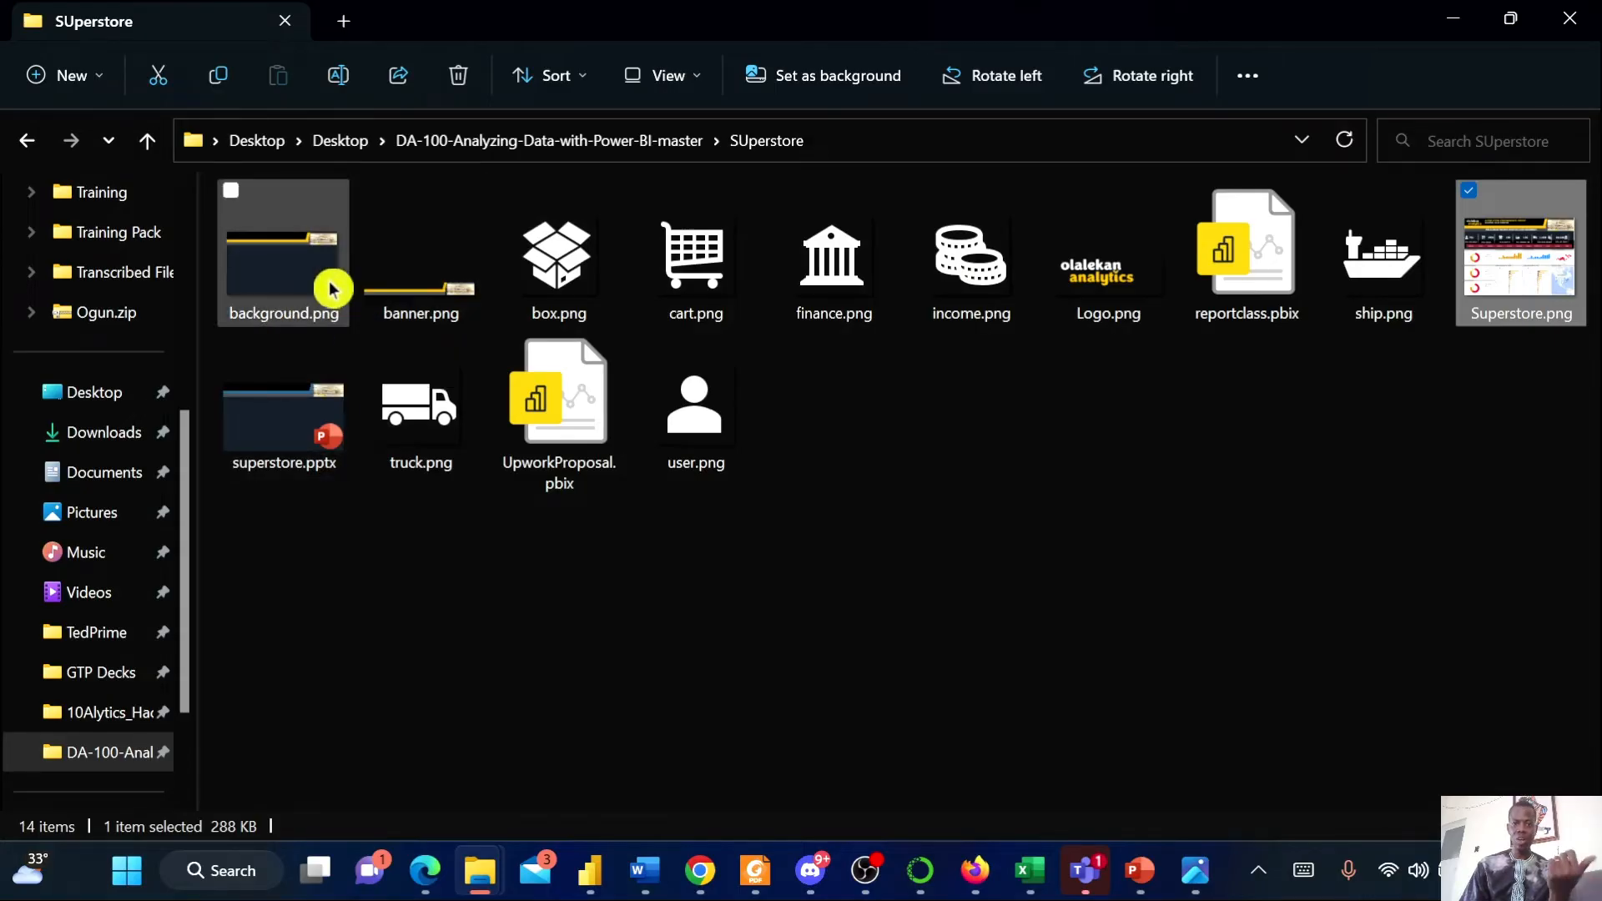
pyautogui.click(1456, 21)
# Delete the person icon from slide 2
pyautogui.click(919, 464)
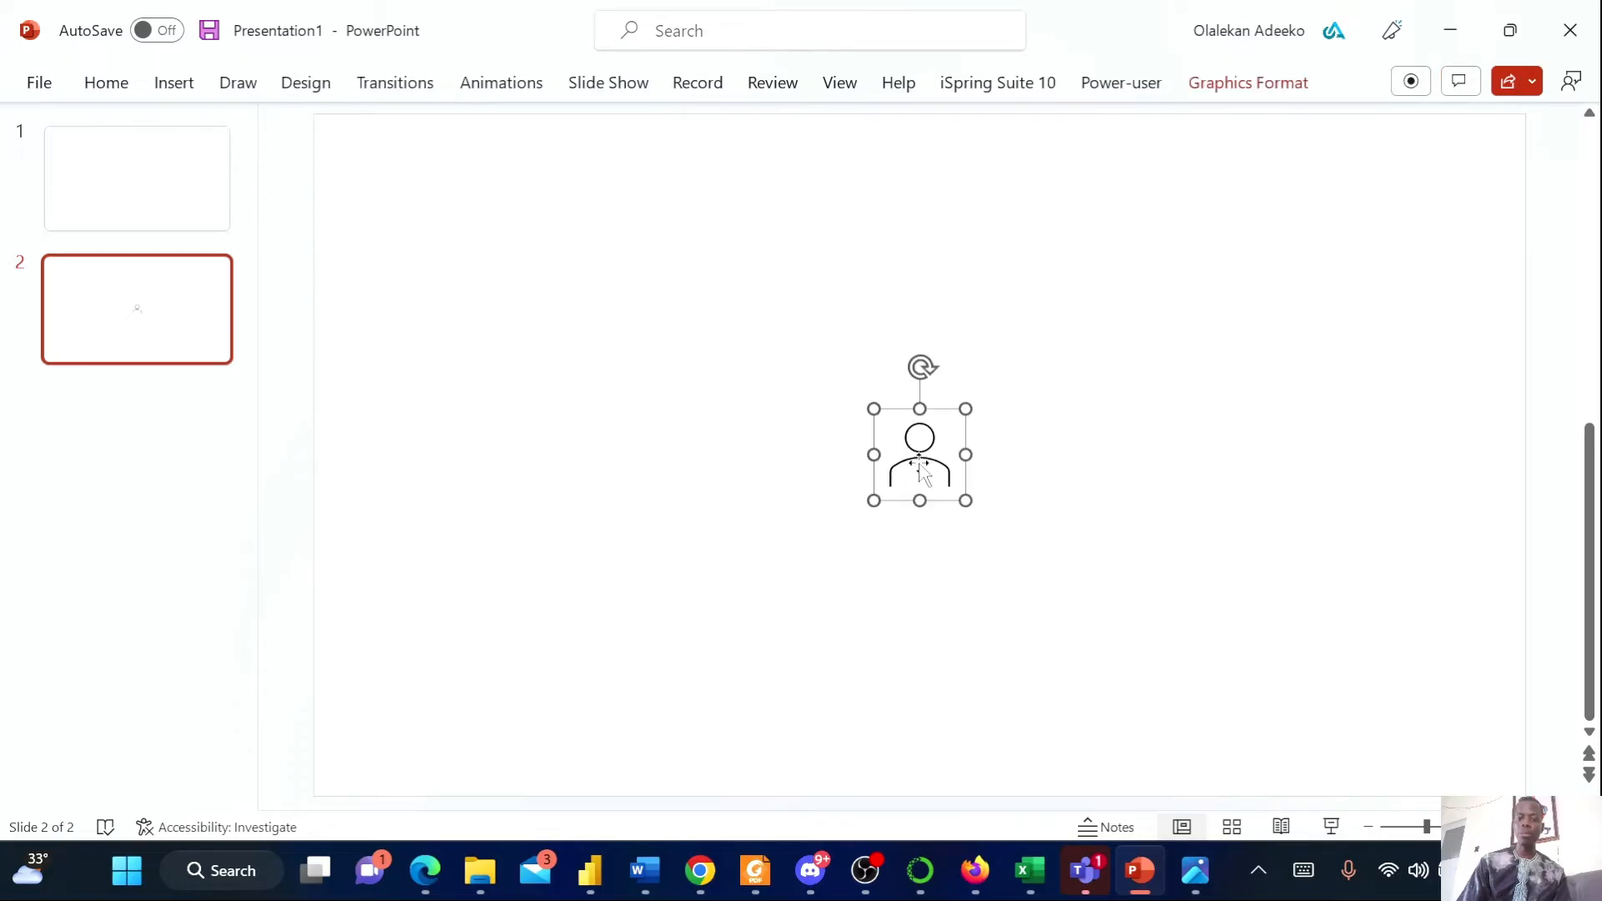
pyautogui.press('Delete')
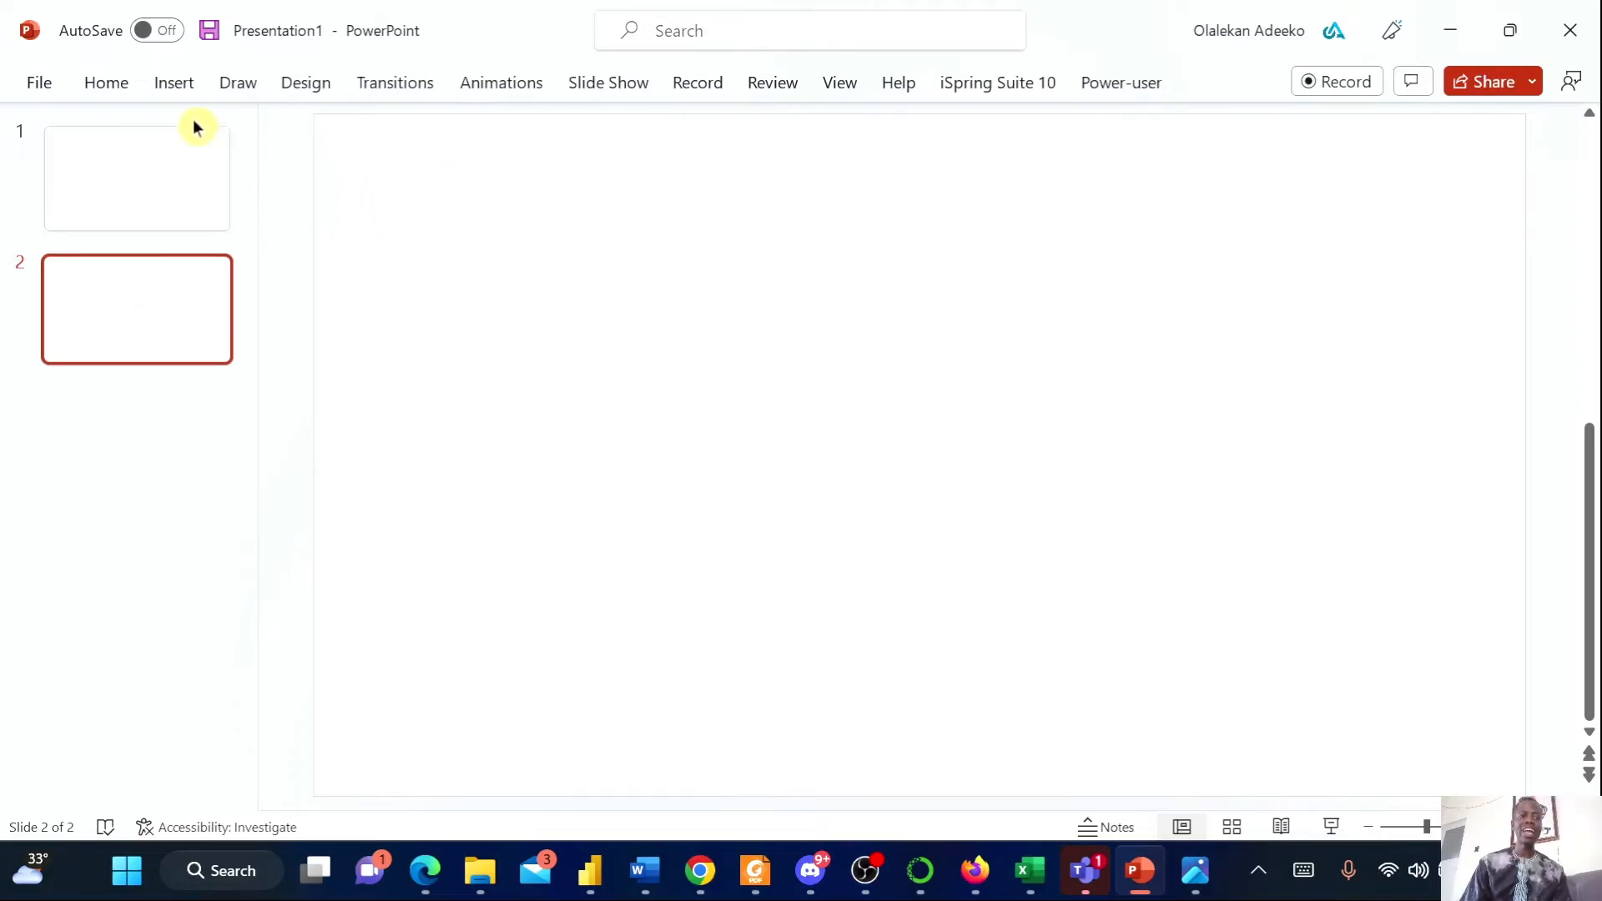
# Review the Superstore.png reference report again before returning to slide 2
pyautogui.click(182, 86)
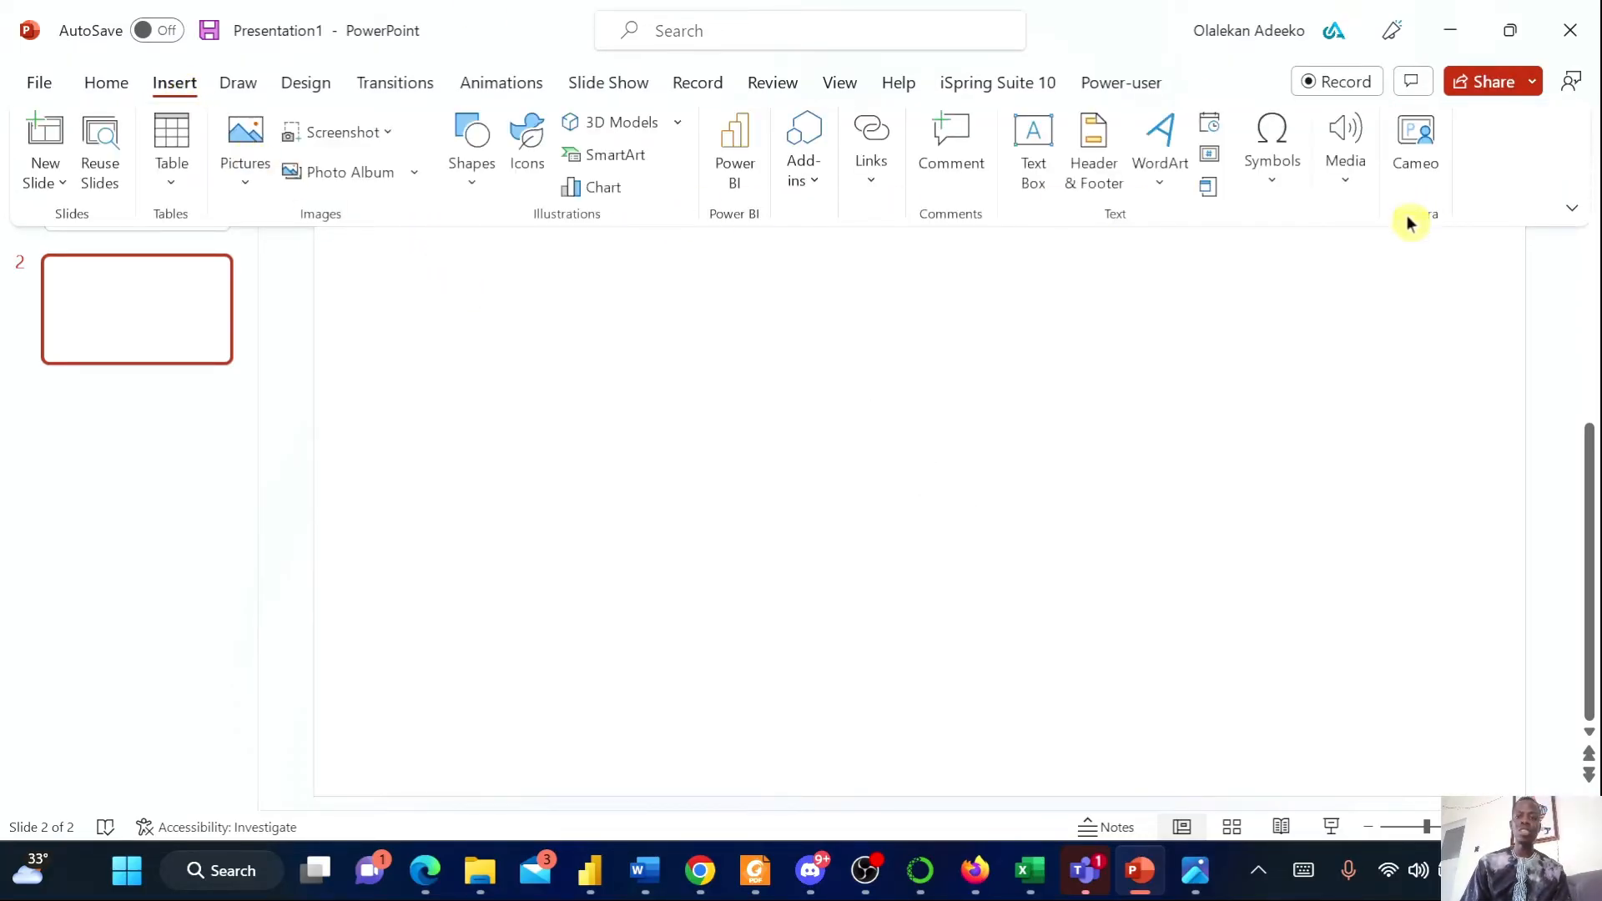
pyautogui.click(1197, 889)
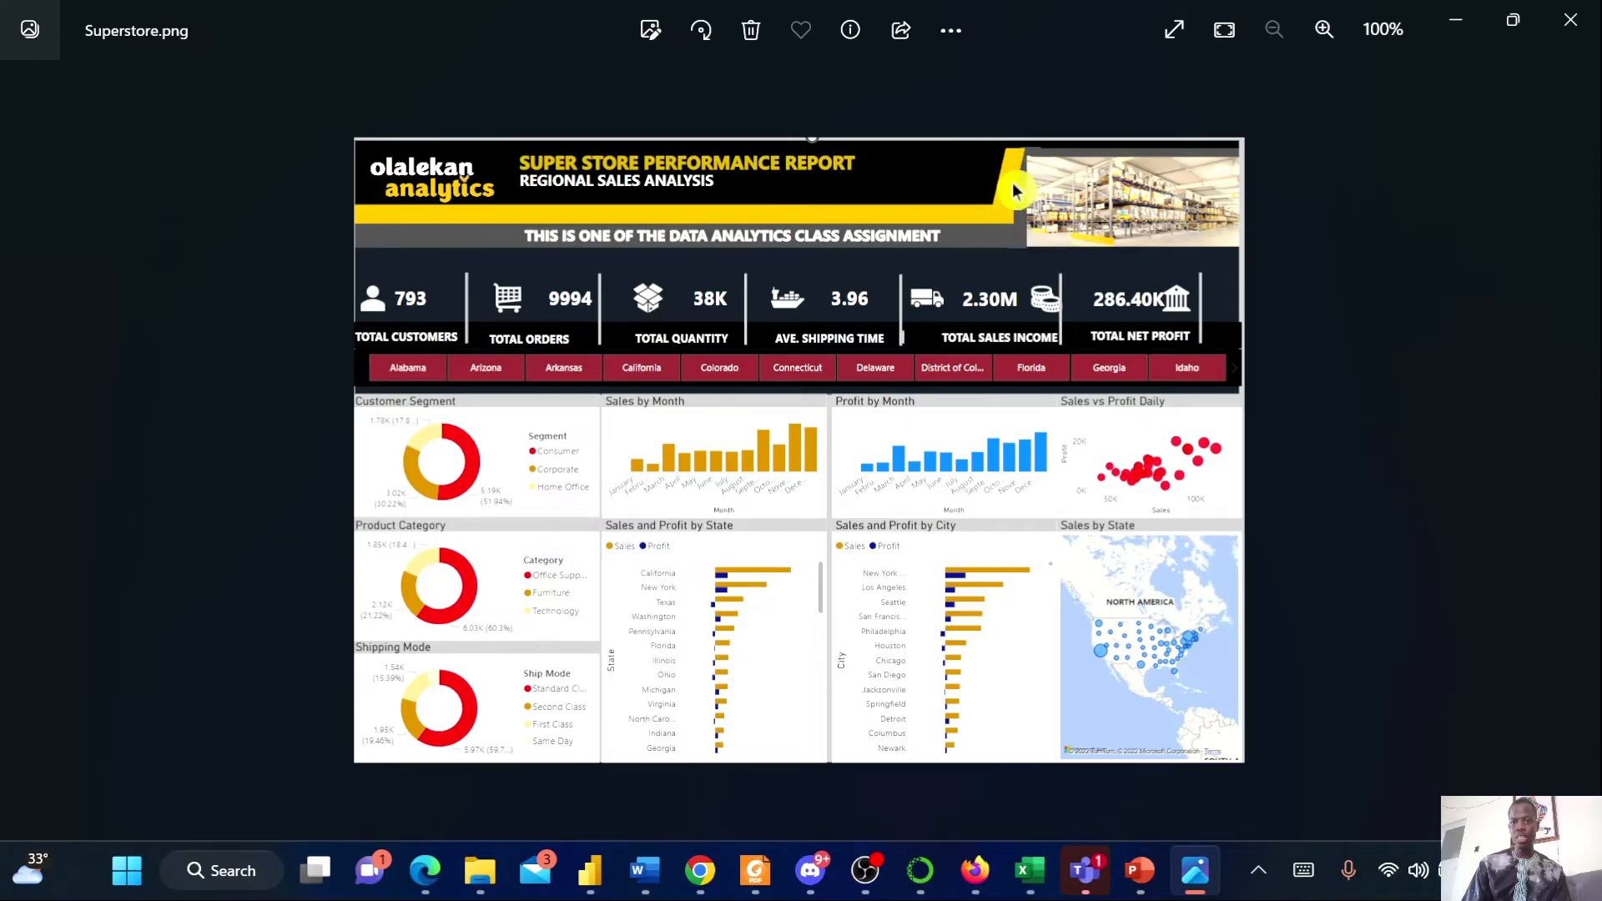
pyautogui.click(1137, 872)
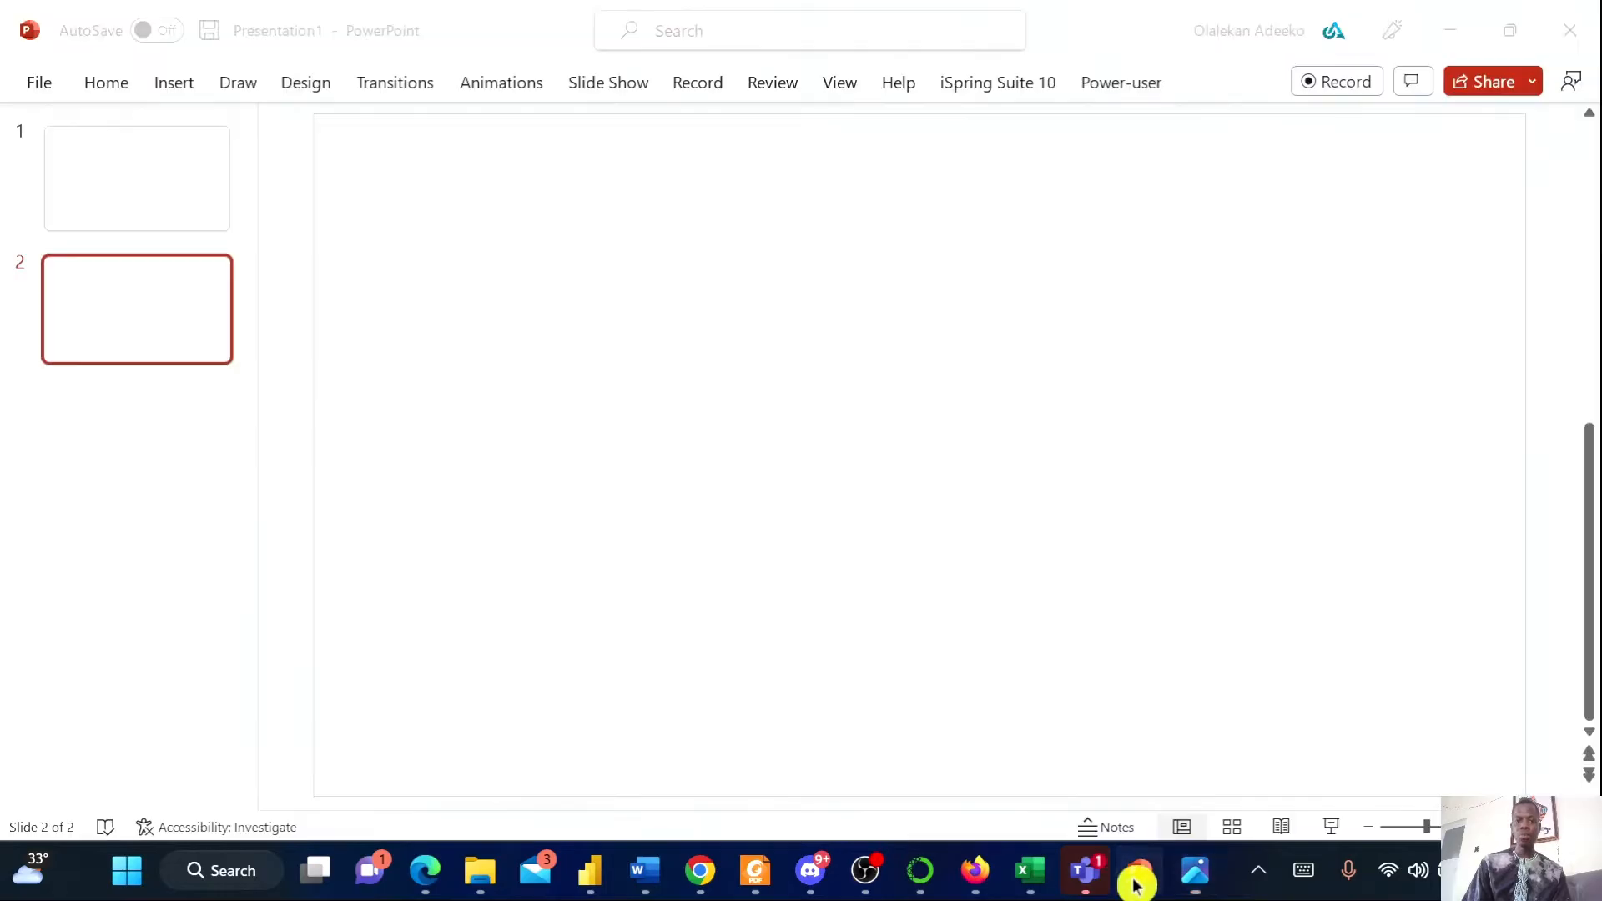
pyautogui.click(176, 84)
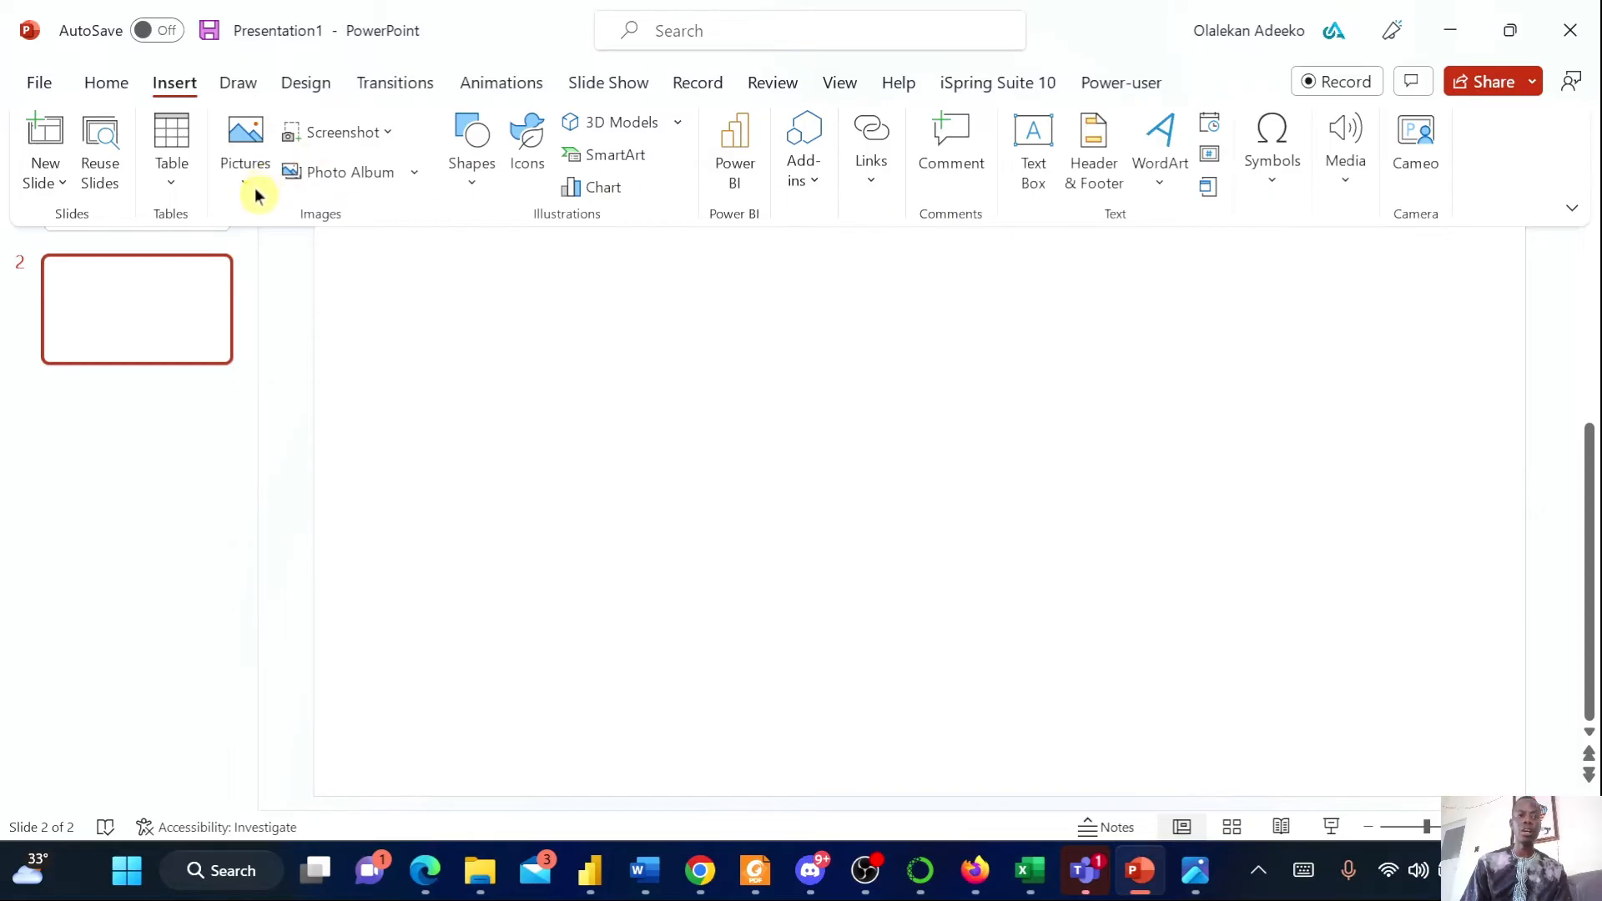
# Draw a rectangle covering the entire slide 2 and open its shape formatting options
pyautogui.click(462, 188)
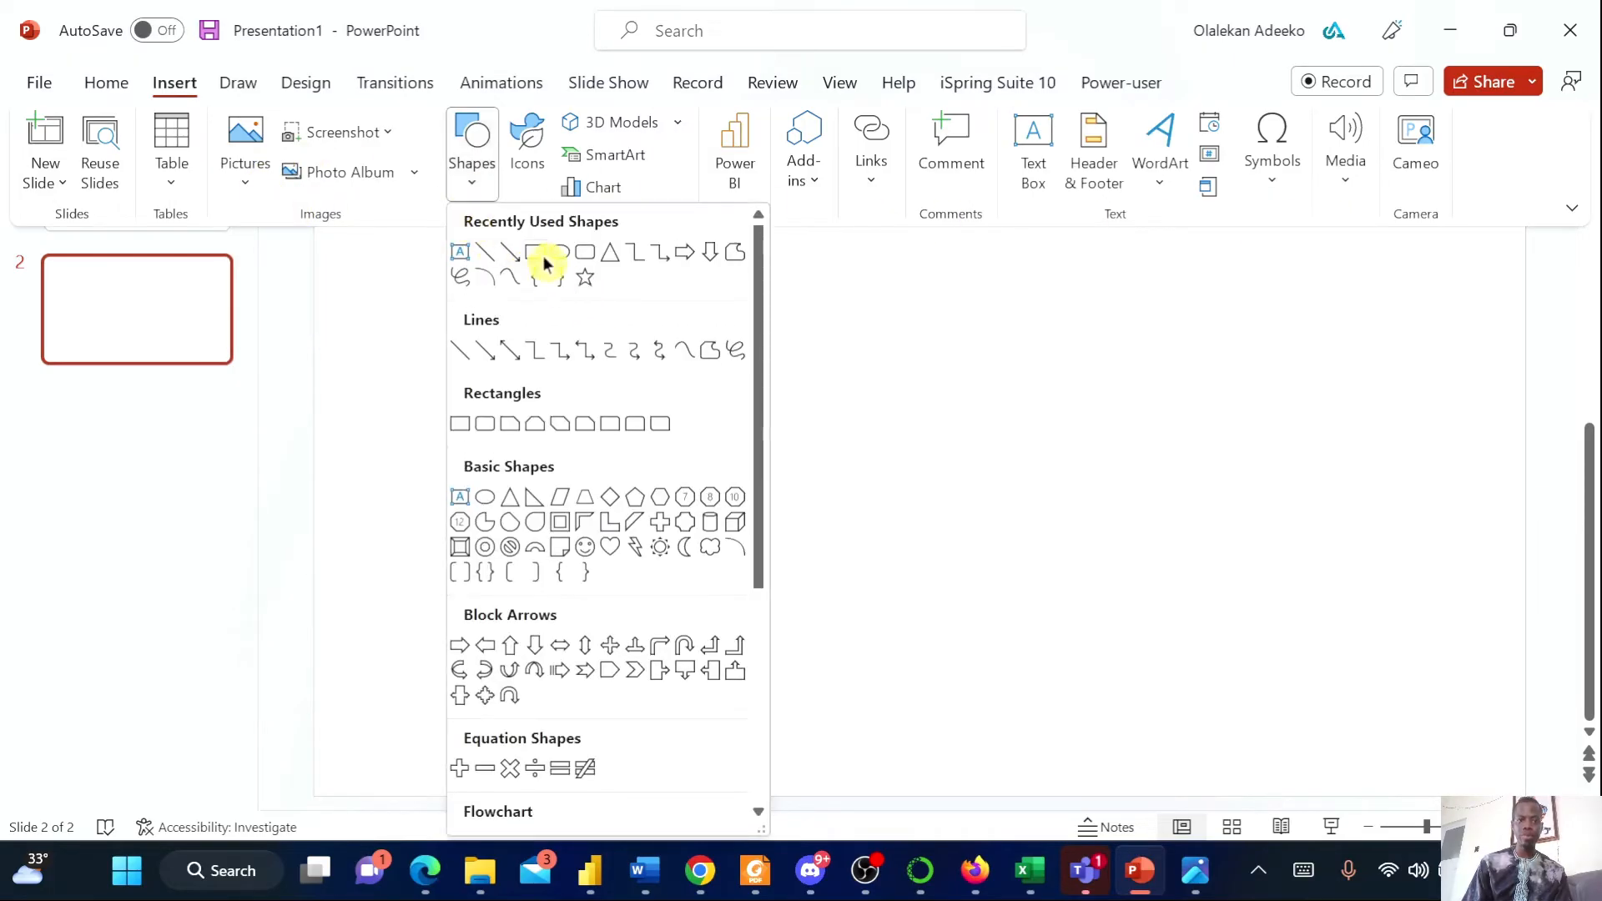
pyautogui.click(543, 254)
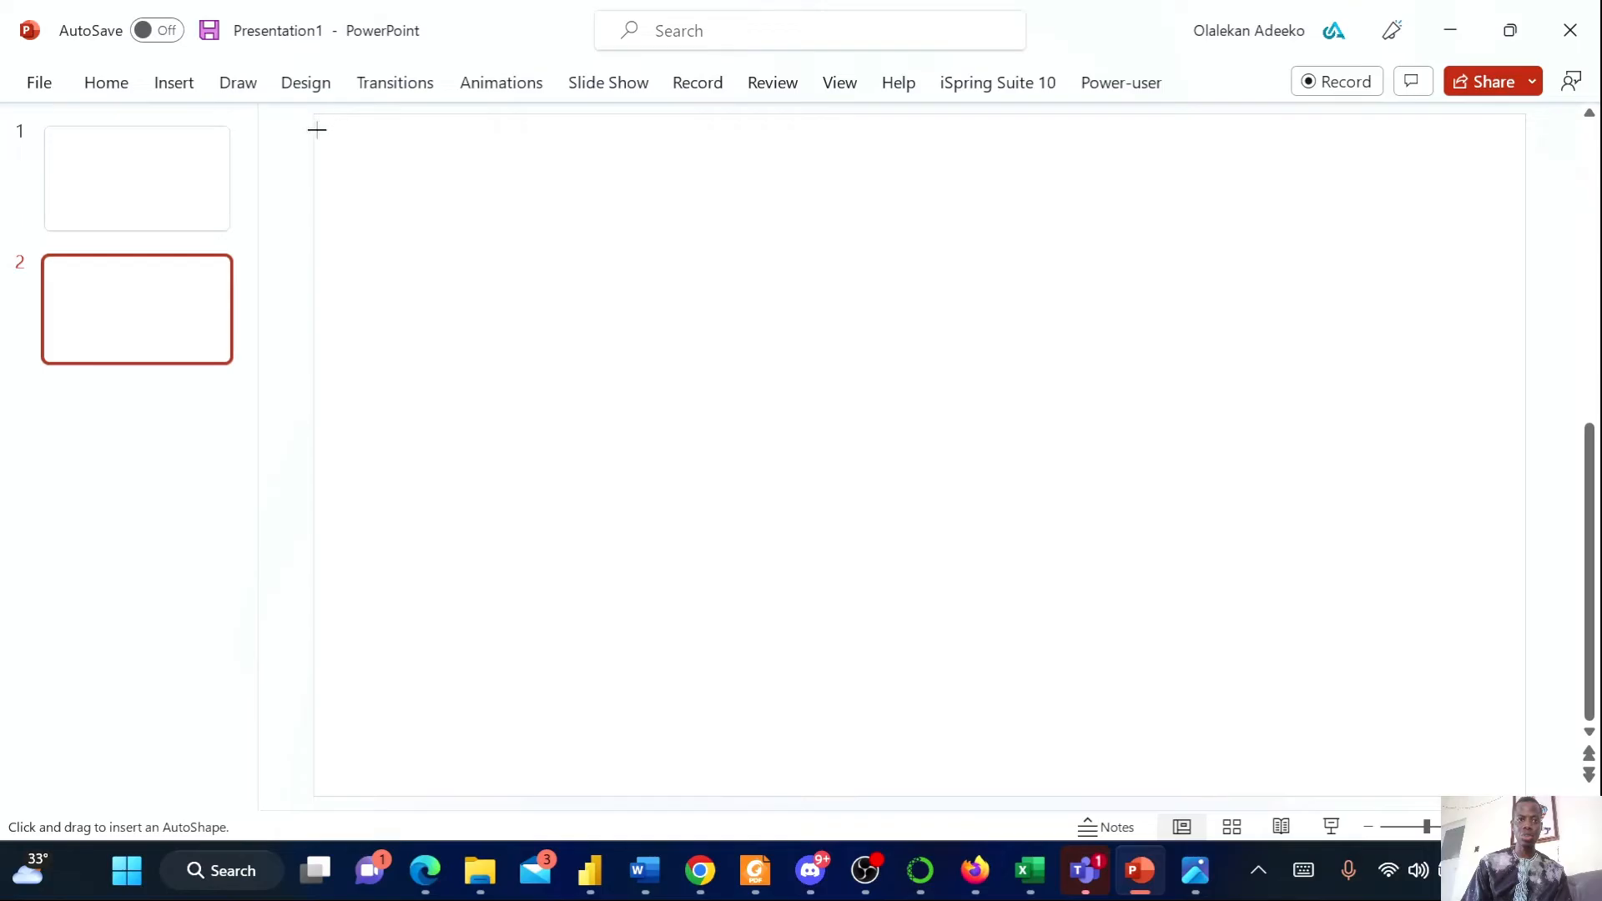
pyautogui.moveTo(313, 115); pyautogui.dragTo(1525, 790)
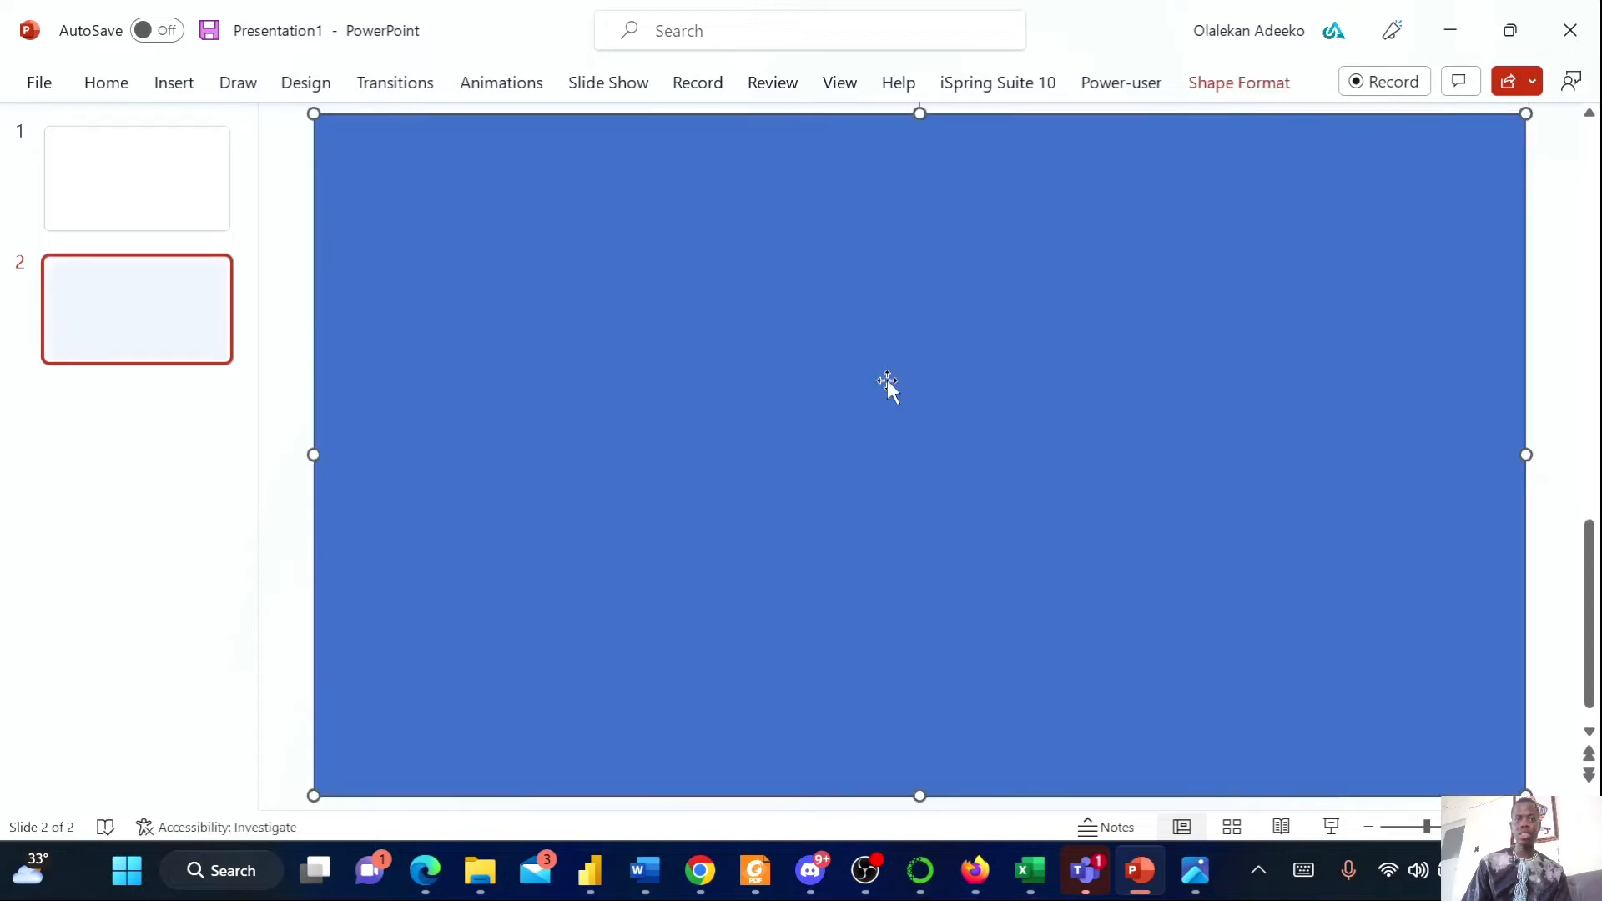
pyautogui.click(1243, 84)
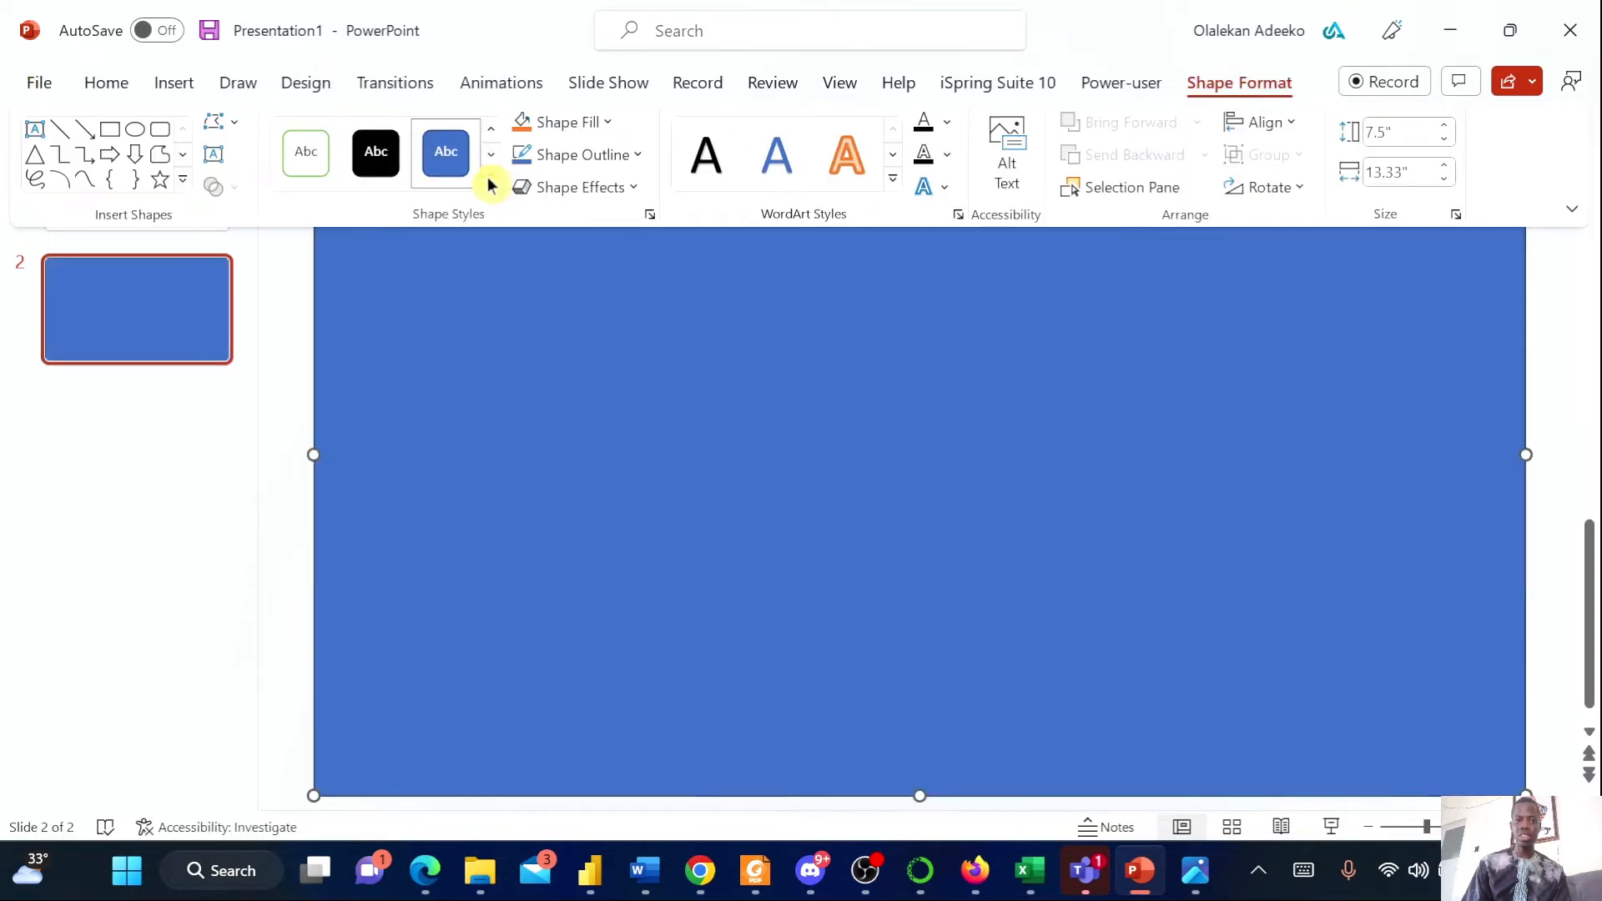
# Fill the full-slide rectangle with Blue-Gray, Text 2, Darker 25%
pyautogui.click(491, 179)
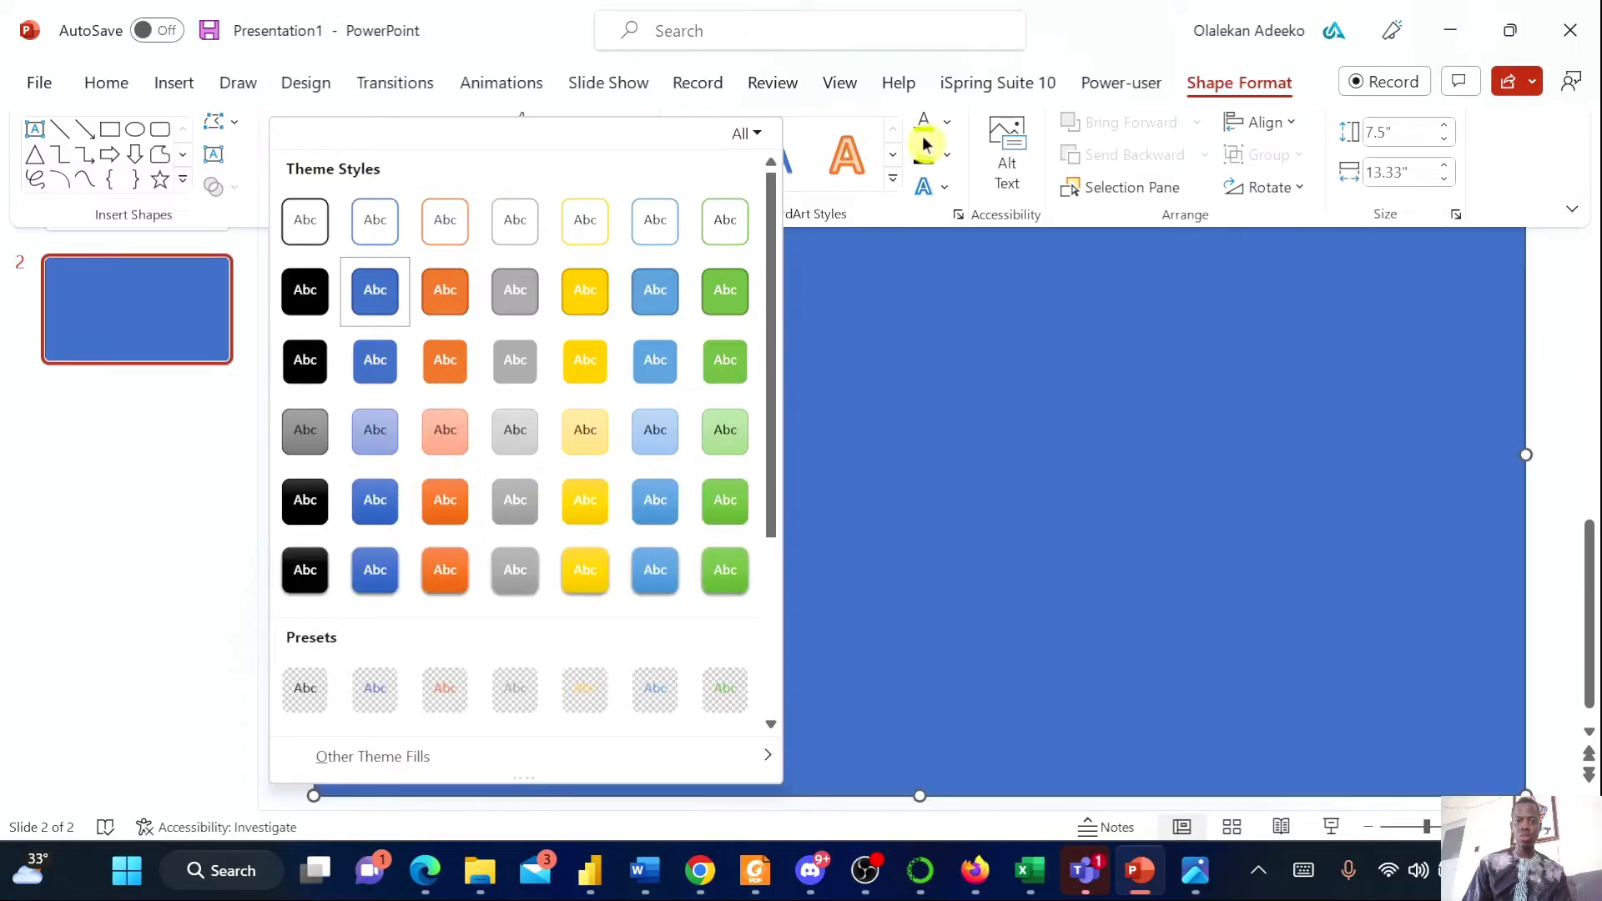
pyautogui.click(946, 123)
pyautogui.click(946, 123)
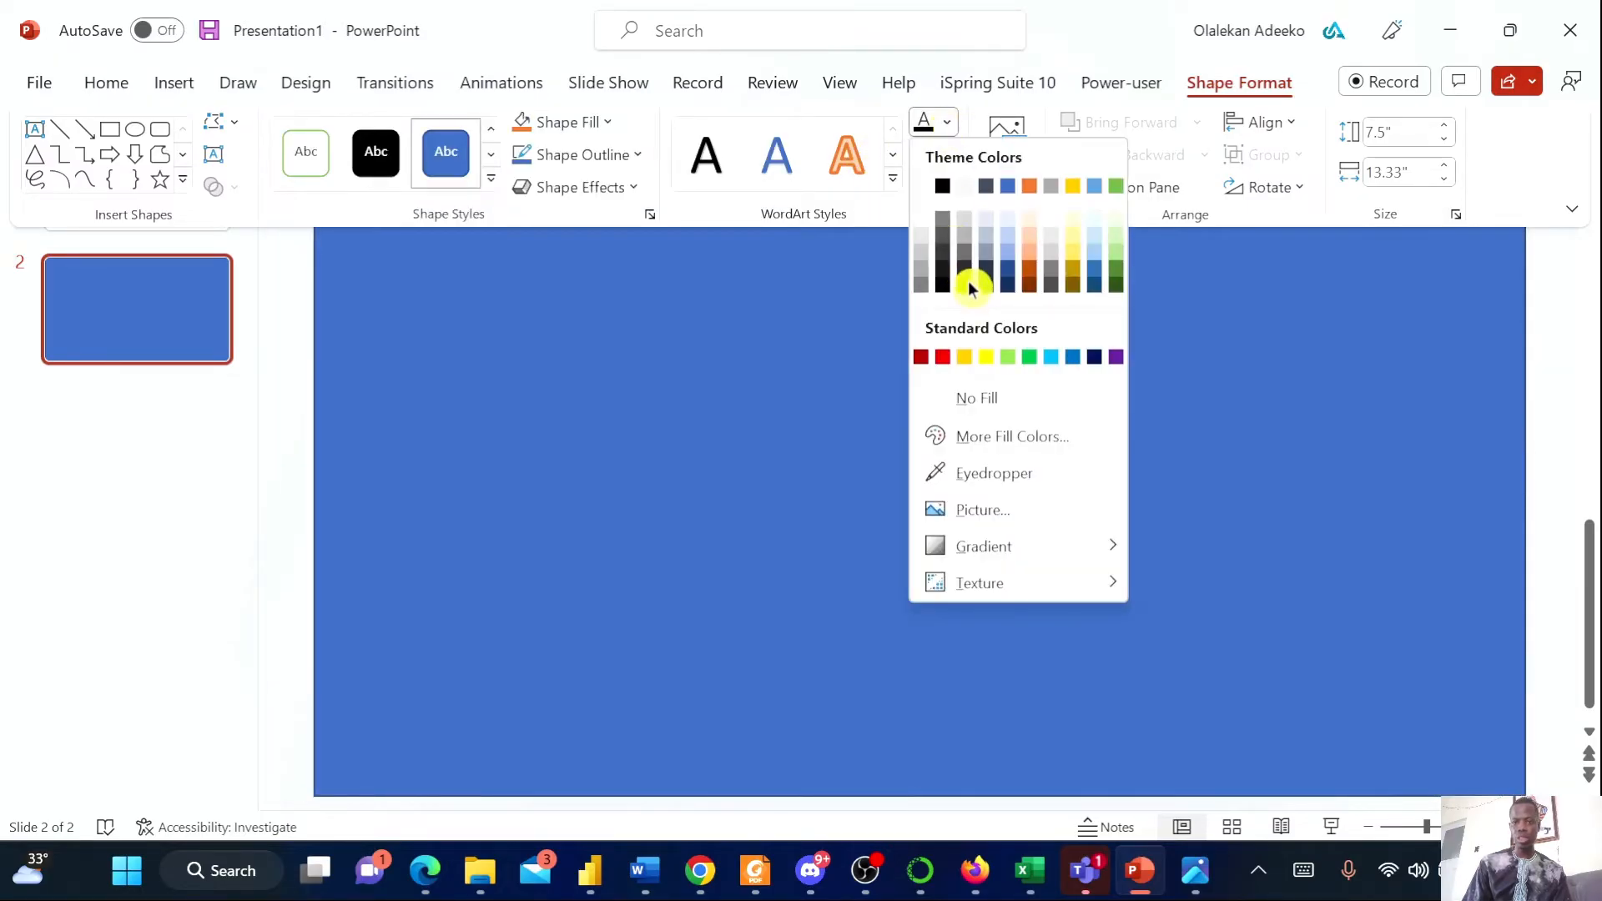
pyautogui.click(1093, 356)
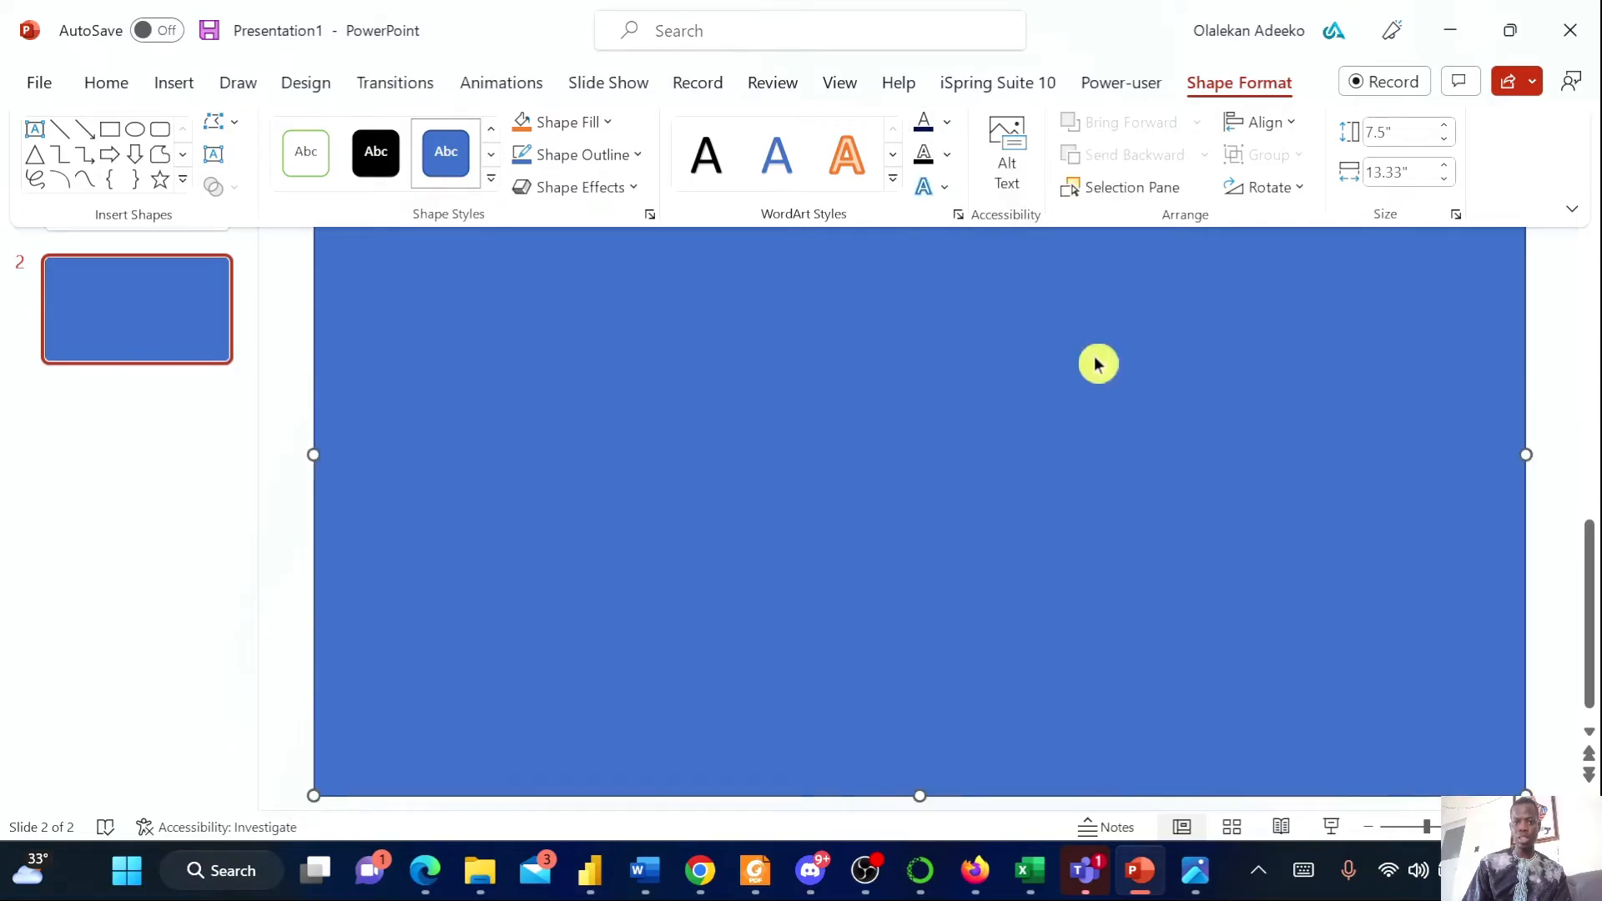
pyautogui.click(601, 127)
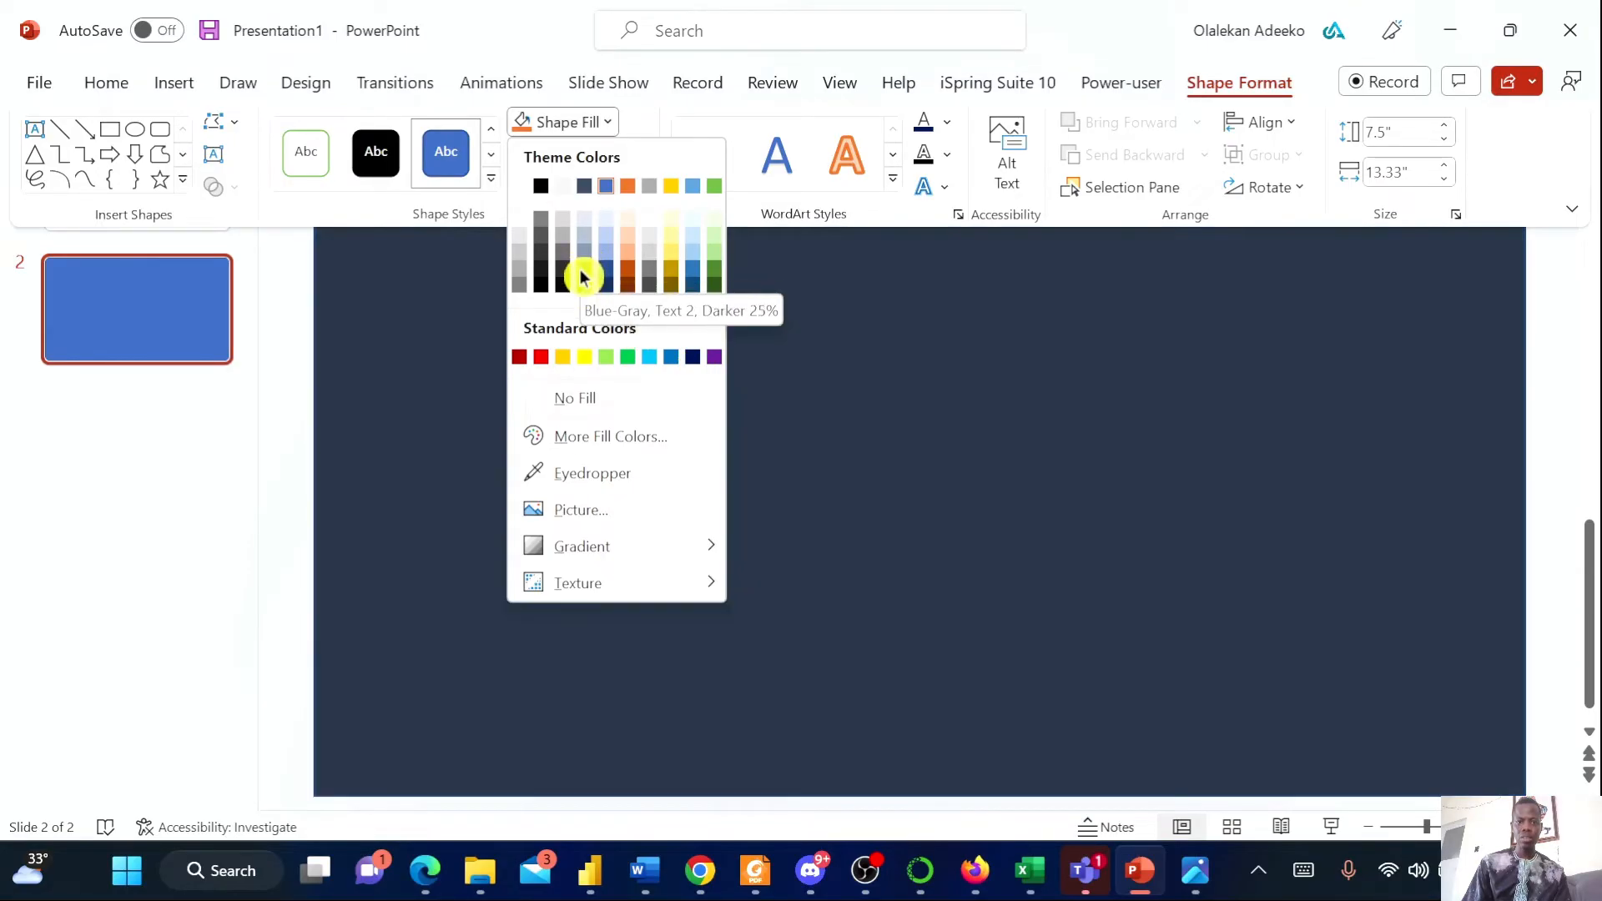
pyautogui.click(583, 276)
# Review the Superstore.png reference report again before returning to slide 2
pyautogui.scroll(4, 712, 382)
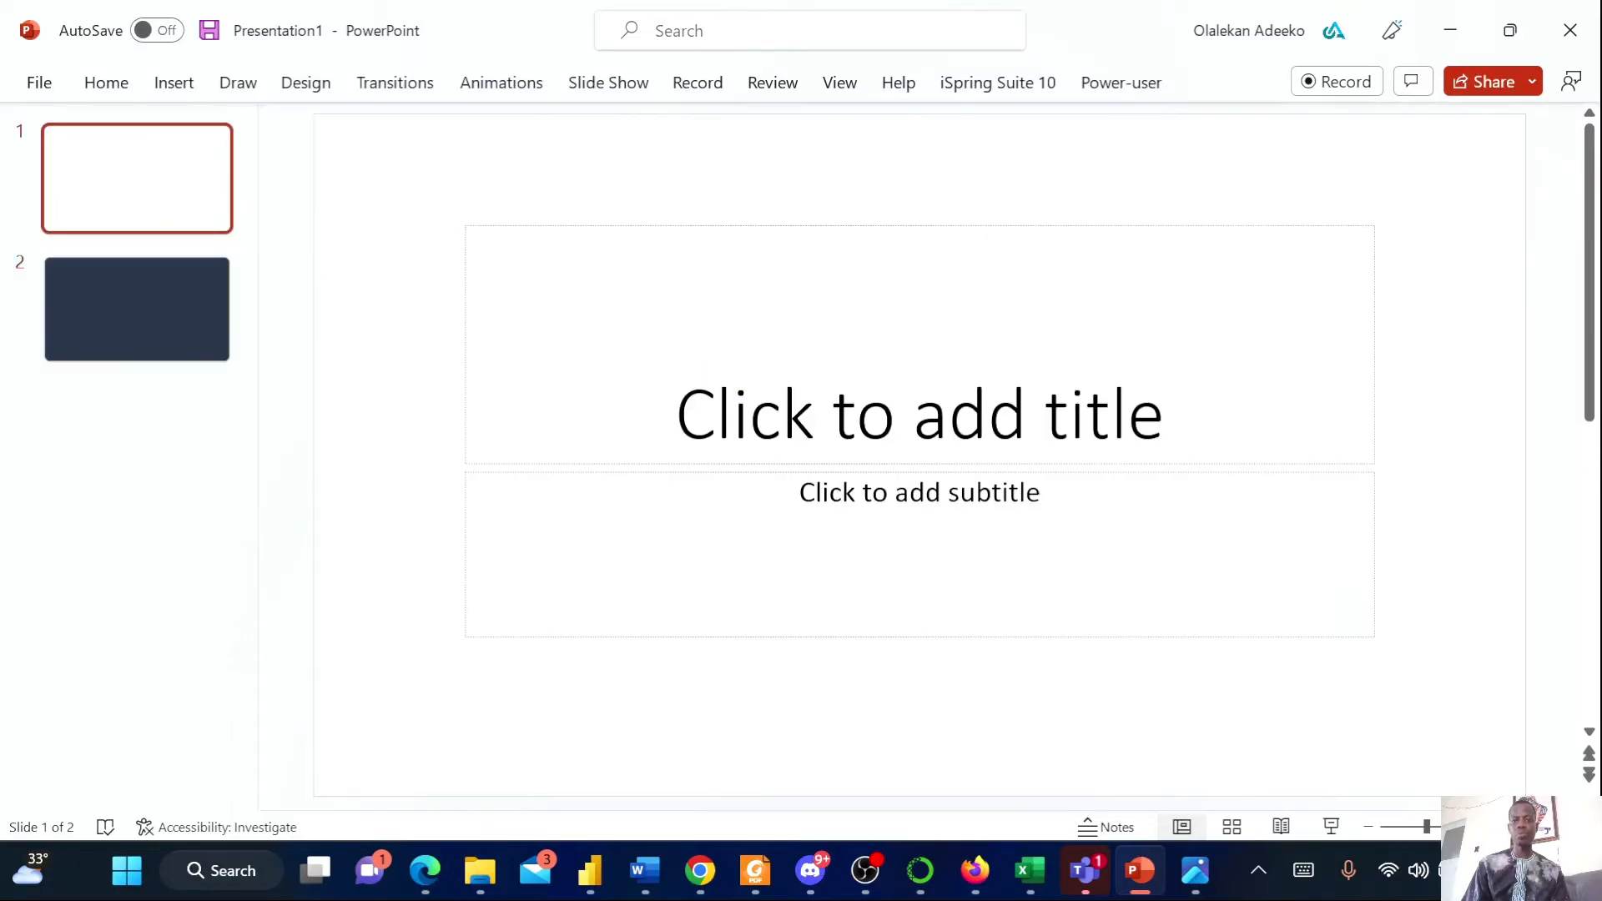
pyautogui.scroll(-4, 686, 344)
pyautogui.click(639, 287)
pyautogui.click(1186, 881)
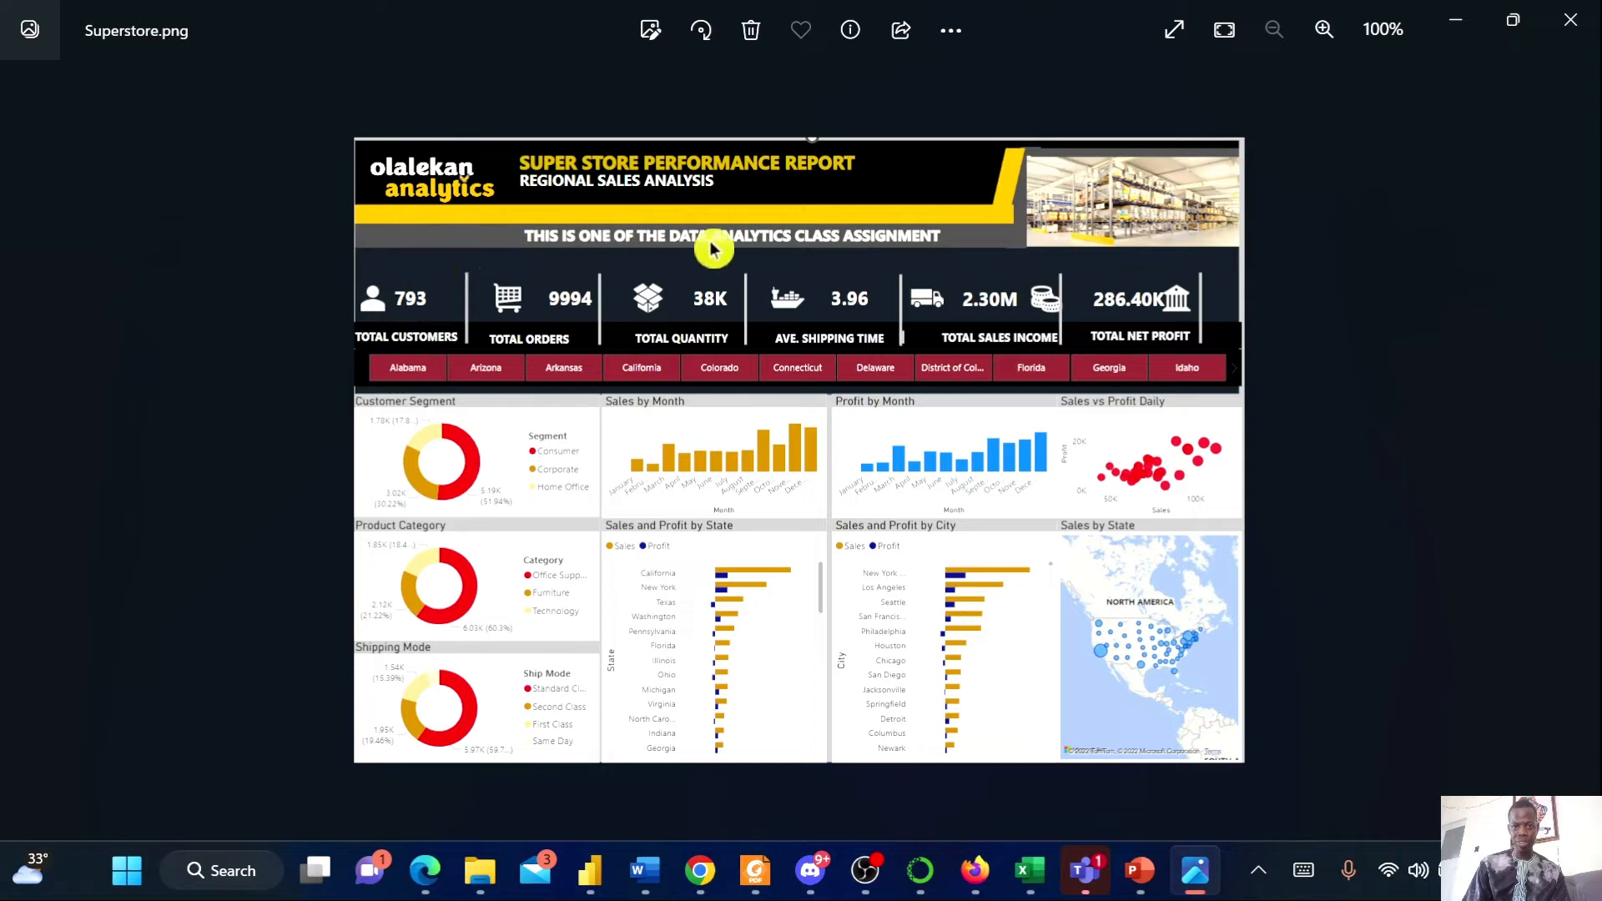
pyautogui.click(1437, 30)
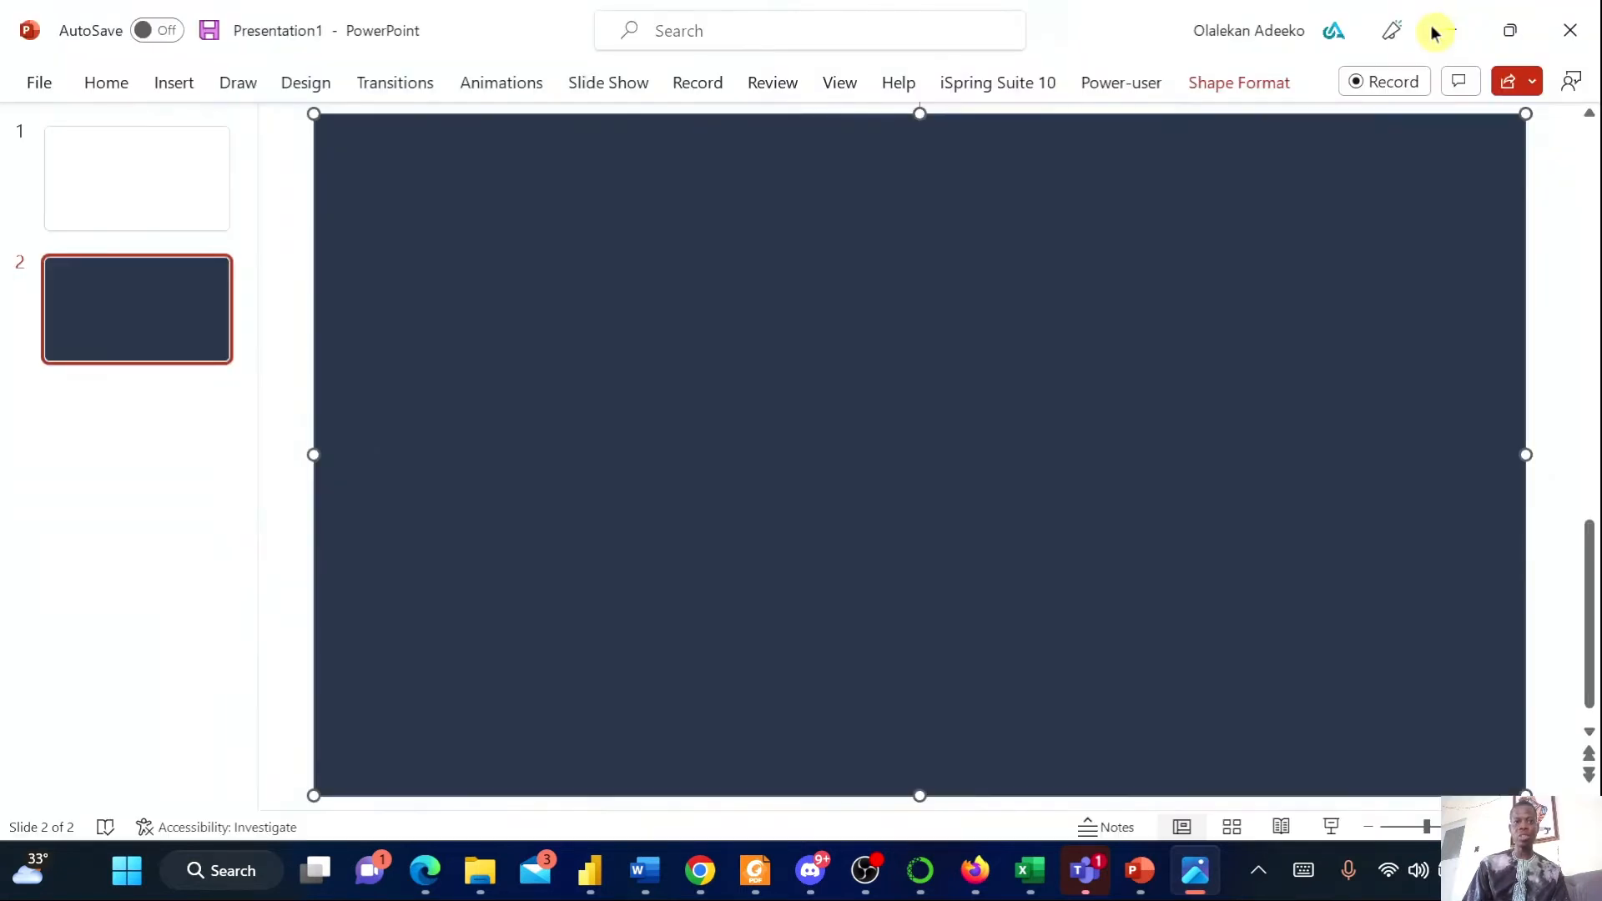
# Draw a thin rectangle bar about 10.27 in wide and 0.37 in high near the top of slide 2
pyautogui.click(174, 87)
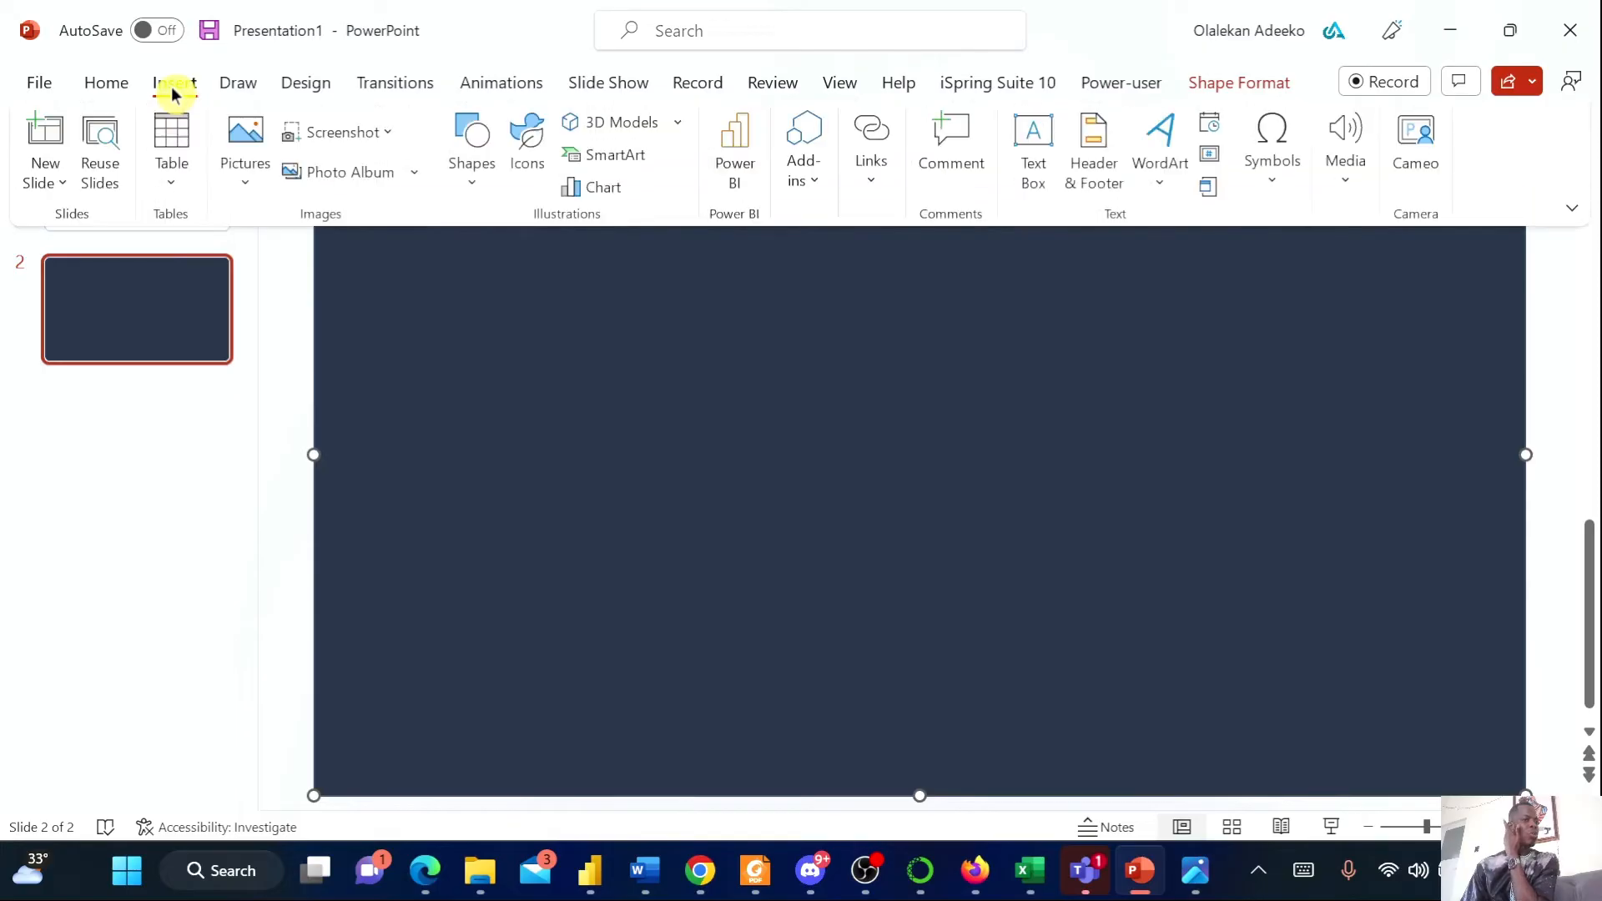
pyautogui.click(468, 193)
pyautogui.click(529, 261)
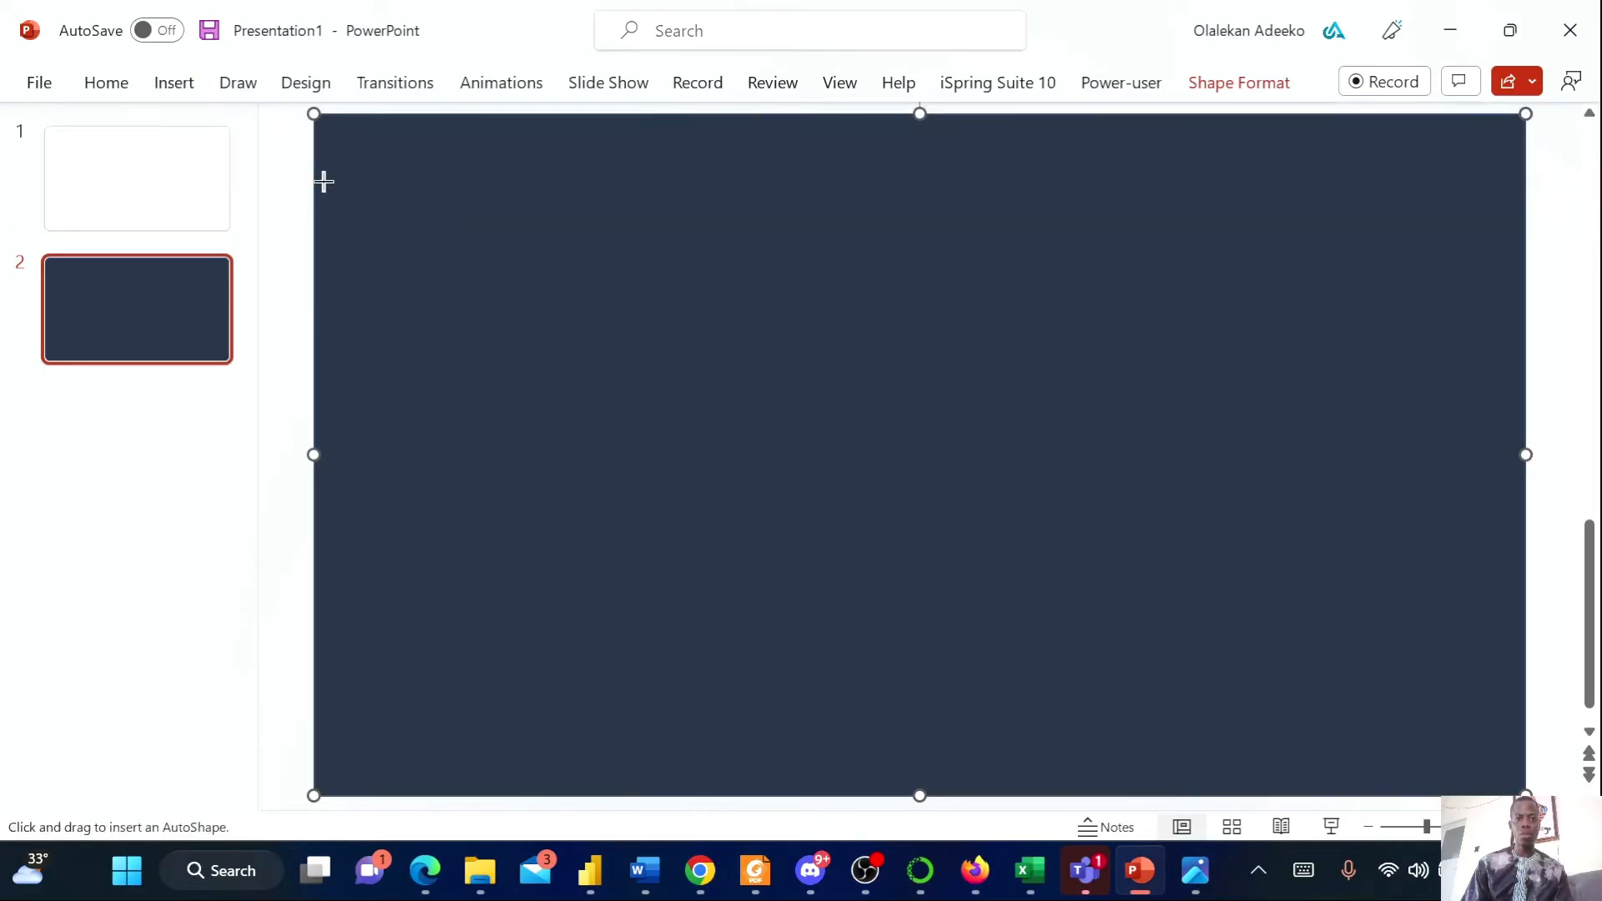
pyautogui.moveTo(318, 189); pyautogui.dragTo(1246, 224)
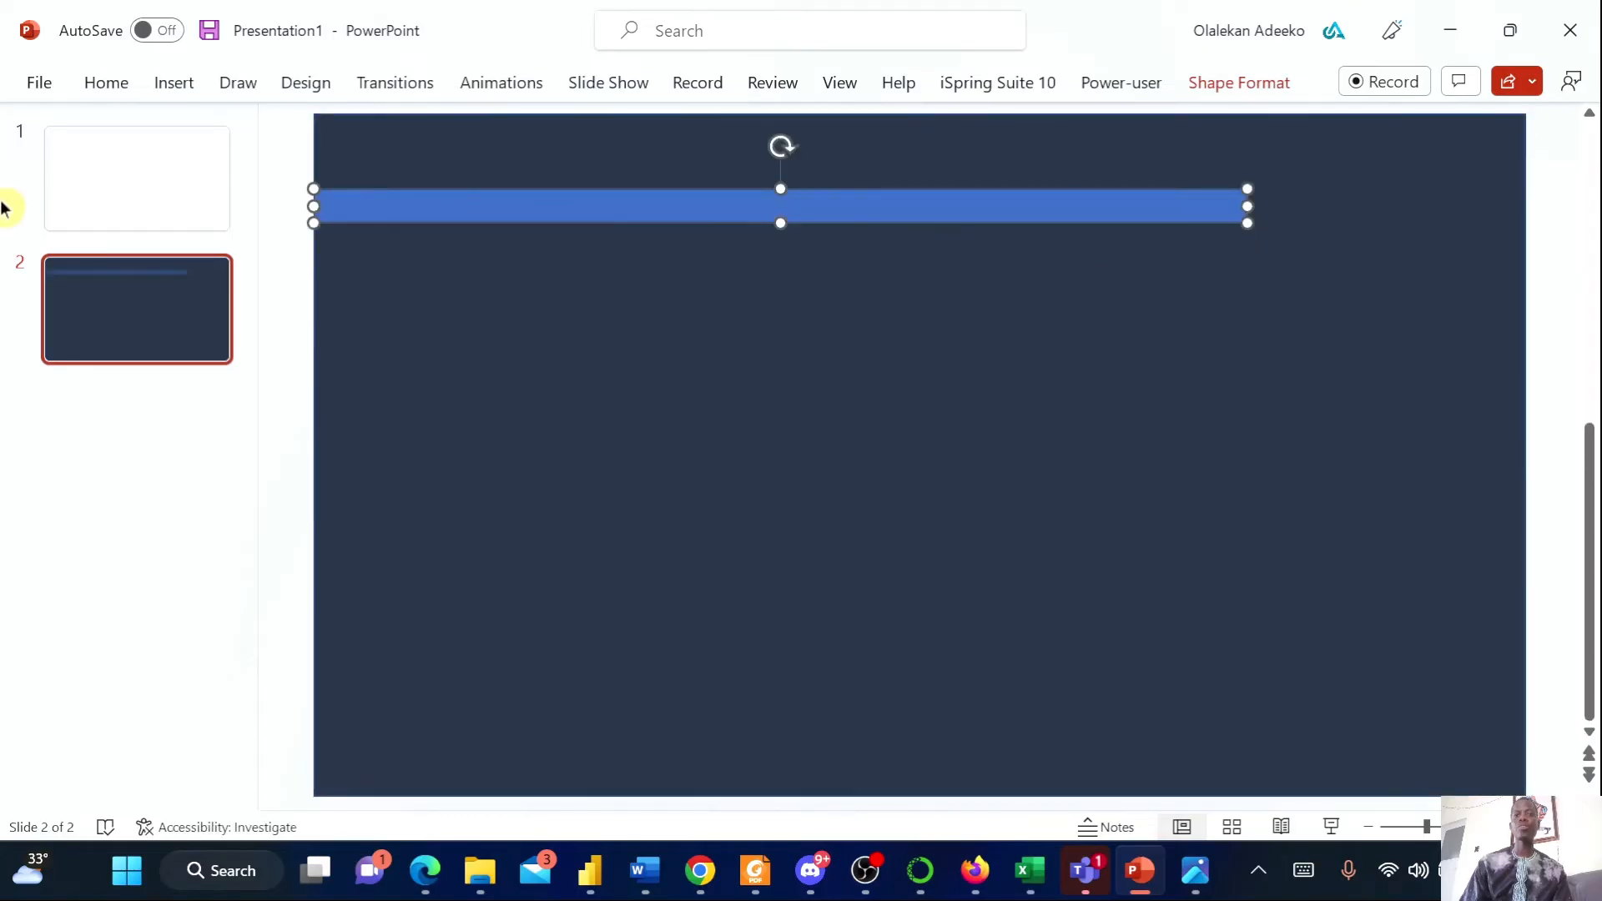
# Compare with the reference report, then fill the thin bar with the standard yellow colour
pyautogui.click(1194, 870)
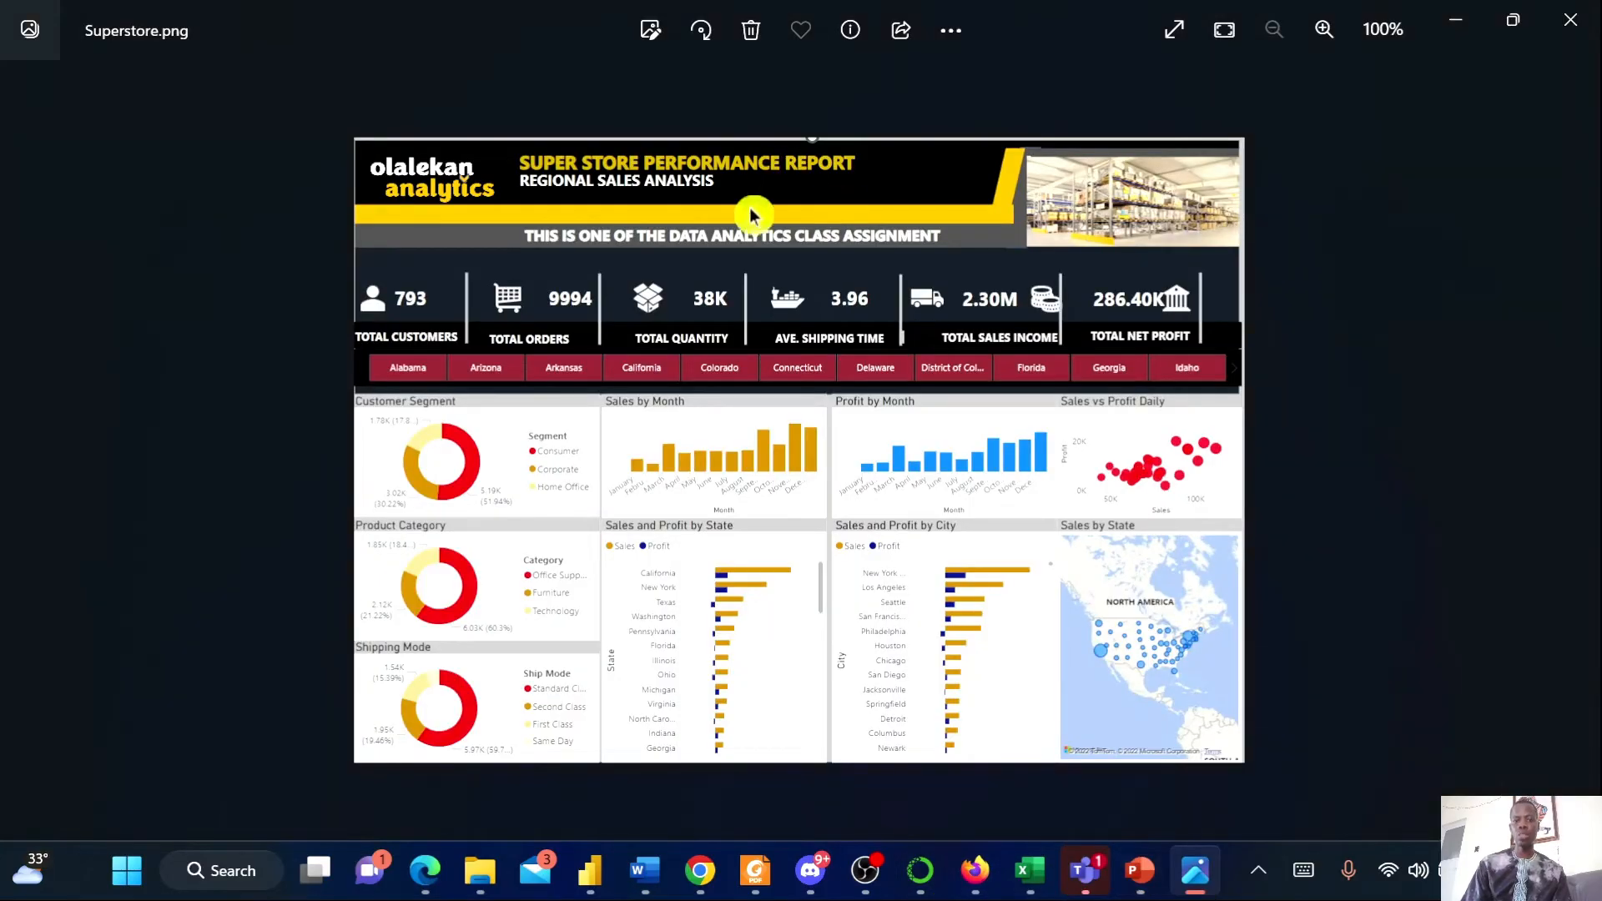
pyautogui.click(1455, 20)
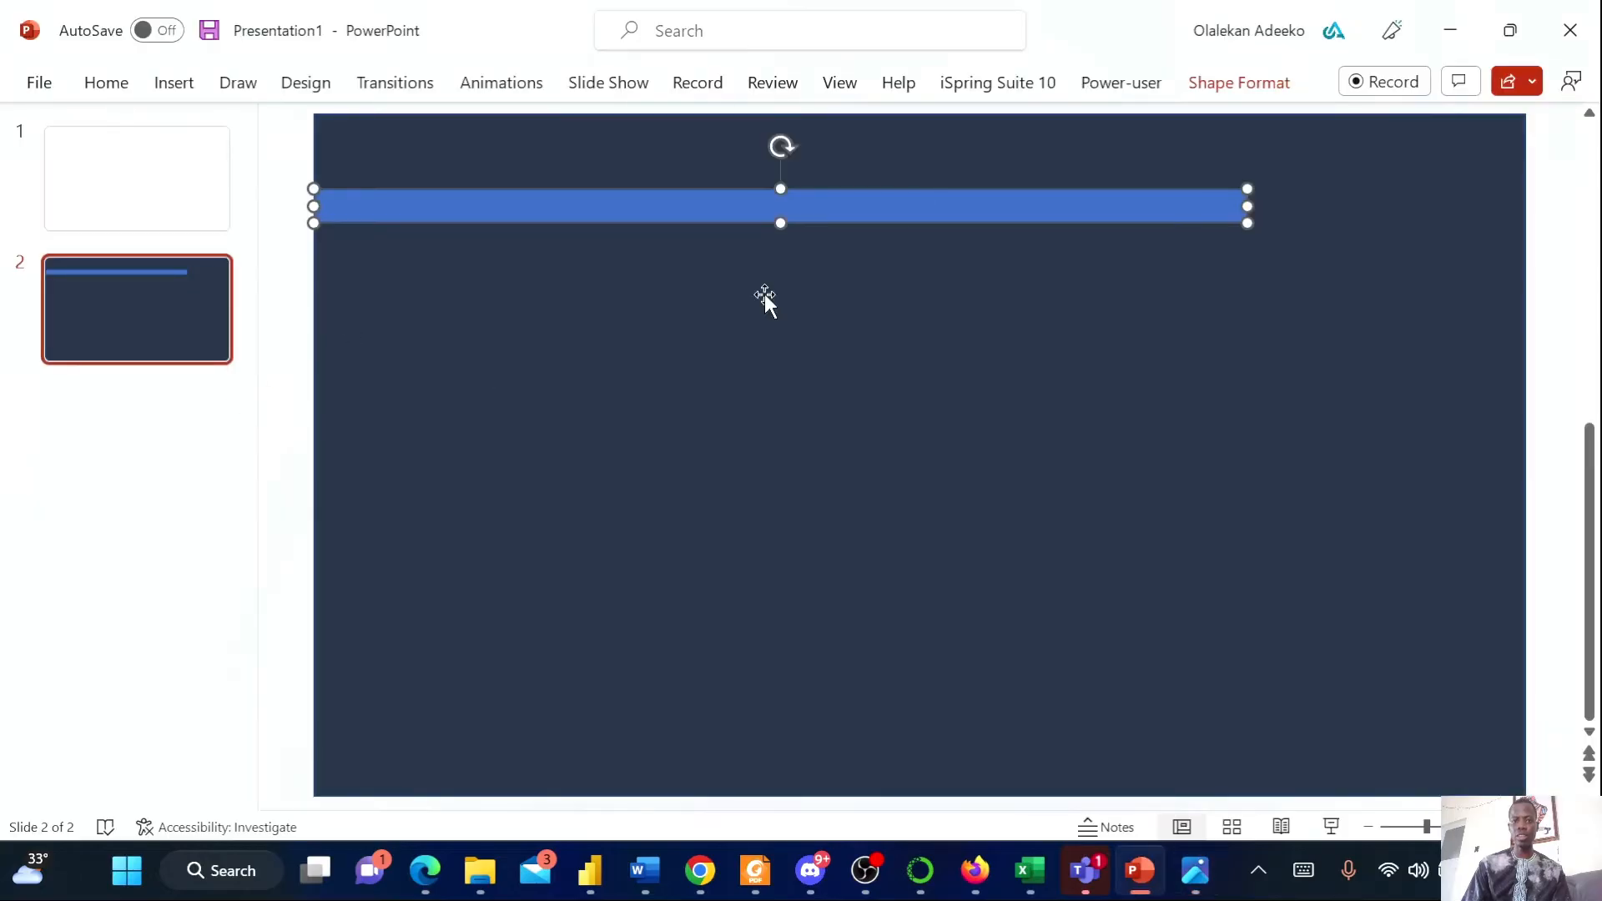
pyautogui.click(1246, 84)
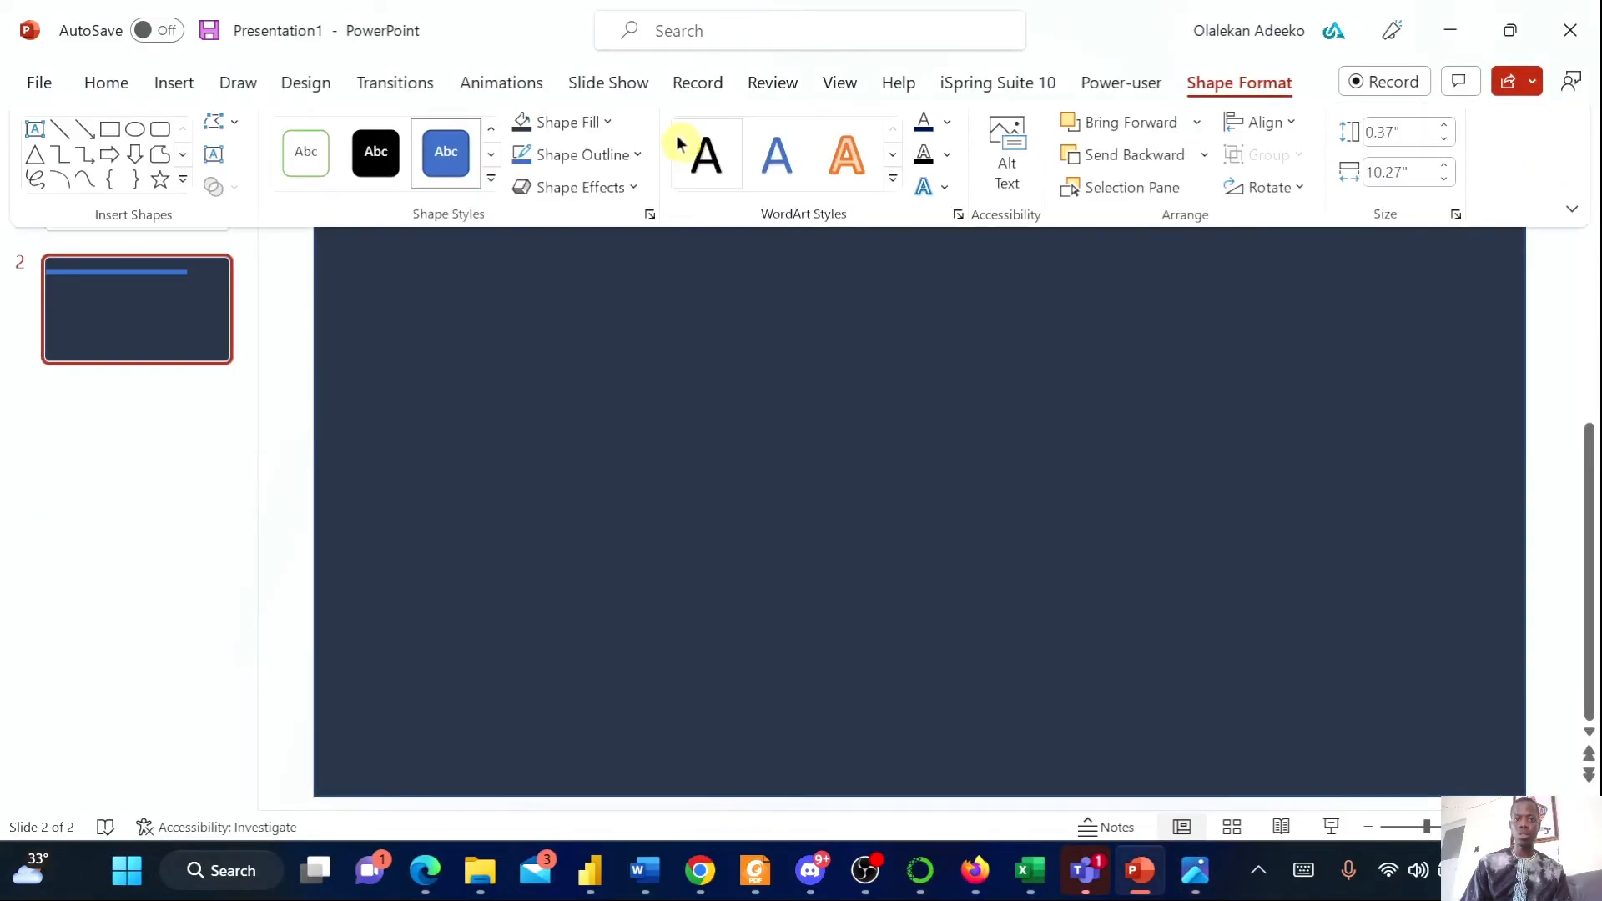
pyautogui.click(613, 125)
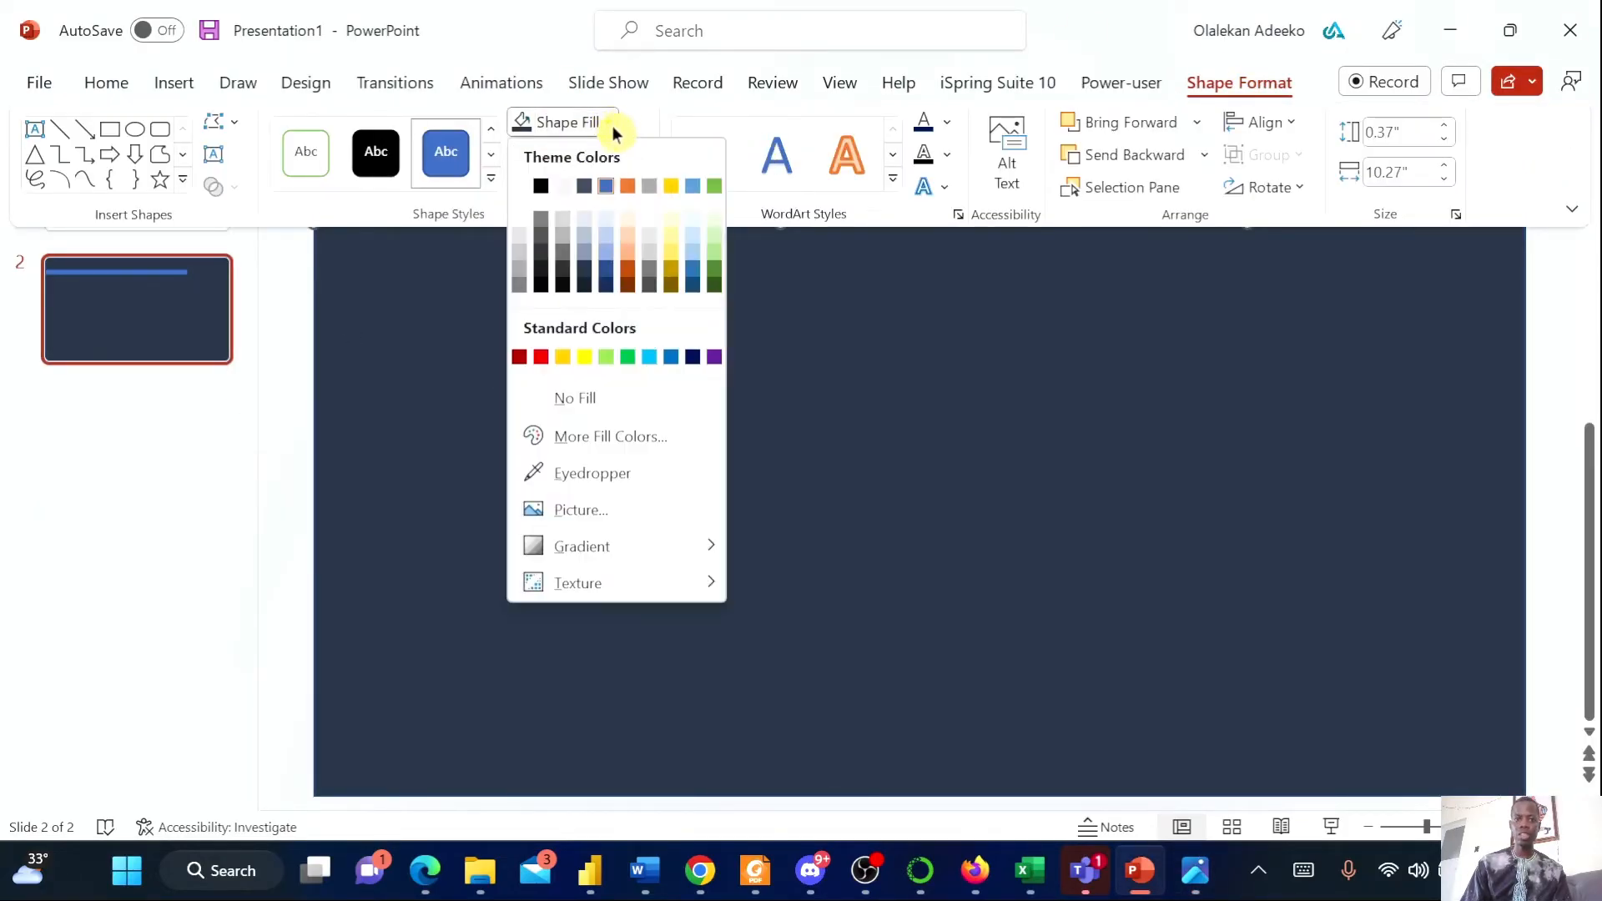
pyautogui.click(562, 357)
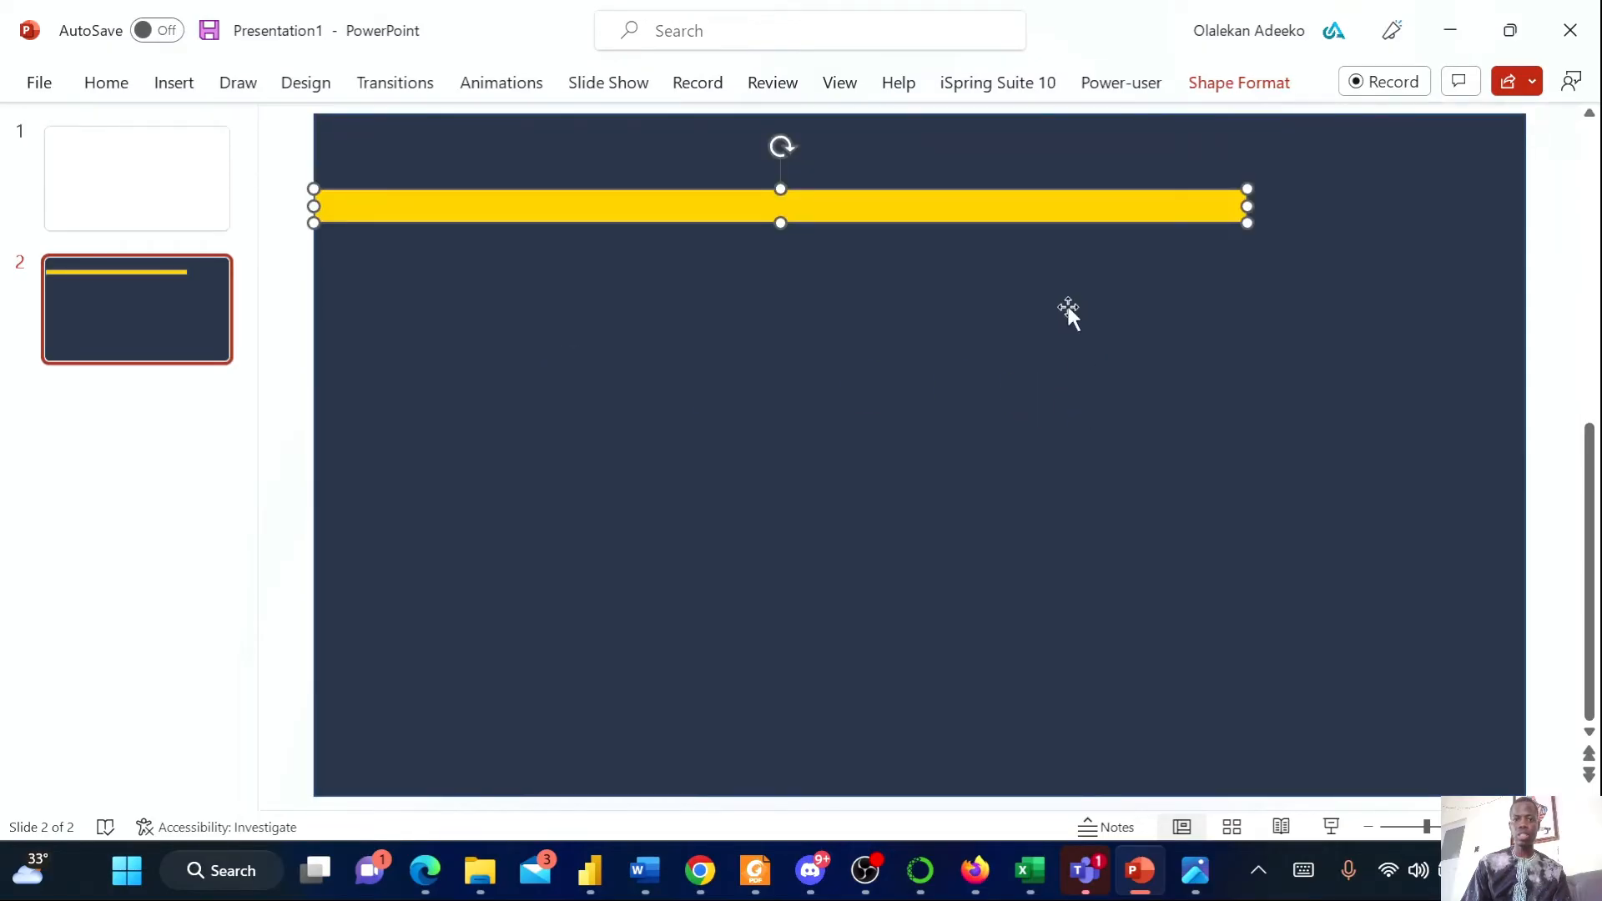
# Open the shapes gallery to insert another shape on slide 2
pyautogui.click(158, 81)
pyautogui.click(472, 167)
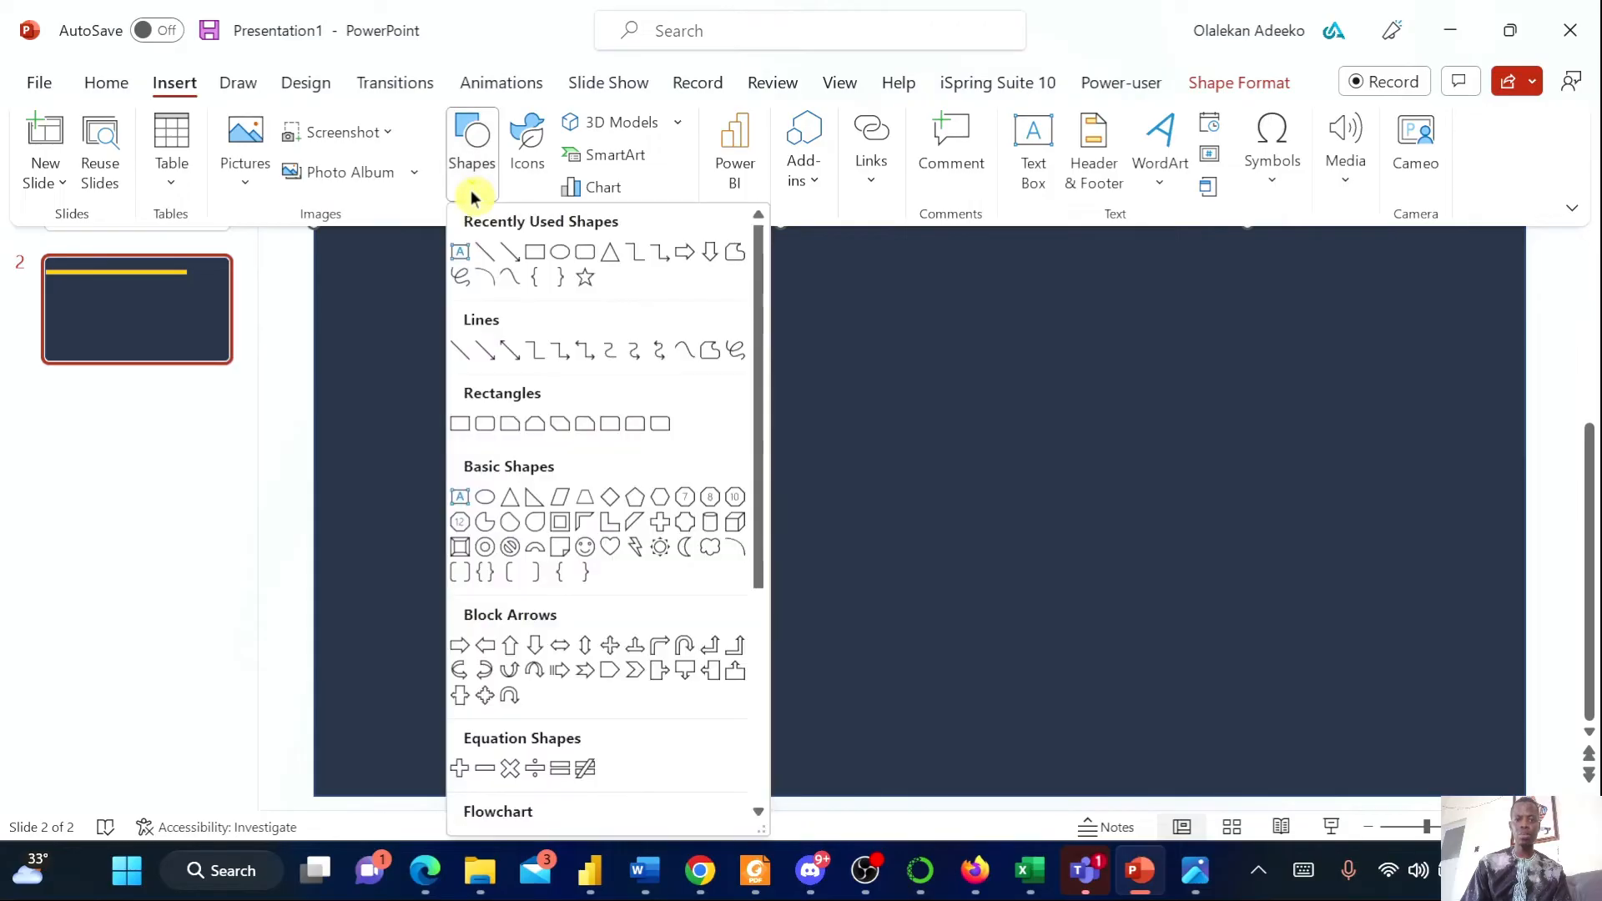
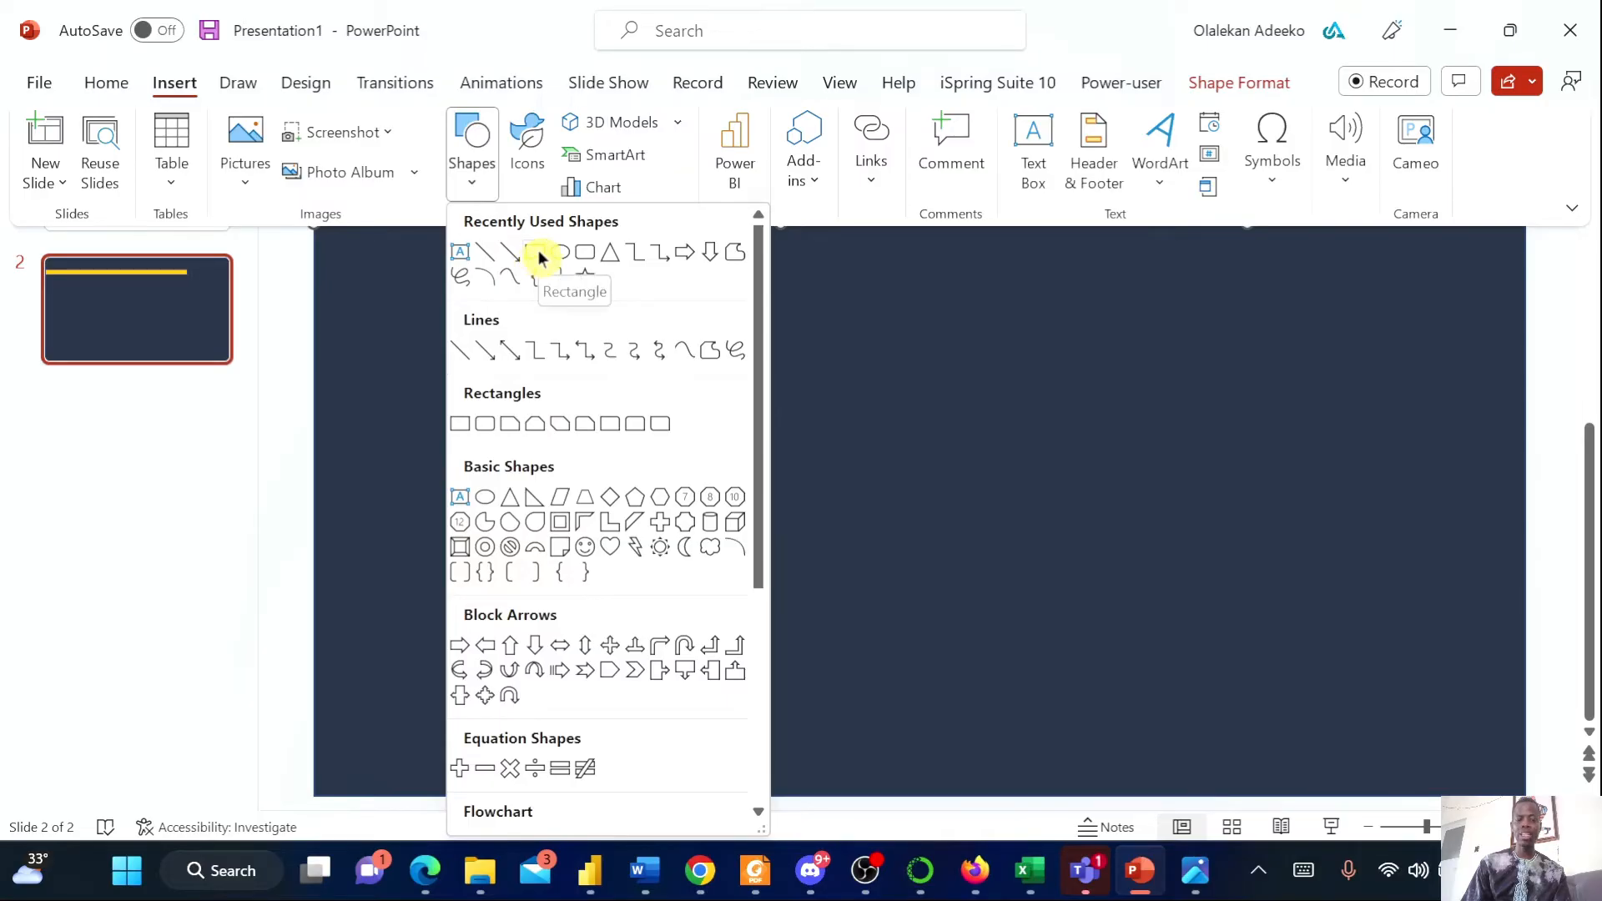
# Draw a slanted parallelogram at the right end of the yellow bar, stretching it up to the slide's top edge
pyautogui.click(557, 499)
pyautogui.moveTo(1333, 129); pyautogui.dragTo(1247, 225)
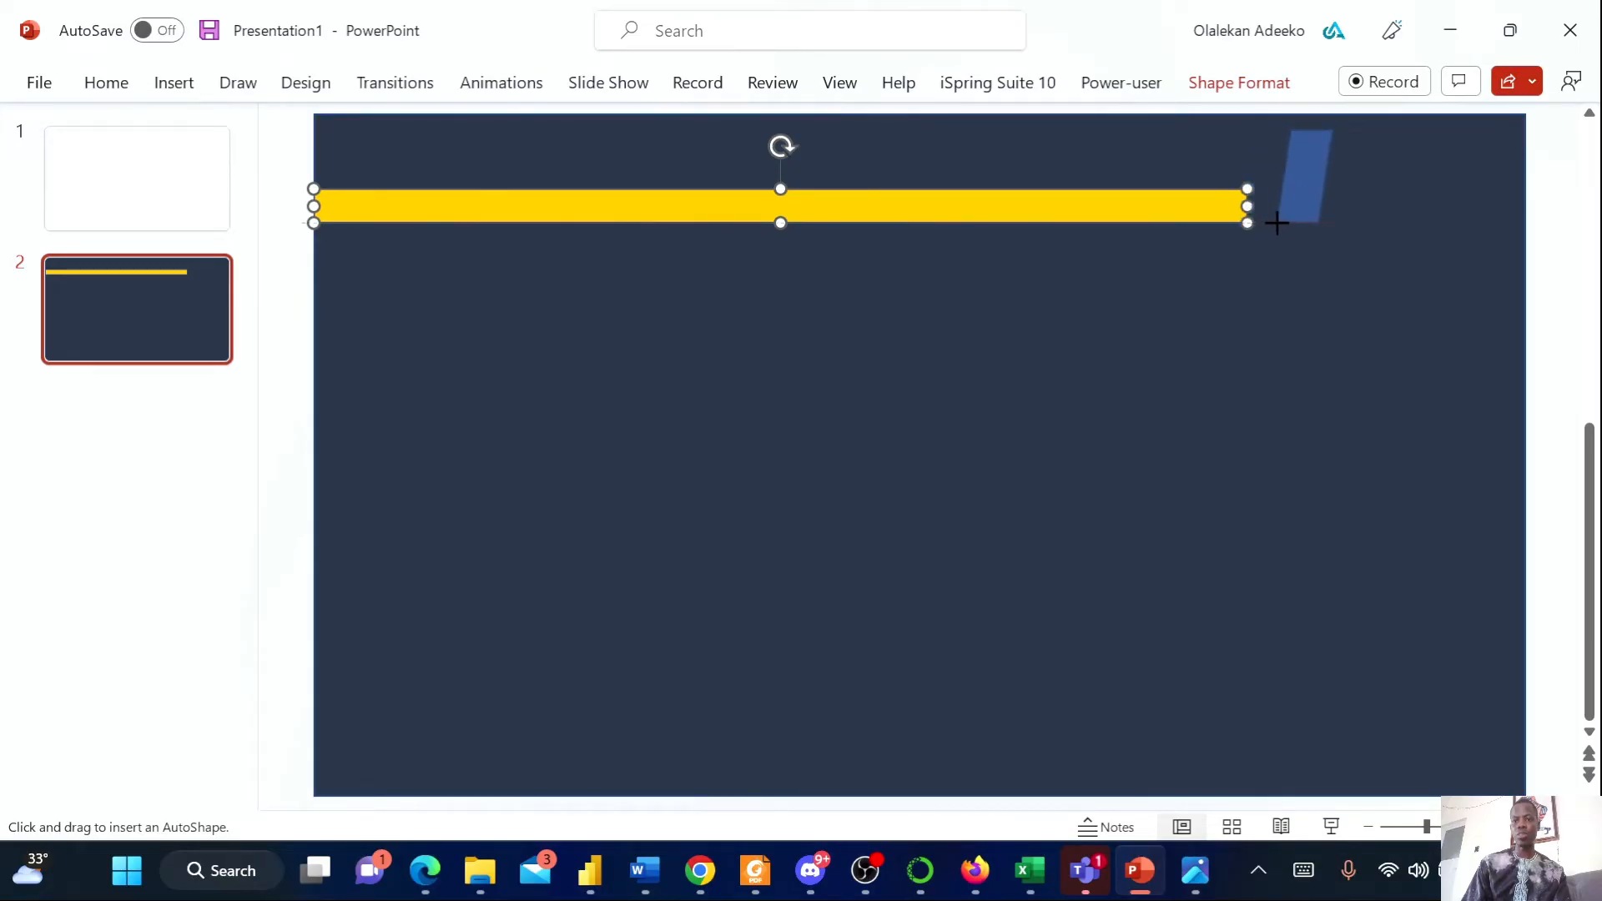
pyautogui.moveTo(1277, 223); pyautogui.dragTo(1268, 186)
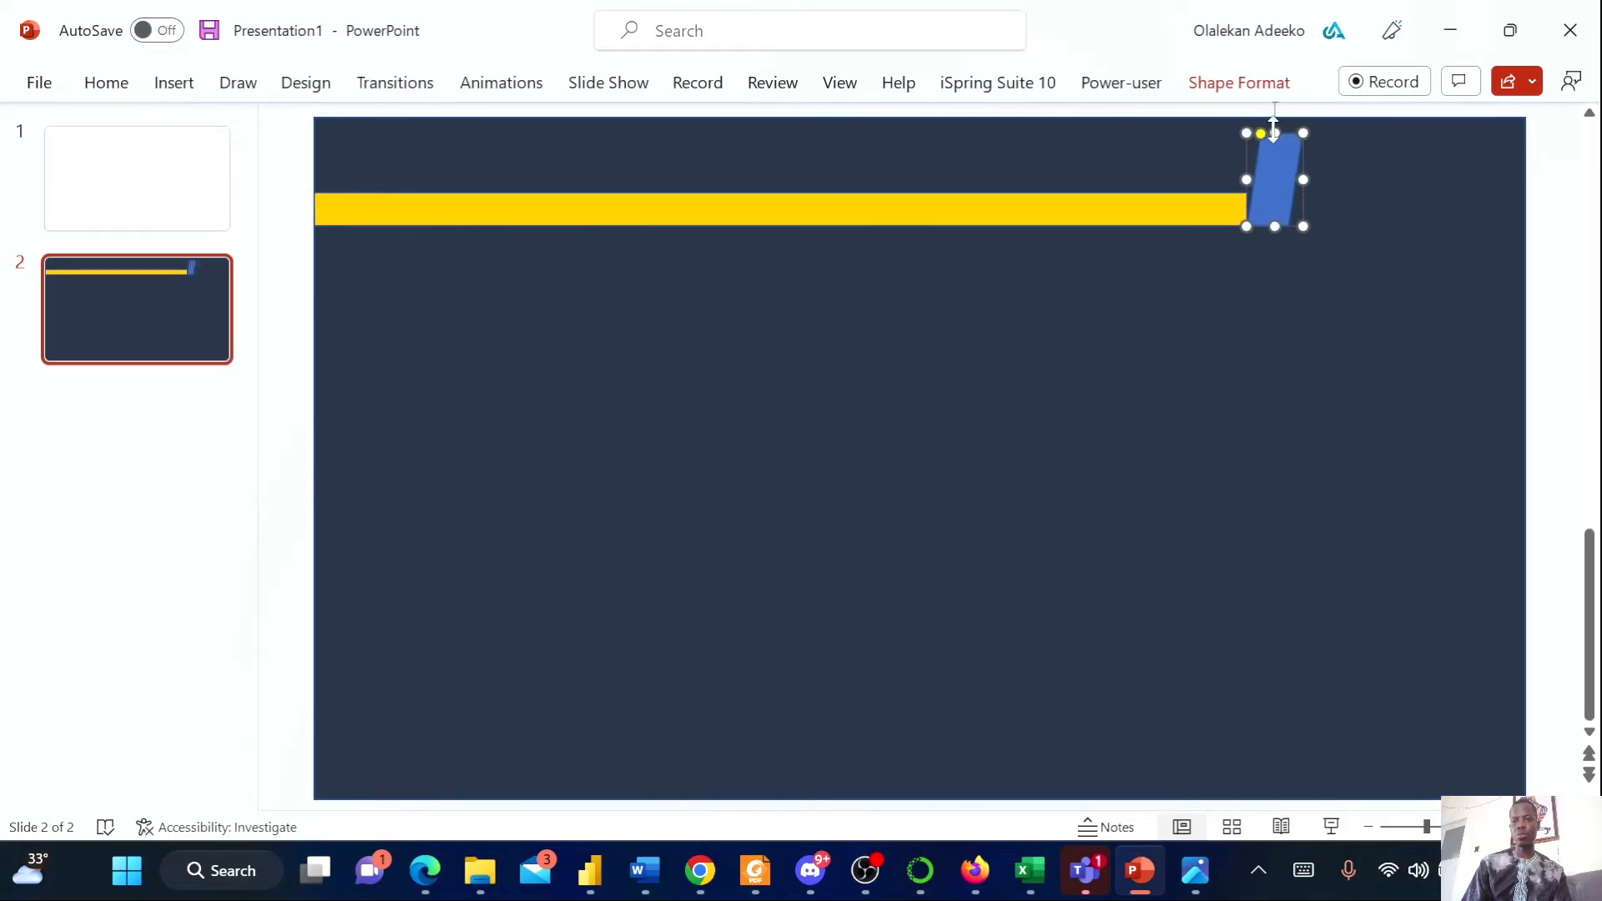
pyautogui.moveTo(1273, 132); pyautogui.dragTo(1275, 122)
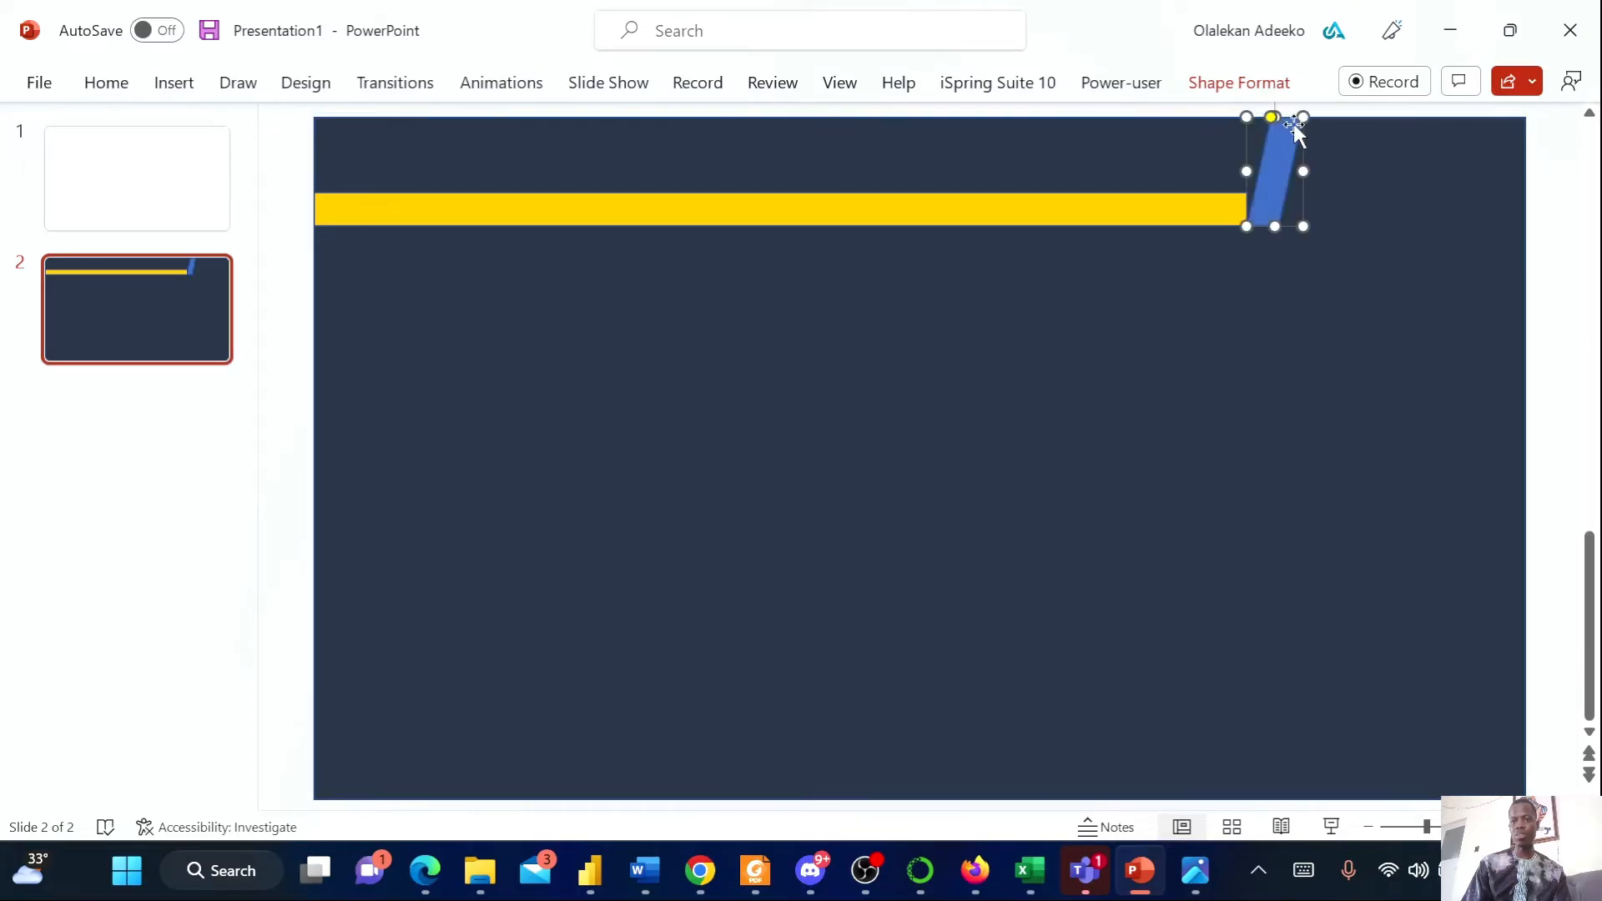
# Extend the yellow bar slightly to the right so it meets the parallelogram
pyautogui.click(1364, 185)
pyautogui.click(1305, 148)
pyautogui.click(1240, 297)
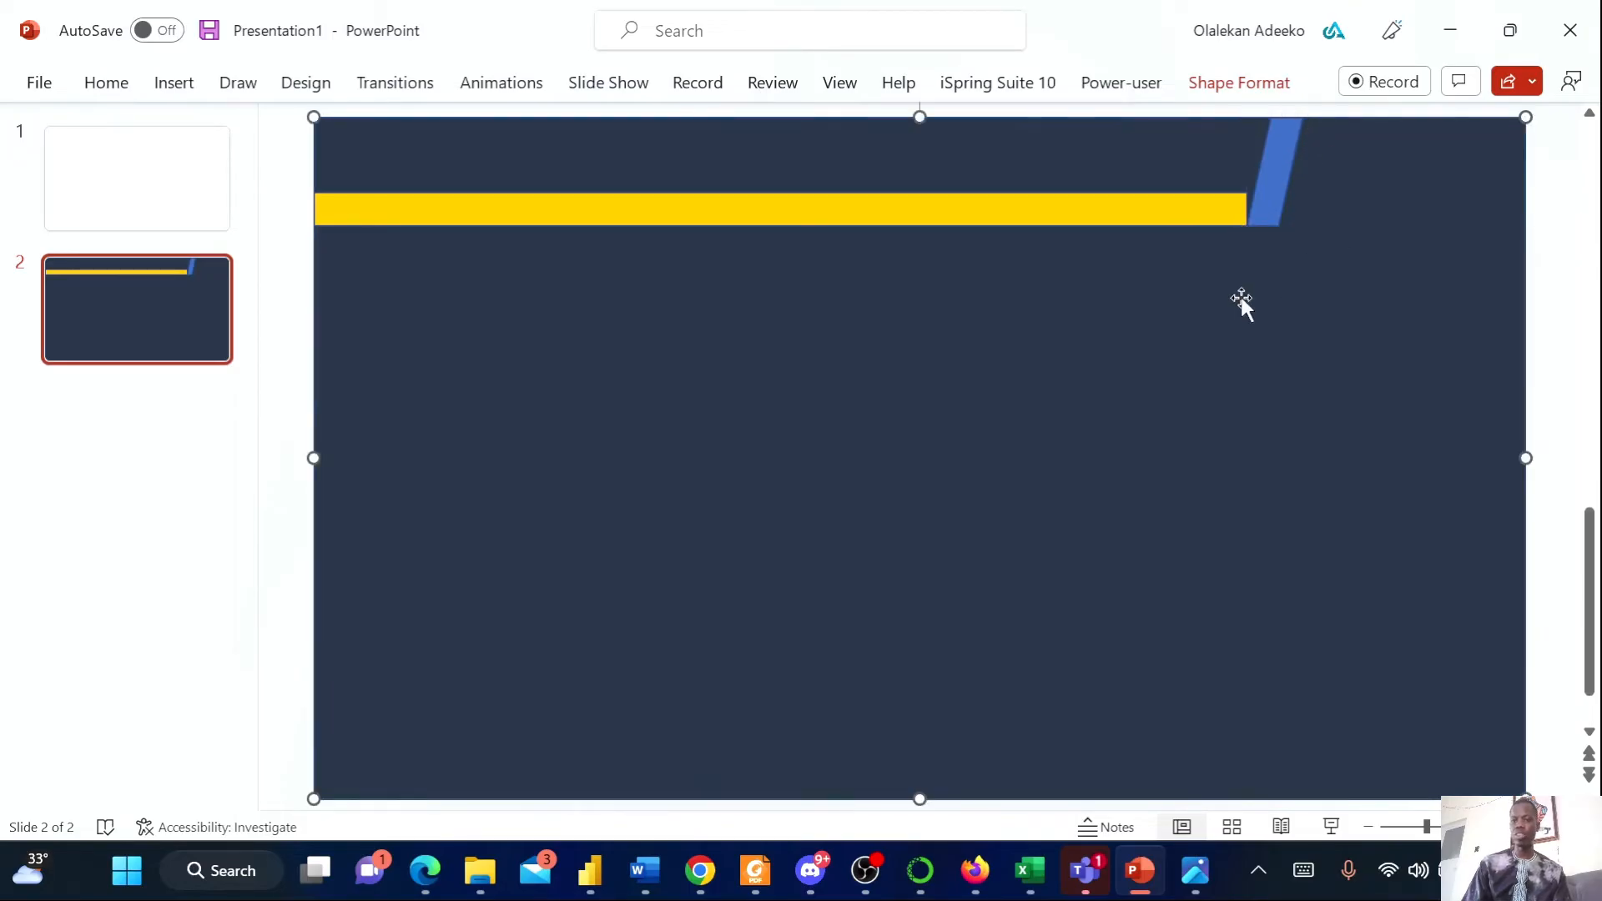
pyautogui.click(1275, 206)
pyautogui.click(1185, 204)
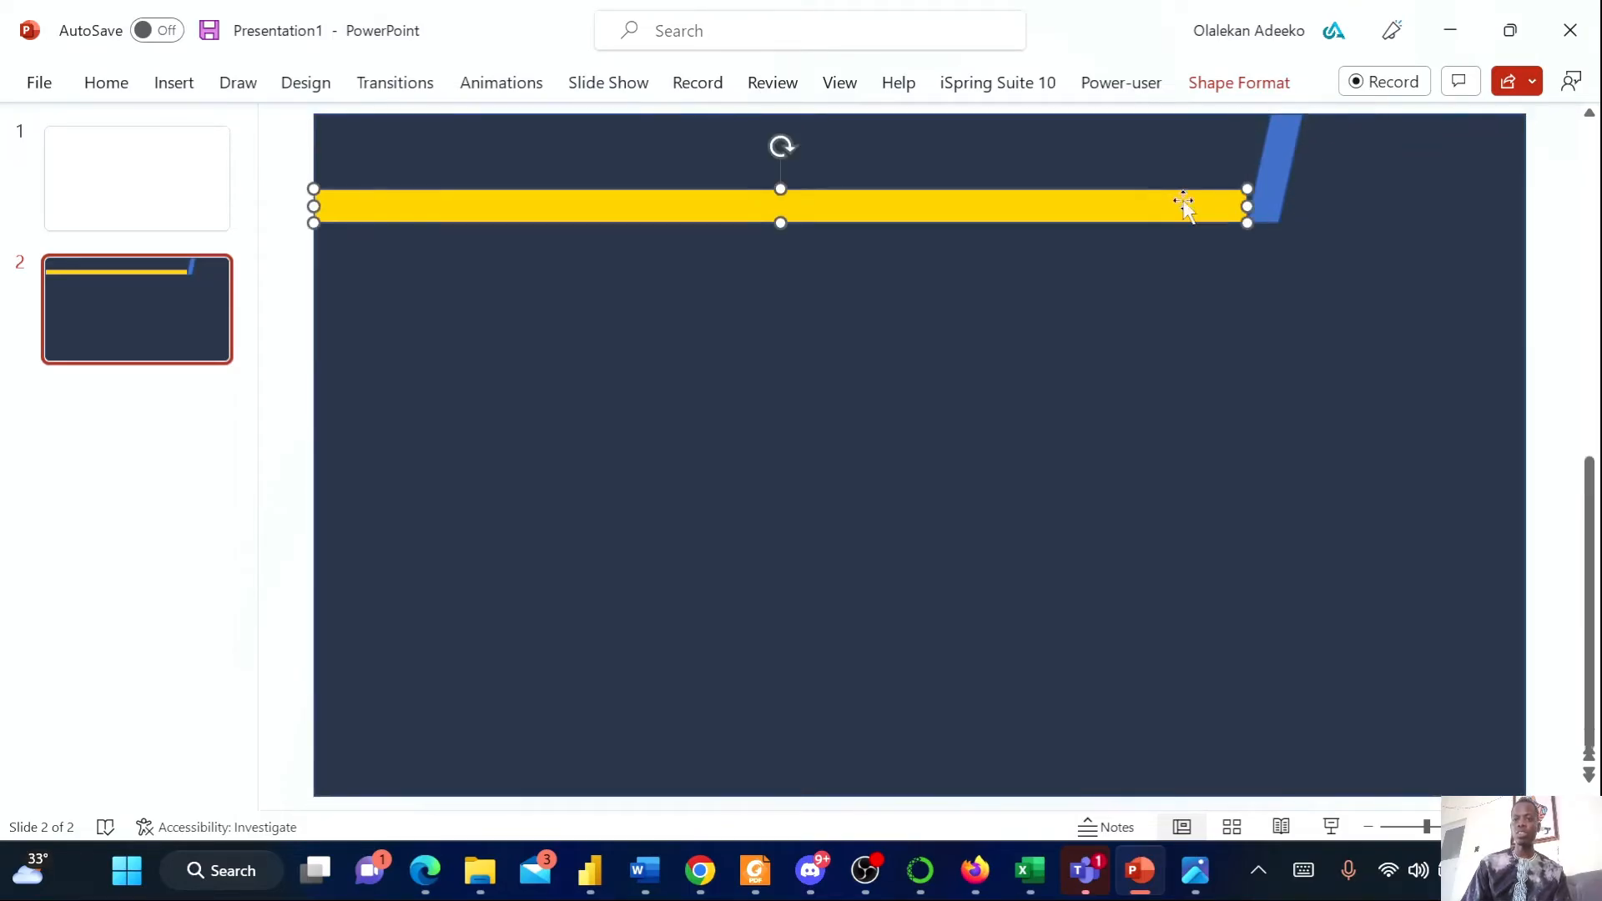
pyautogui.moveTo(1243, 204); pyautogui.dragTo(1256, 204)
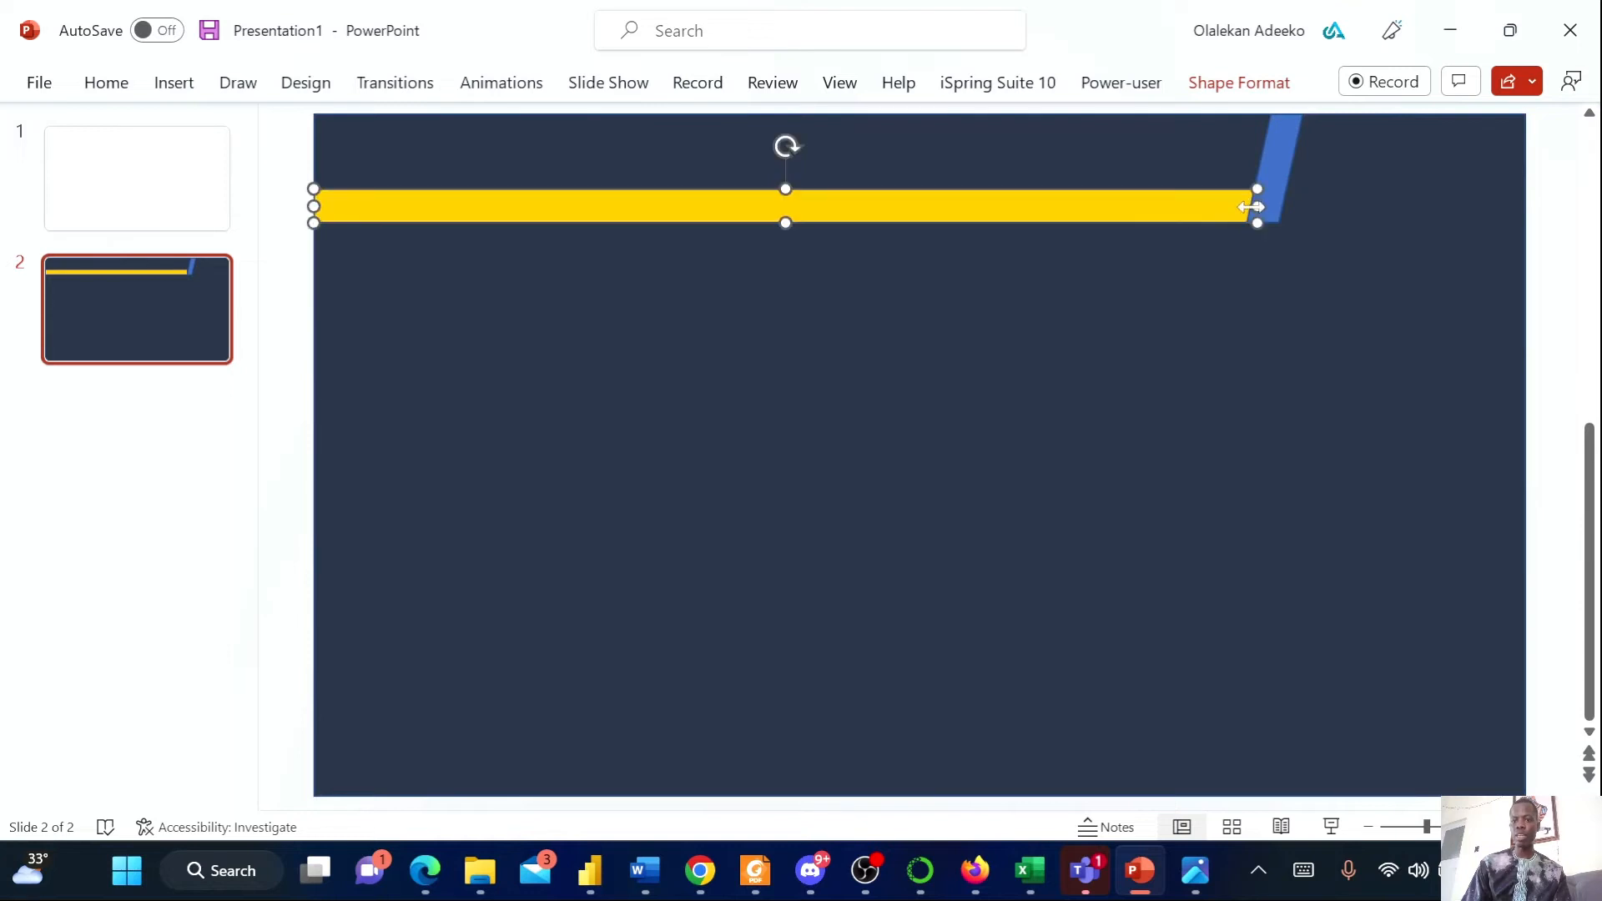
pyautogui.click(1268, 202)
pyautogui.click(1268, 202)
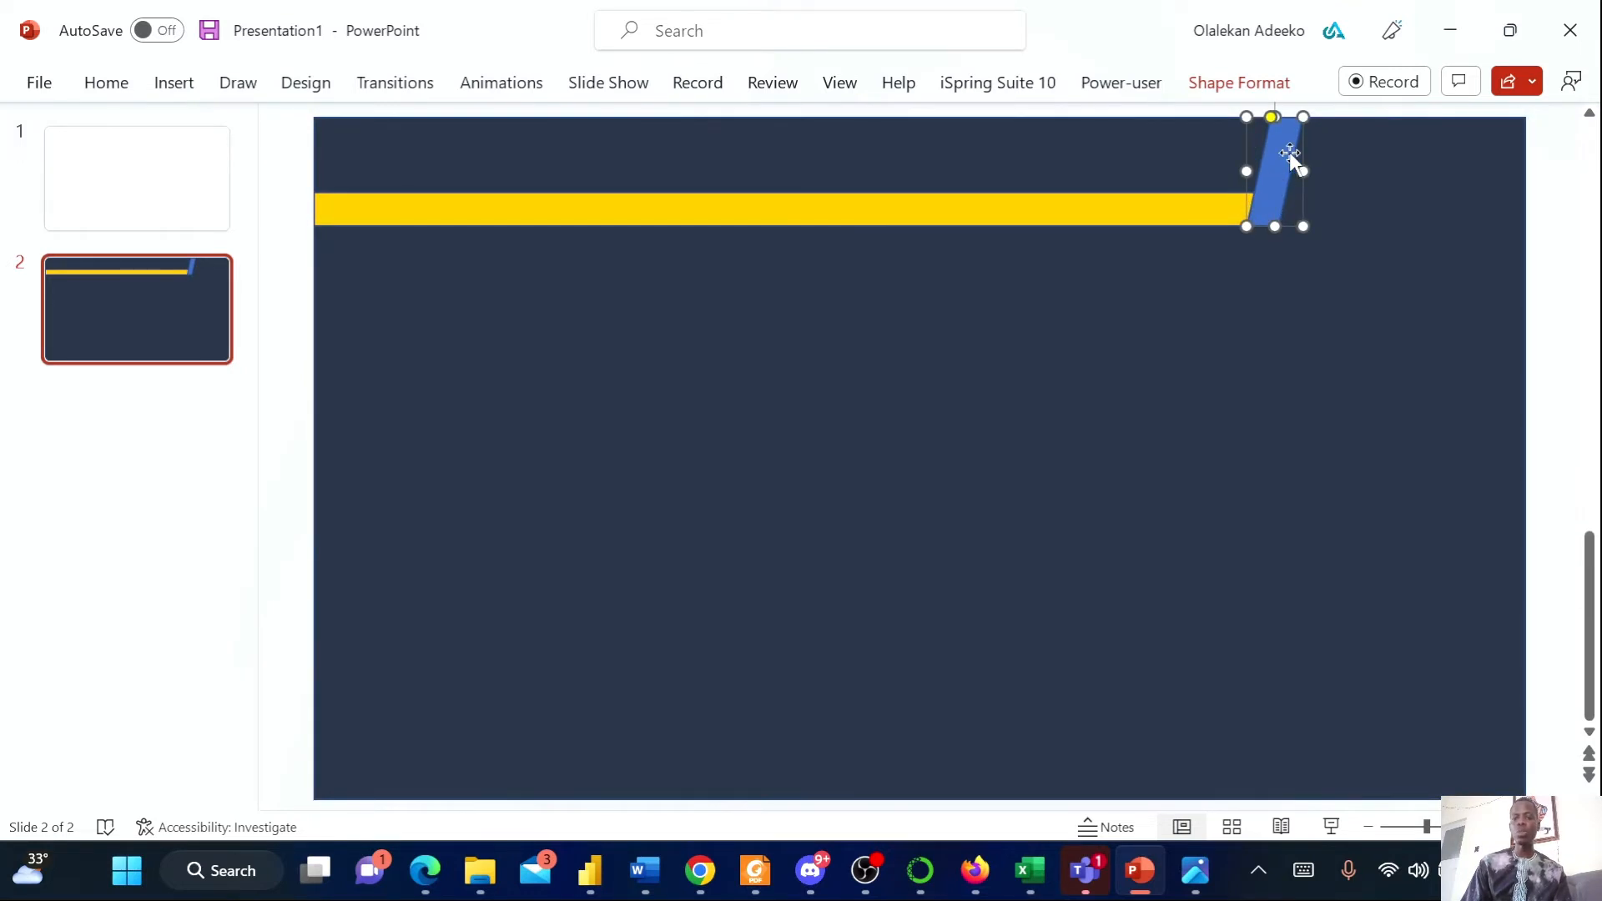
pyautogui.click(1064, 209)
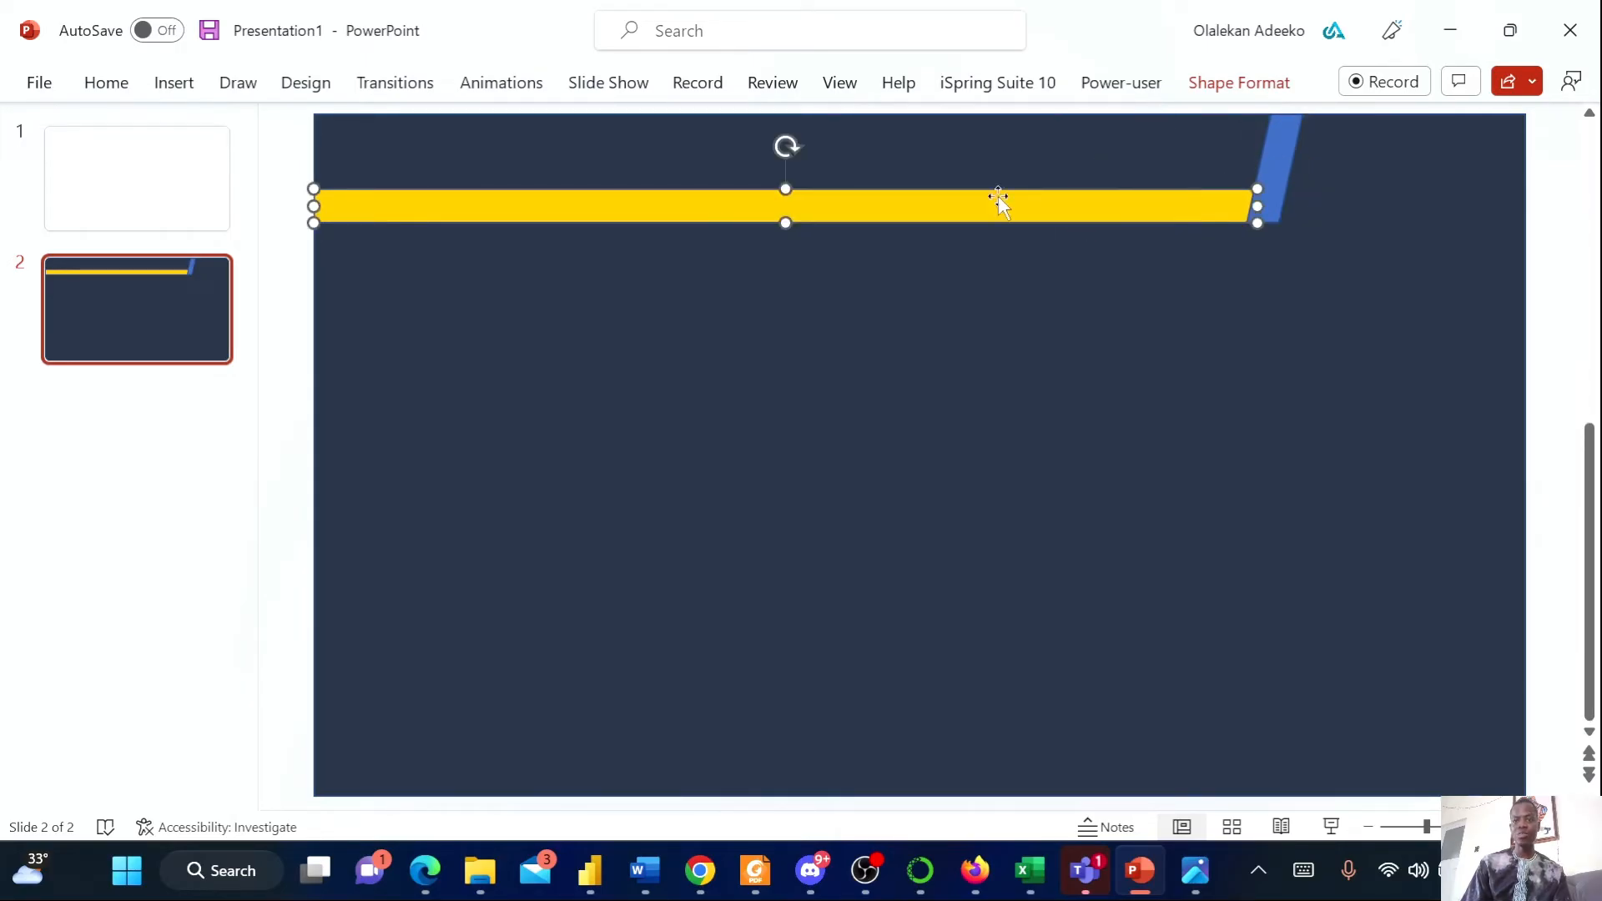
# Compare the size values of the yellow bar and the parallelogram
pyautogui.click(1228, 83)
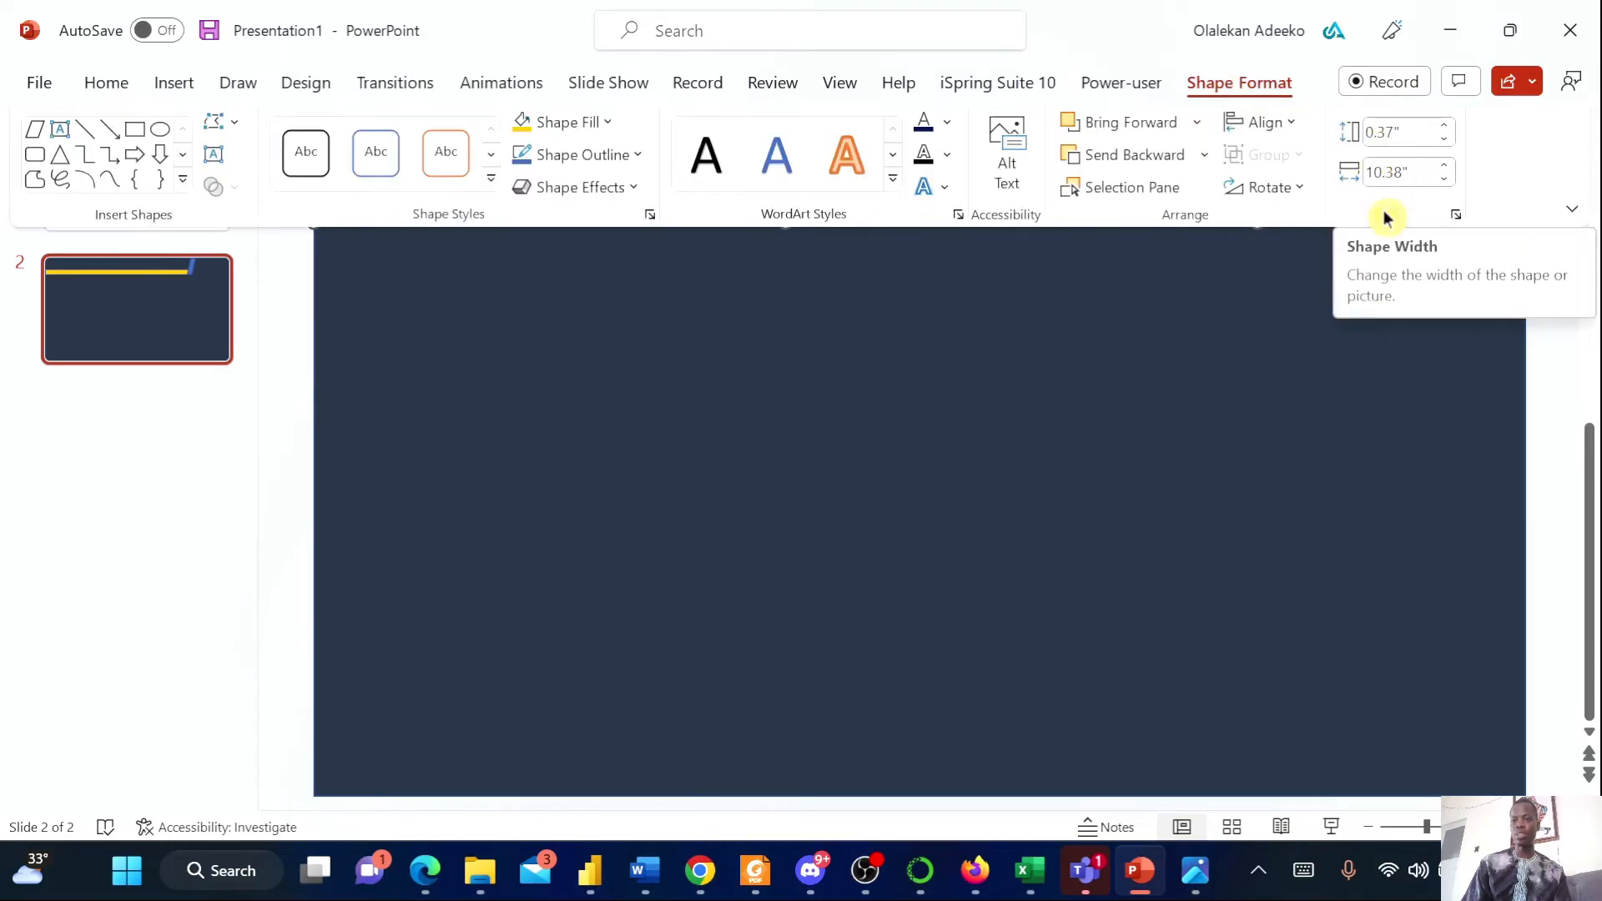
pyautogui.click(1280, 197)
pyautogui.click(1269, 172)
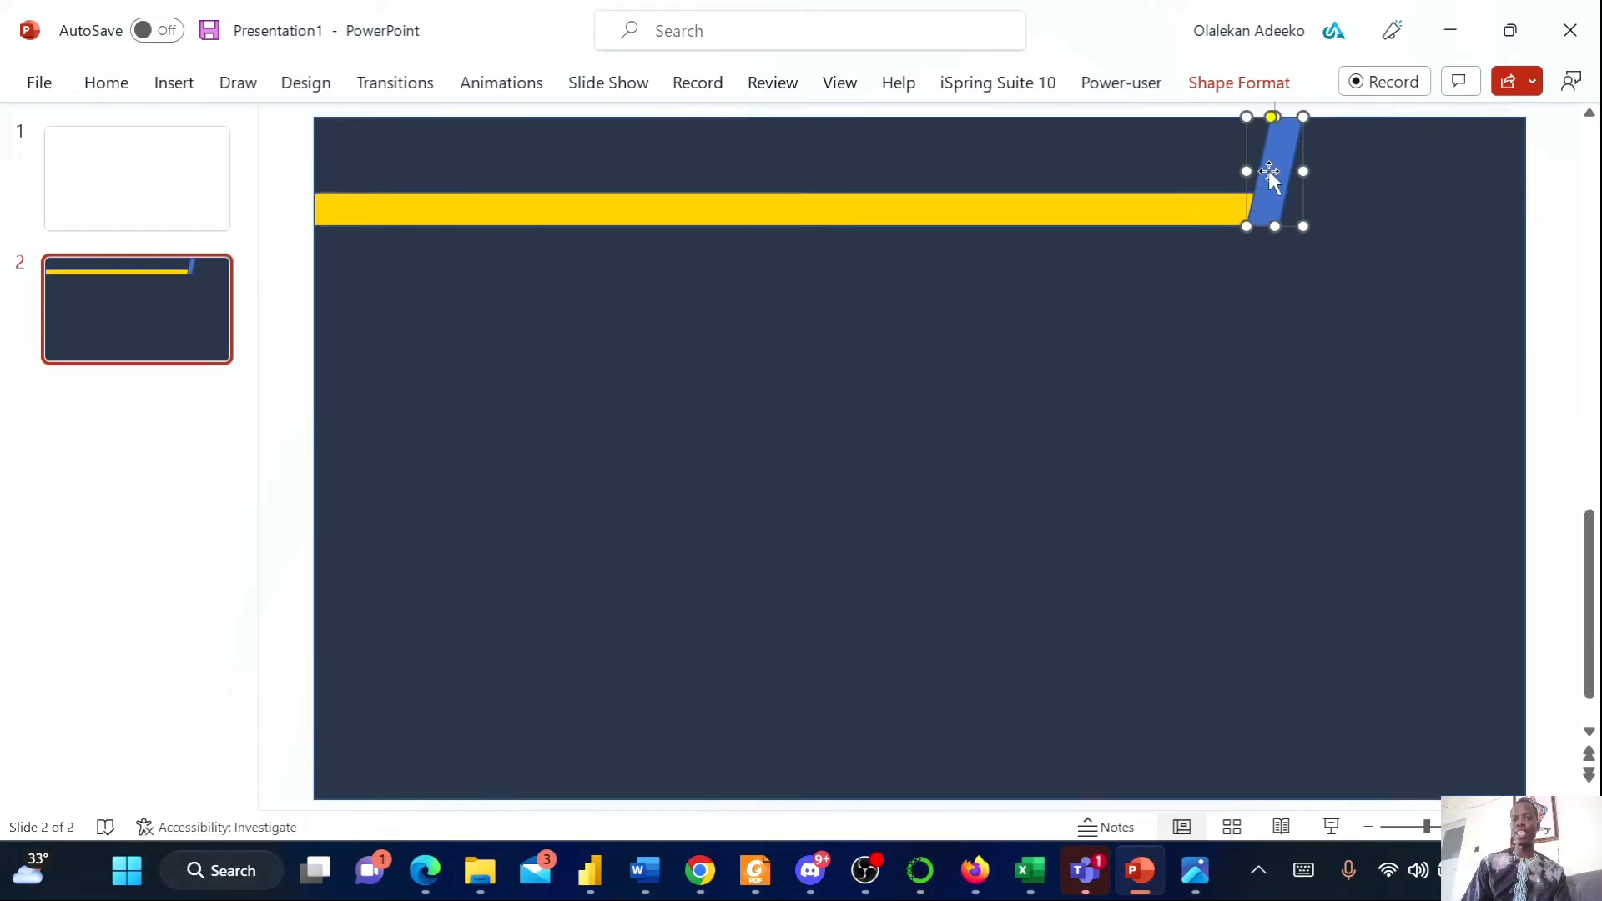
pyautogui.click(1253, 92)
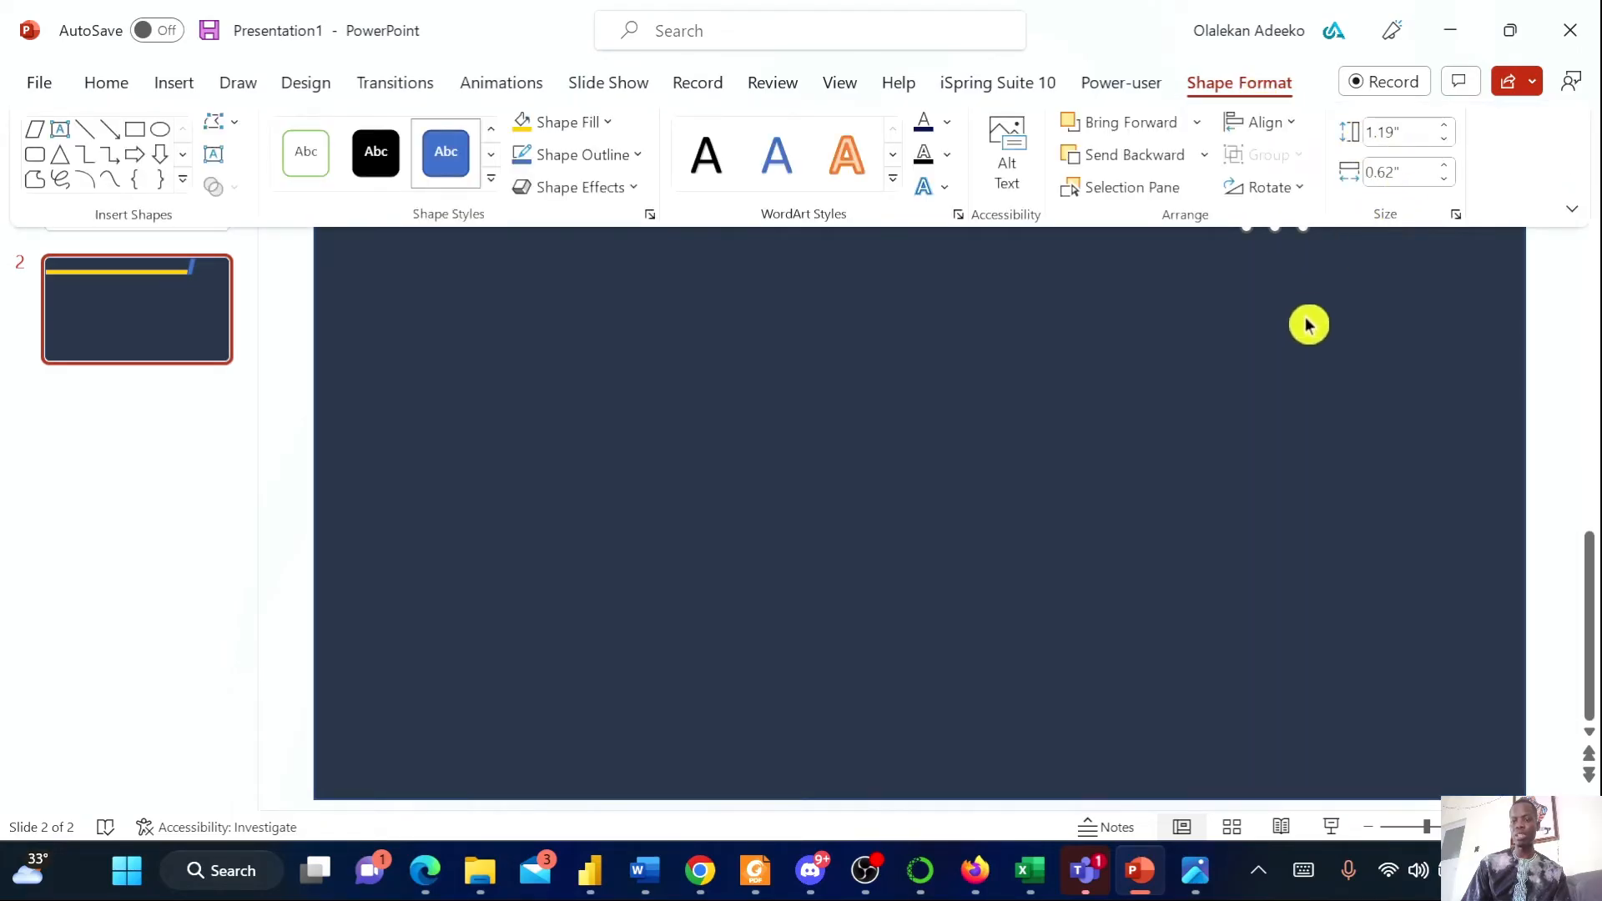
pyautogui.click(1308, 325)
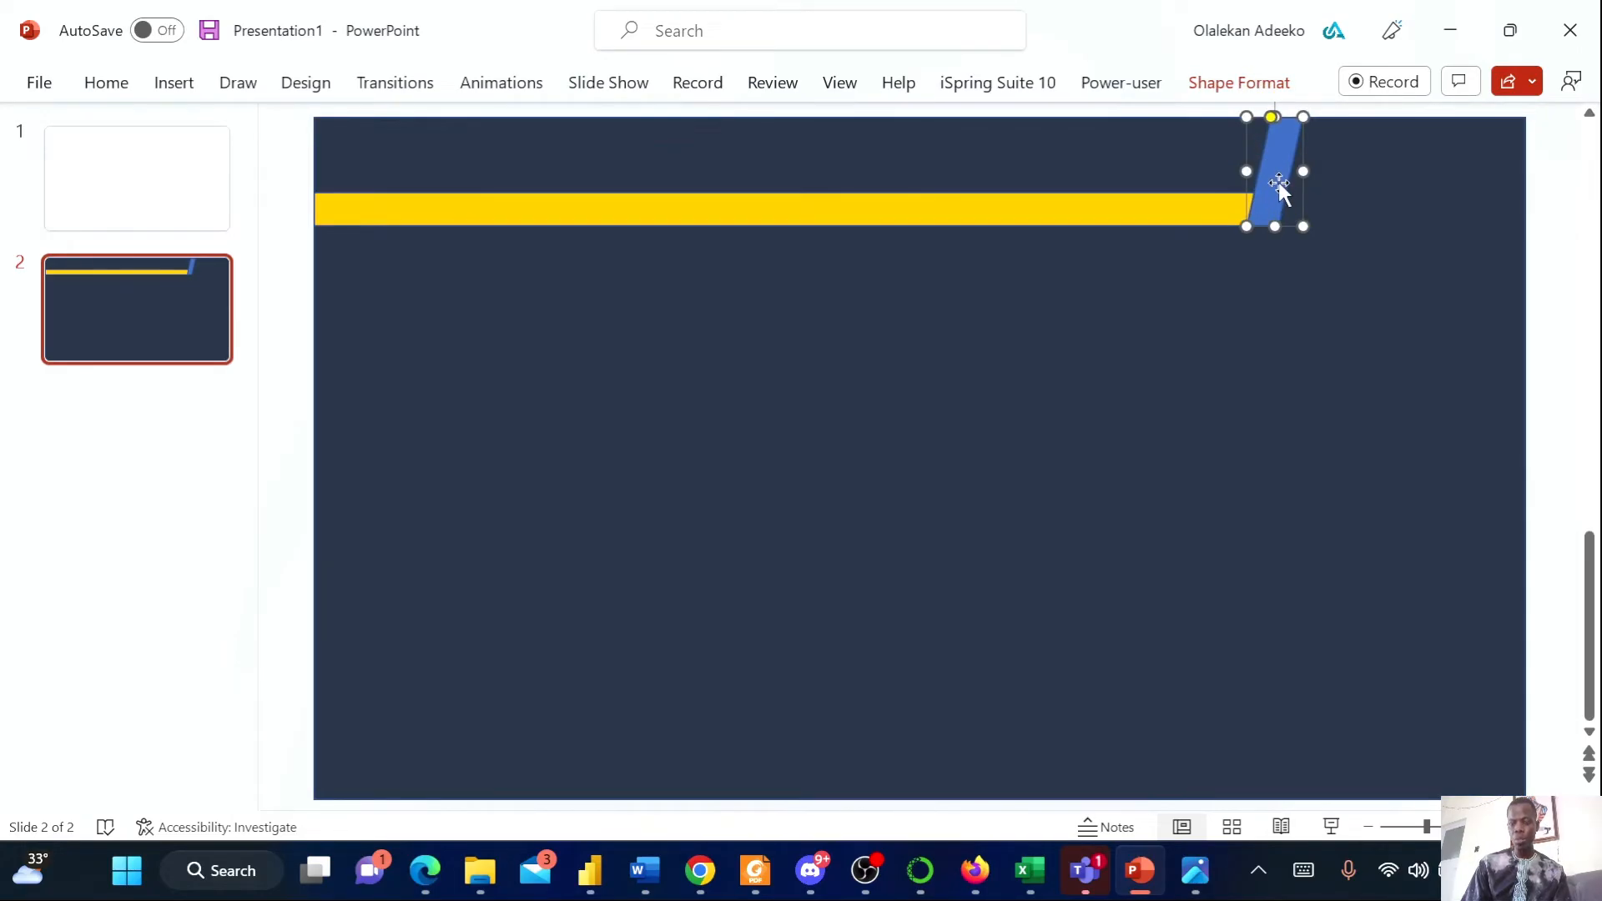
pyautogui.click(1201, 208)
pyautogui.click(1243, 88)
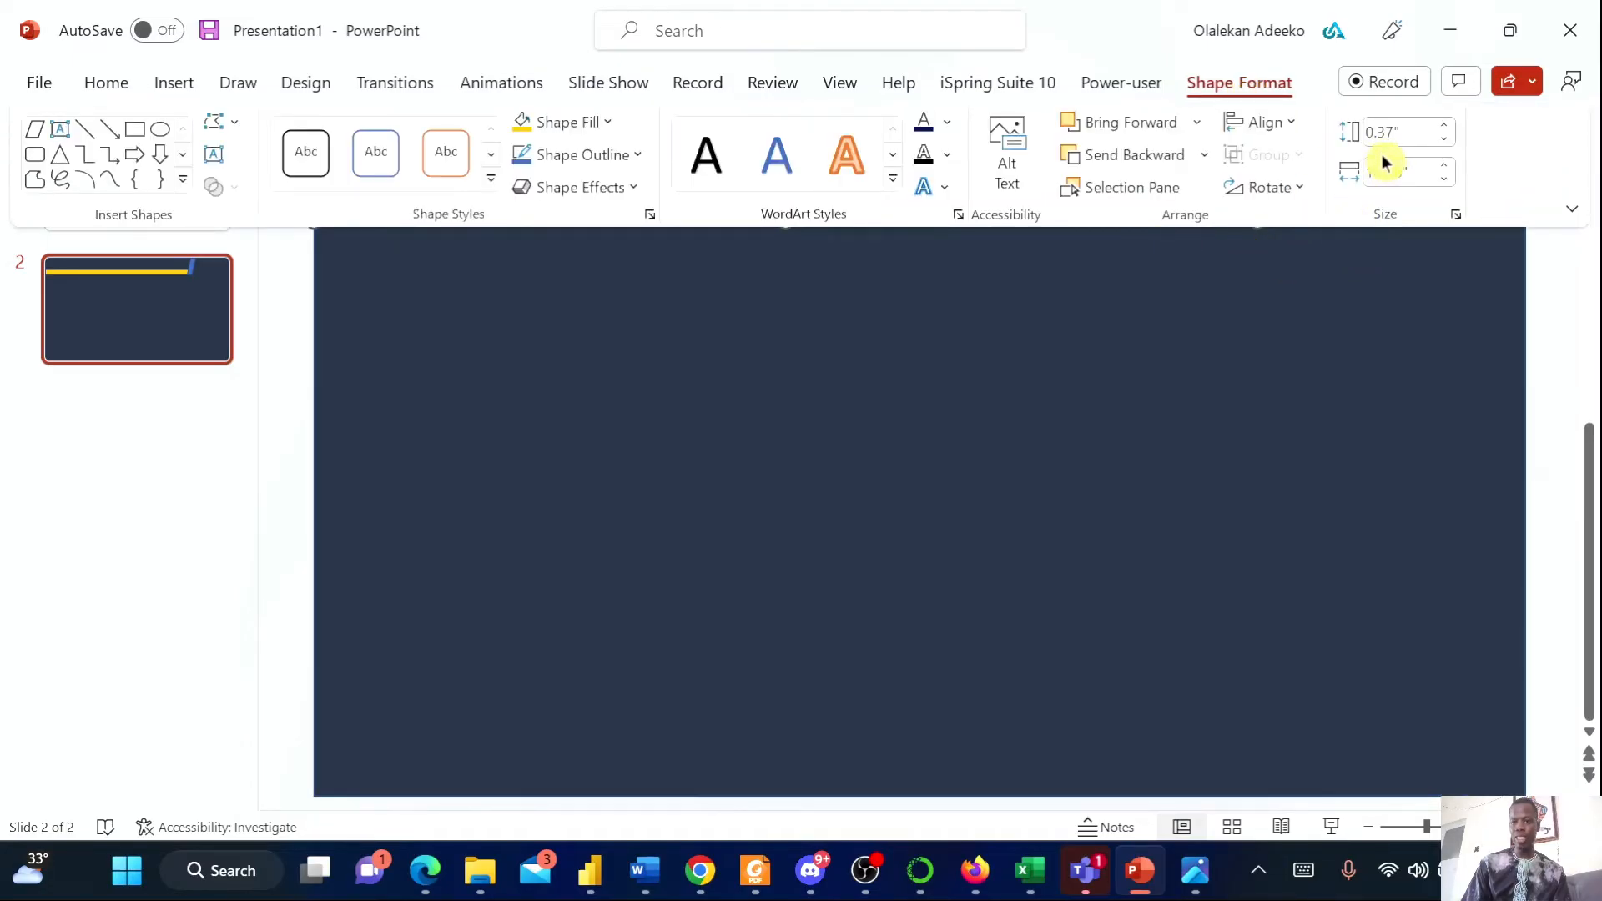
pyautogui.click(1310, 304)
pyautogui.click(1278, 172)
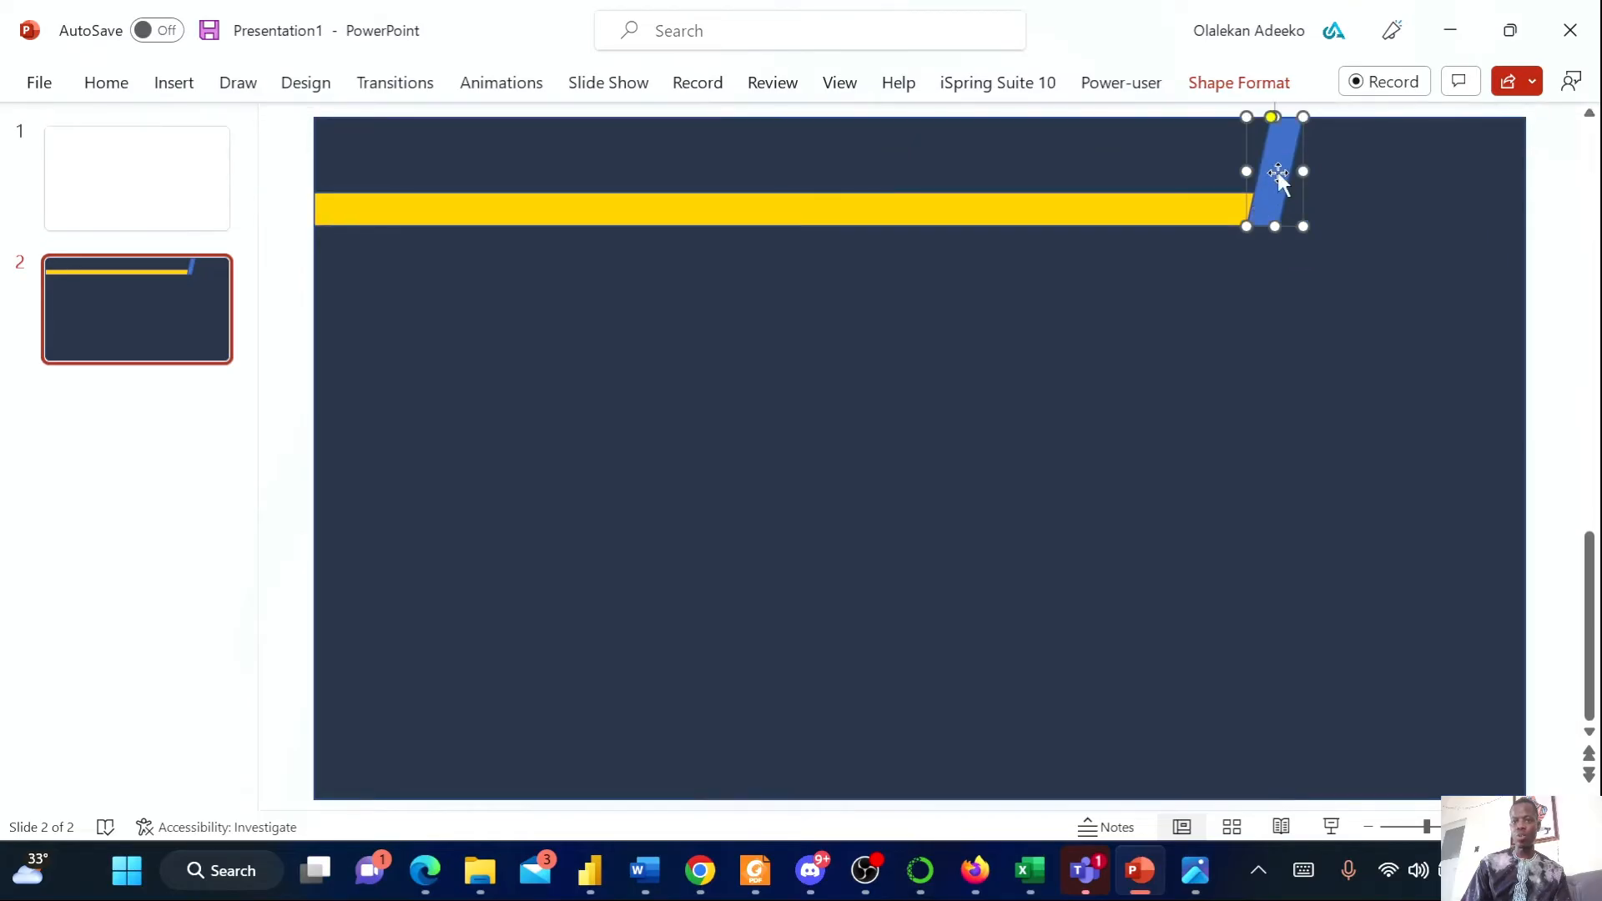
pyautogui.click(1244, 88)
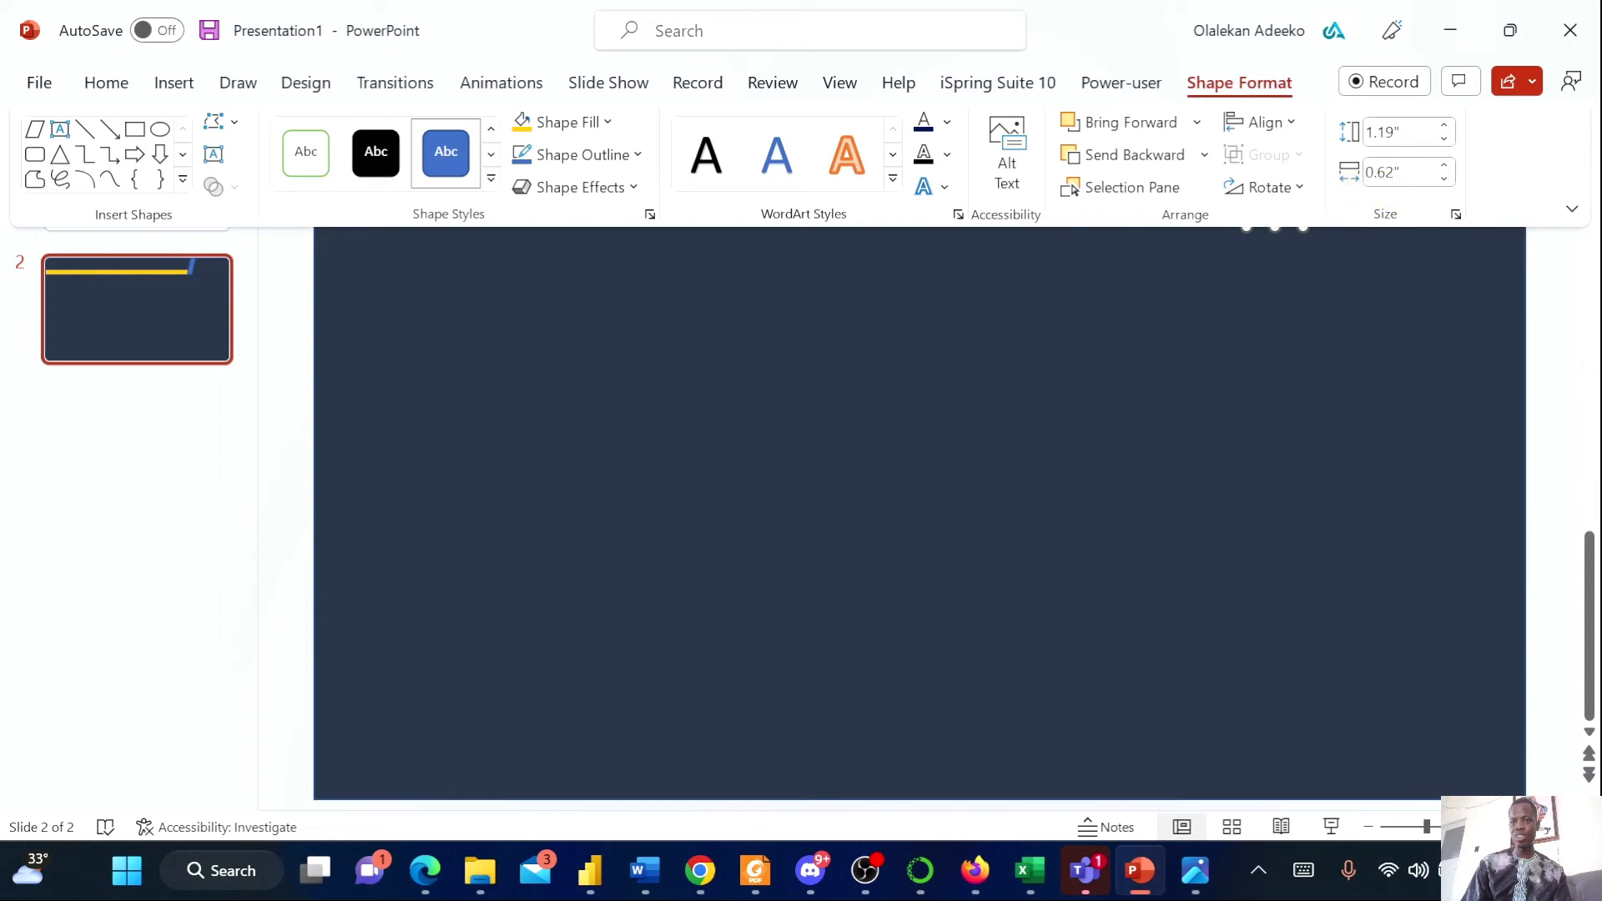
# Set the parallelogram's width to 0.67 in
pyautogui.click(1433, 167)
pyautogui.write('0.')
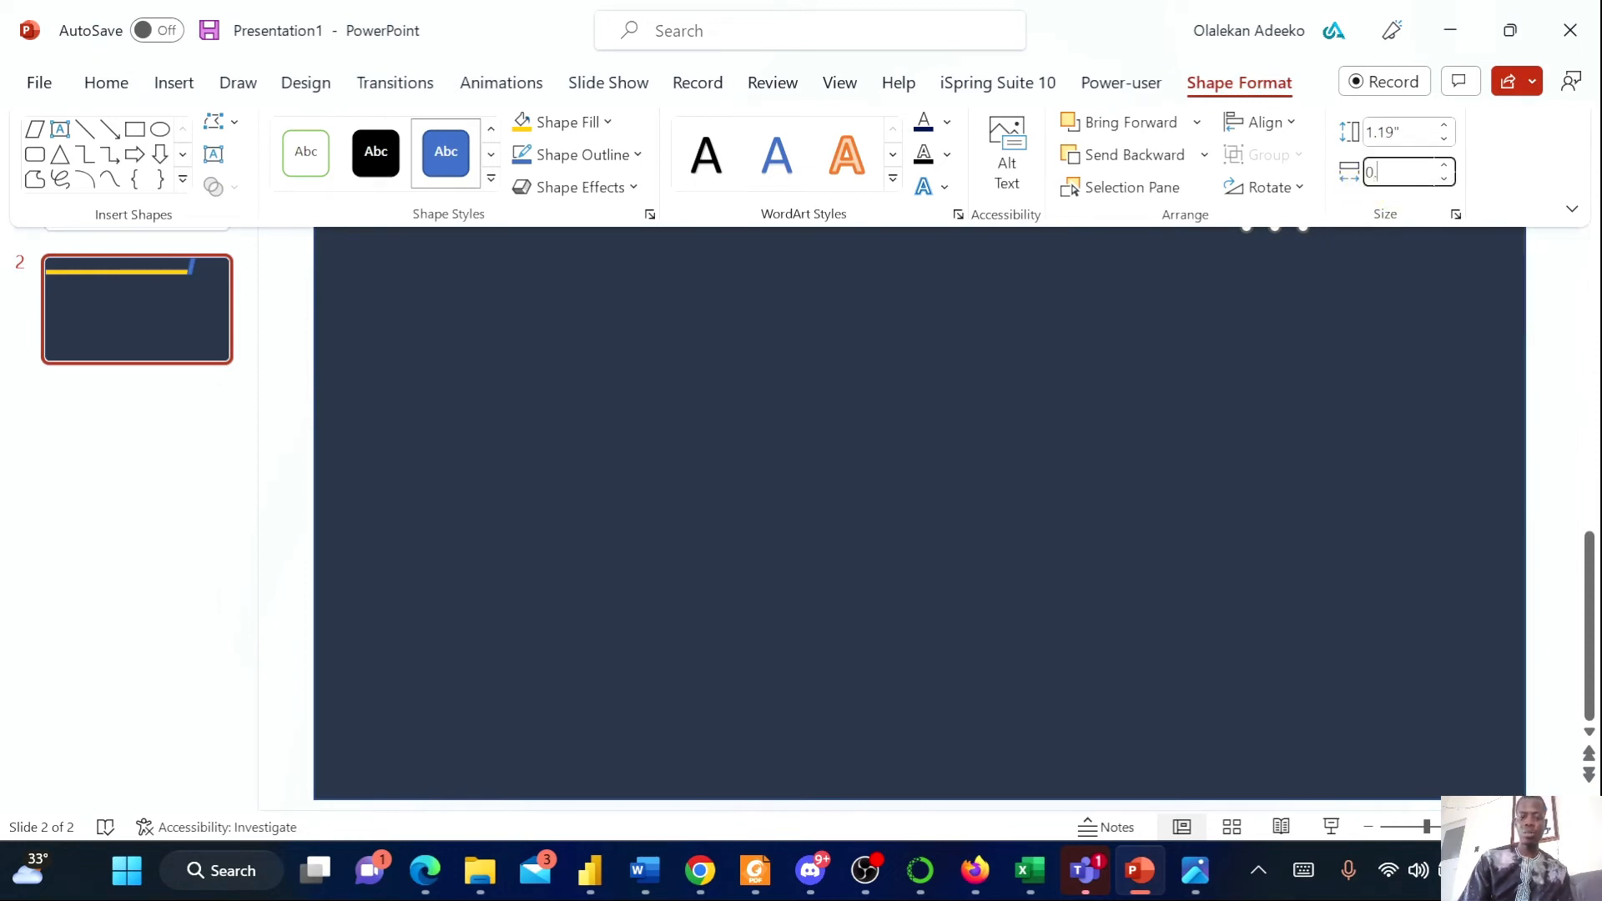
pyautogui.click(1383, 476)
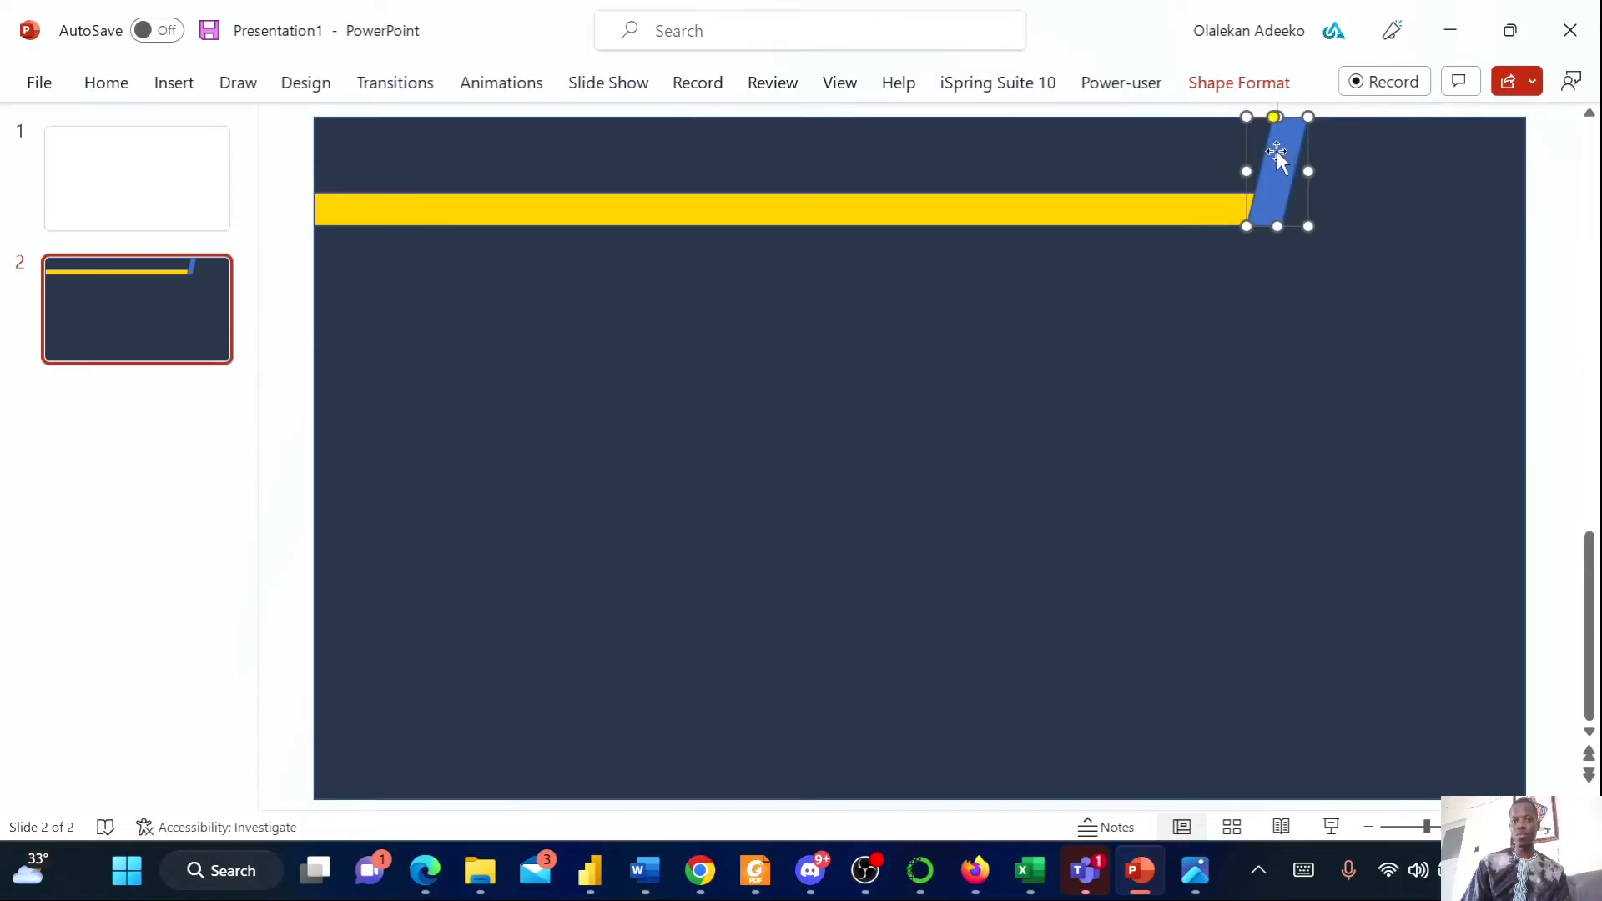
# Fill the parallelogram with the same yellow as the bar
pyautogui.click(1391, 279)
pyautogui.click(1278, 179)
pyautogui.click(1260, 94)
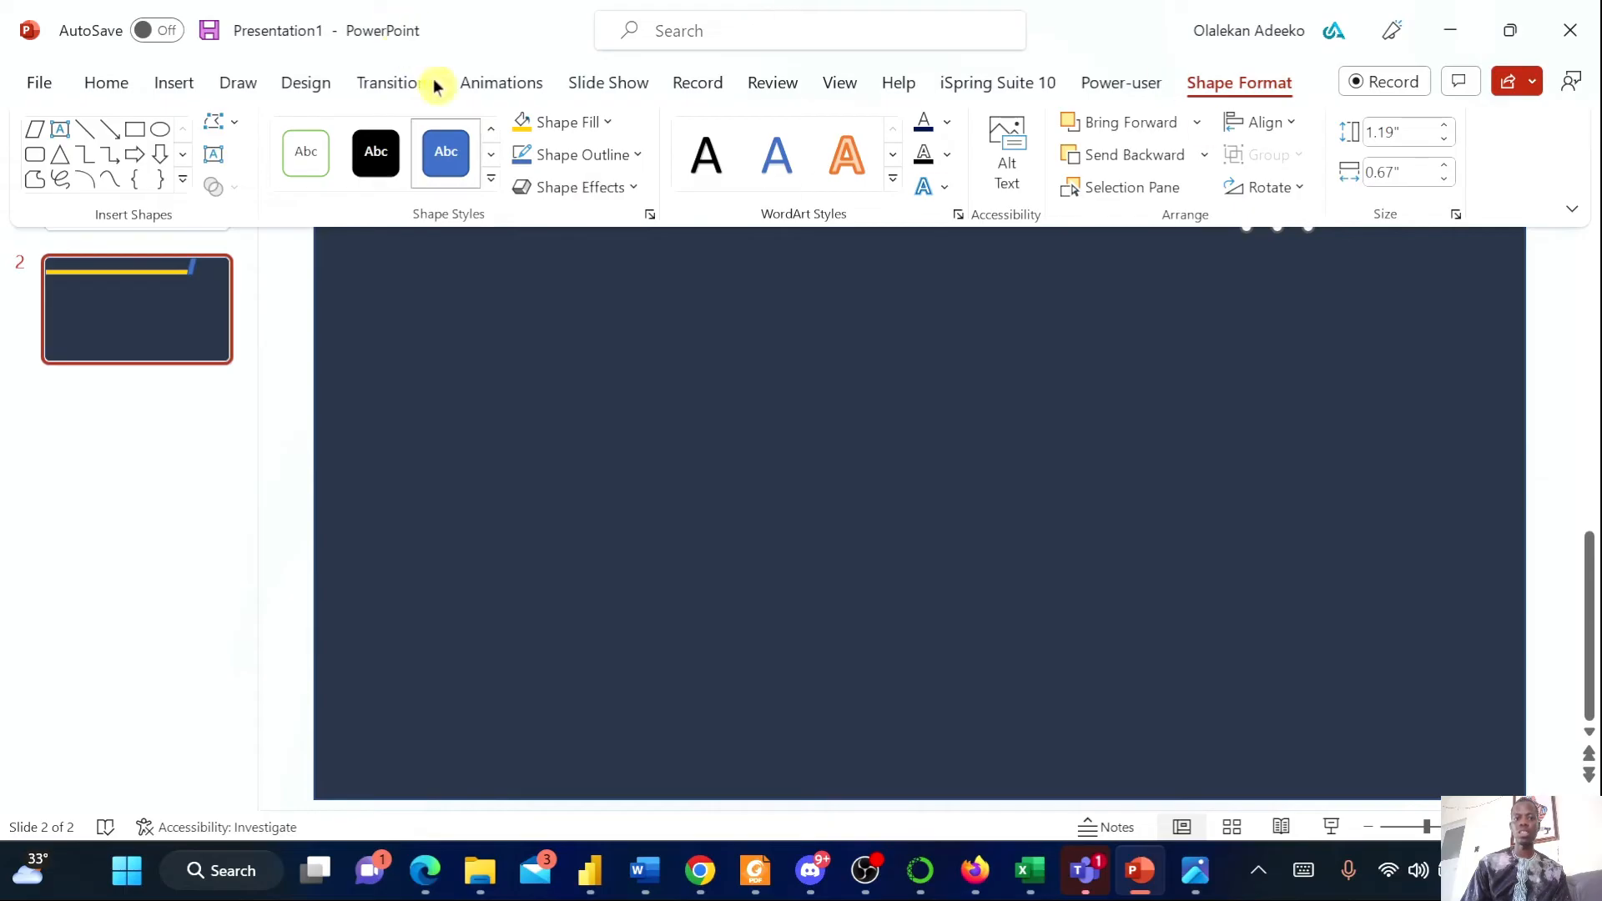
pyautogui.click(537, 138)
pyautogui.click(883, 490)
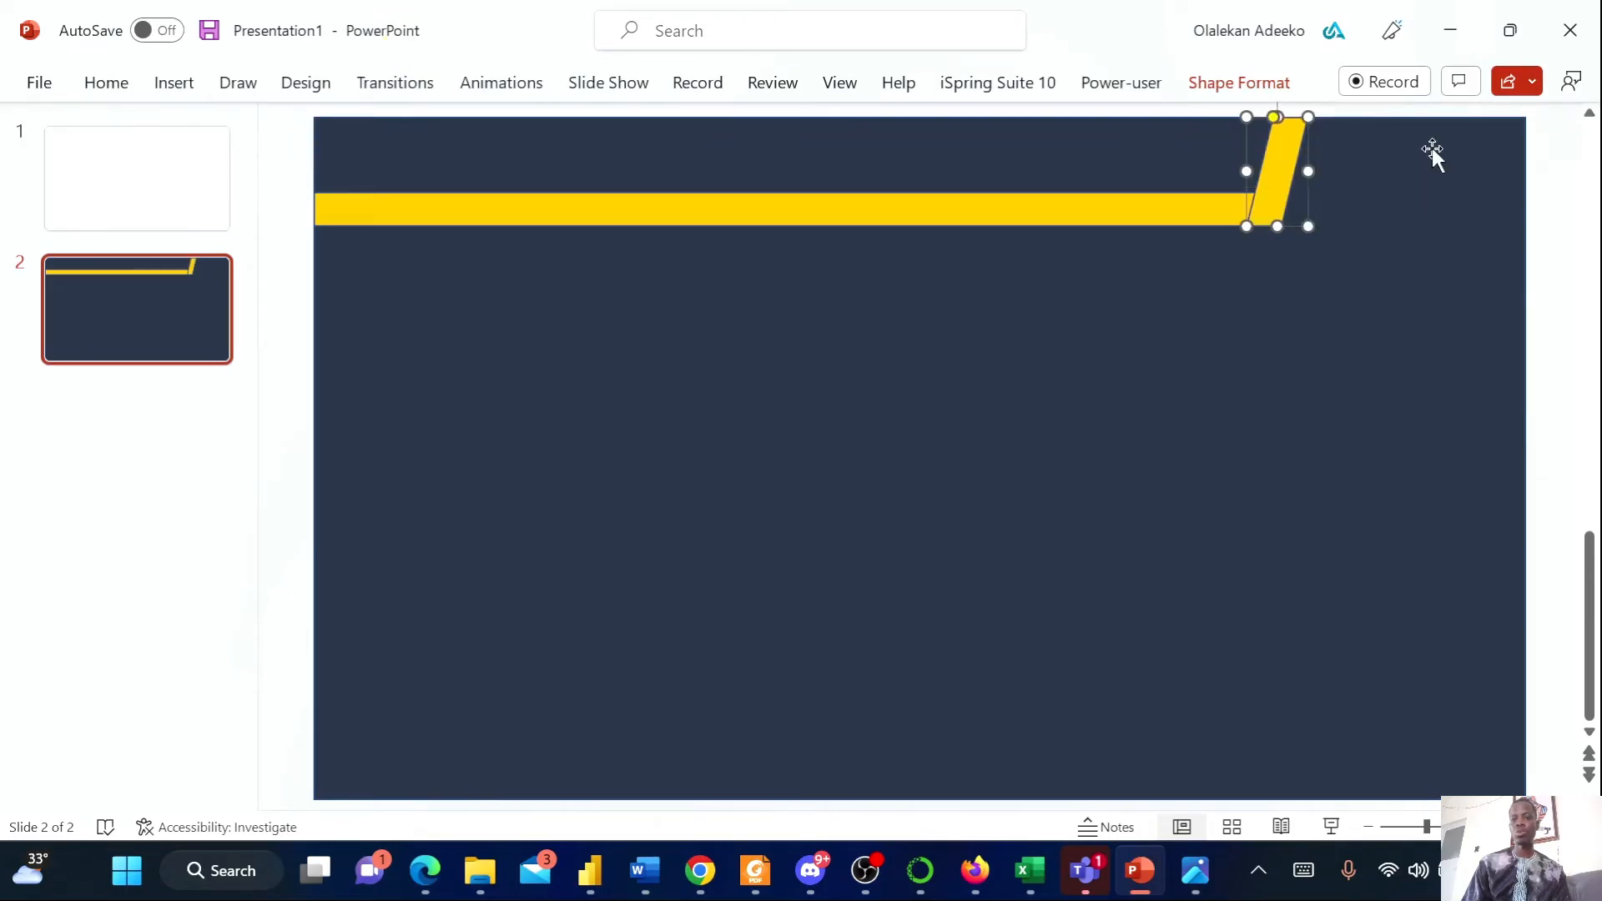
pyautogui.click(1388, 248)
# Review the Superstore.png reference report before returning to the slide
pyautogui.click(1196, 872)
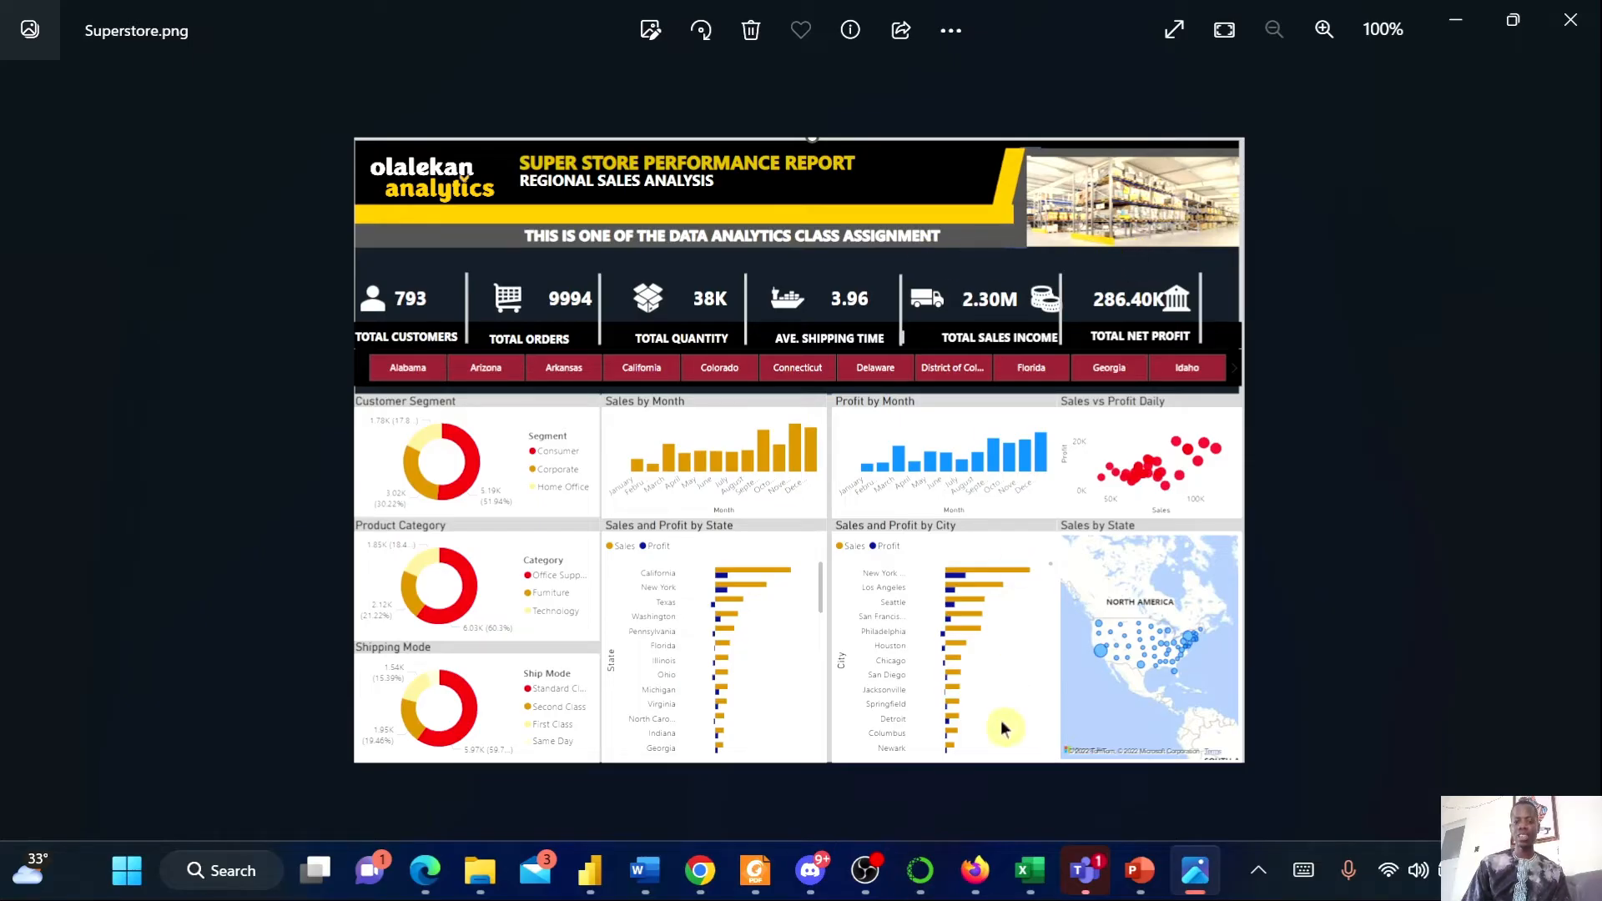
pyautogui.click(1138, 889)
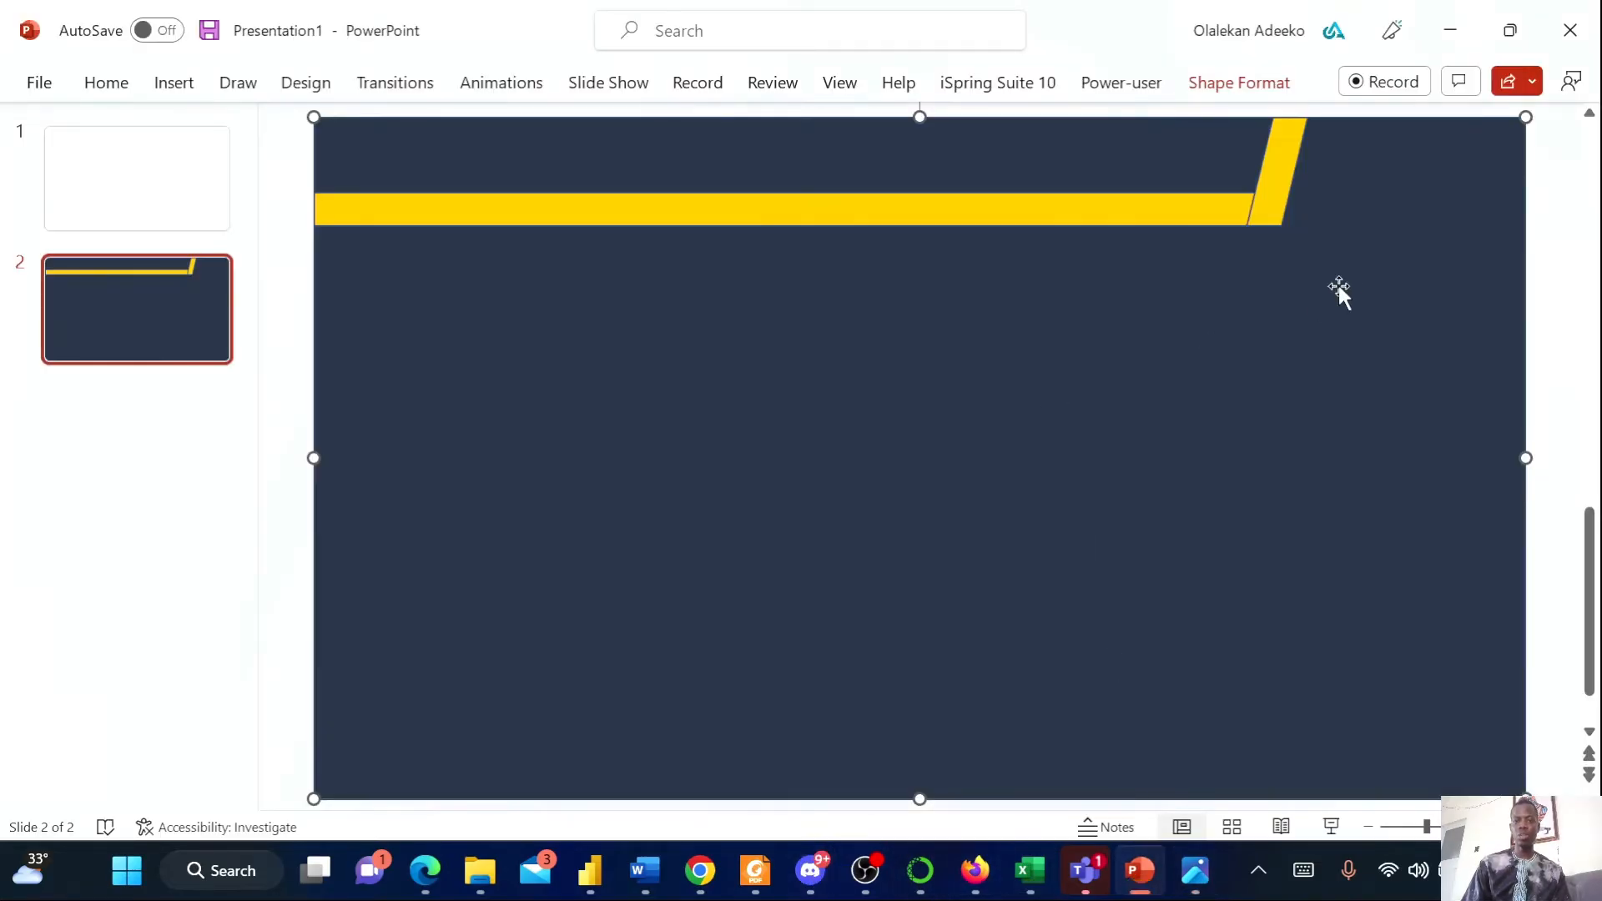
# Draw a rectangle about 10.7 in wide and 0.83 in high across the slide top and apply the black shape style
pyautogui.click(177, 83)
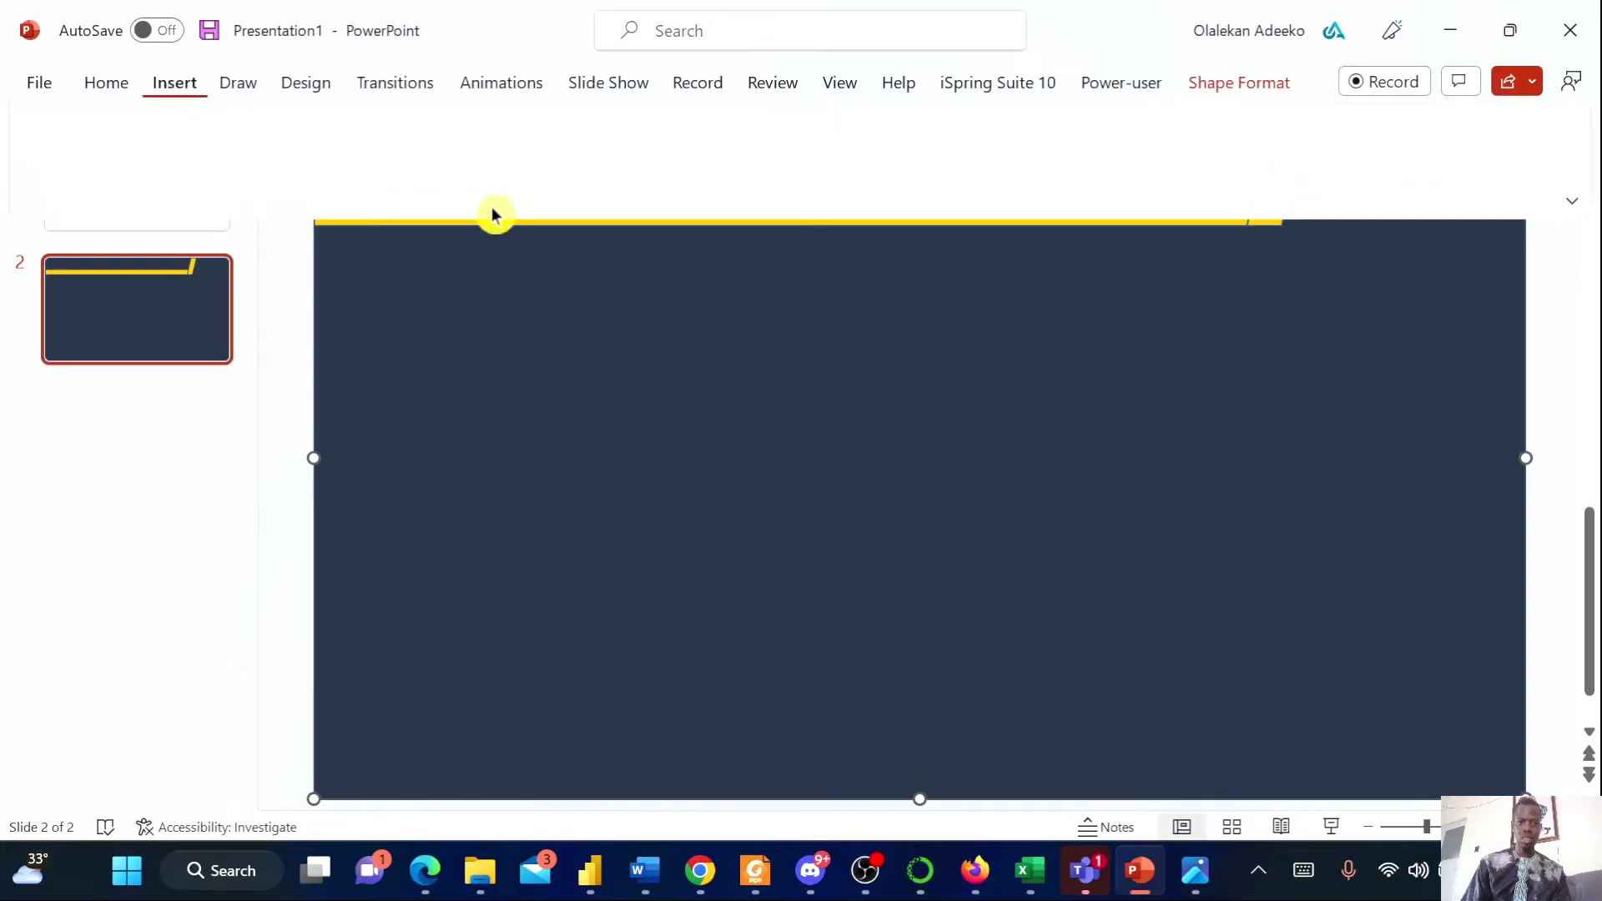
pyautogui.click(473, 180)
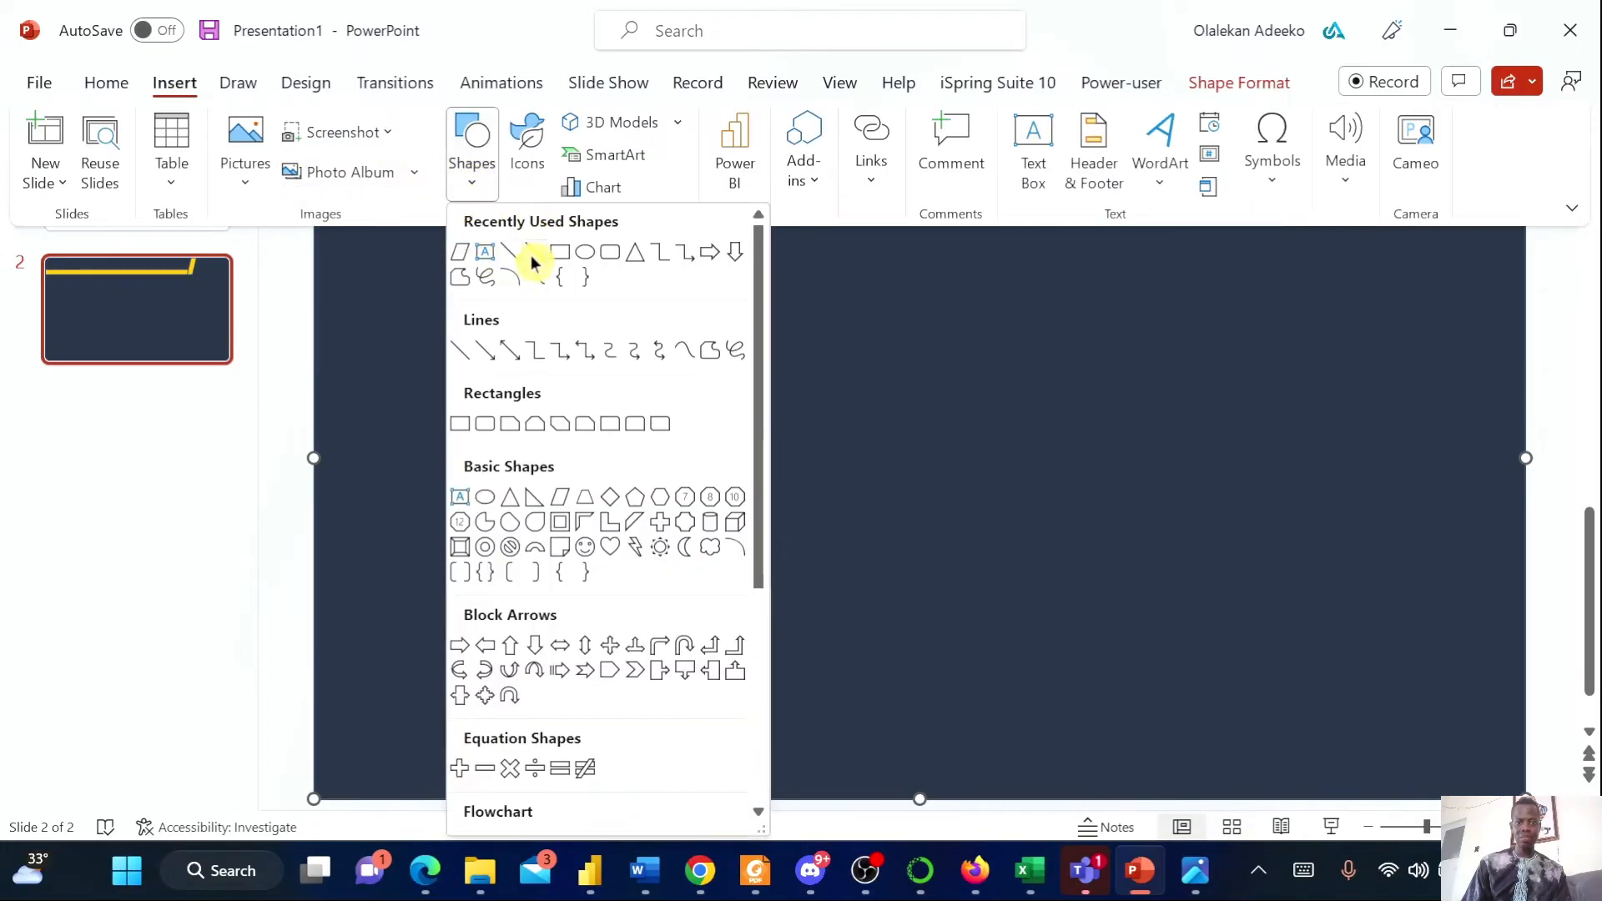
pyautogui.click(556, 265)
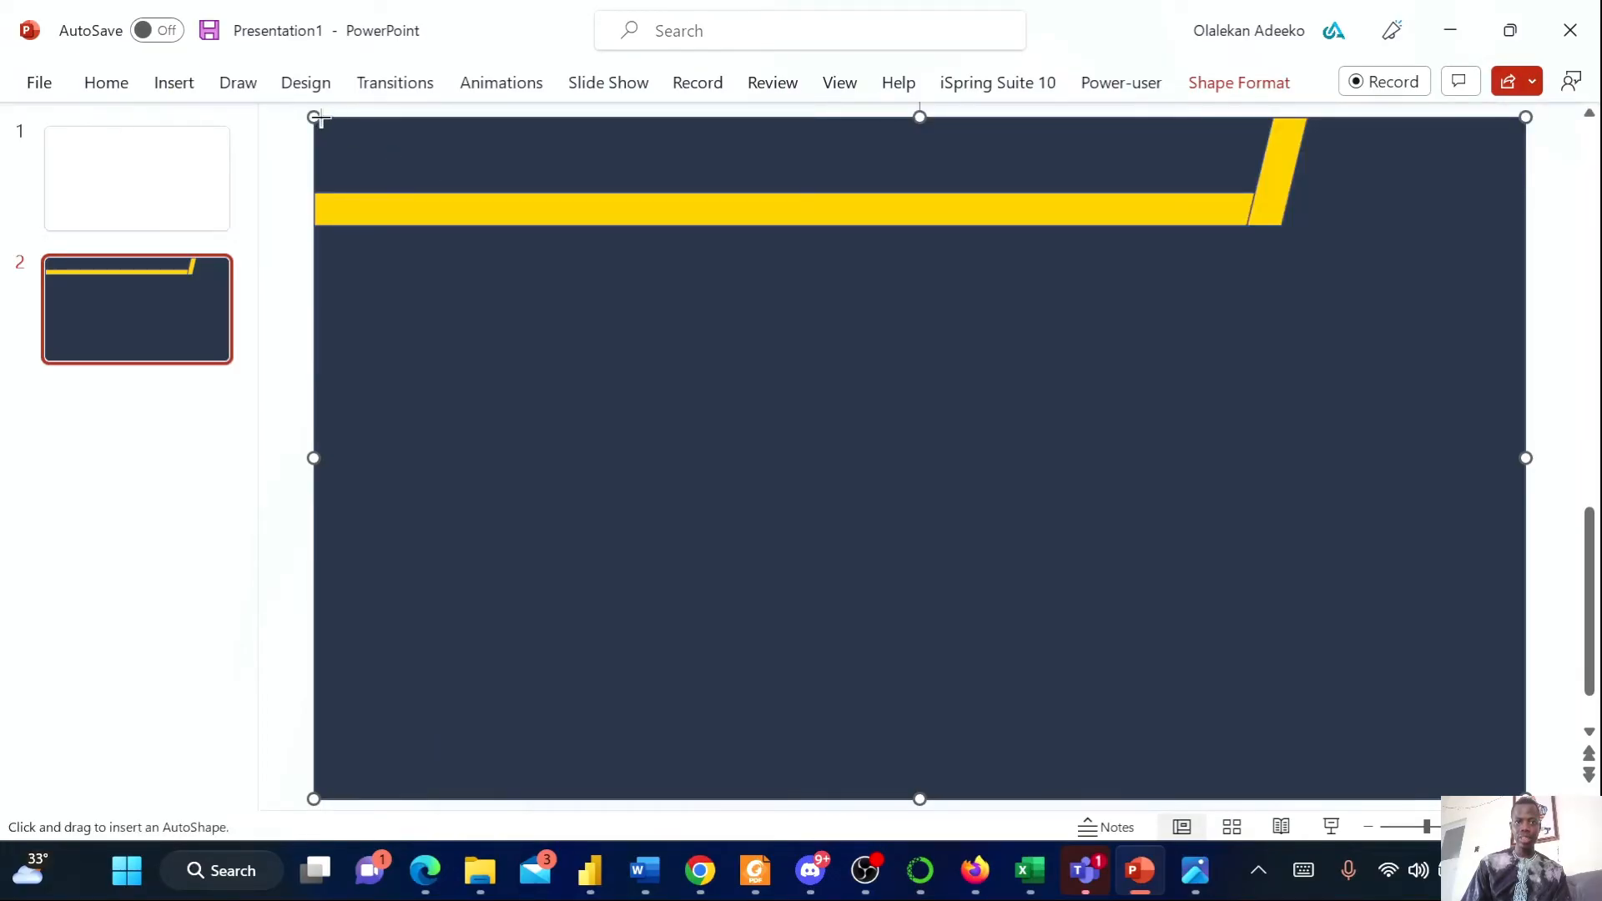
pyautogui.moveTo(314, 193); pyautogui.dragTo(1286, 149)
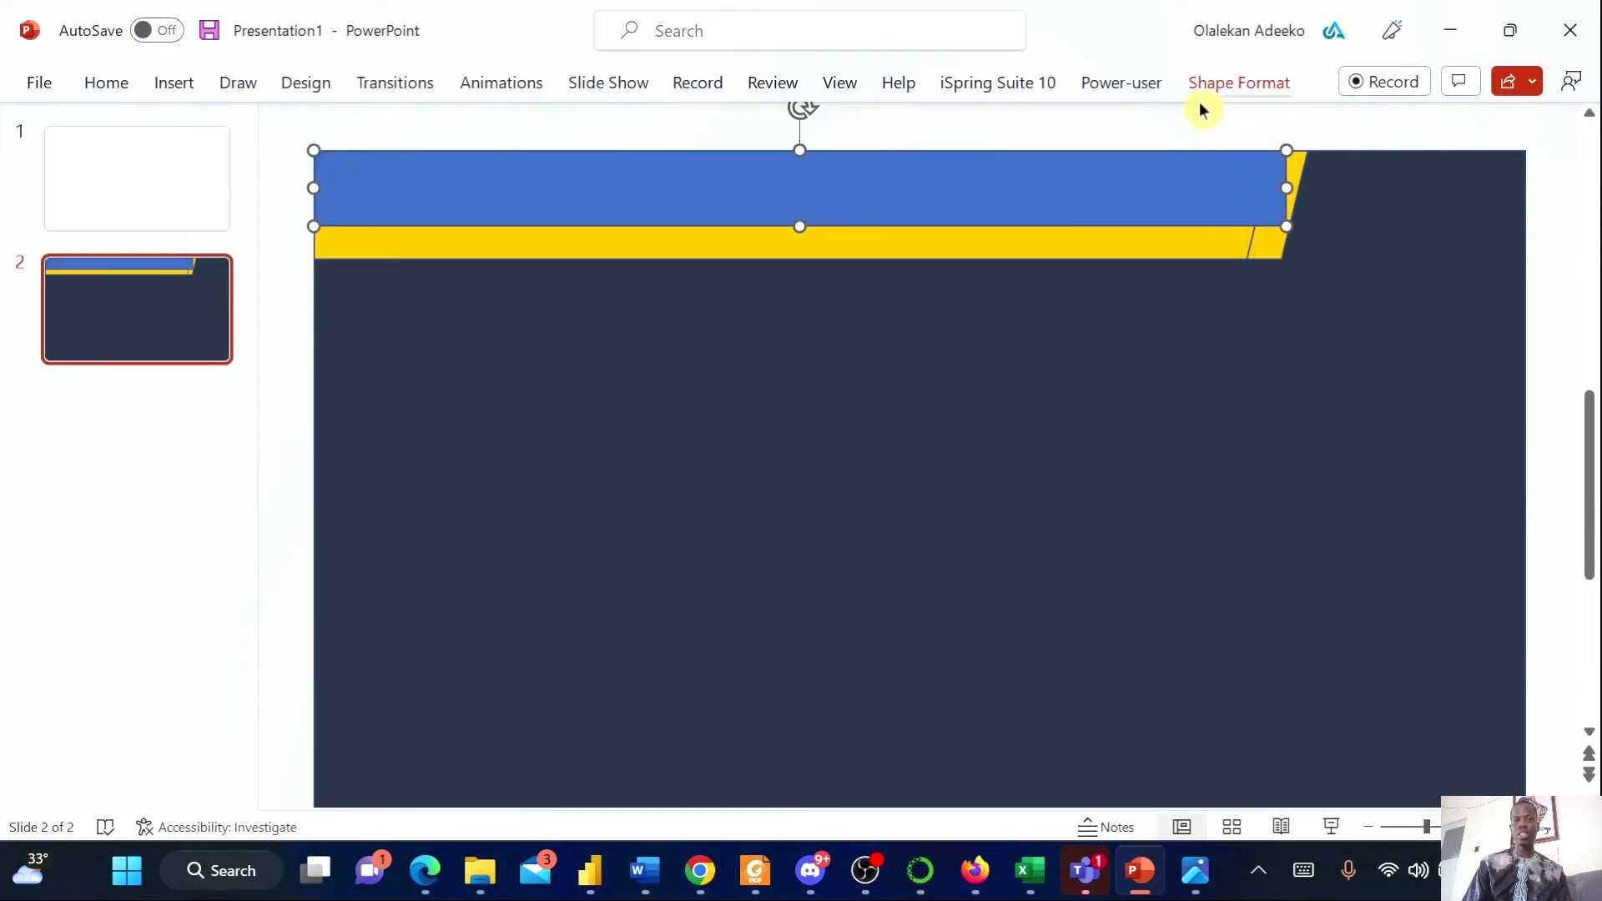
pyautogui.click(1240, 83)
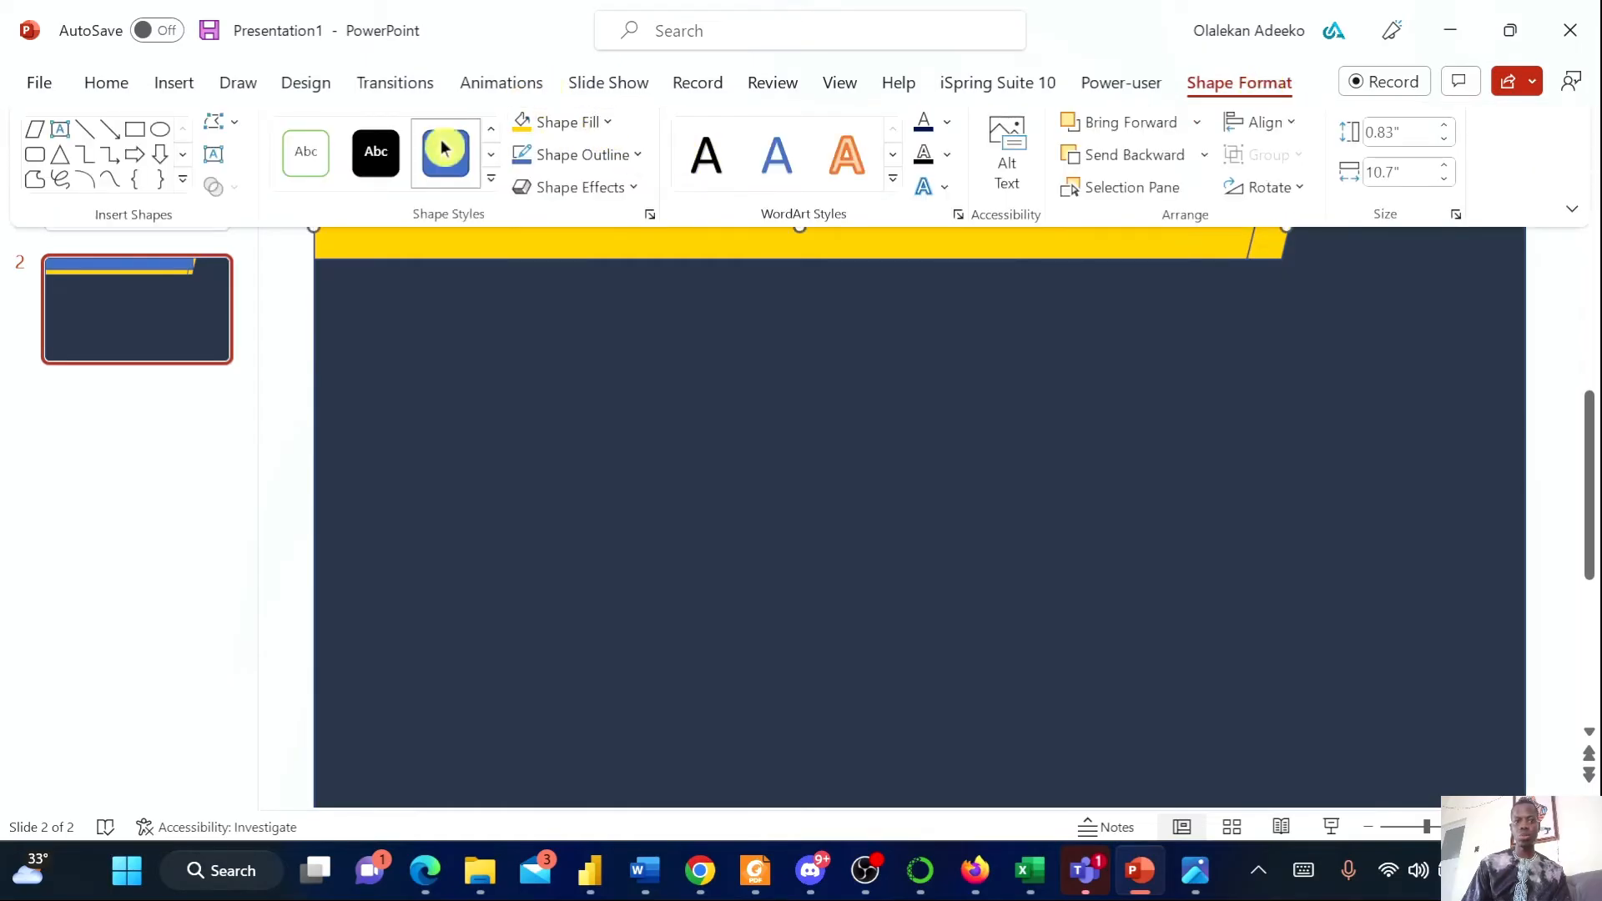
pyautogui.click(375, 154)
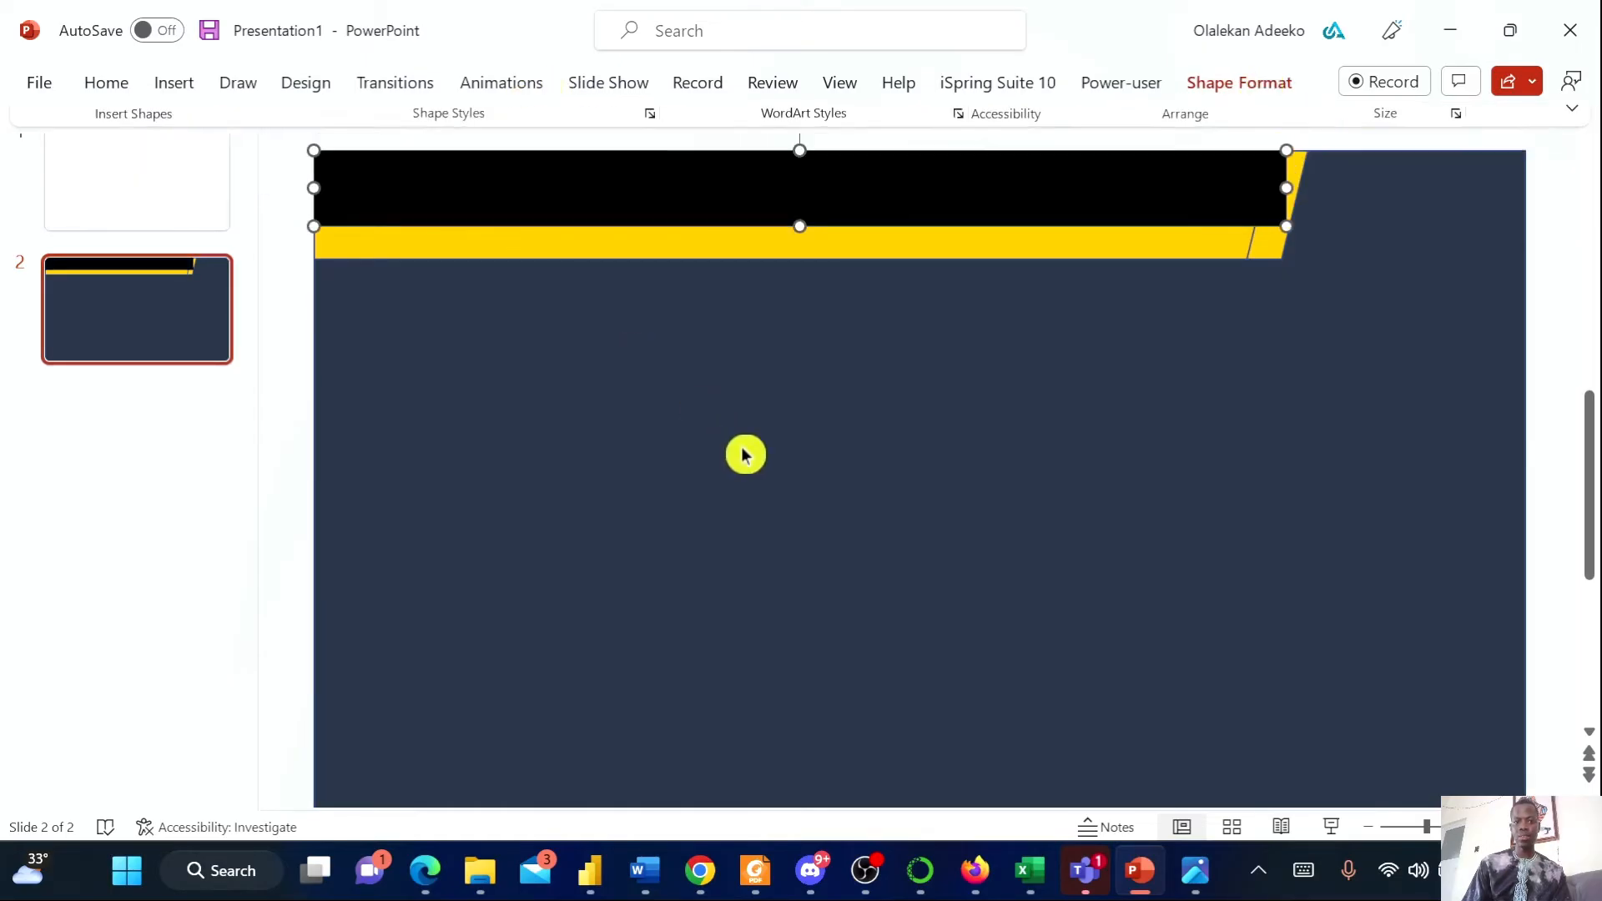
pyautogui.rightClick(1130, 203)
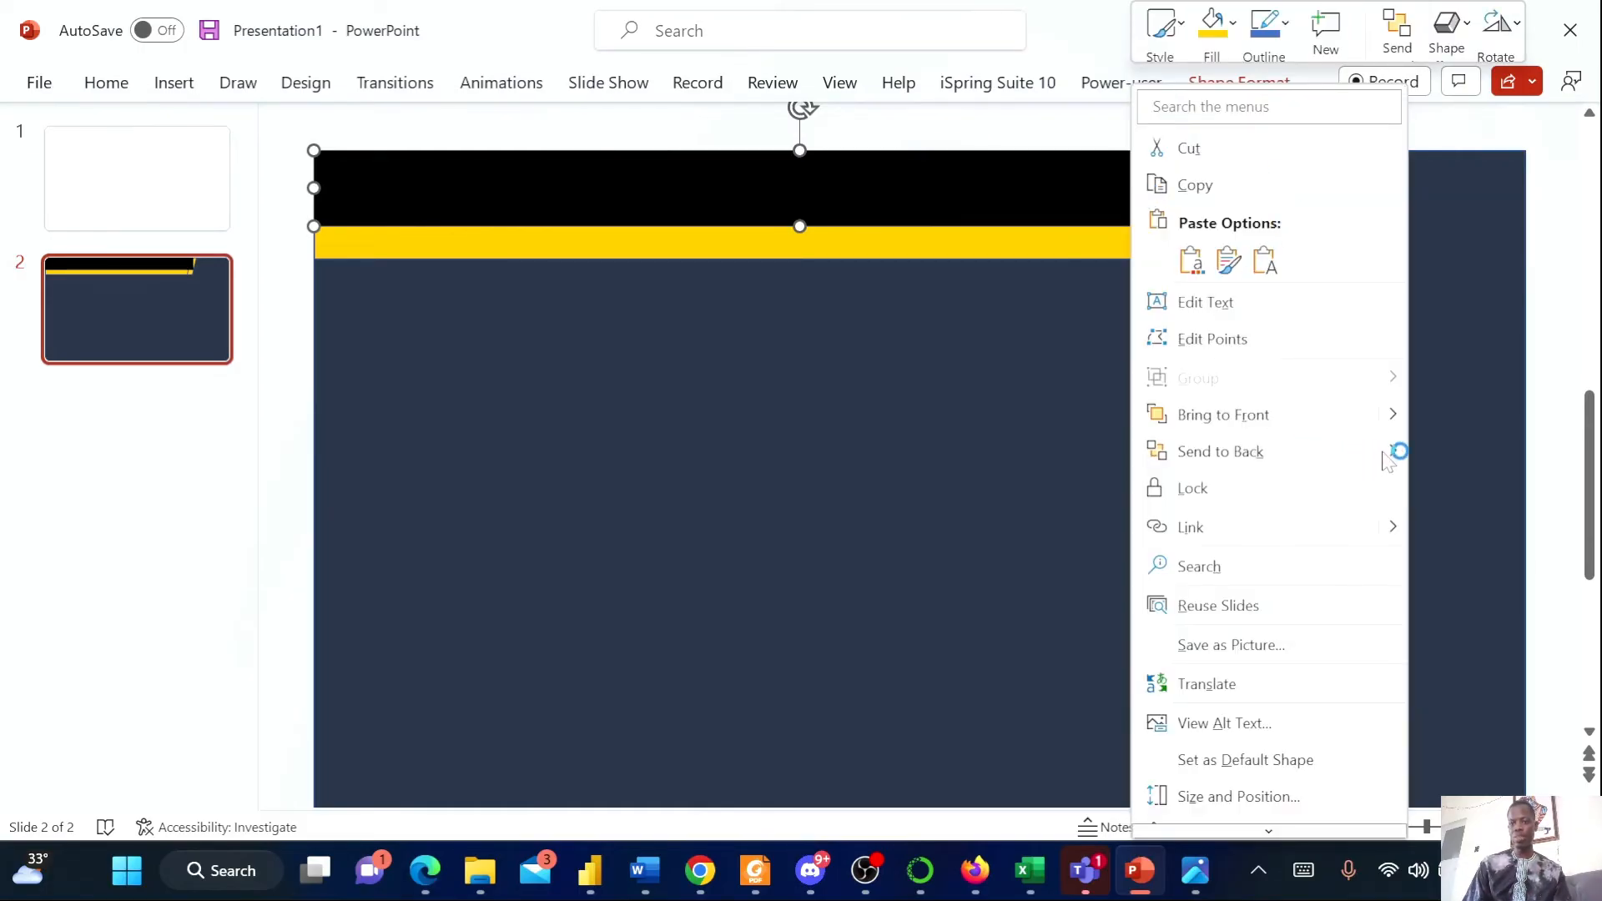
pyautogui.moveTo(1378, 454)
pyautogui.click(1502, 459)
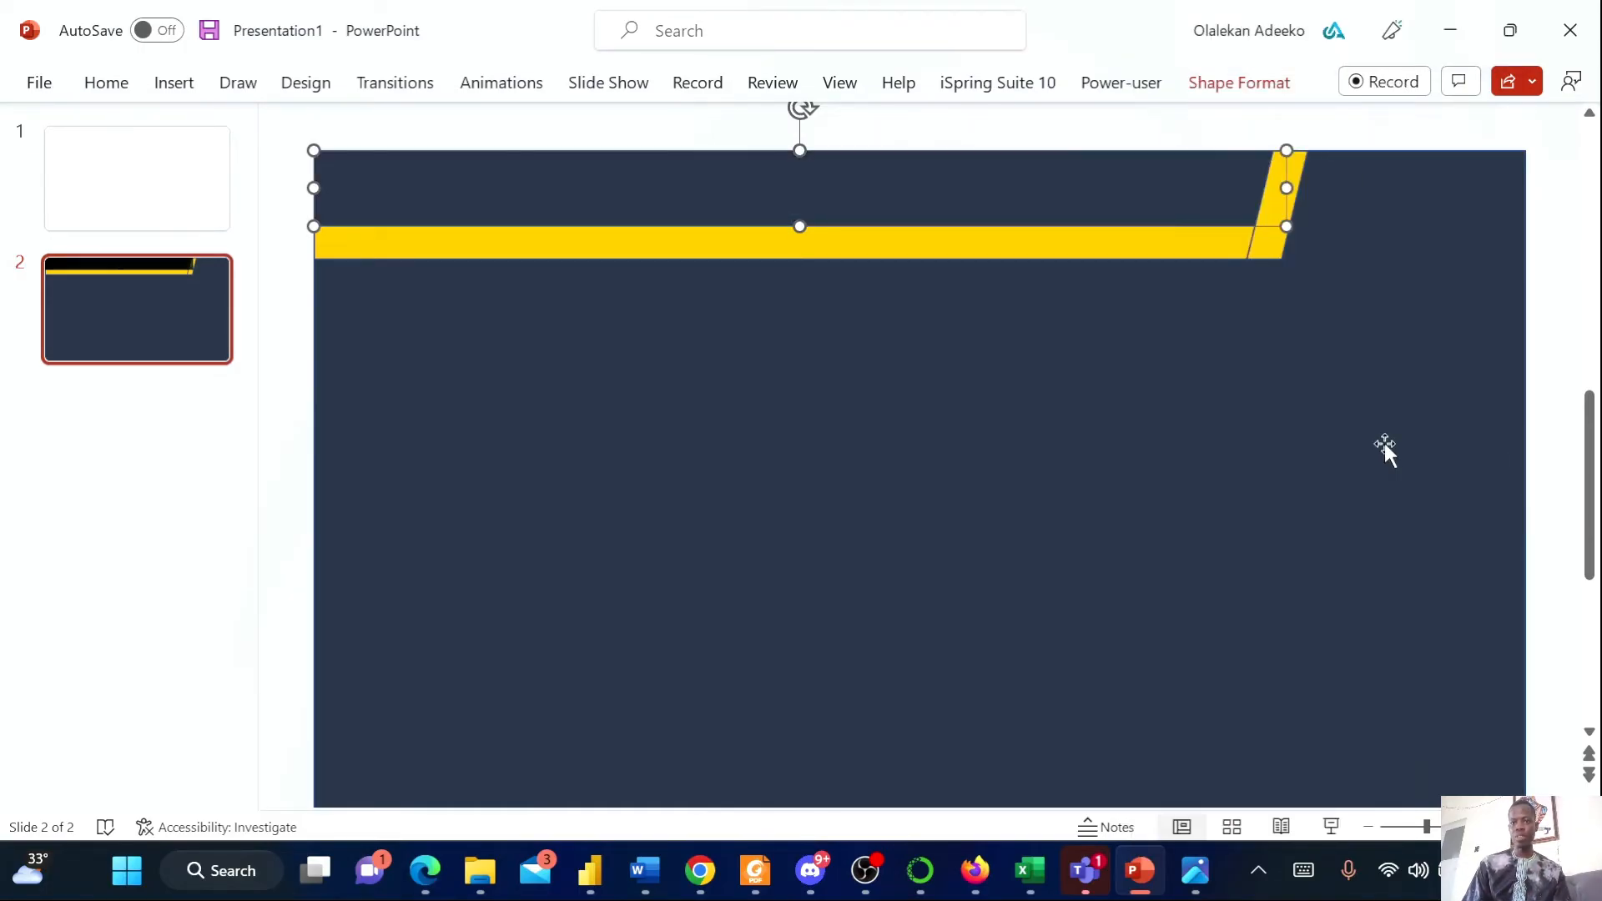
pyautogui.click(1138, 424)
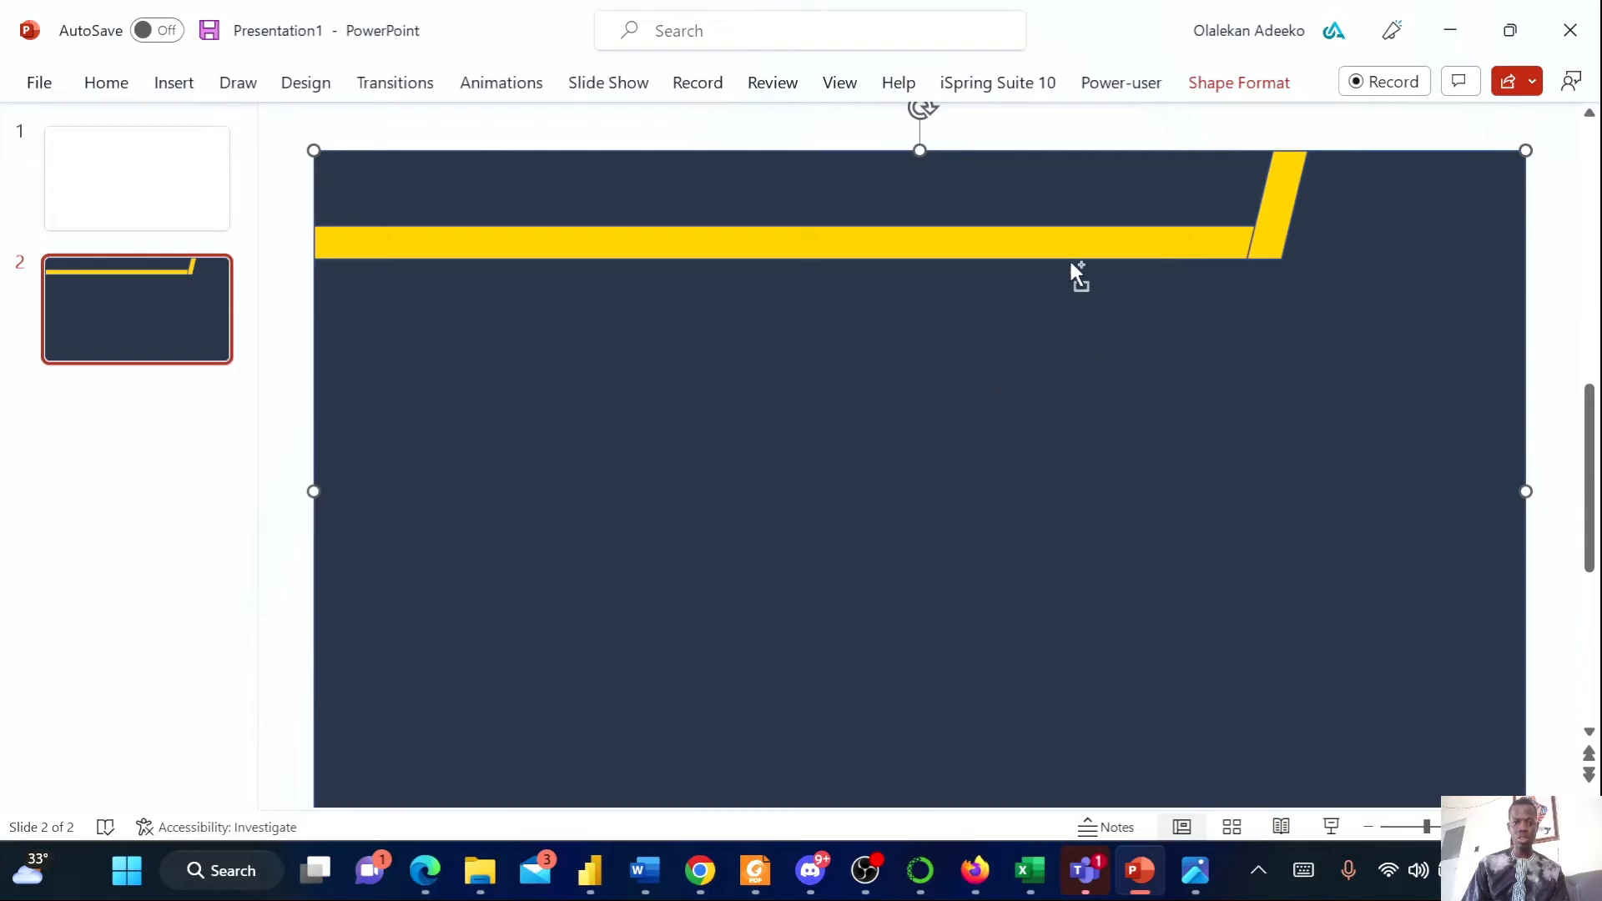
pyautogui.hotkey('ctrl', 'z')
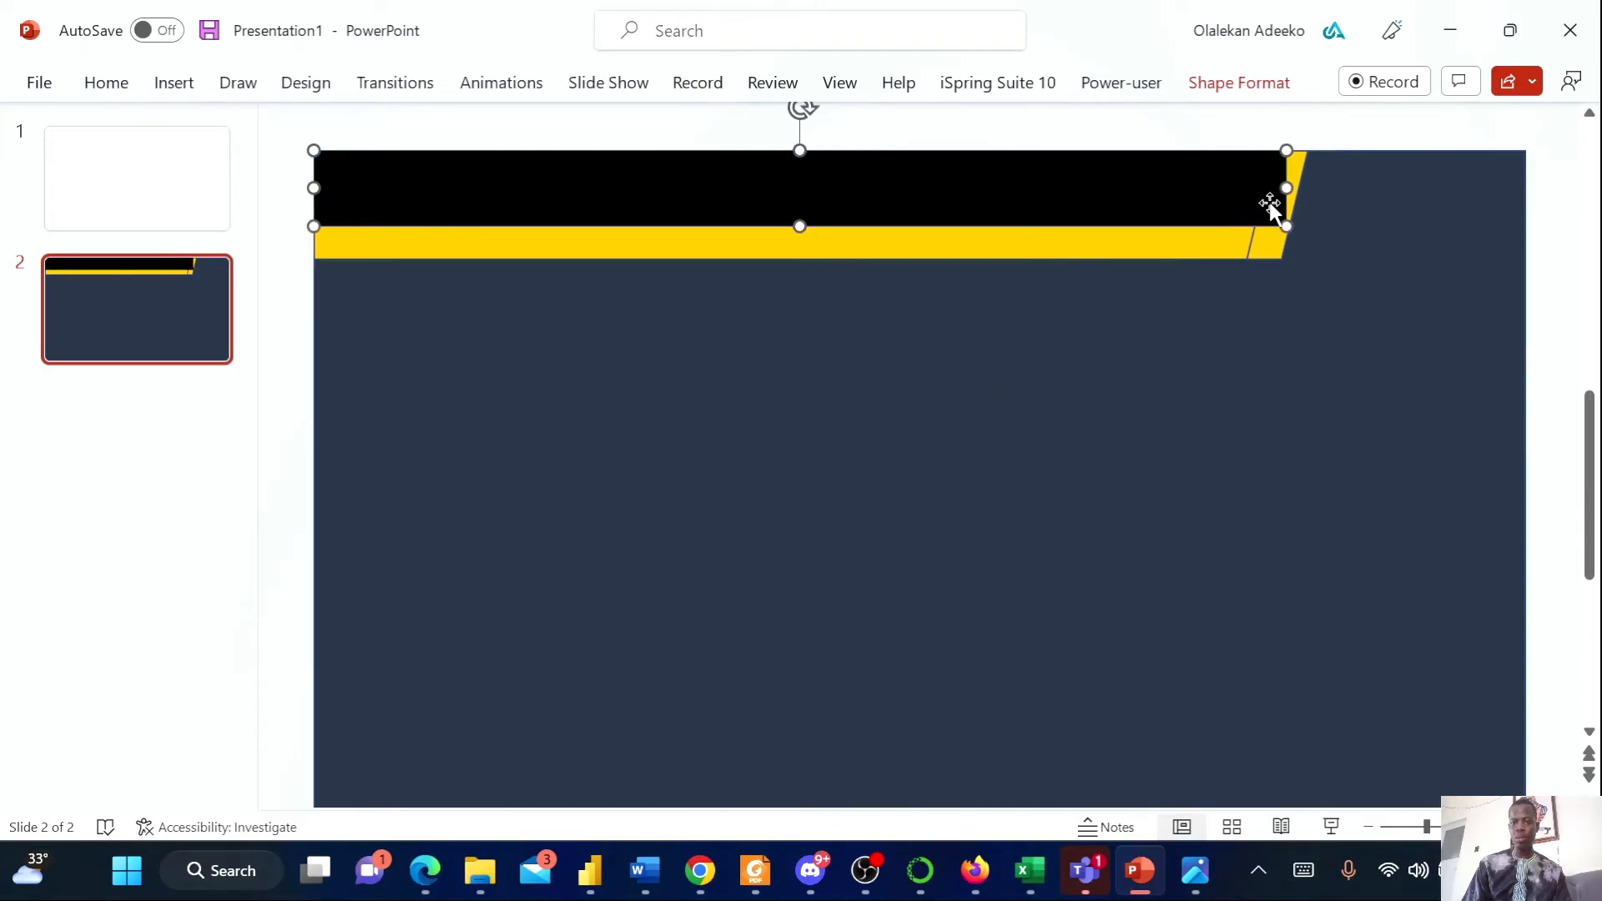
# Bring the yellow parallelogram to the front over the black rectangle
pyautogui.click(1295, 169)
pyautogui.rightClick(1292, 175)
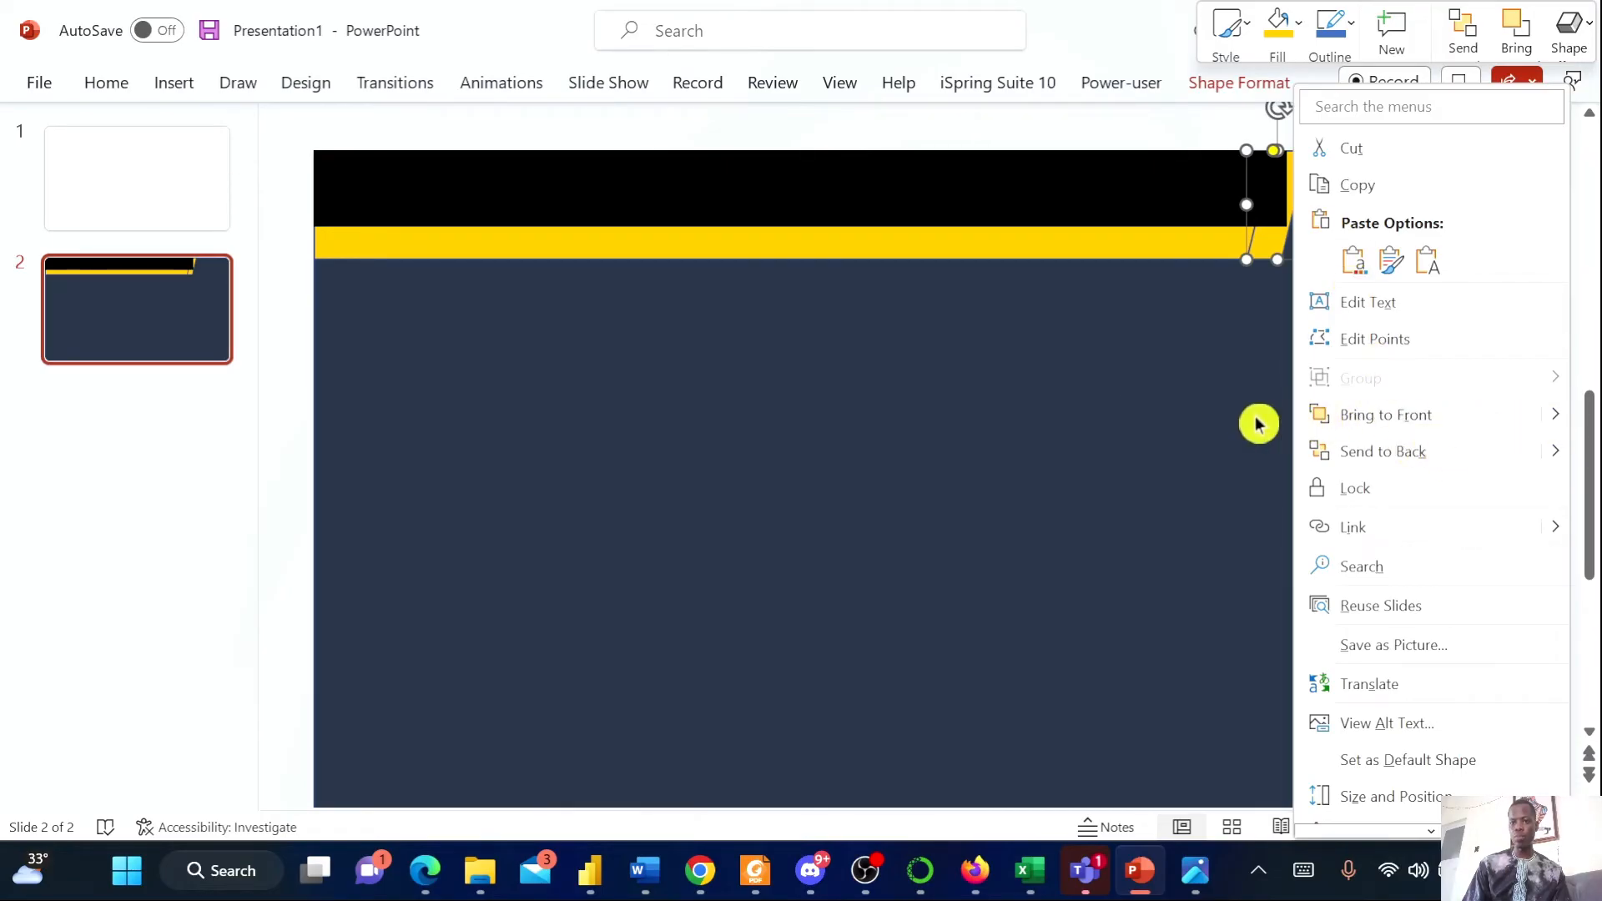
pyautogui.click(1442, 417)
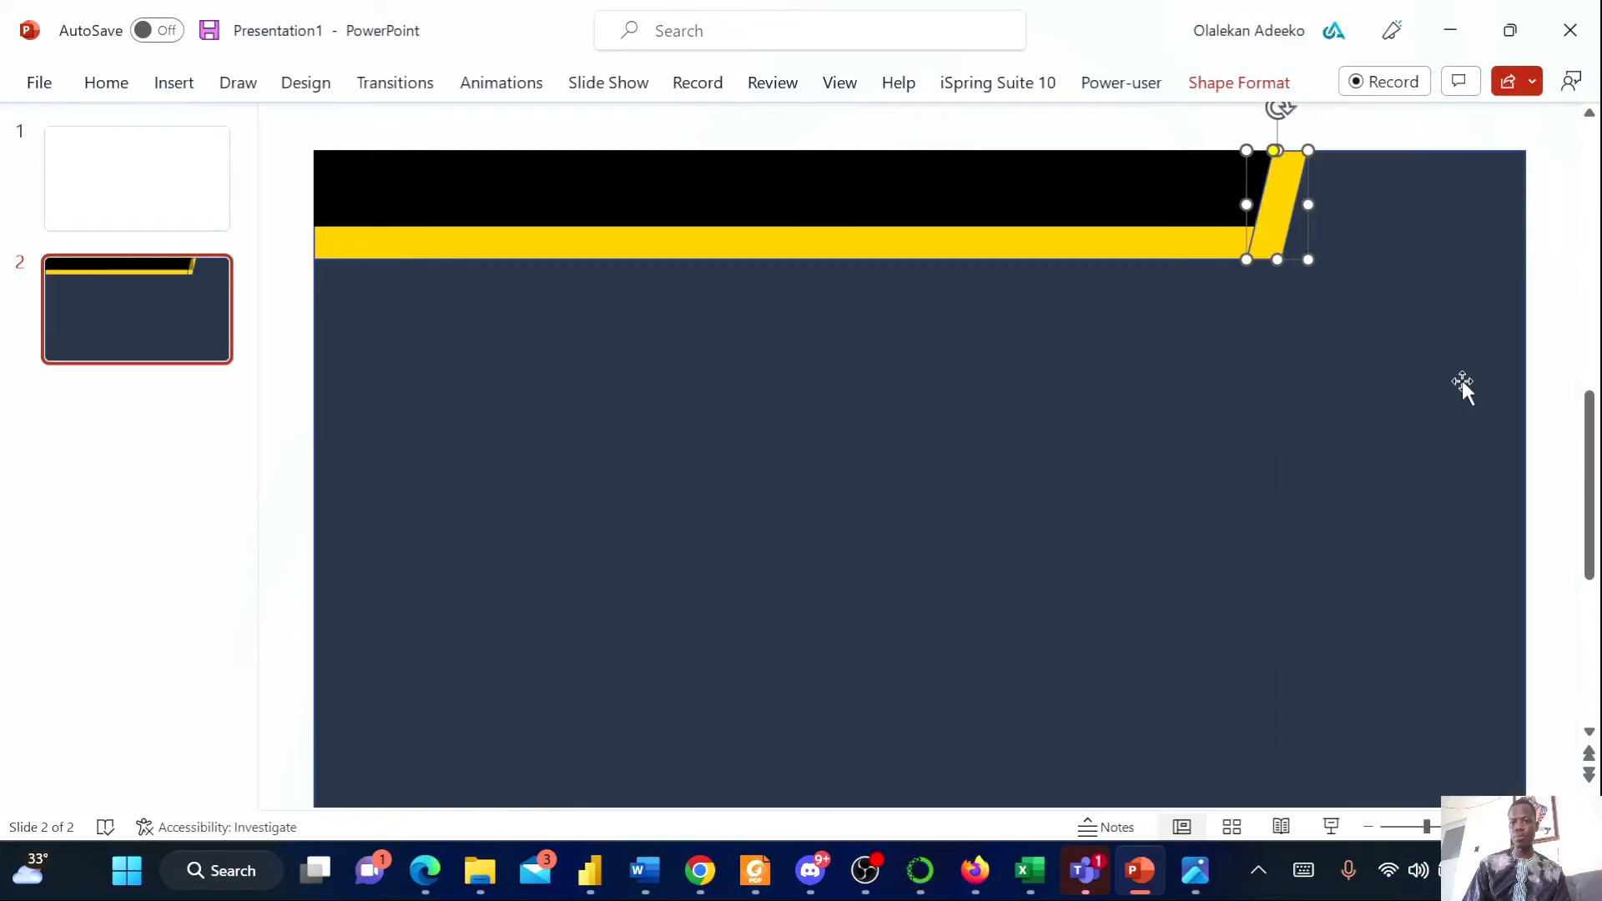
pyautogui.rightClick(1283, 192)
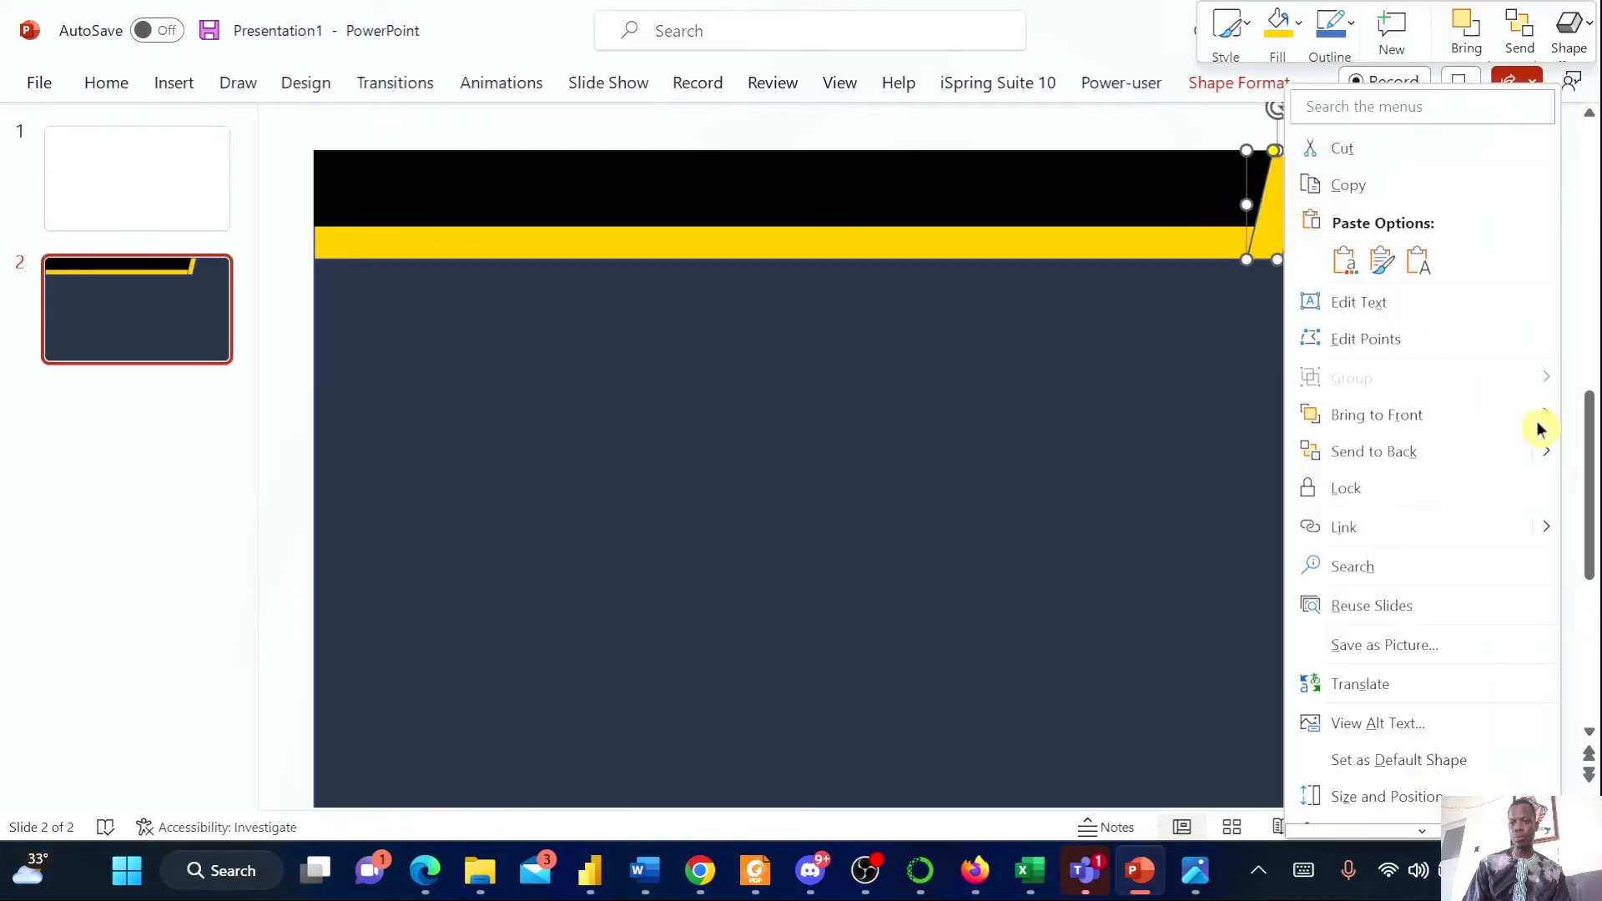
pyautogui.moveTo(1548, 412)
pyautogui.click(1227, 420)
pyautogui.click(1133, 384)
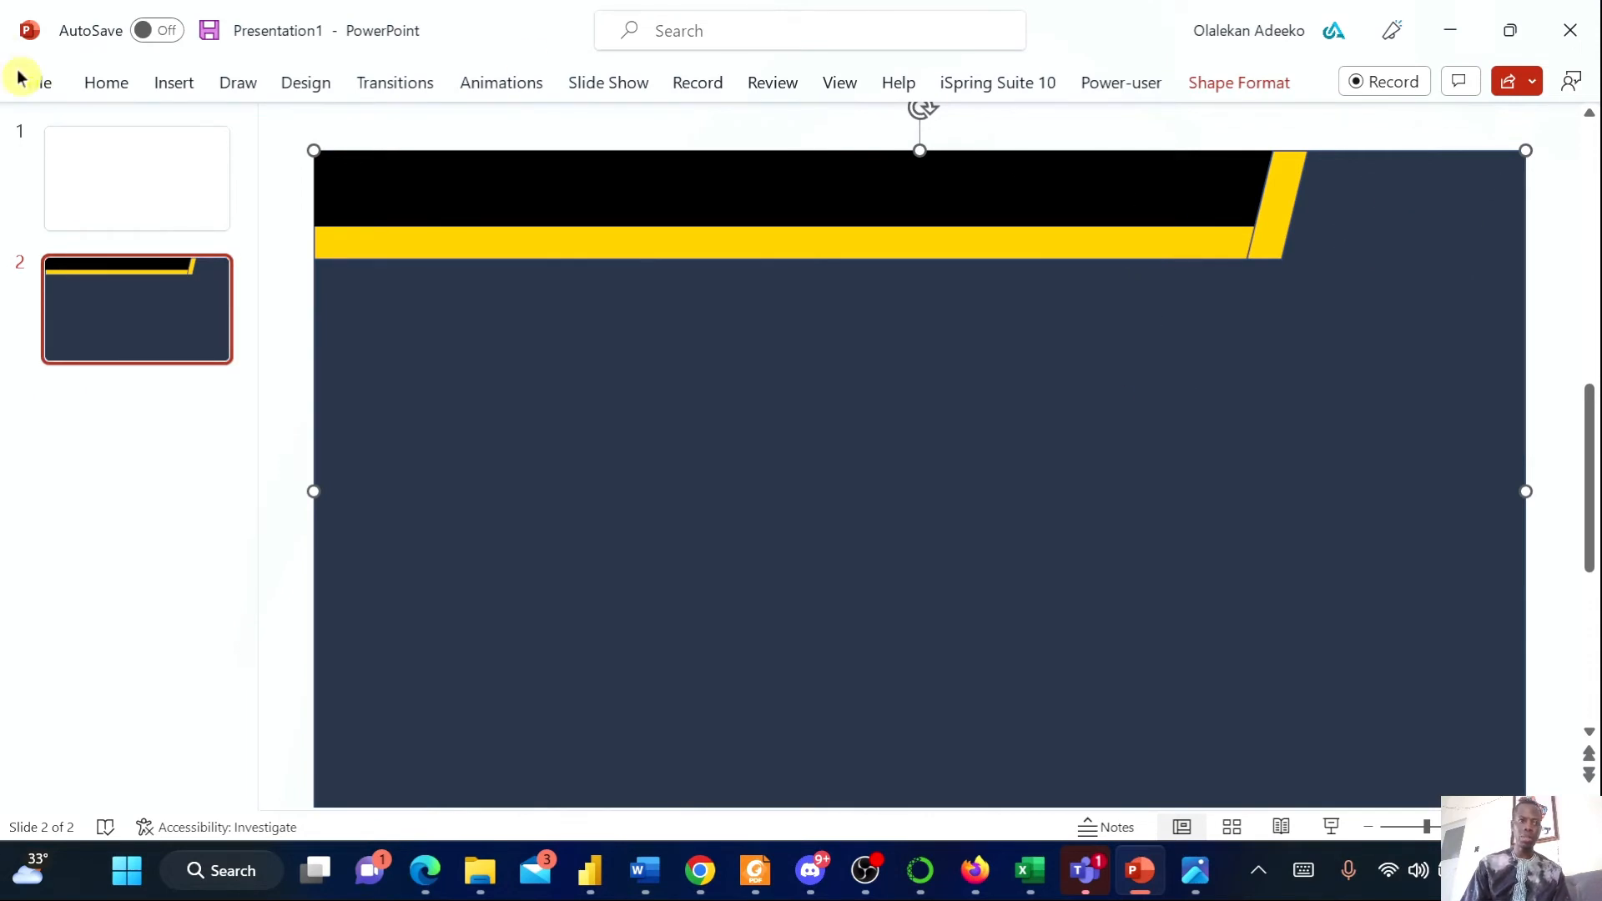
# Start inserting a picture from this device and browse the Pictures folder for the image to place on the slide
pyautogui.click(158, 87)
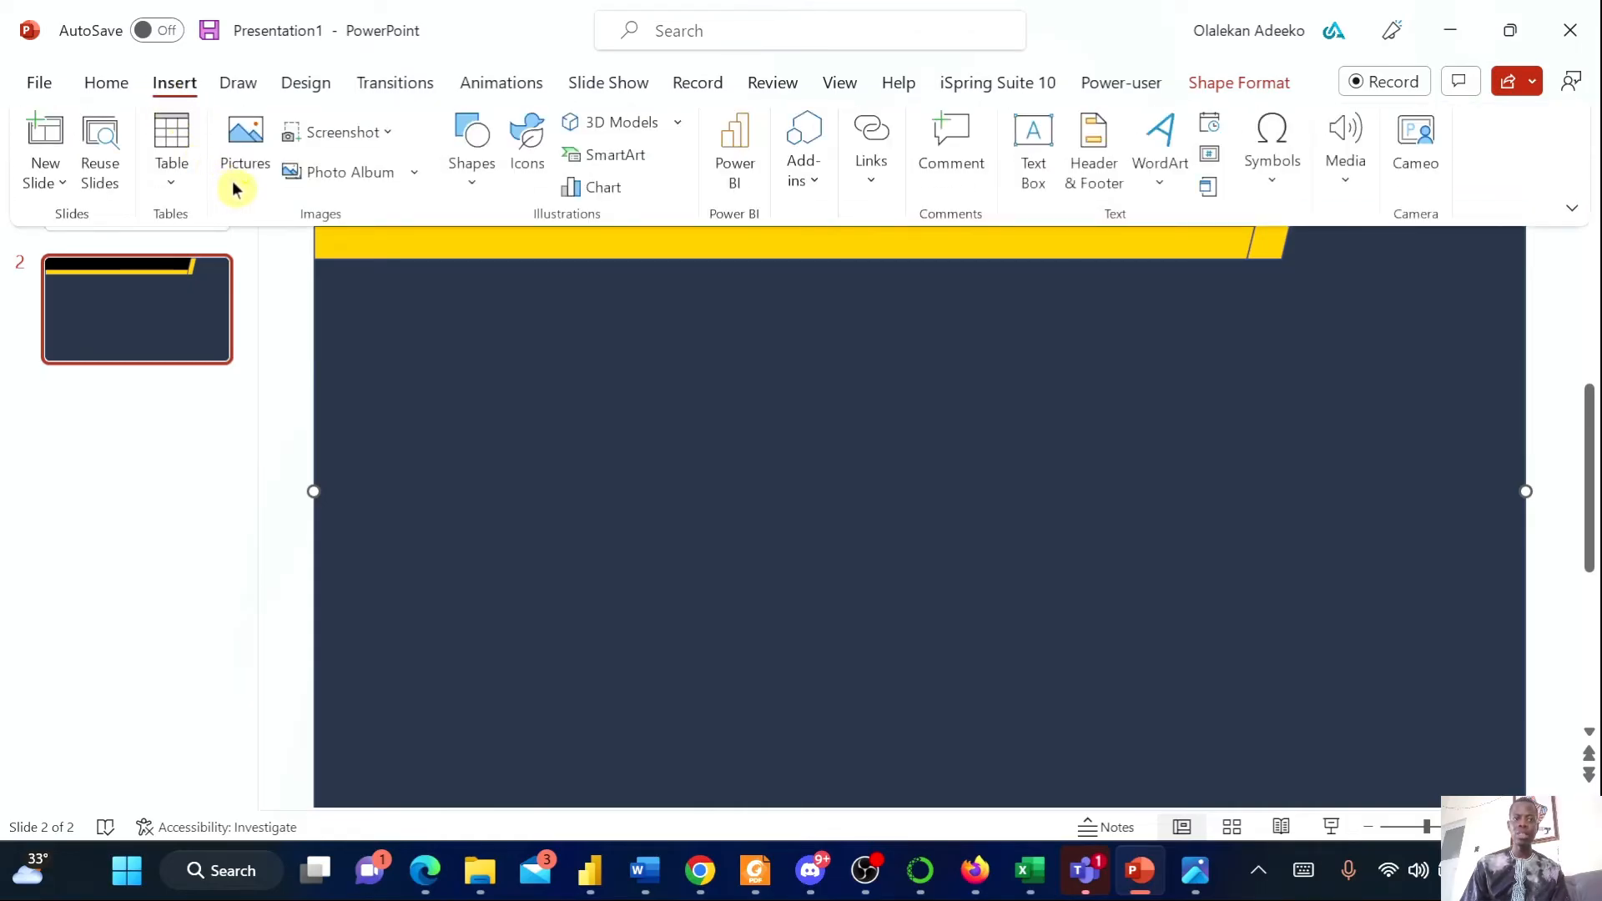
pyautogui.click(243, 199)
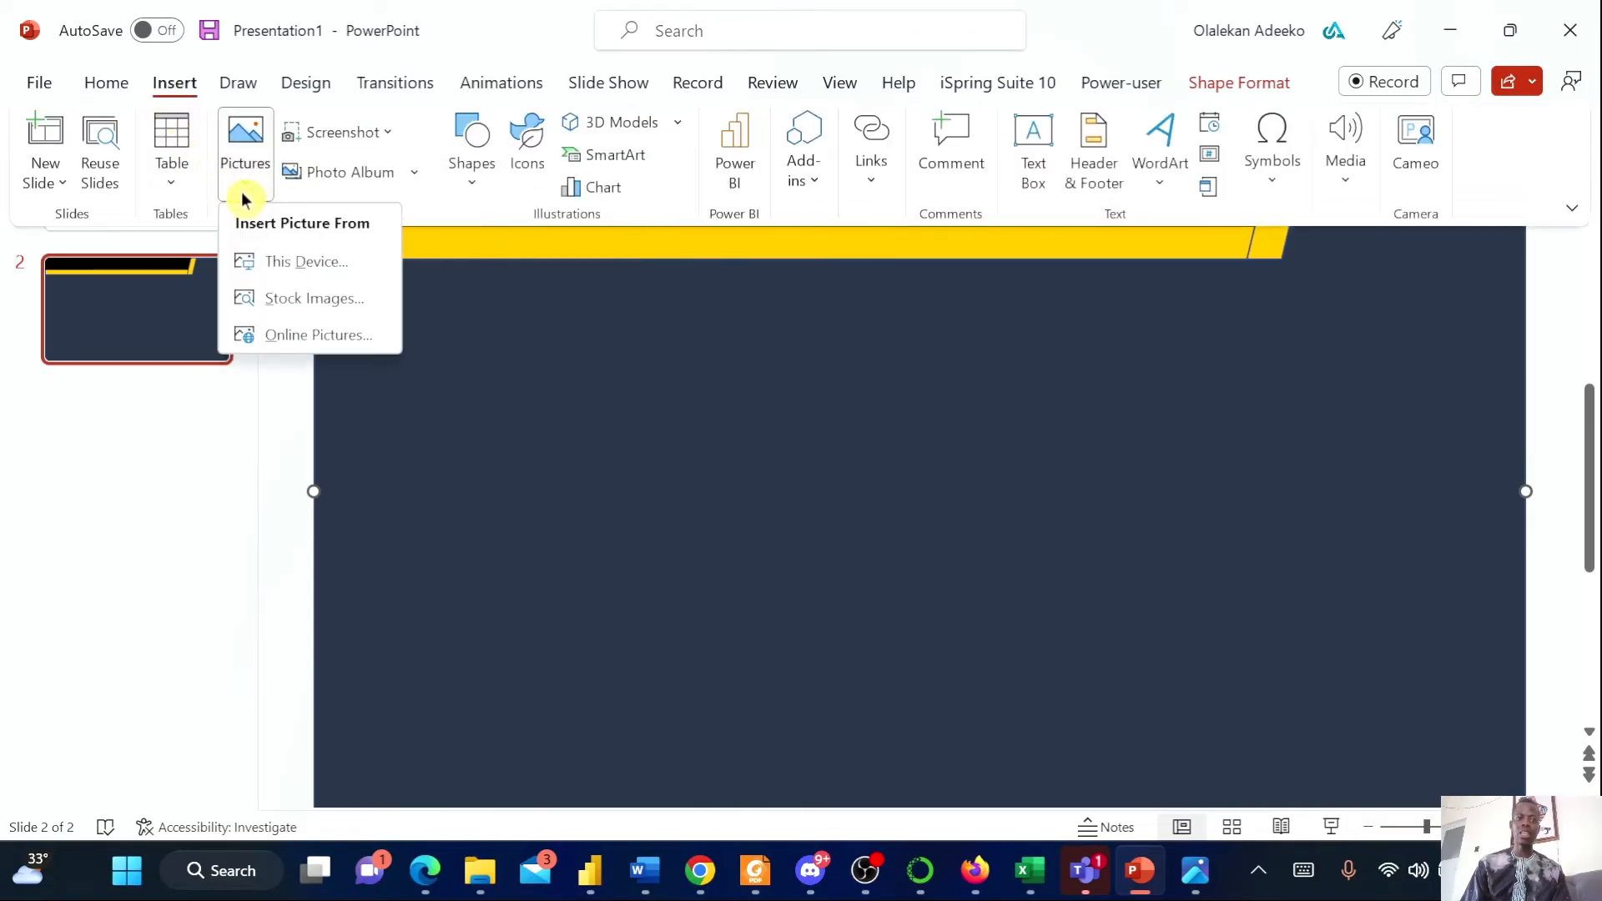
pyautogui.click(284, 260)
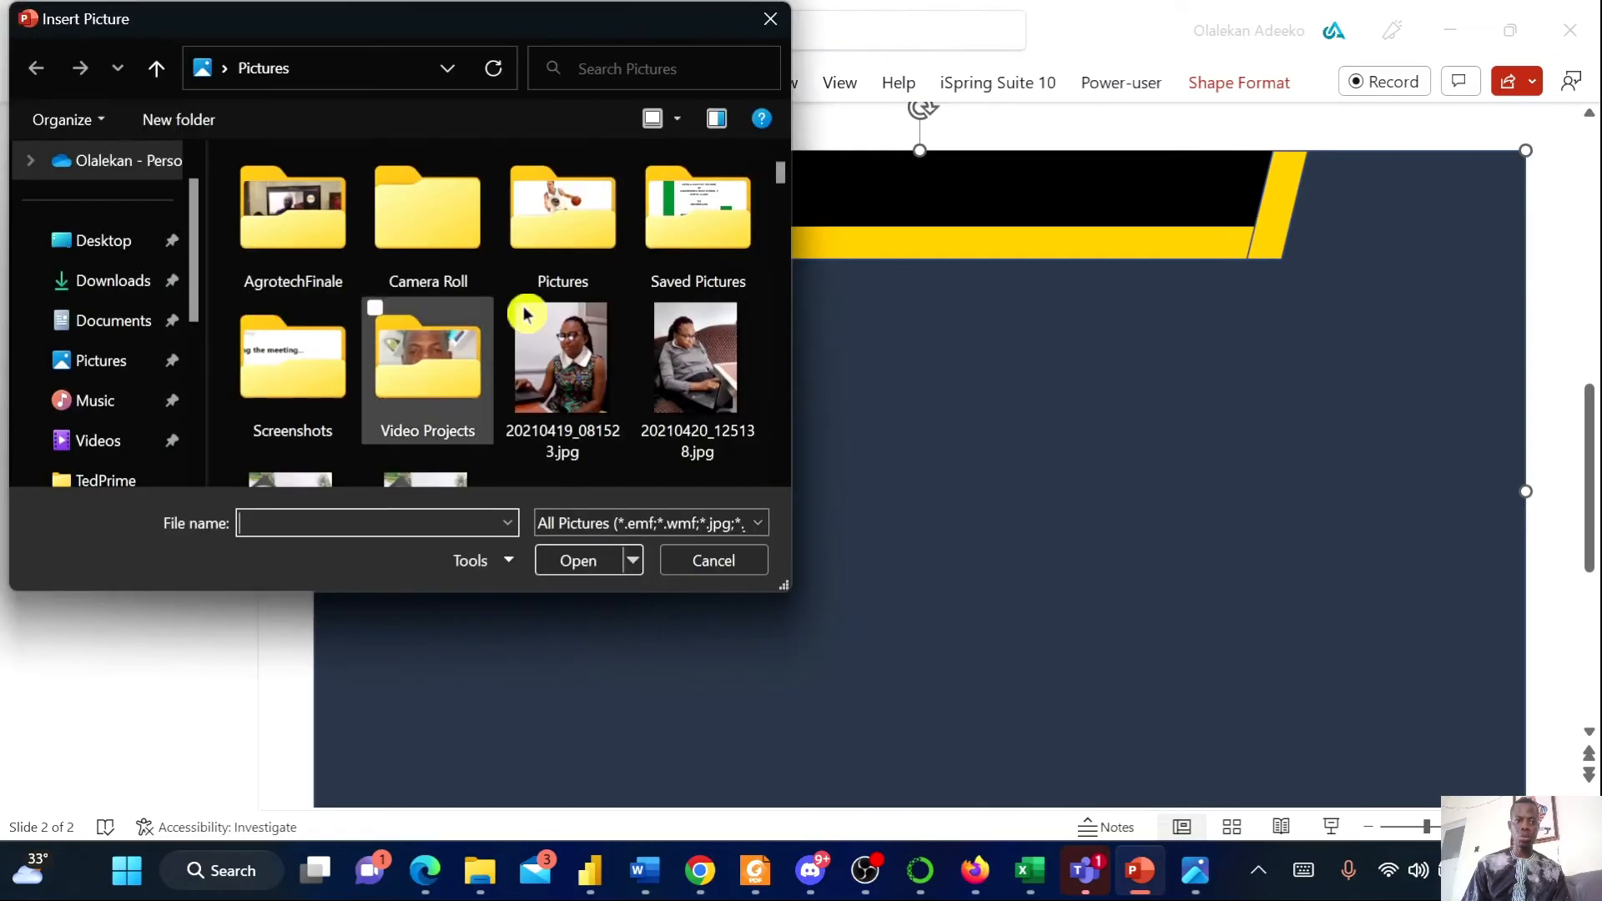
pyautogui.scroll(-3, 498, 384)
pyautogui.scroll(-5, 498, 384)
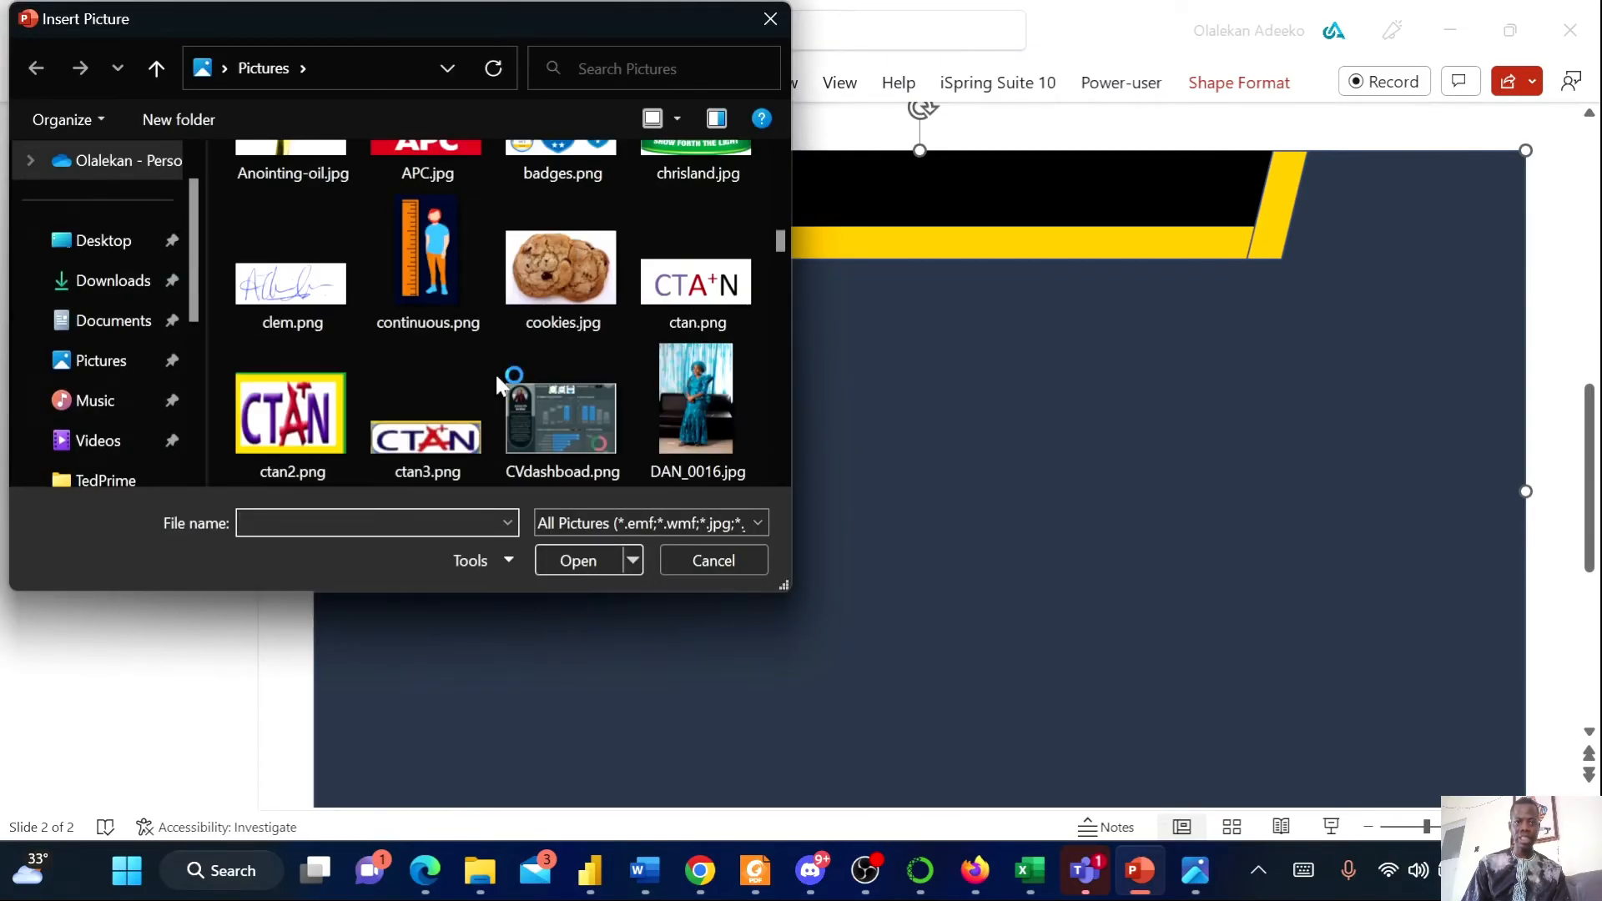
pyautogui.scroll(-5, 501, 379)
pyautogui.scroll(1, 526, 396)
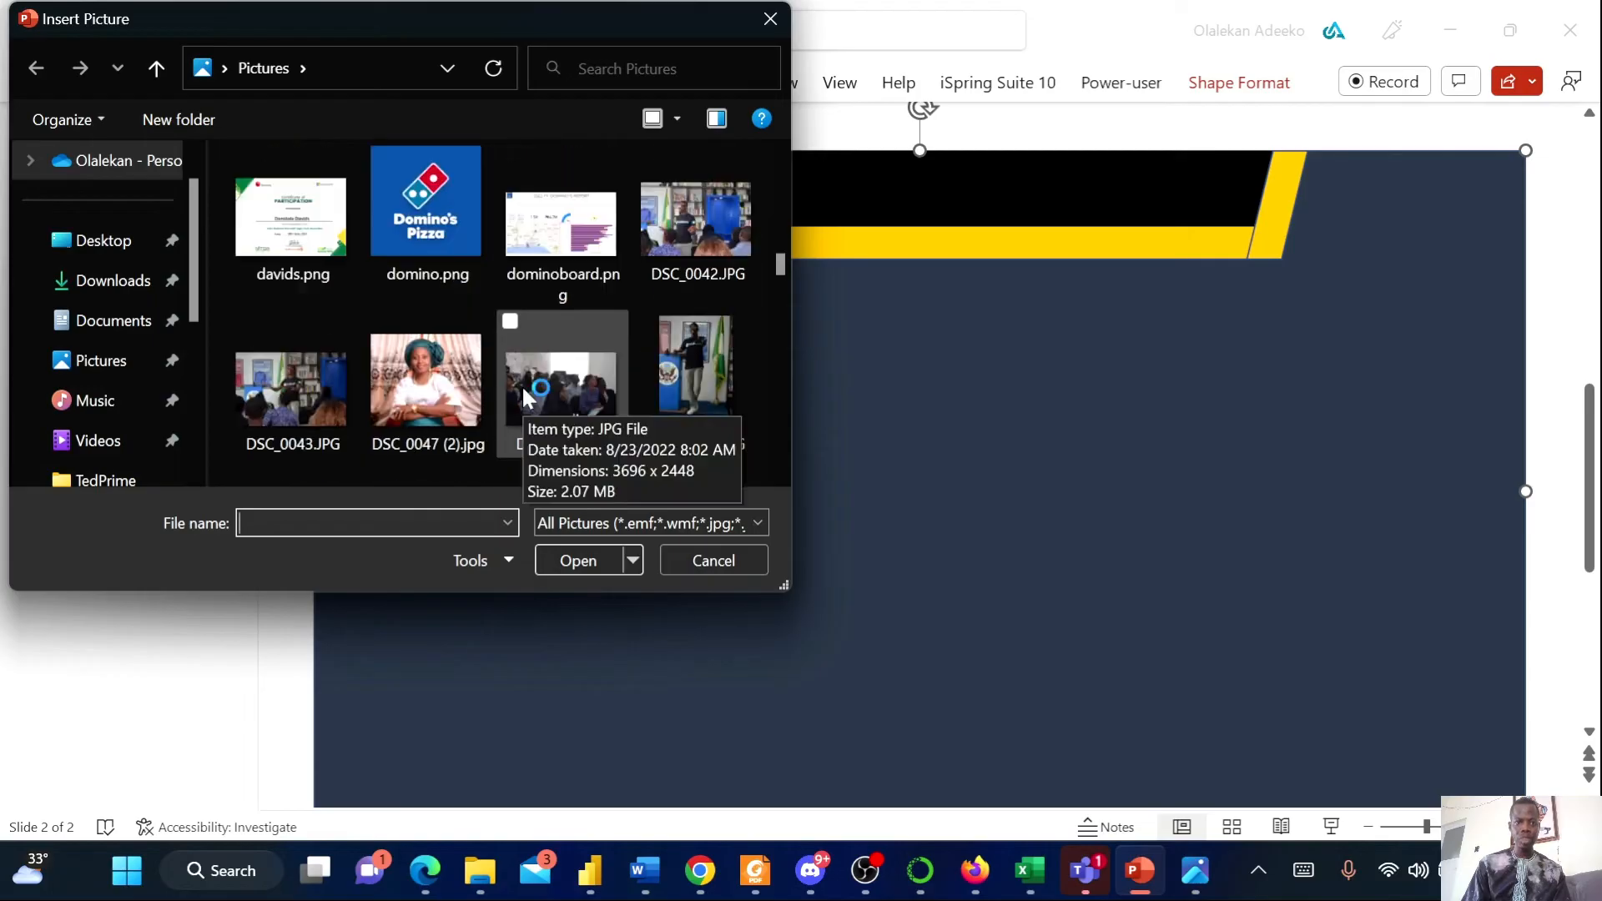
pyautogui.scroll(-10, 525, 397)
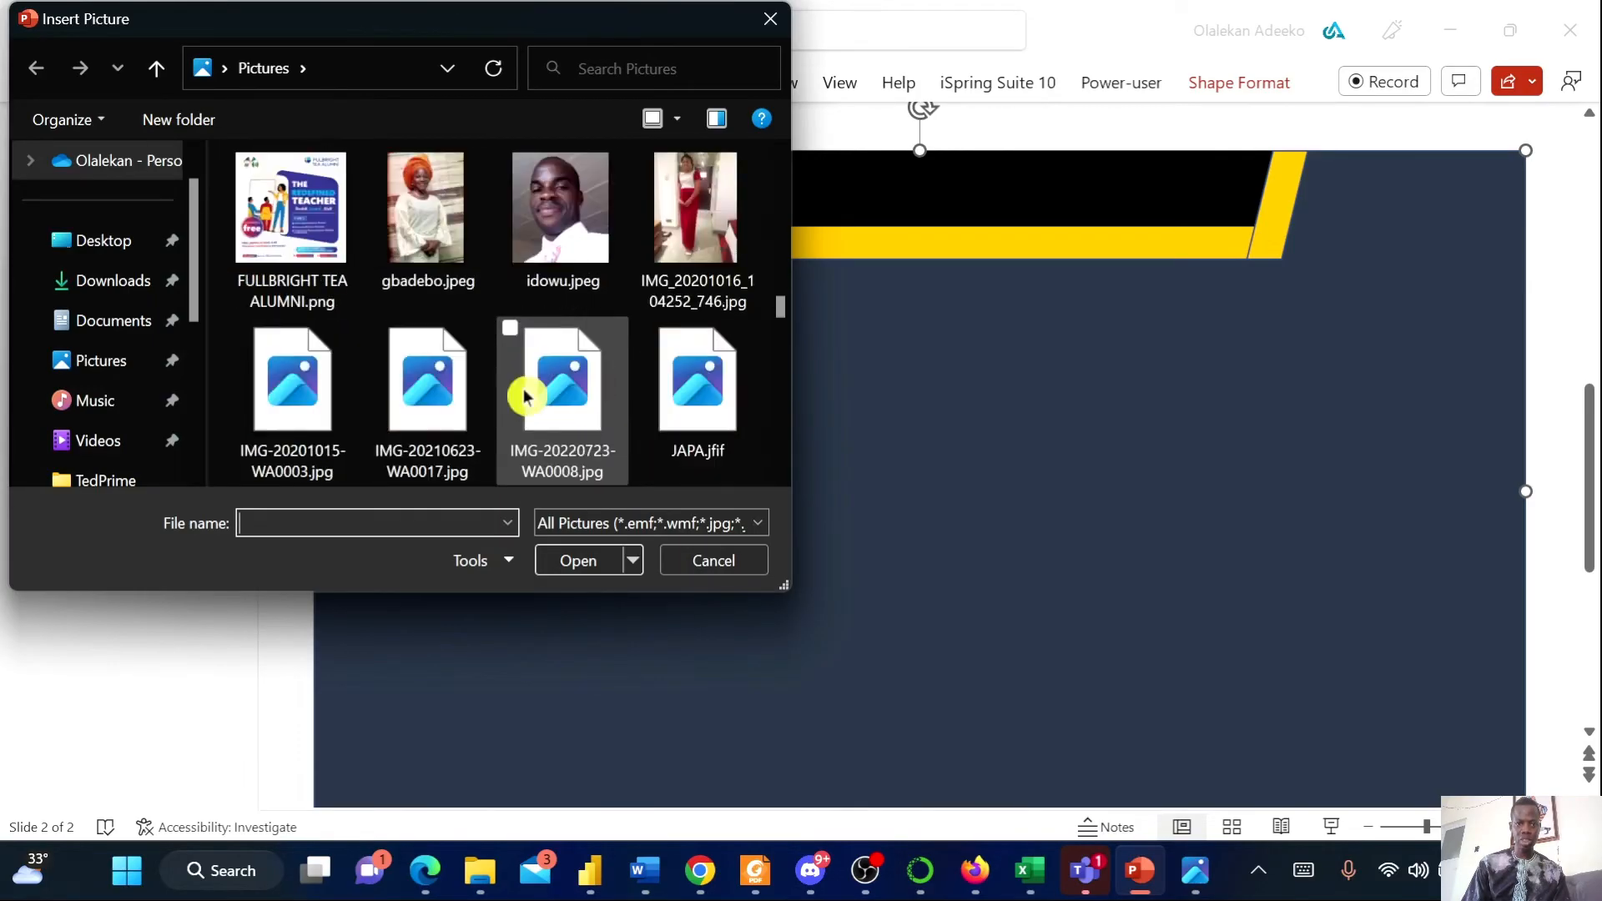
pyautogui.scroll(-6, 526, 396)
pyautogui.scroll(4, 525, 396)
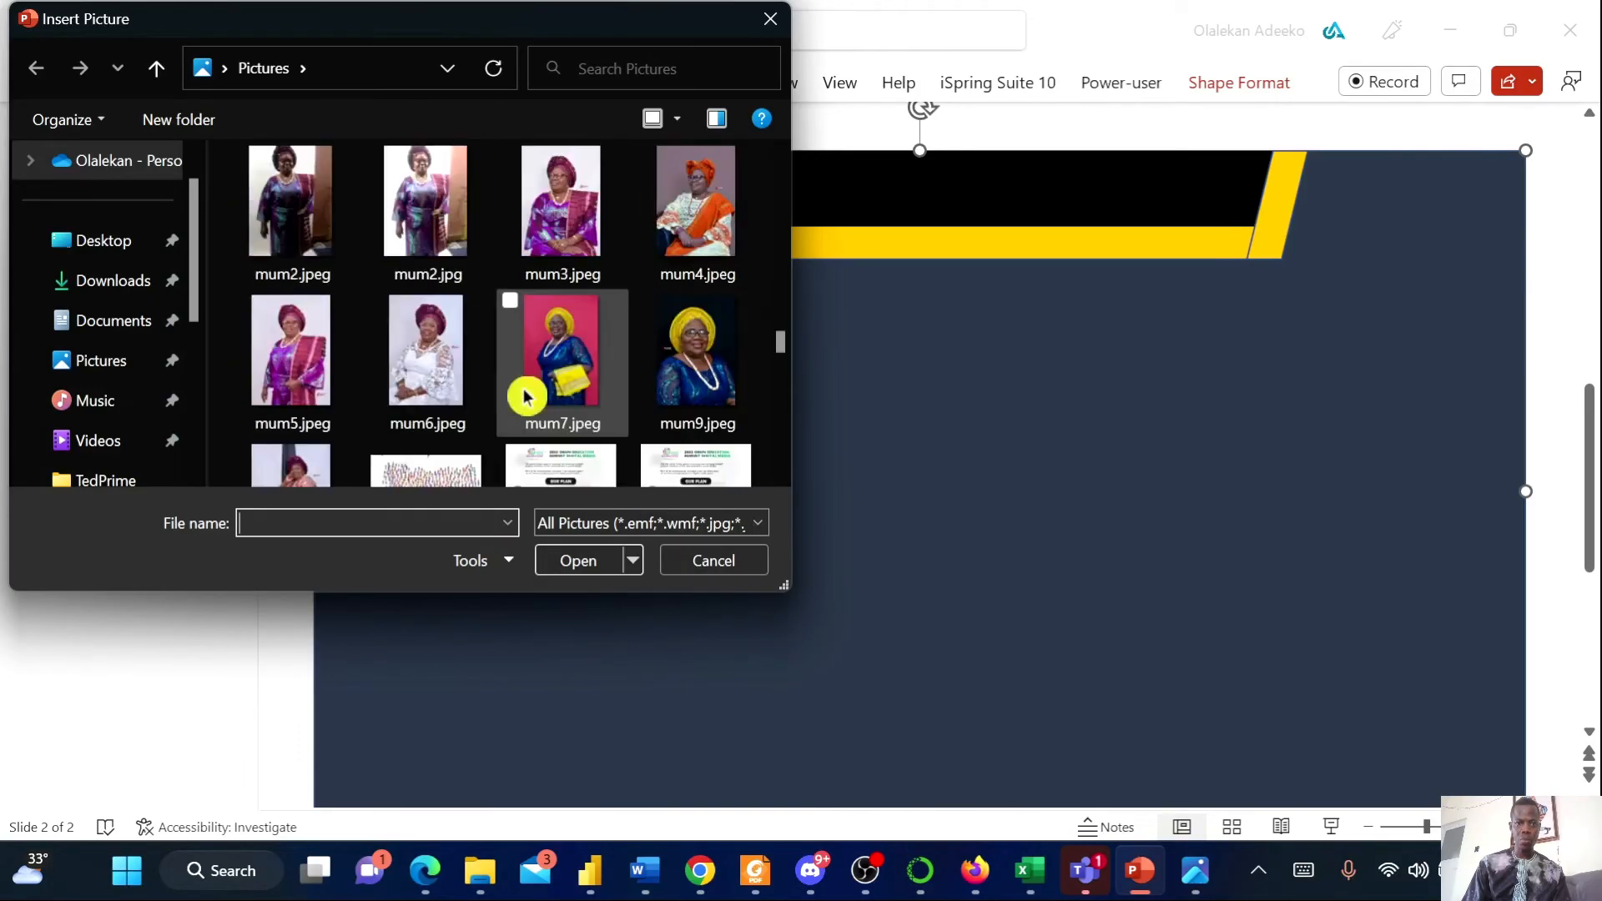
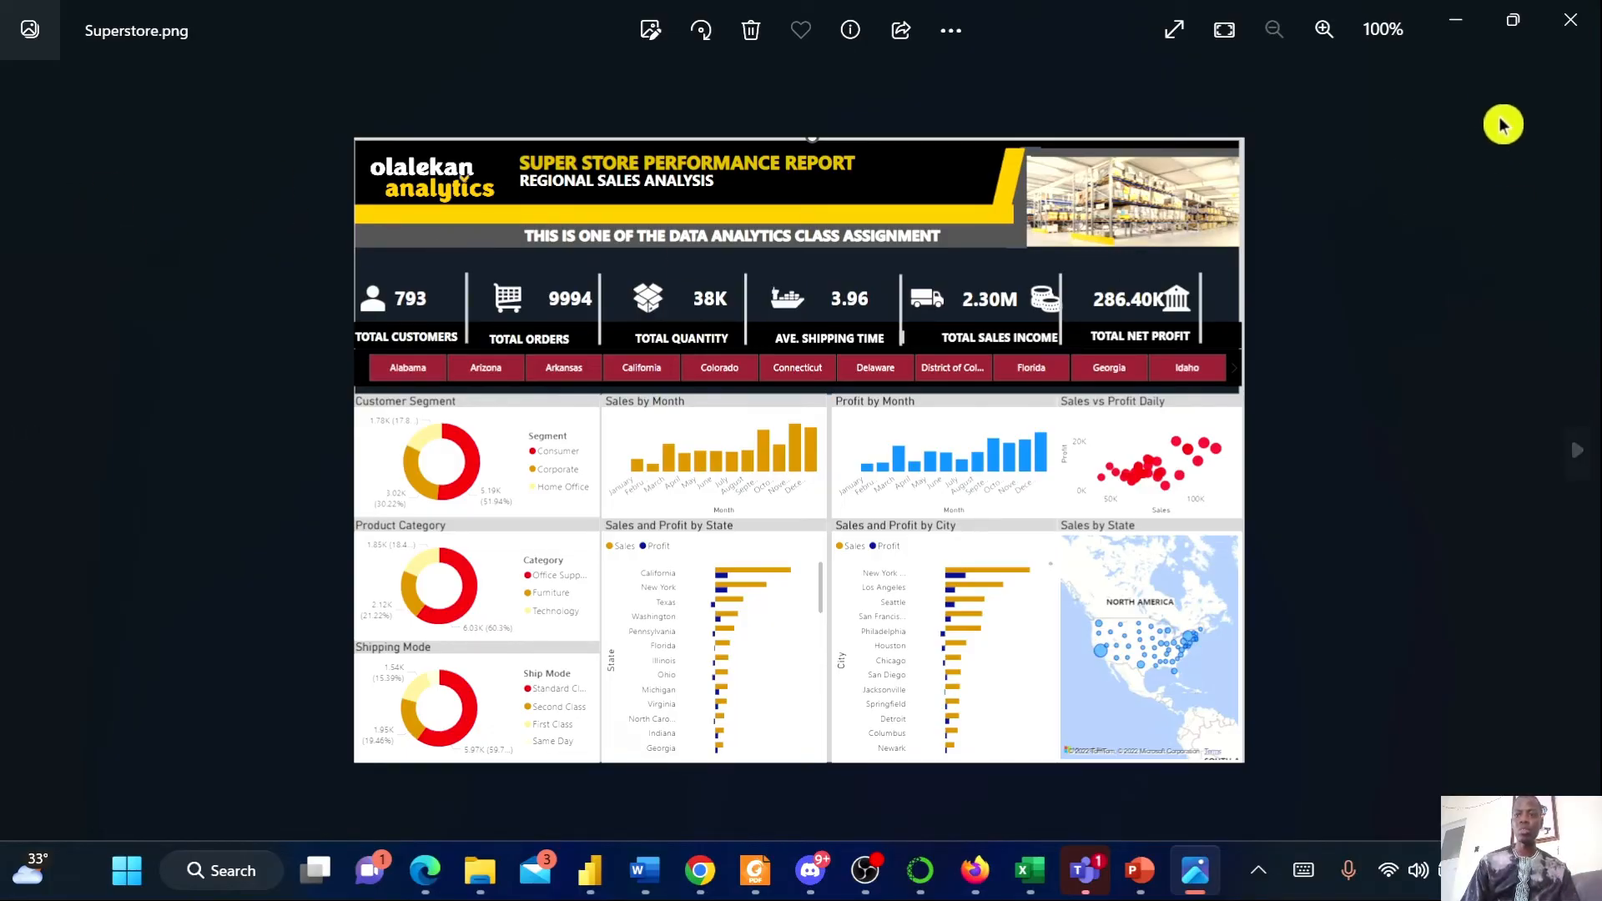
# Duplicate the yellow bar, place the copy just below it, and stretch it to the slide's right edge
pyautogui.click(1130, 876)
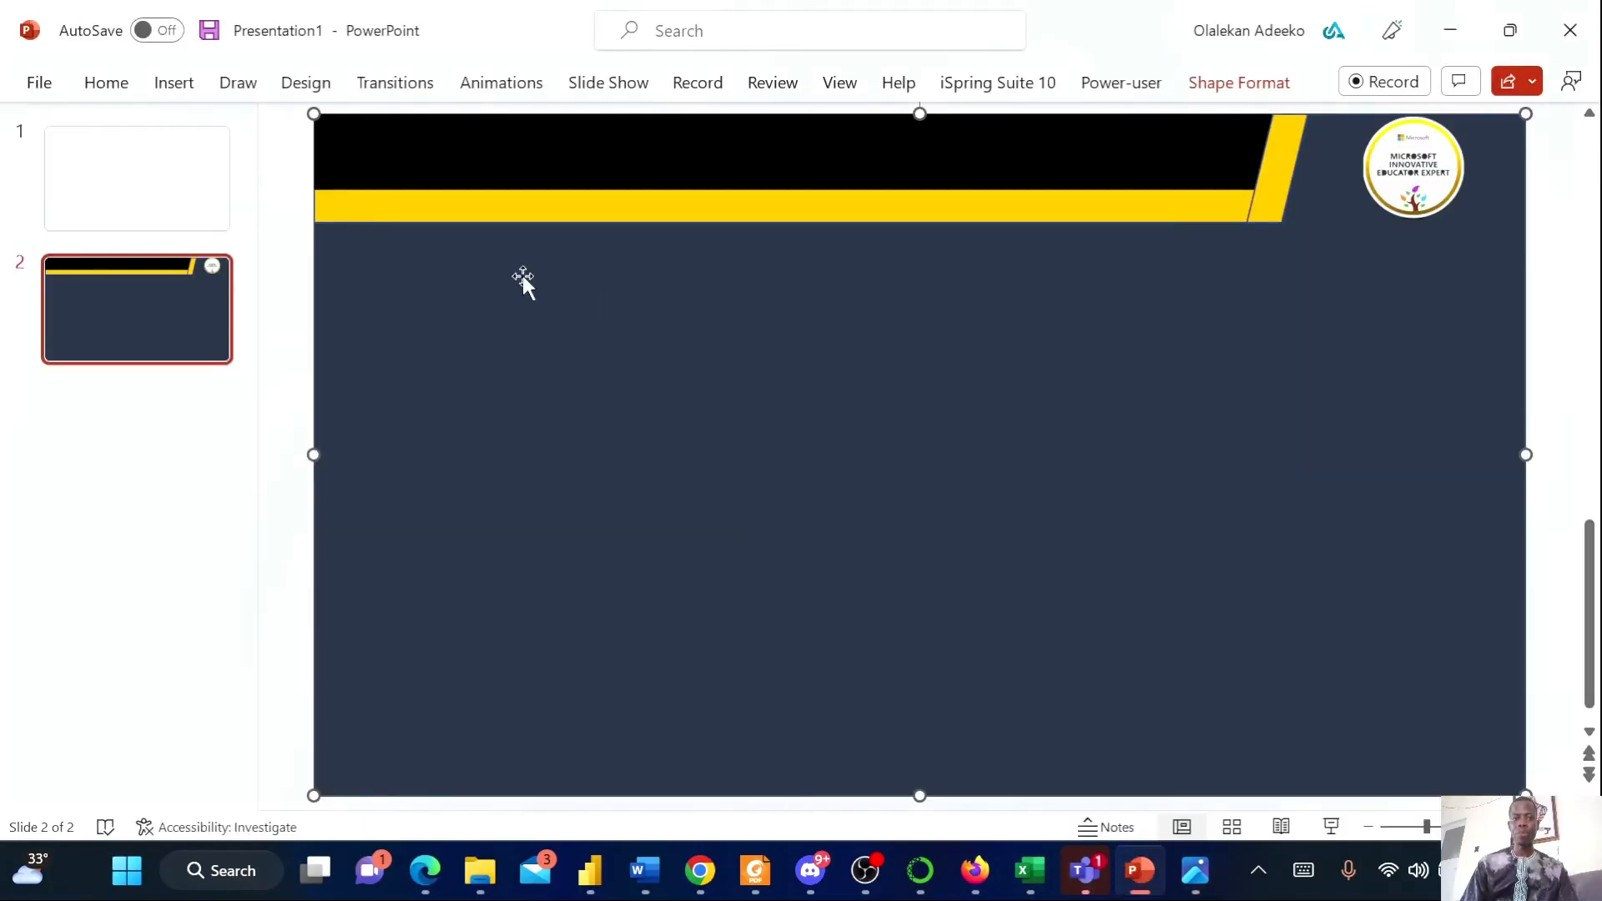
pyautogui.click(554, 213)
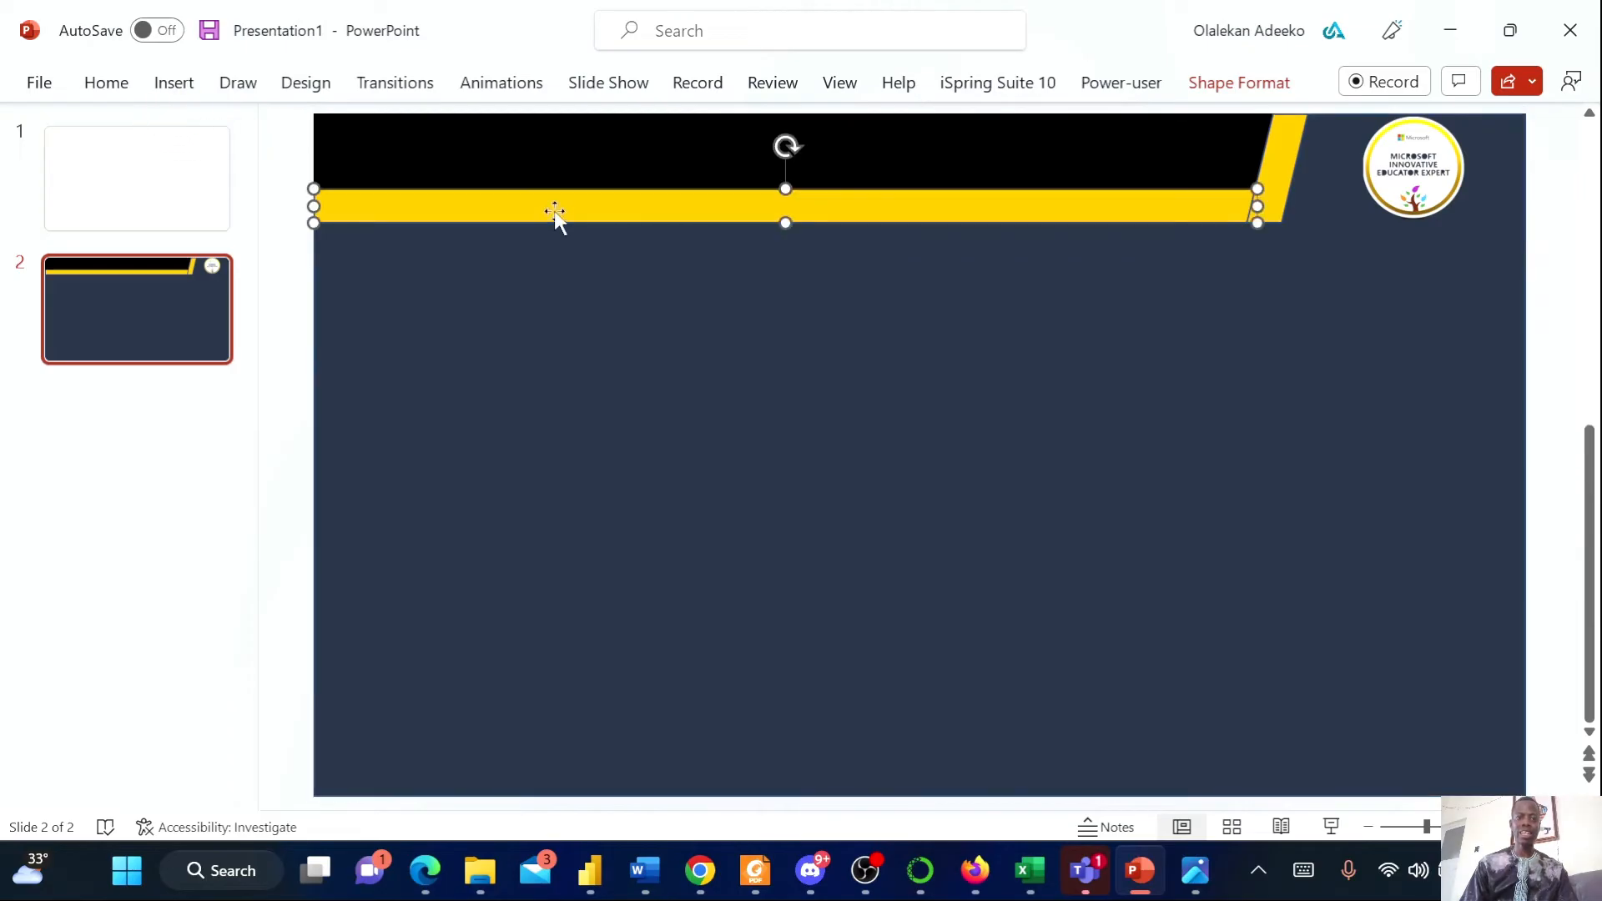
pyautogui.hotkey('ctrl', 'c')
pyautogui.hotkey('ctrl', 'v')
pyautogui.moveTo(554, 210)
pyautogui.mouseDown()
pyautogui.moveTo(553, 278)
pyautogui.moveTo(553, 238)
pyautogui.mouseUp()
pyautogui.moveTo(1257, 240); pyautogui.dragTo(1428, 251)
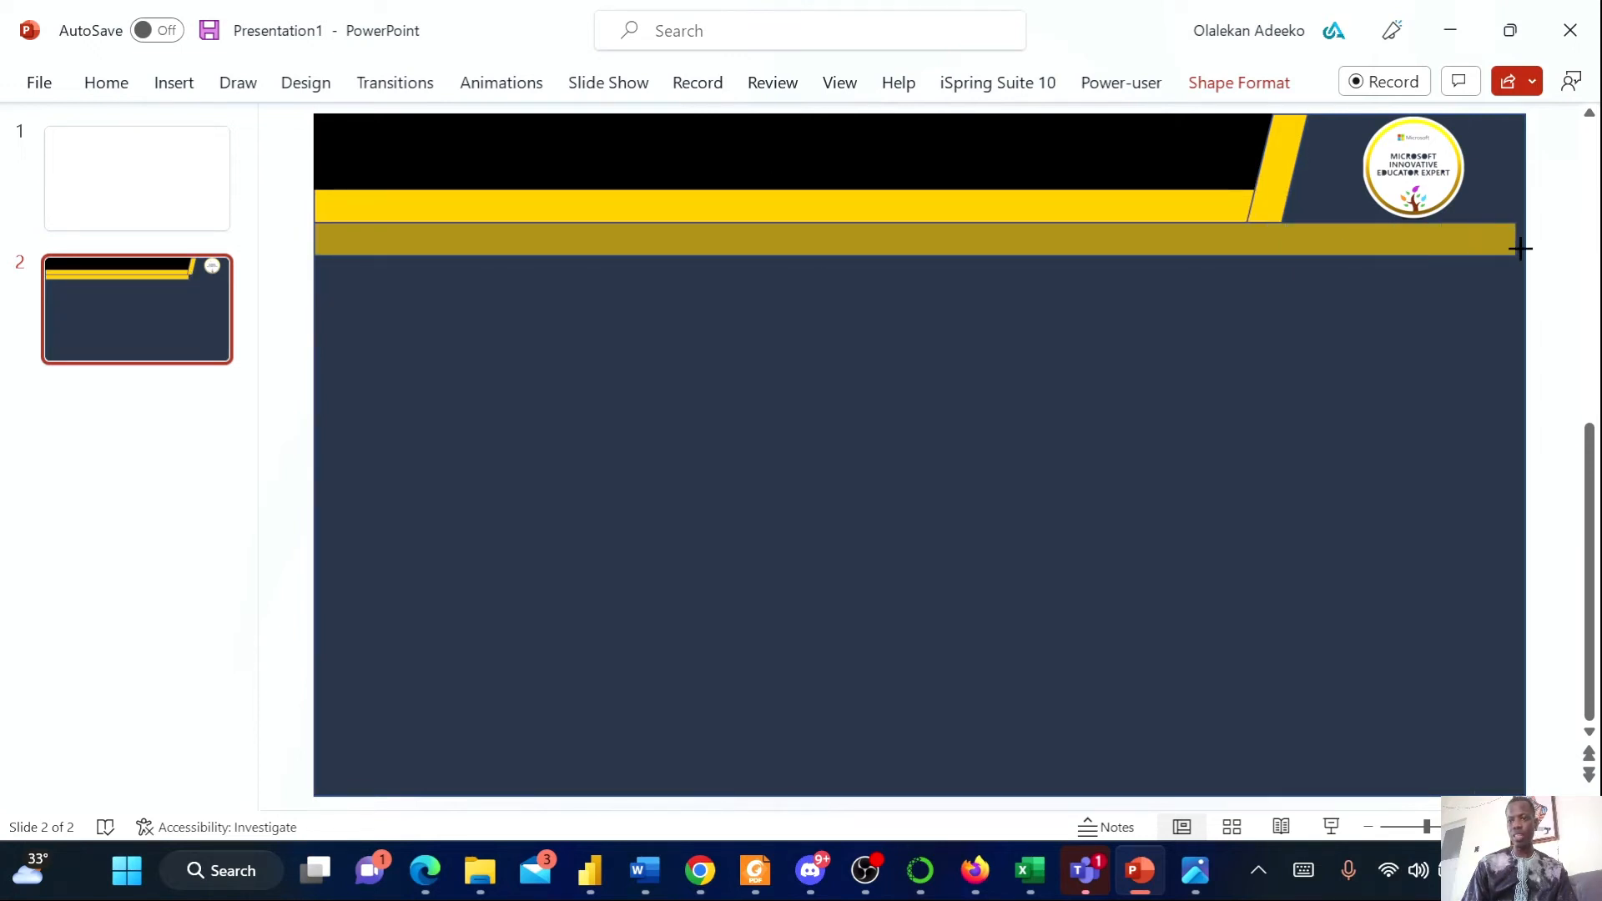
pyautogui.moveTo(1525, 248); pyautogui.dragTo(1525, 248)
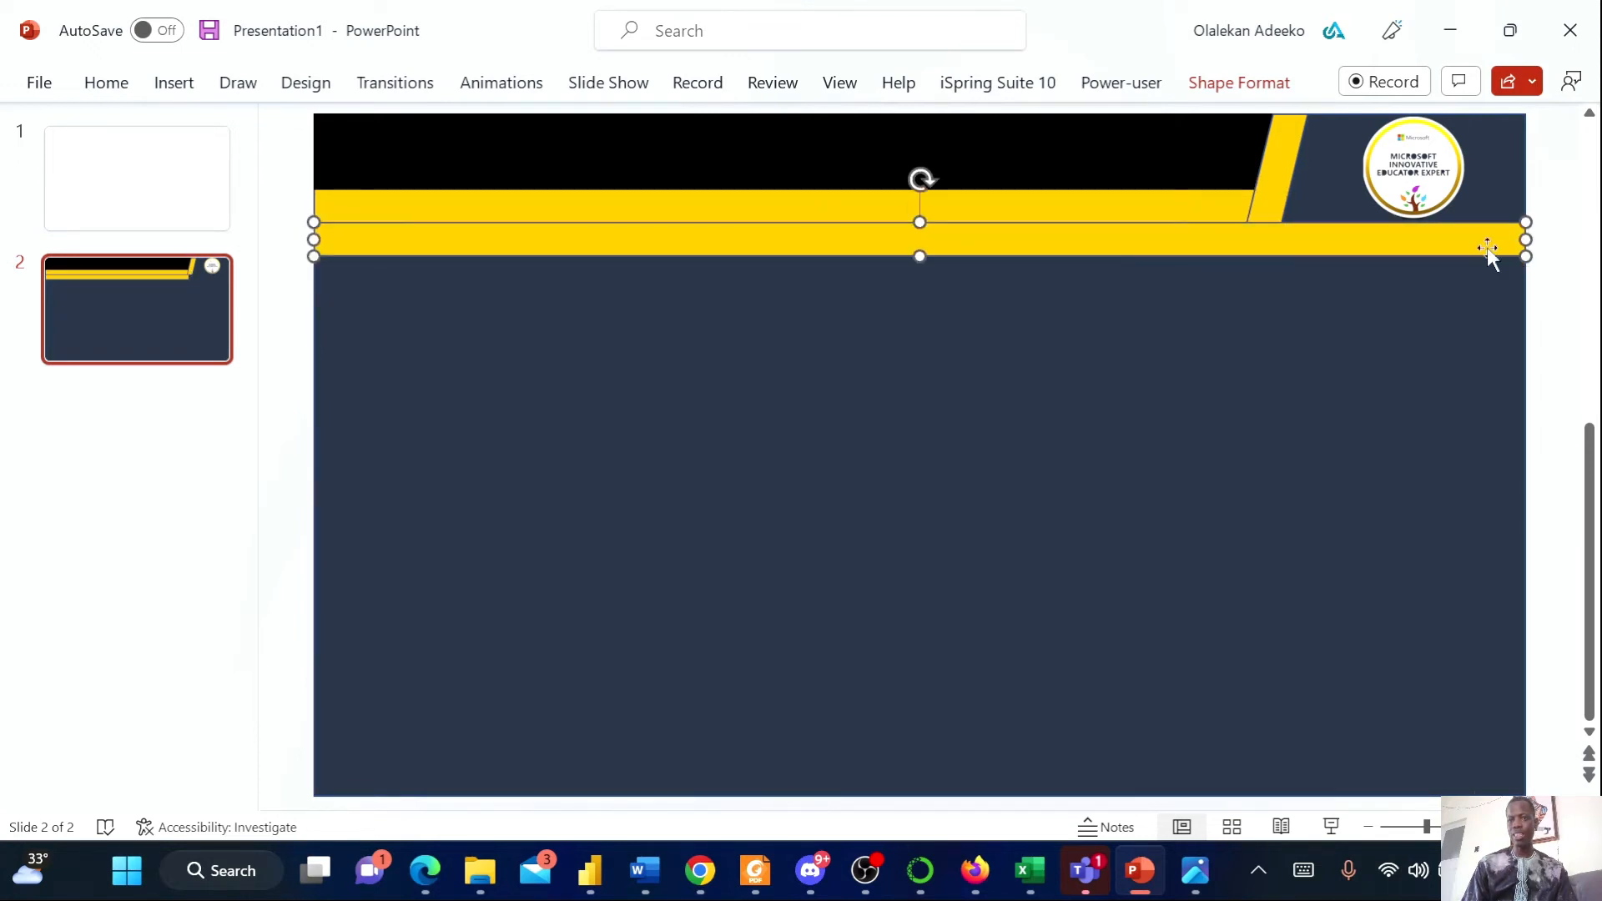
pyautogui.click(1238, 82)
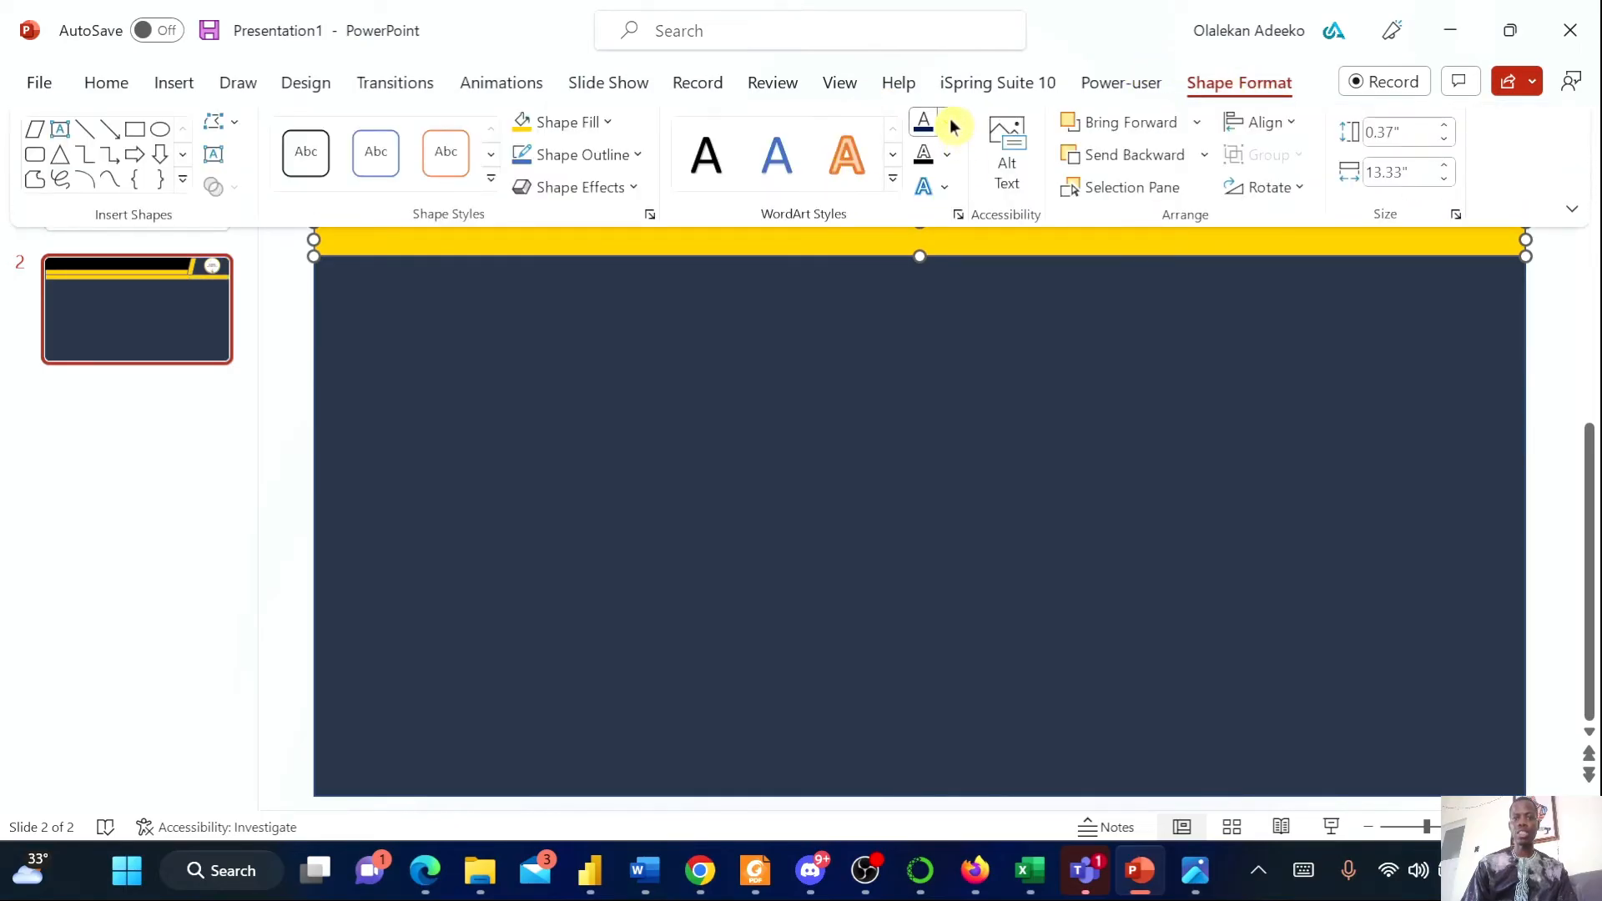
pyautogui.click(951, 124)
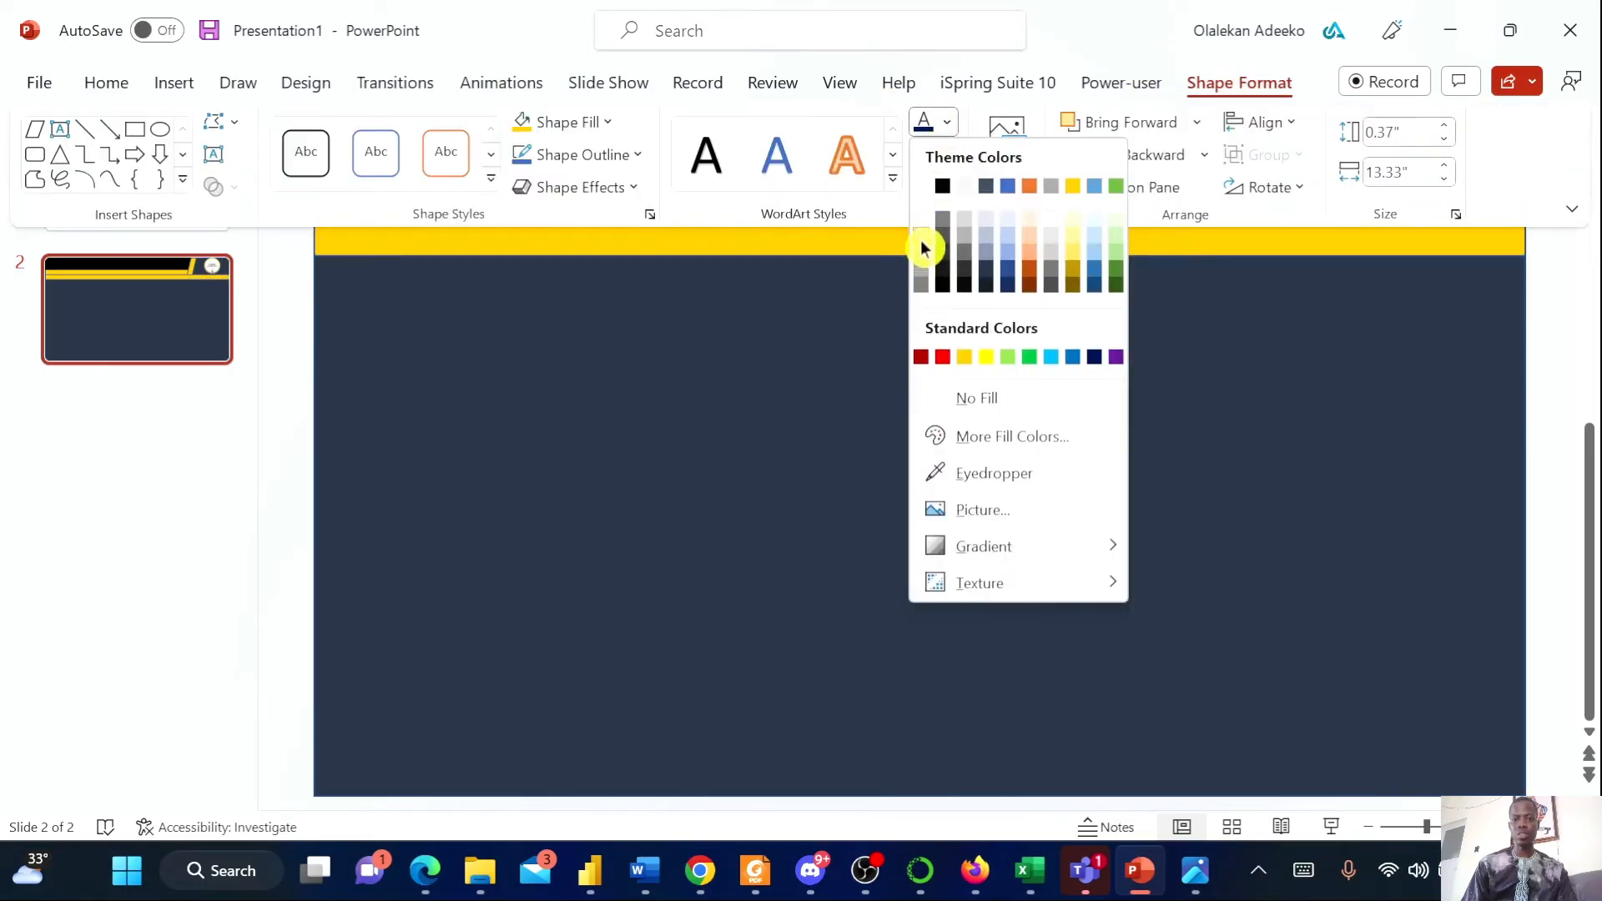
pyautogui.click(923, 247)
pyautogui.click(932, 336)
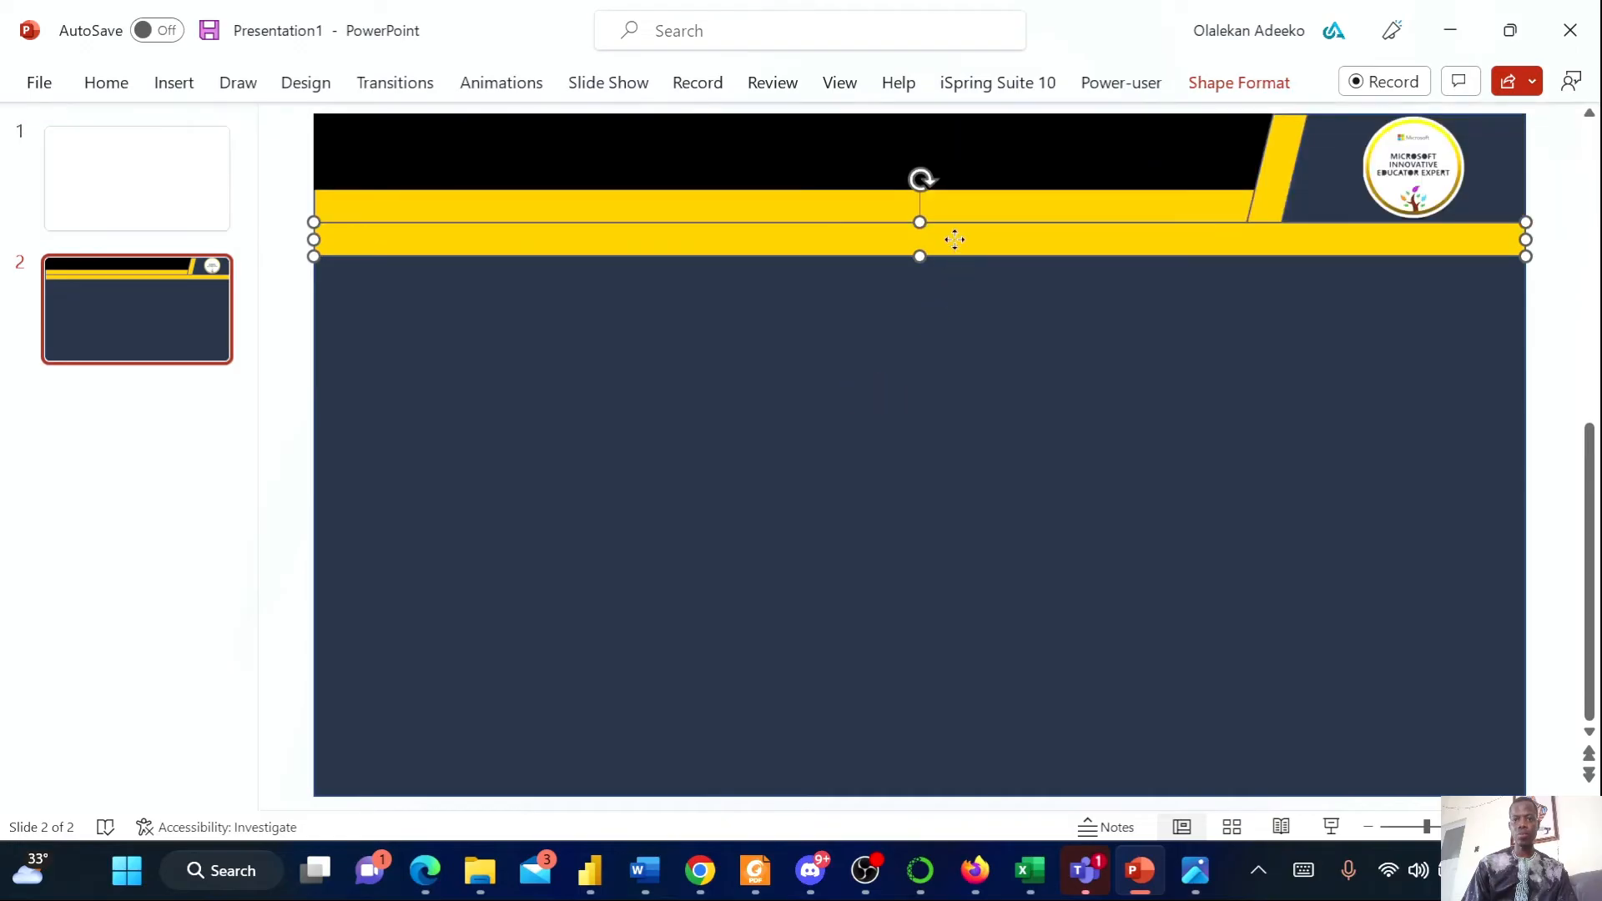
# Fill the duplicated bar with a light gray theme color
pyautogui.click(1238, 82)
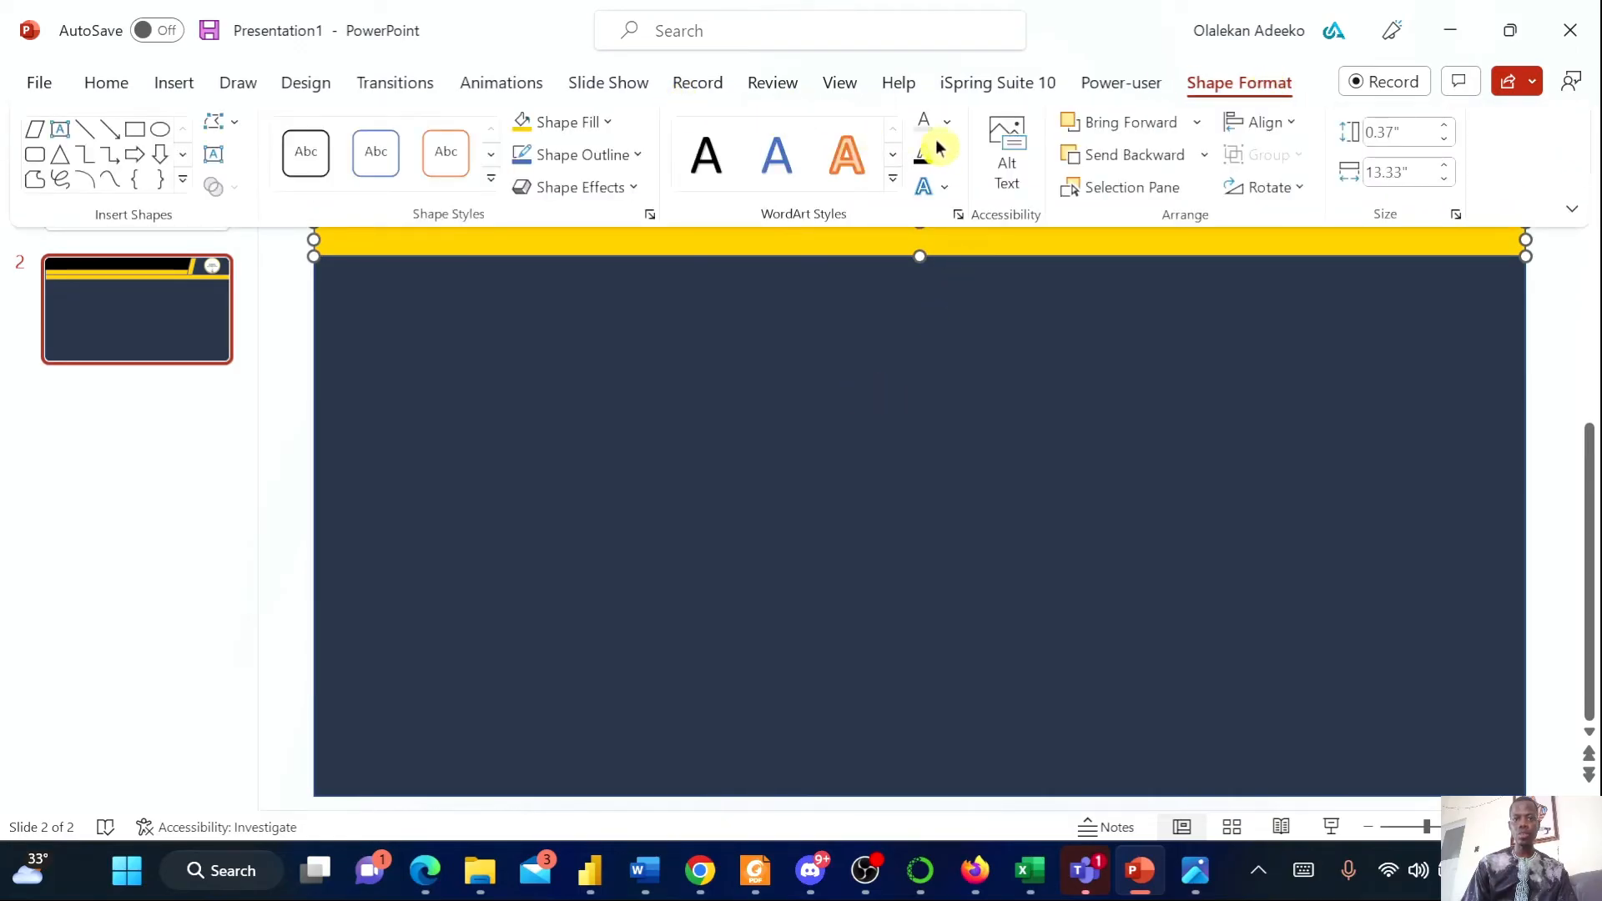
pyautogui.click(611, 127)
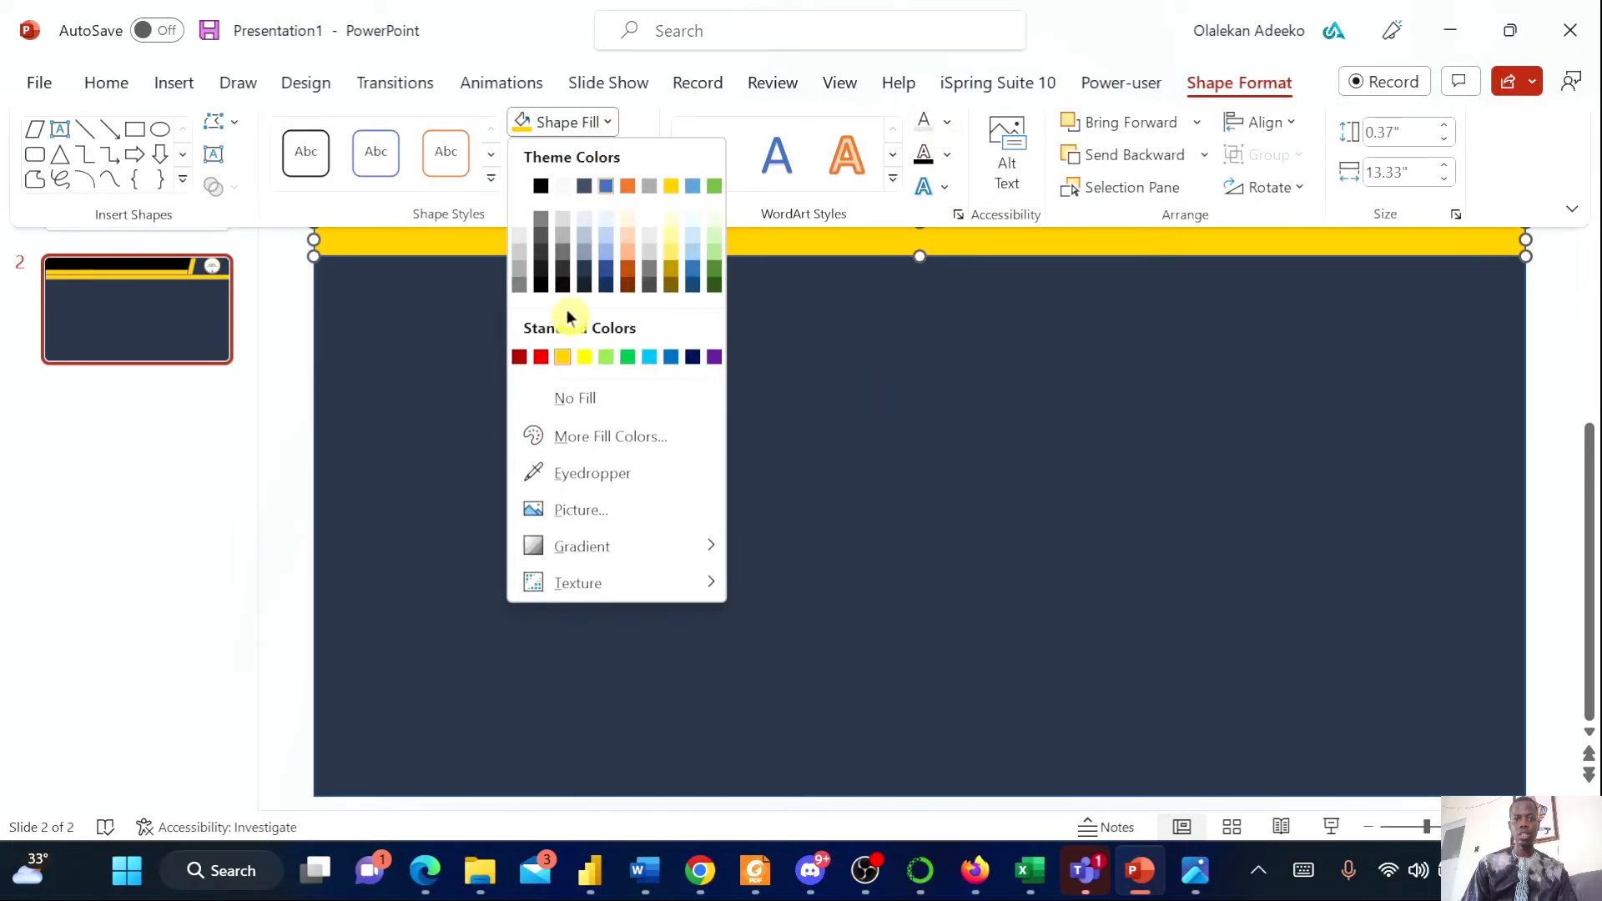
pyautogui.click(559, 243)
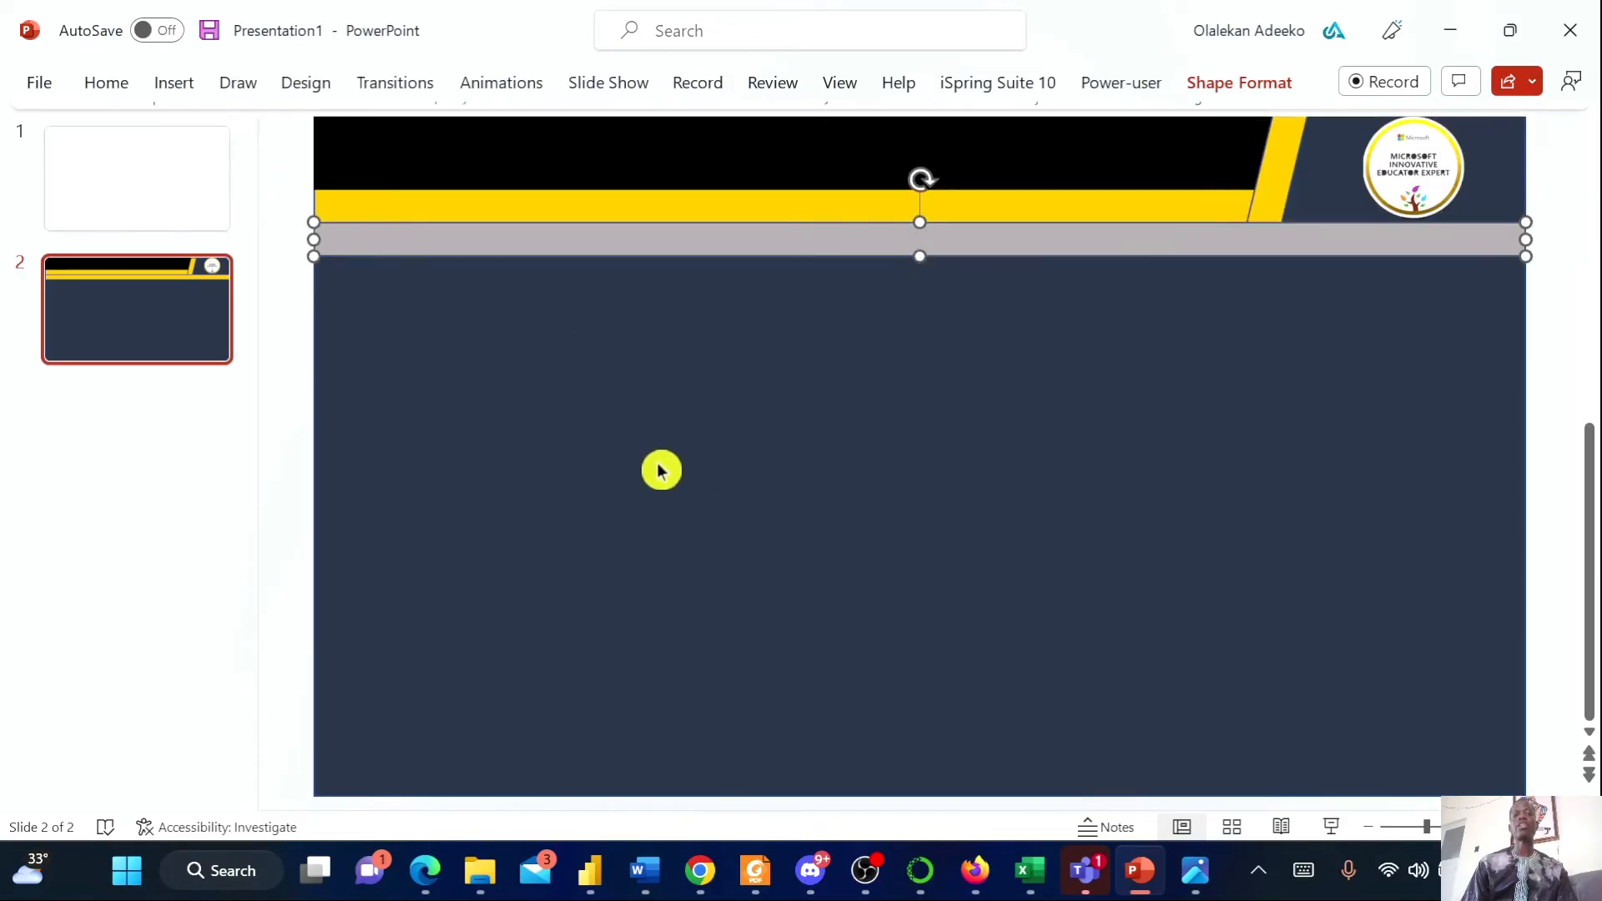
# Compare with the reference report, then select all objects on the slide and group them
pyautogui.click(1190, 886)
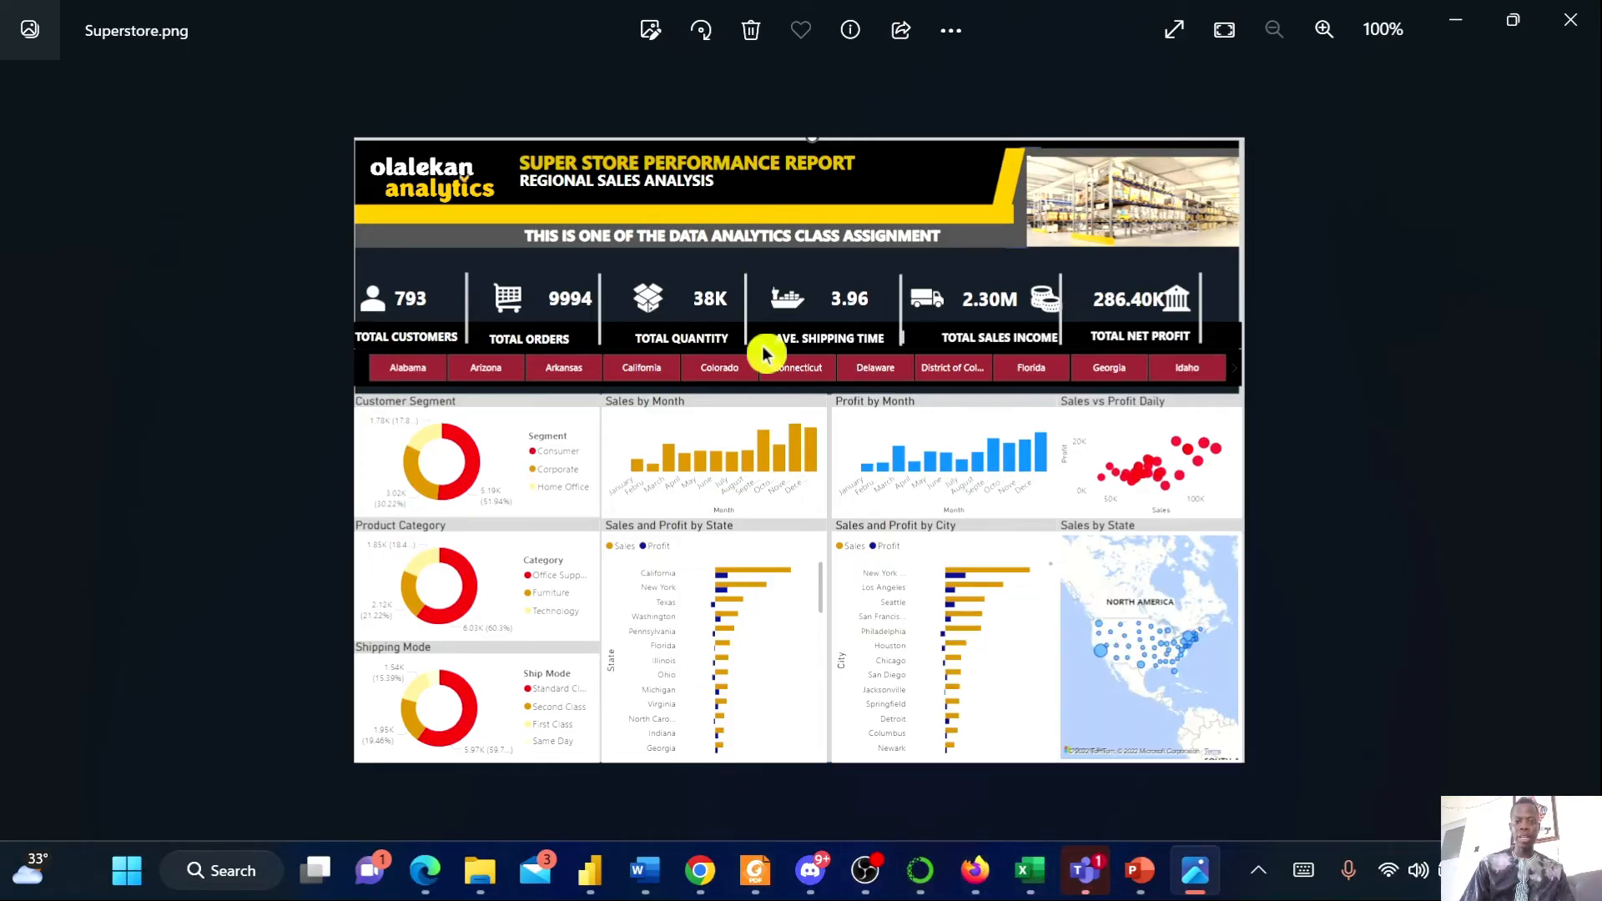
pyautogui.click(1141, 892)
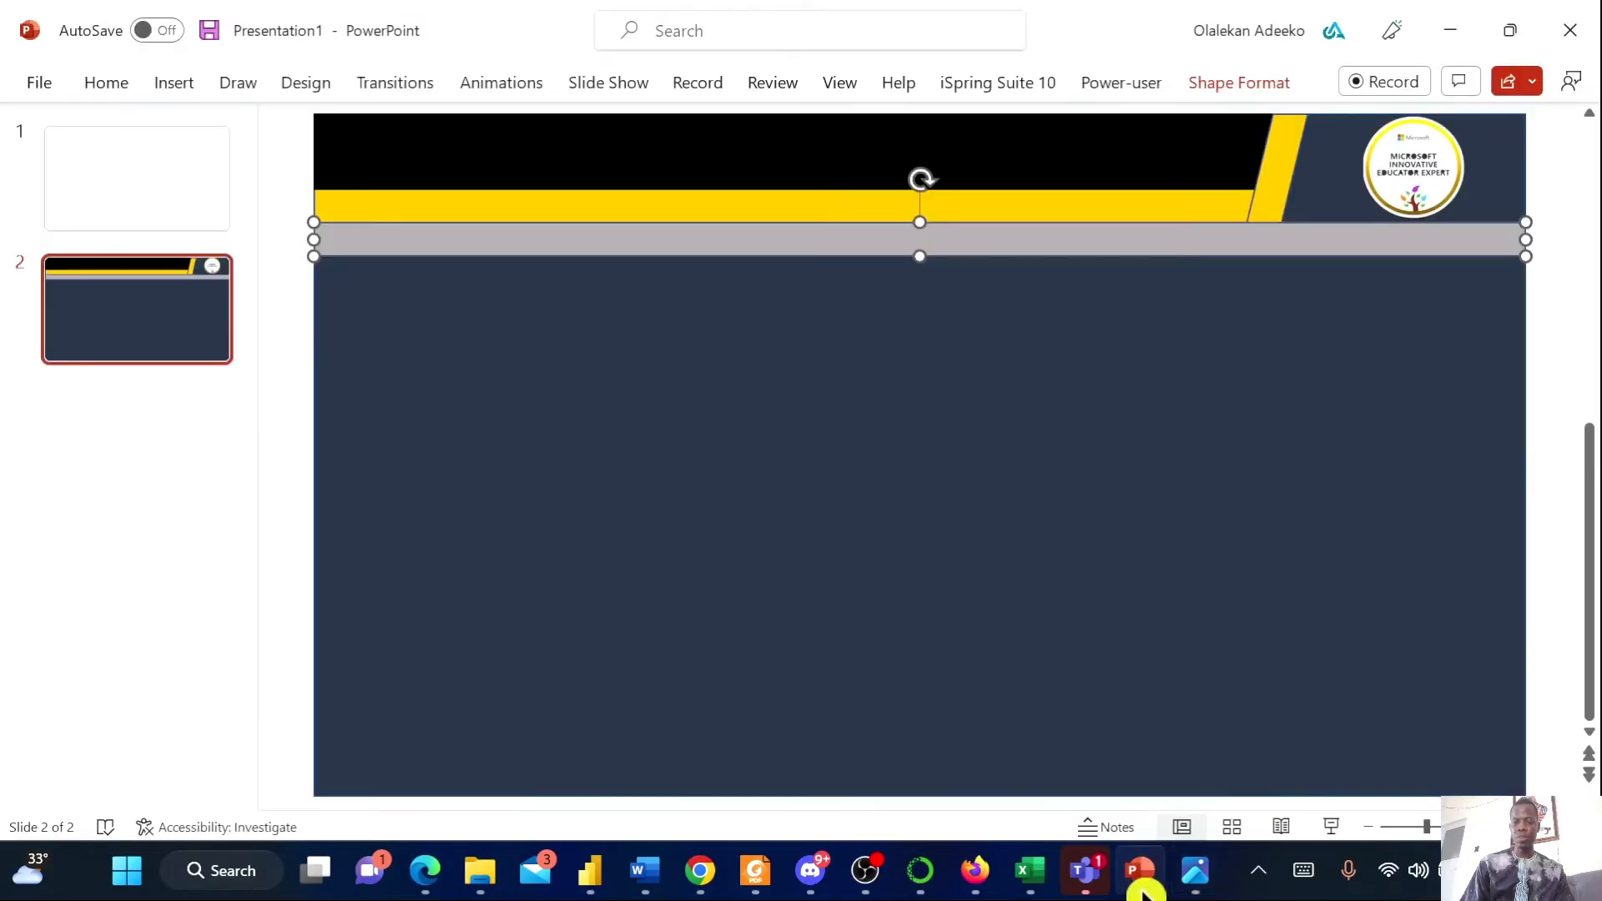
pyautogui.click(876, 367)
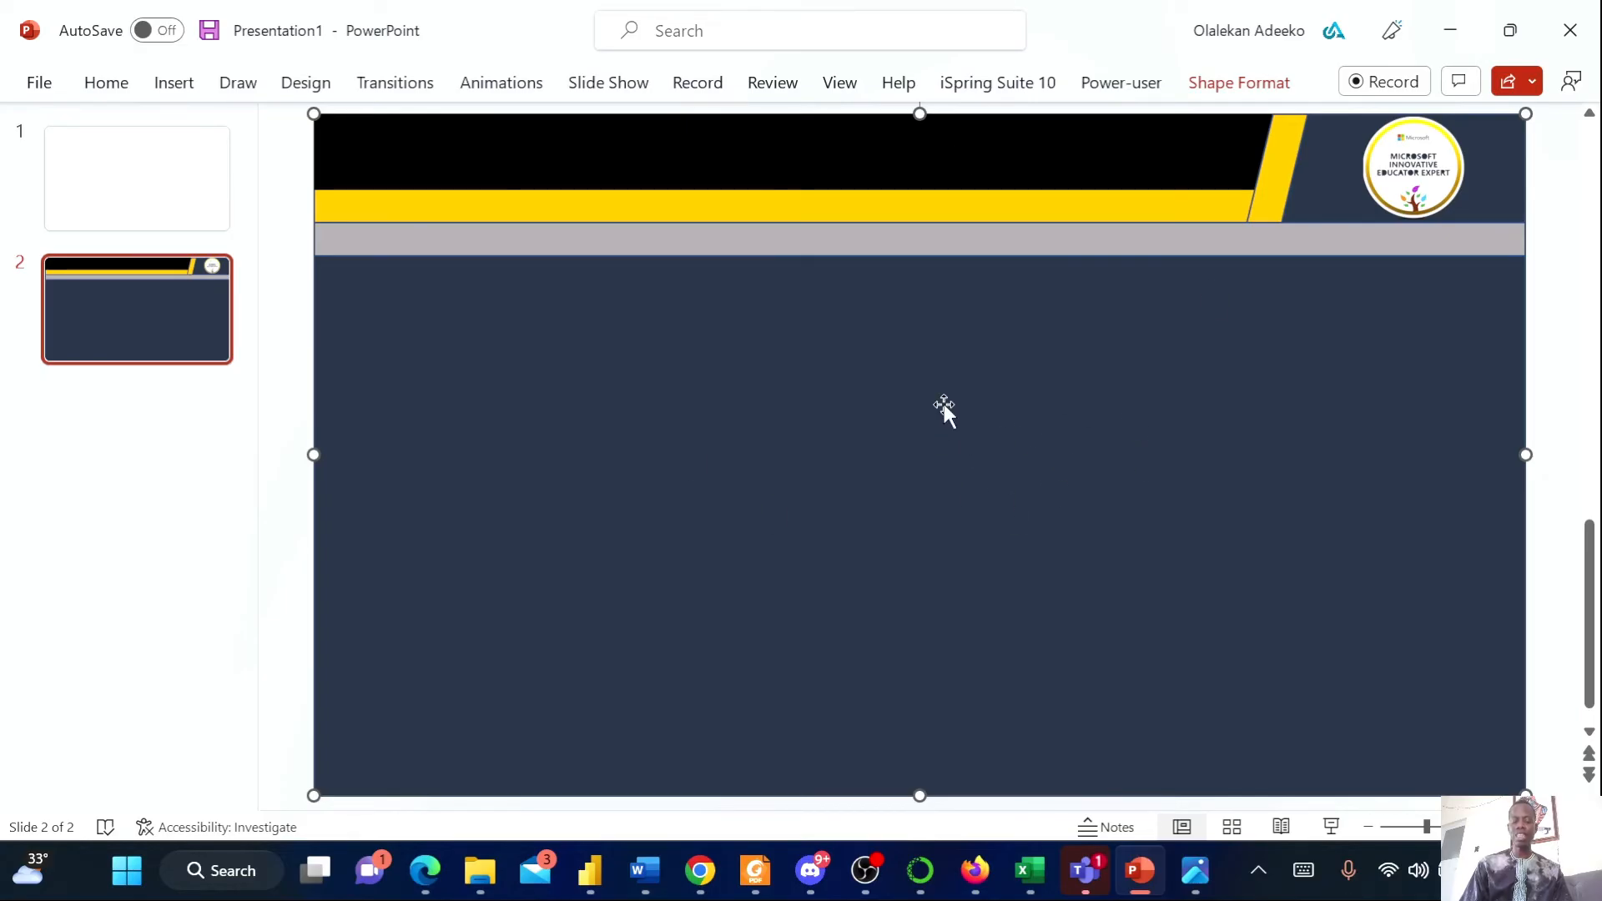
pyautogui.hotkey('ctrl', 'a')
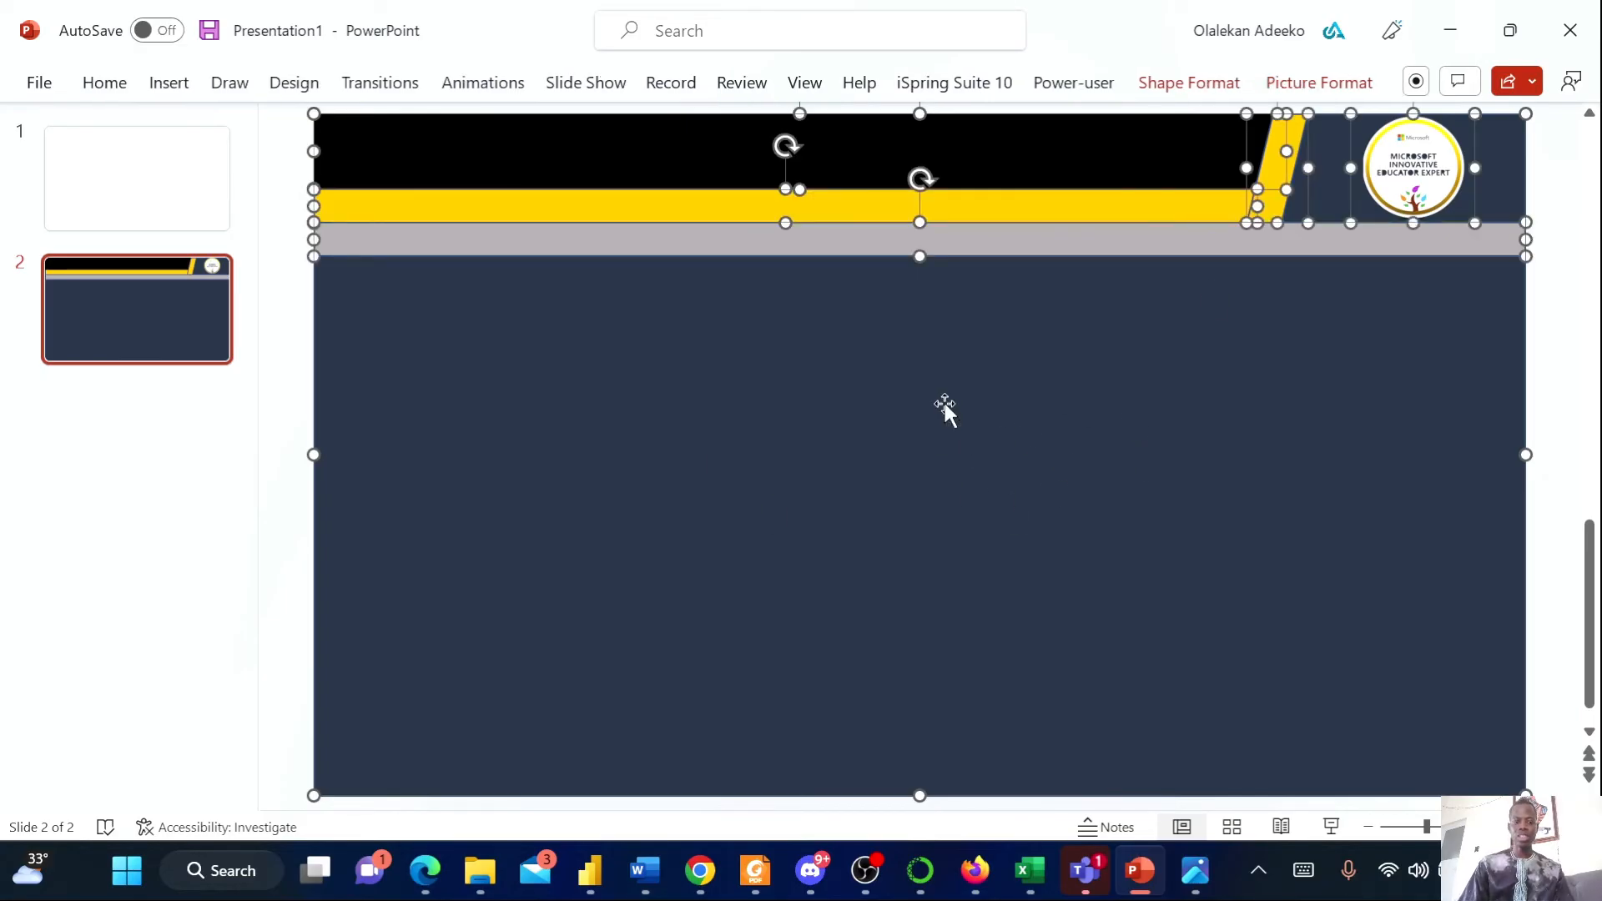
pyautogui.rightClick(962, 263)
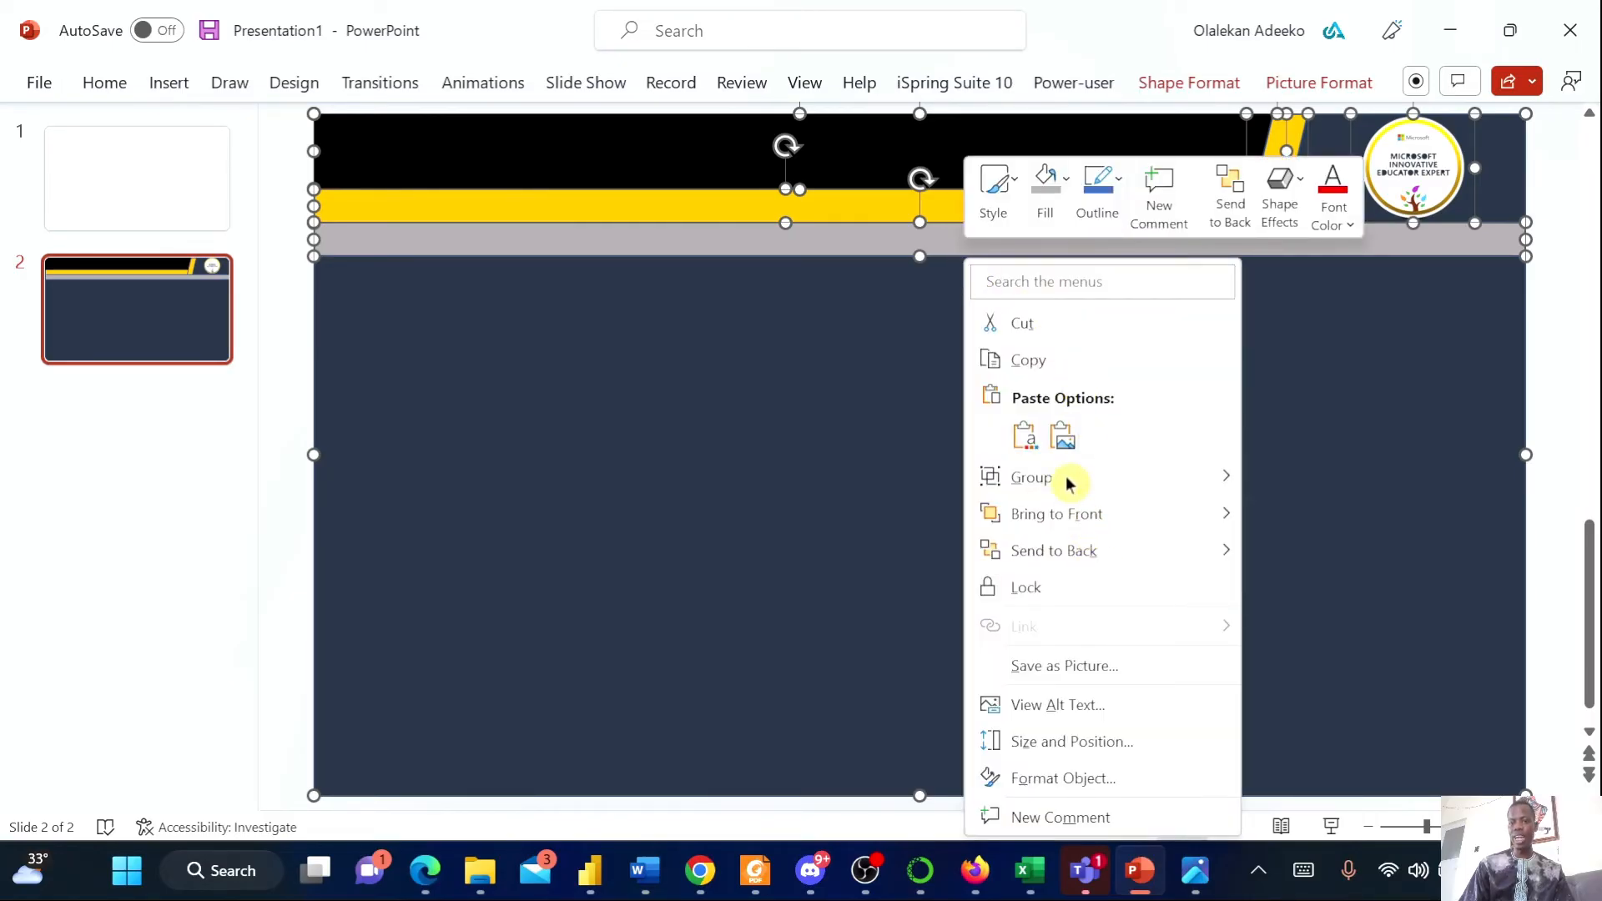
pyautogui.moveTo(1134, 484)
pyautogui.click(1313, 481)
pyautogui.moveTo(790, 488); pyautogui.dragTo(904, 340)
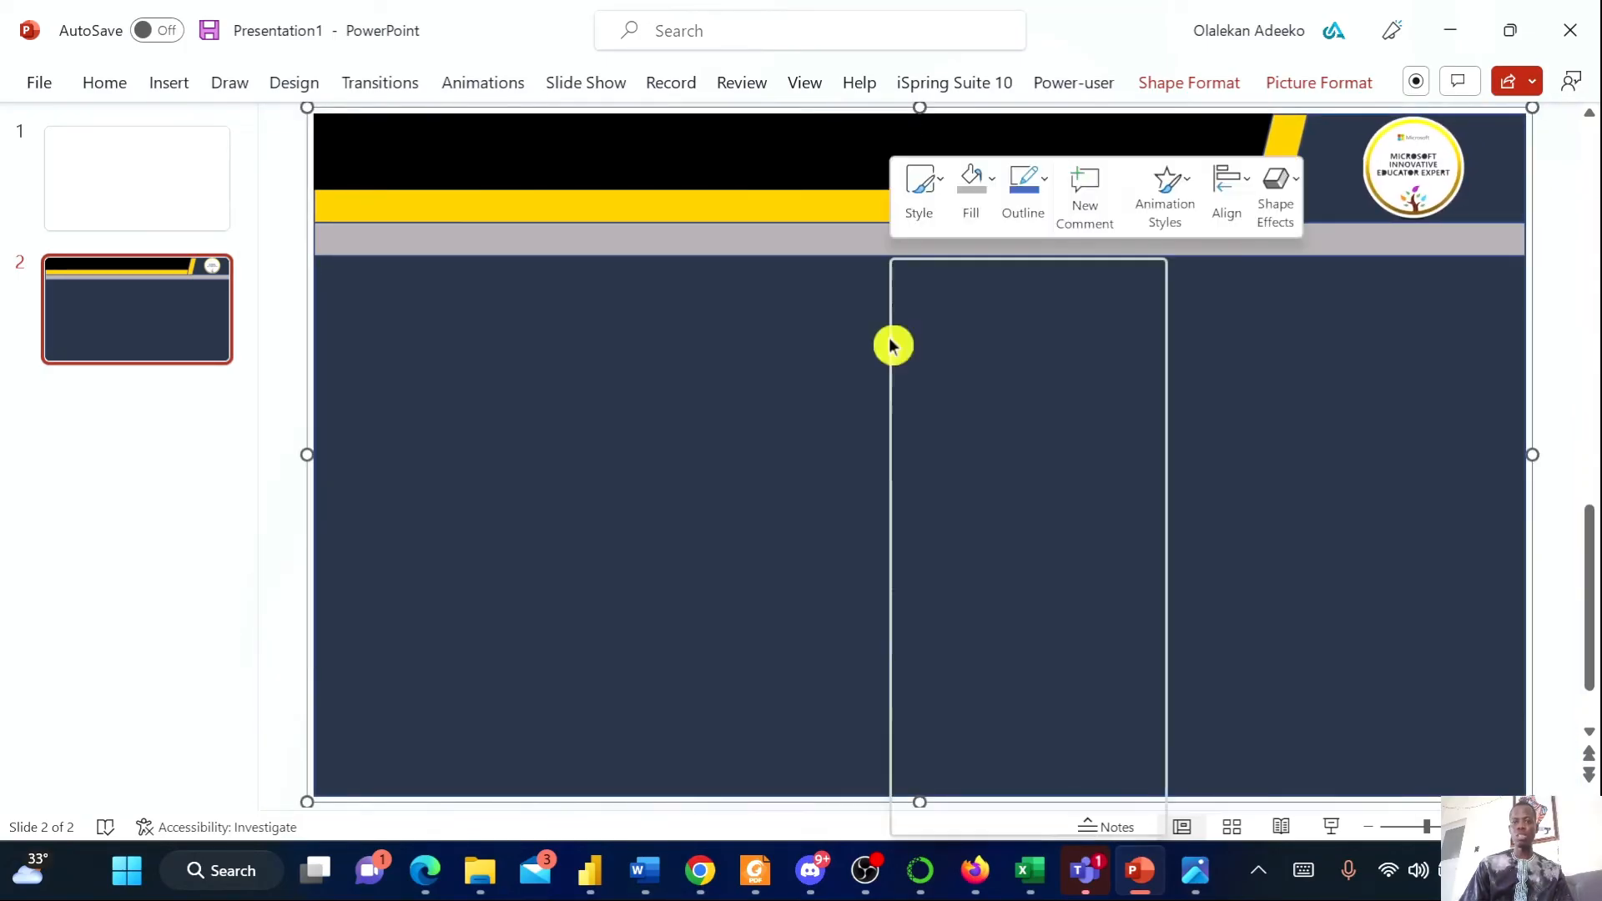
# Save the grouped slide design as a picture named super on the Desktop
pyautogui.click(1019, 663)
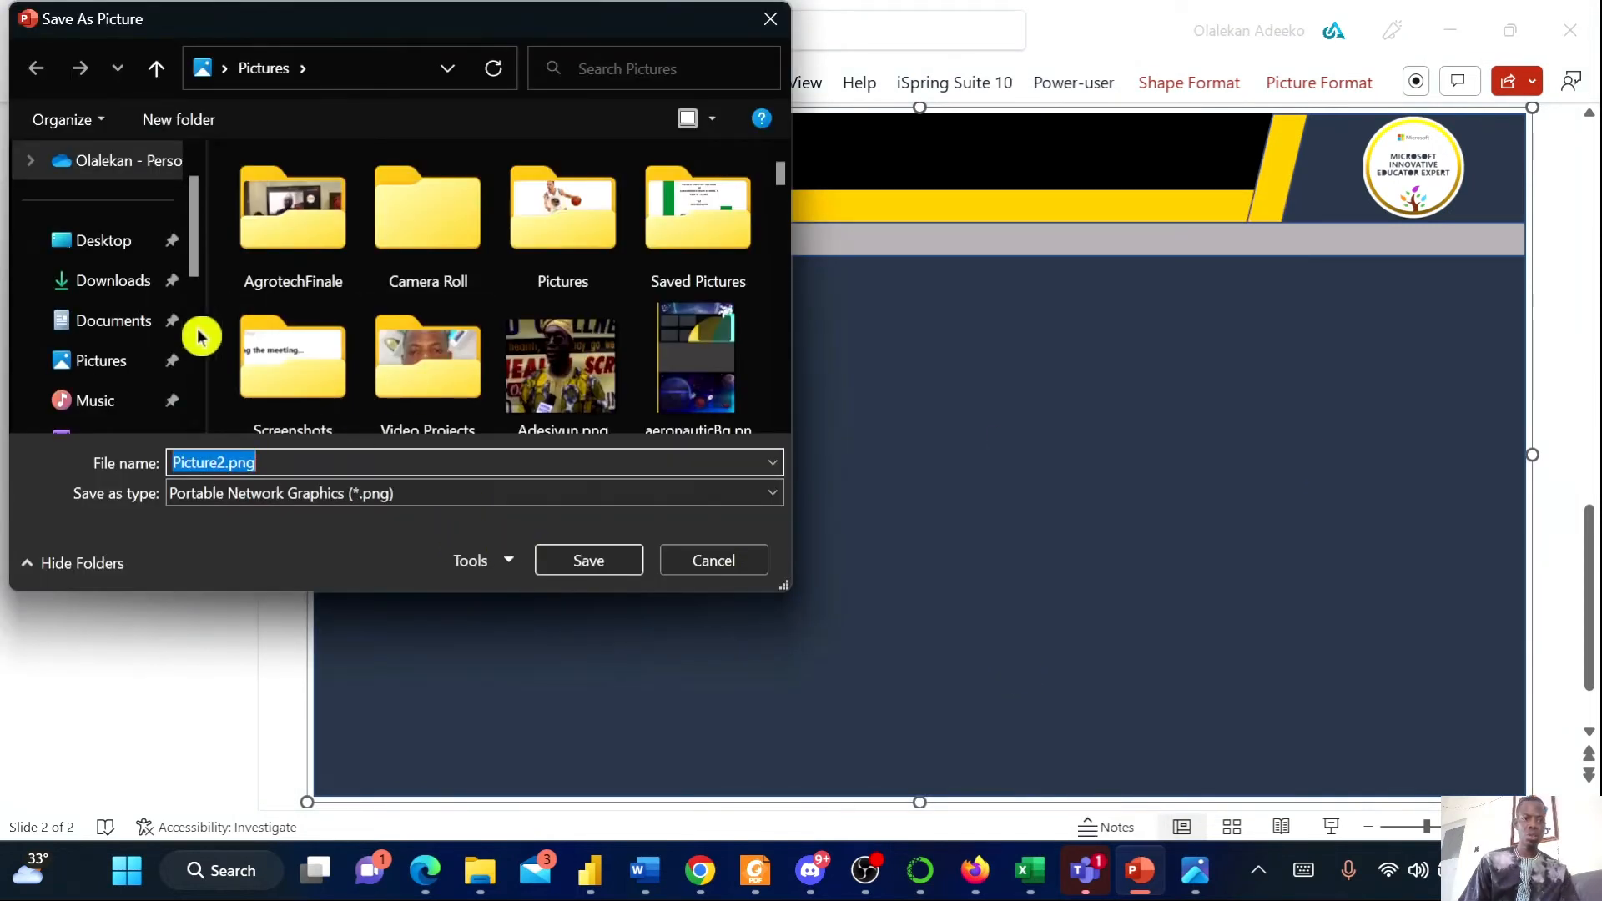
pyautogui.click(124, 249)
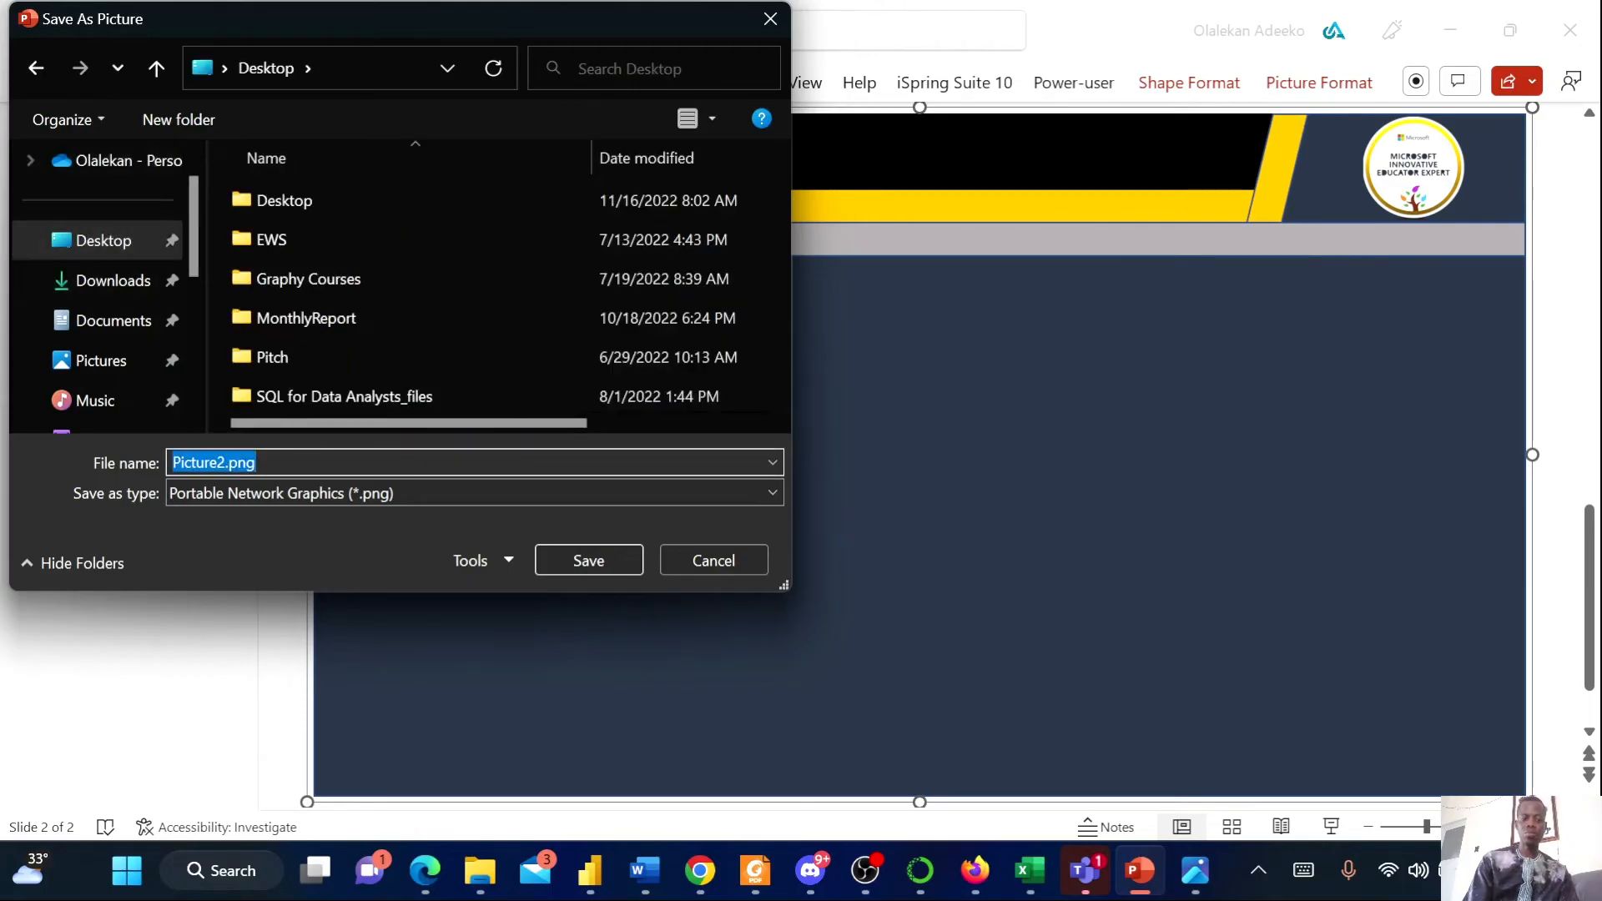
pyautogui.write('super')
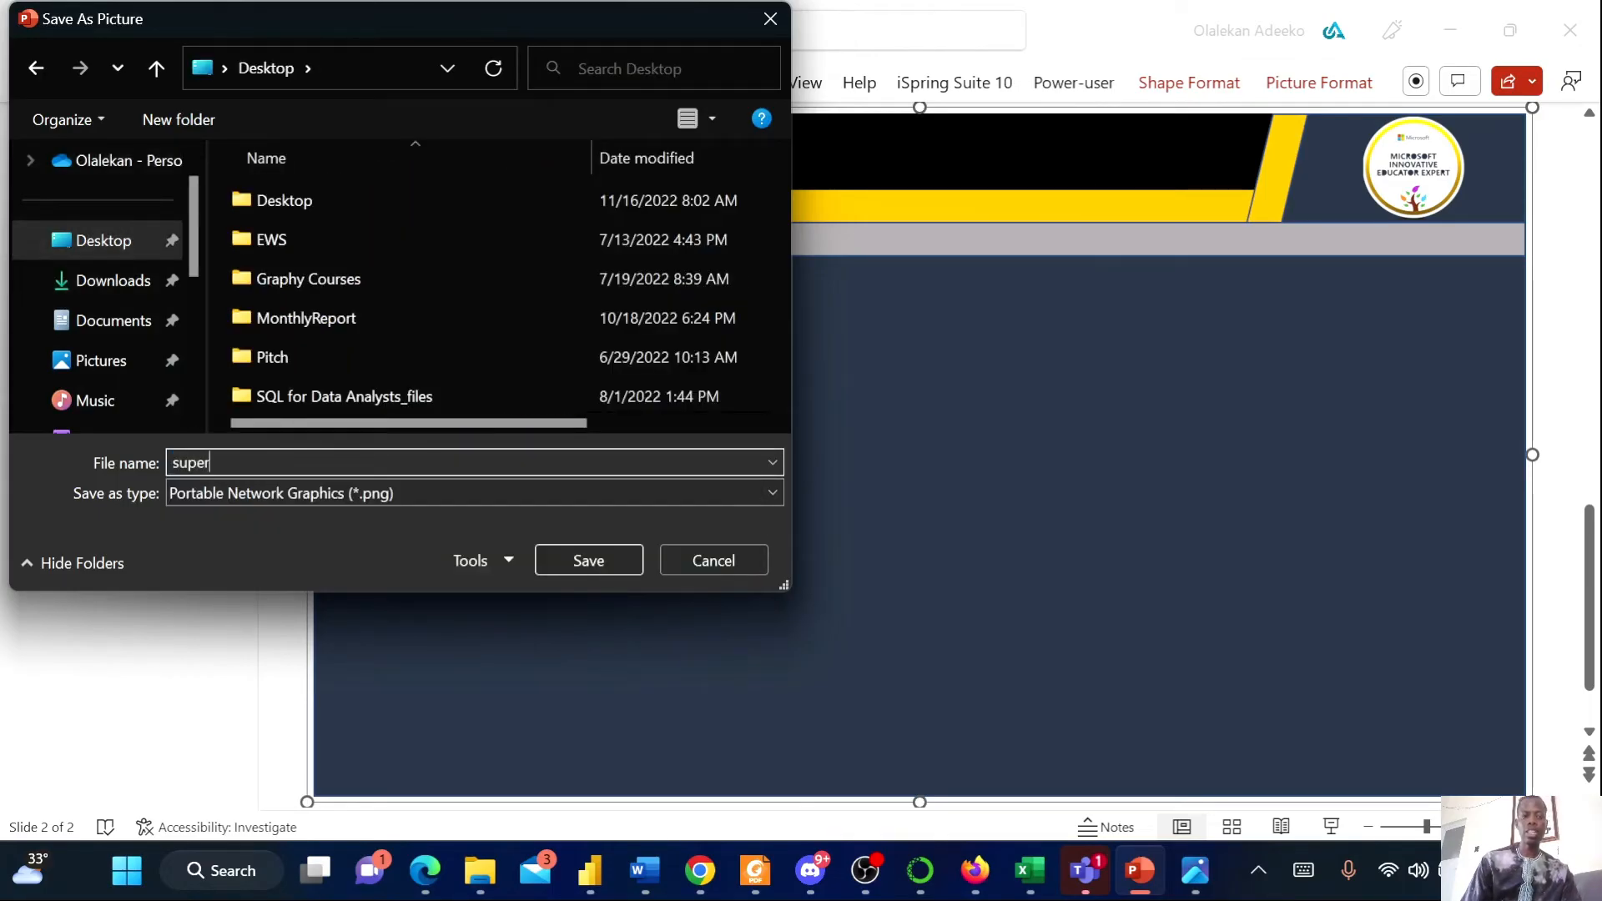
pyautogui.press('Return')
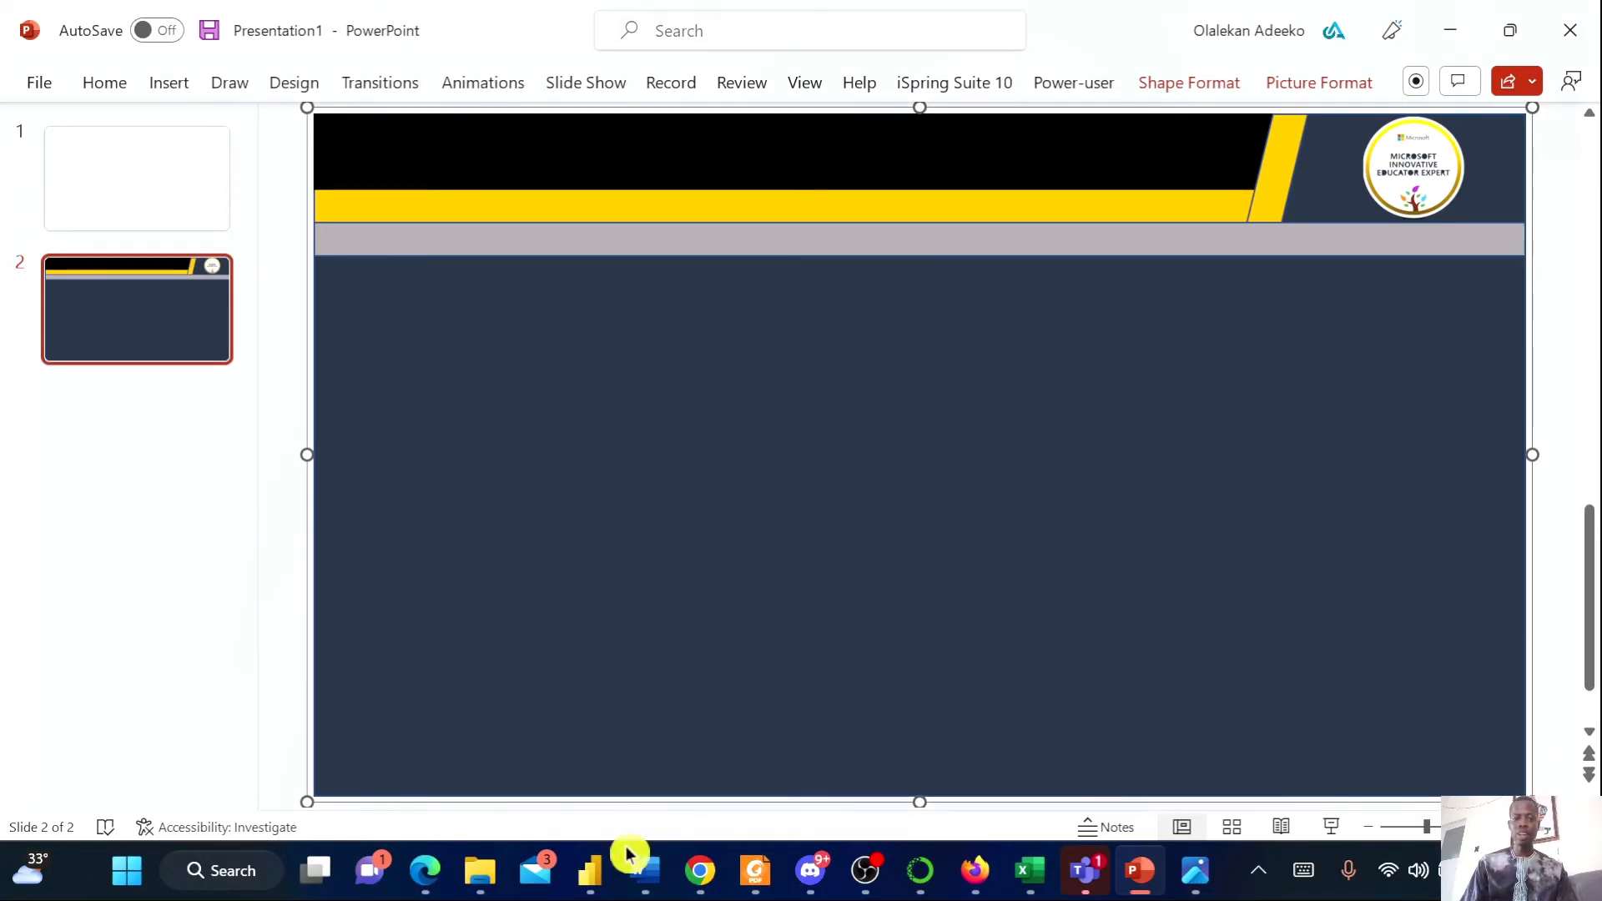
# In Power BI, set the report page's canvas background image to super.png from the Desktop
pyautogui.moveTo(589, 870)
pyautogui.click(662, 784)
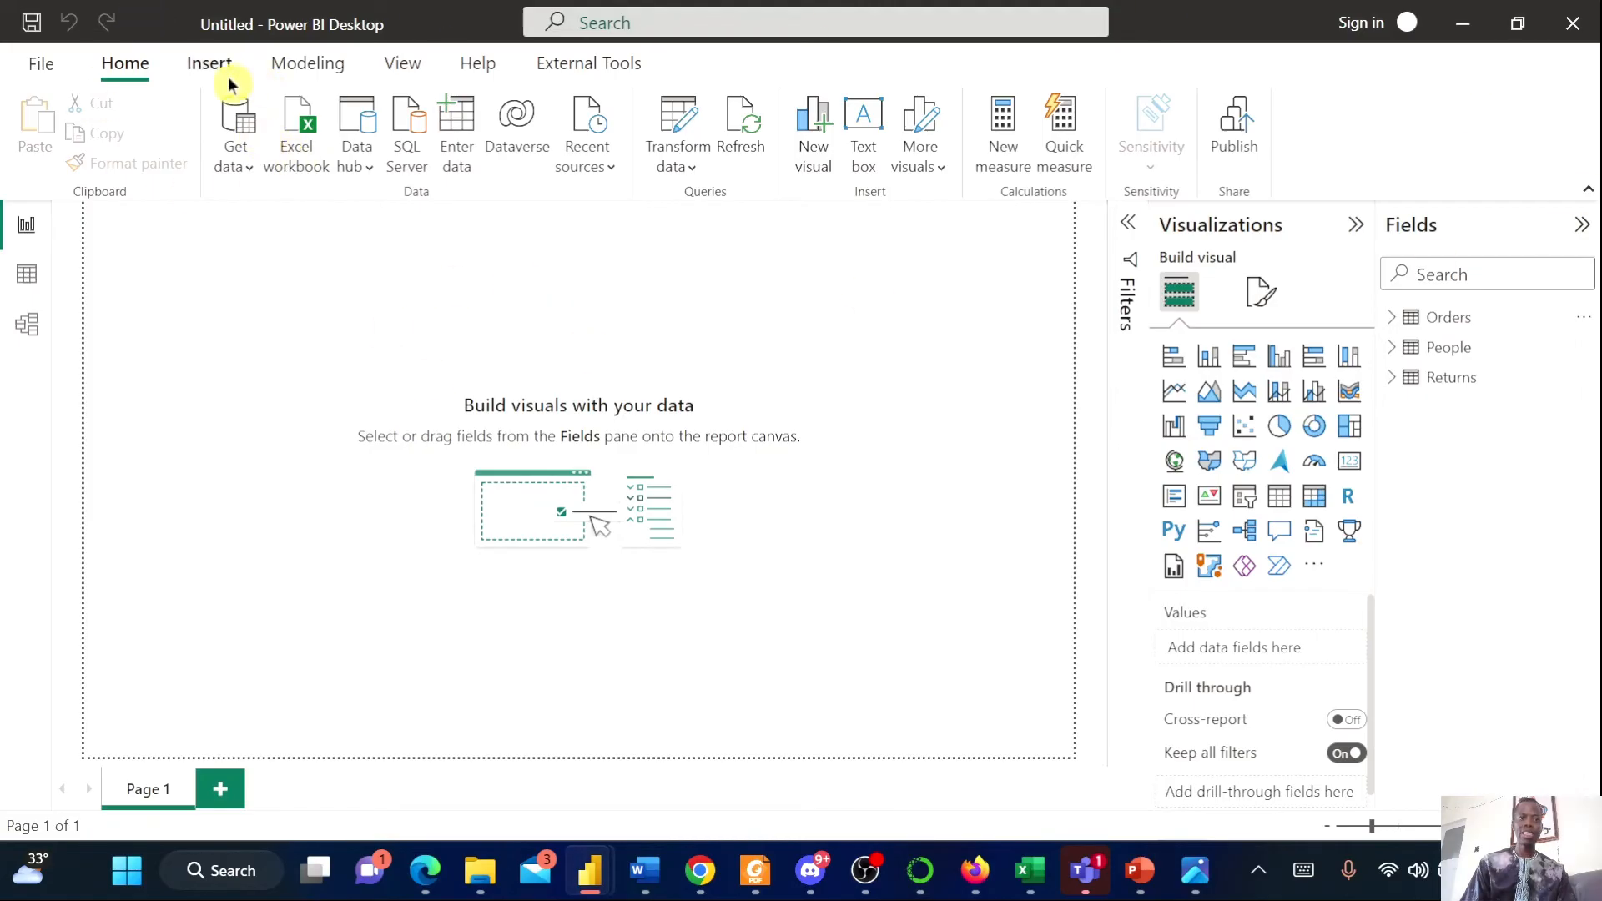
pyautogui.click(1262, 293)
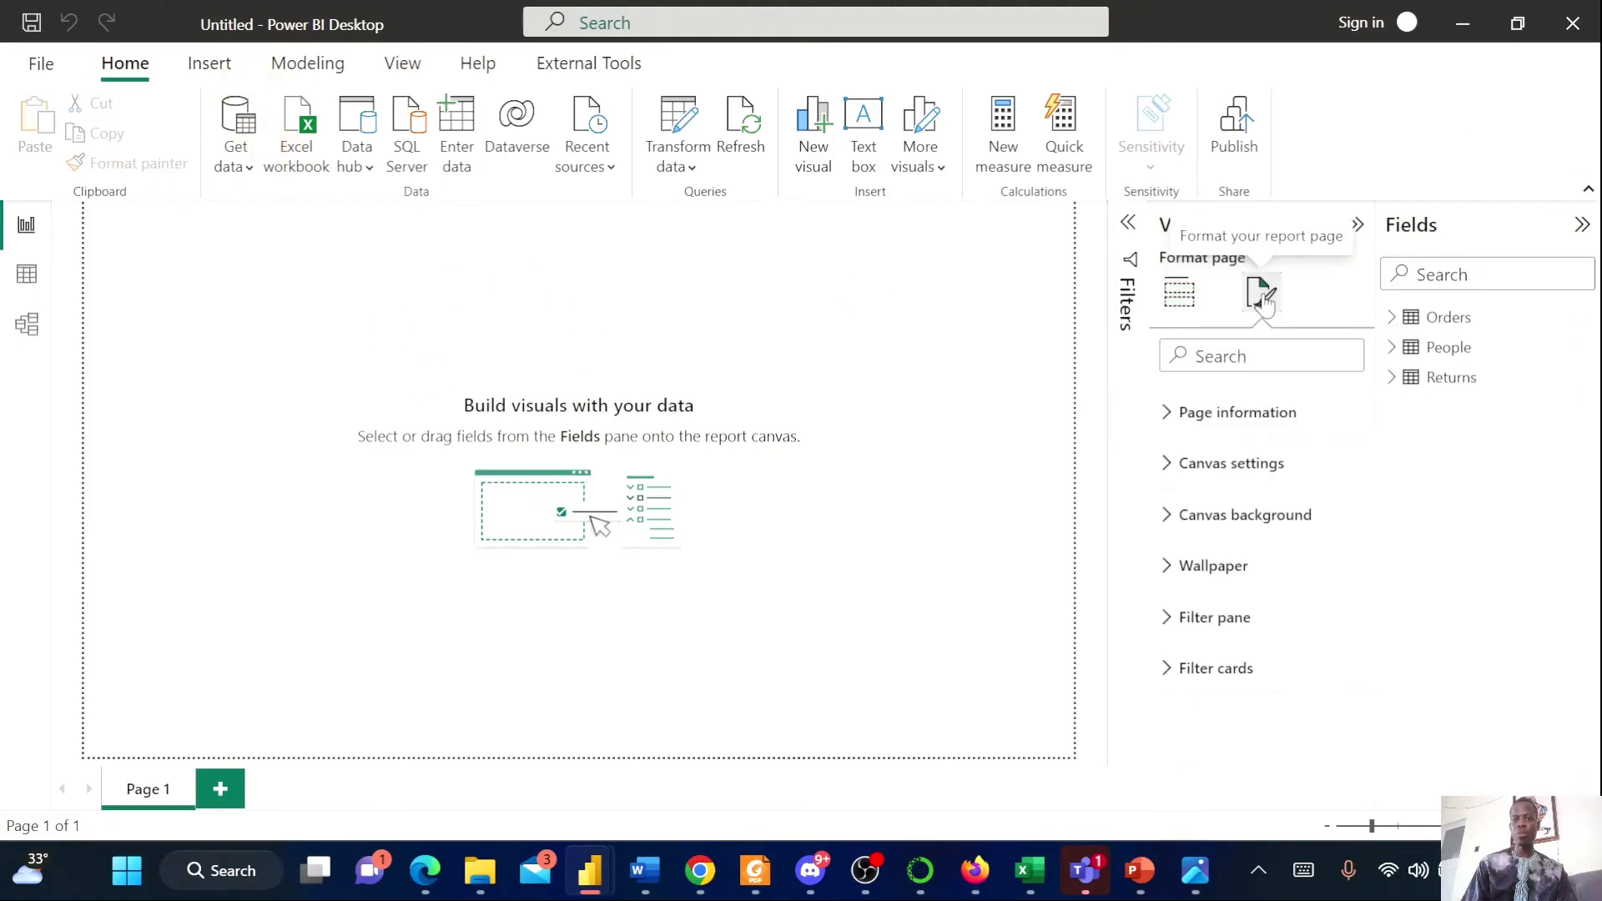
pyautogui.click(1251, 517)
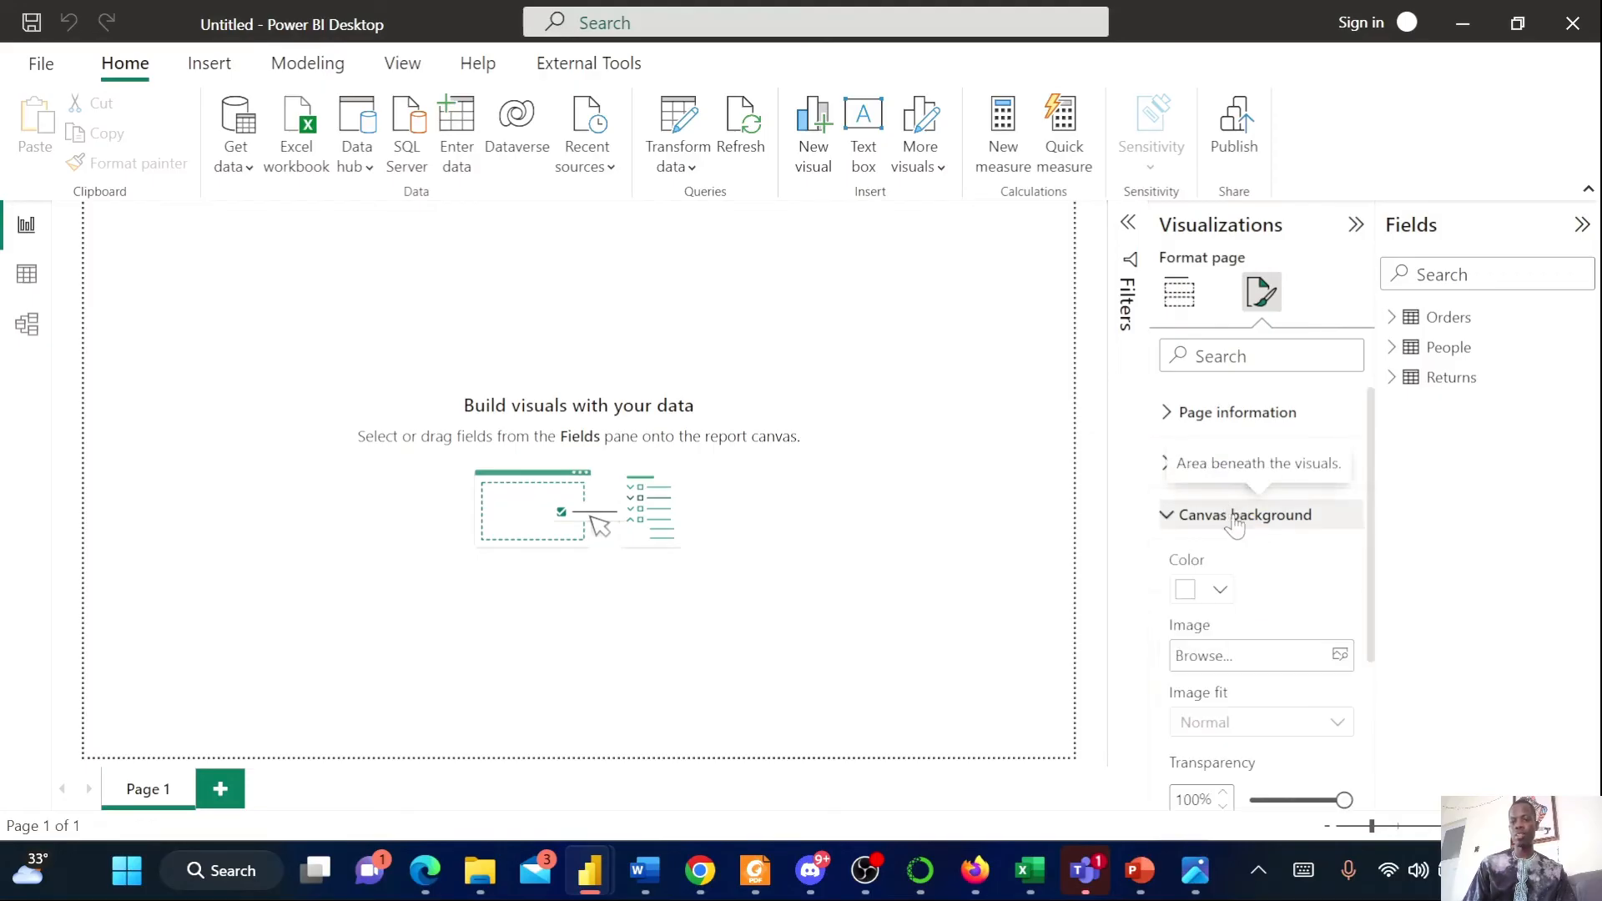
pyautogui.scroll(-3, 1297, 590)
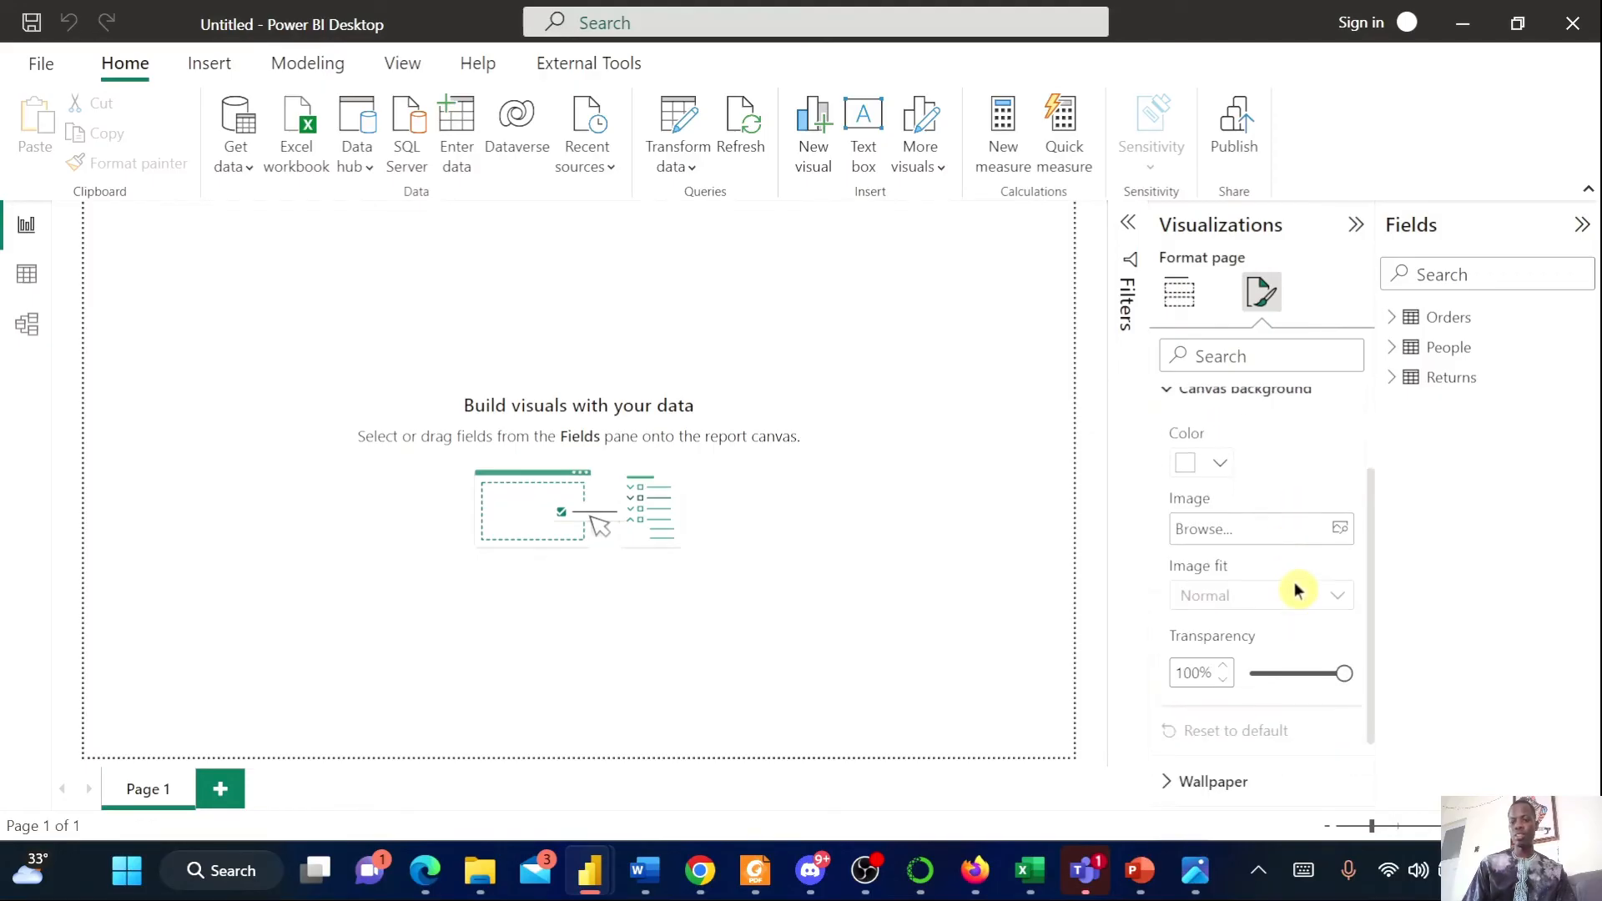
pyautogui.click(1343, 527)
pyautogui.click(106, 286)
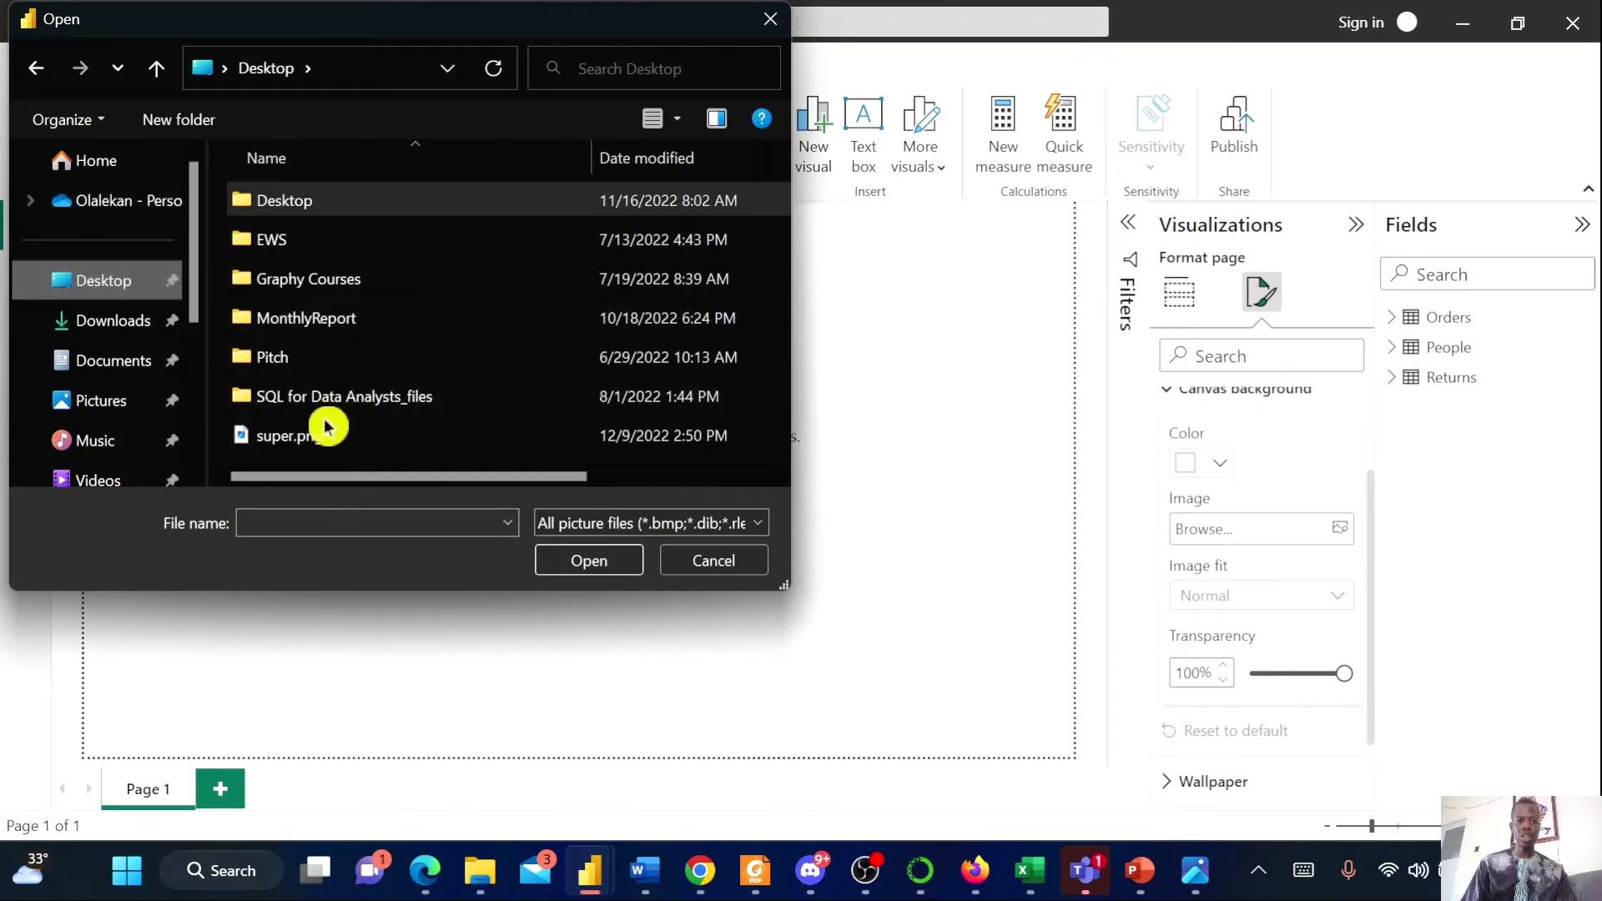
pyautogui.click(321, 434)
pyautogui.click(588, 559)
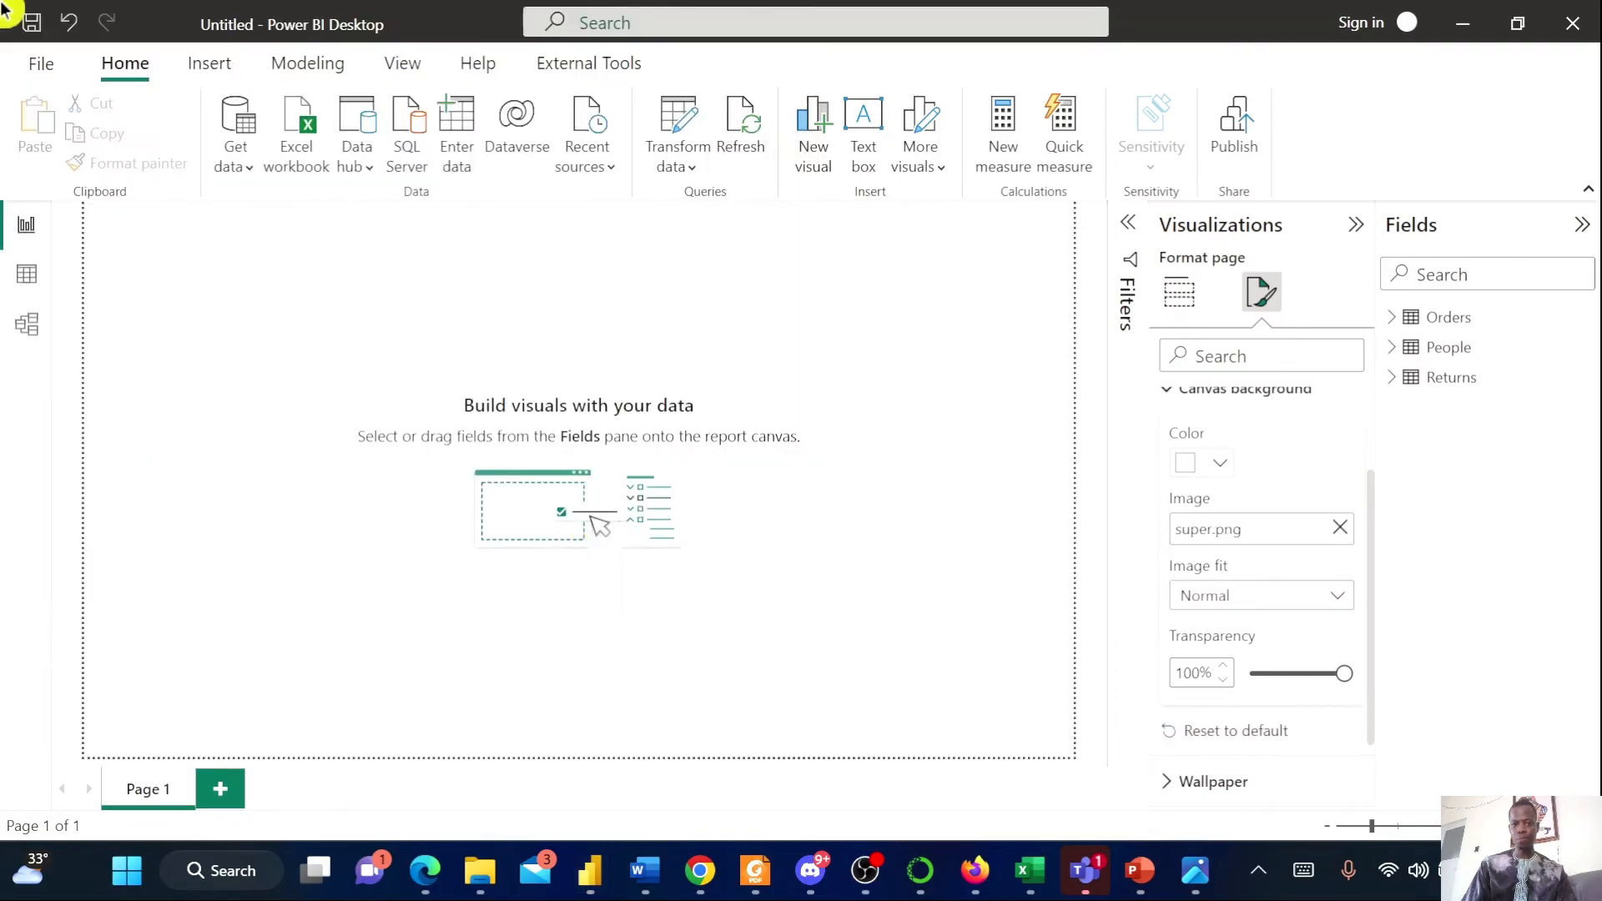
# Set the canvas background transparency to 30% and the image fit to Fit
pyautogui.scroll(-1, 1298, 618)
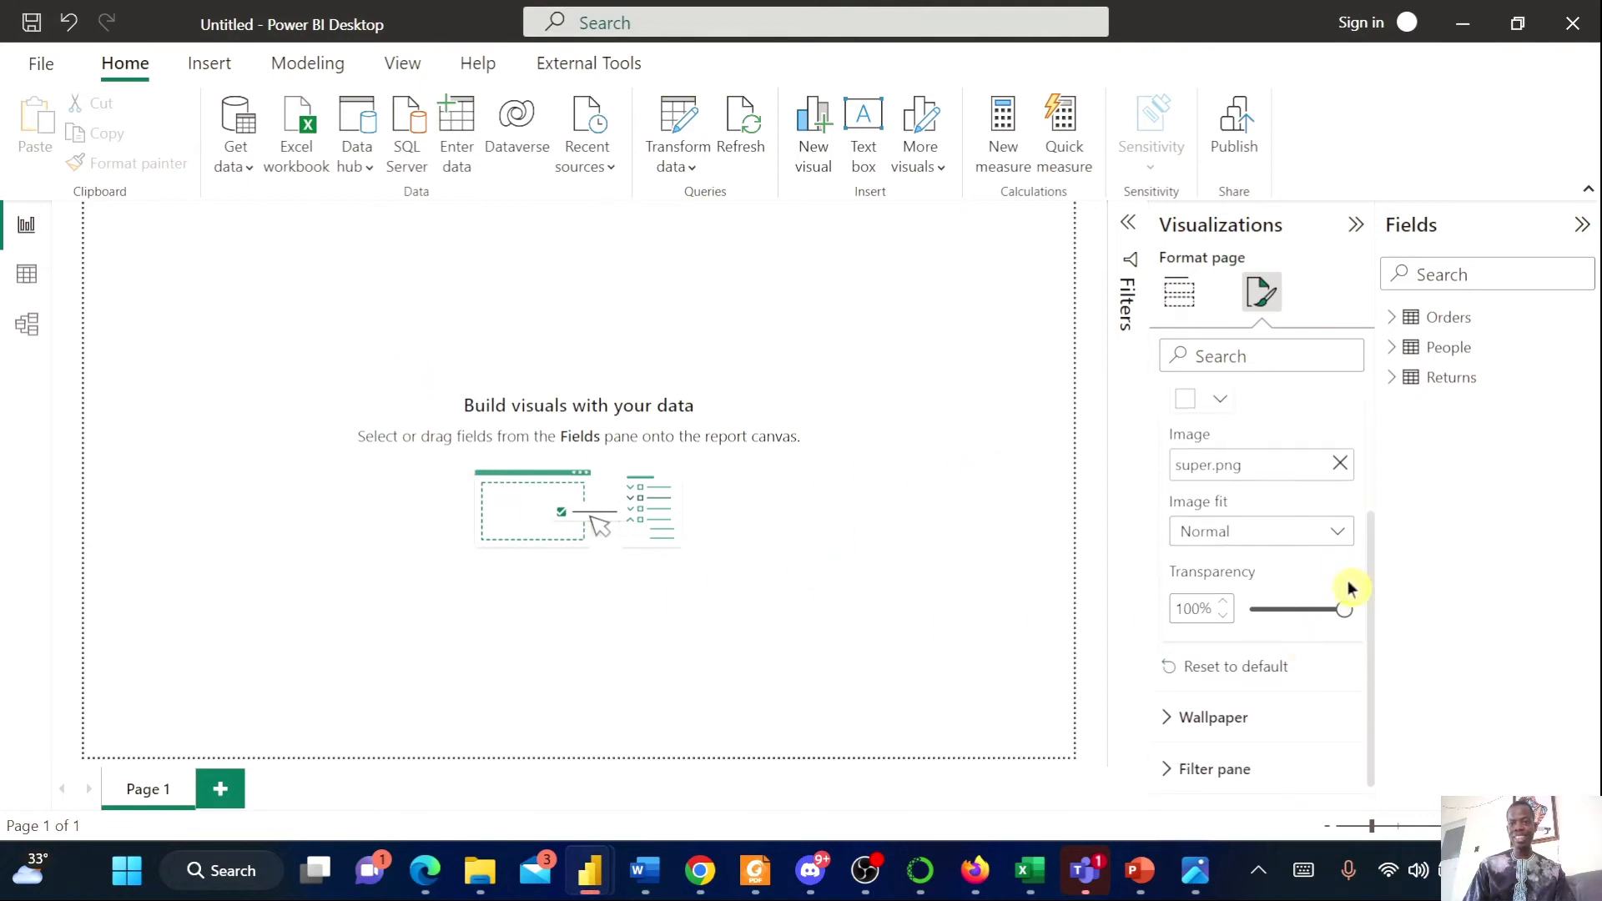
pyautogui.click(1341, 614)
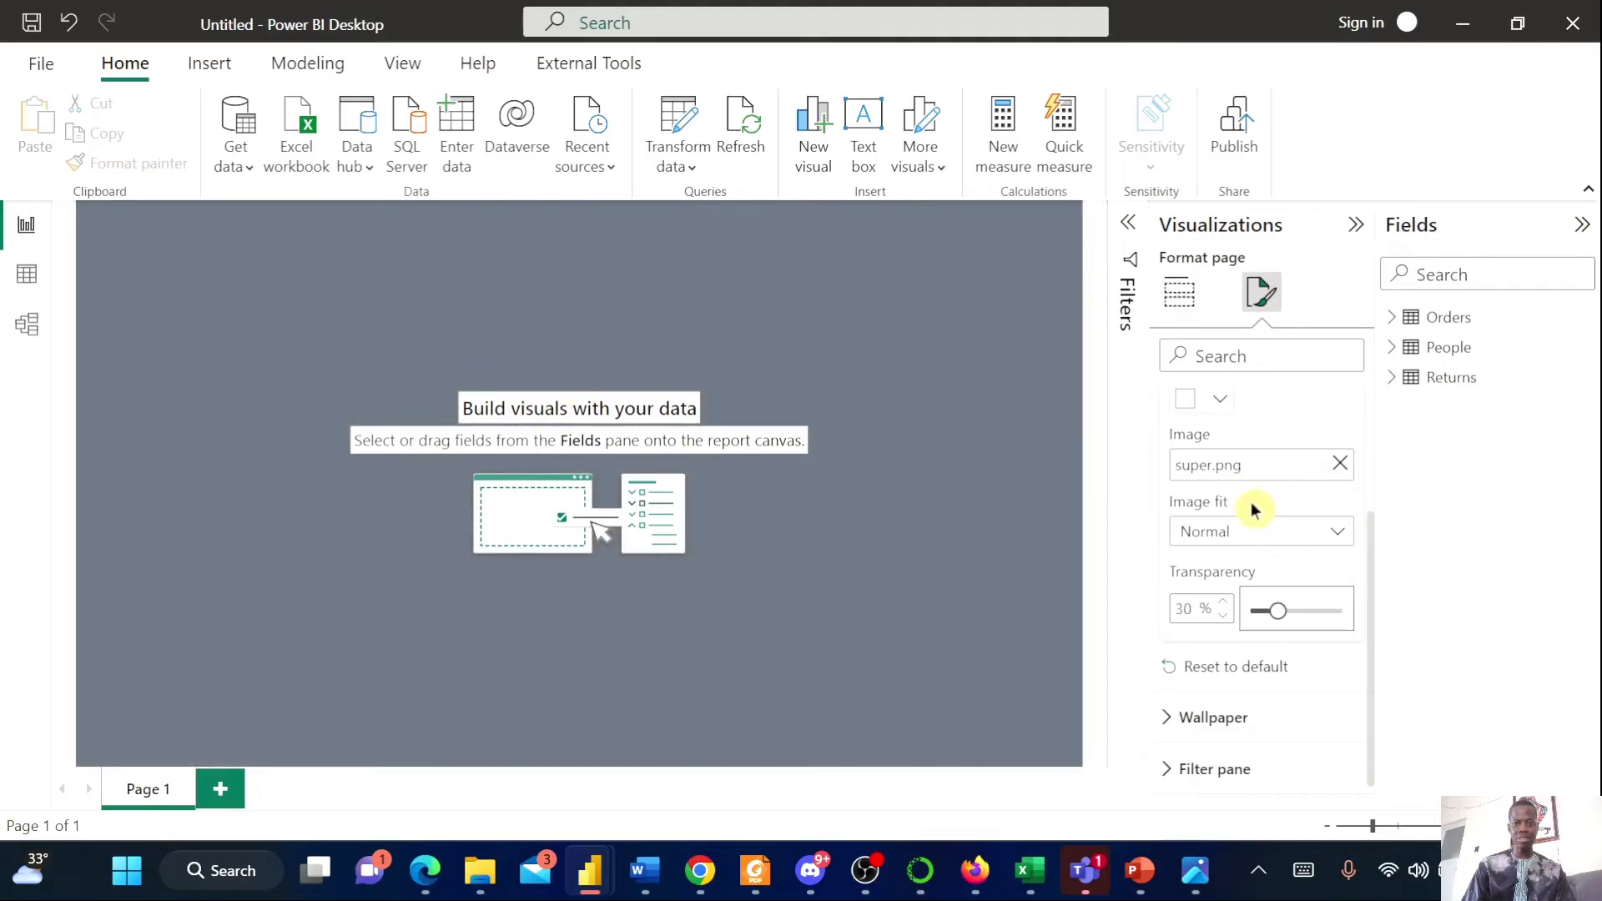
pyautogui.click(1328, 536)
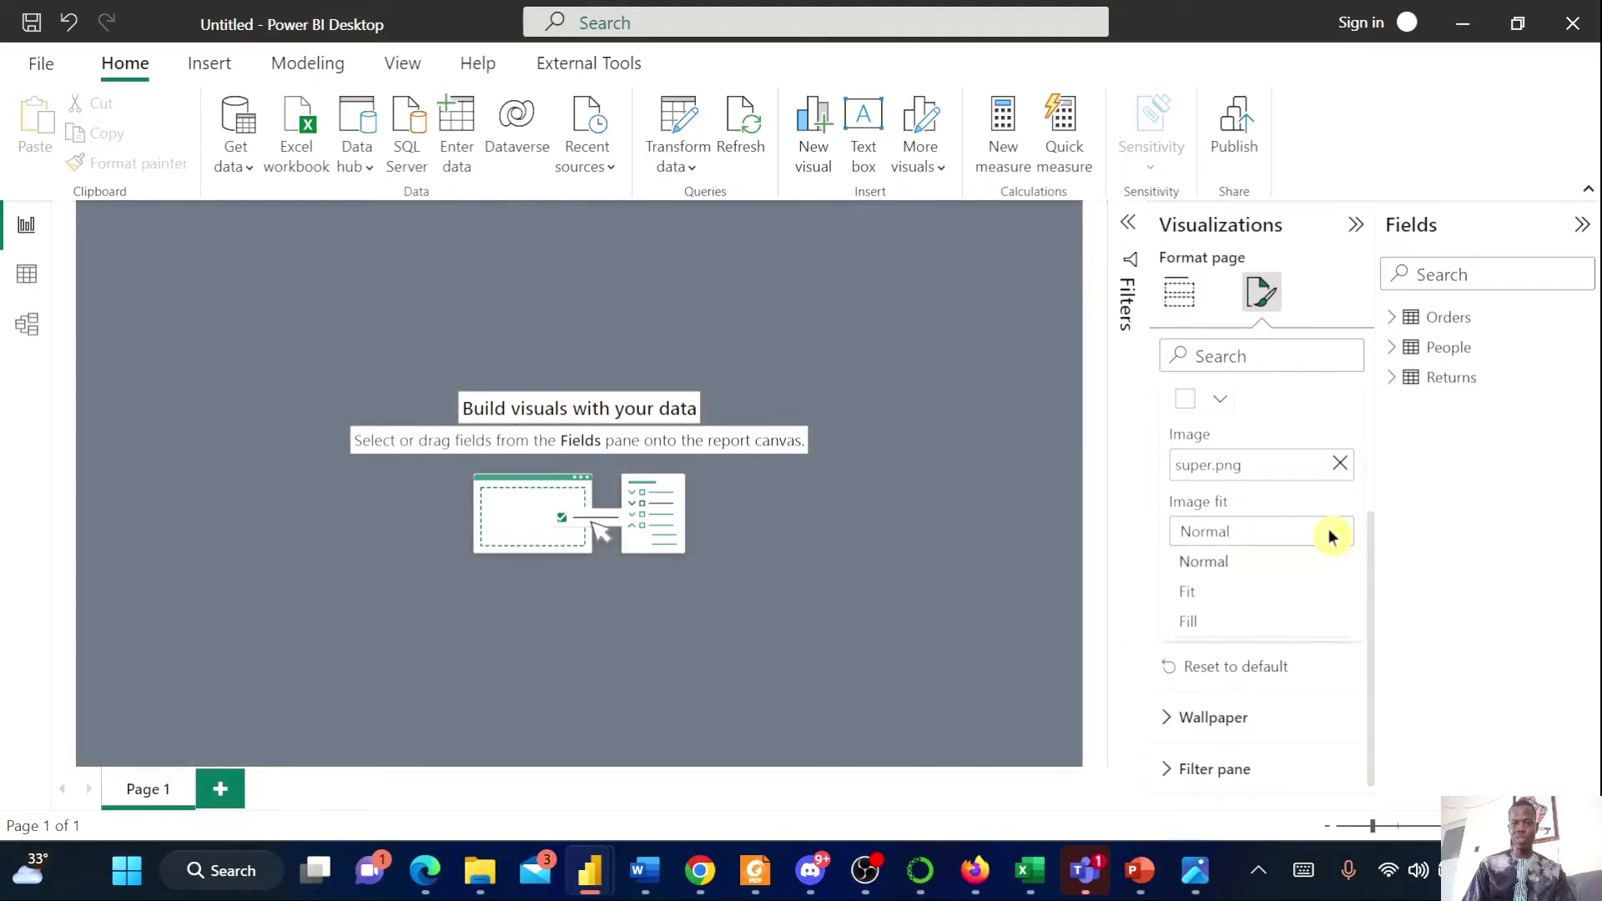
pyautogui.click(1253, 596)
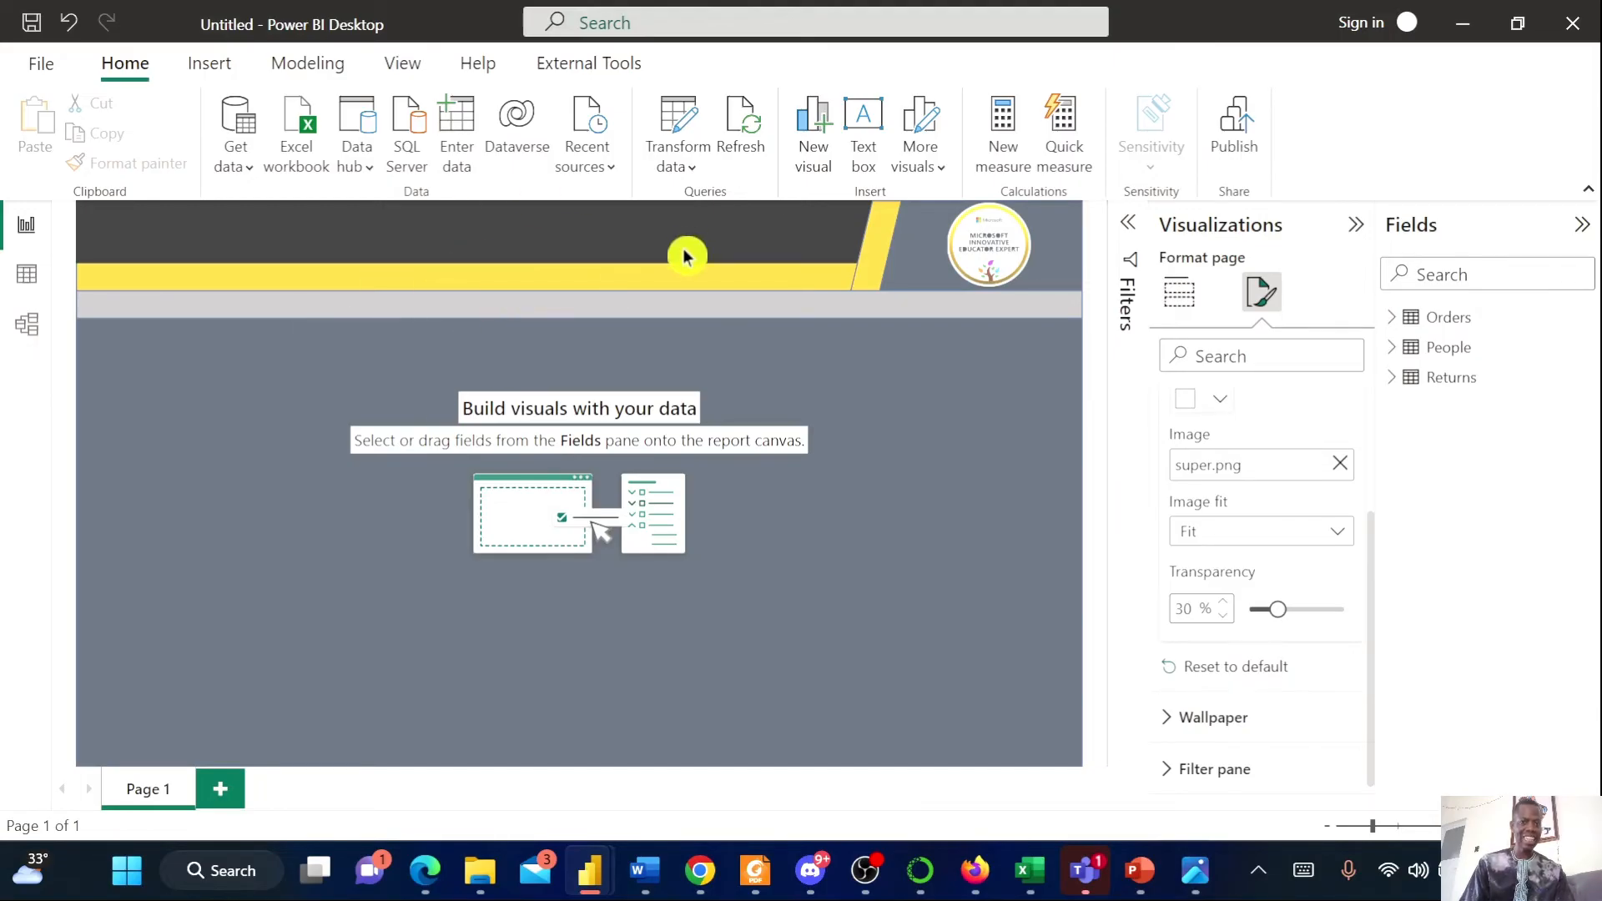
# Review the Superstore.png reference report again before returning to Power BI
pyautogui.click(906, 472)
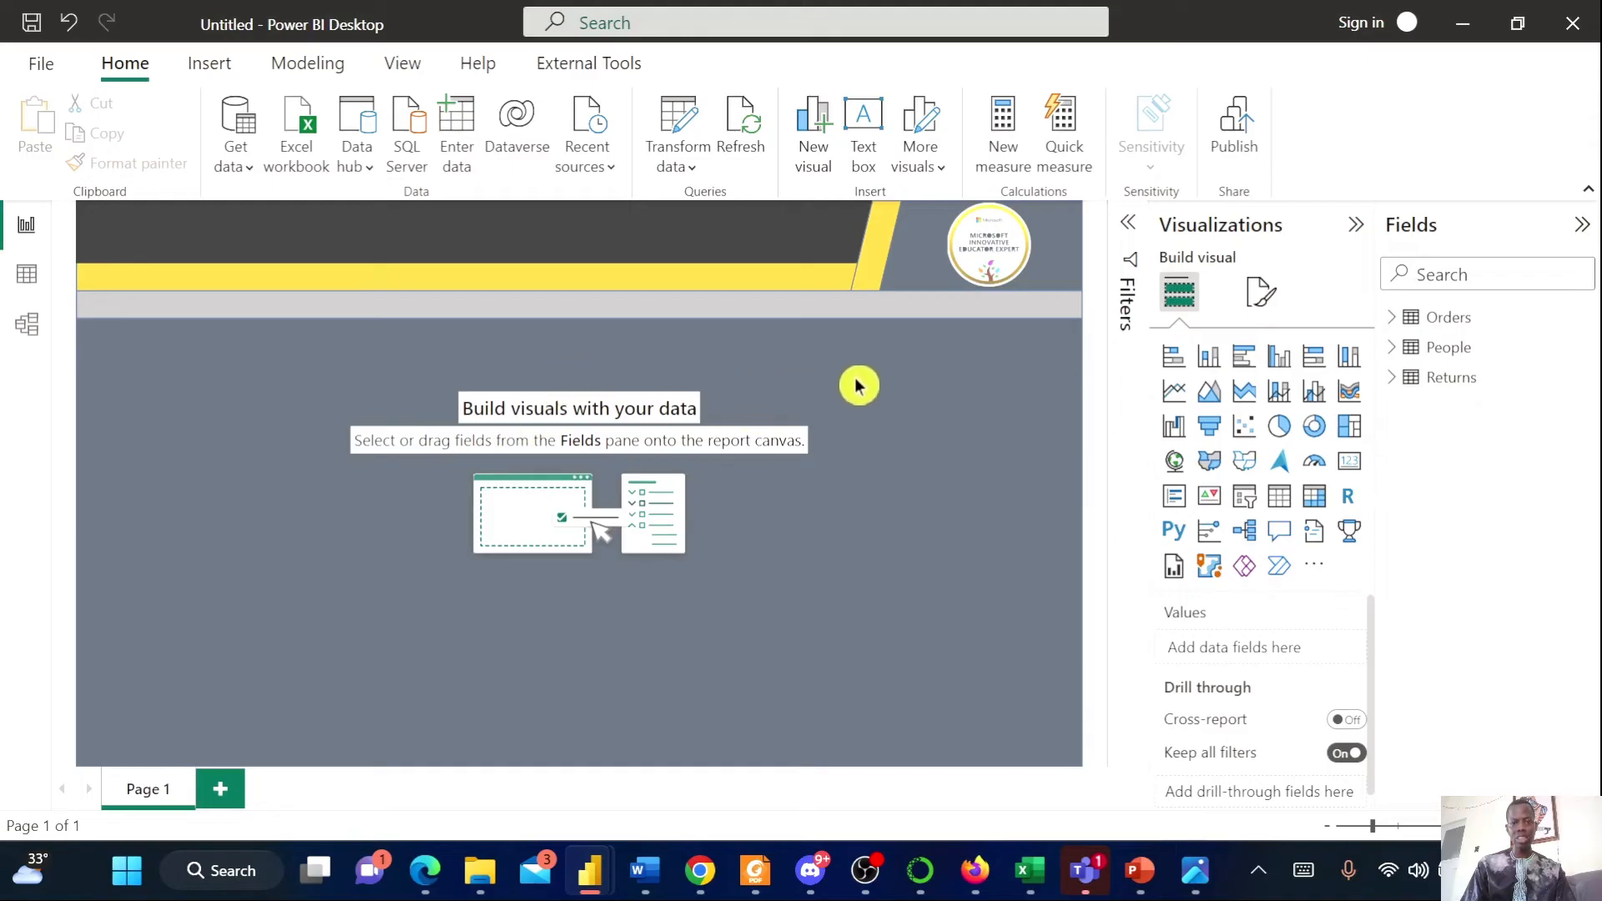
pyautogui.click(1195, 870)
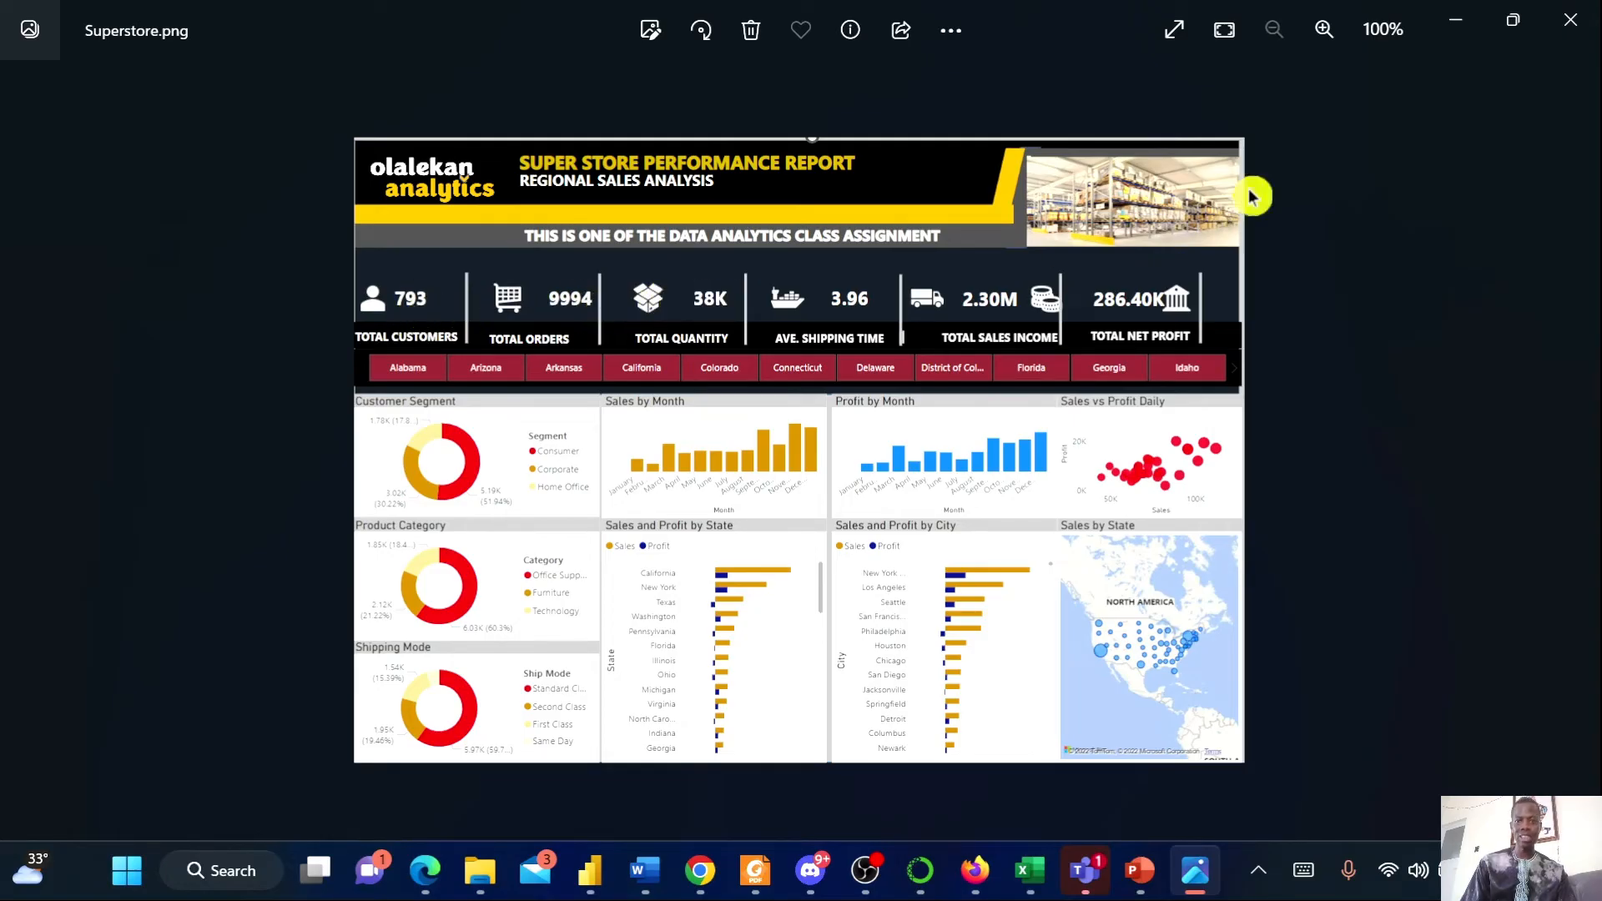
pyautogui.click(1475, 38)
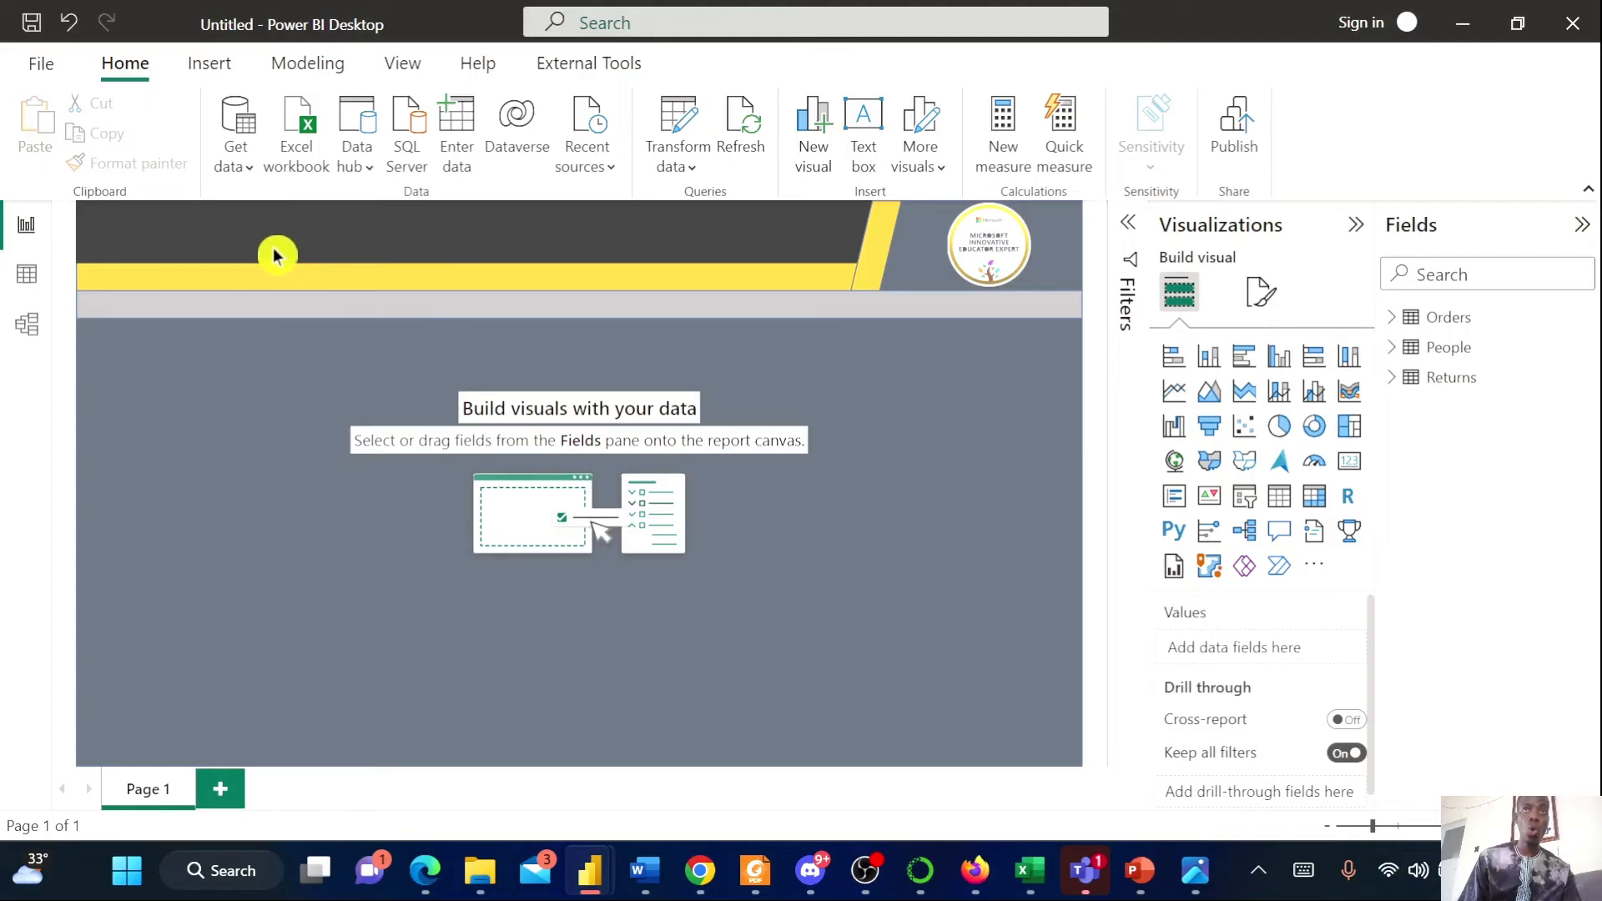
# Insert a text box on the report page and enter SUPERSTORE in capitals
pyautogui.click(863, 126)
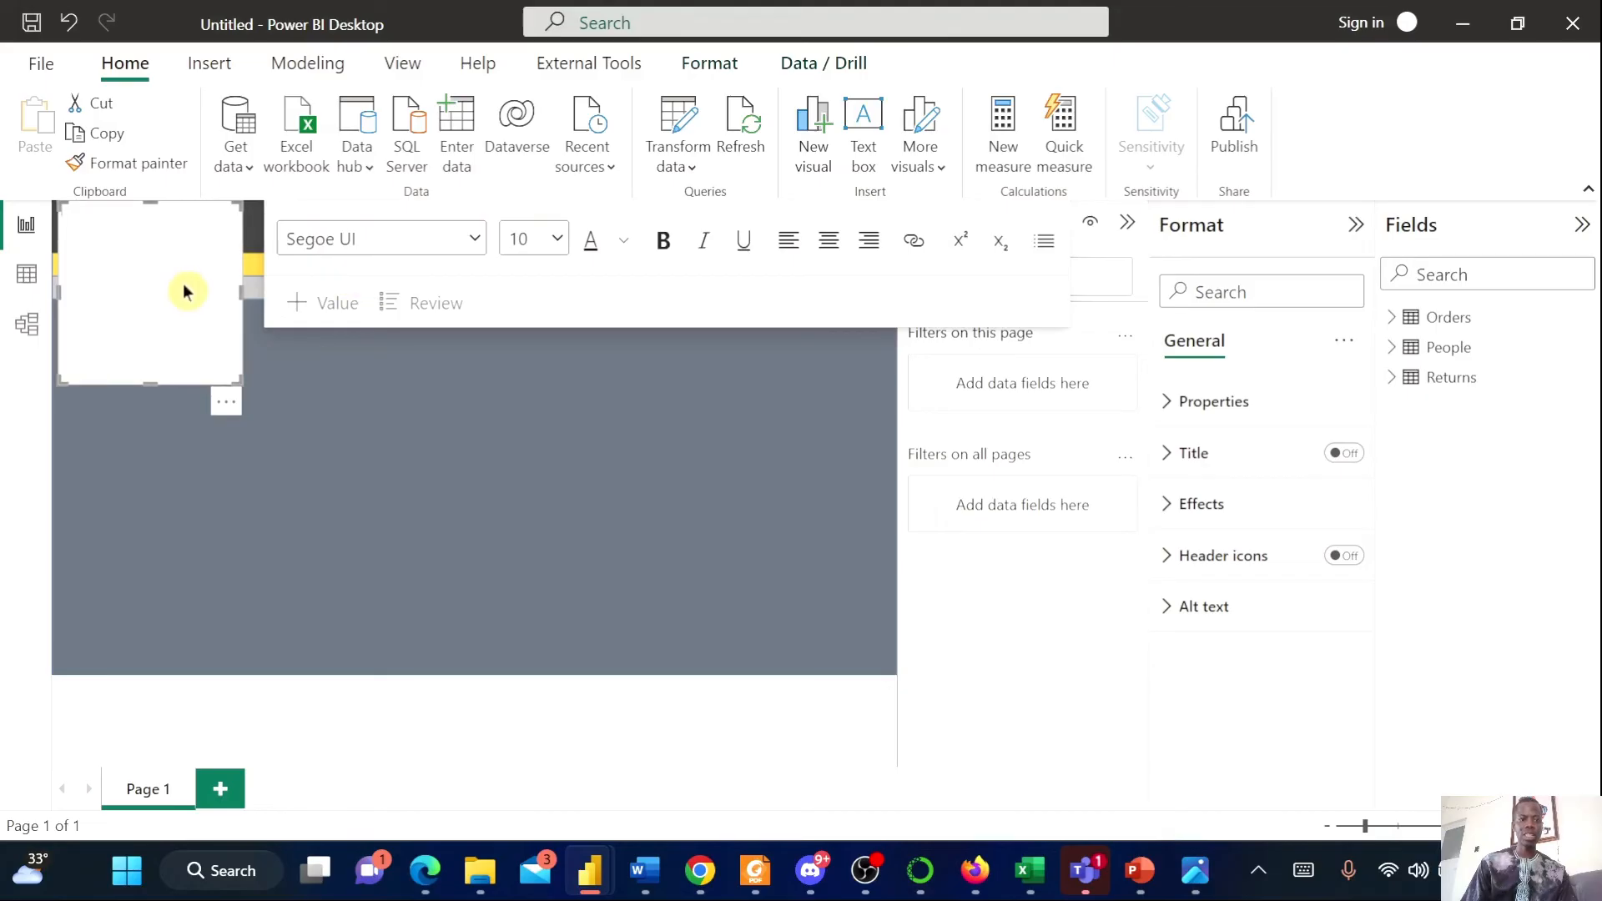
pyautogui.press('capslock')
pyautogui.write('SUPERSTOR')
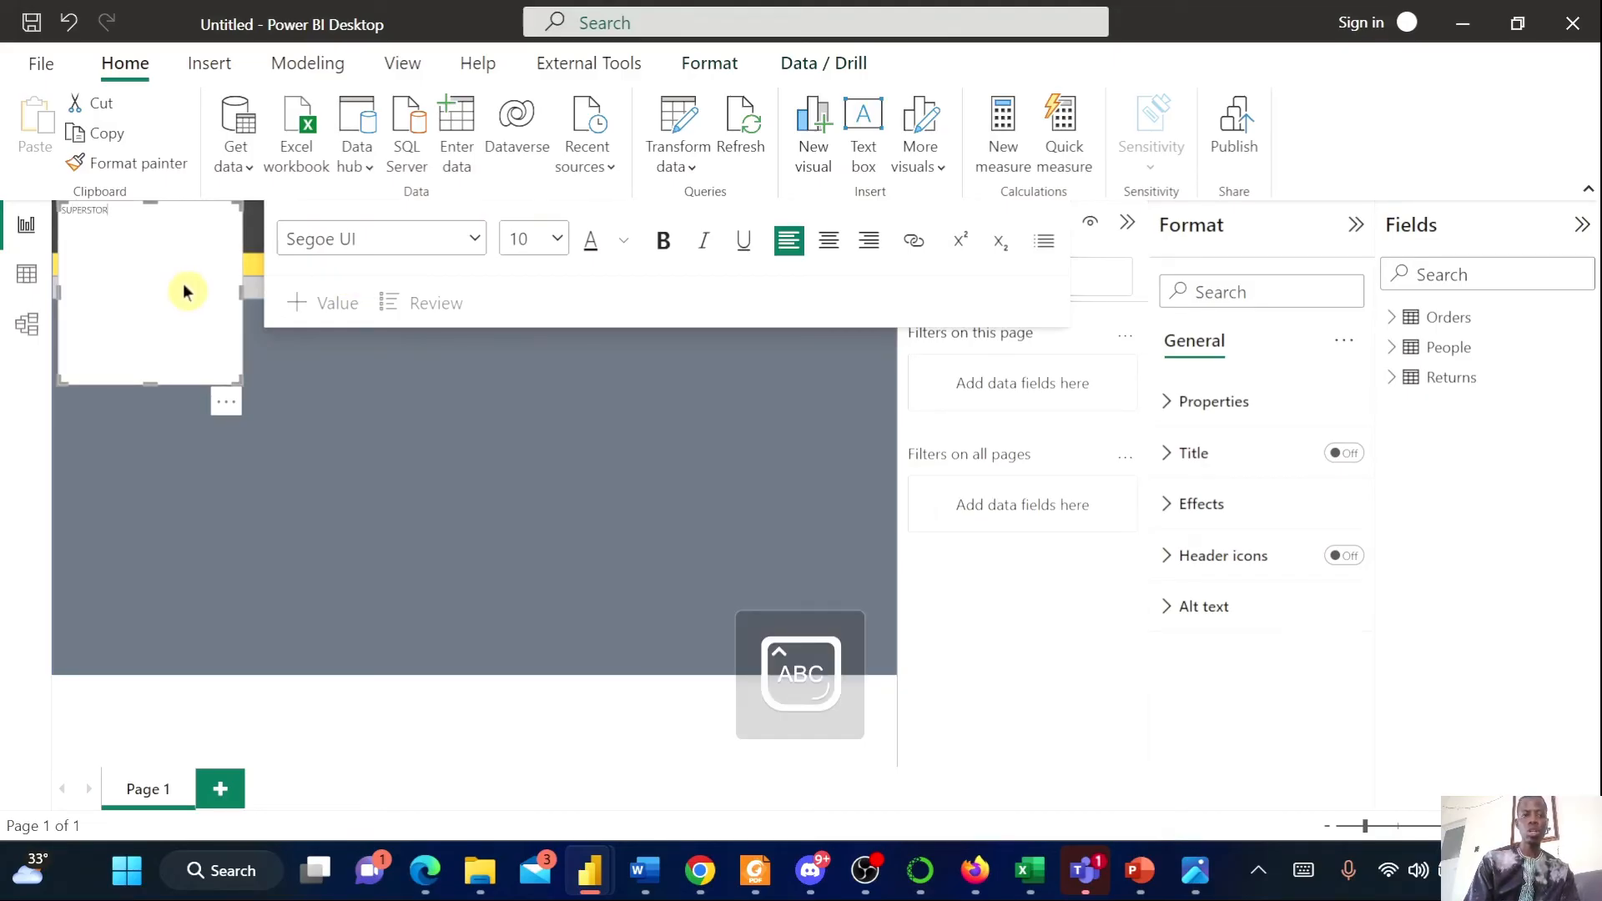
pyautogui.write('E 2')
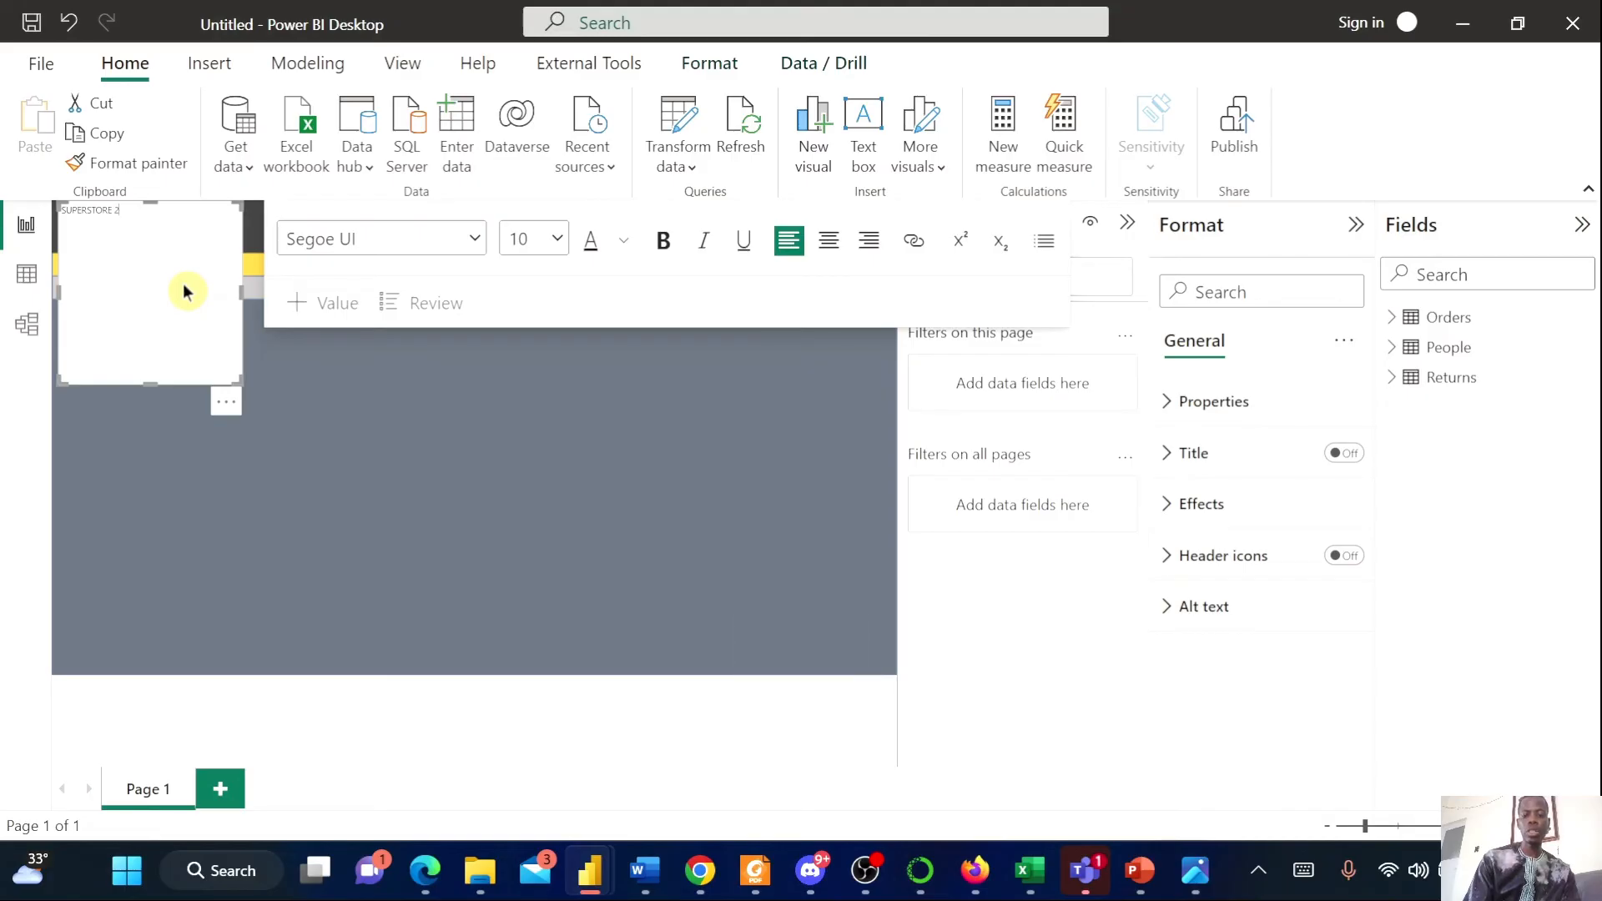
pyautogui.write('022FY REPORT')
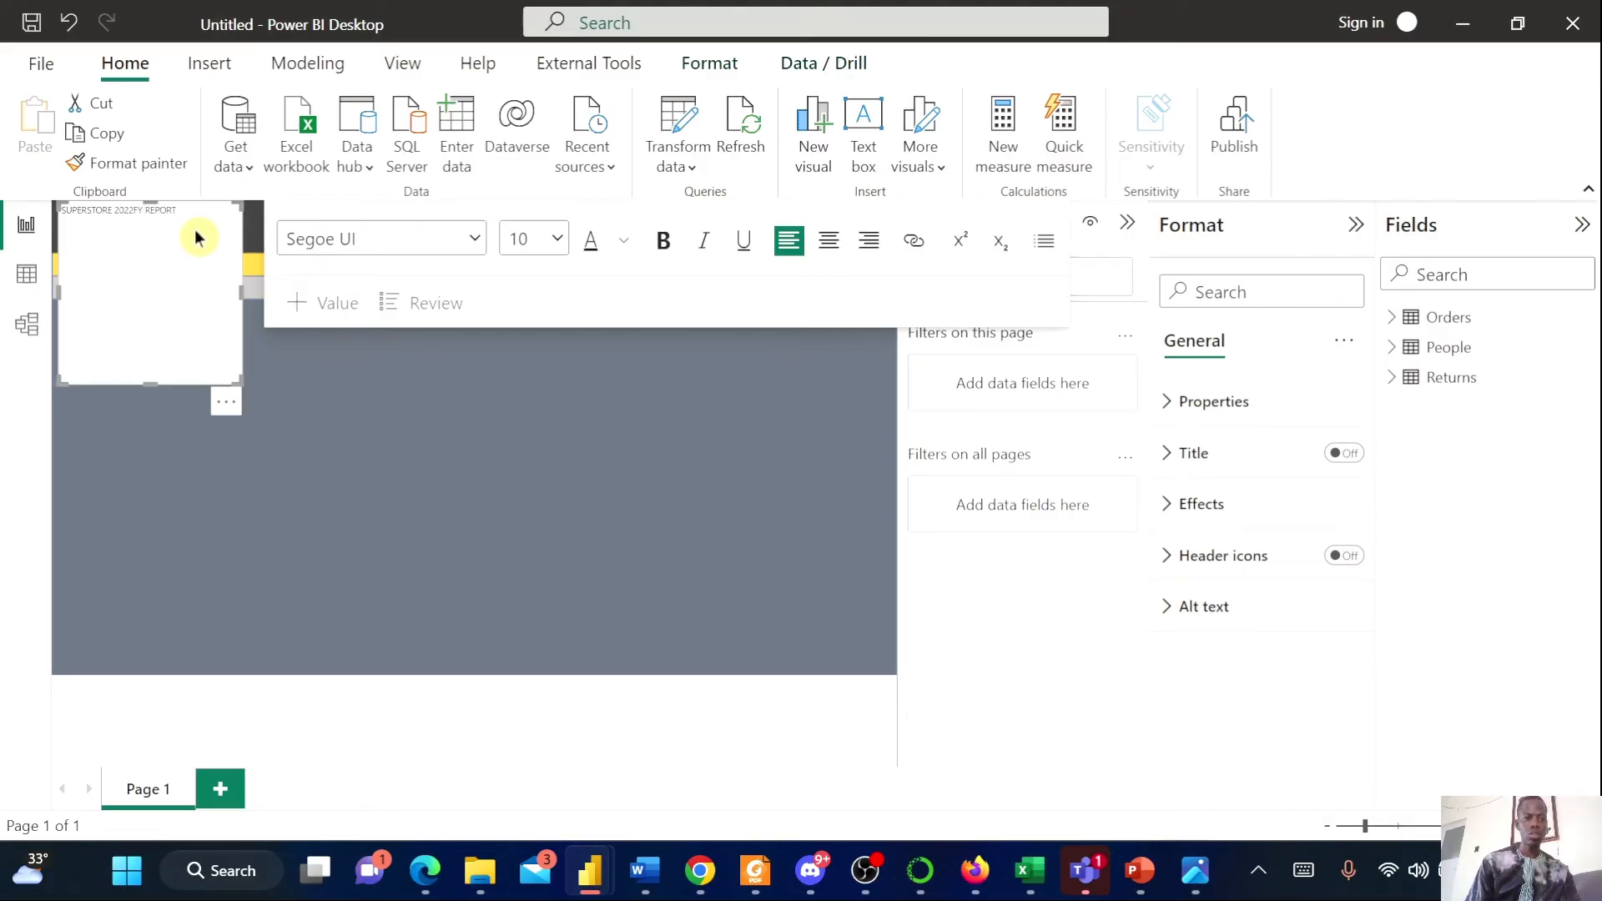
# Complete the title as SUPERSTORE 2022FY REPORT and set all of its text to font size 24
pyautogui.click(557, 239)
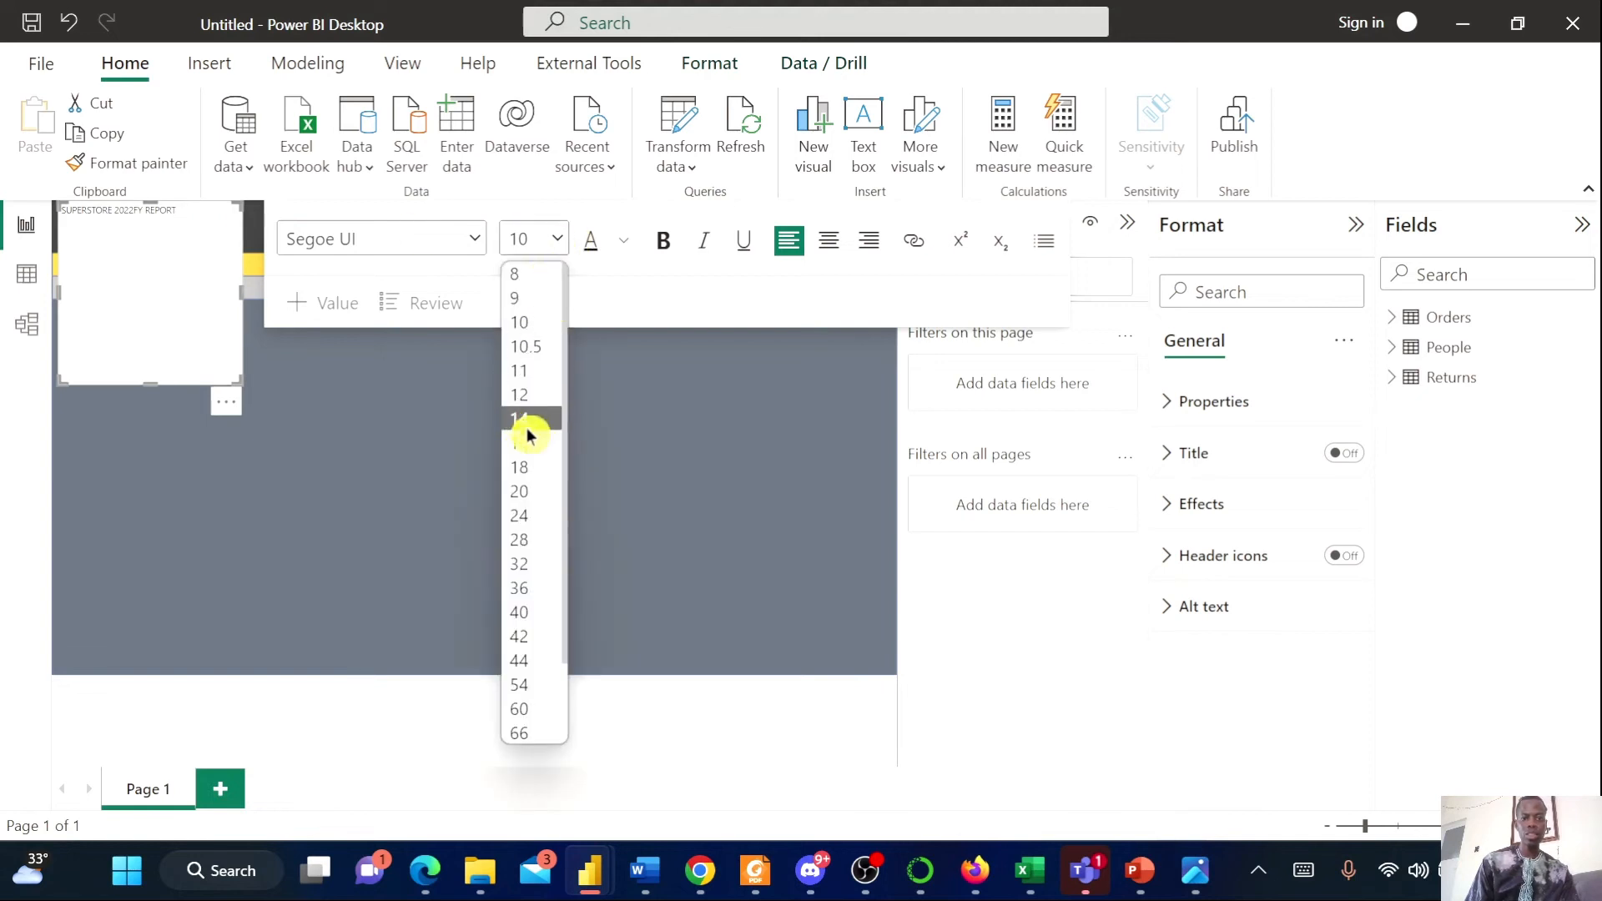
pyautogui.click(527, 516)
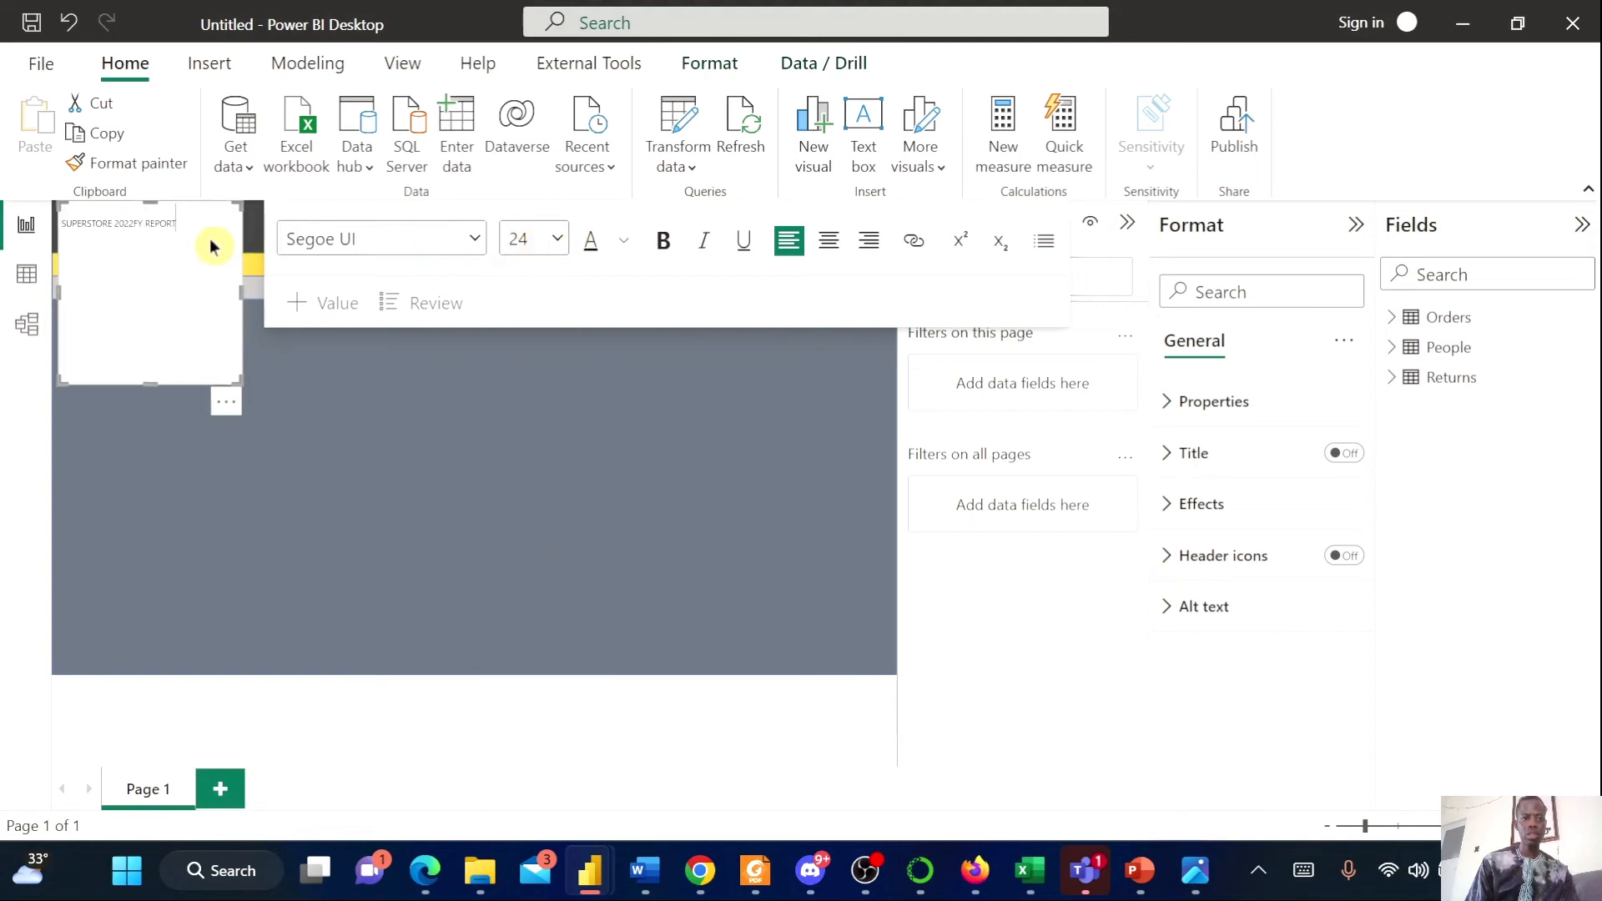
pyautogui.hotkey('ctrl', 'a')
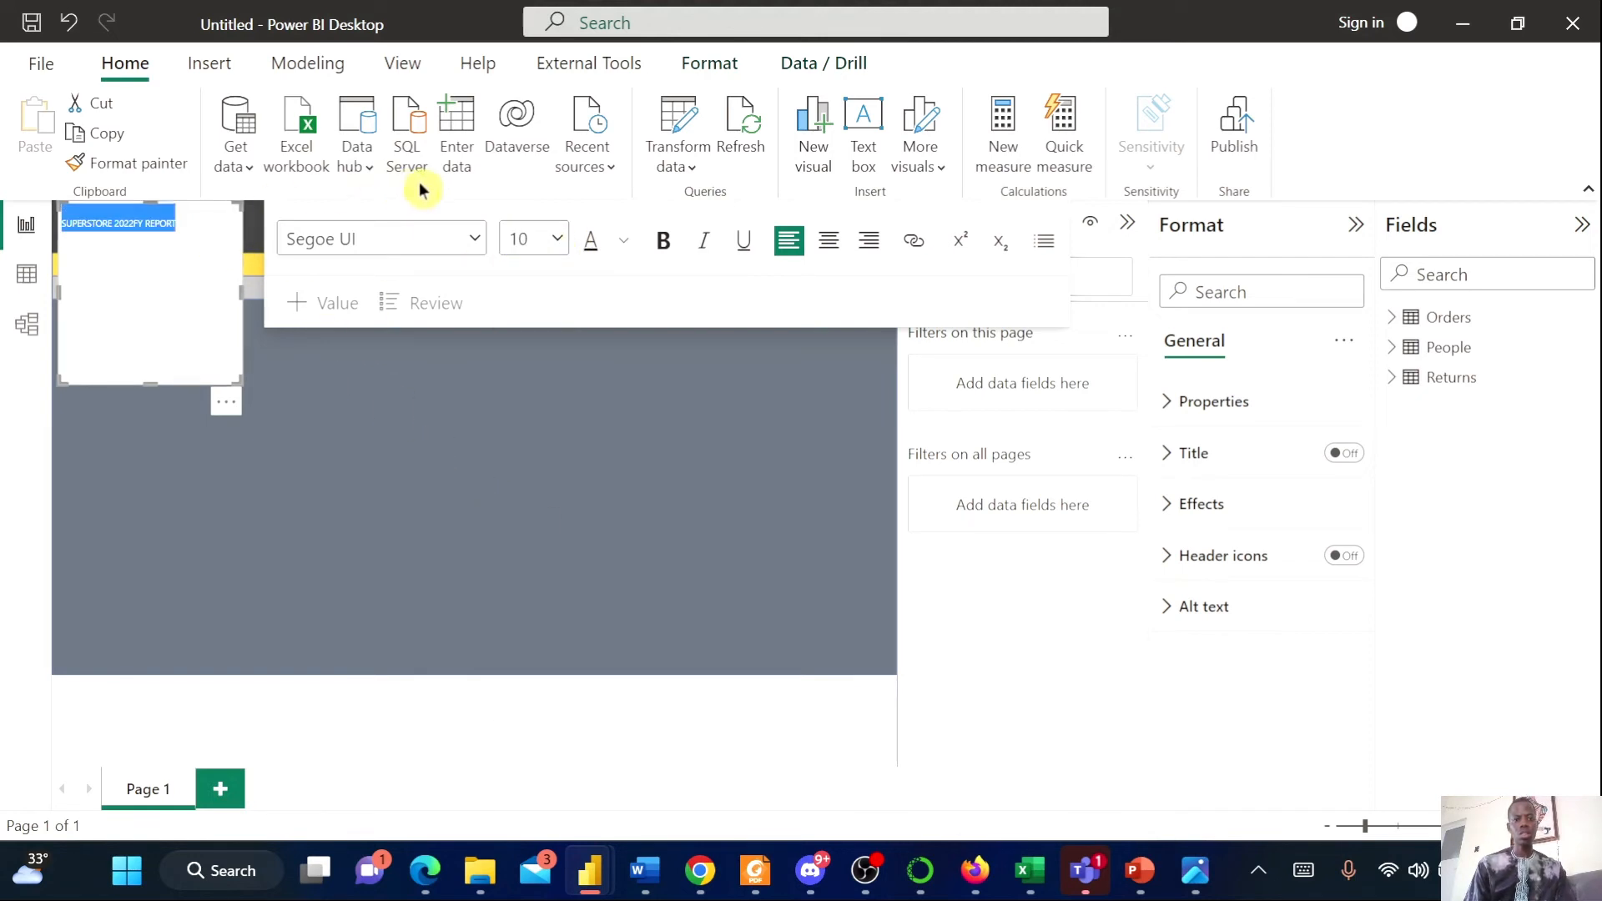
pyautogui.click(527, 239)
pyautogui.click(530, 515)
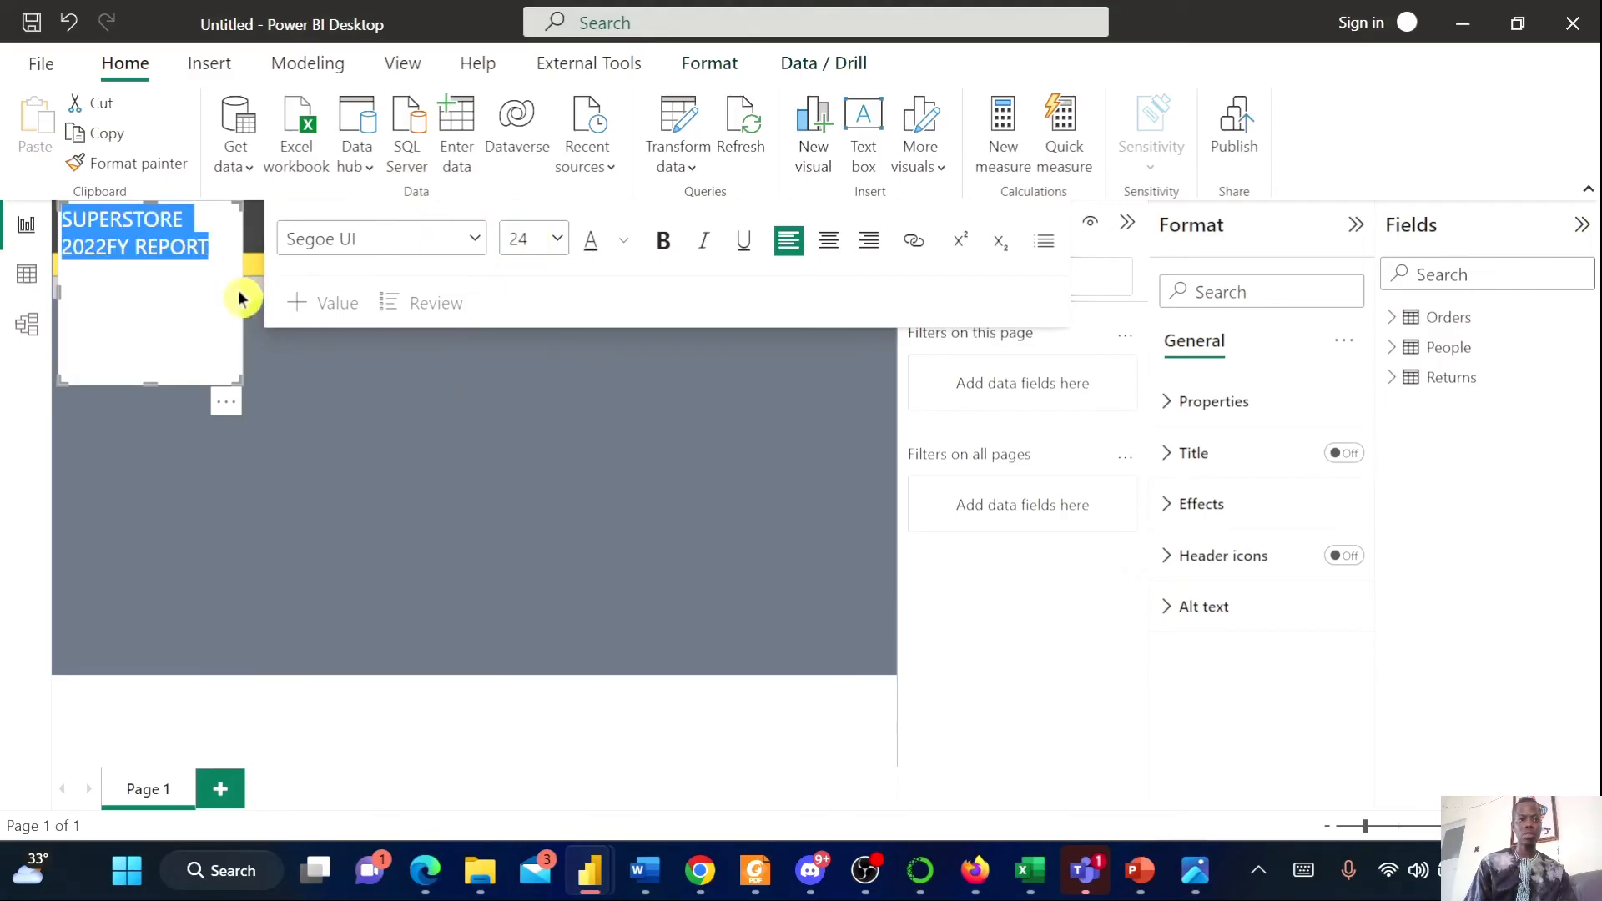
# Widen the title text box across the dark header band and center-align the title
pyautogui.moveTo(242, 287); pyautogui.dragTo(663, 308)
pyautogui.click(497, 472)
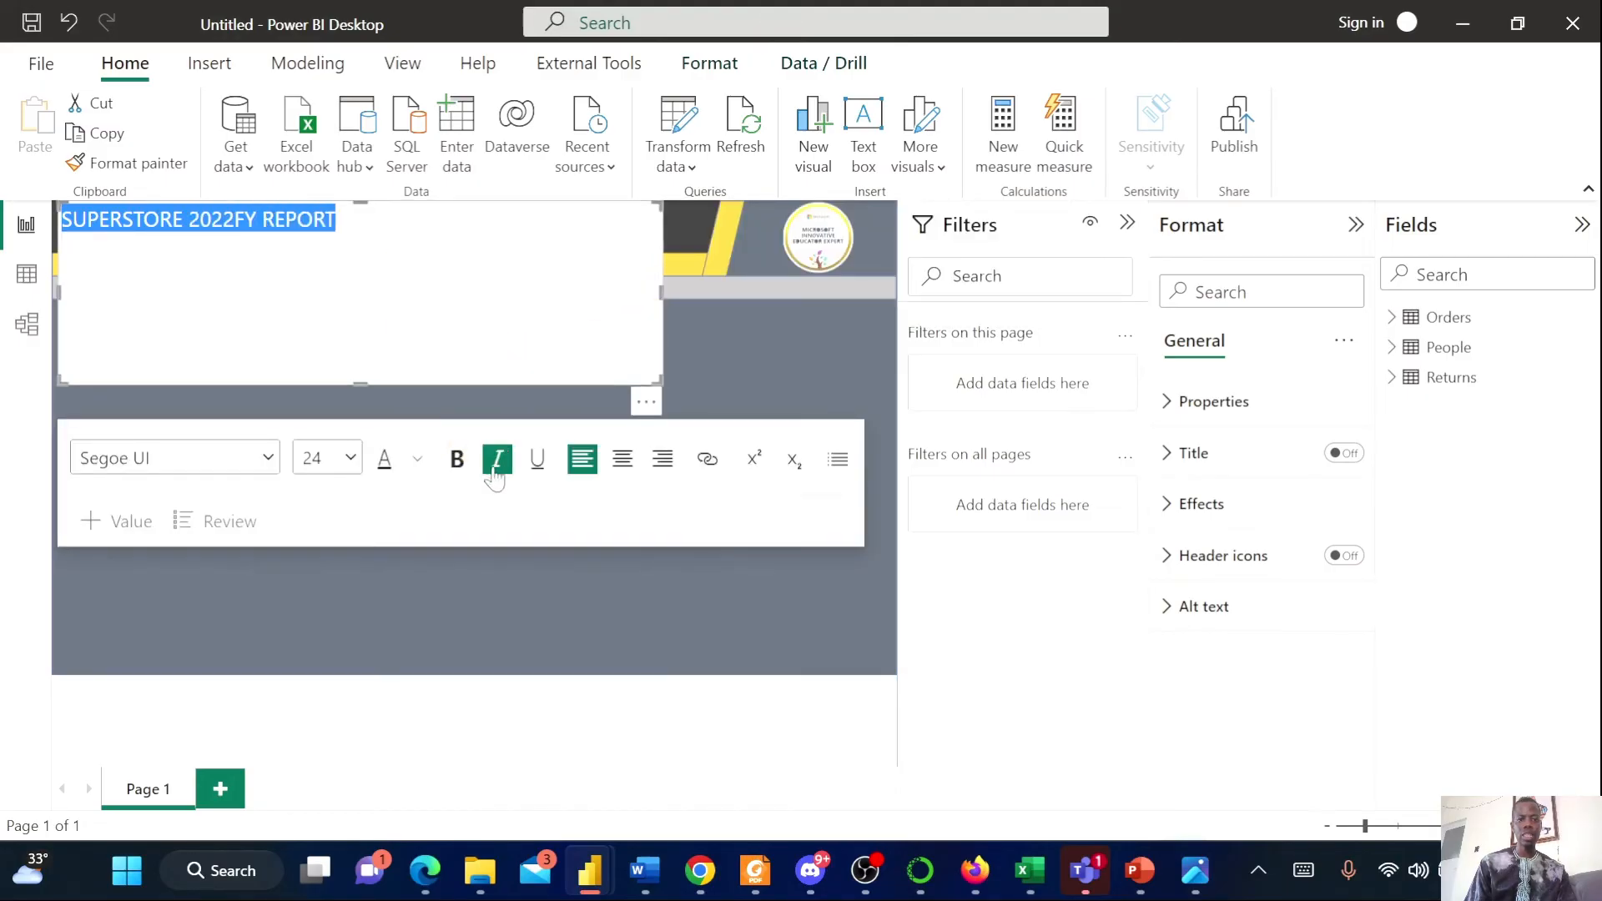
pyautogui.click(623, 467)
pyautogui.click(168, 340)
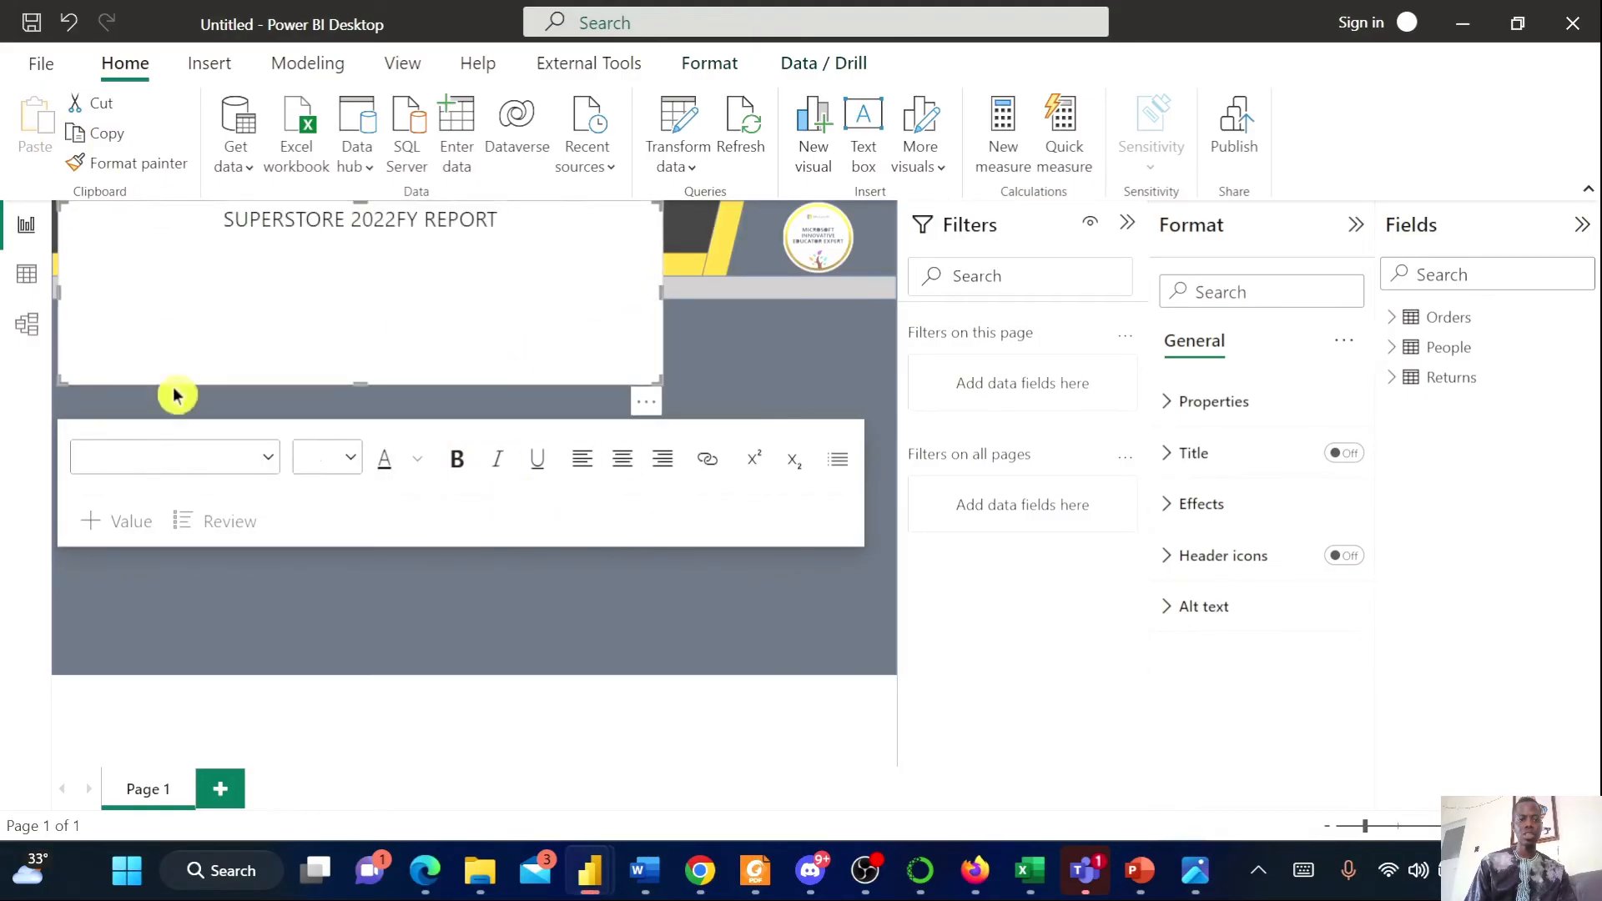
# Try a white font colour, and shorten the text box's height to fit inside the header band
pyautogui.click(417, 462)
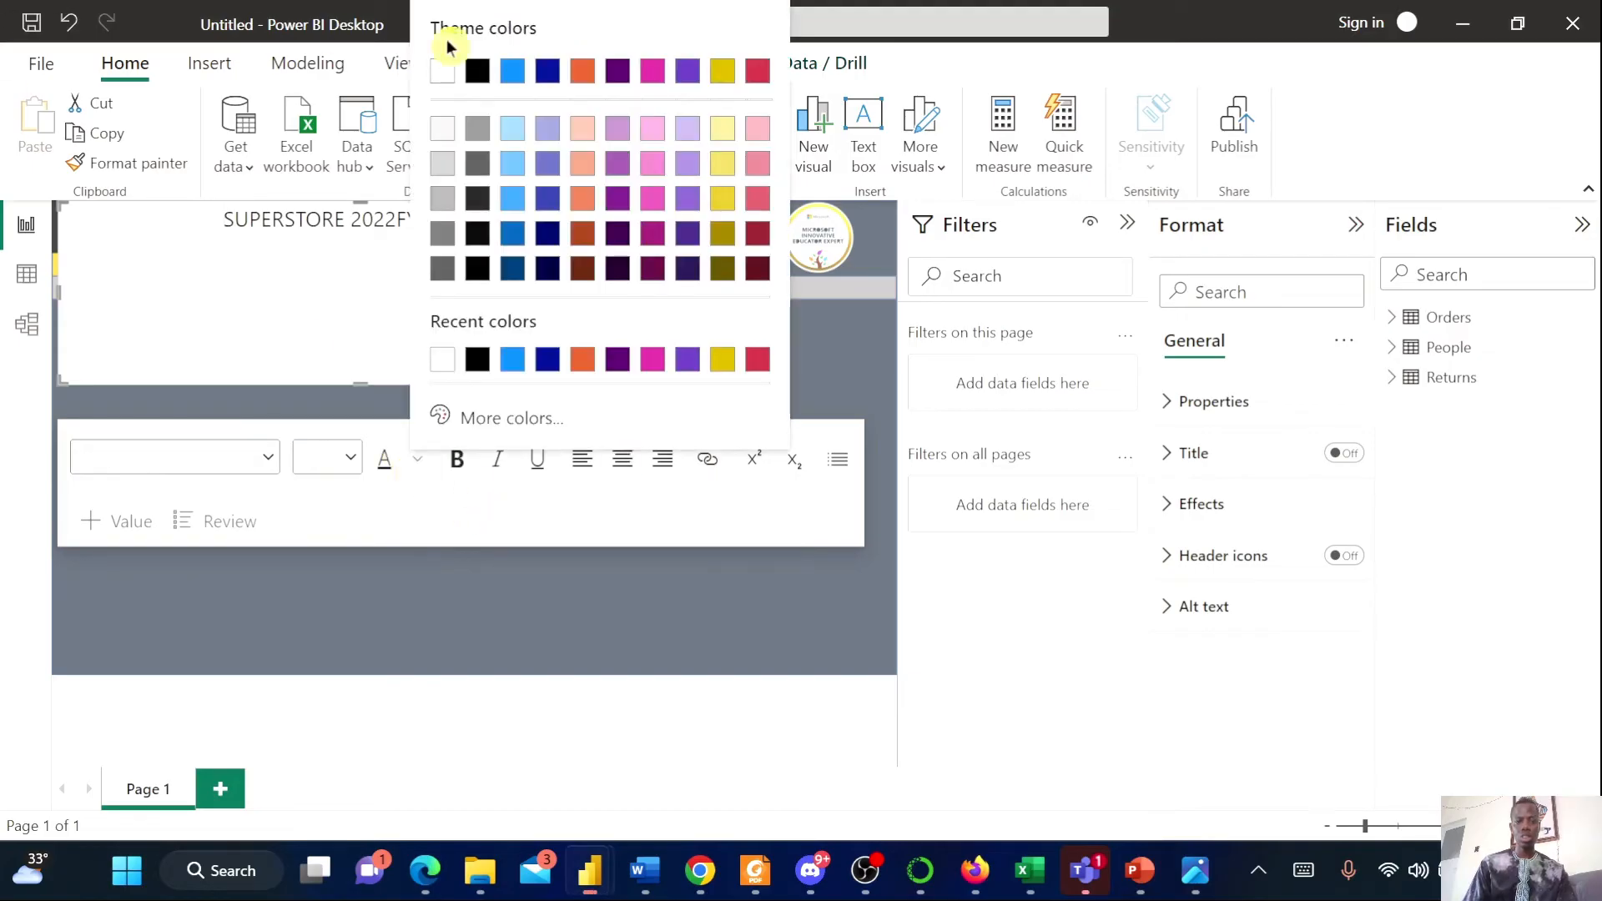
pyautogui.click(449, 367)
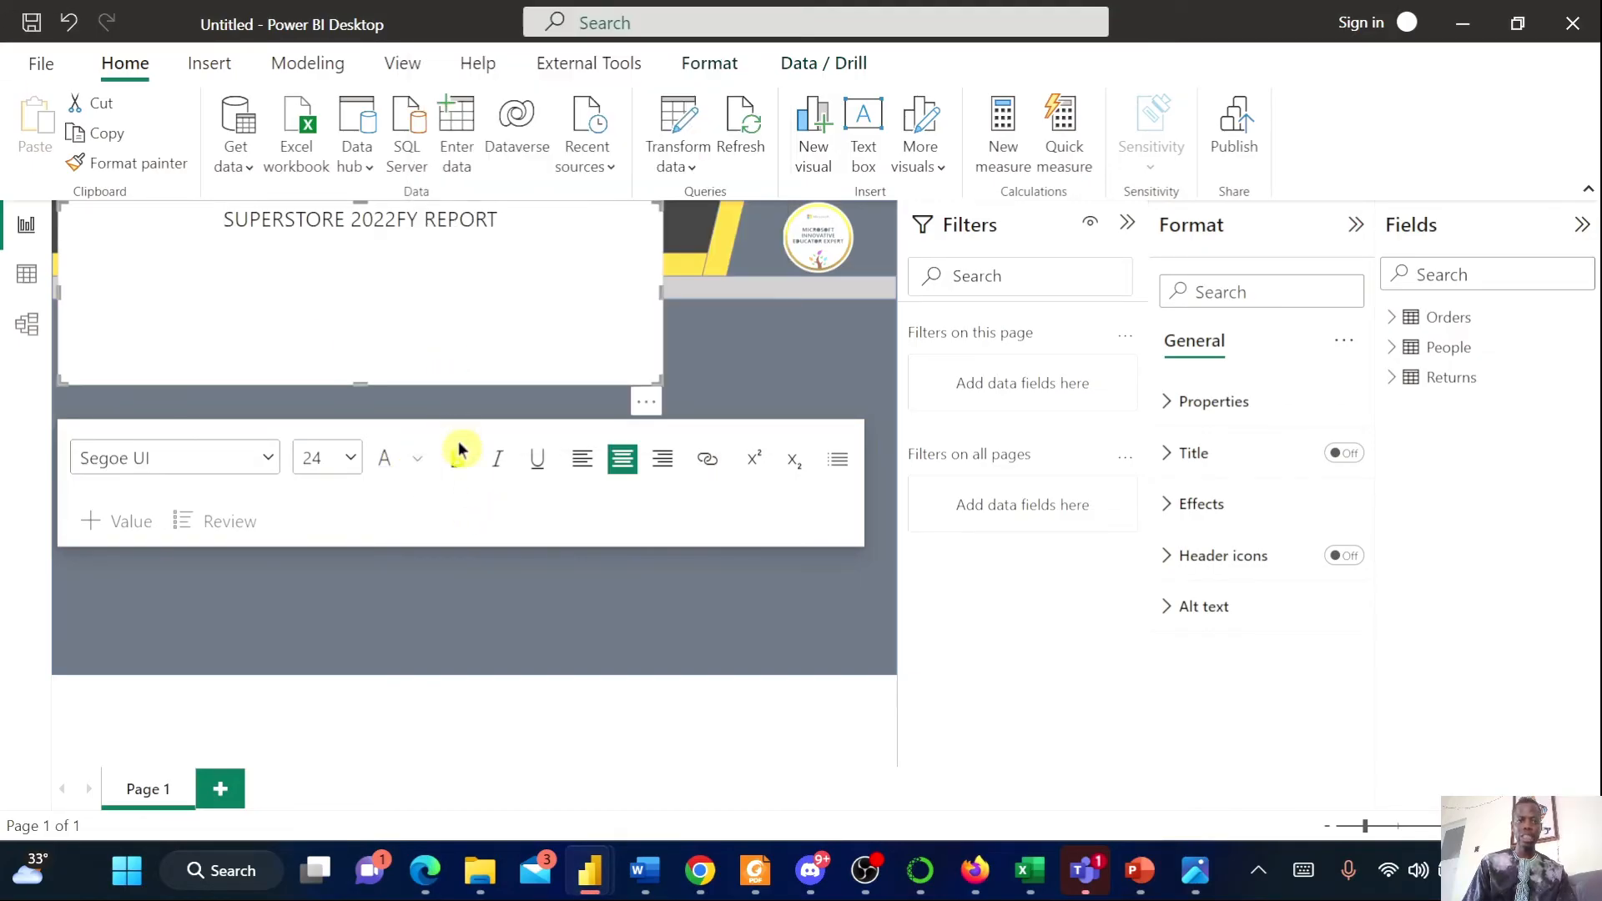
pyautogui.moveTo(367, 382); pyautogui.dragTo(372, 268)
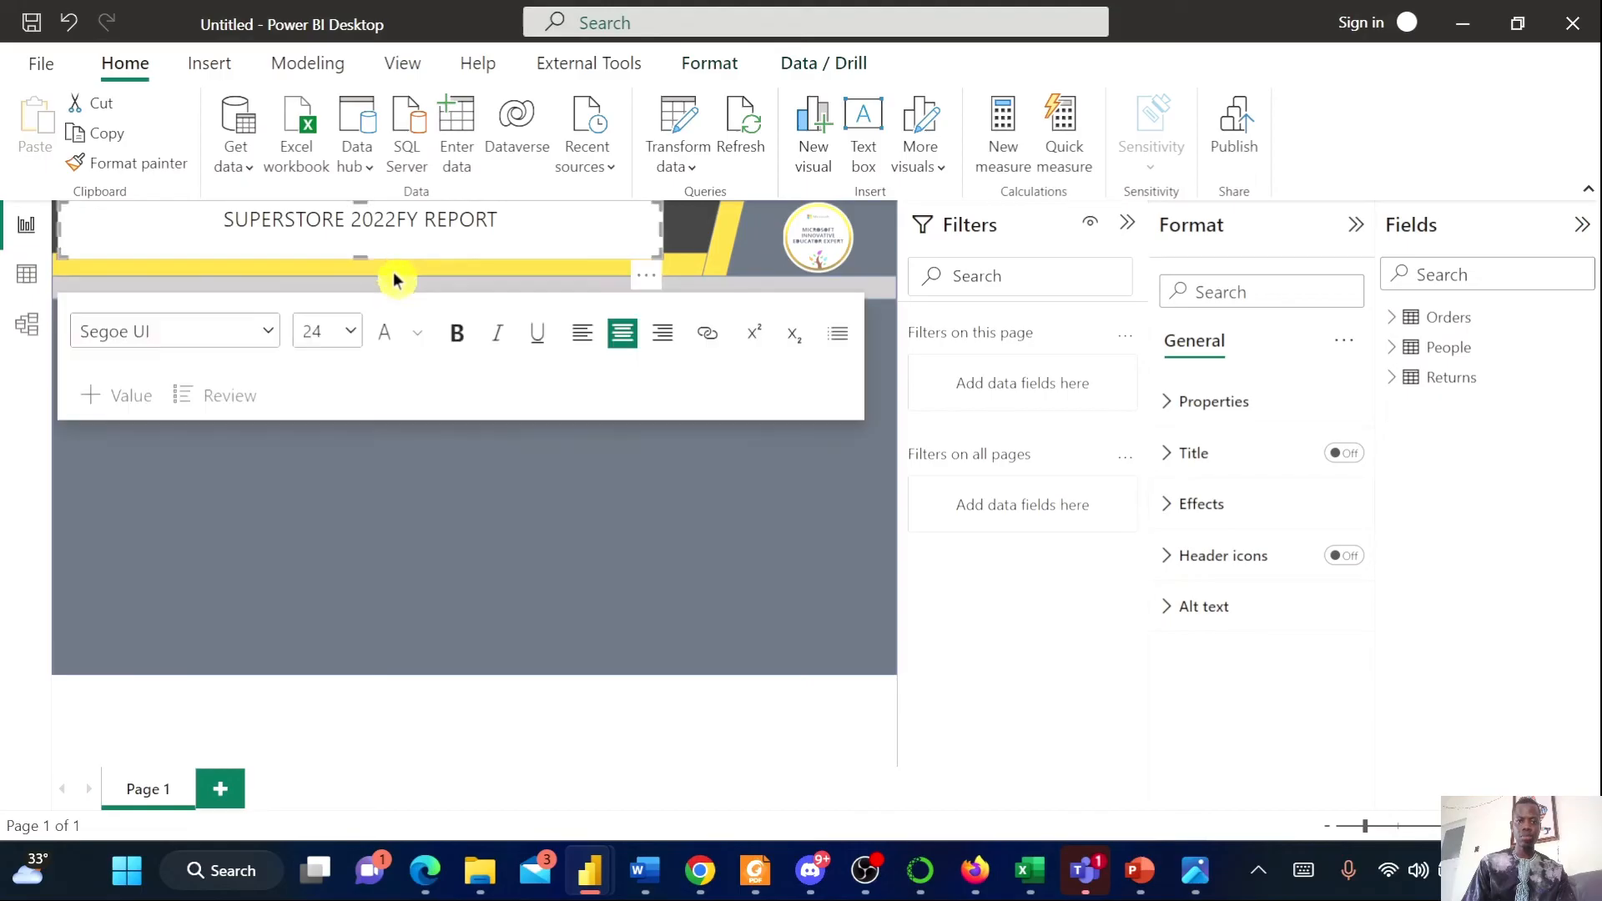
pyautogui.click(584, 492)
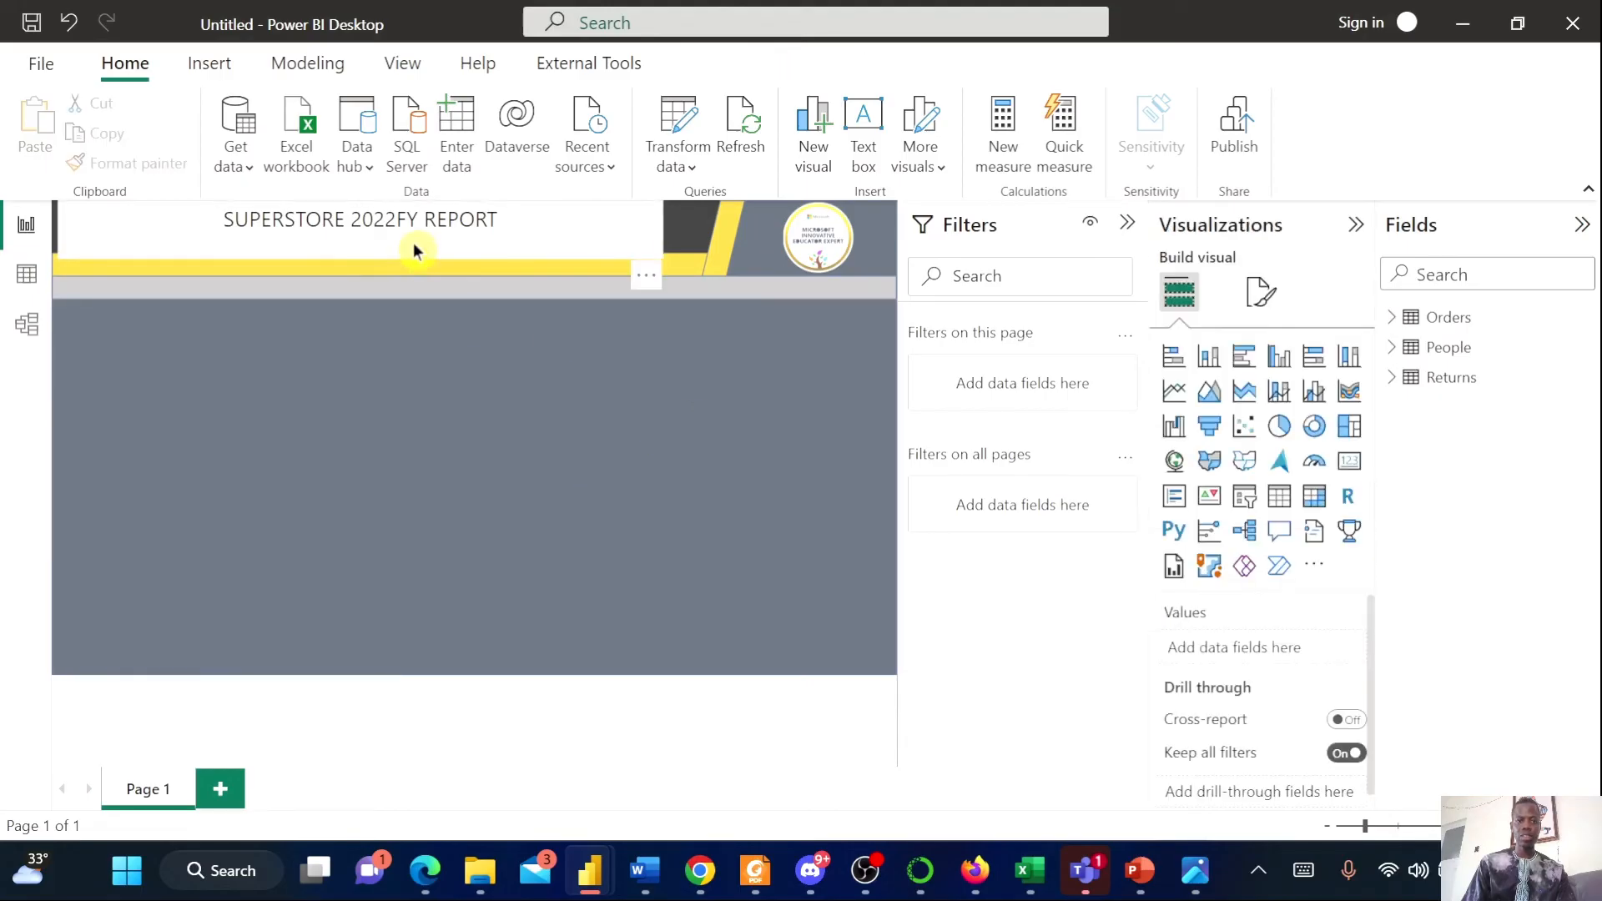
# Shrink the title text box's height slightly further
pyautogui.click(413, 244)
pyautogui.moveTo(360, 256); pyautogui.dragTo(362, 238)
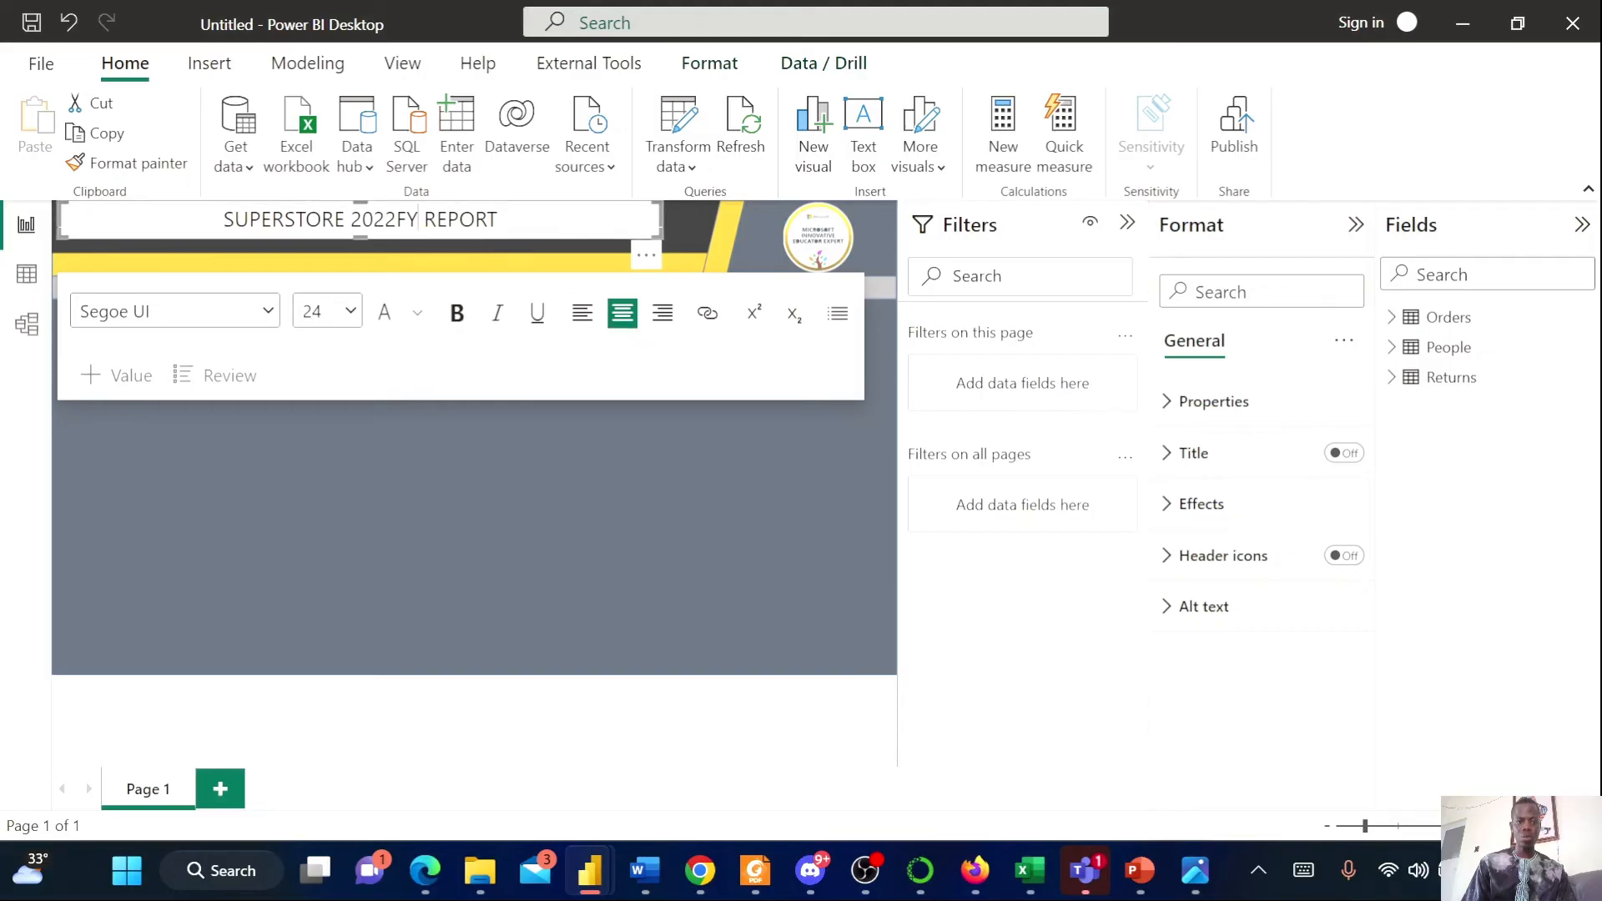
pyautogui.click(494, 521)
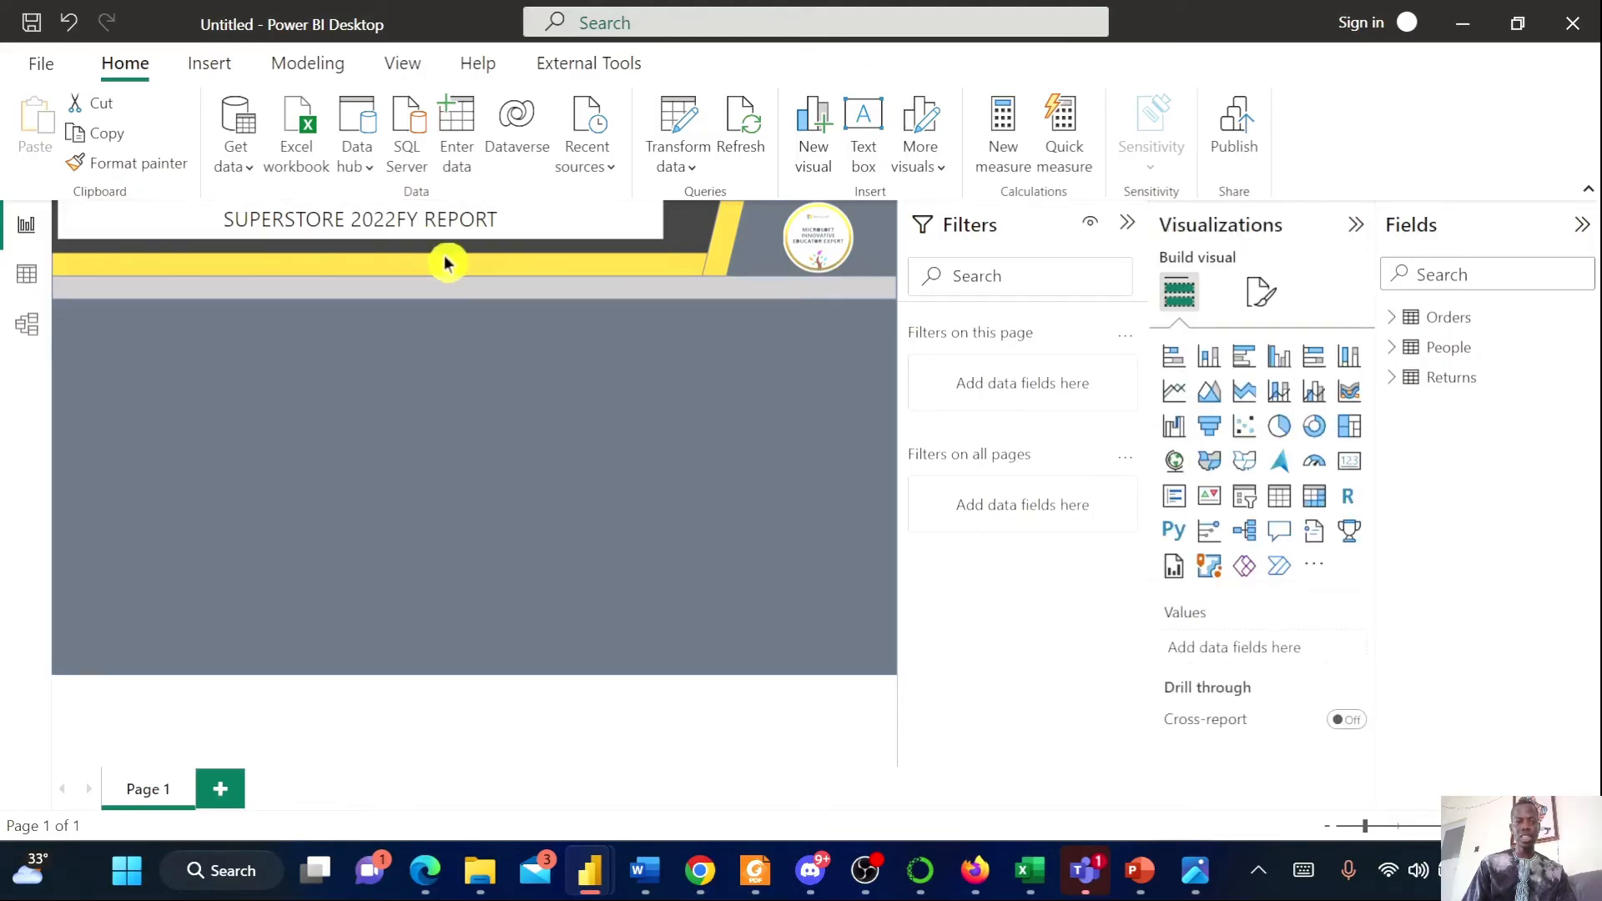
# Turn off the title text box's background effect
pyautogui.click(473, 242)
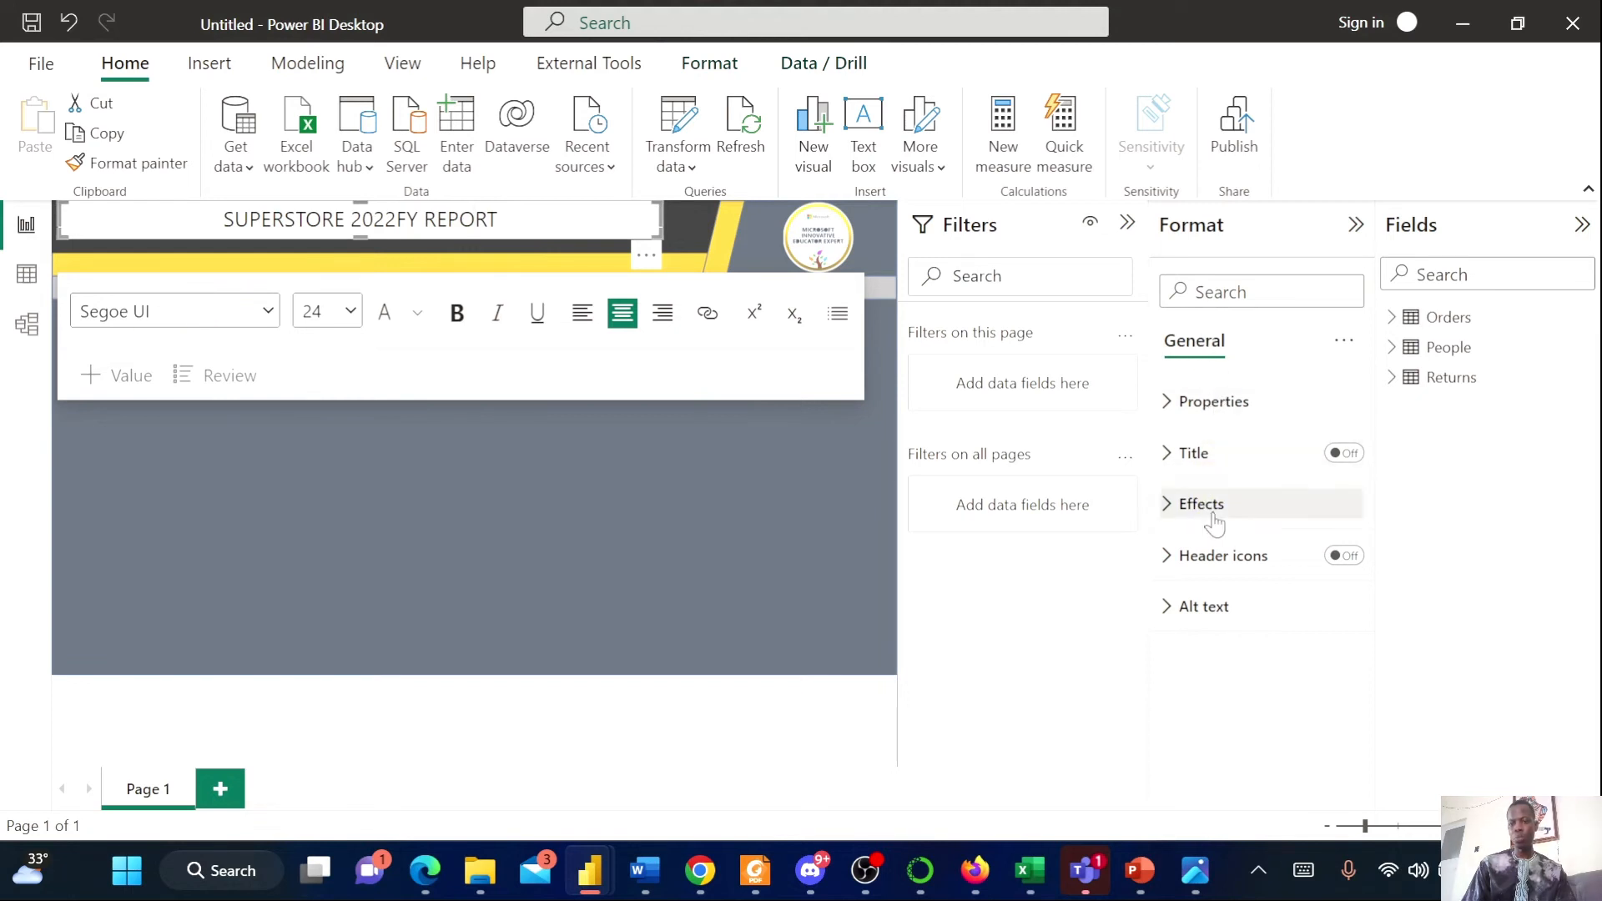
pyautogui.click(1206, 506)
pyautogui.click(1327, 557)
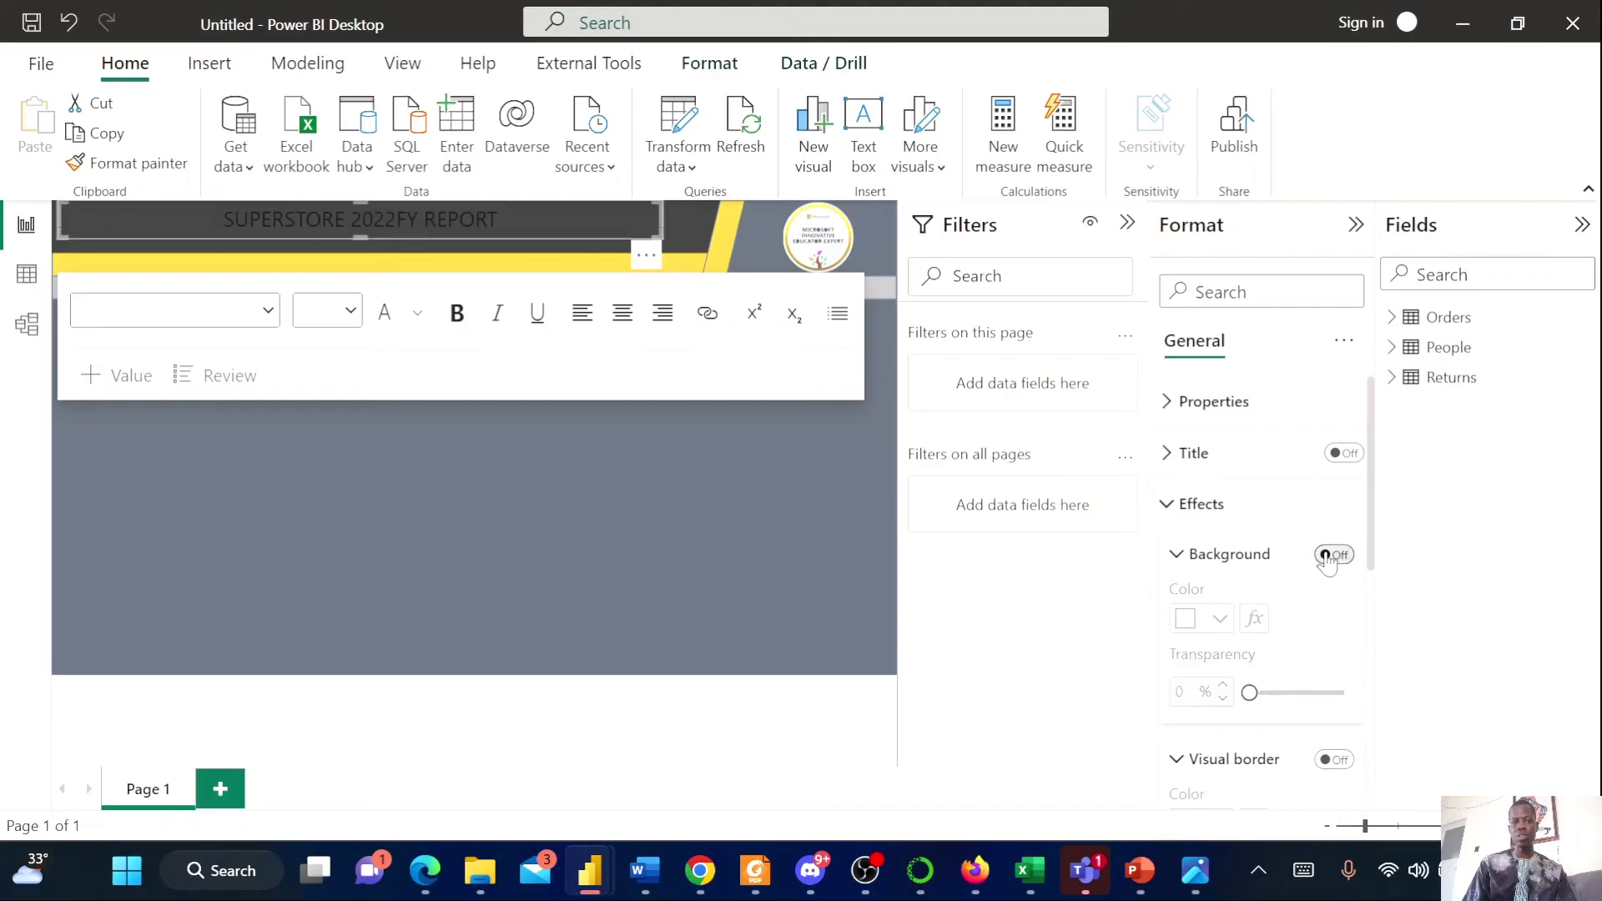
pyautogui.click(558, 415)
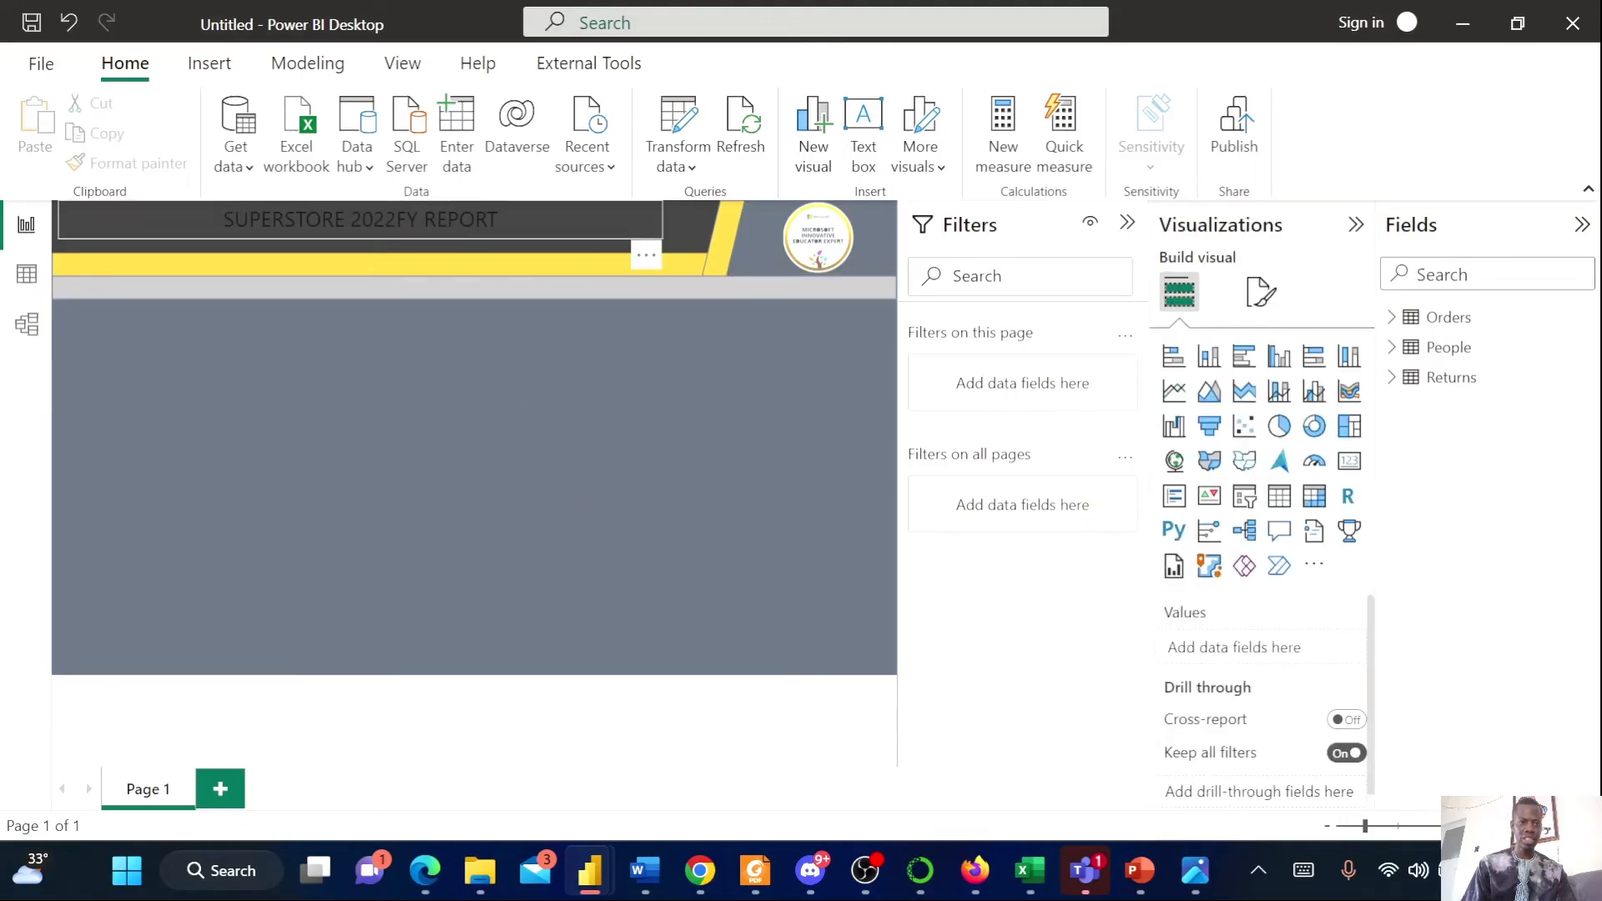
# Format the title text as white, bold and 32 pt
pyautogui.moveTo(498, 219); pyautogui.dragTo(248, 219)
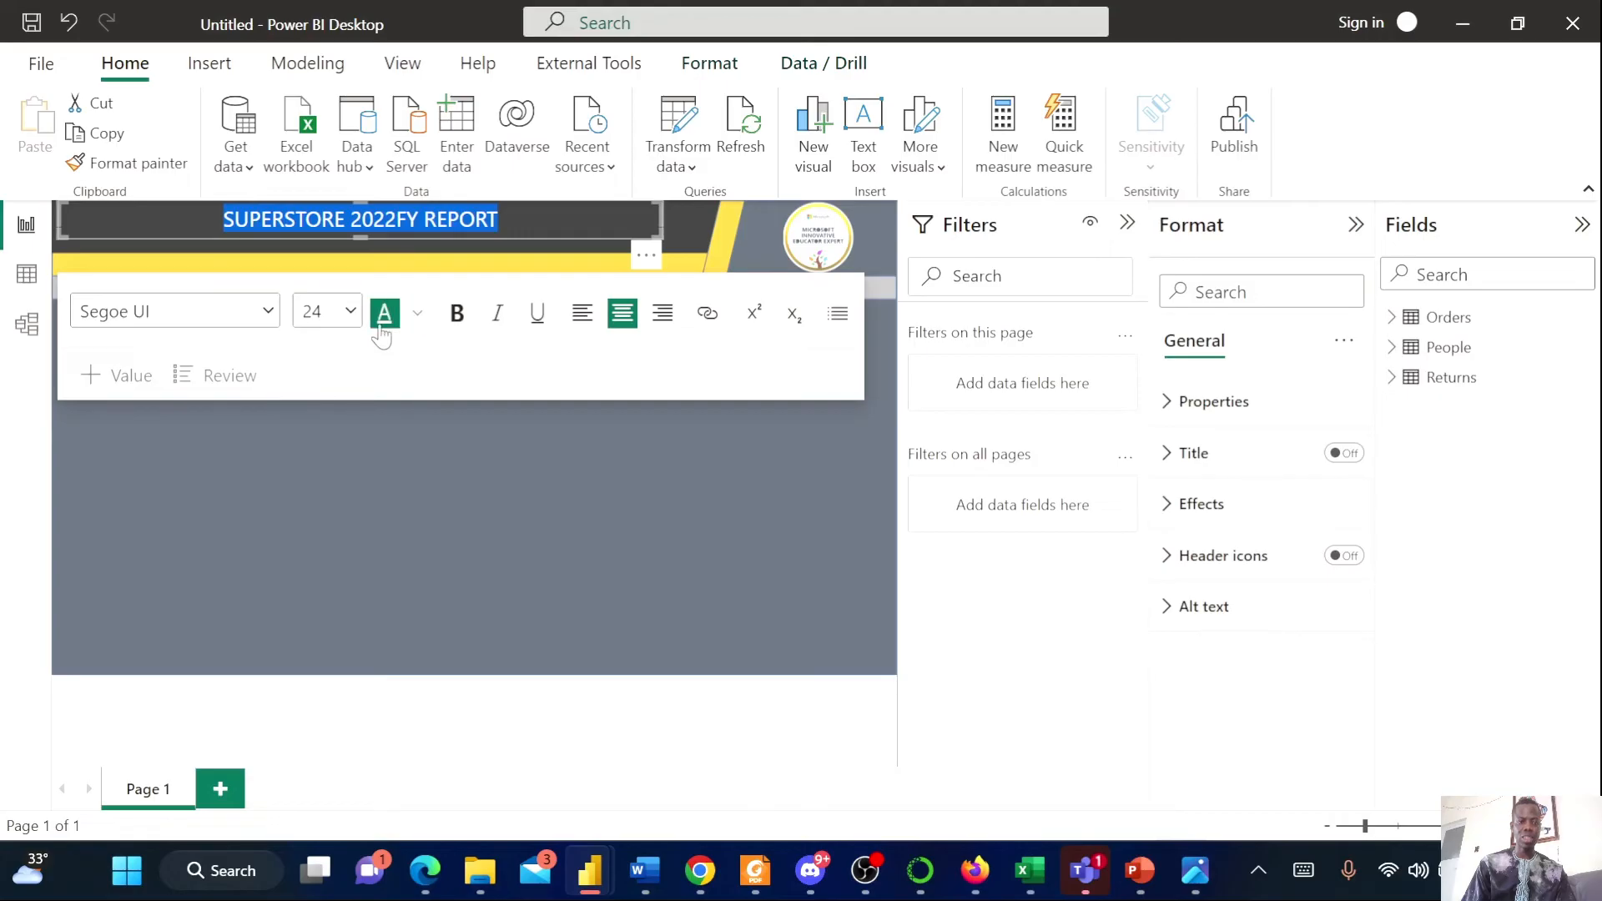
pyautogui.click(411, 501)
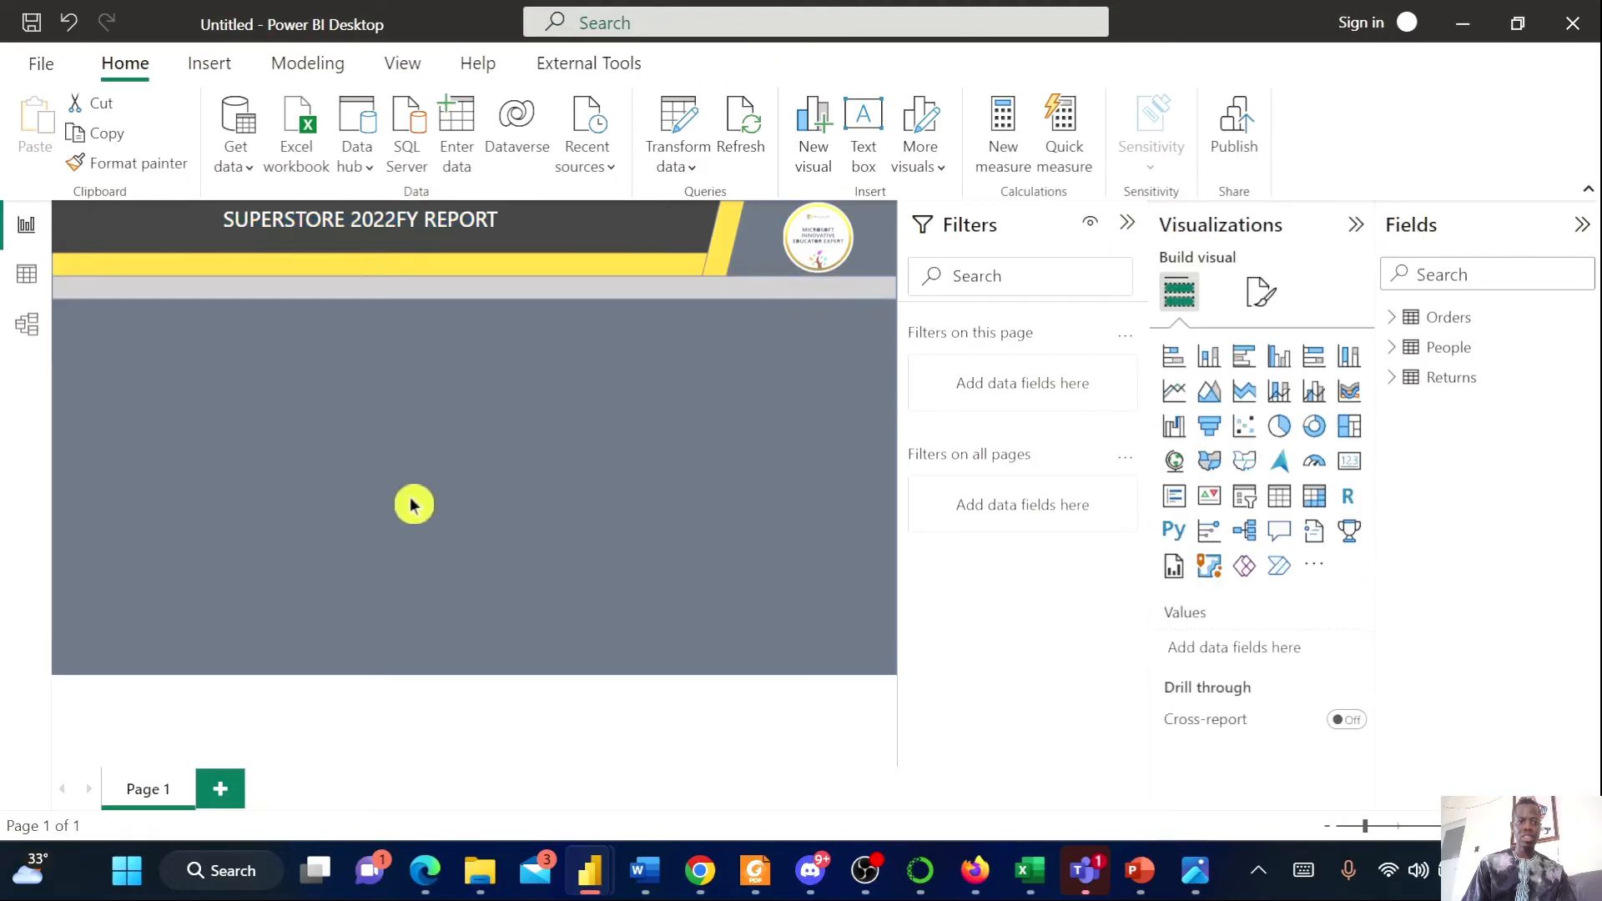
pyautogui.hotkey('ctrl', 'a')
pyautogui.click(457, 314)
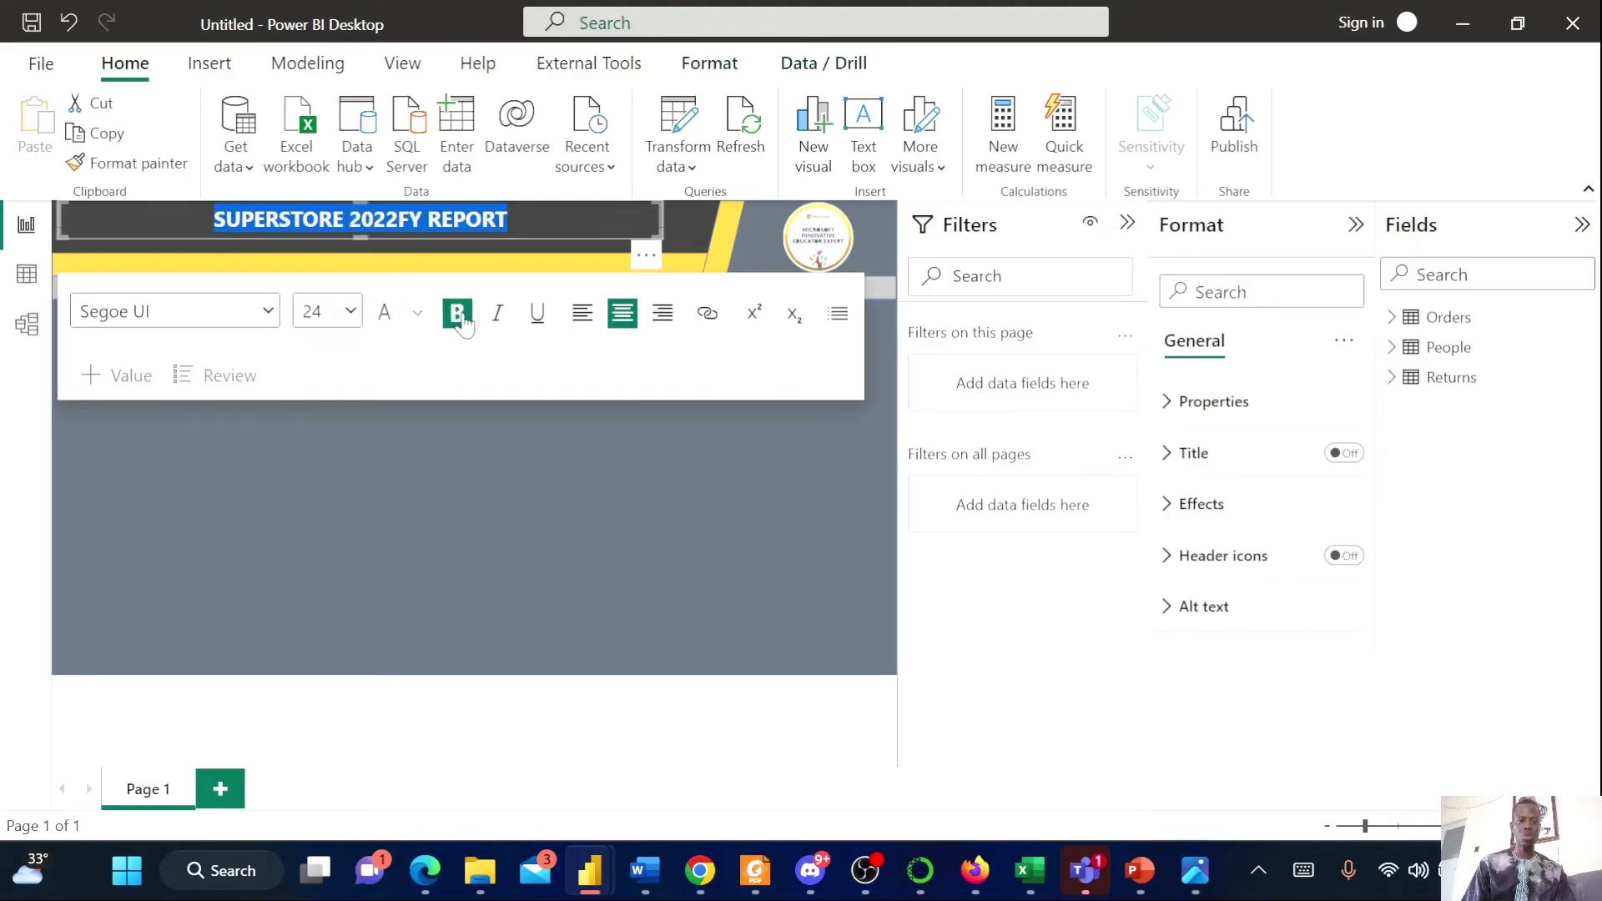
pyautogui.click(349, 313)
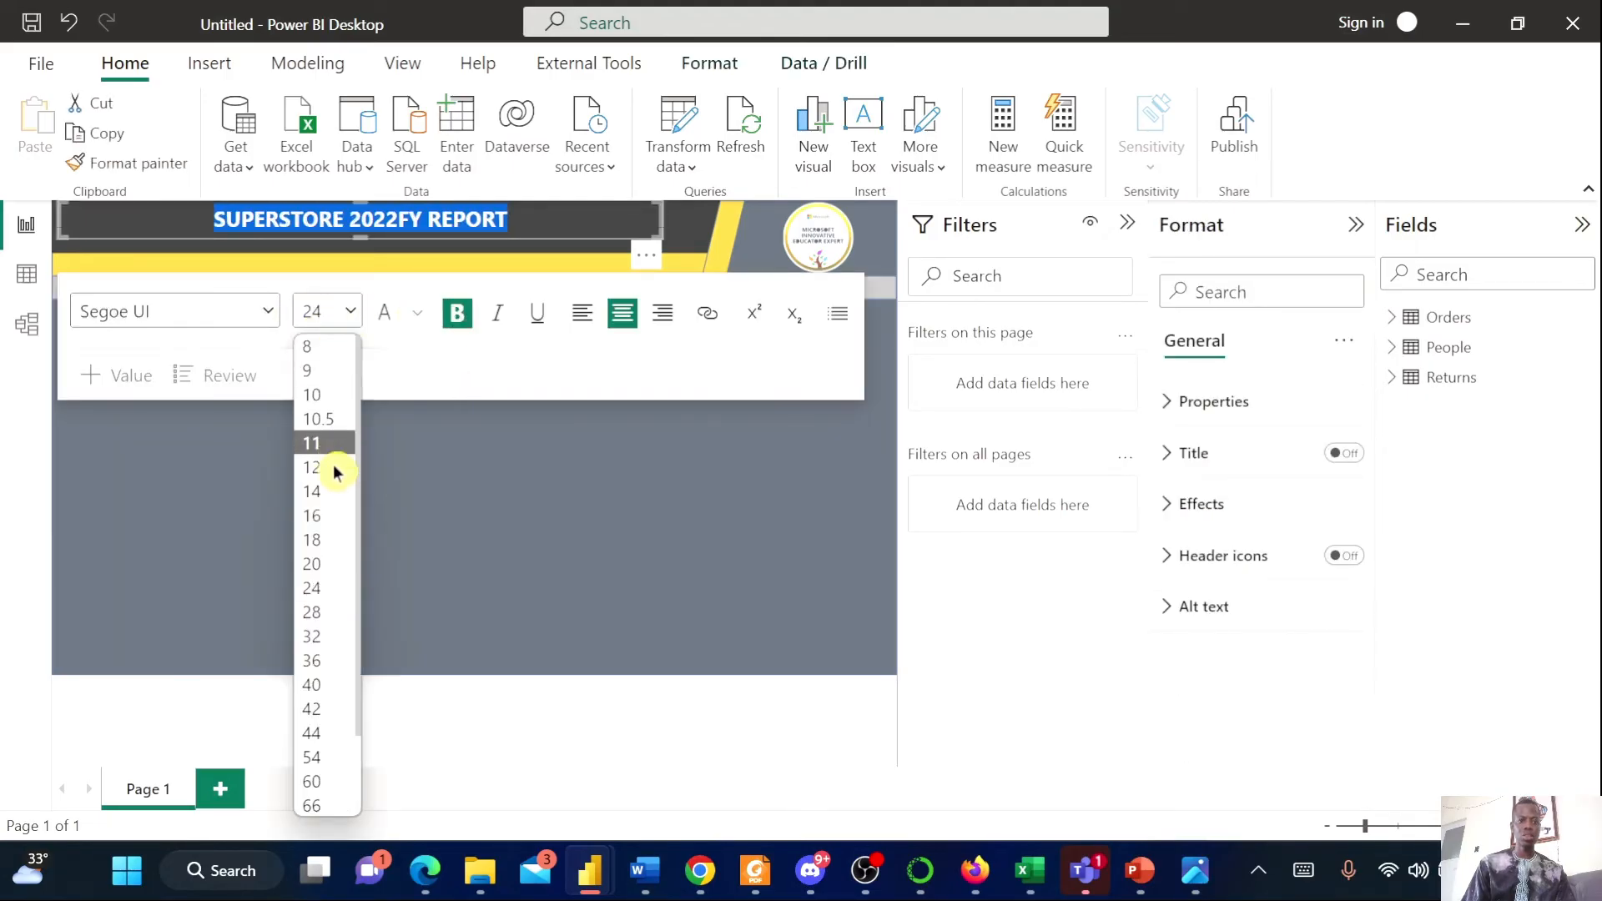
pyautogui.click(324, 637)
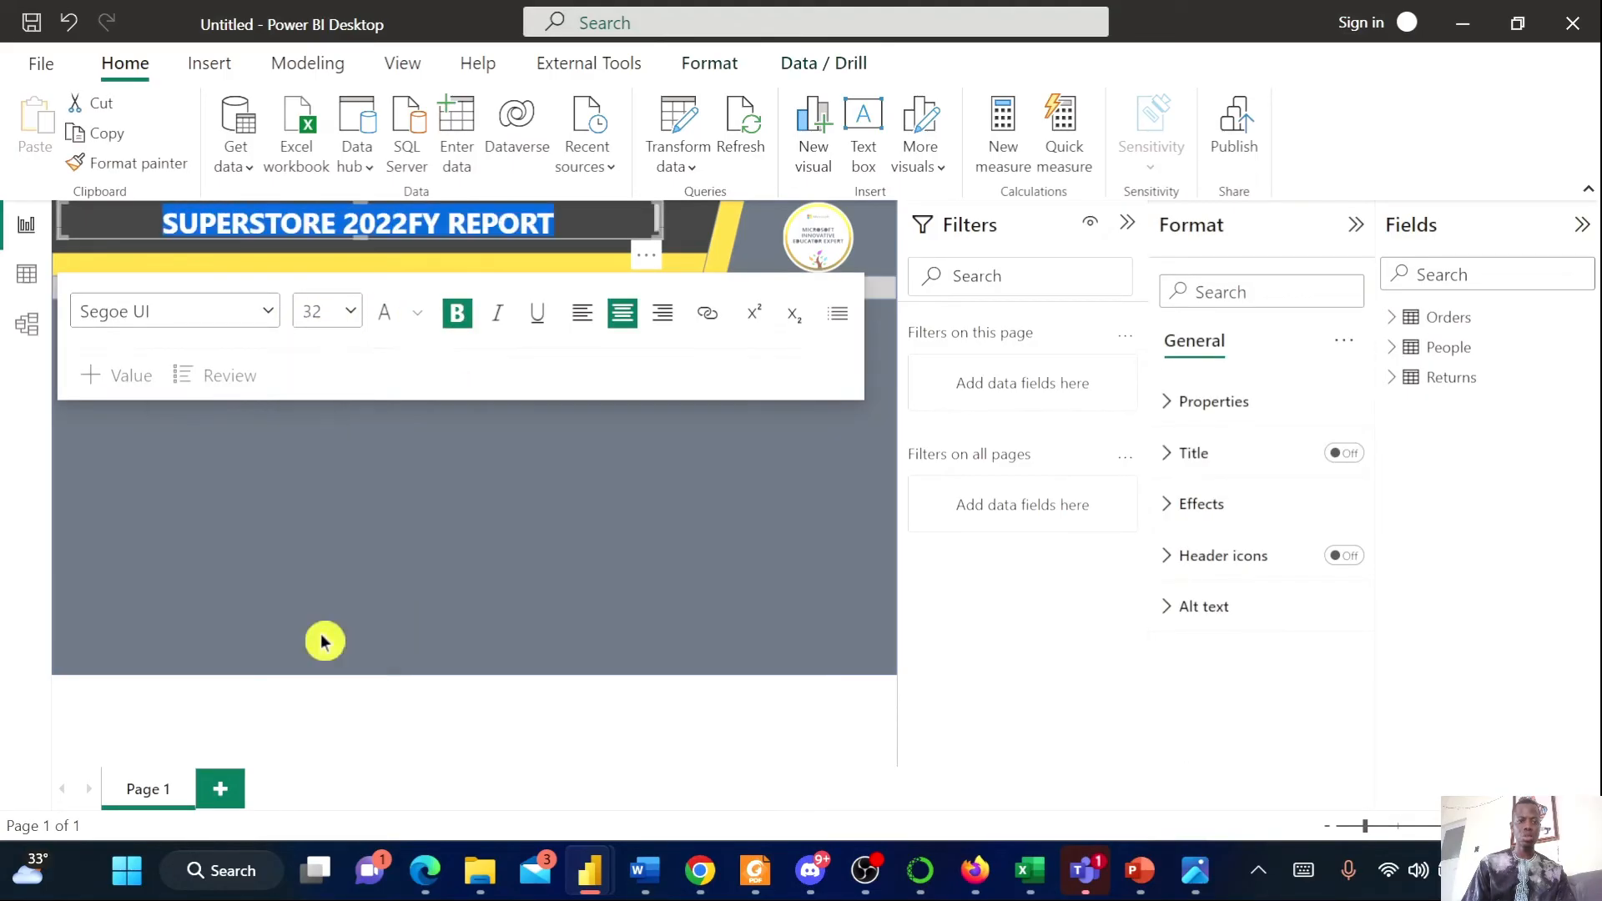
pyautogui.click(535, 572)
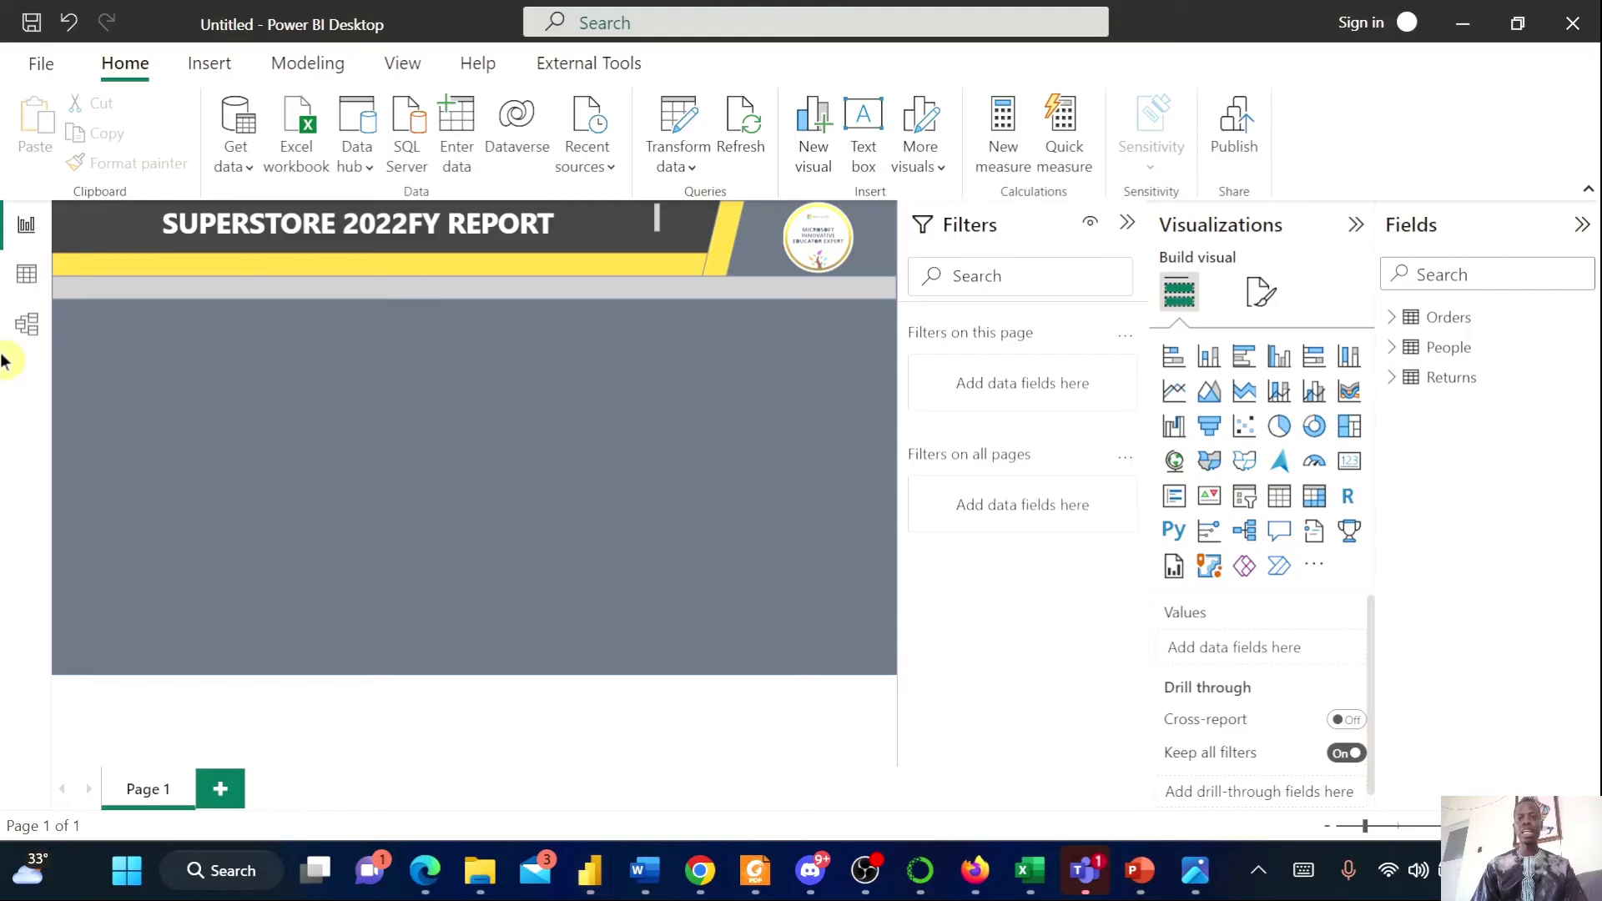
# Review the Superstore.png reference report before returning to Power BI
pyautogui.click(1202, 870)
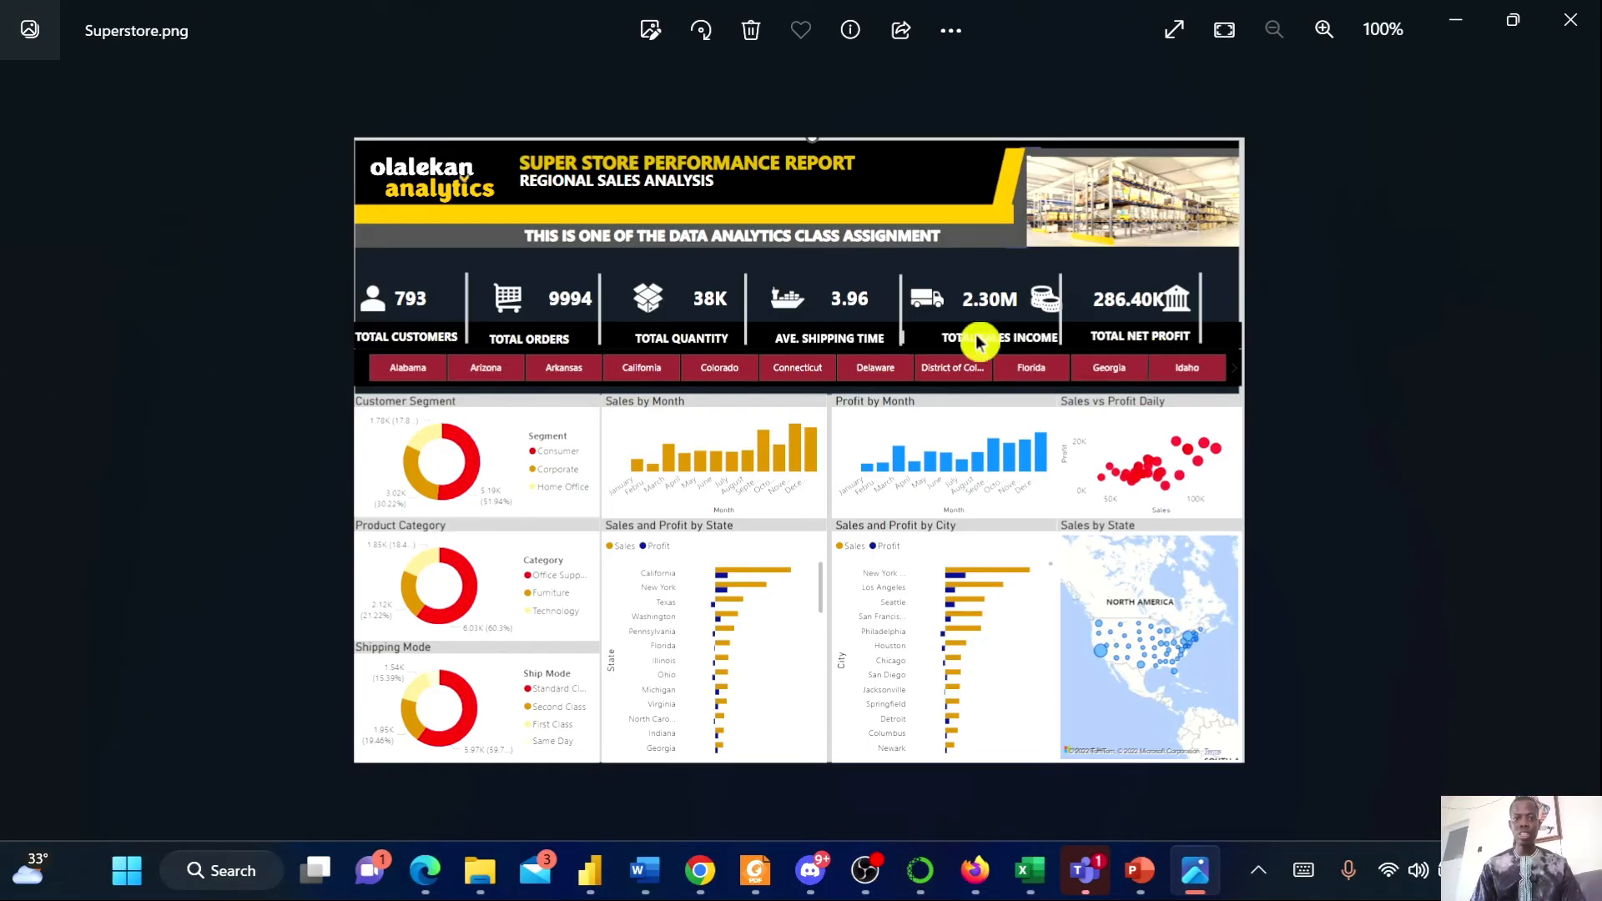
pyautogui.click(1455, 21)
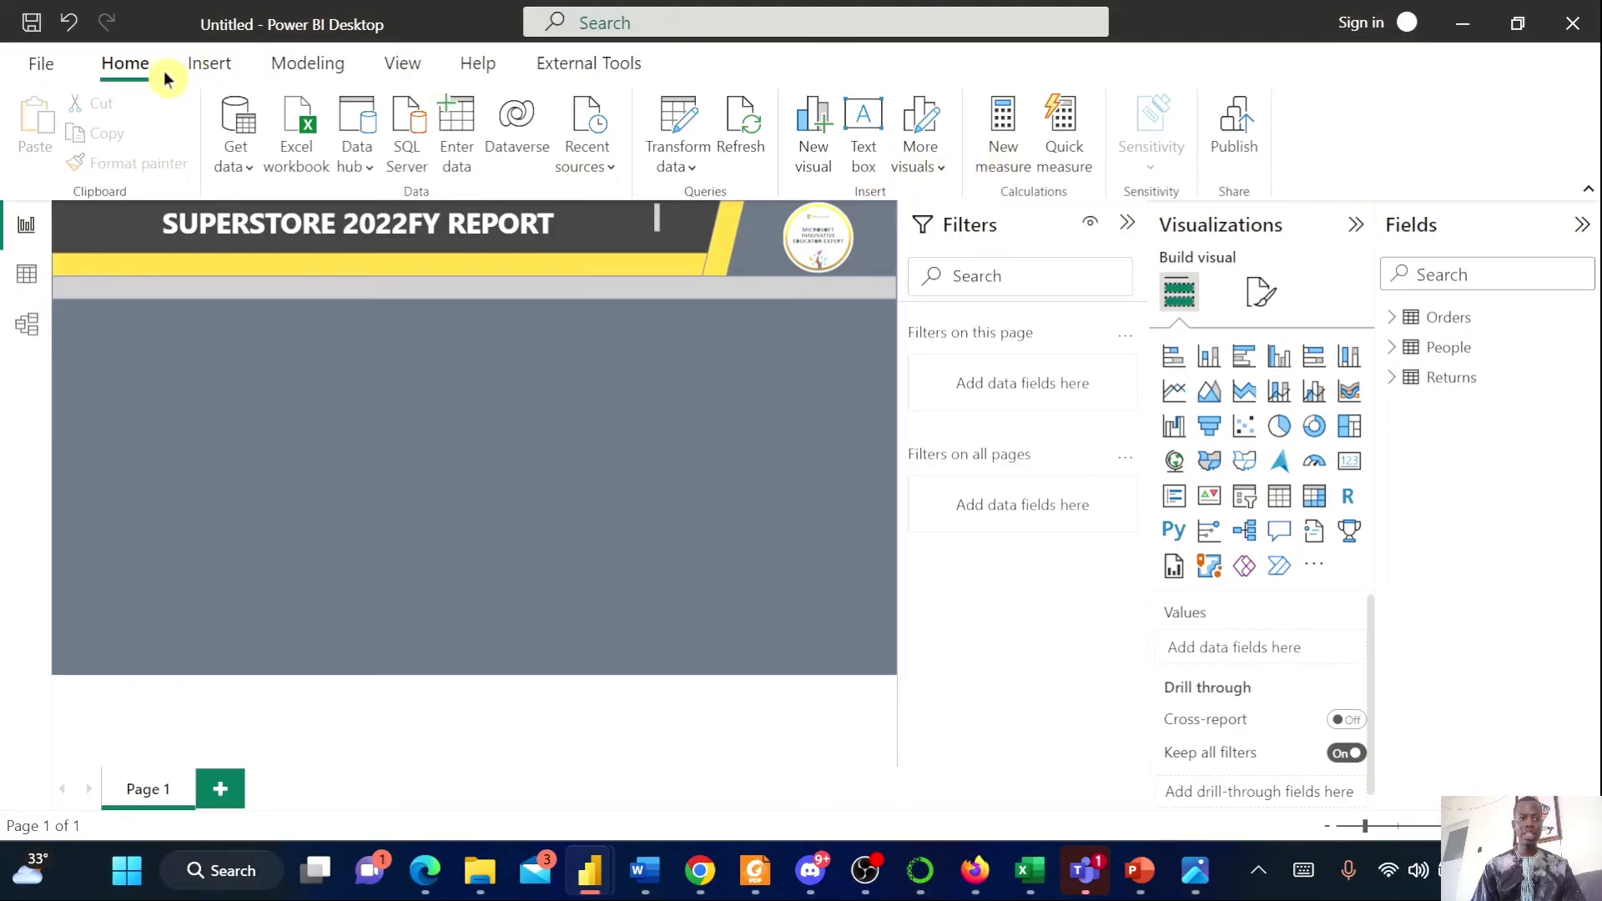
# Insert the user.png image from the SUperstore folder onto the report page
pyautogui.click(206, 70)
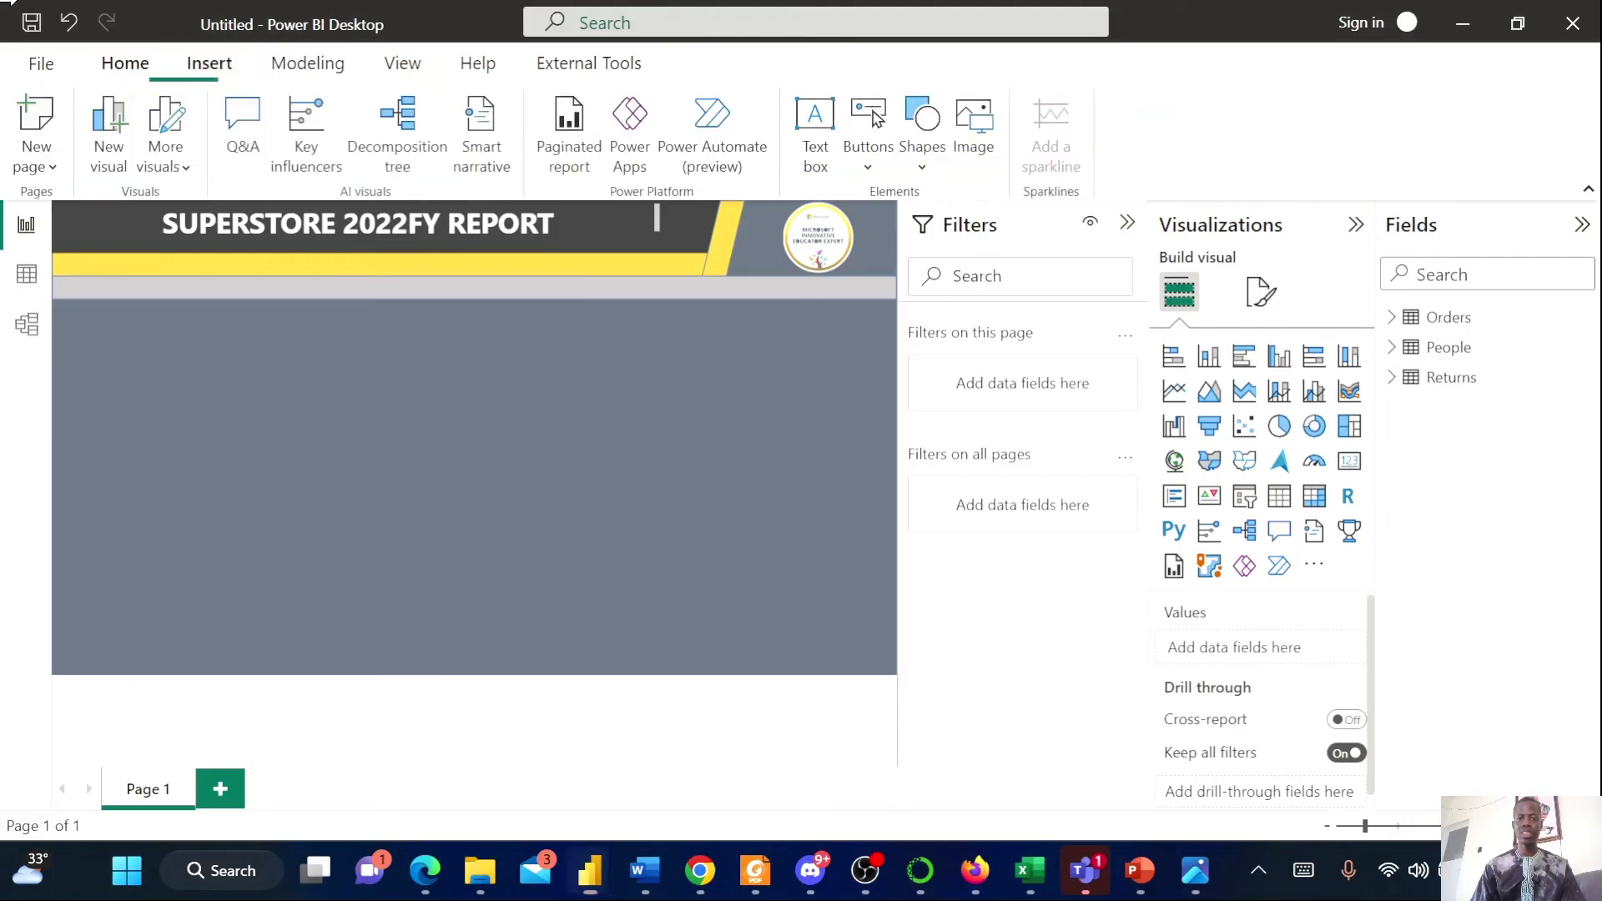
pyautogui.click(923, 167)
pyautogui.click(973, 129)
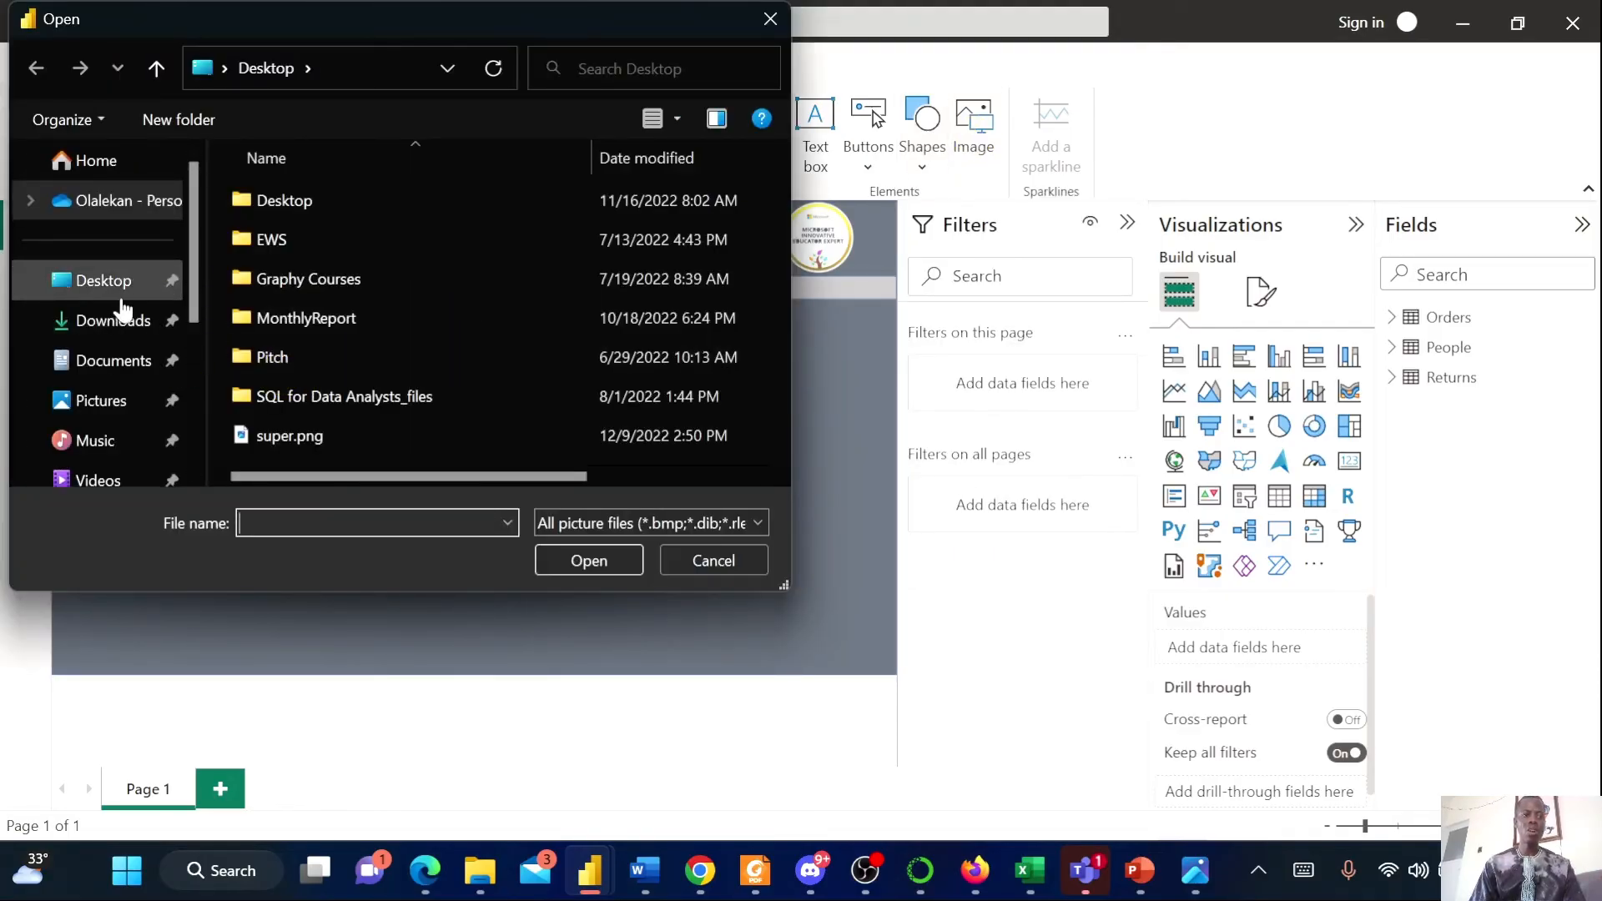
pyautogui.scroll(-5, 167, 361)
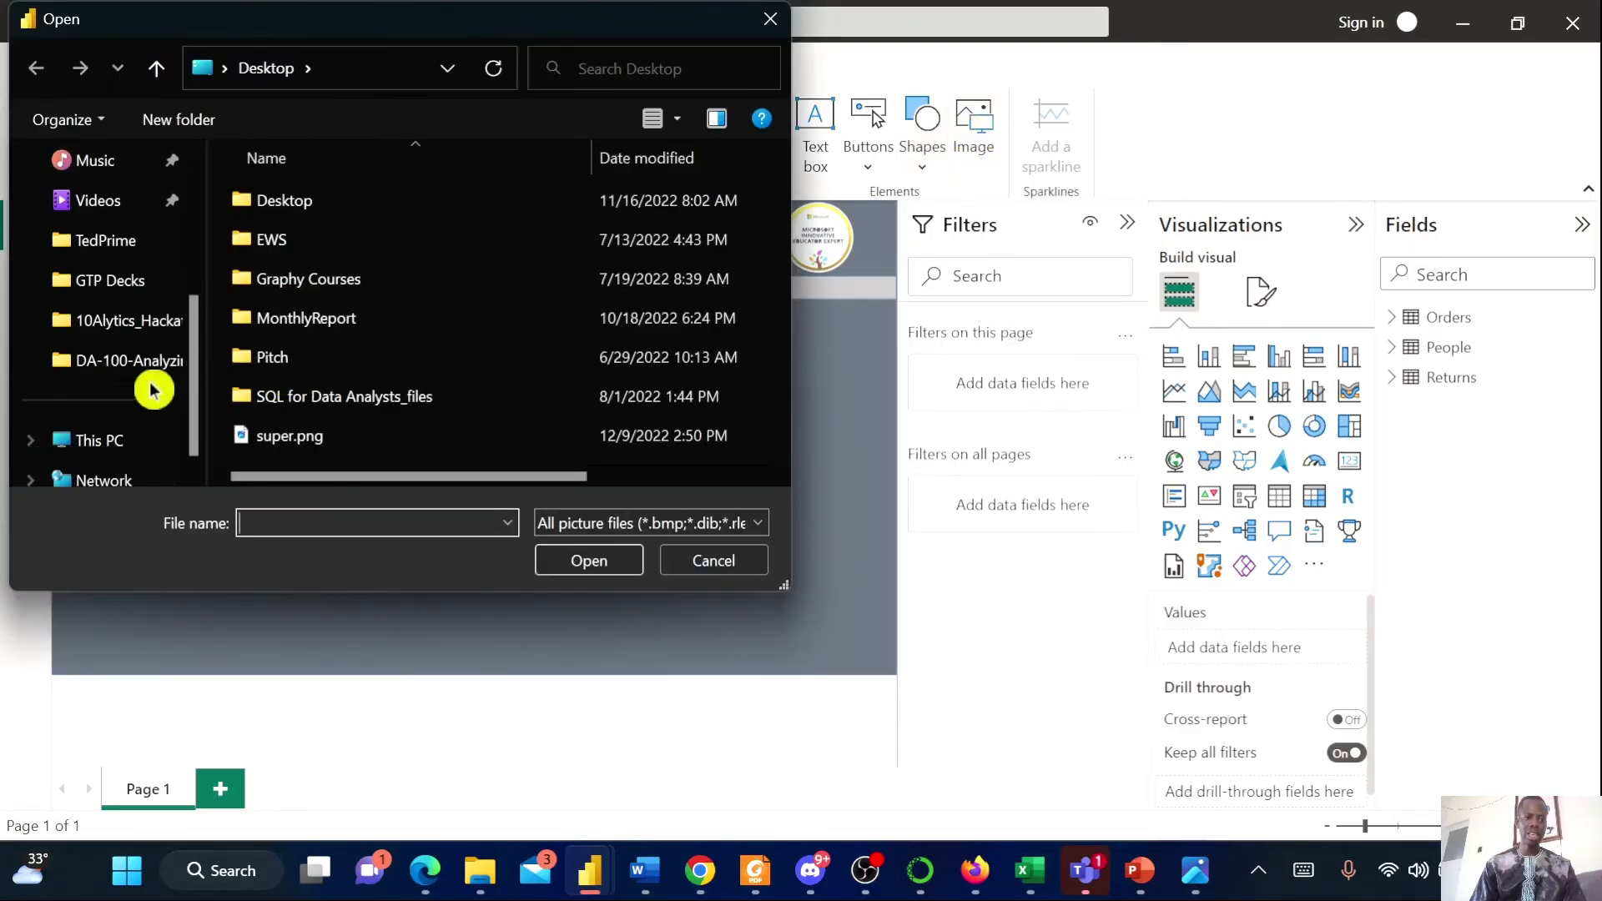
pyautogui.click(156, 368)
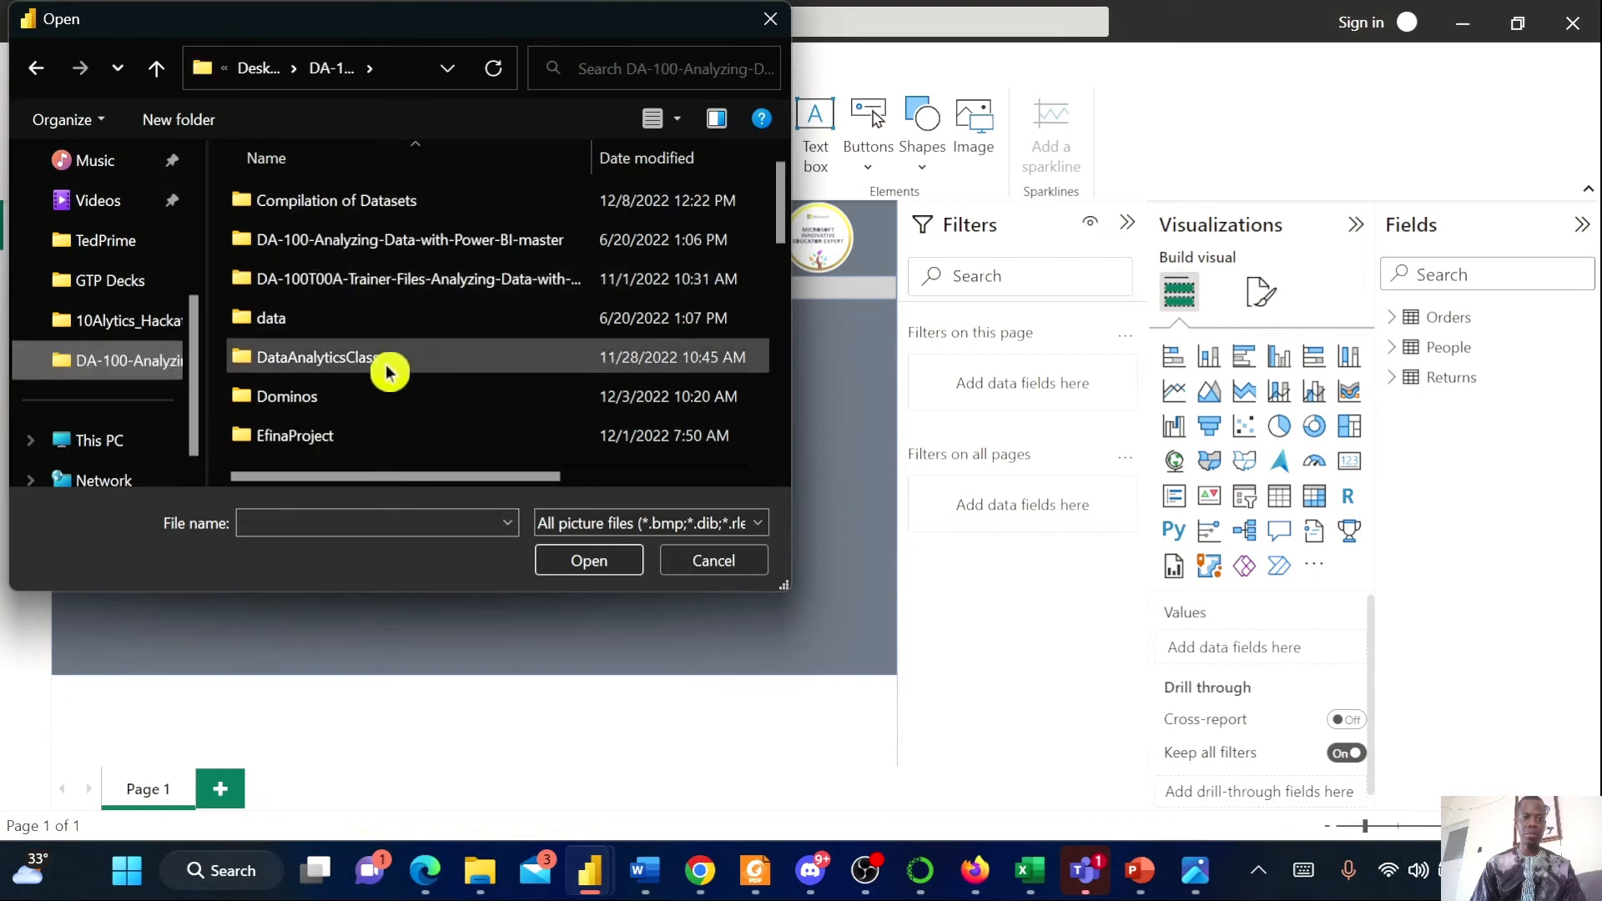
pyautogui.scroll(-5, 367, 359)
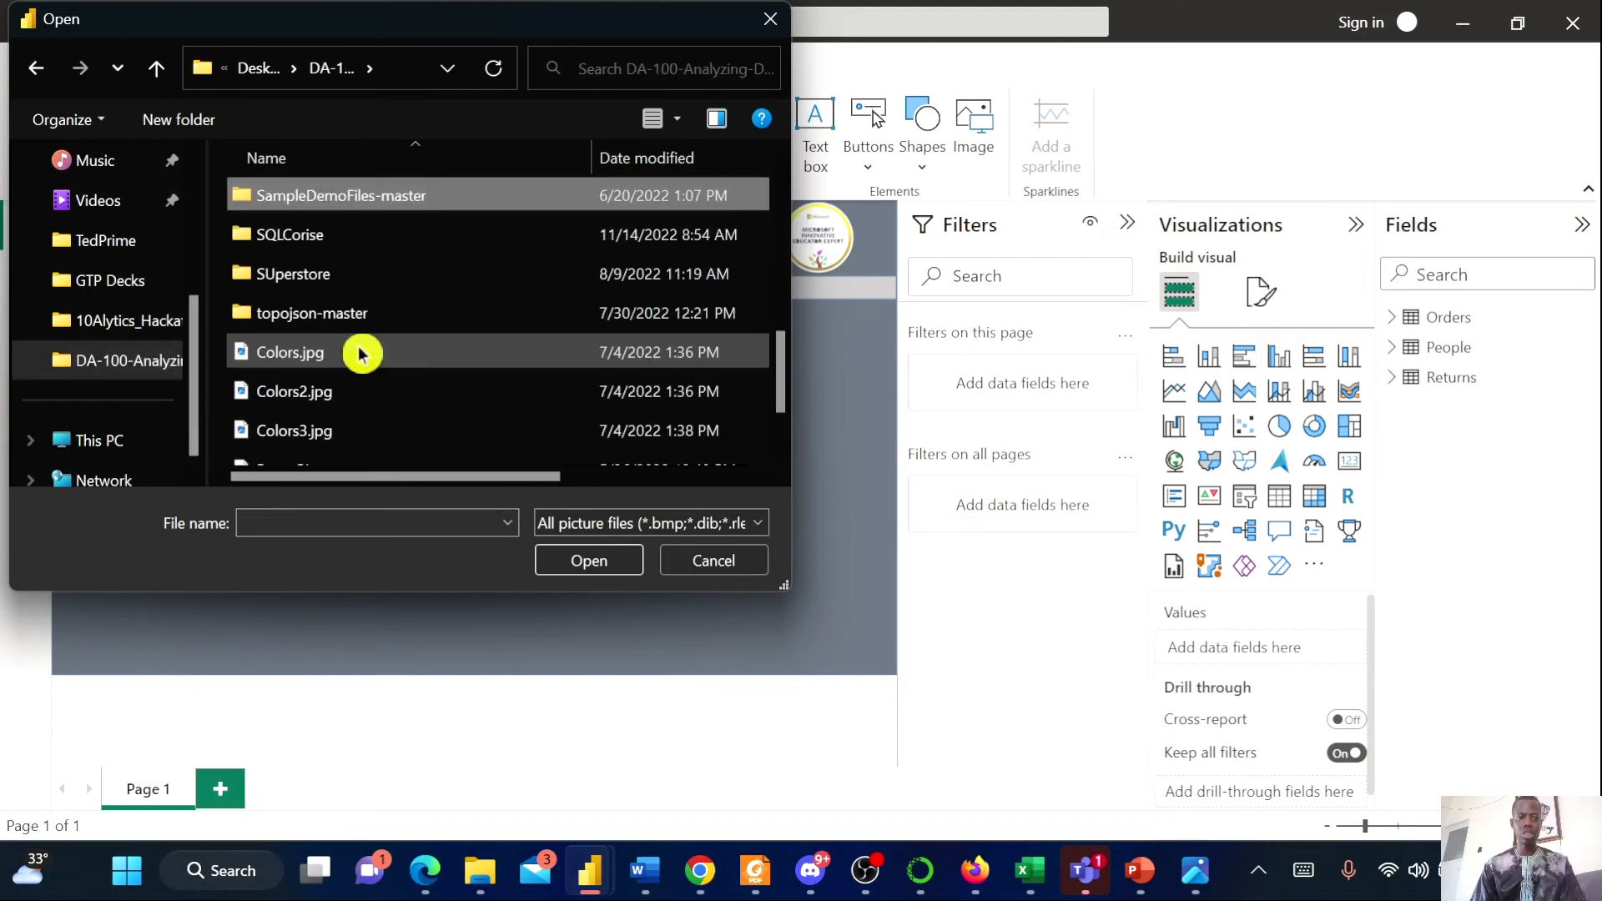
pyautogui.doubleClick(322, 275)
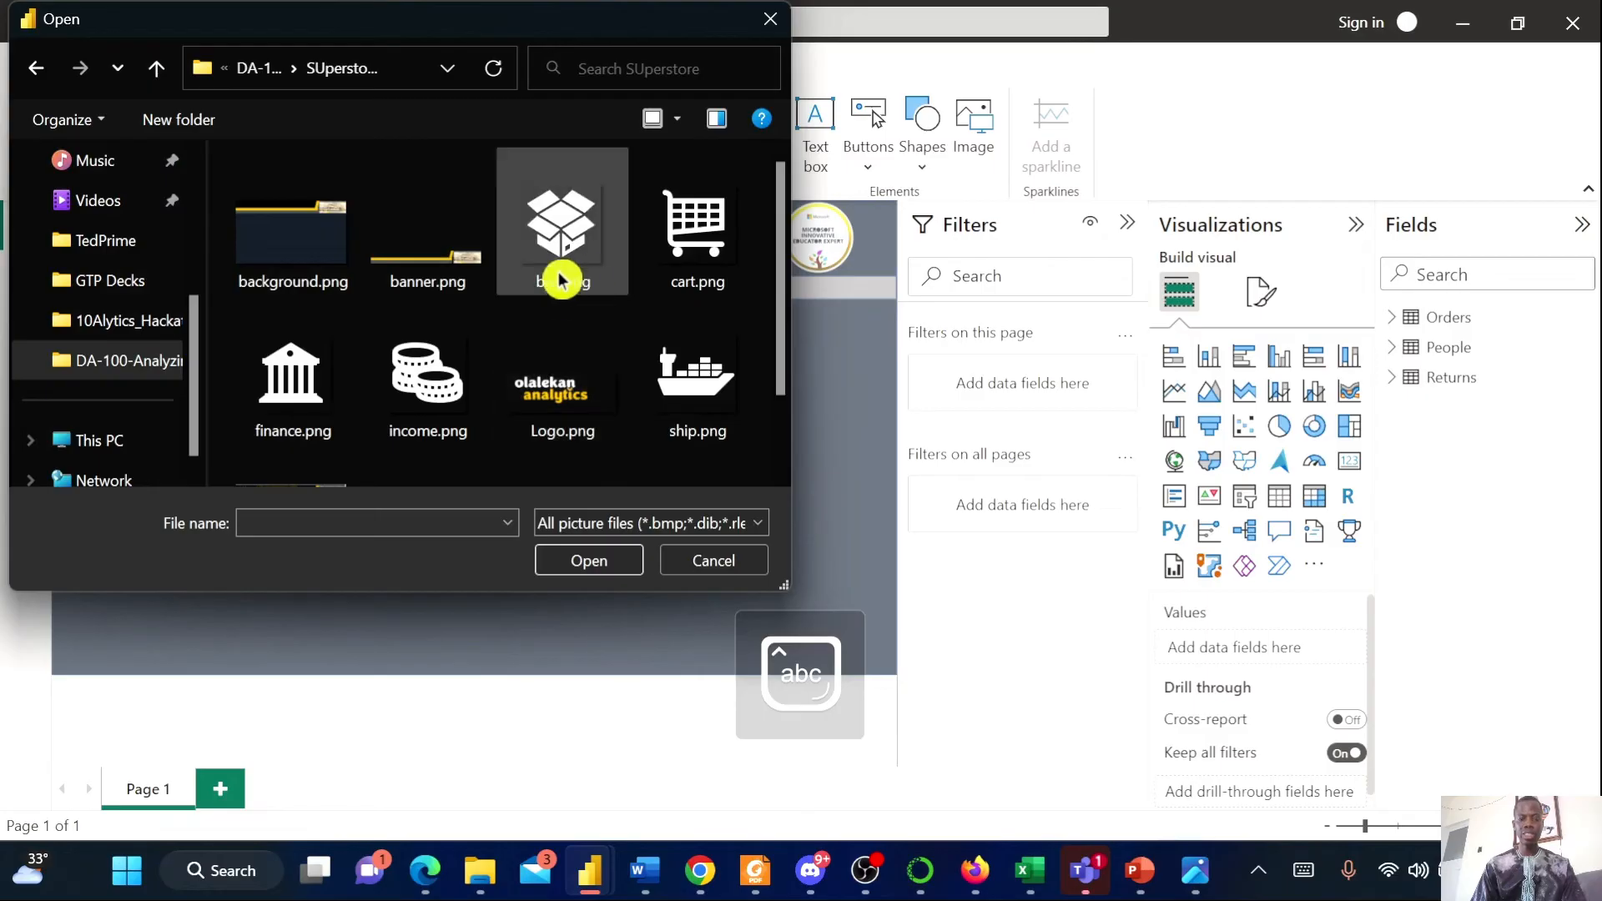
pyautogui.scroll(-2, 584, 400)
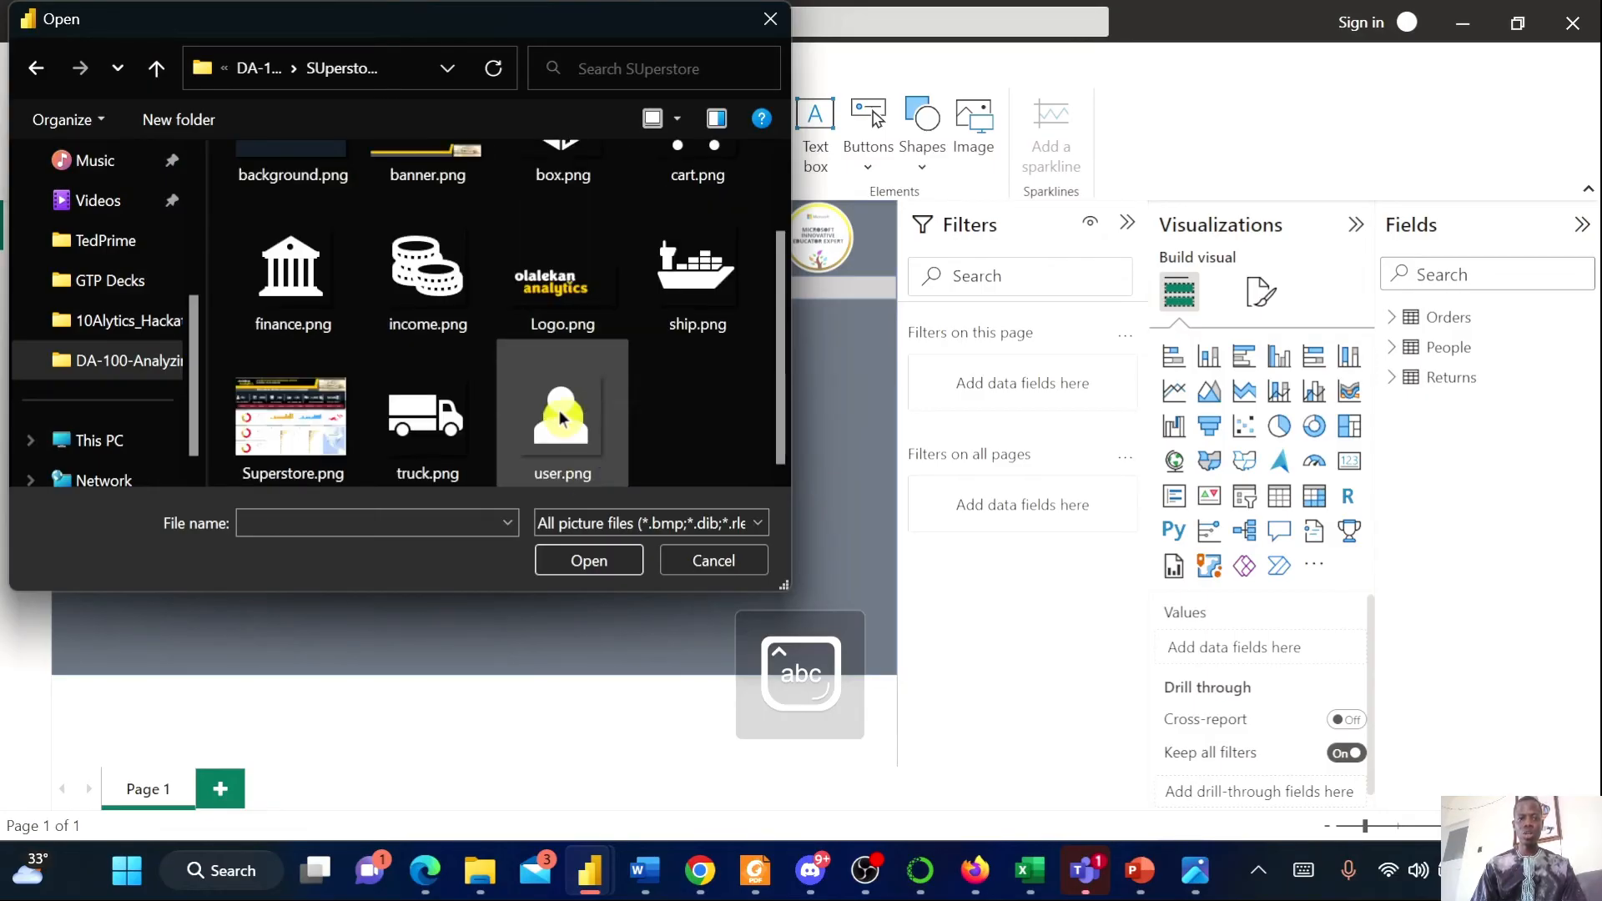
pyautogui.click(567, 413)
pyautogui.click(584, 561)
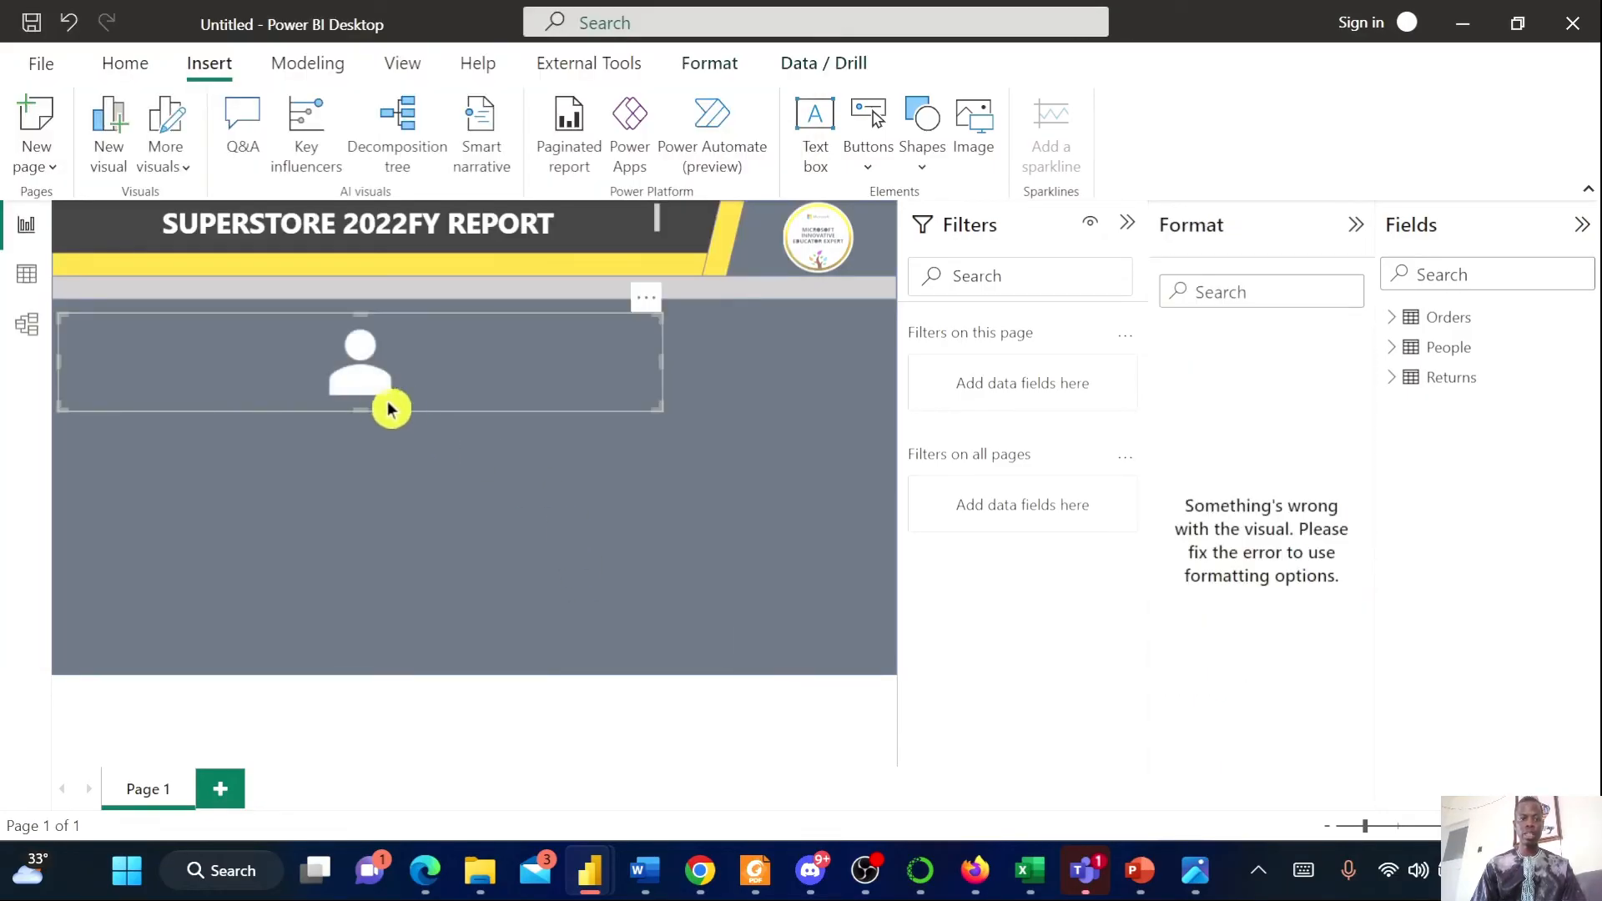
# Shrink the user icon image to a small icon near the page's left edge below the header
pyautogui.moveTo(659, 363); pyautogui.dragTo(60, 327)
pyautogui.click(157, 411)
pyautogui.click(125, 347)
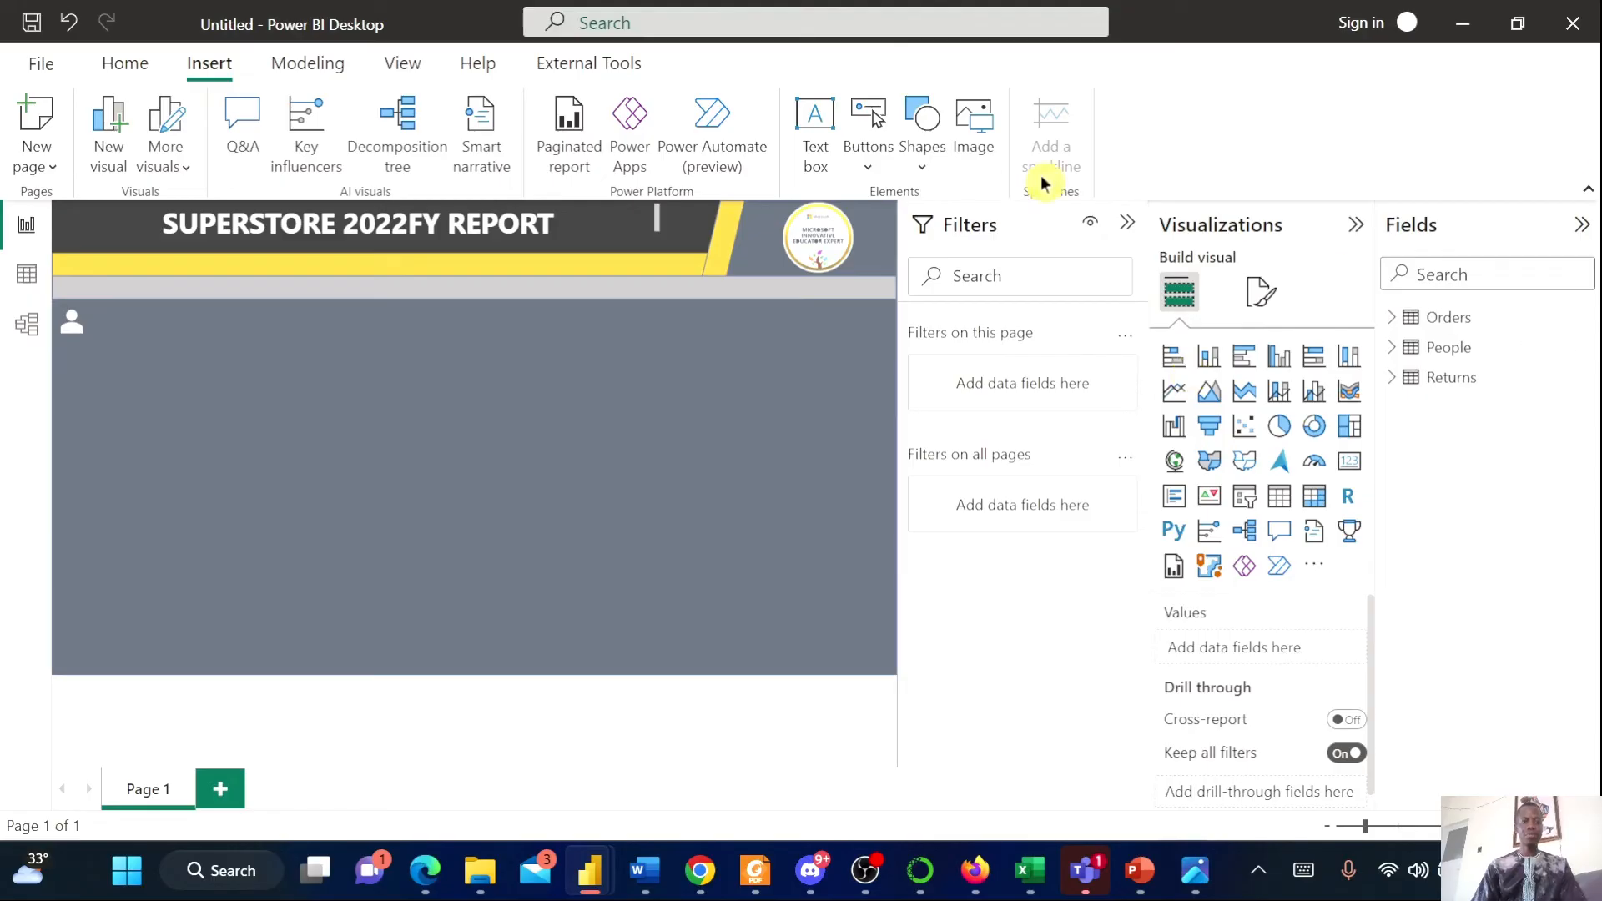
# Open the Superstore.png reference image again
pyautogui.click(1195, 884)
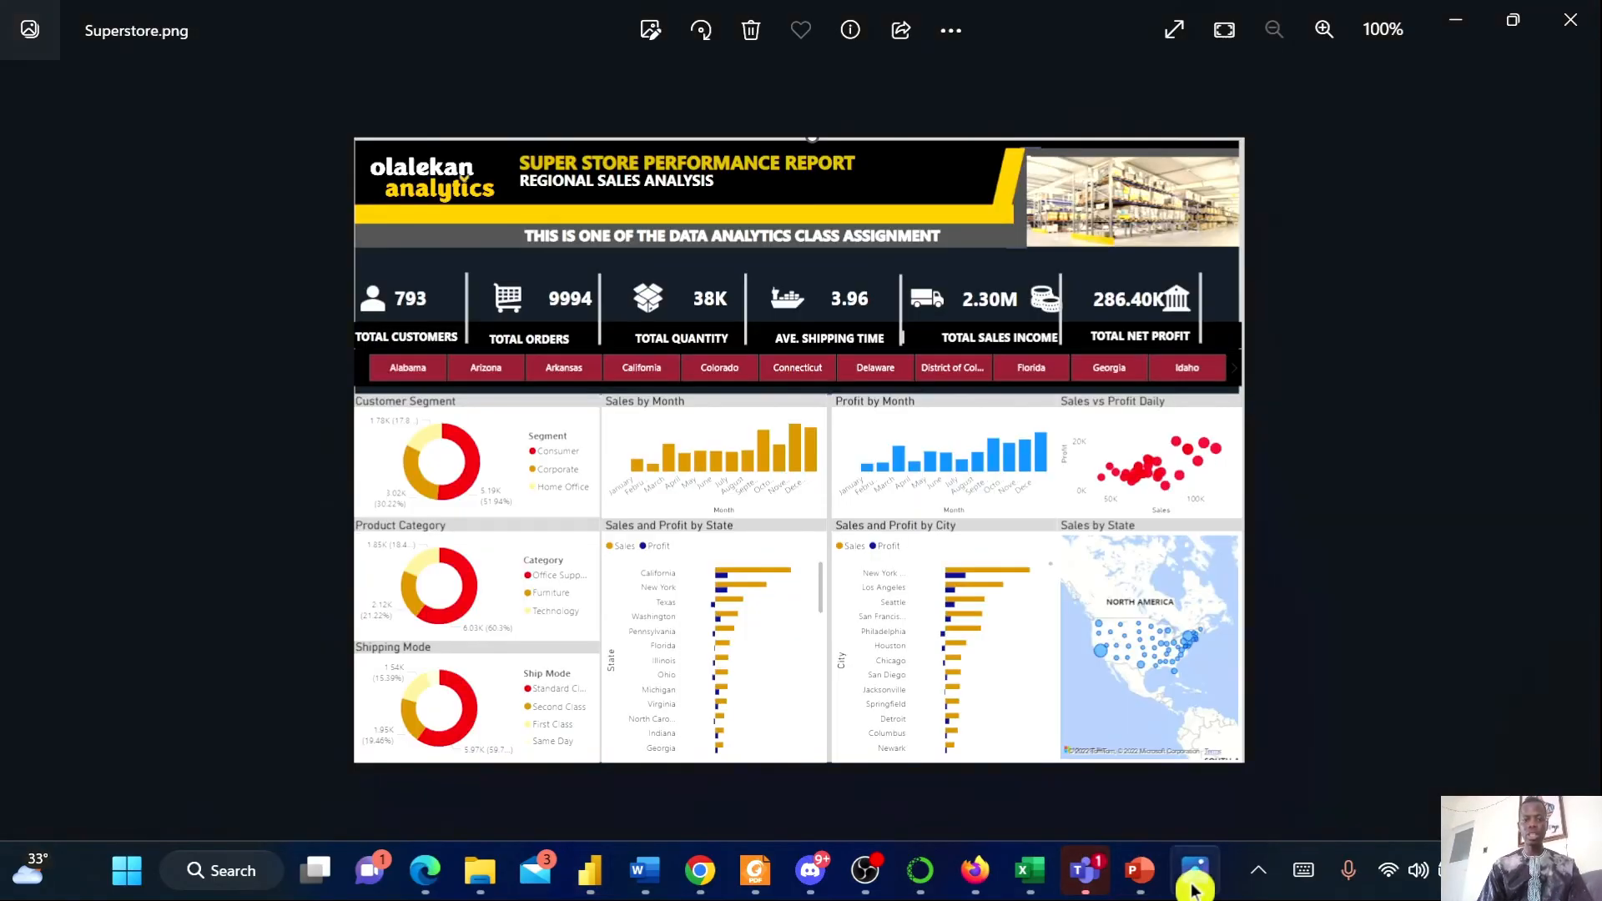
# Back in Power BI, add a card visual showing the distinct count of Customer ID from the Orders table
pyautogui.click(1196, 876)
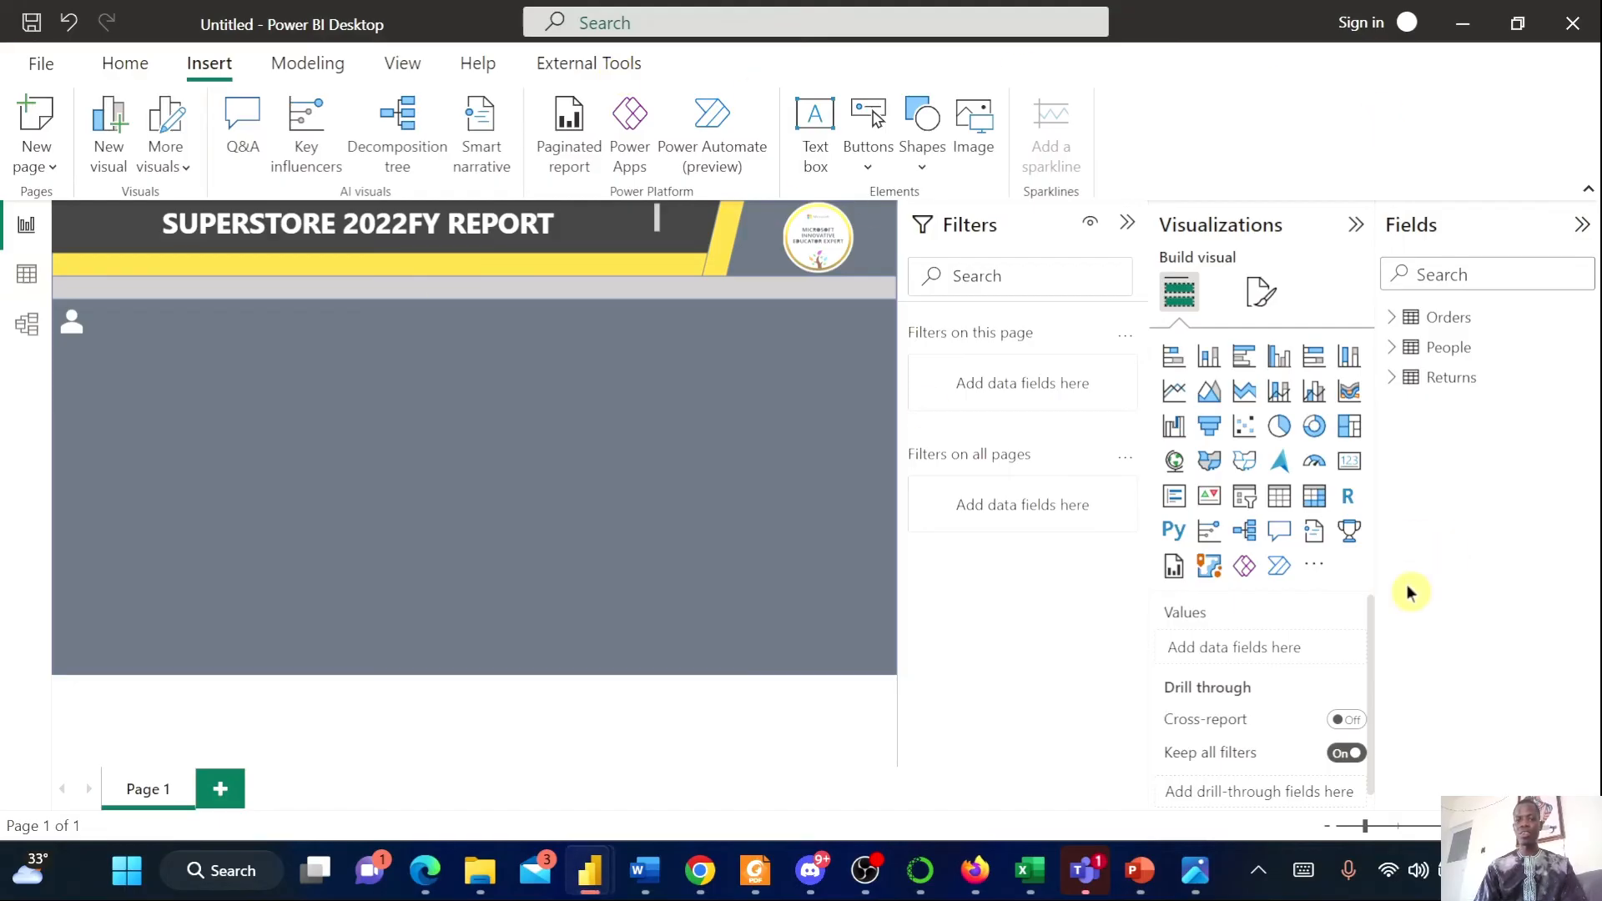
pyautogui.click(1348, 463)
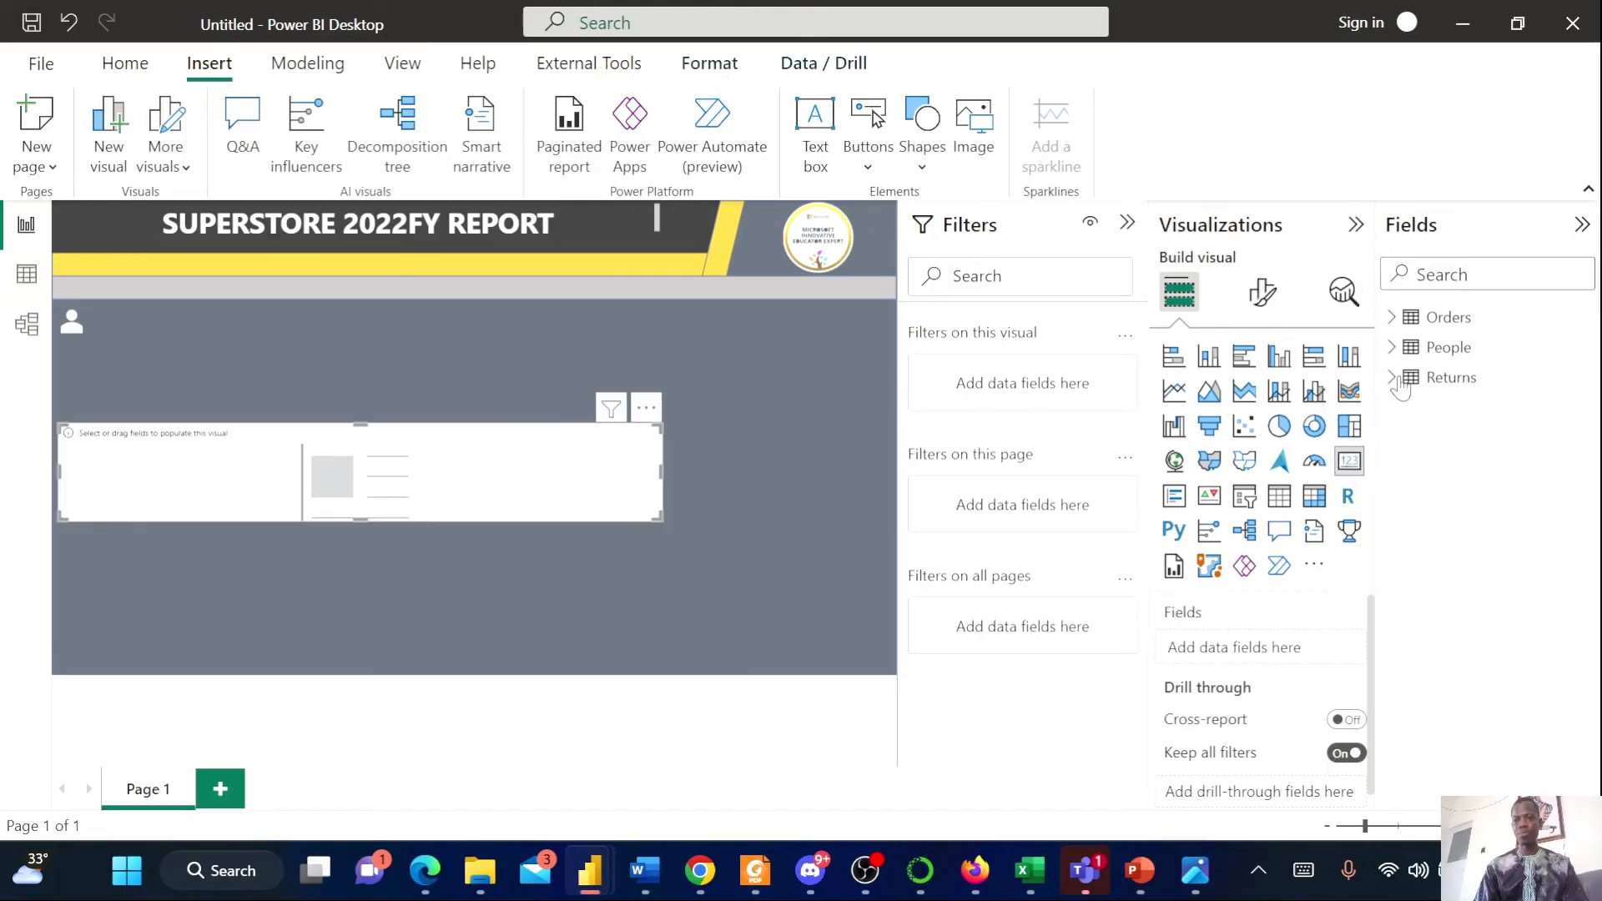
pyautogui.click(1396, 322)
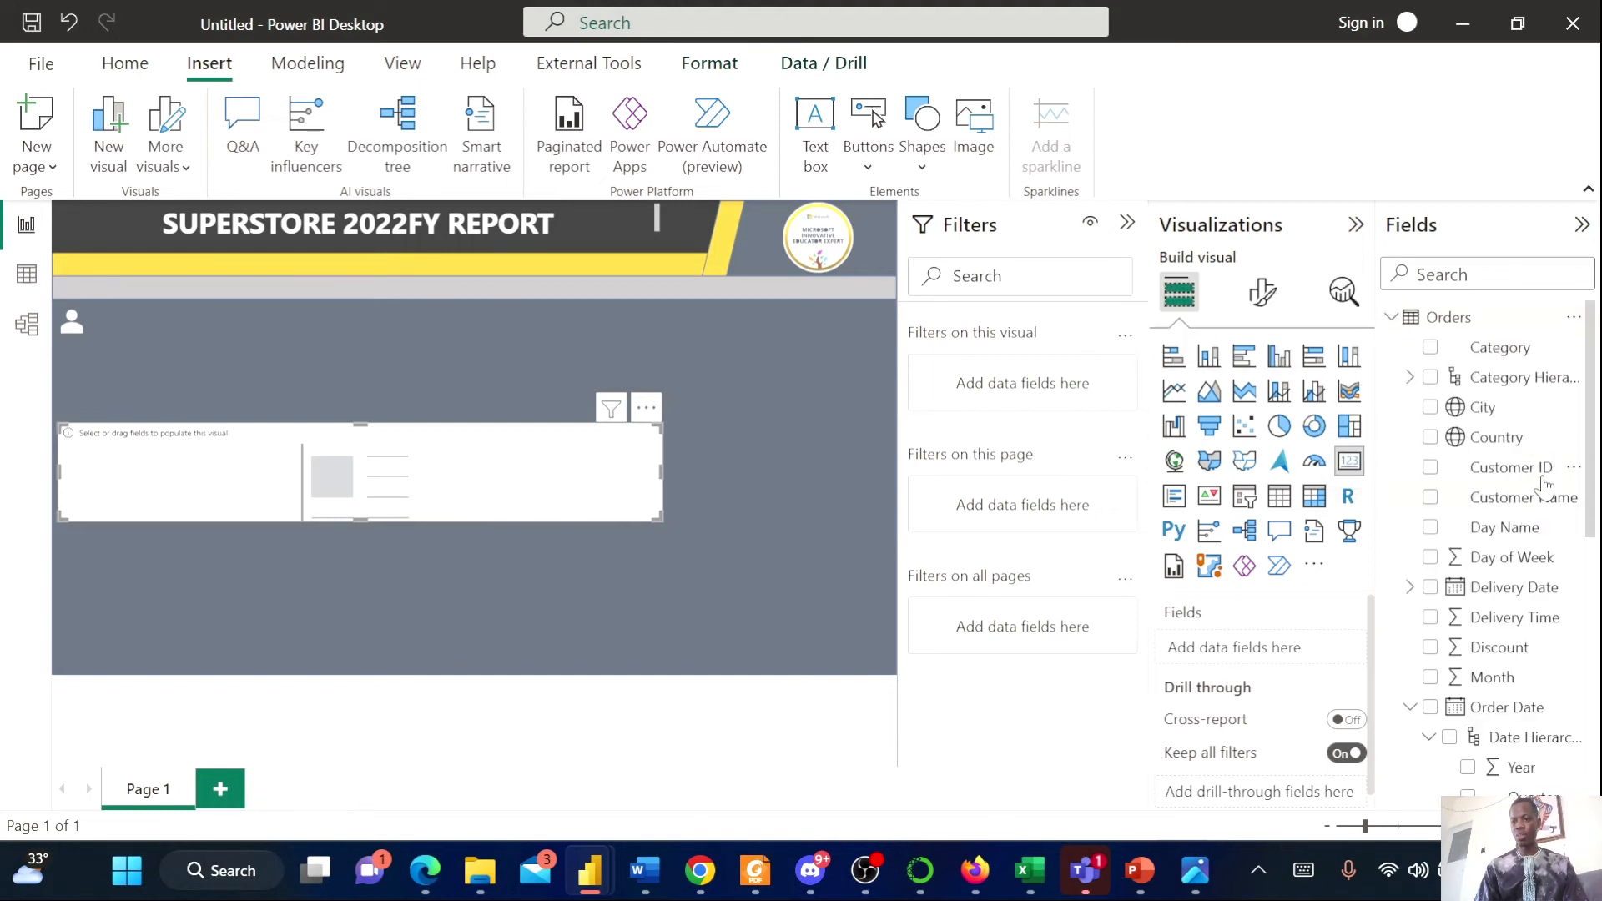
pyautogui.click(1430, 468)
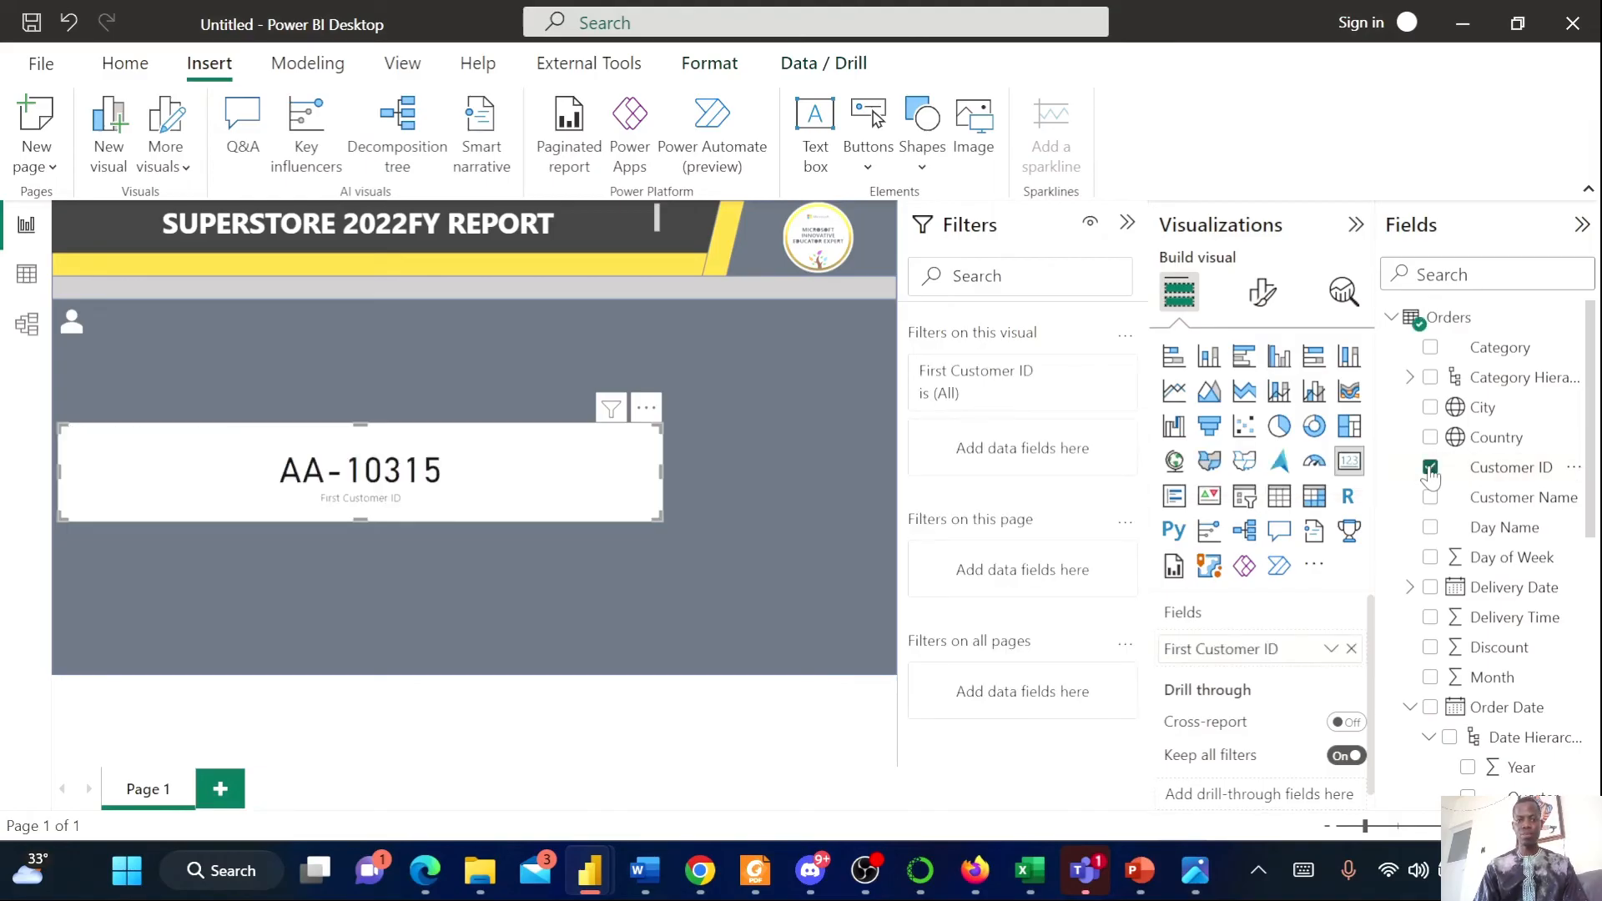
pyautogui.click(1331, 649)
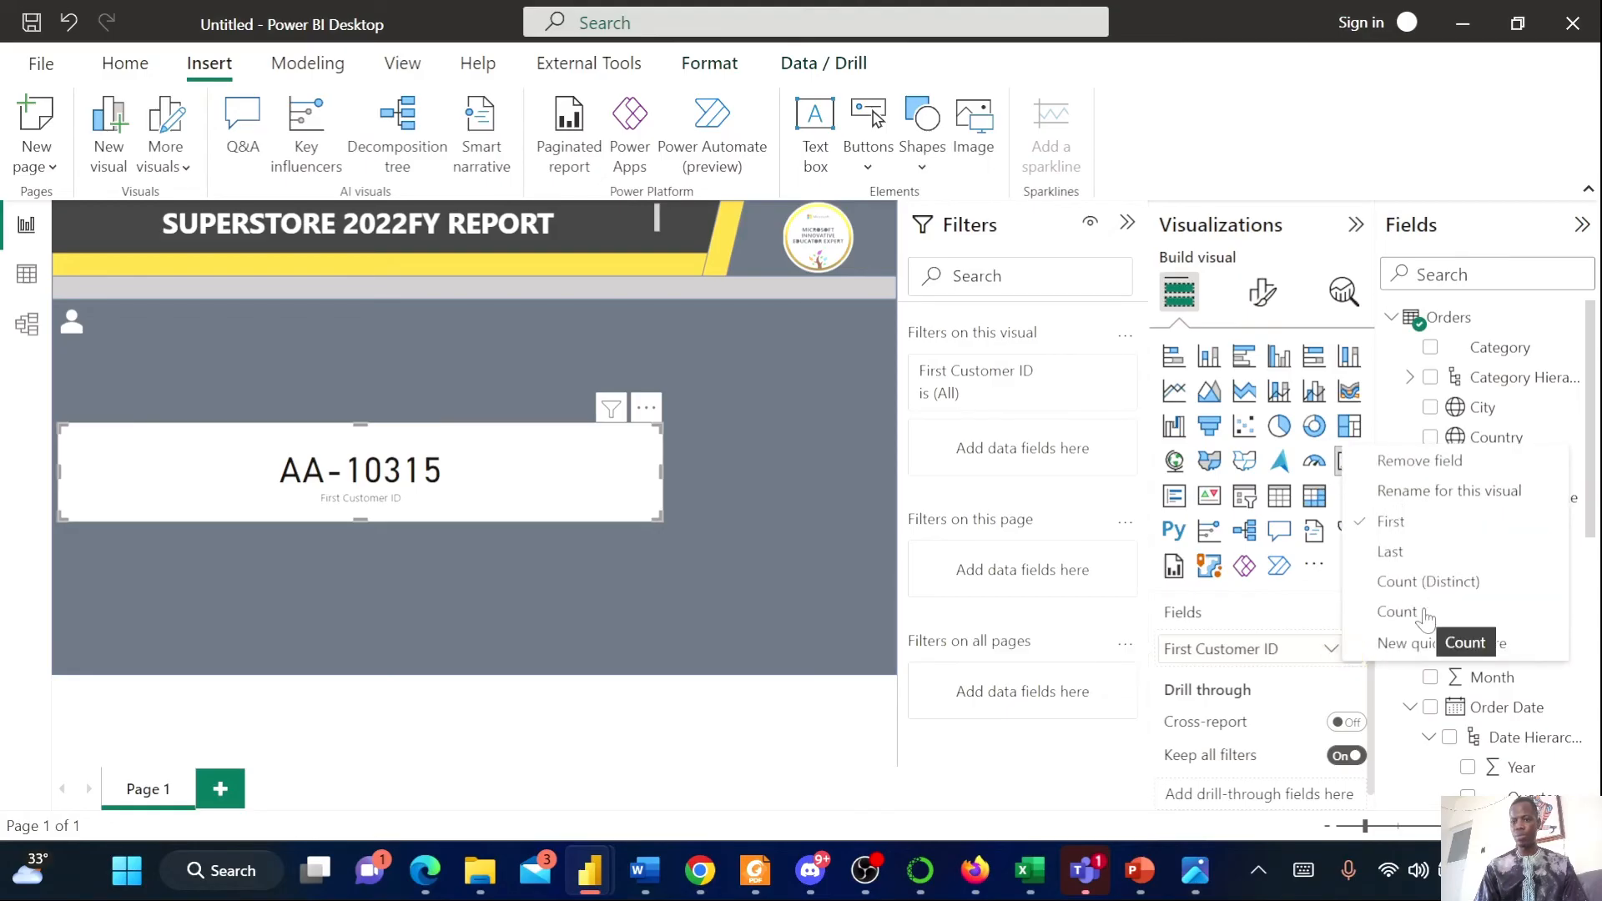
pyautogui.click(1415, 584)
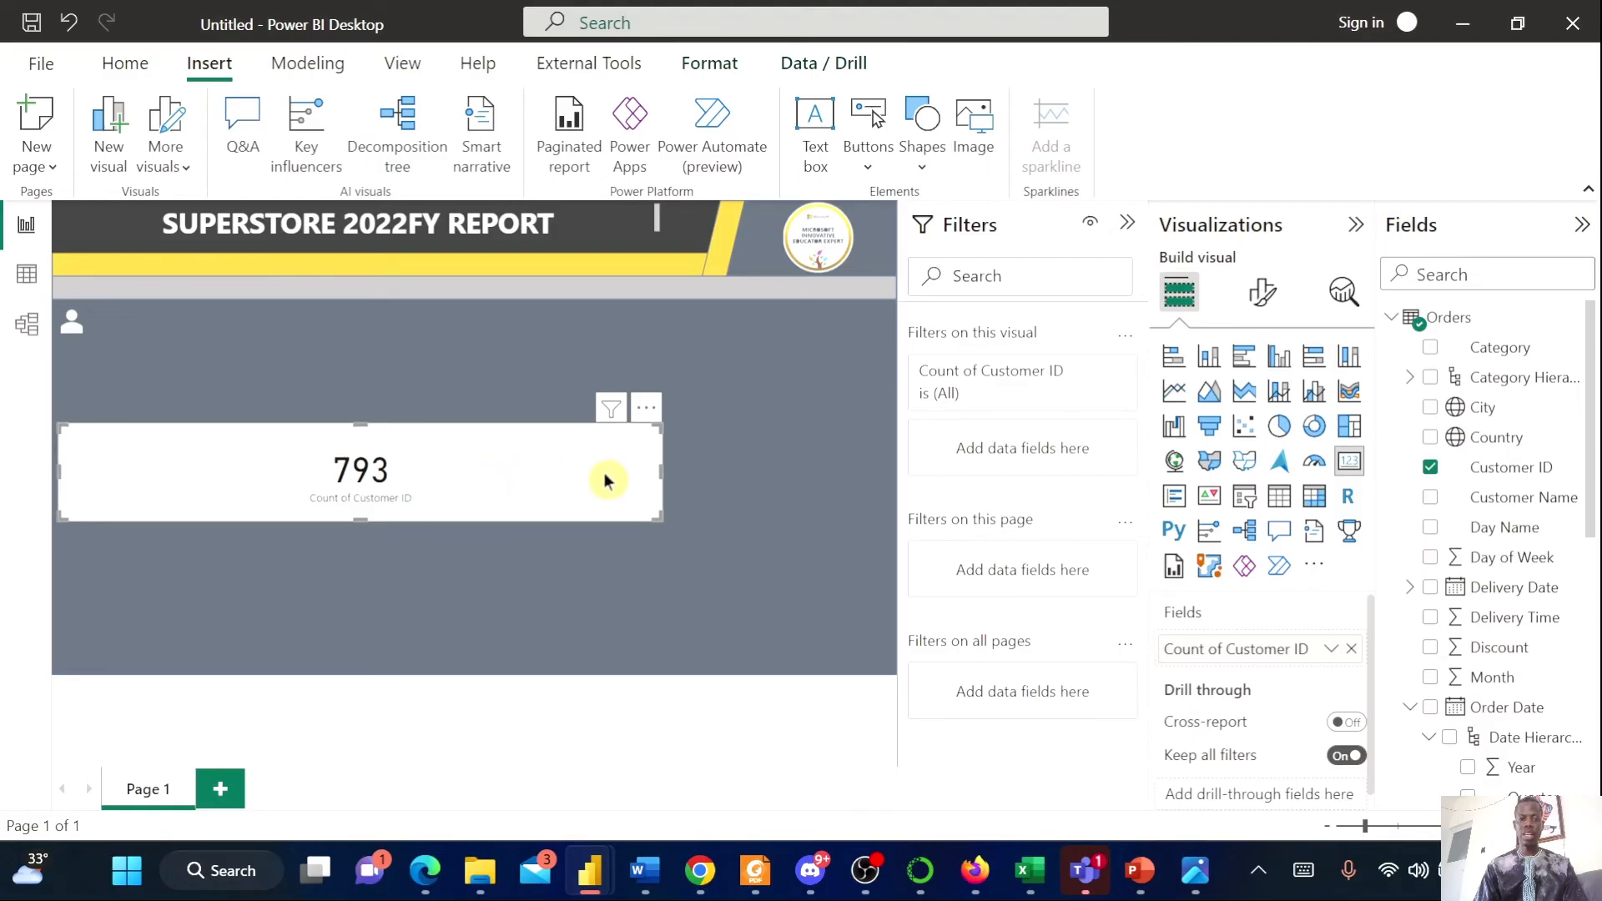
# Shrink the customer count card to a small box beside the user icon and turn off its background
pyautogui.moveTo(661, 470); pyautogui.dragTo(145, 347)
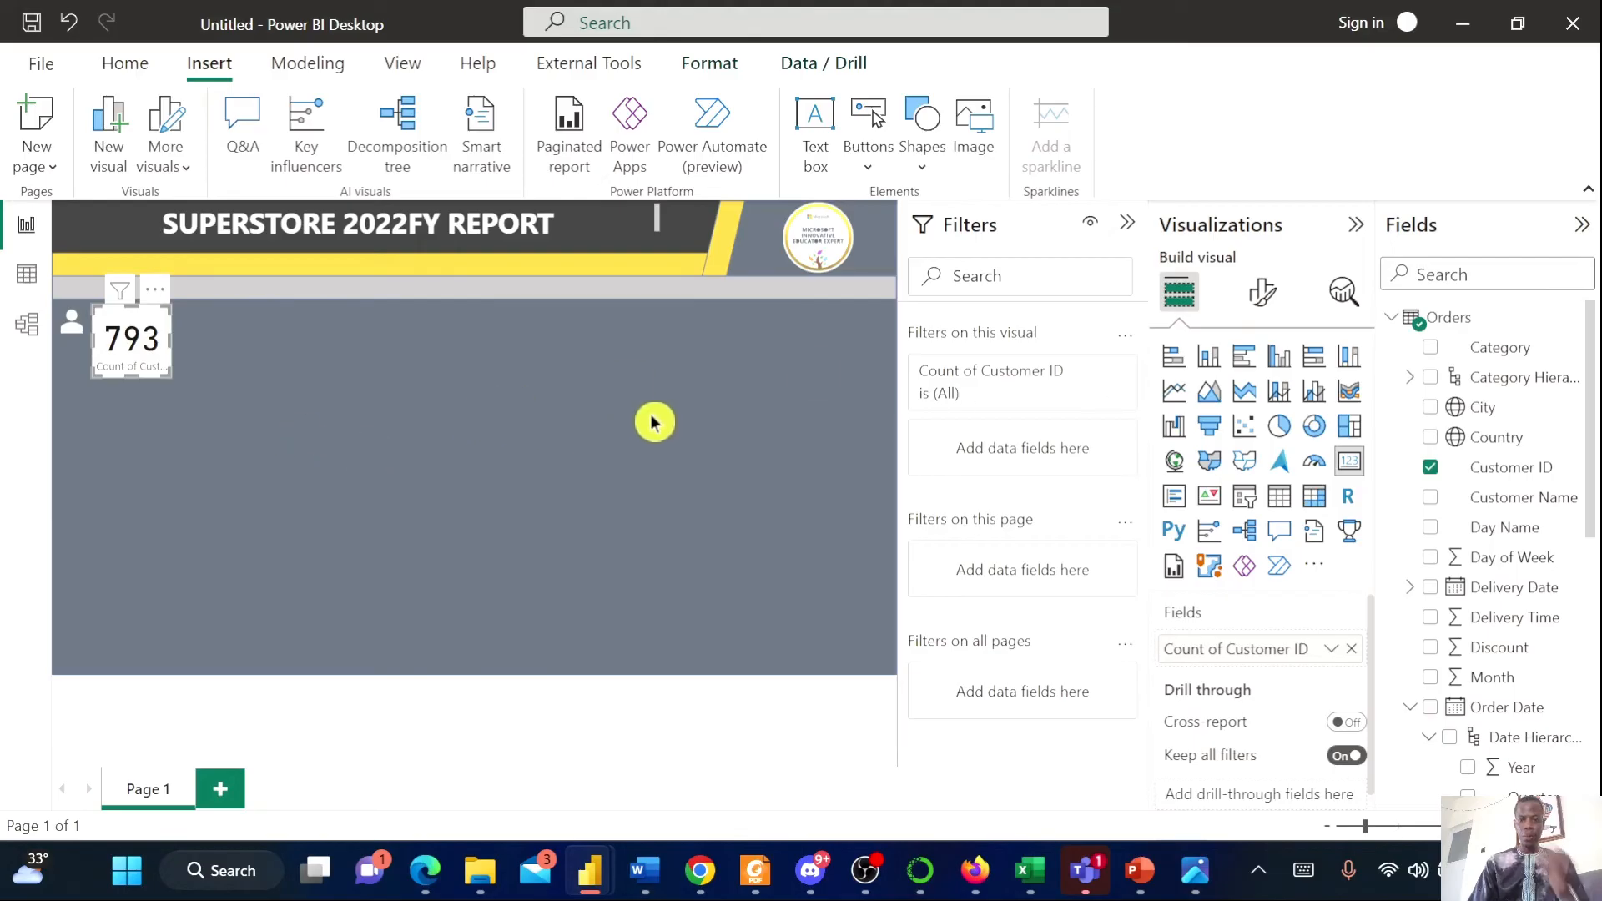
pyautogui.click(1261, 292)
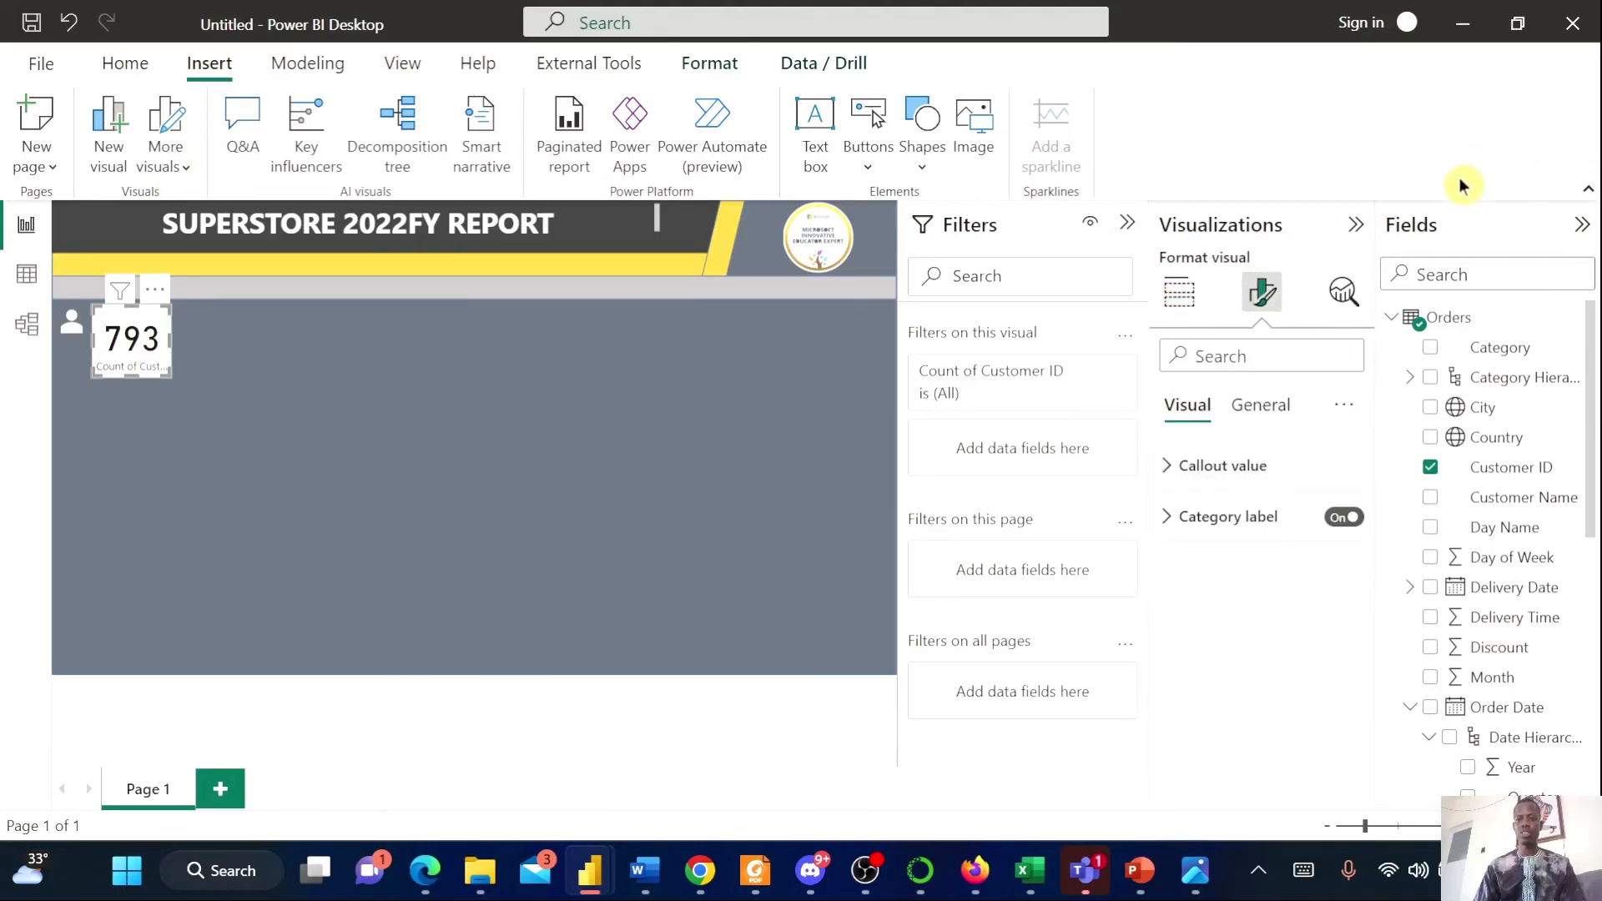
pyautogui.click(1262, 405)
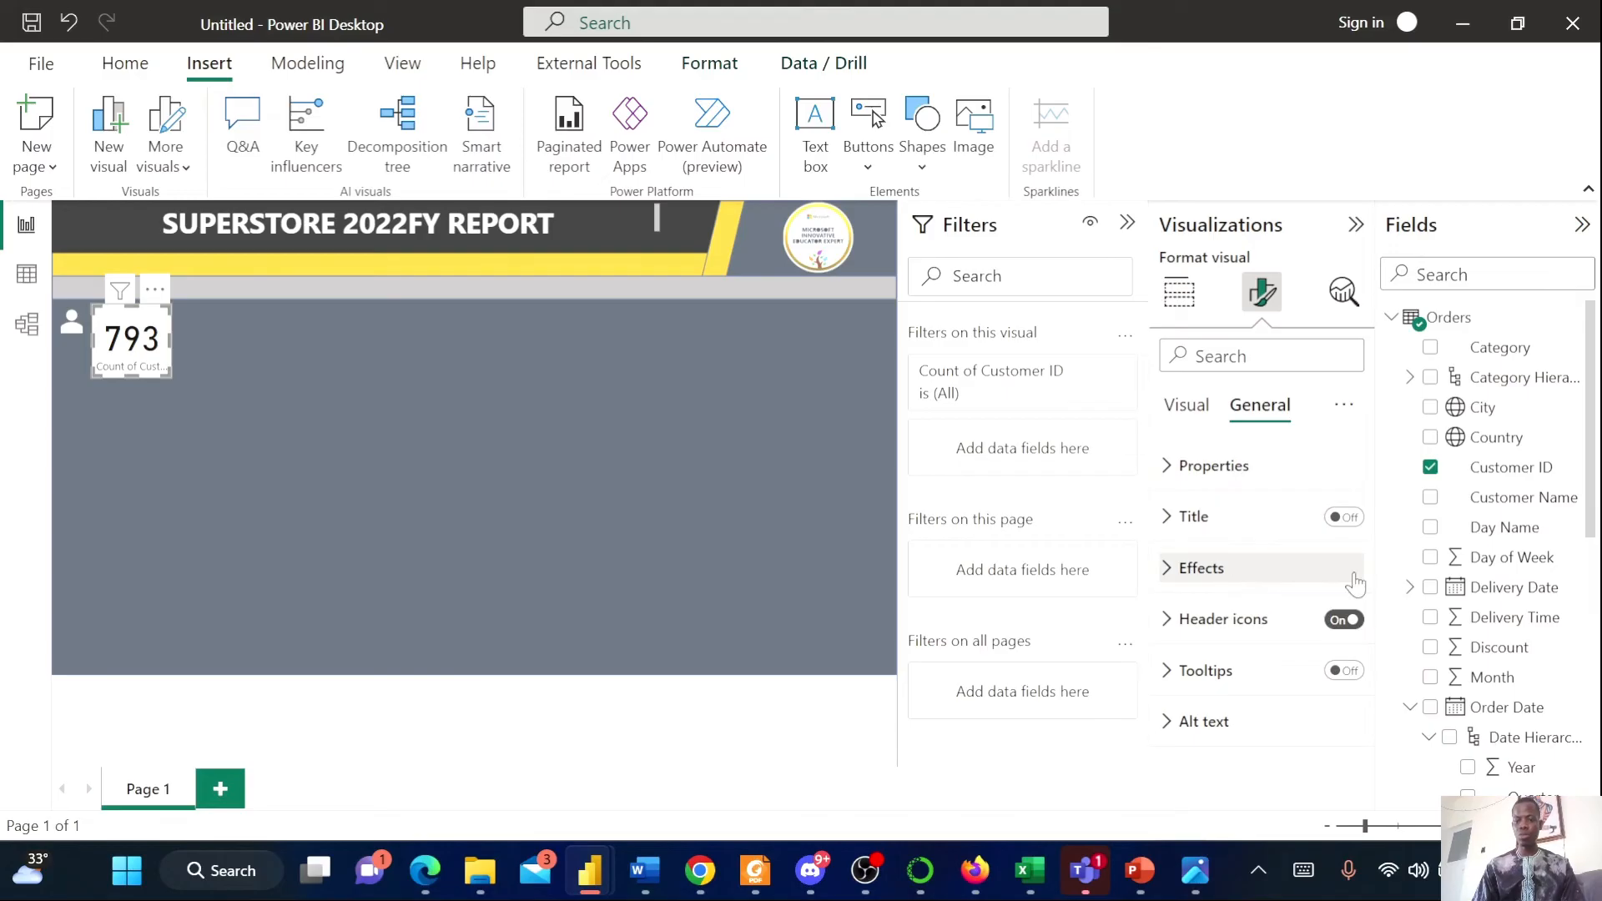
pyautogui.click(1285, 574)
pyautogui.click(1332, 619)
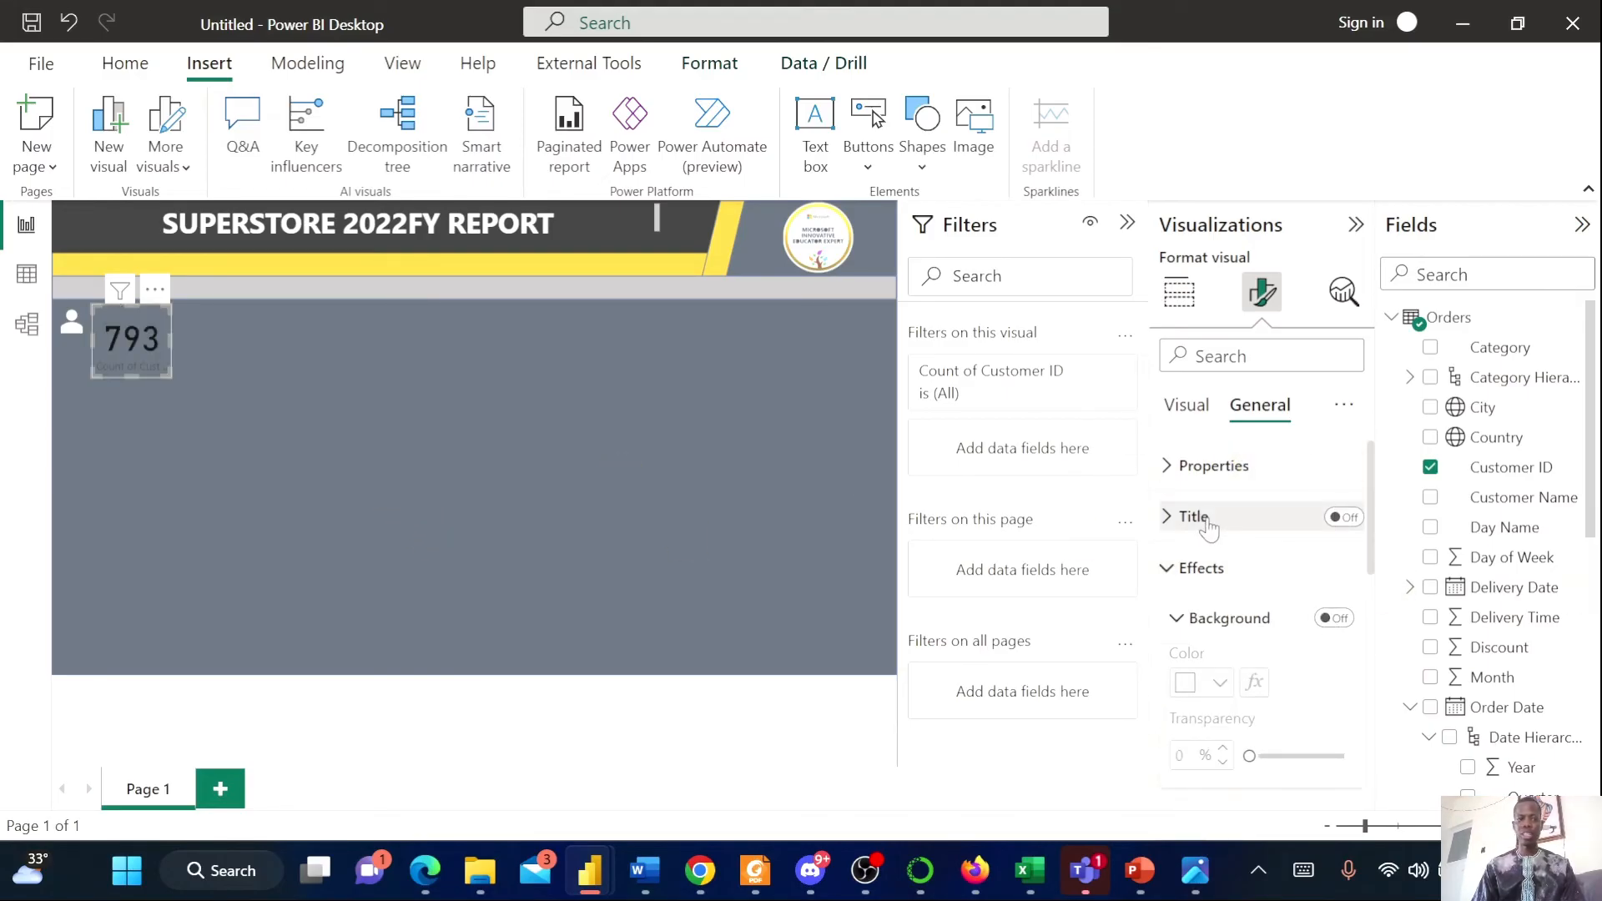
# Format the card's callout value with font size 25 and a white color
pyautogui.click(1186, 422)
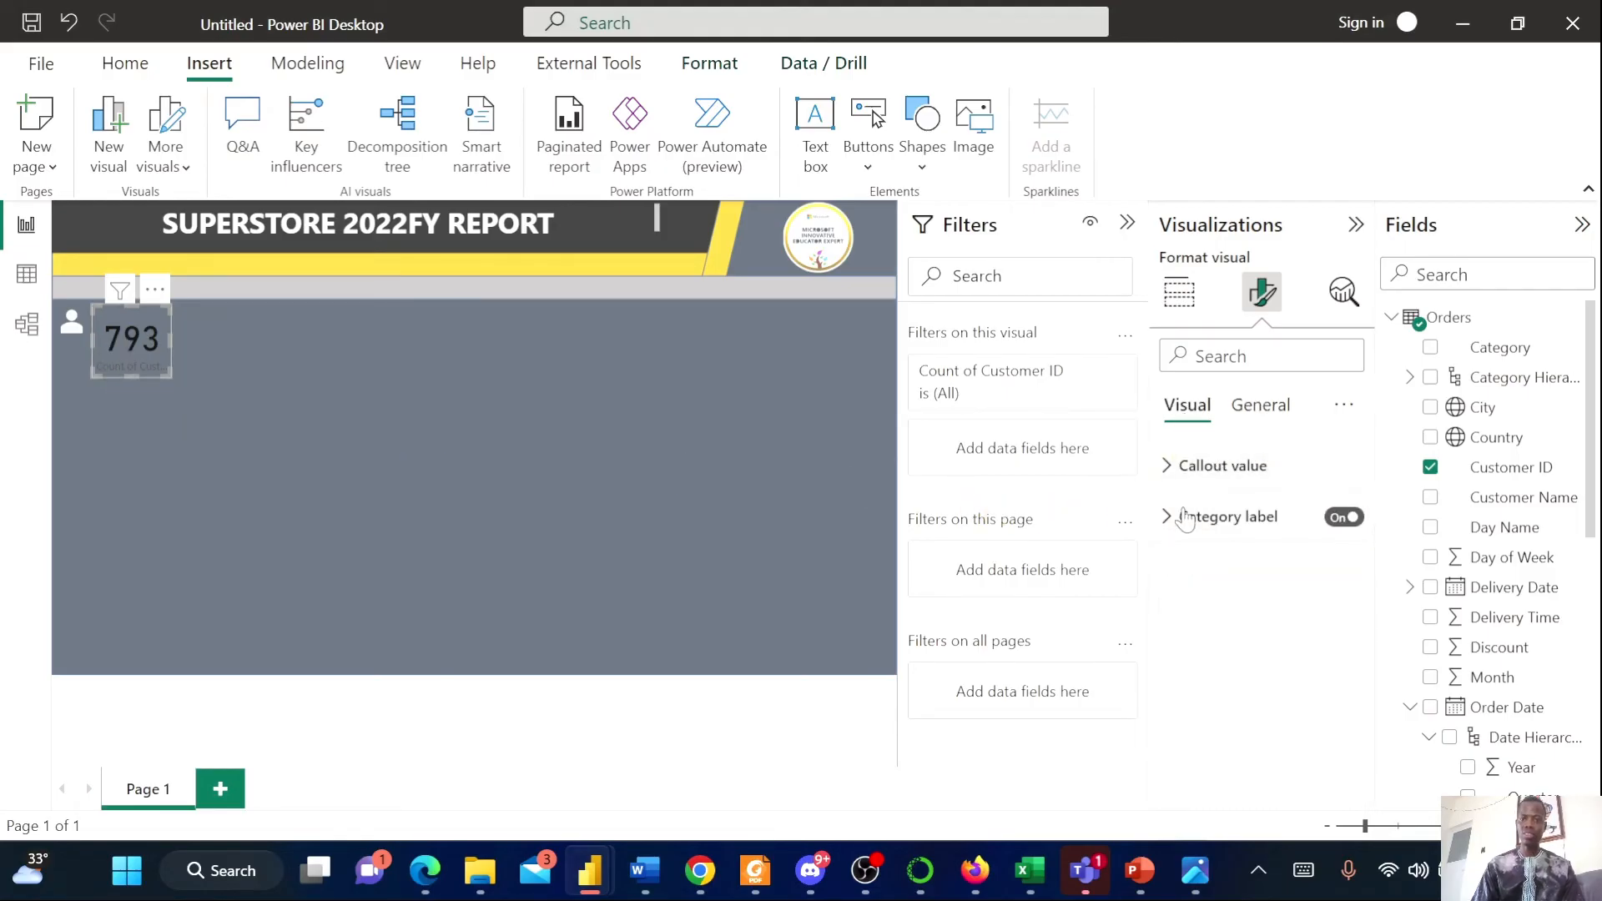
pyautogui.click(1210, 467)
pyautogui.moveTo(1324, 547); pyautogui.dragTo(1279, 559)
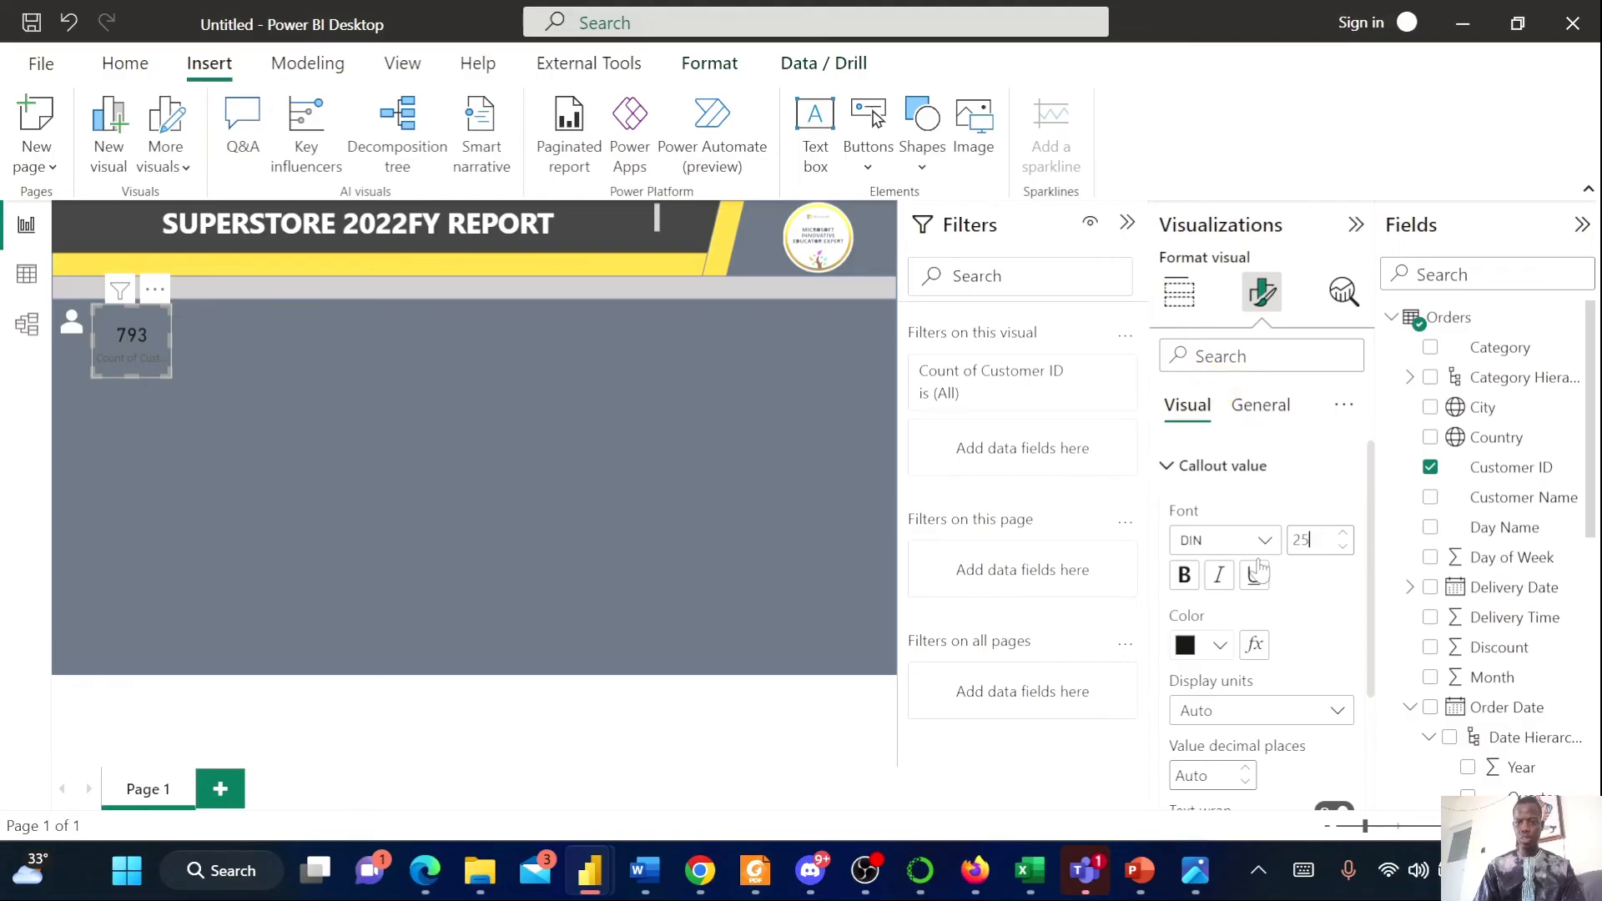
pyautogui.click(1218, 646)
pyautogui.click(1238, 538)
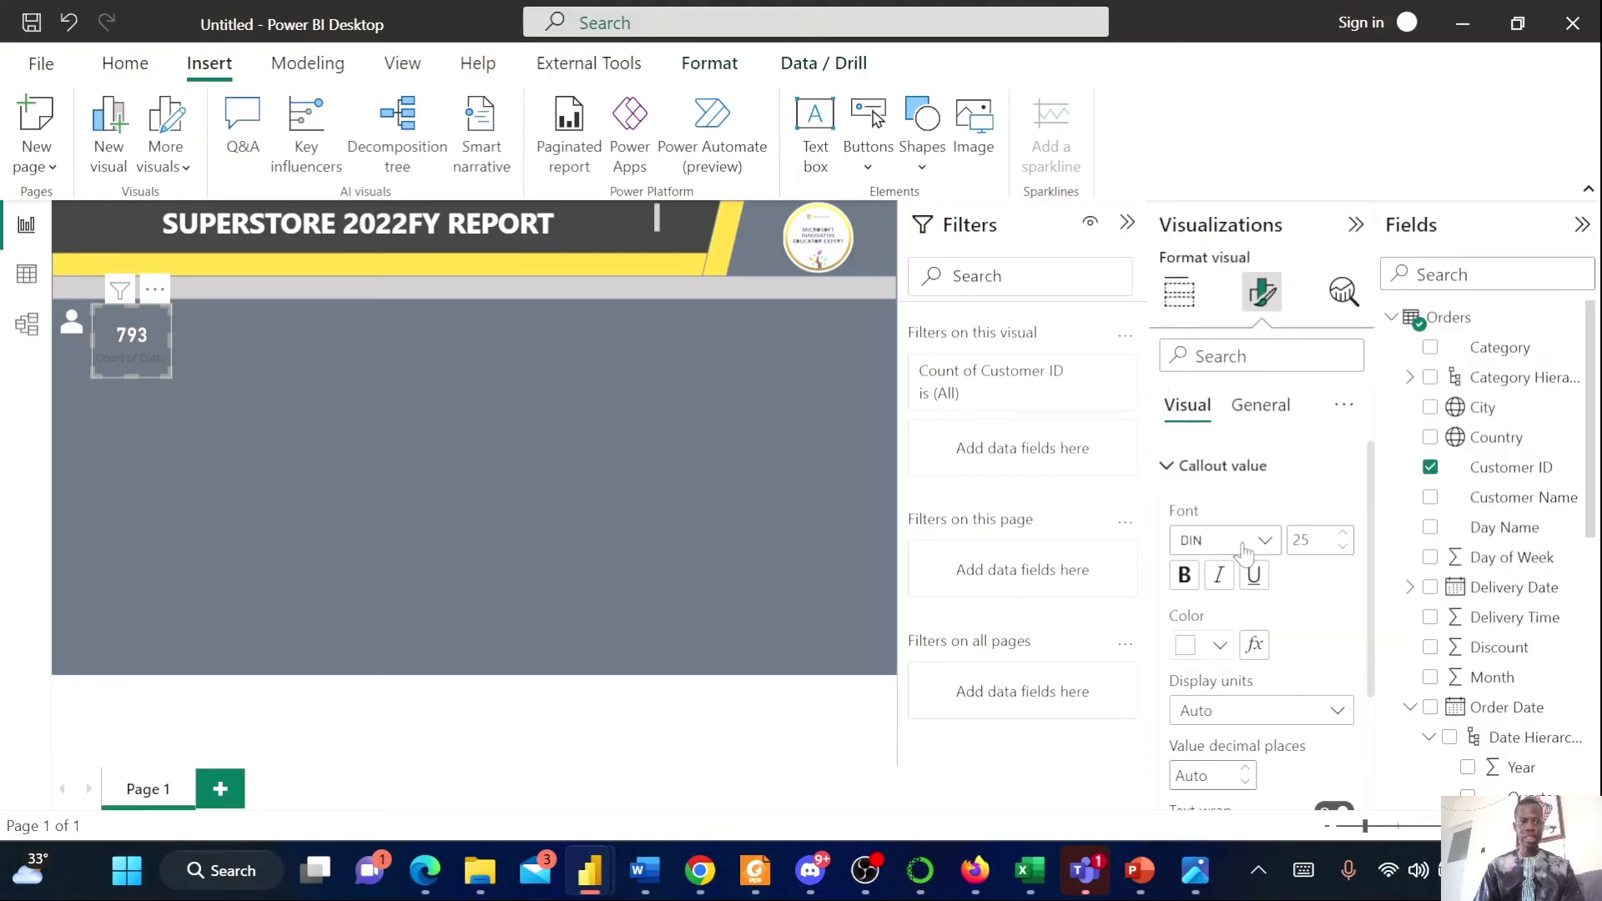
# Turn off the card's category label and nudge the card next to the user icon
pyautogui.scroll(-2, 1335, 701)
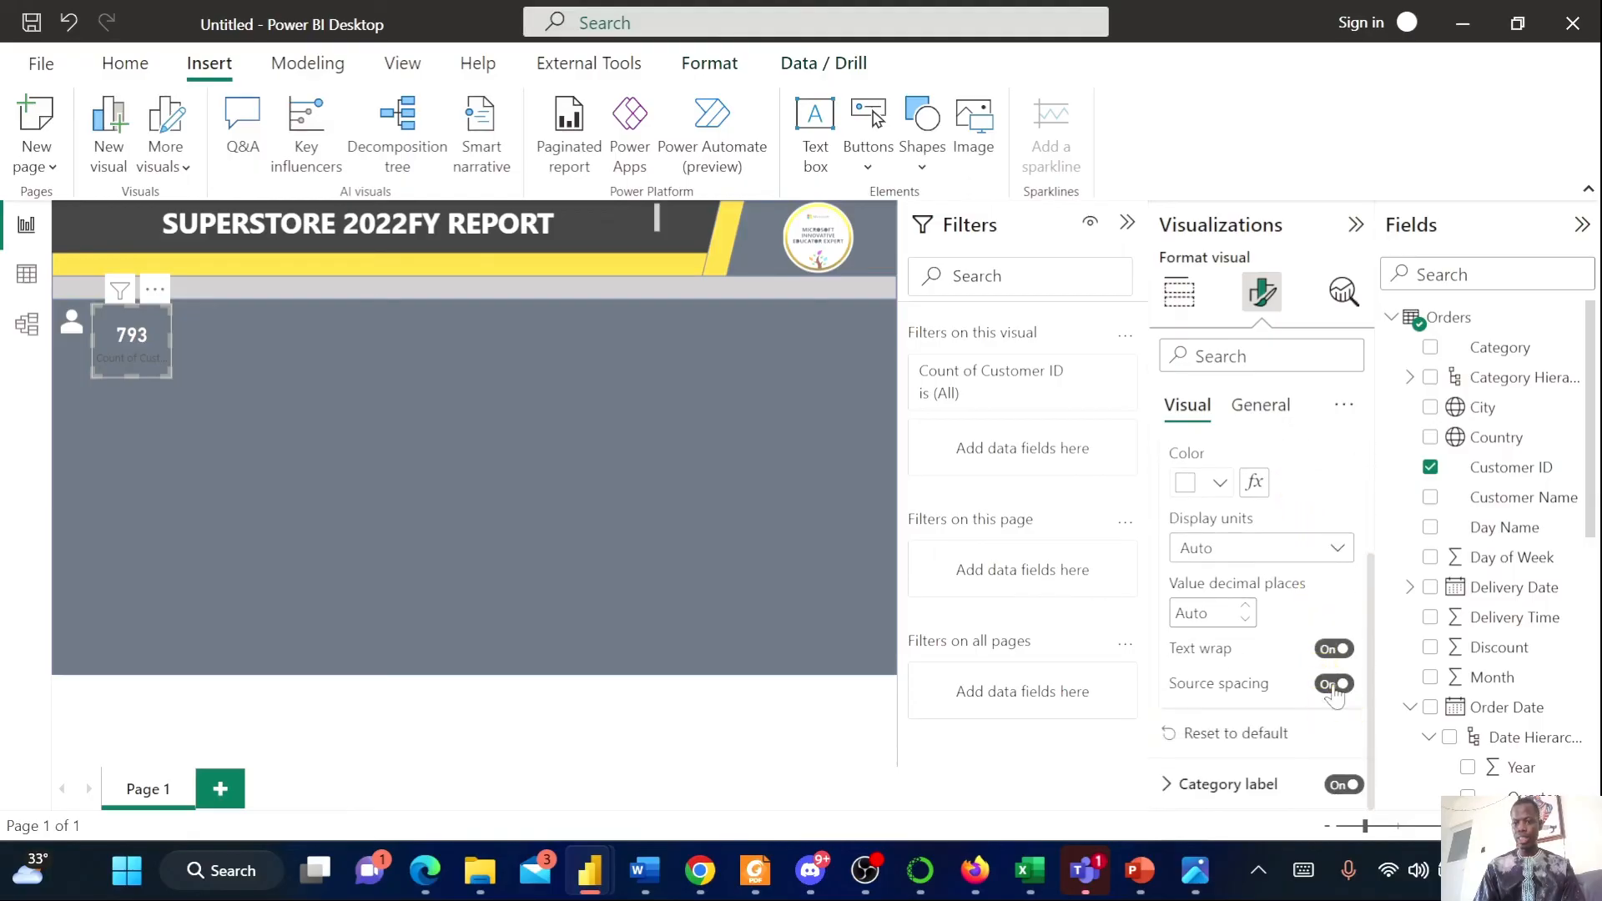
pyautogui.click(1342, 785)
pyautogui.moveTo(165, 361); pyautogui.dragTo(146, 336)
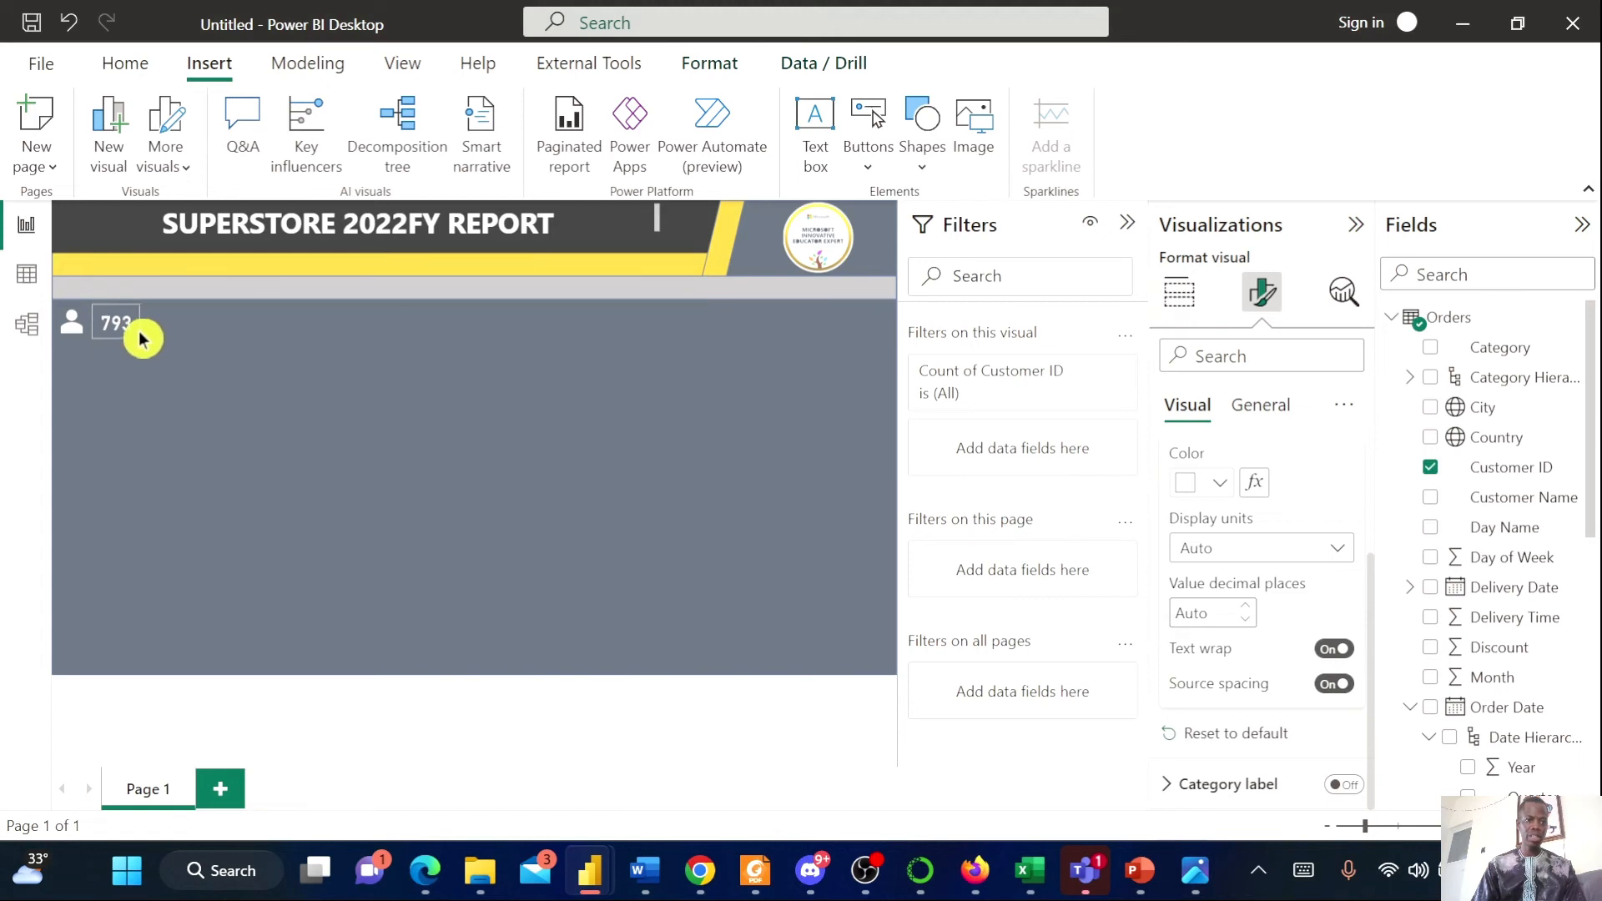
pyautogui.click(143, 403)
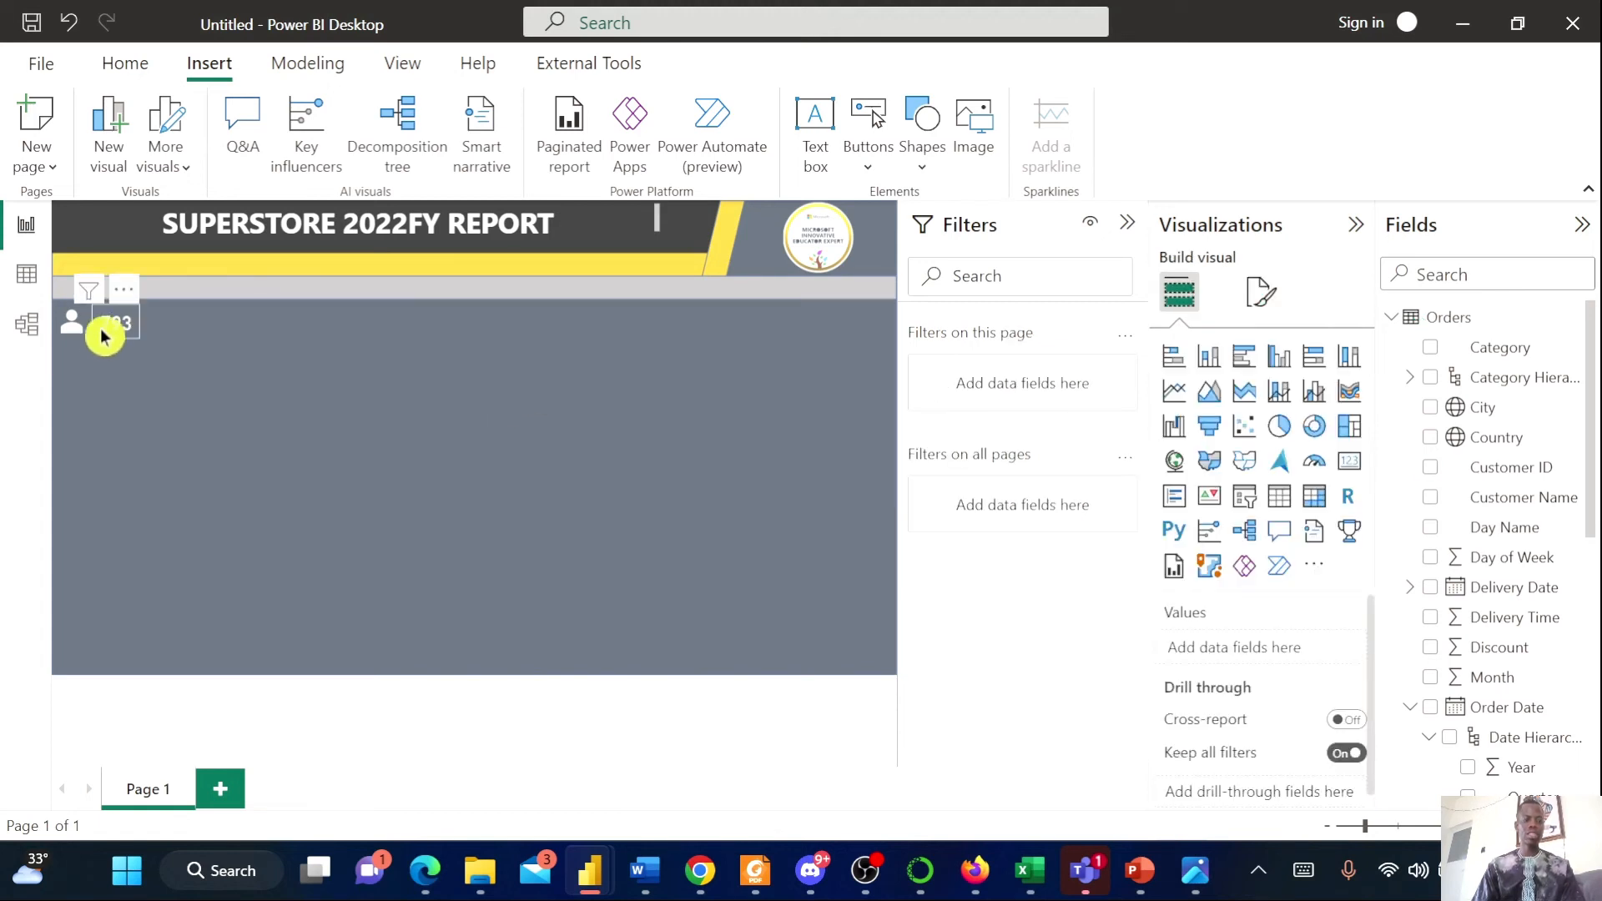
# Check the Superstore.png reference report before returning to Power BI
pyautogui.click(1195, 882)
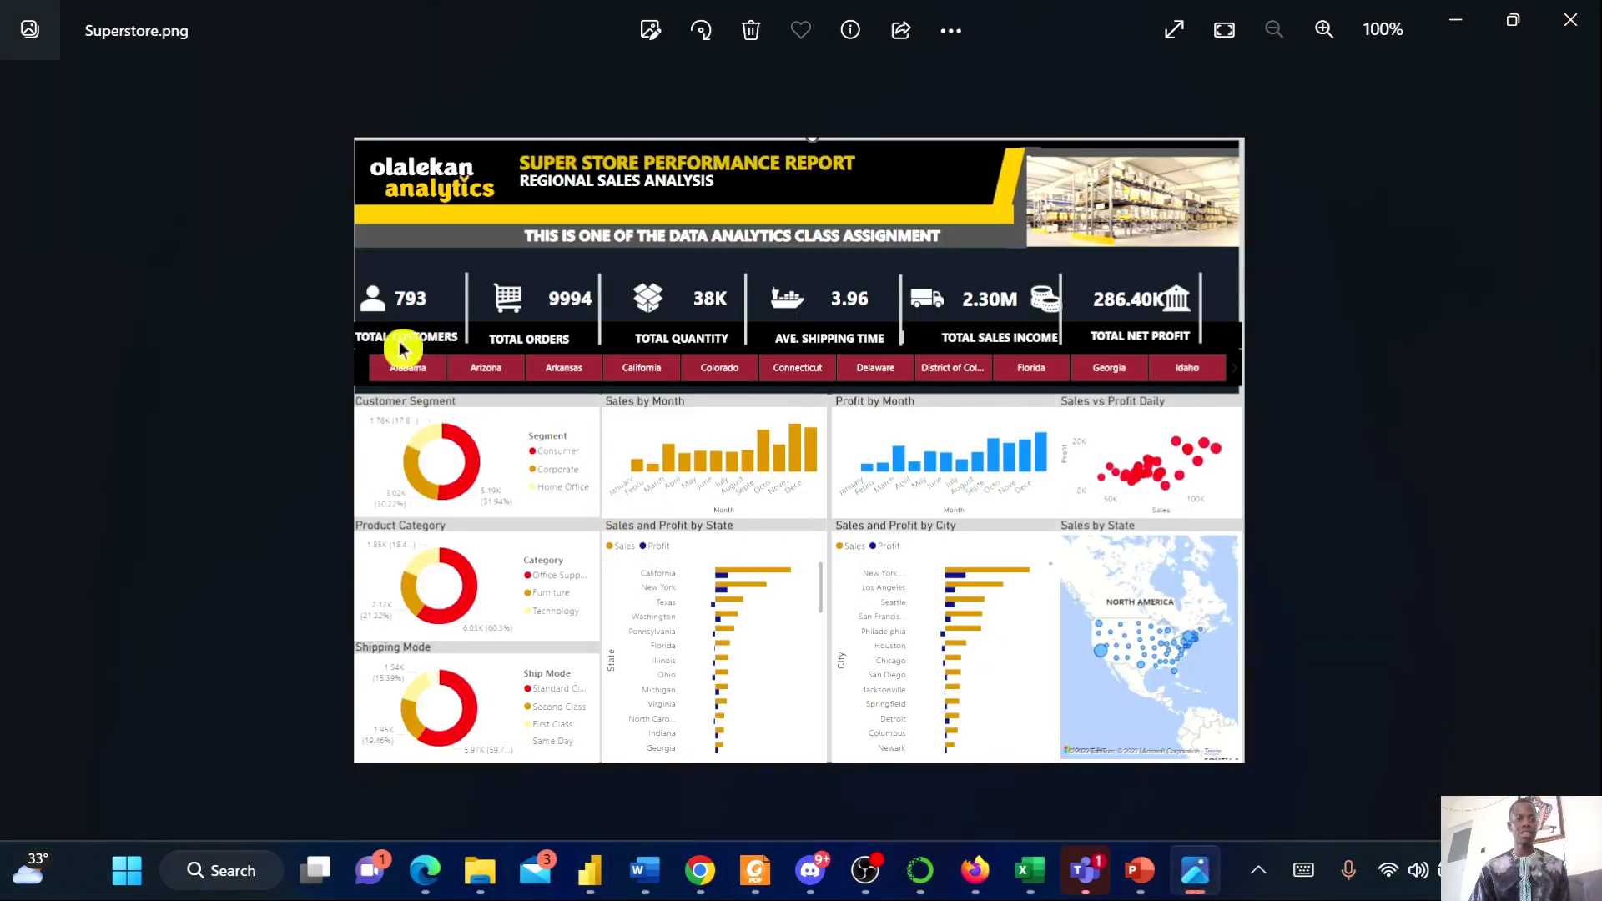
pyautogui.click(1456, 21)
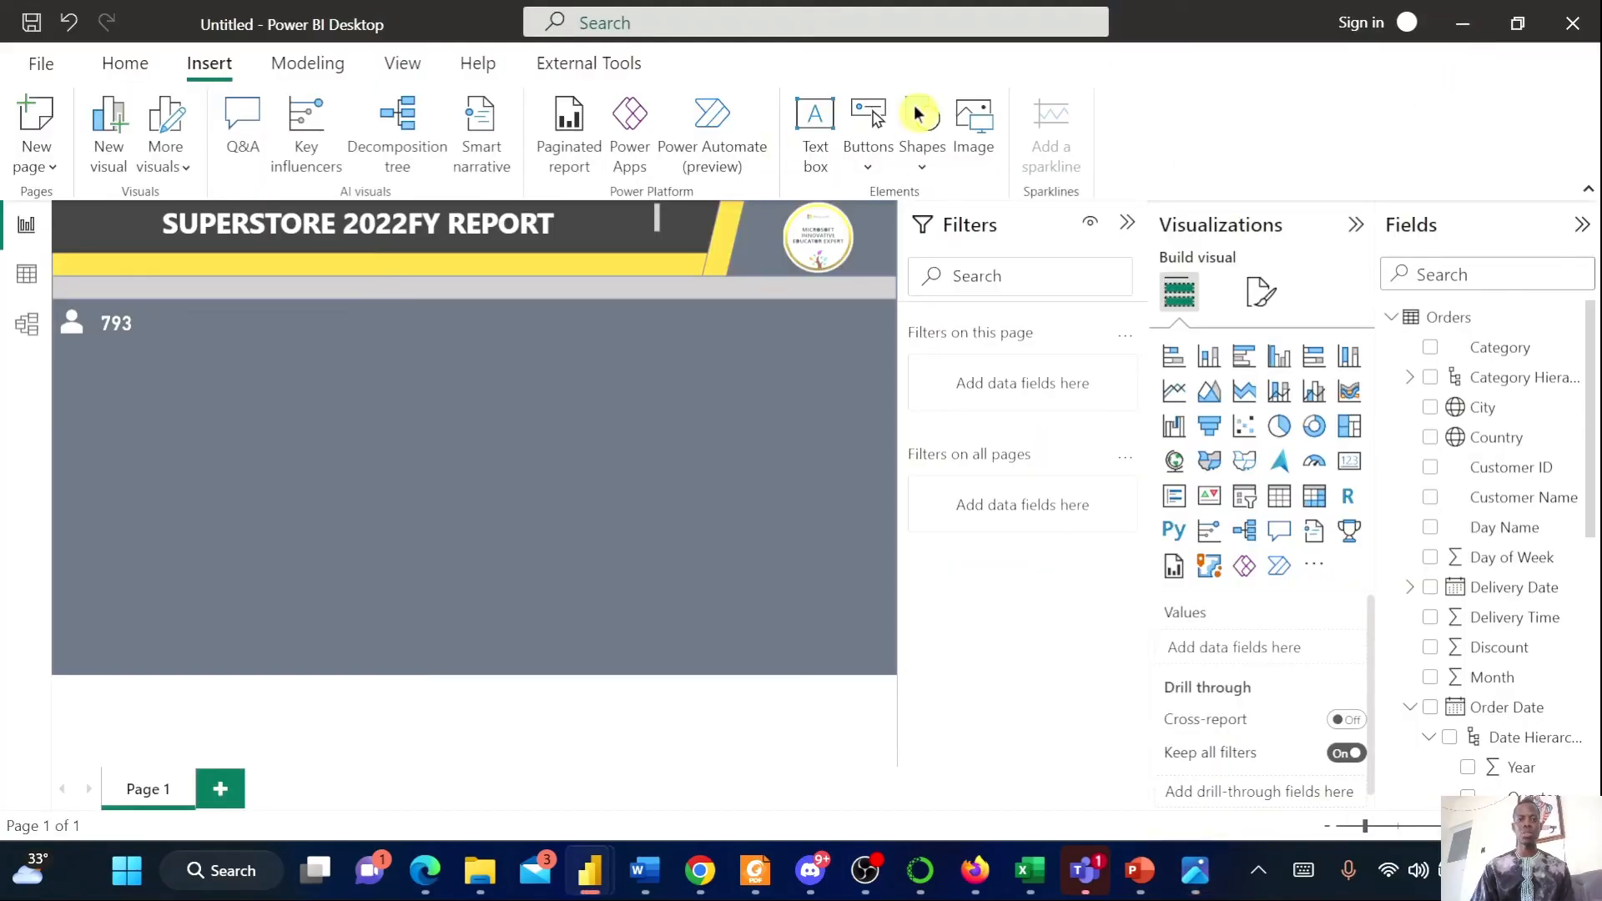
# Insert a text box reading TOTAL CUSTOMER and shrink it to a small box below the icon
pyautogui.click(819, 161)
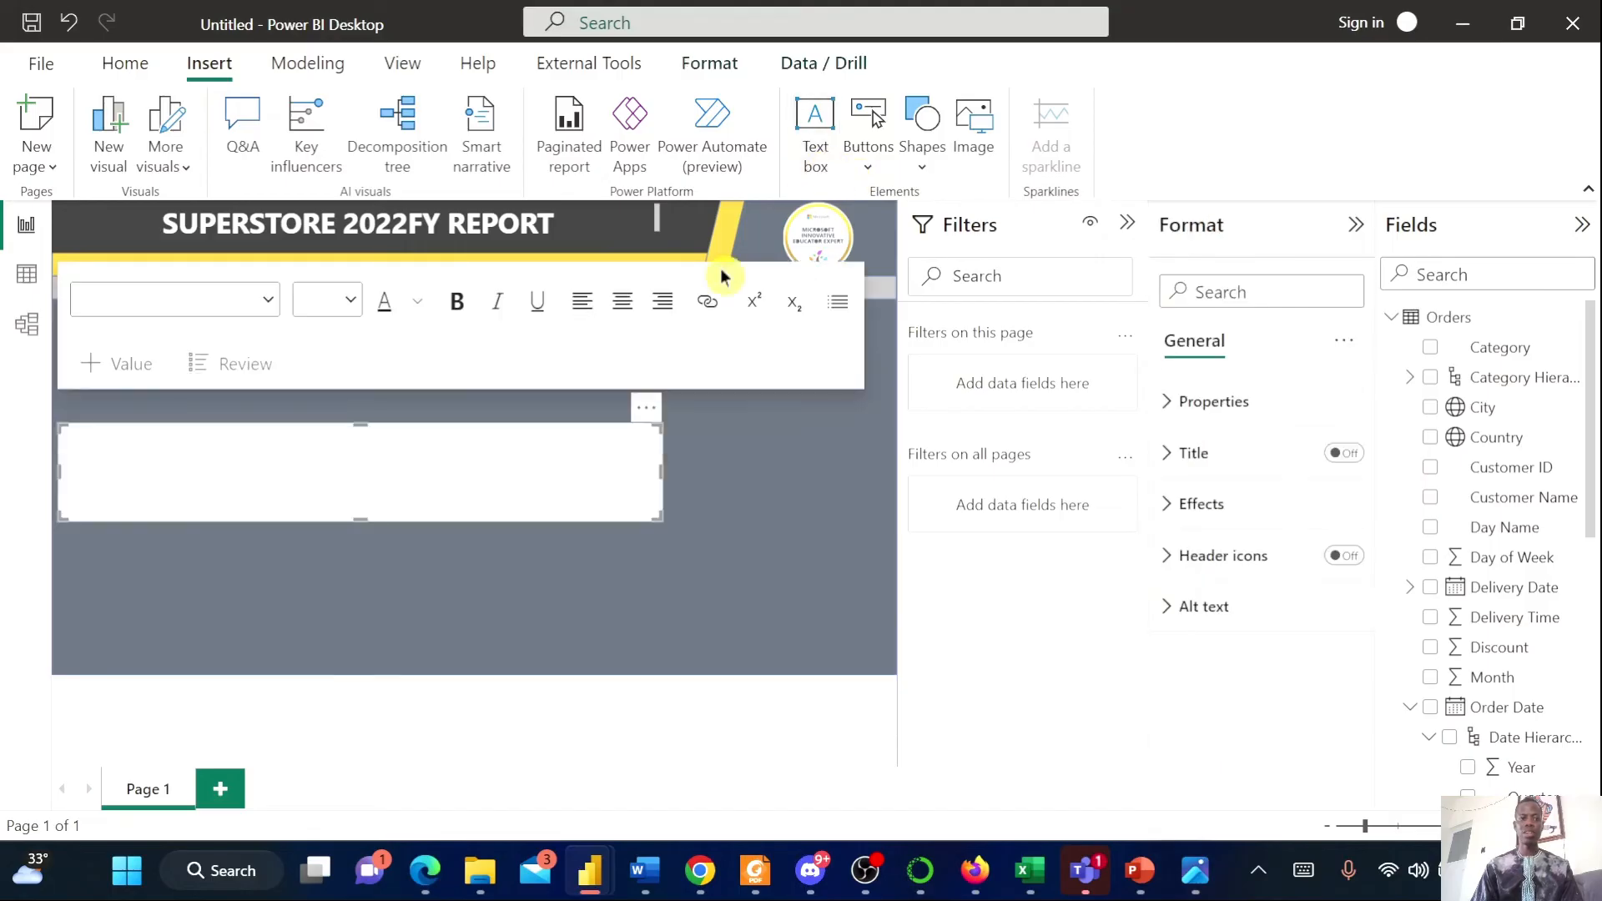
pyautogui.press('capslock')
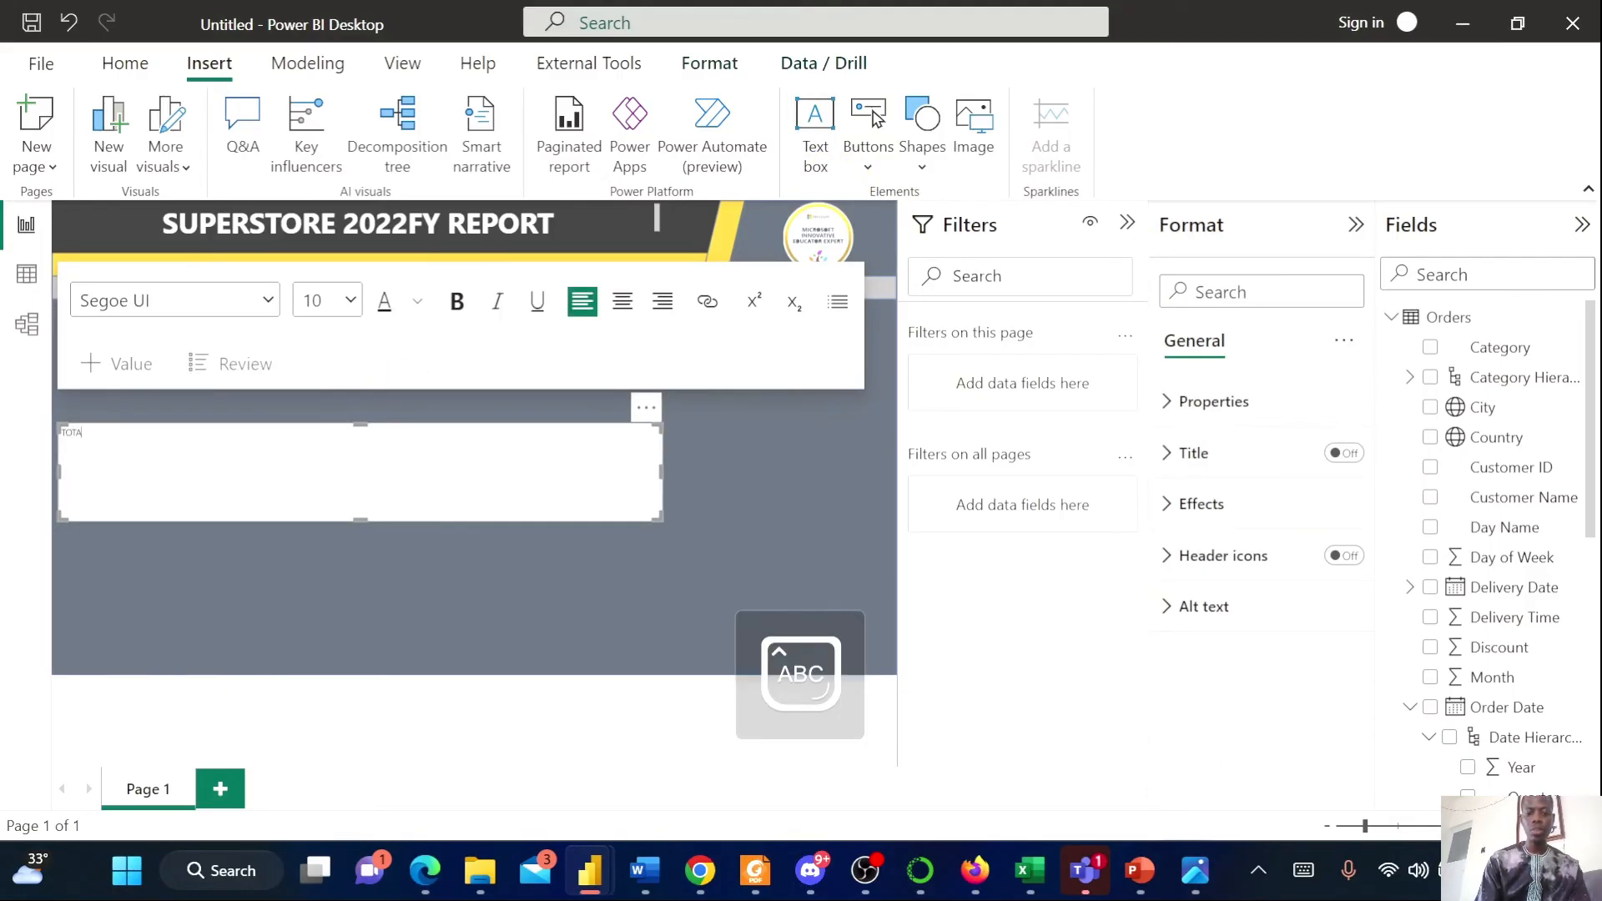
pyautogui.write('TOTAL CUSTOMER')
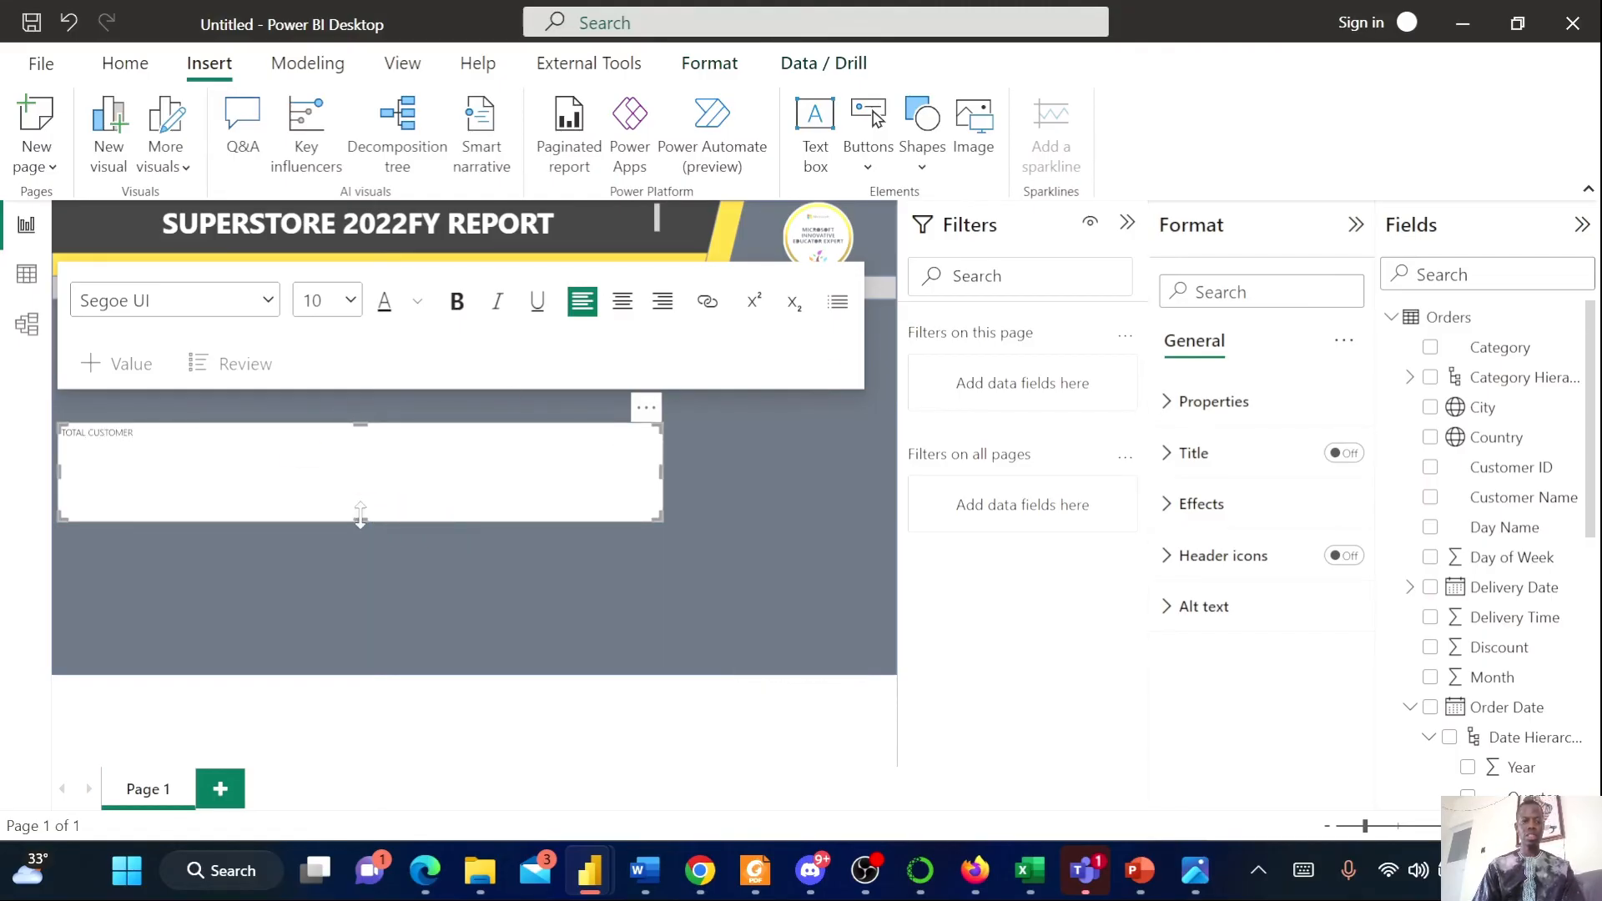
pyautogui.moveTo(360, 513); pyautogui.dragTo(434, 453)
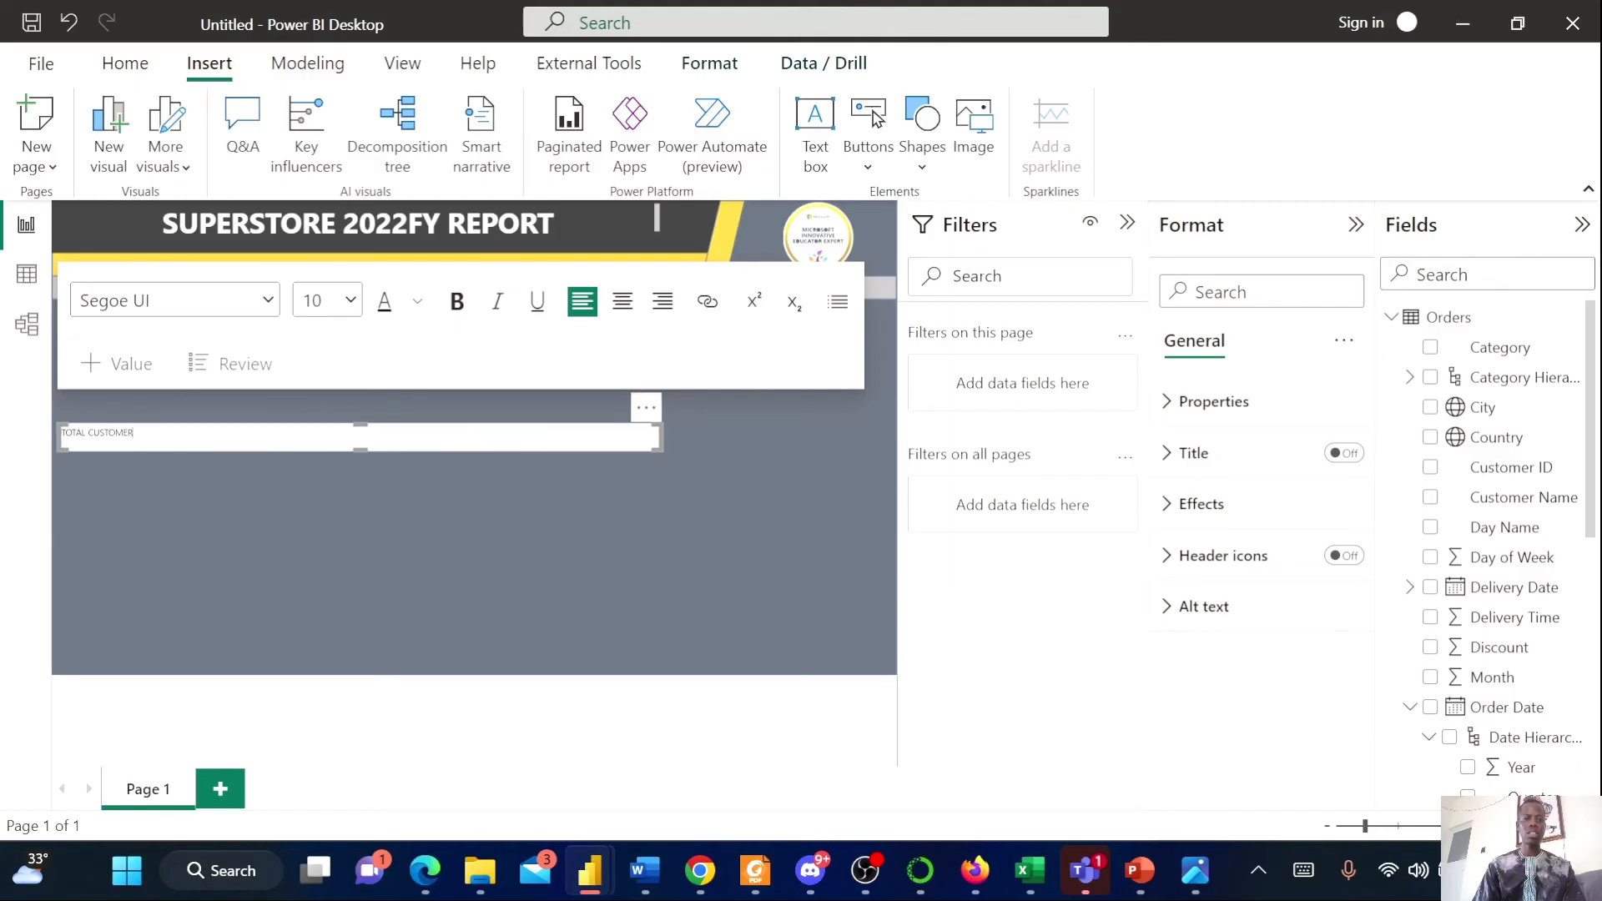
pyautogui.moveTo(664, 438); pyautogui.dragTo(157, 443)
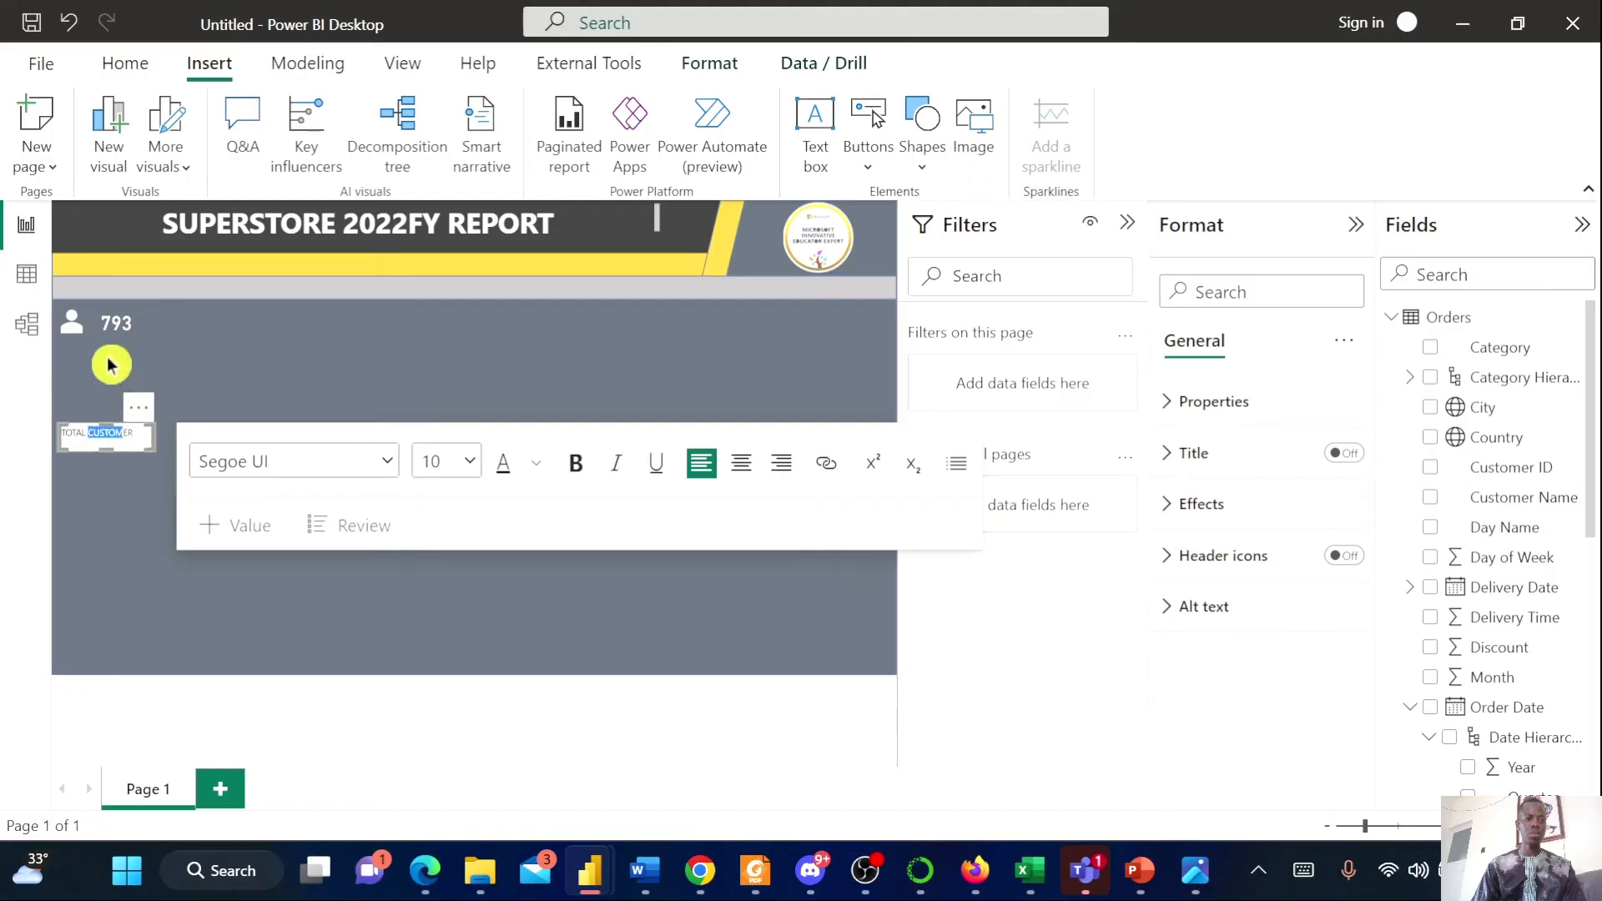
pyautogui.click(275, 631)
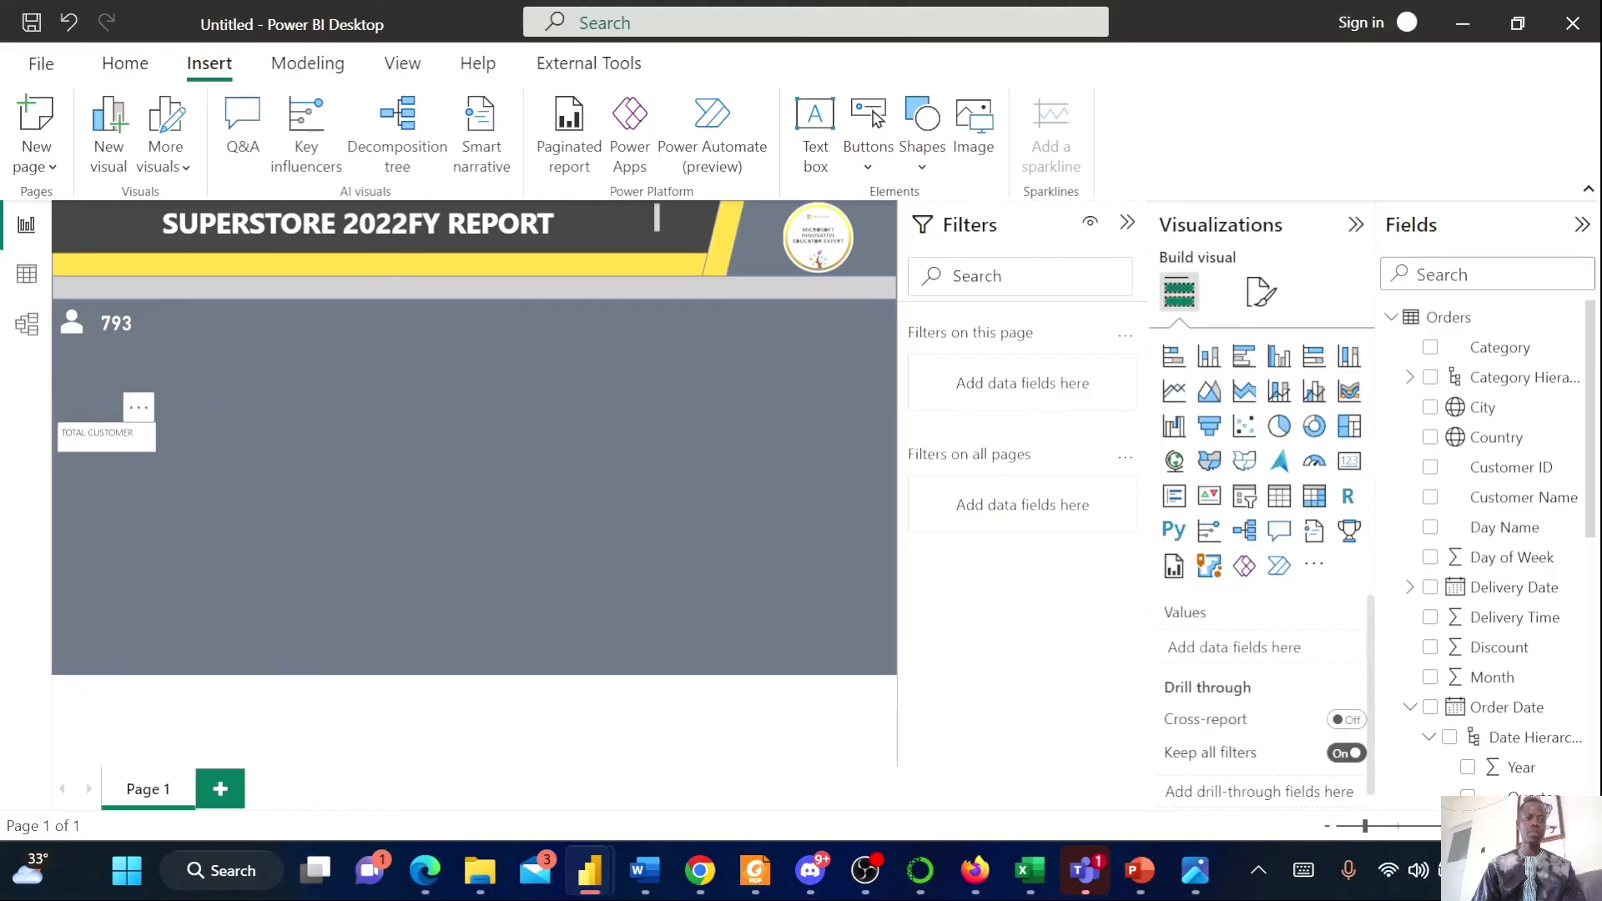
# Move the TOTAL CUSTOMER text box up to sit just beneath the customer count card
pyautogui.moveTo(133, 432); pyautogui.dragTo(99, 432)
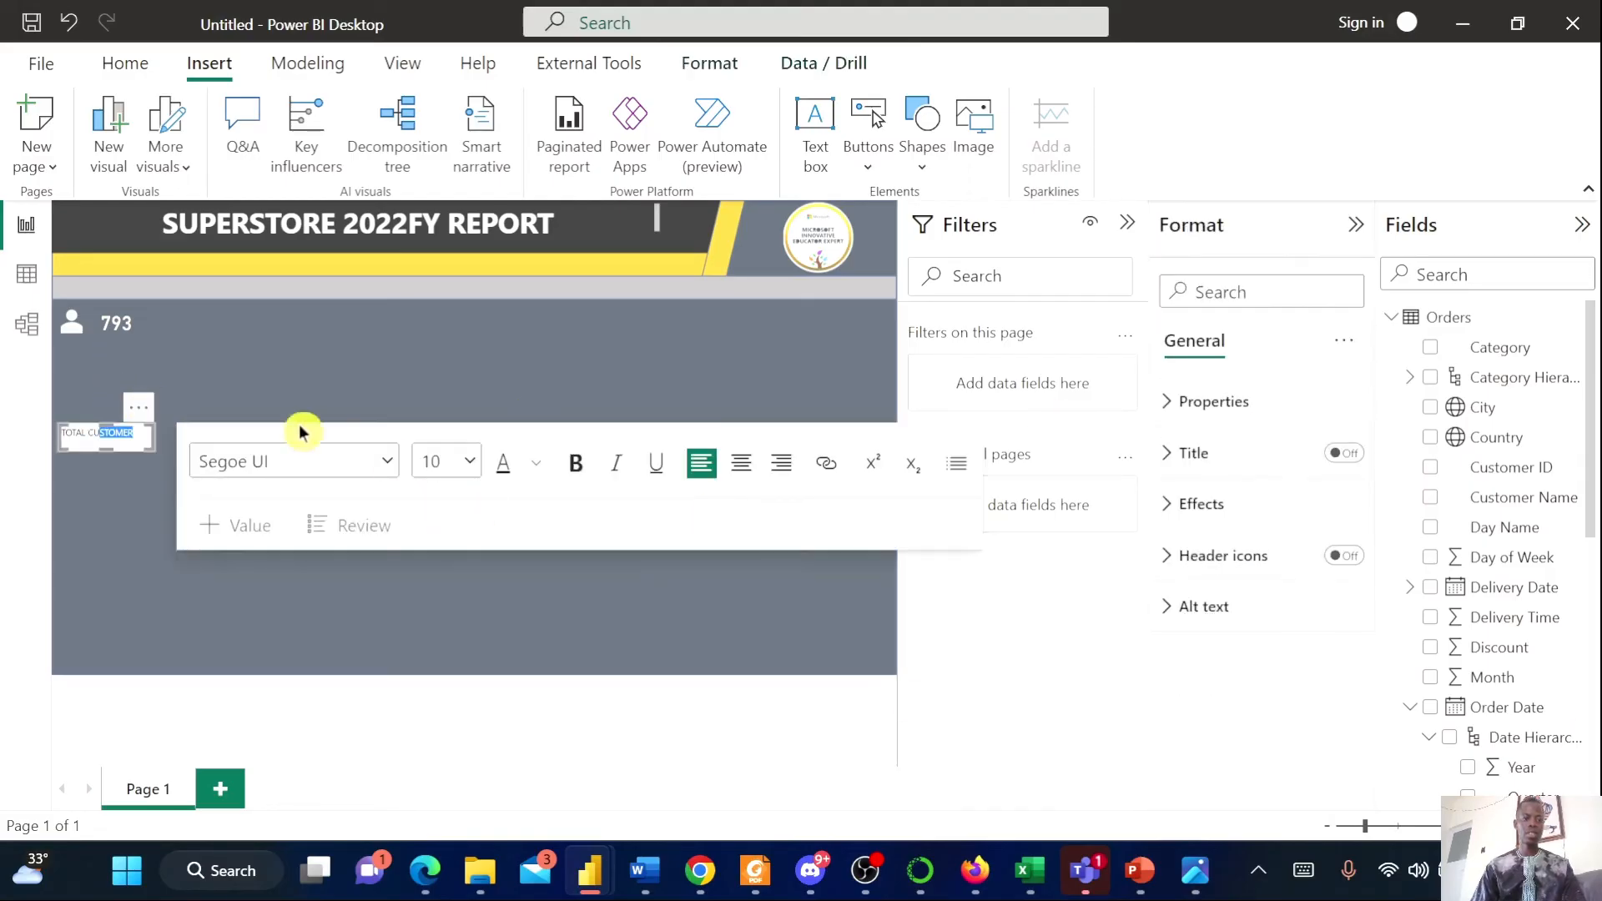
pyautogui.click(136, 461)
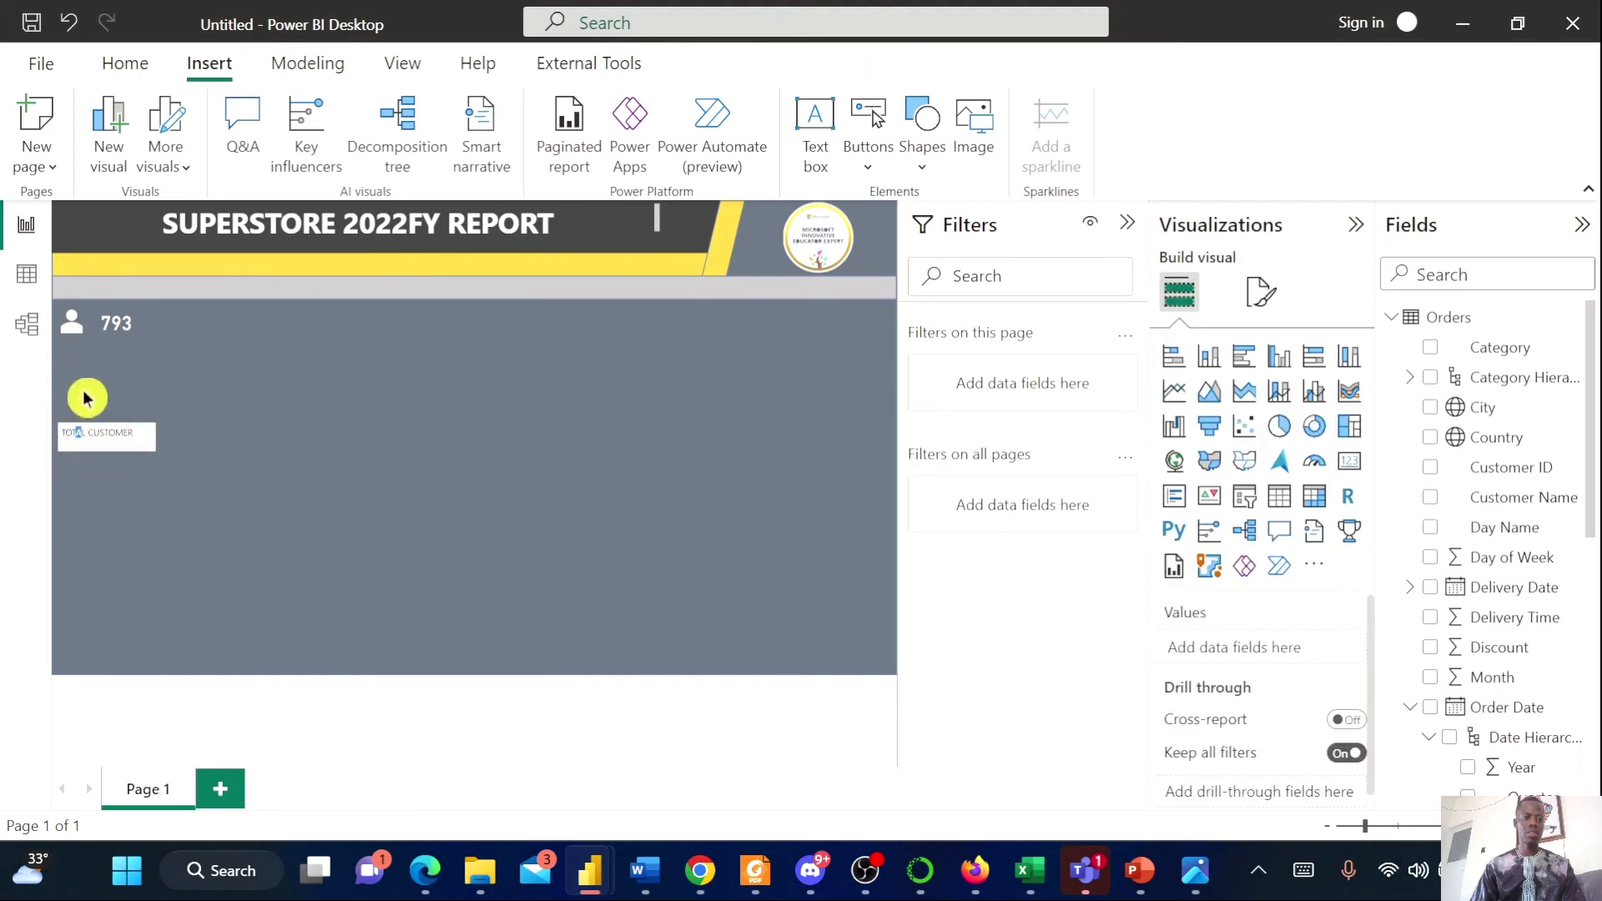
pyautogui.click(100, 444)
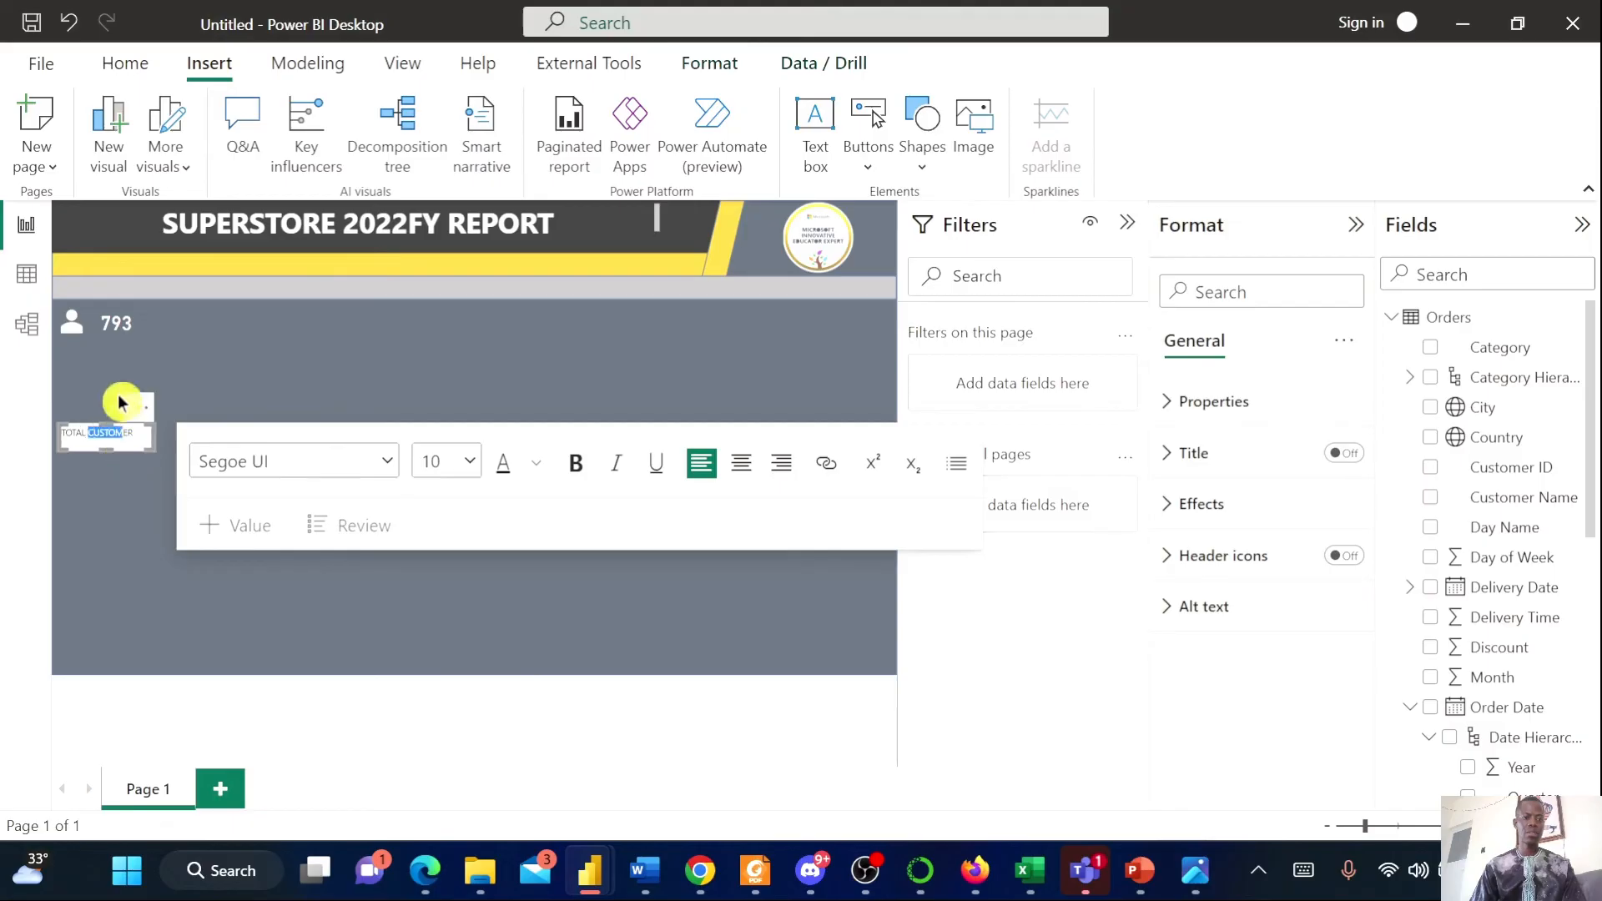
pyautogui.click(125, 540)
pyautogui.click(94, 433)
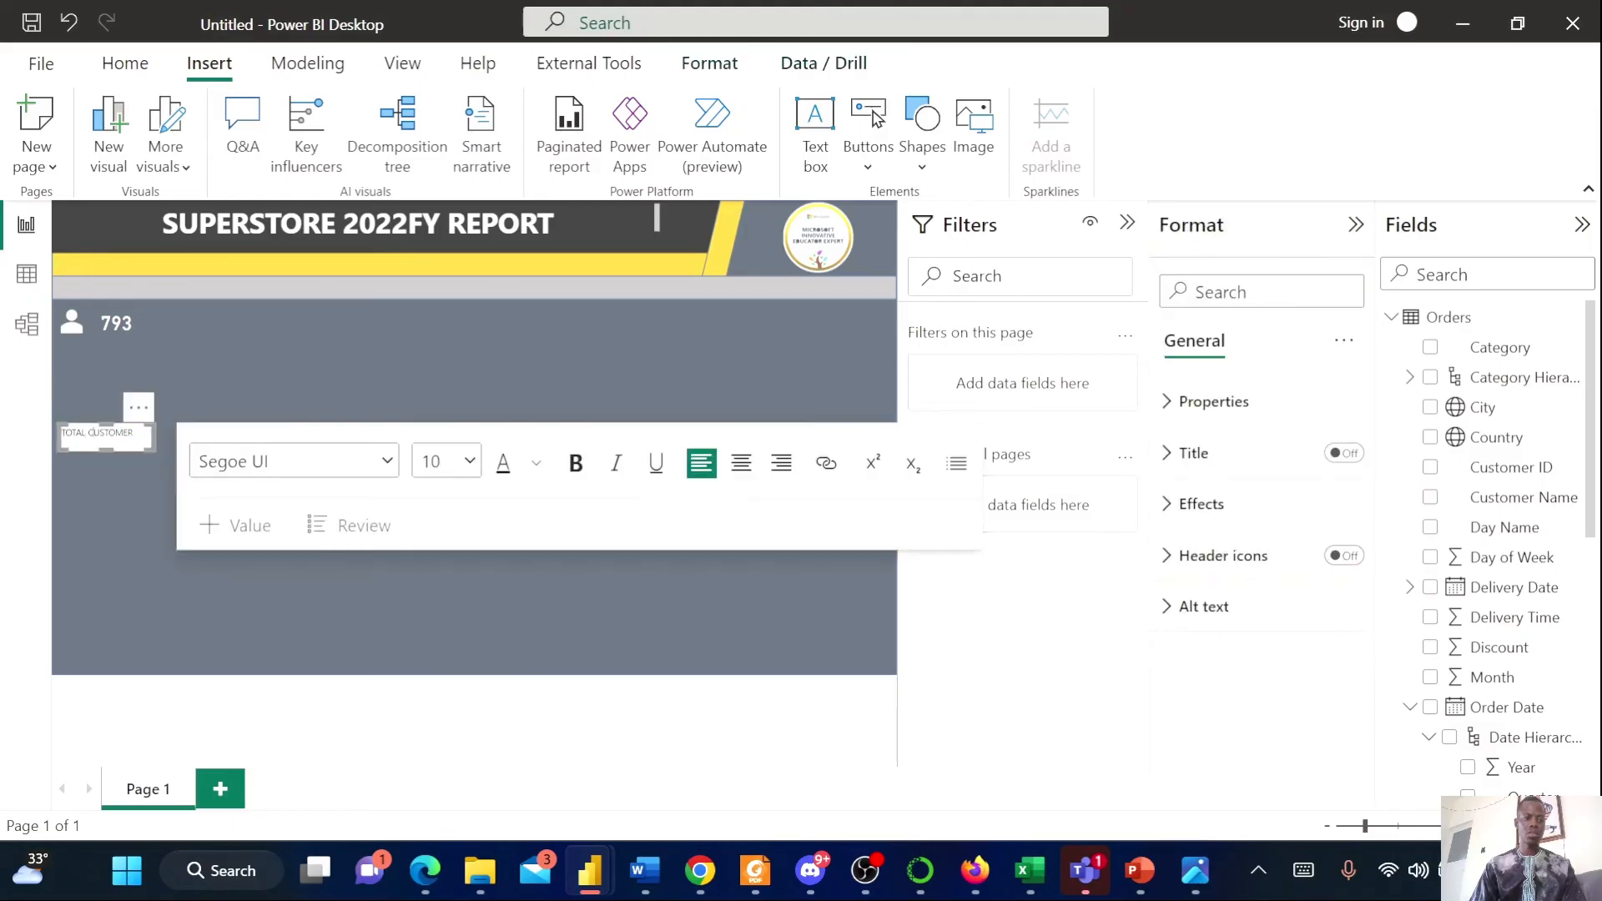
pyautogui.click(106, 403)
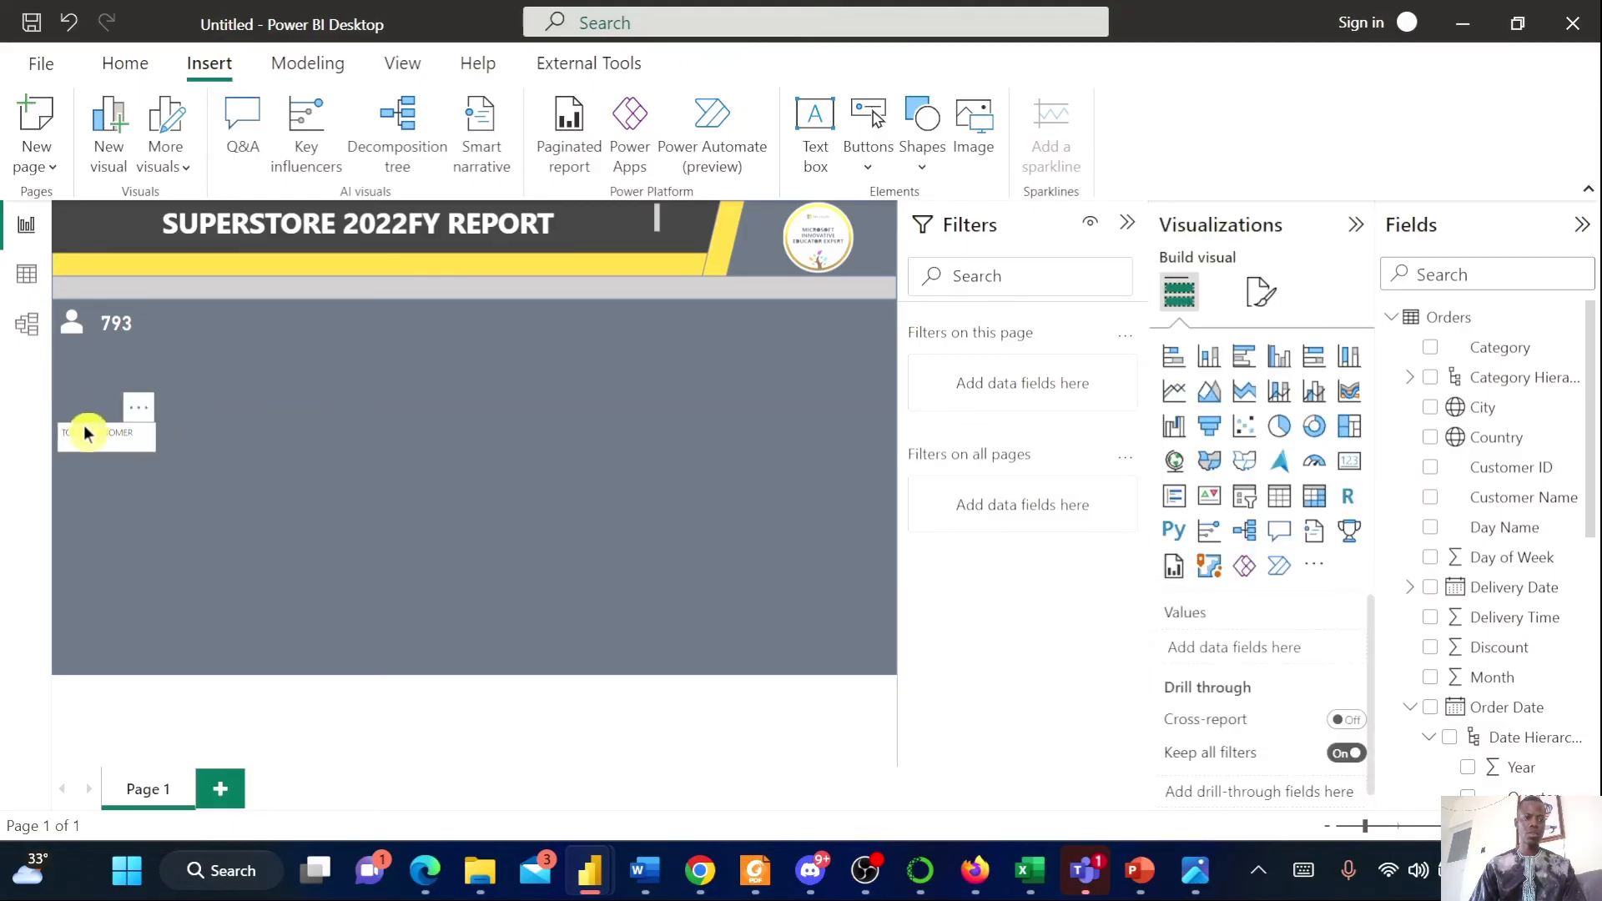
pyautogui.click(88, 432)
pyautogui.moveTo(87, 432); pyautogui.dragTo(87, 353)
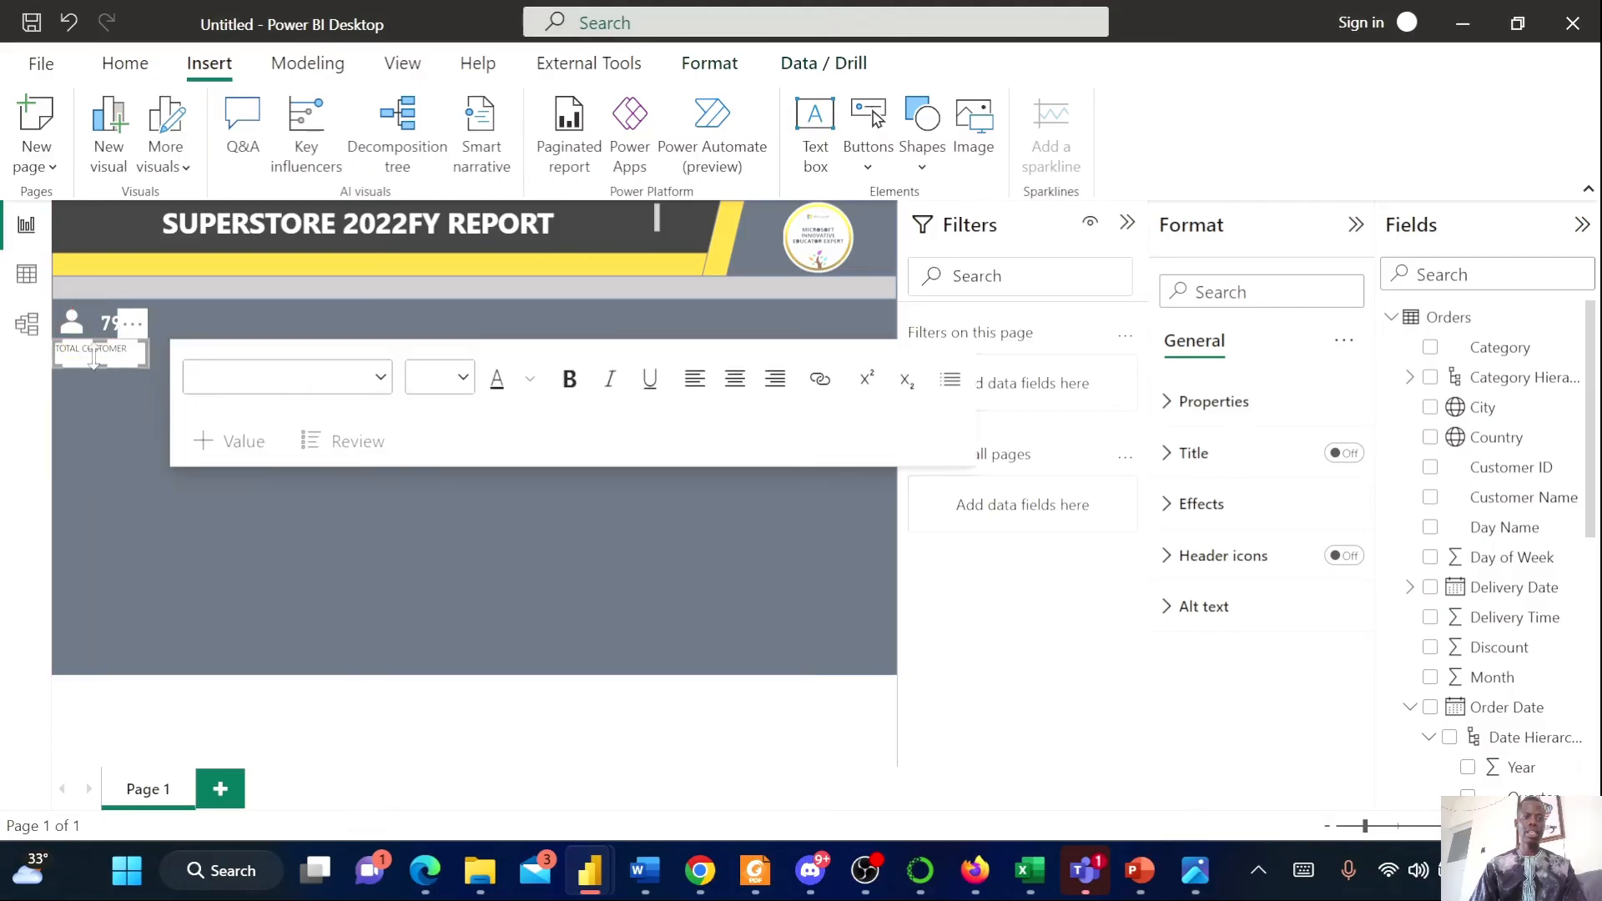
# Turn off the background of the TOTAL CUSTOMER text box
pyautogui.click(101, 358)
pyautogui.moveTo(99, 355); pyautogui.dragTo(100, 362)
pyautogui.click(1212, 498)
pyautogui.click(1327, 555)
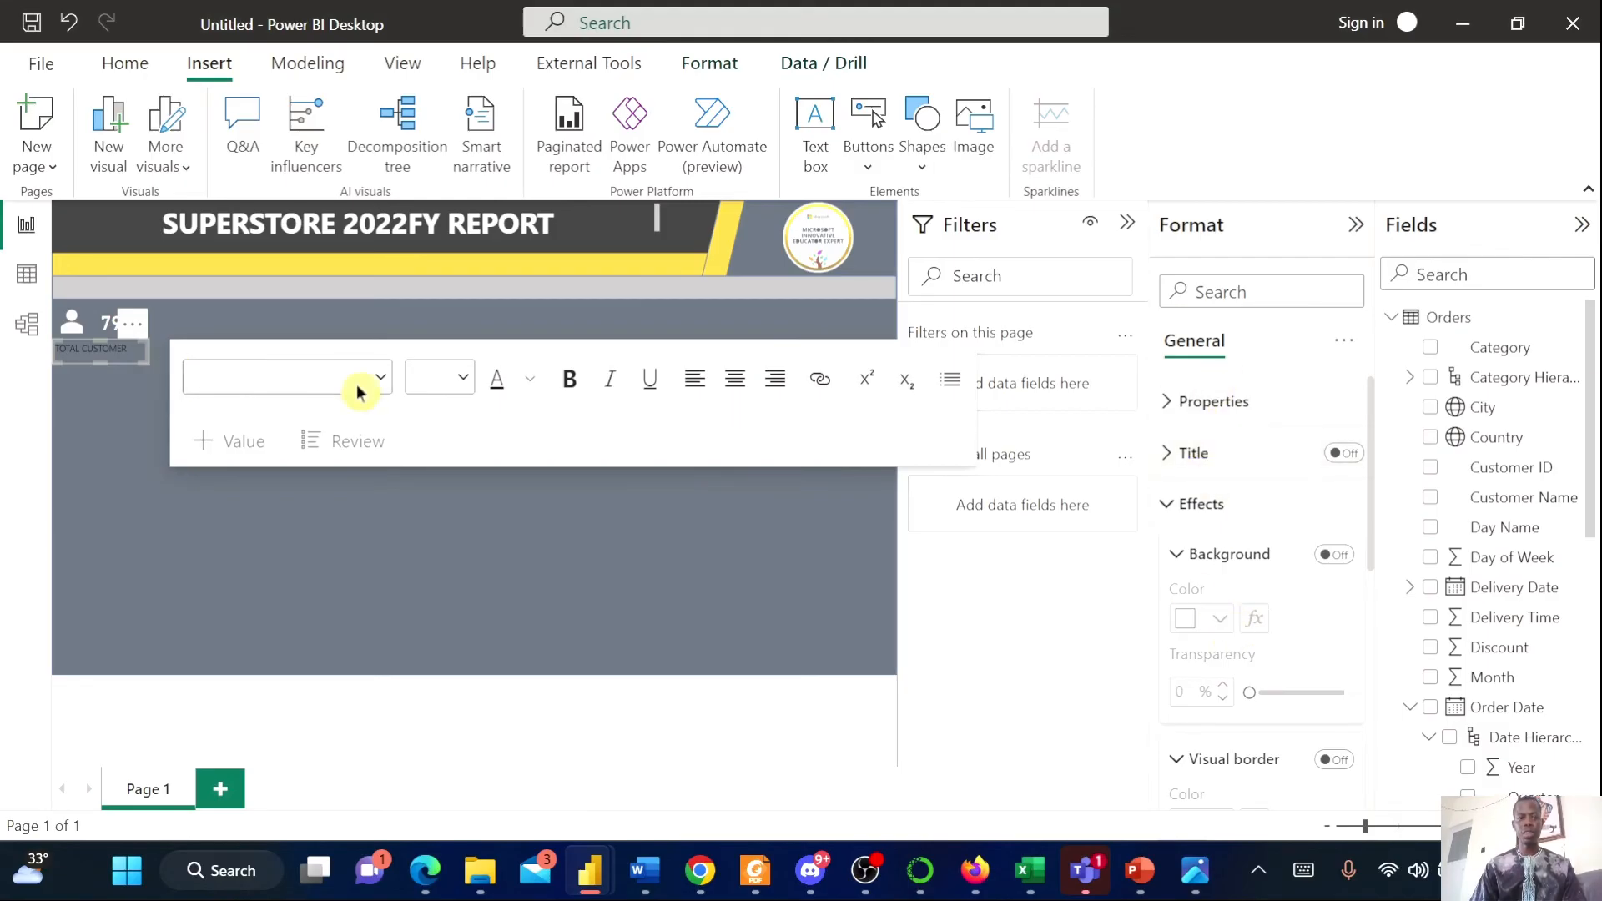
# Make the TOTAL CUSTOMER text white, bold and centered
pyautogui.click(100, 349)
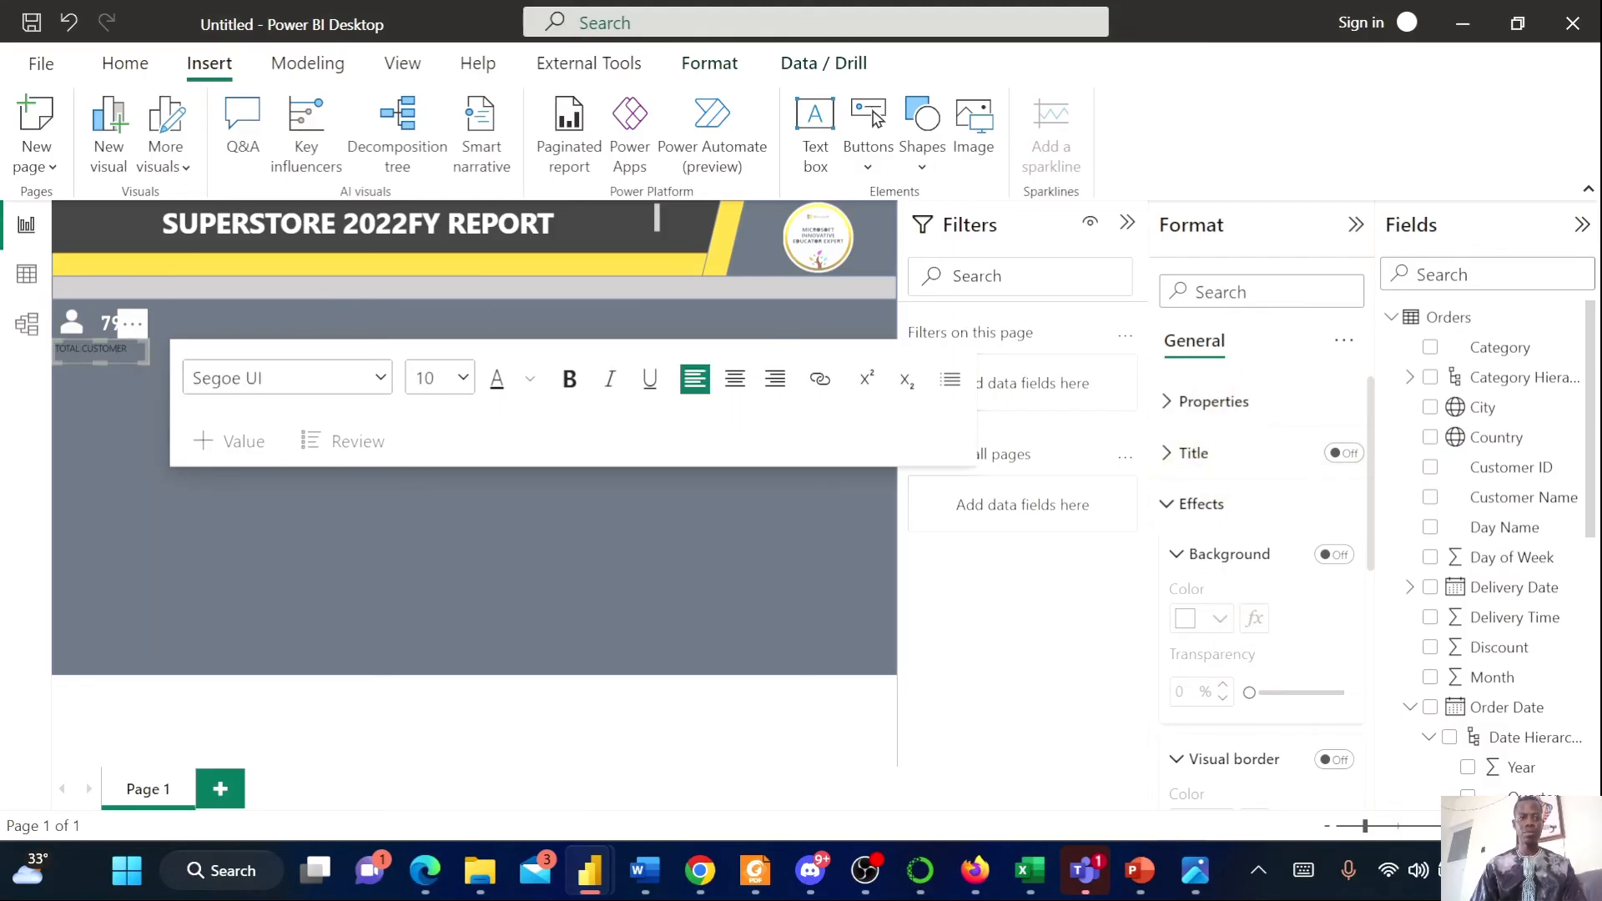
pyautogui.tripleClick(124, 362)
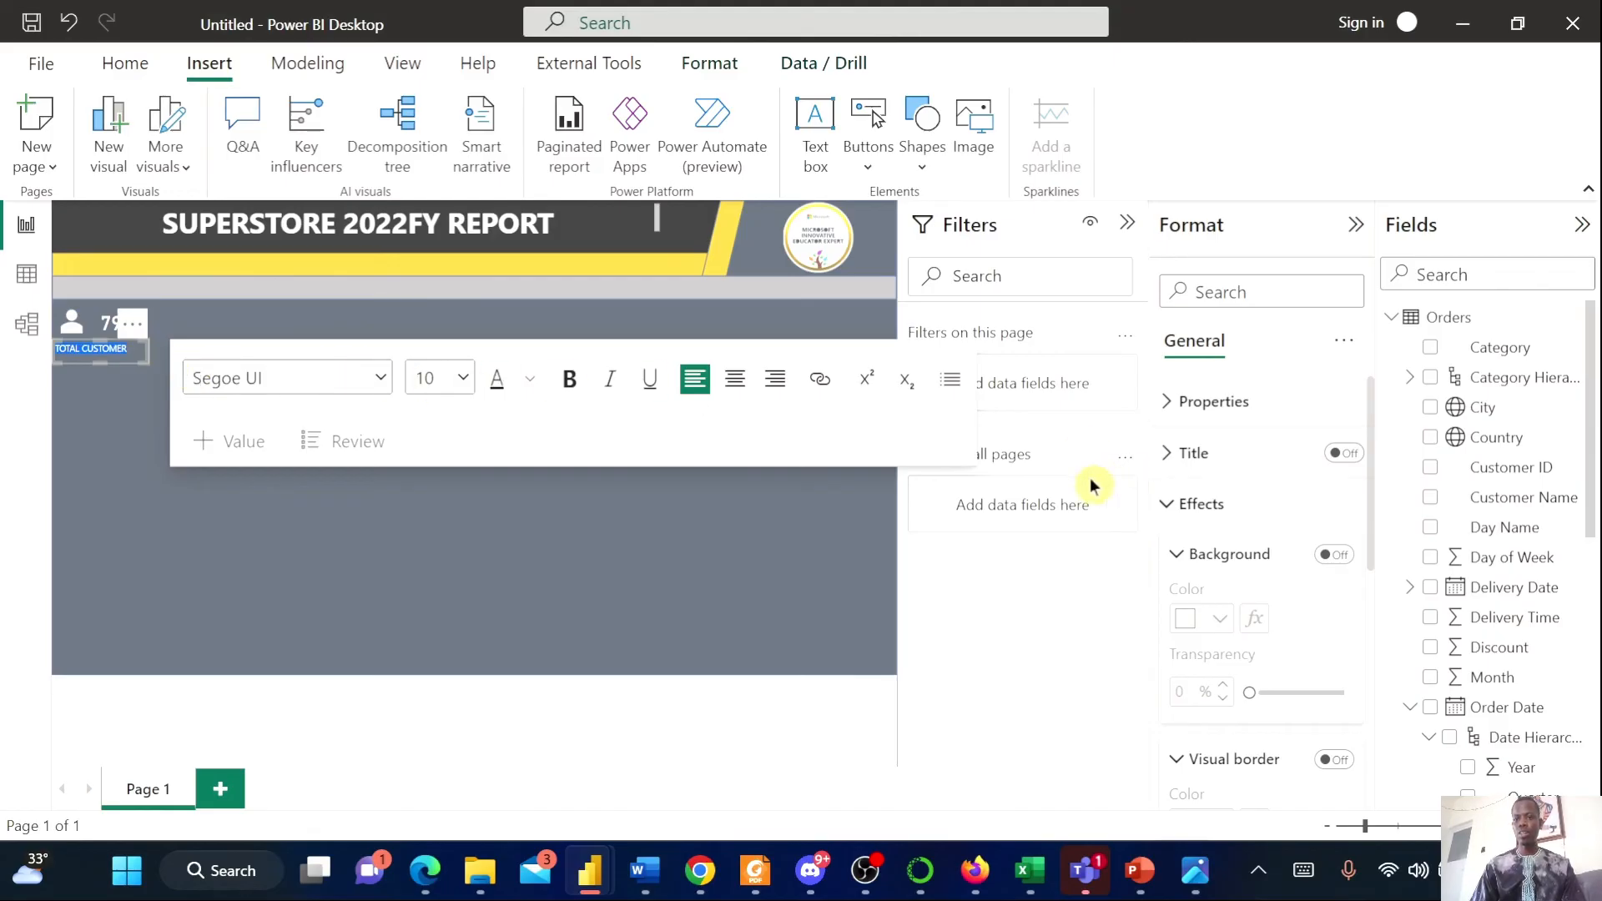
pyautogui.click(527, 388)
pyautogui.click(559, 461)
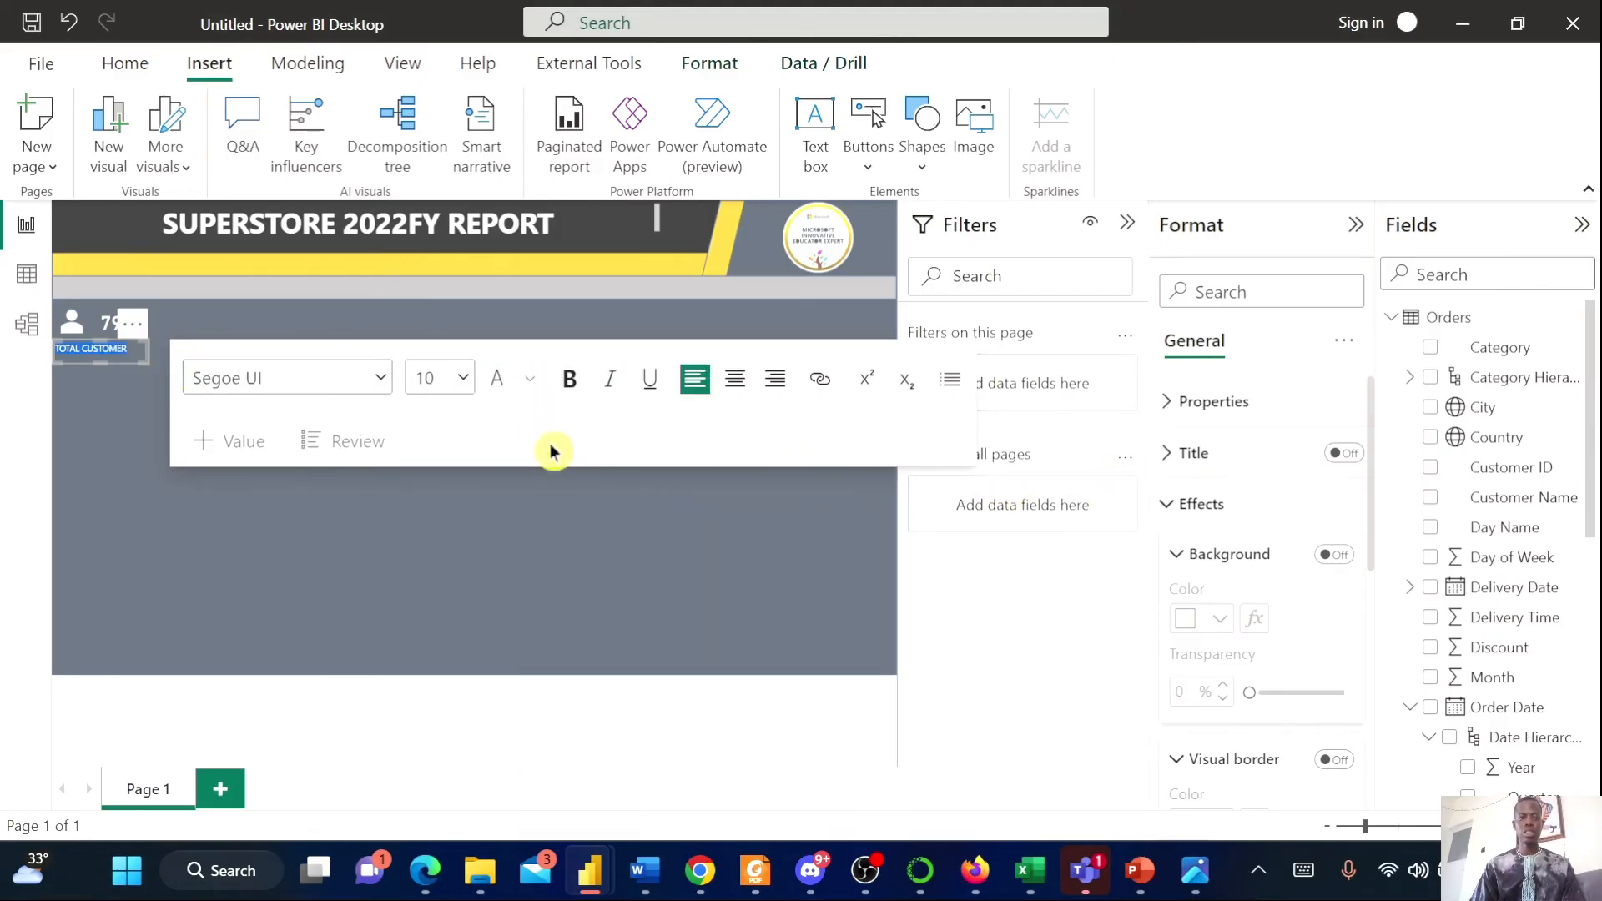
pyautogui.click(567, 389)
pyautogui.click(732, 389)
pyautogui.click(513, 526)
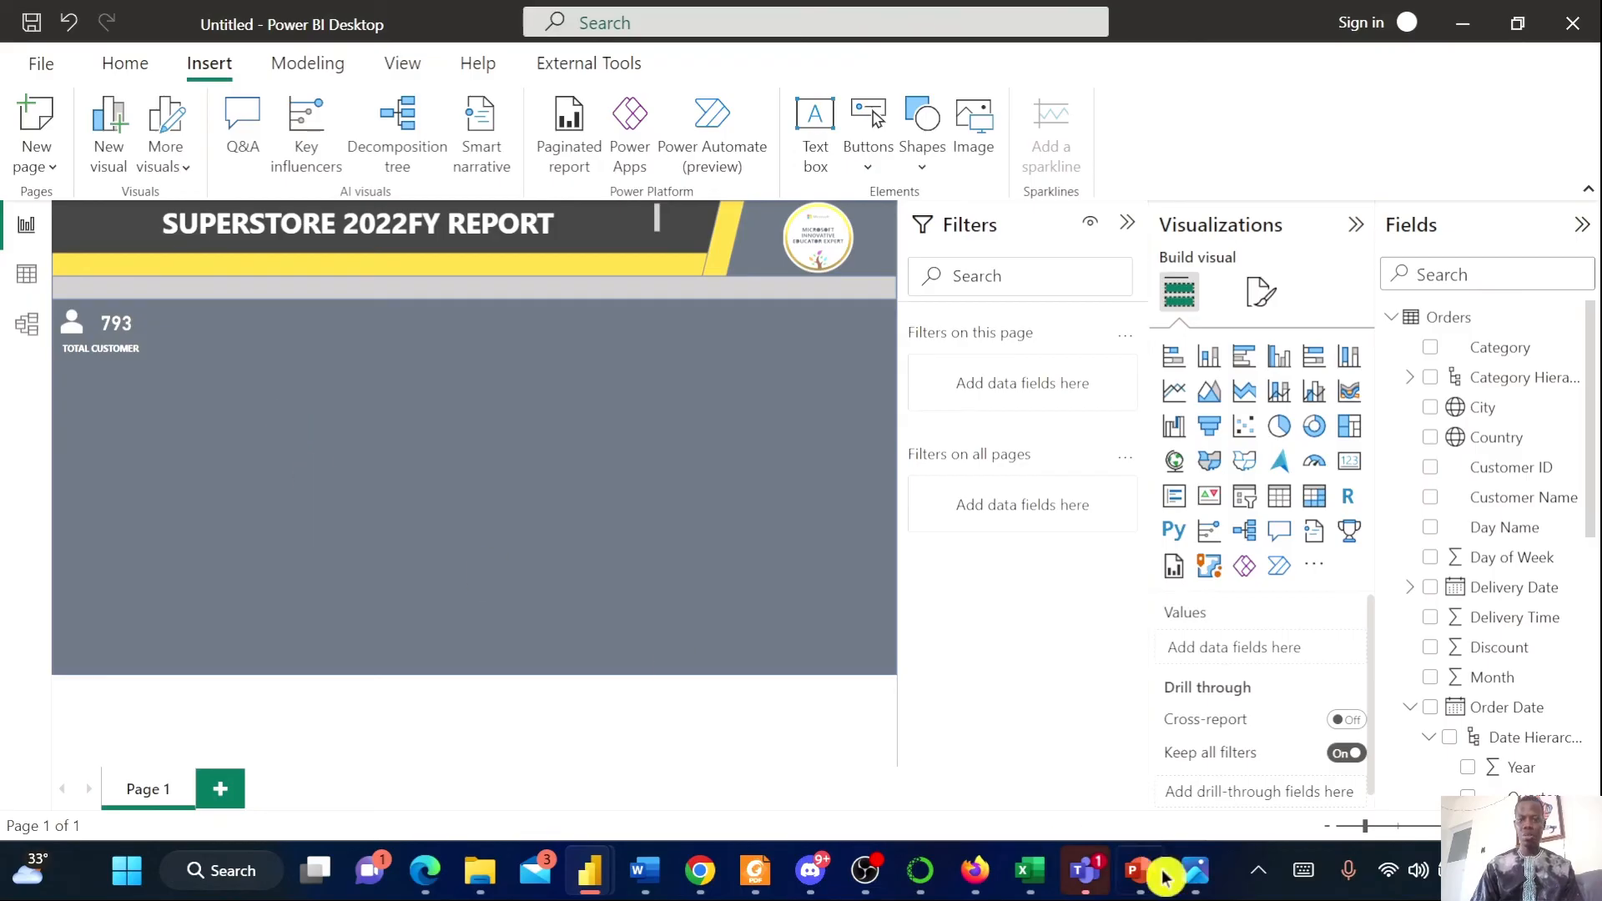
# Review the reference Superstore report image before returning to the report
pyautogui.click(1194, 870)
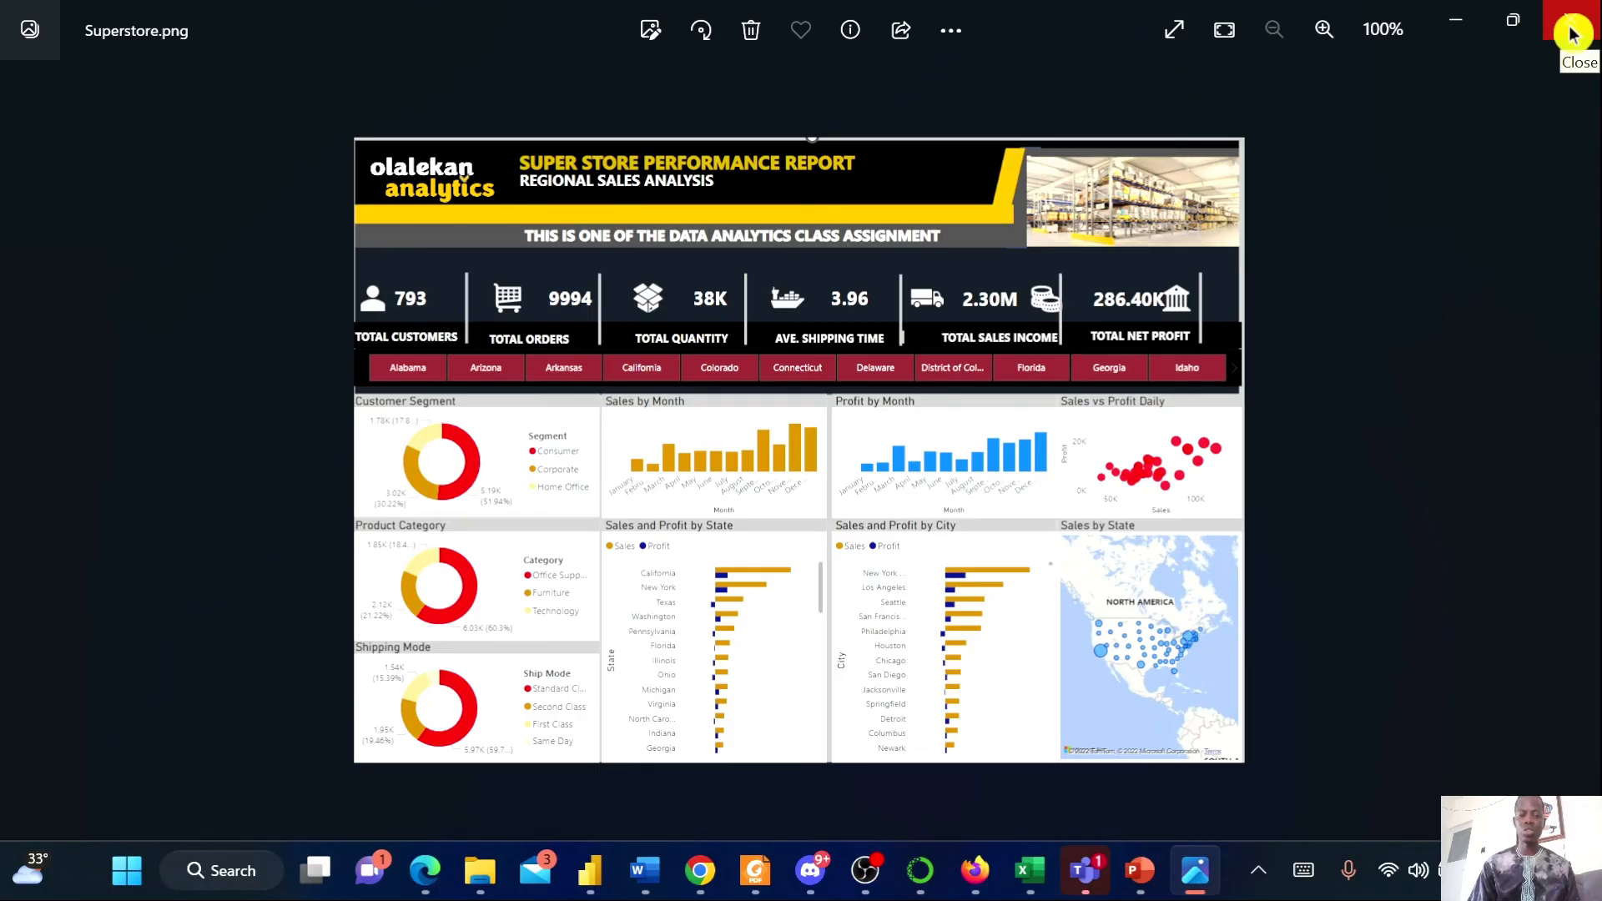
pyautogui.moveTo(594, 876)
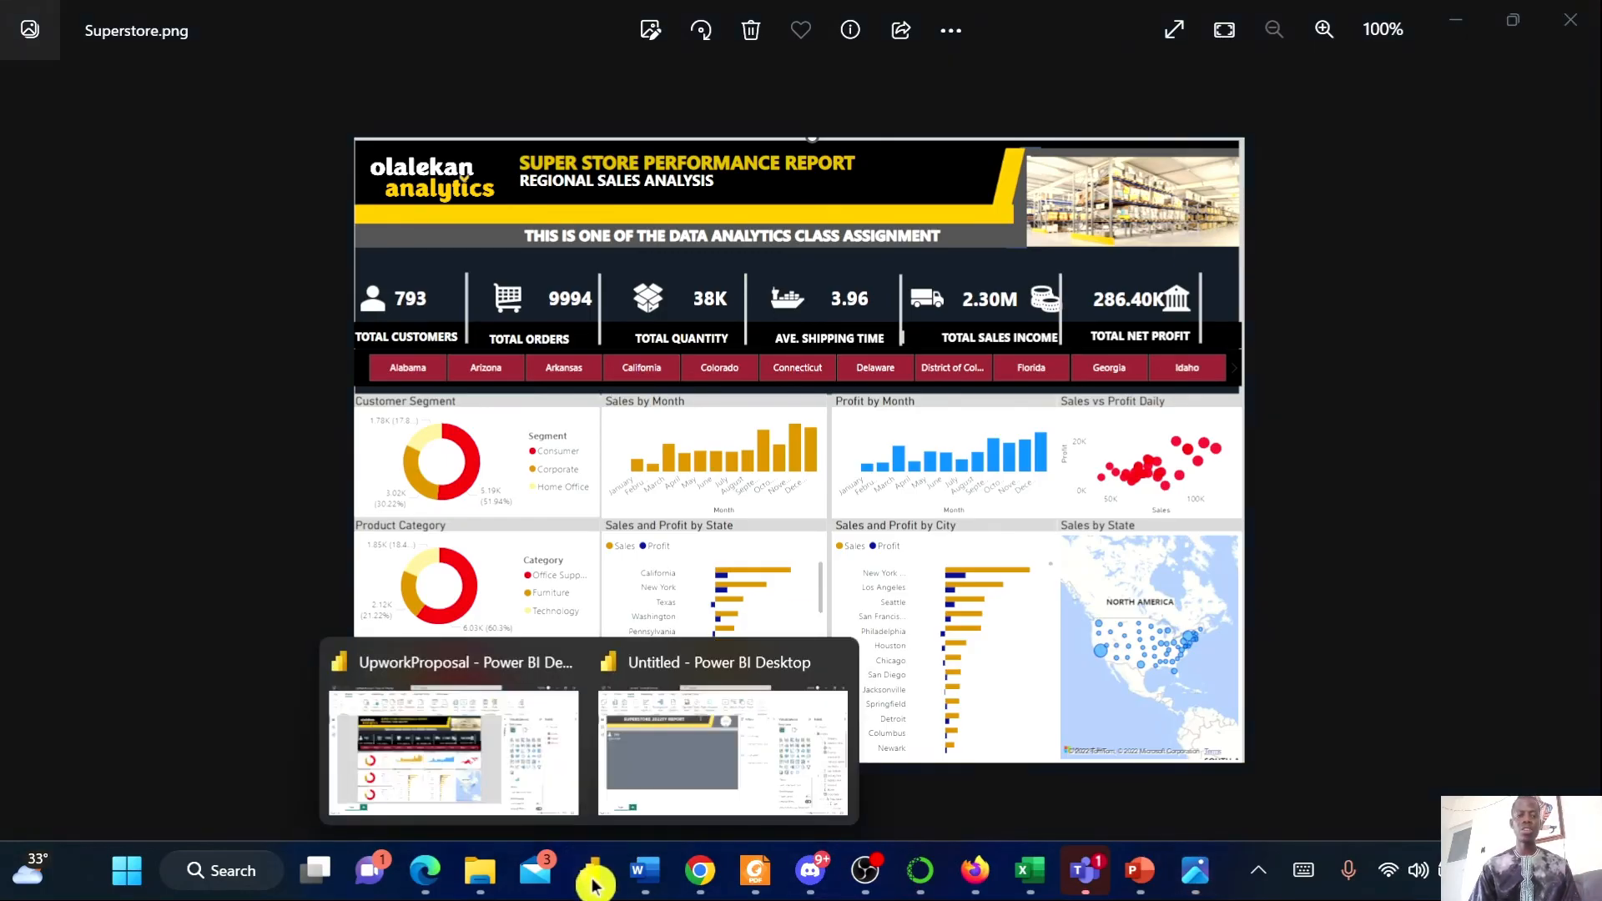
pyautogui.click(648, 790)
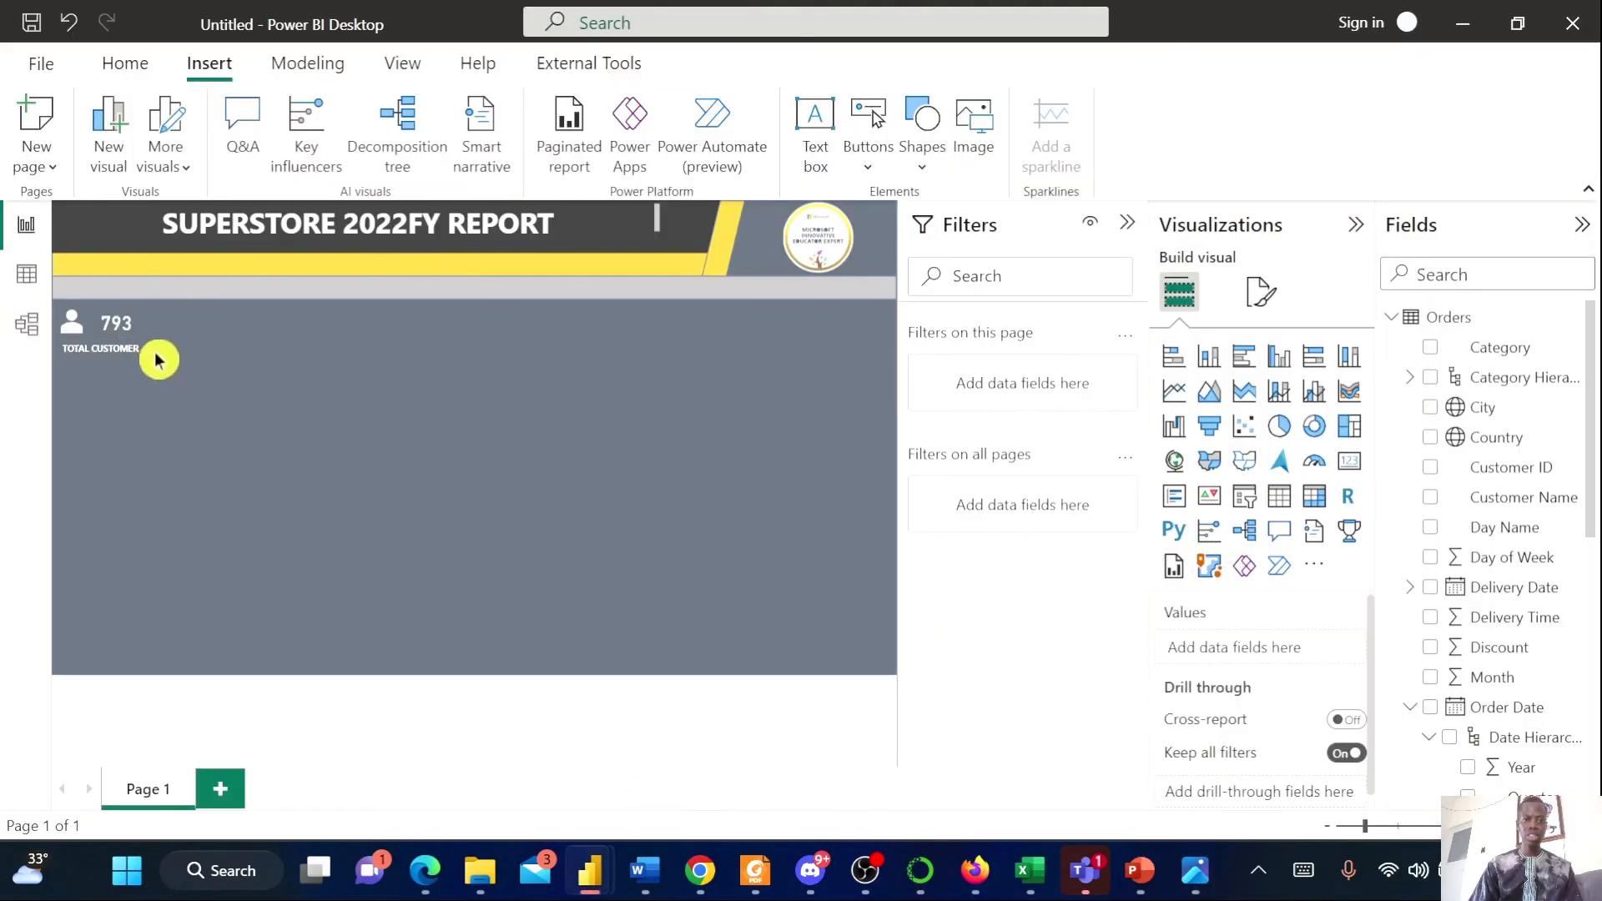
# Insert a short line shape and set its cap type to Round
pyautogui.click(922, 173)
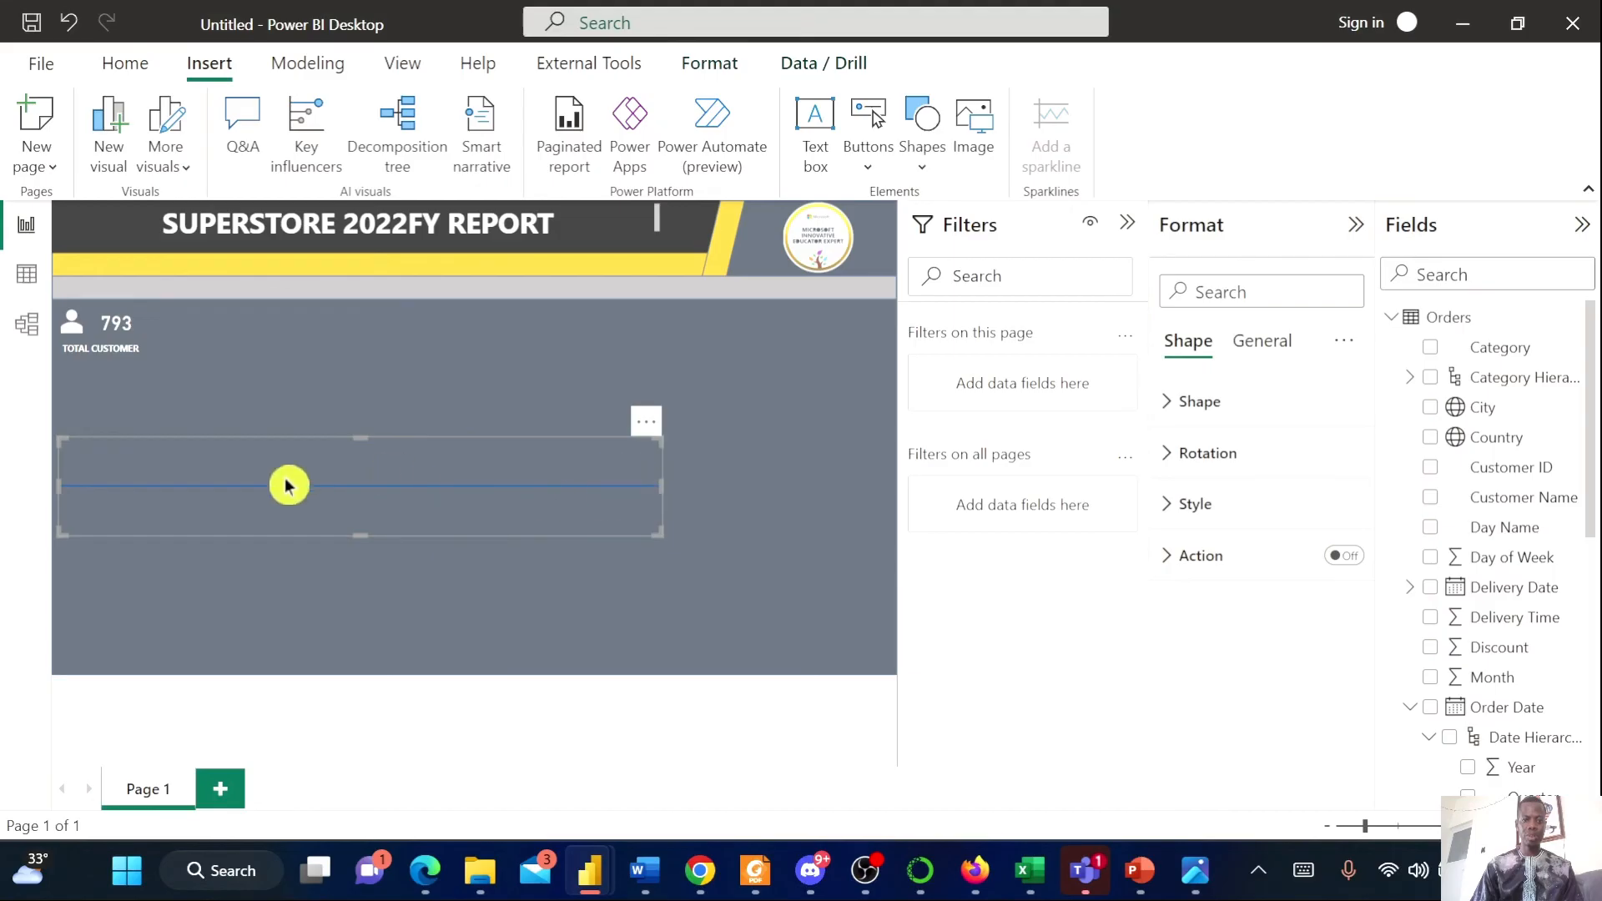
pyautogui.moveTo(647, 496); pyautogui.dragTo(147, 496)
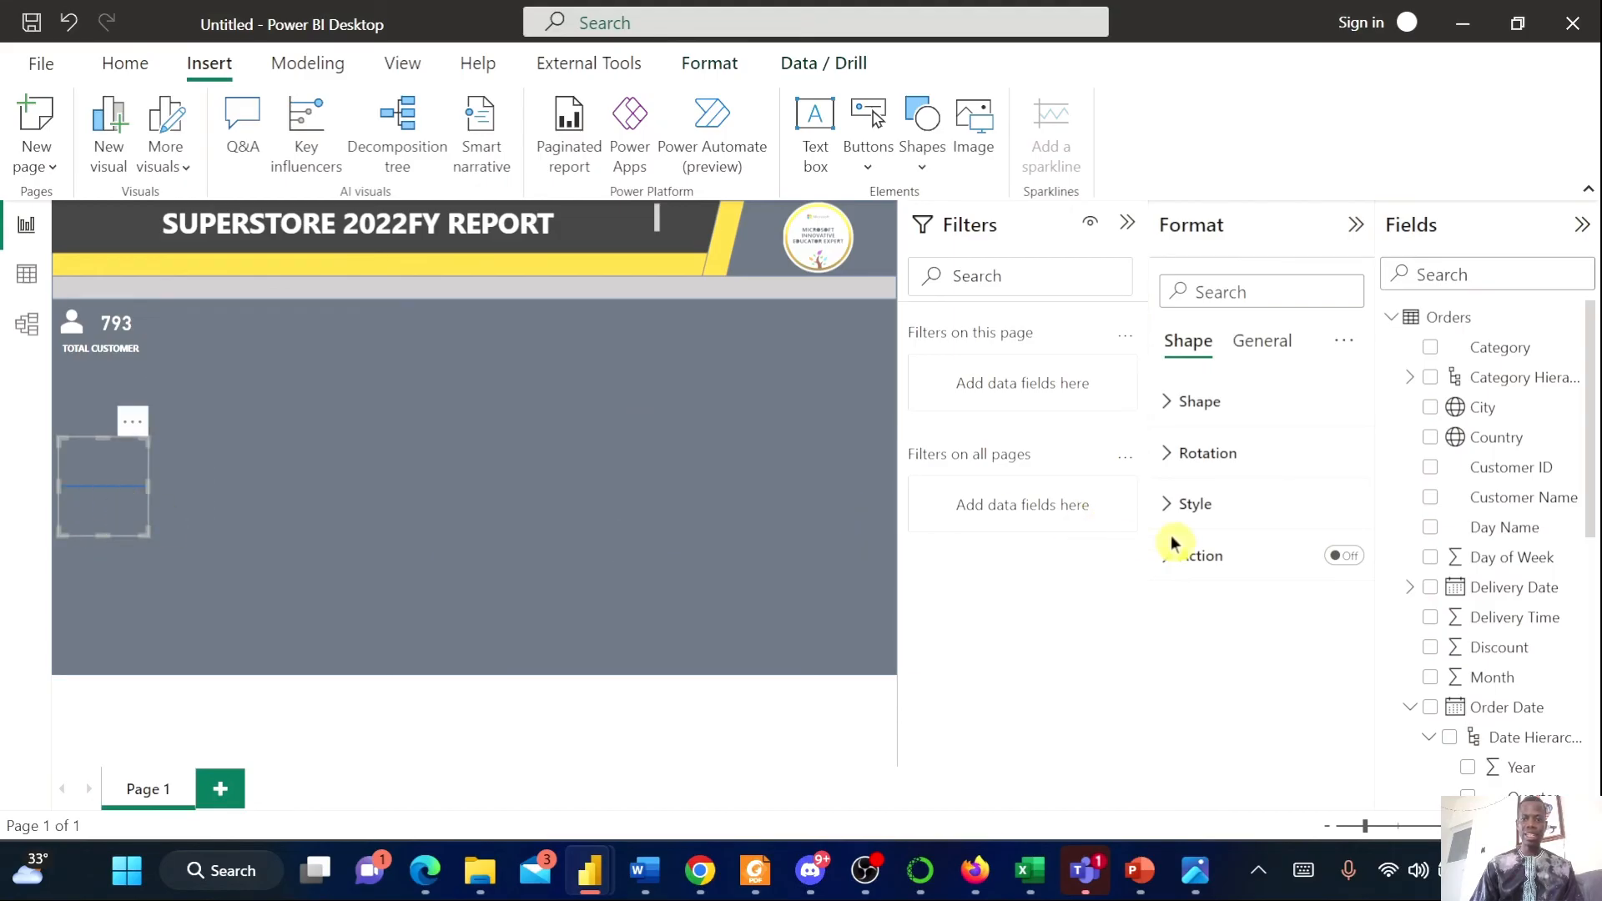
pyautogui.click(1207, 455)
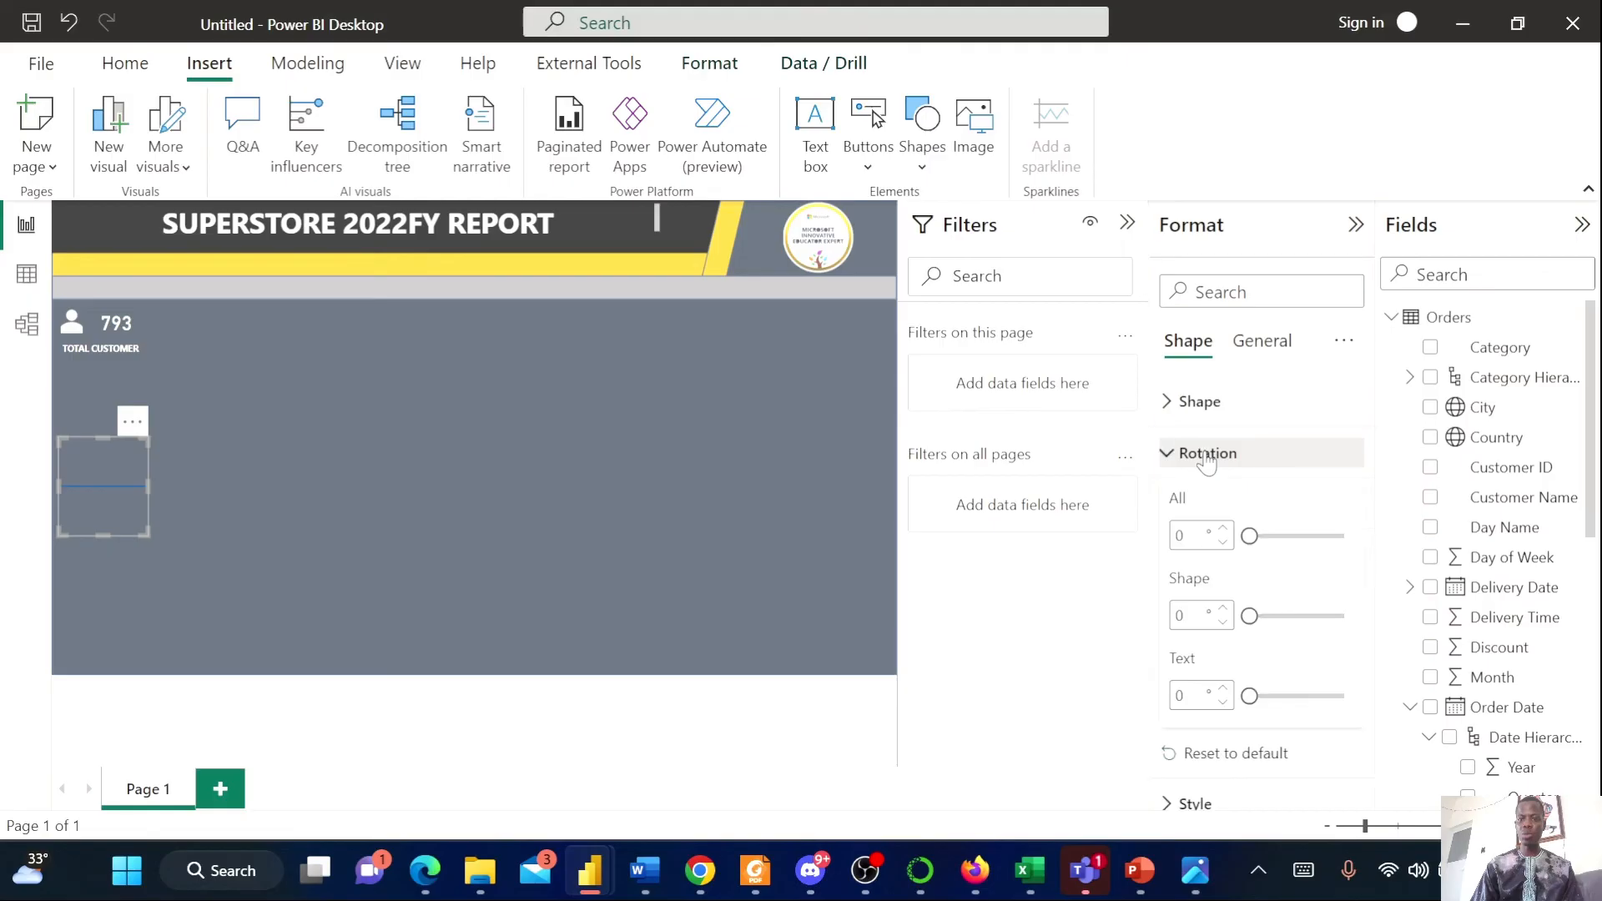
pyautogui.click(1189, 401)
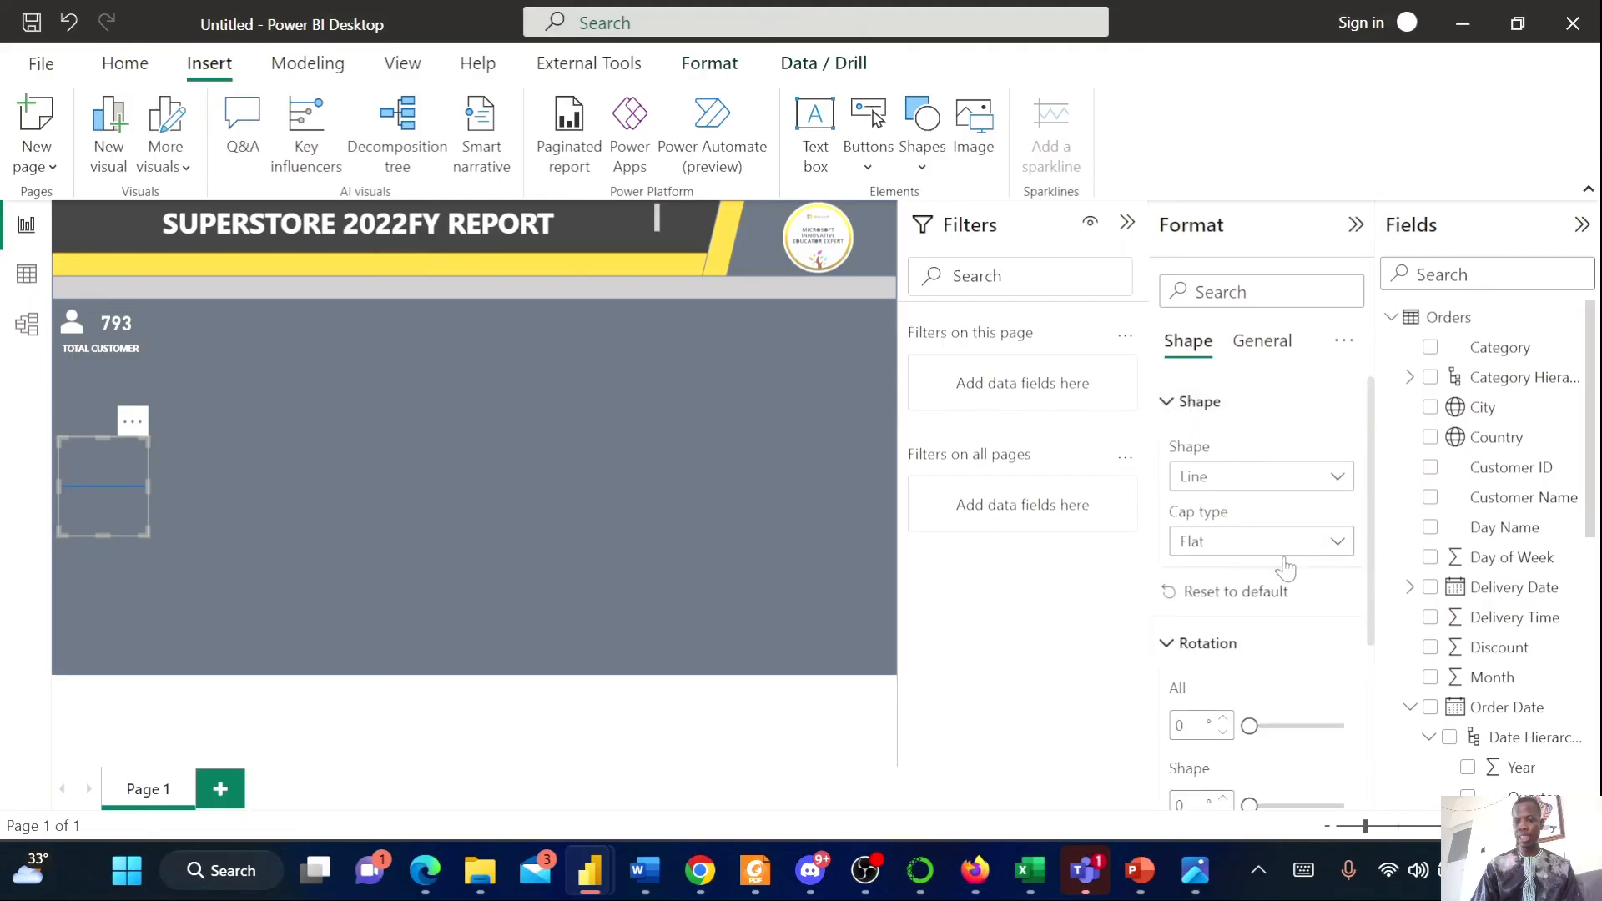
pyautogui.click(1336, 546)
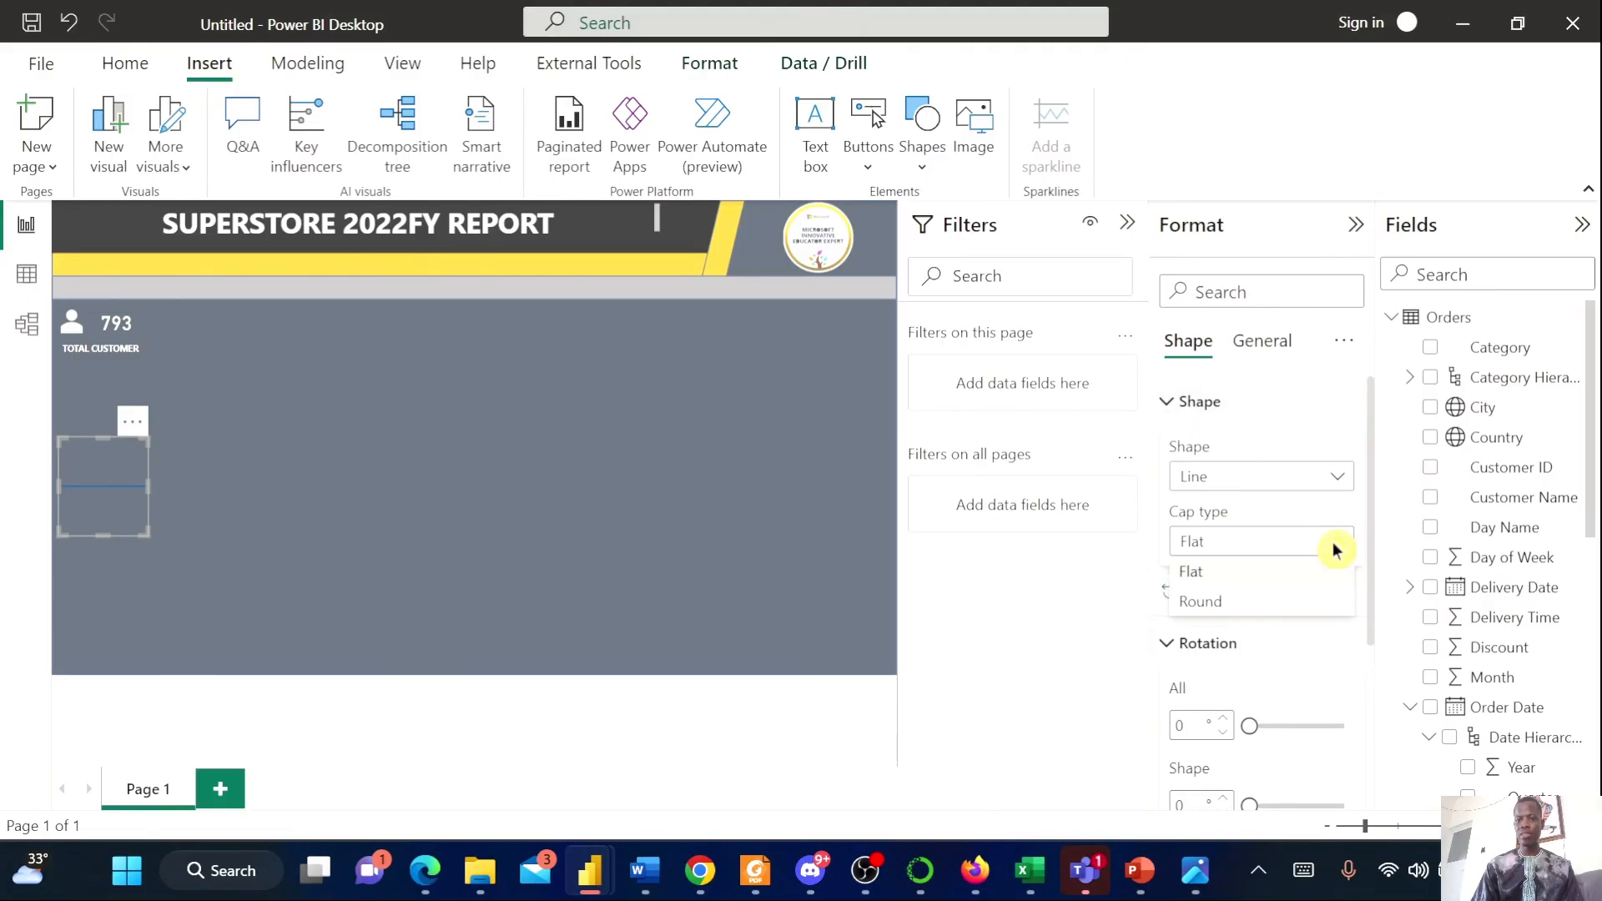
pyautogui.click(1236, 604)
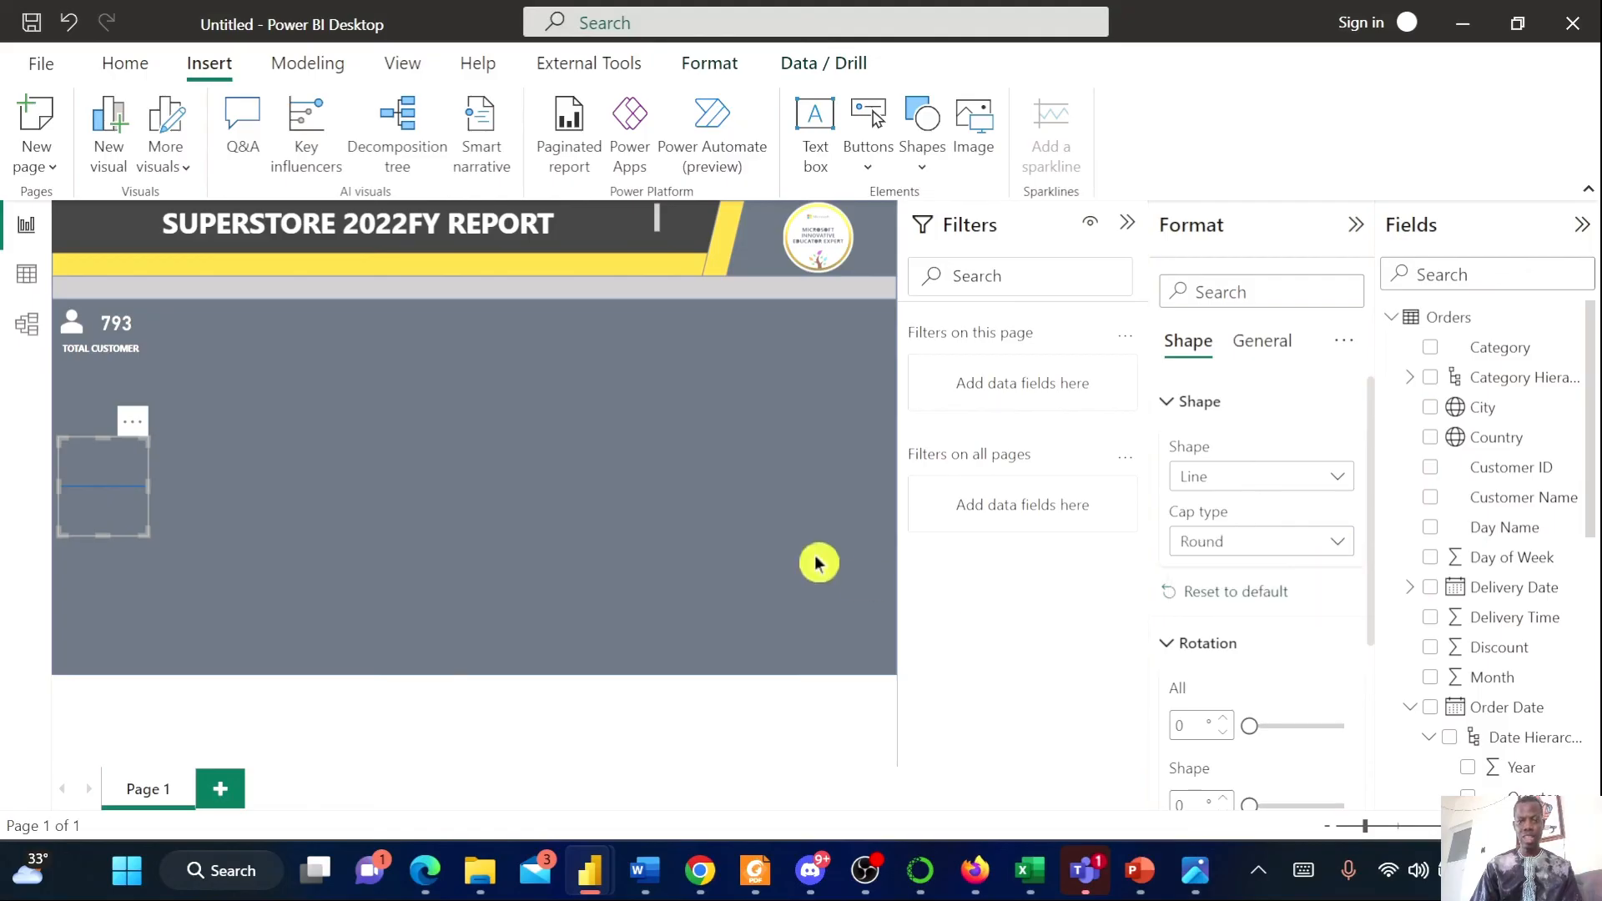
# Rotate the line shape 90 degrees so it stands vertical
pyautogui.scroll(-2, 1320, 621)
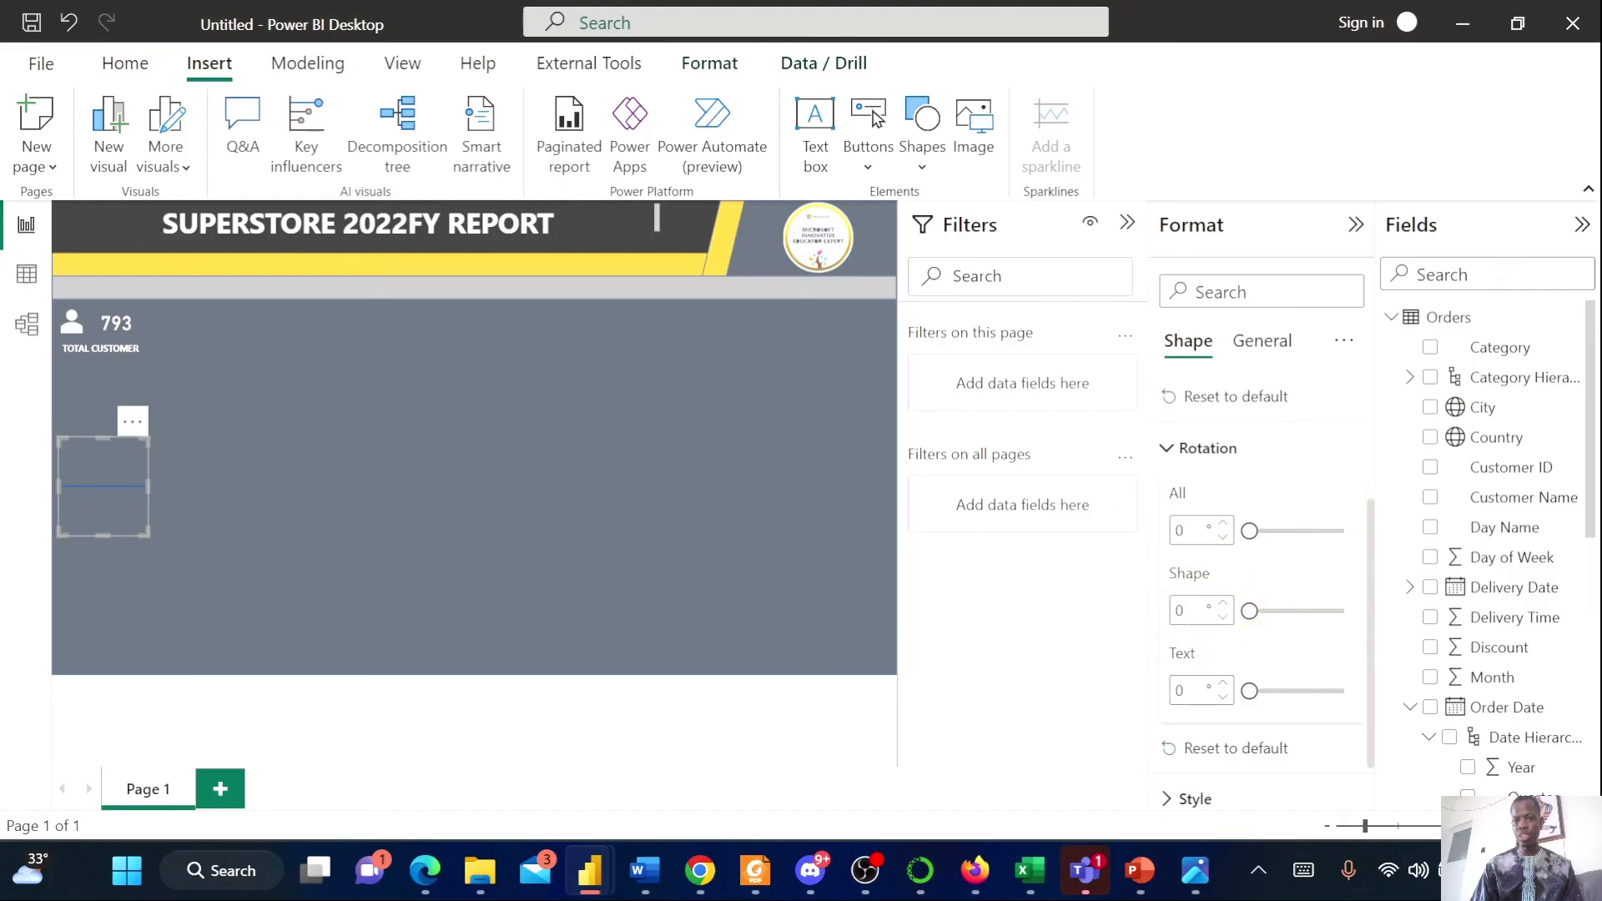
pyautogui.write('90')
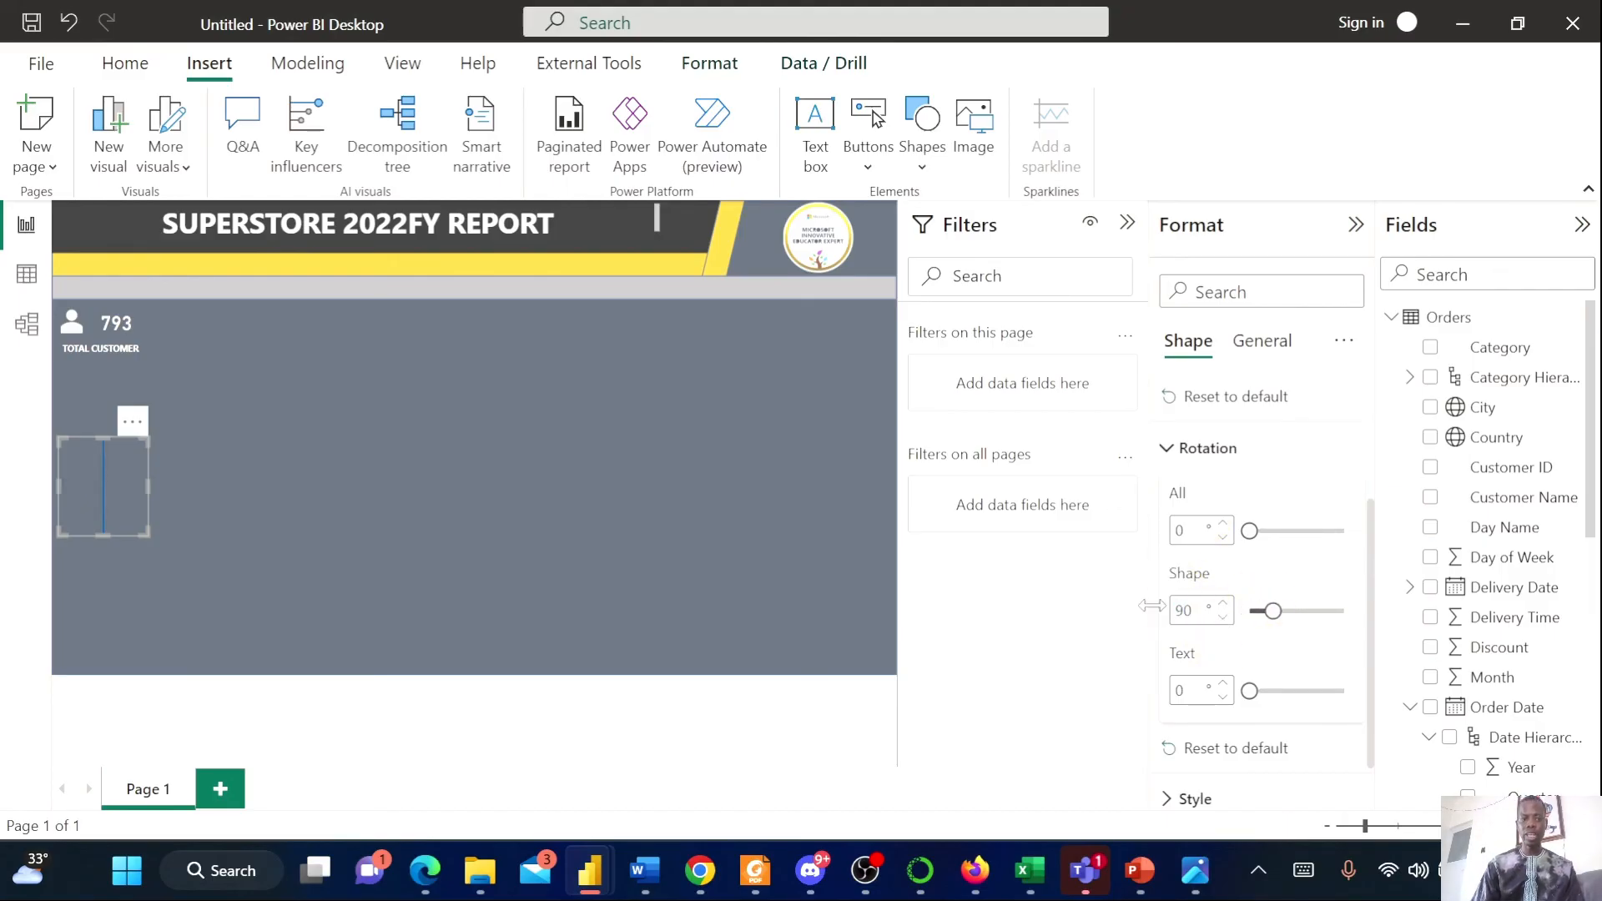
pyautogui.click(484, 518)
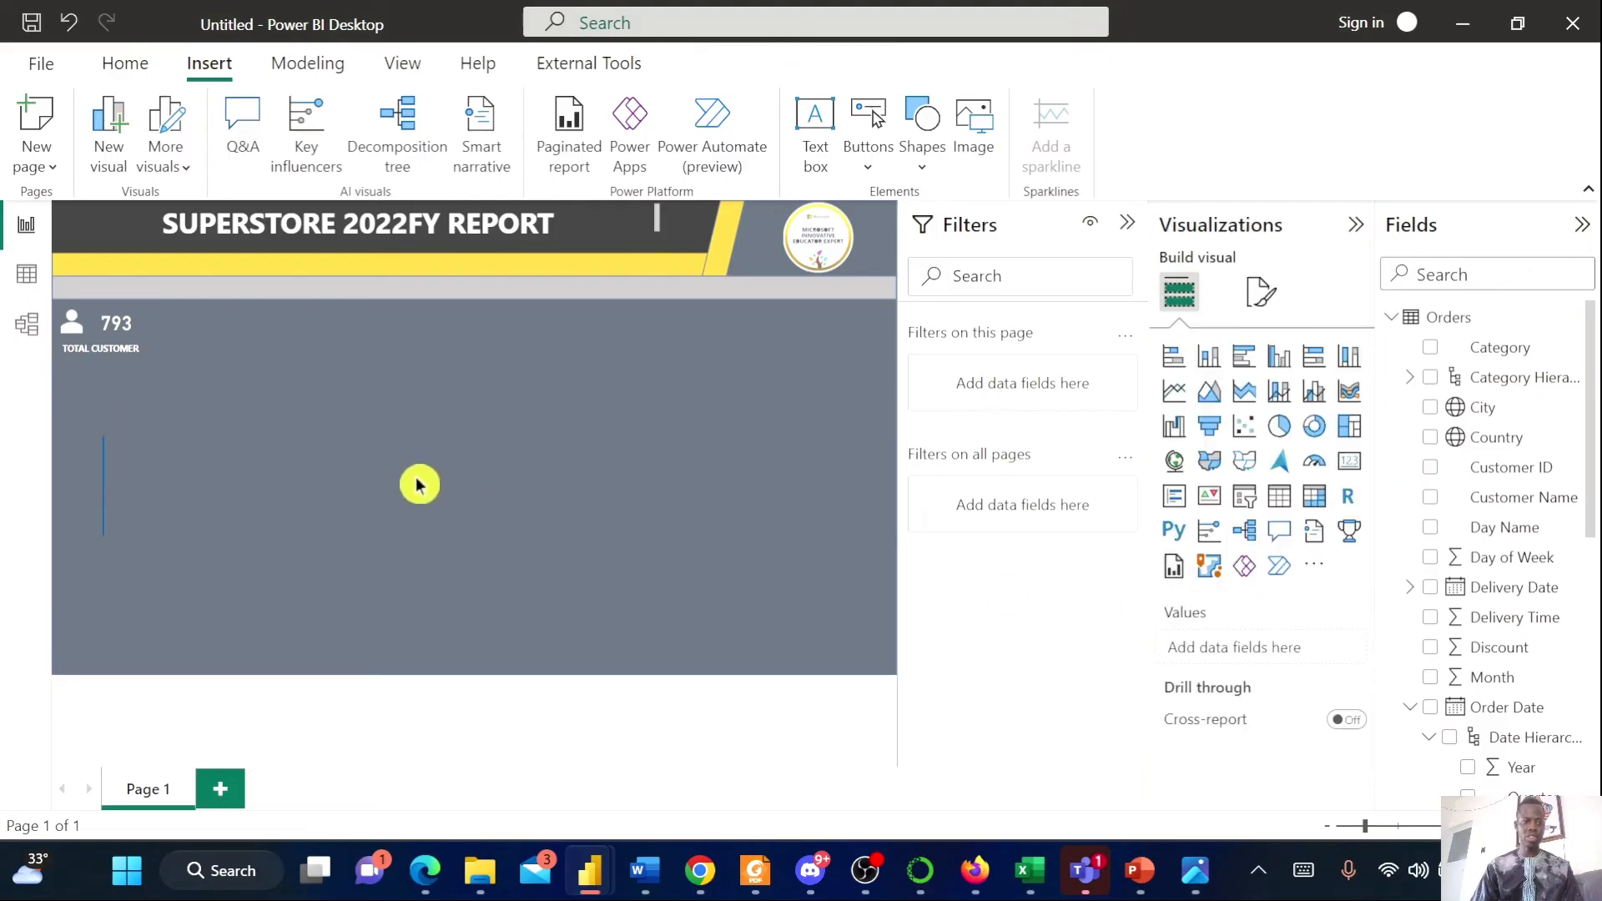
# Shrink the vertical line and move it just right of the customer count card
pyautogui.click(89, 473)
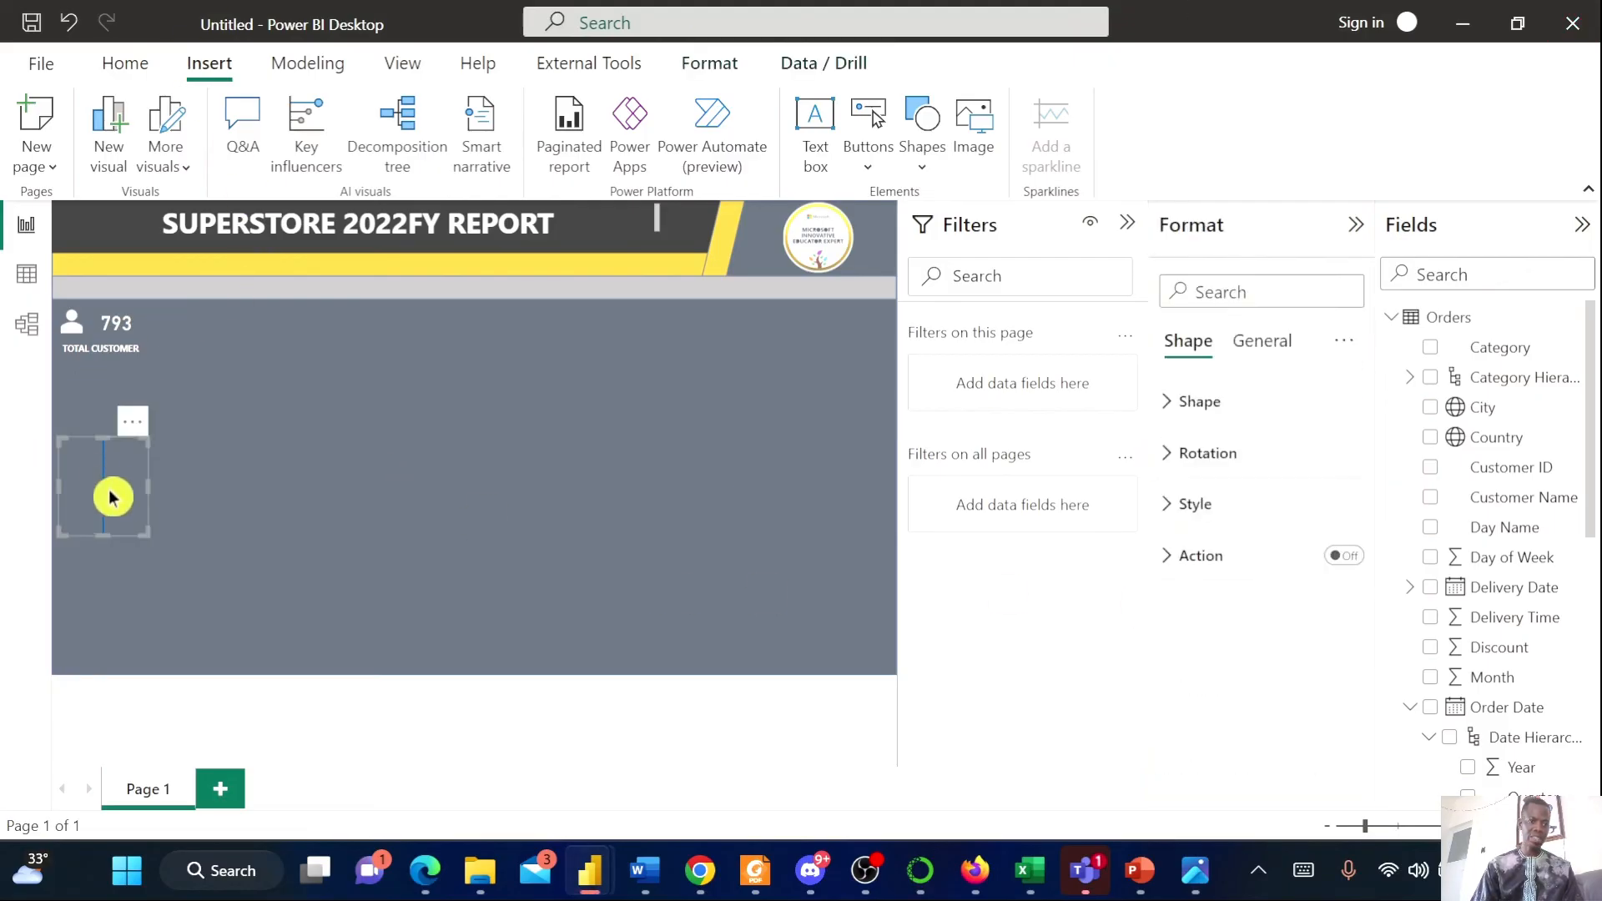
pyautogui.click(144, 538)
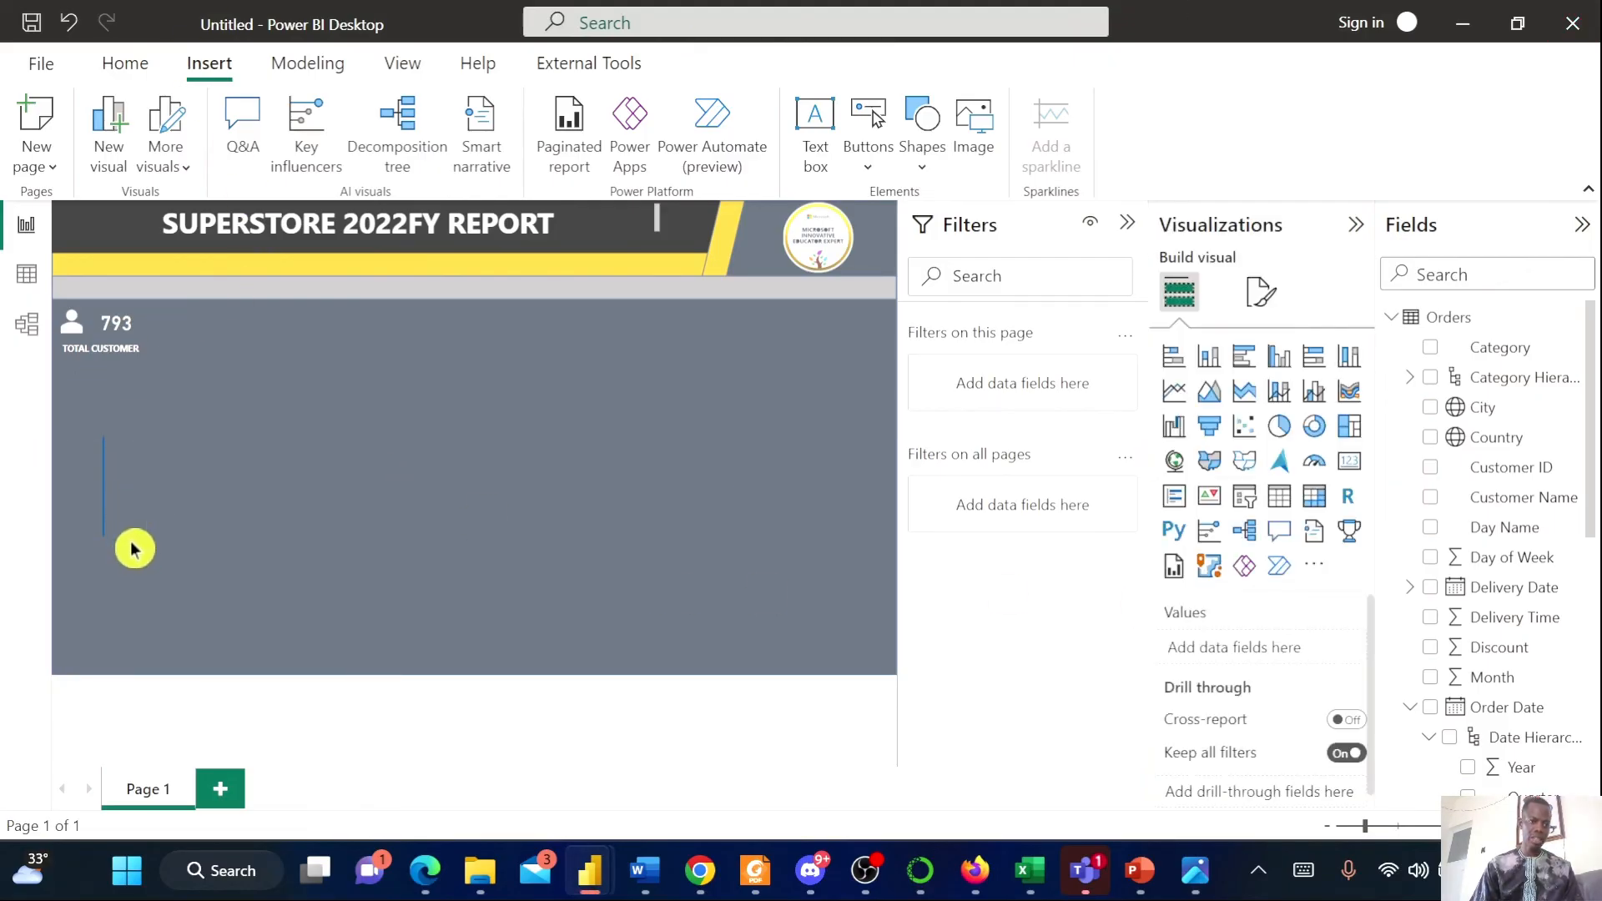
pyautogui.click(127, 513)
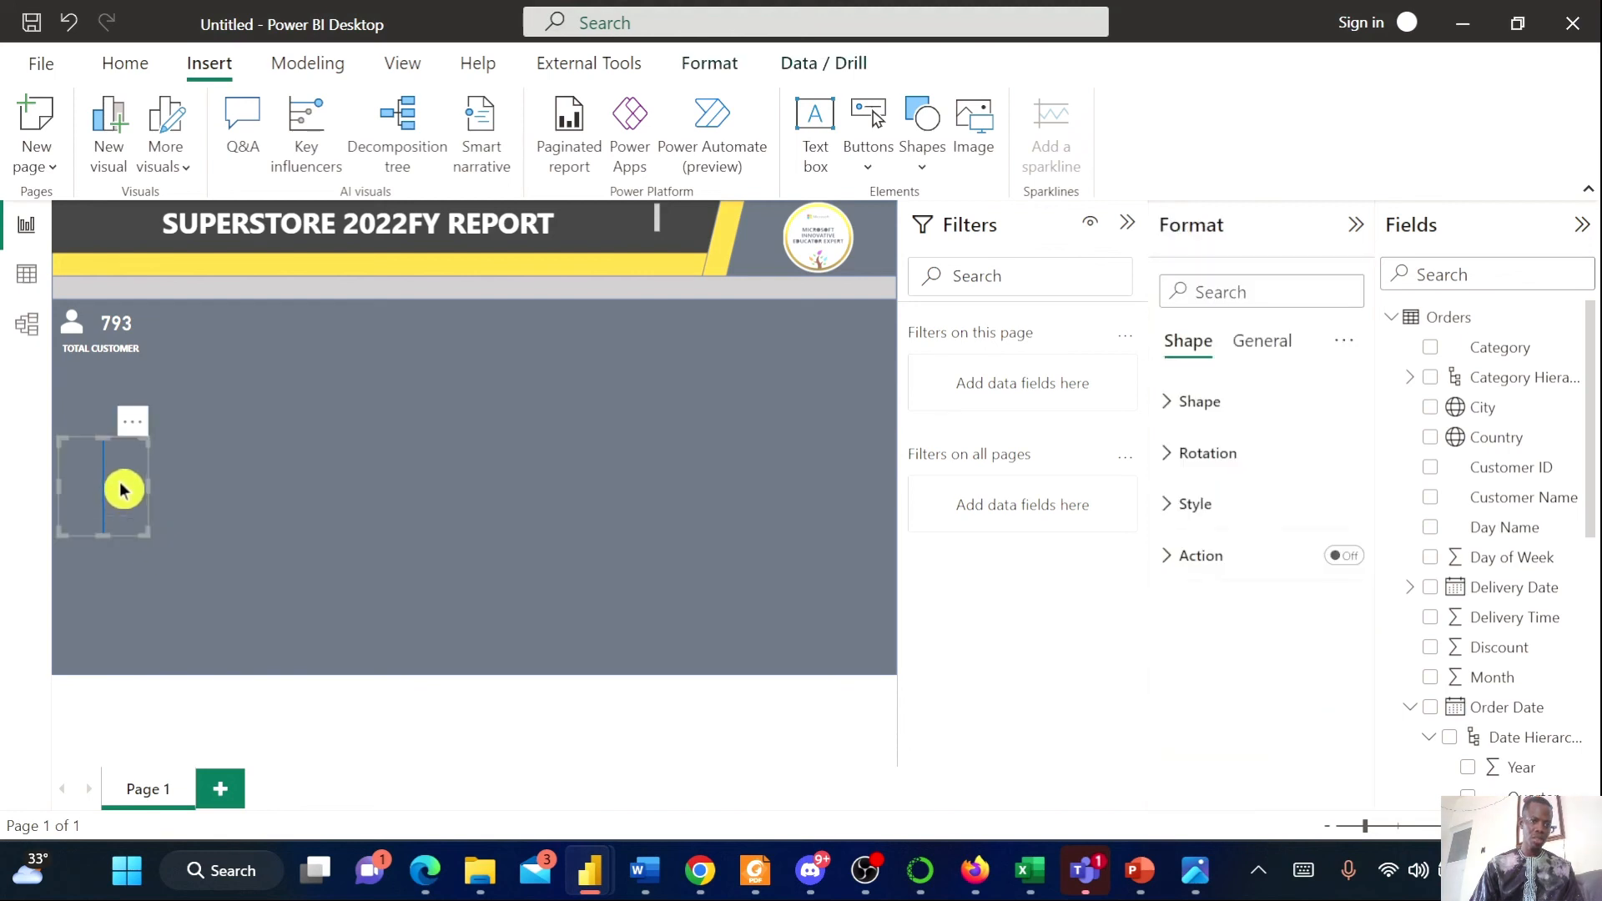
pyautogui.moveTo(143, 536); pyautogui.dragTo(101, 481)
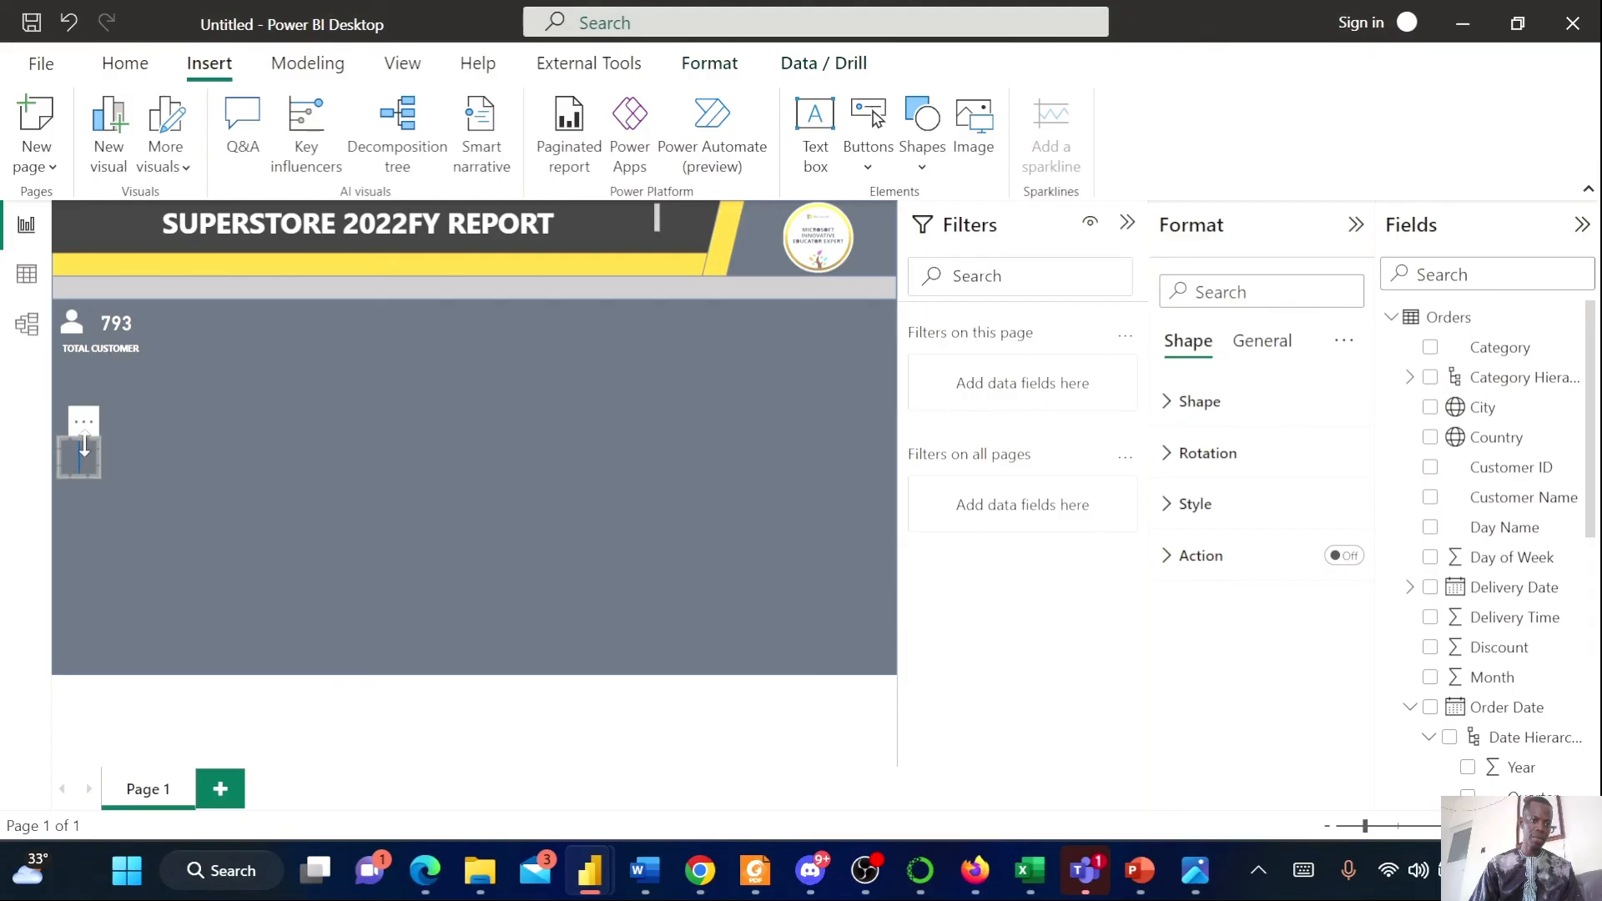
pyautogui.moveTo(74, 443); pyautogui.dragTo(164, 328)
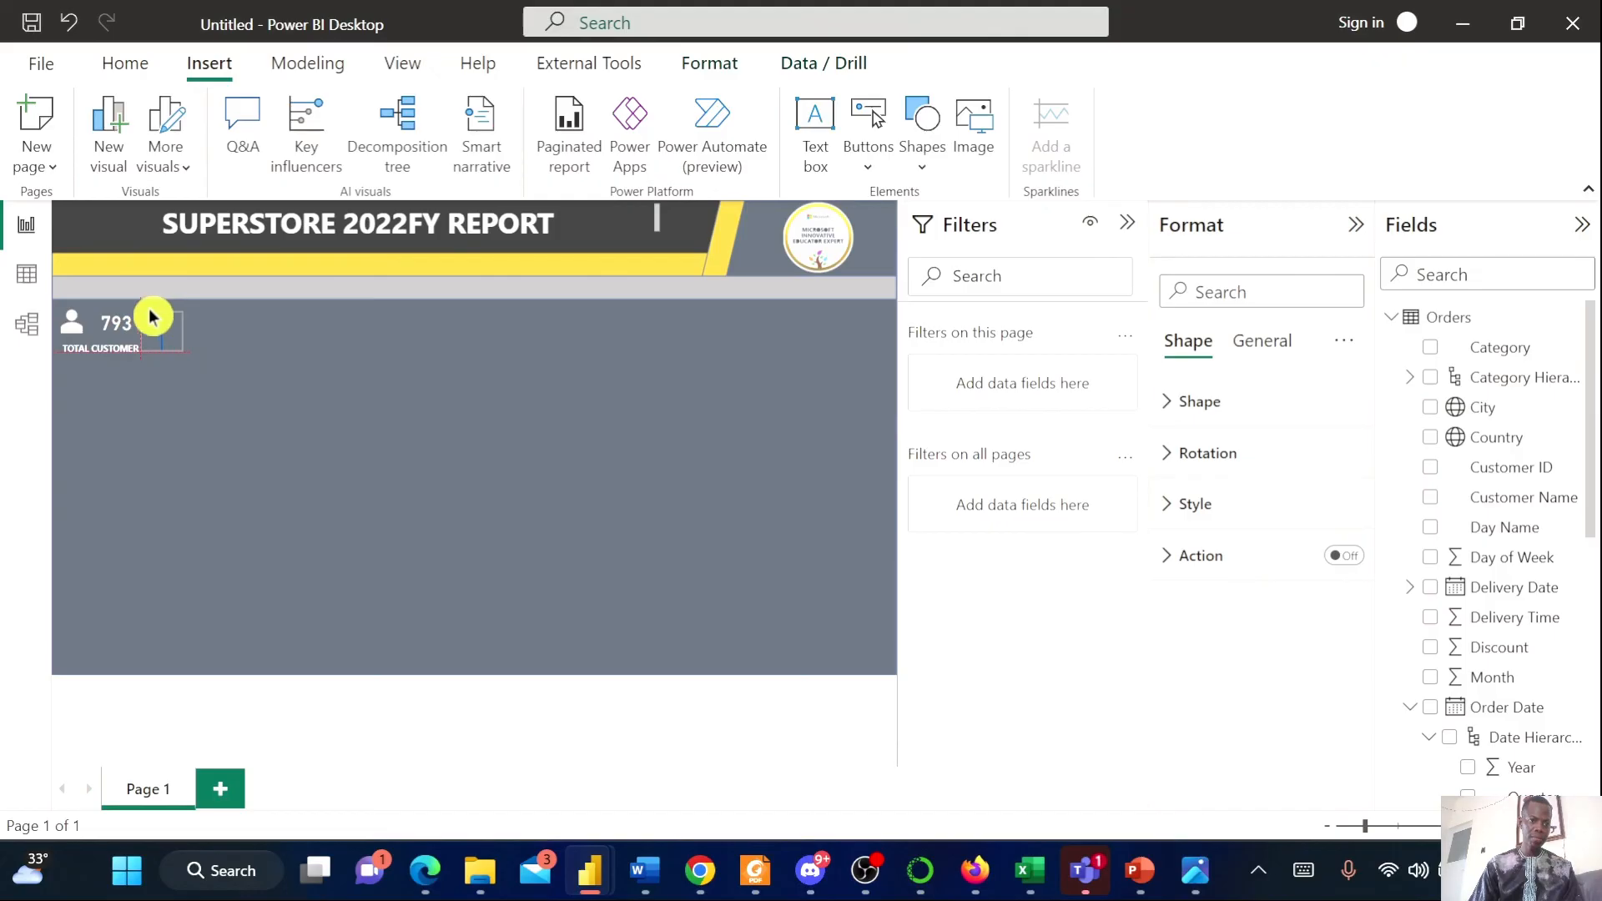
pyautogui.click(209, 457)
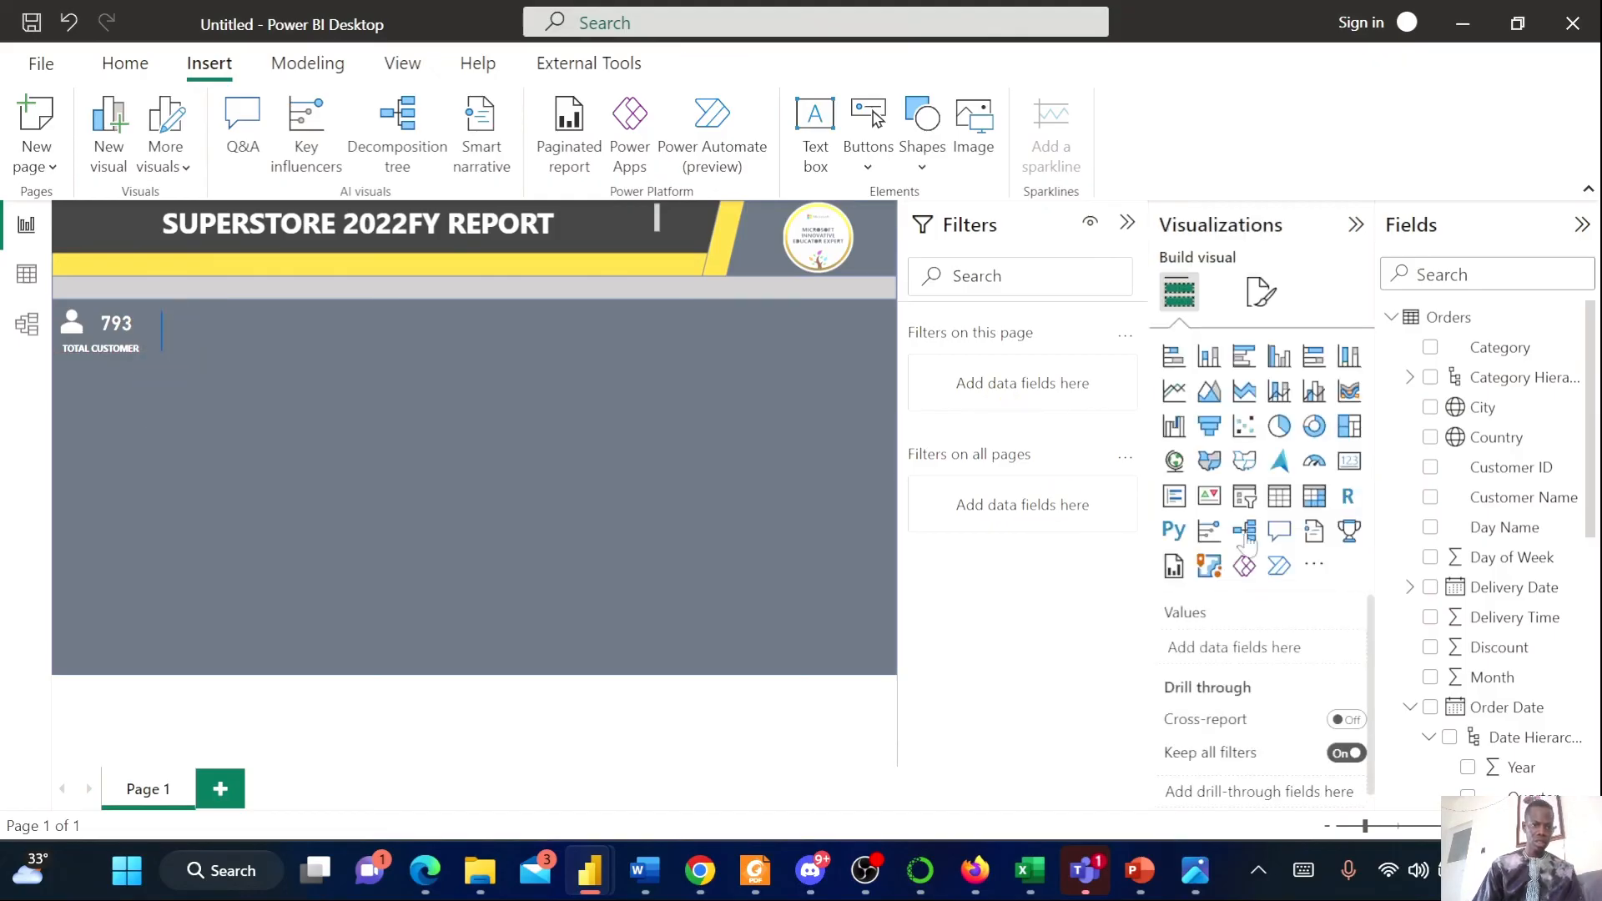
# Set the line's fill color to white
pyautogui.click(162, 329)
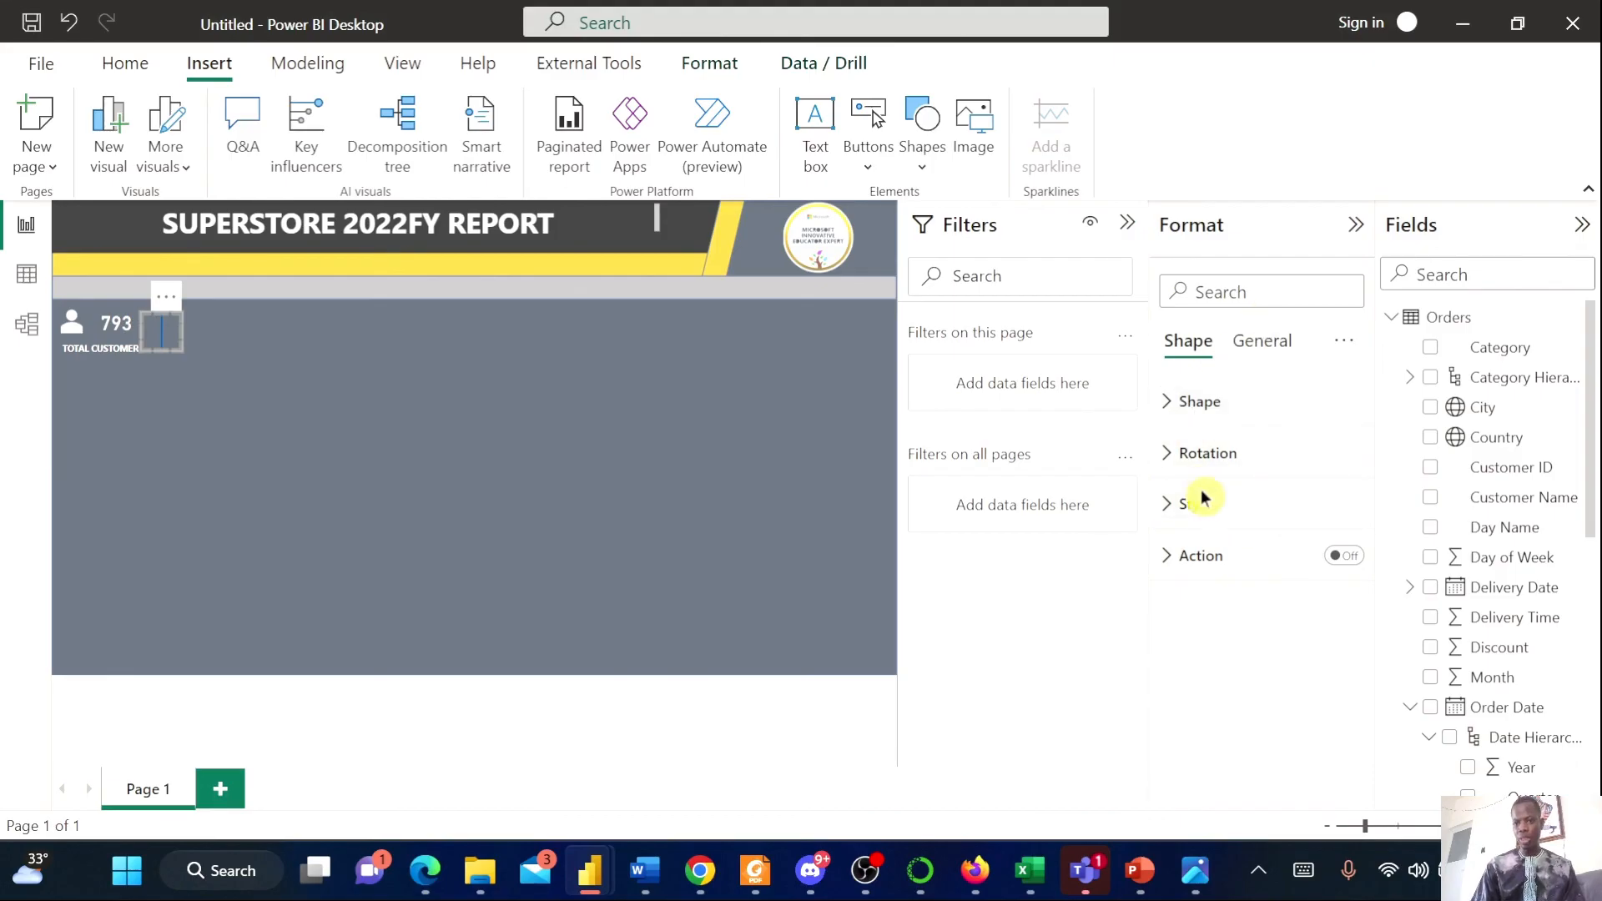
pyautogui.click(1175, 507)
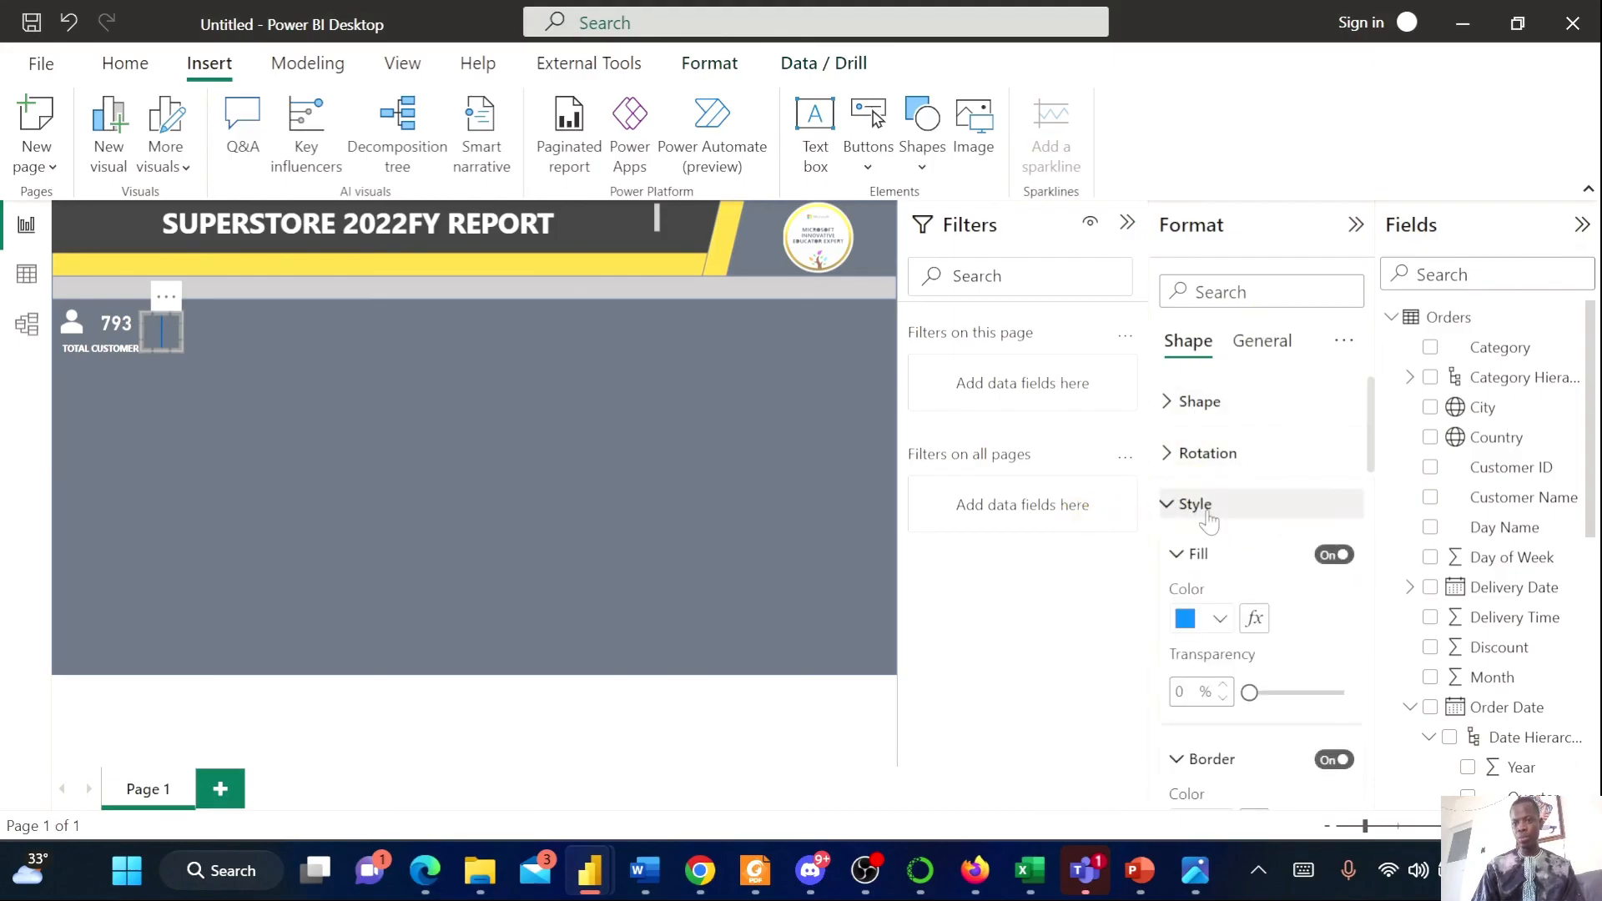
pyautogui.click(1219, 621)
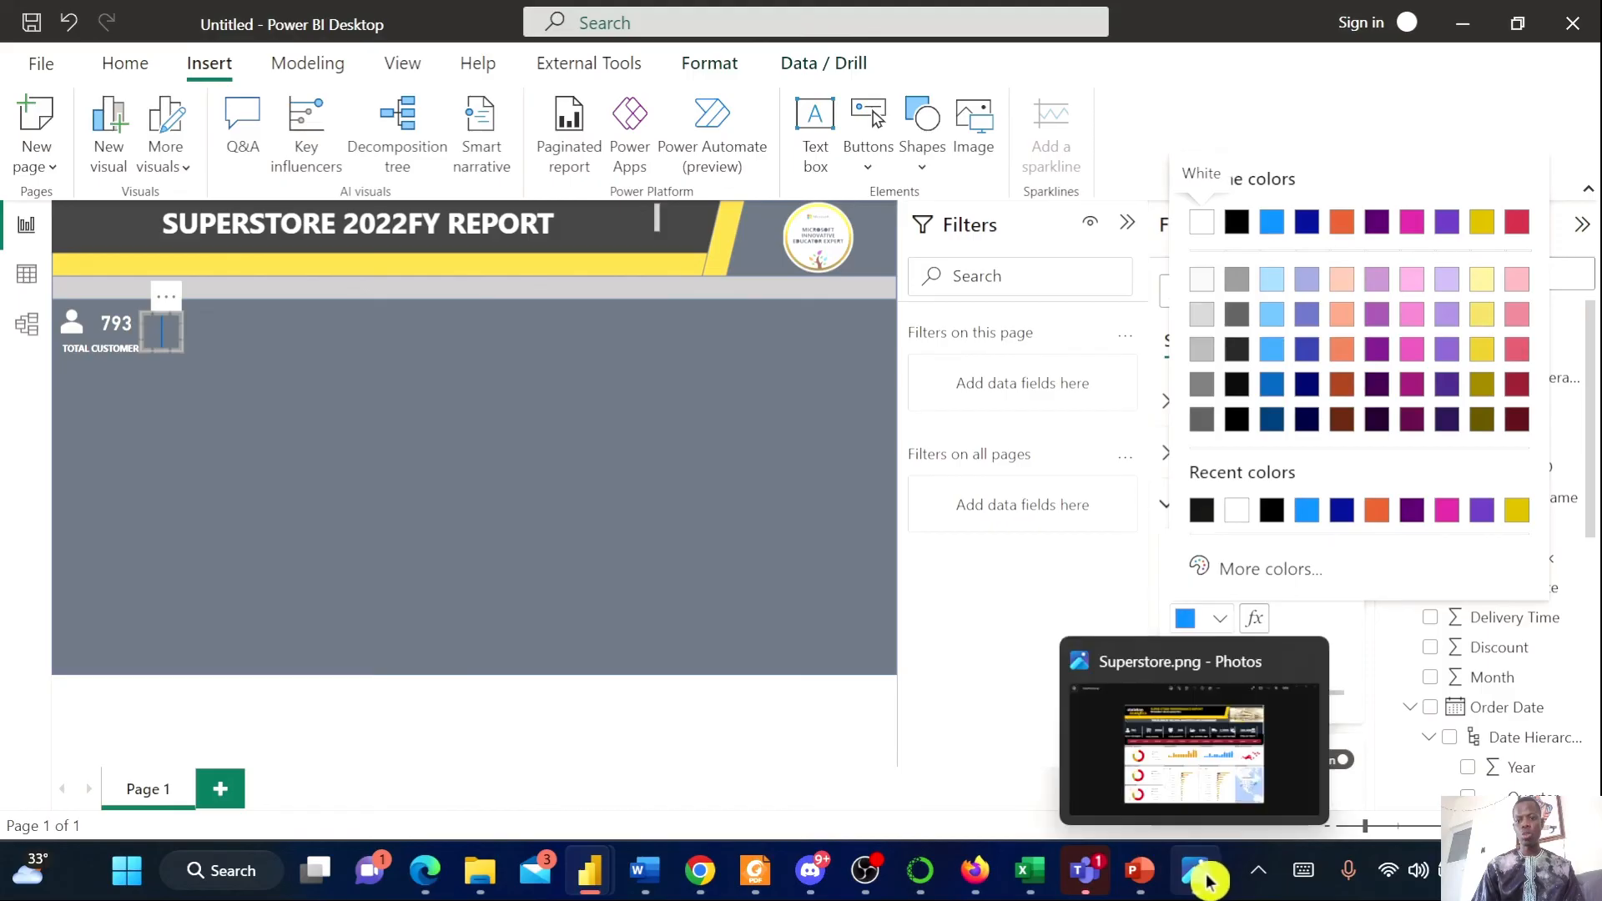
pyautogui.click(1195, 870)
pyautogui.click(1194, 870)
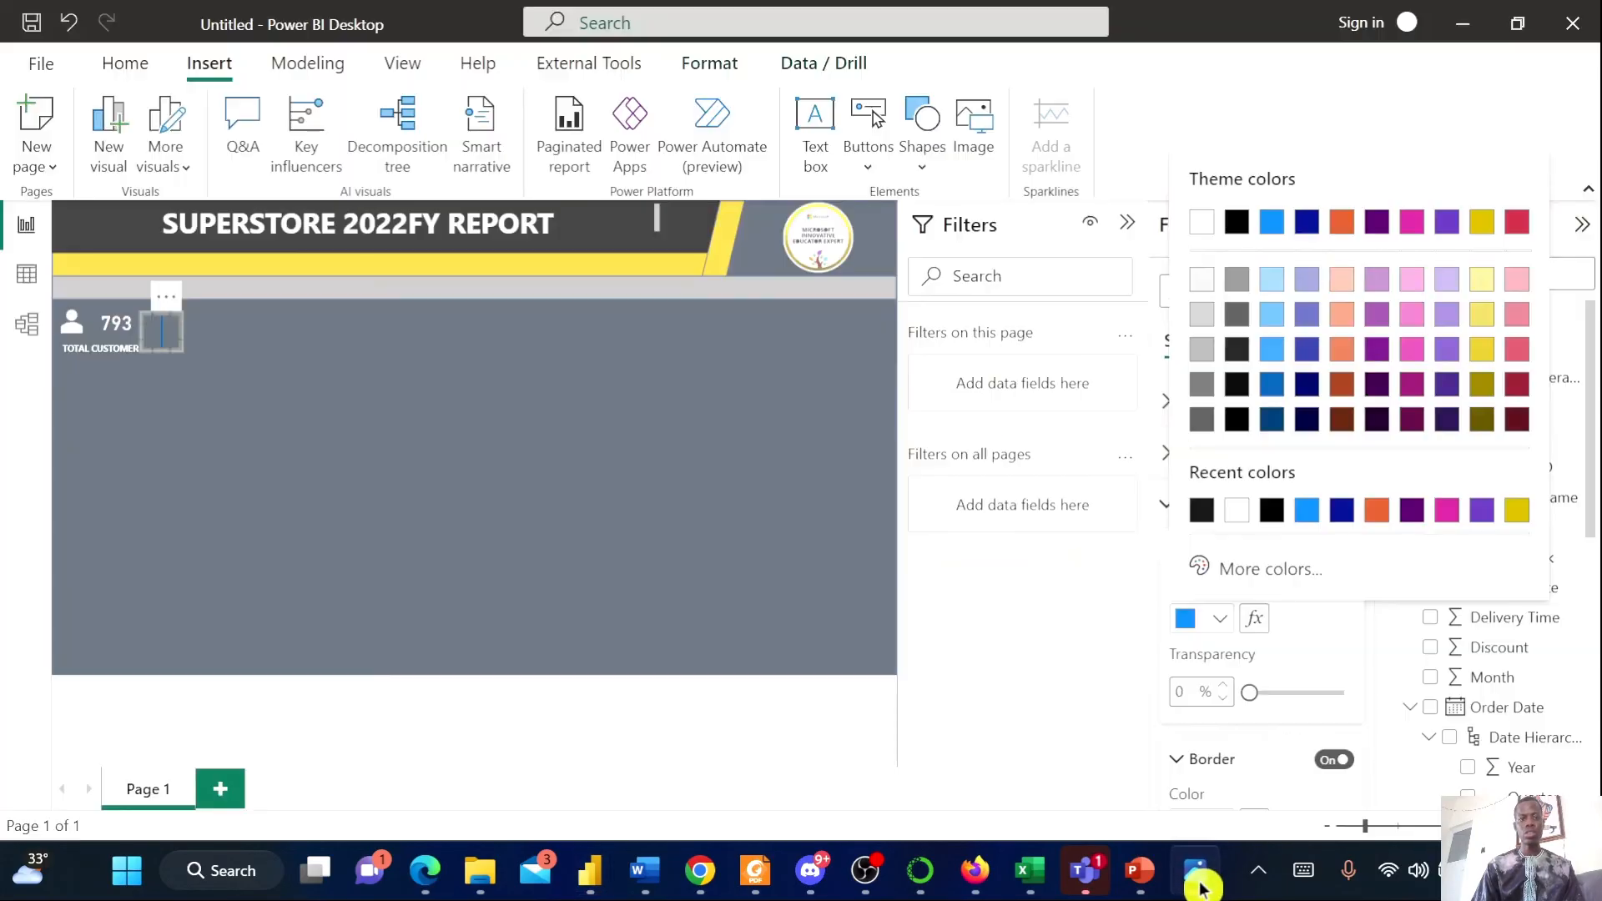
pyautogui.click(1236, 510)
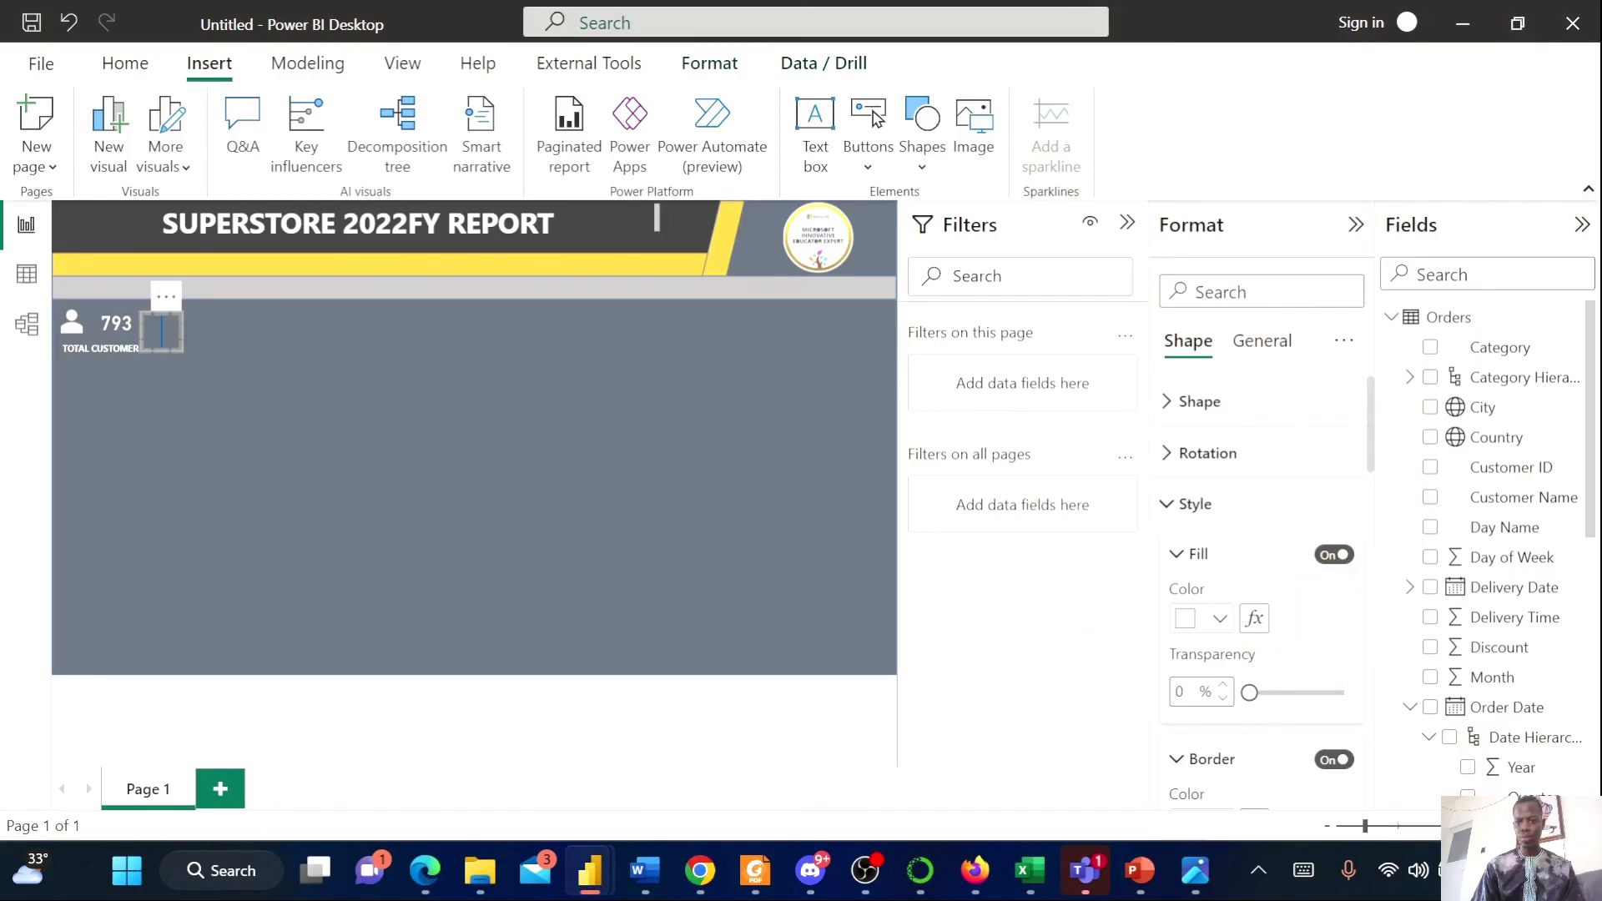
# Set the line's border color to white
pyautogui.scroll(-2, 1273, 710)
pyautogui.scroll(-1, 1270, 707)
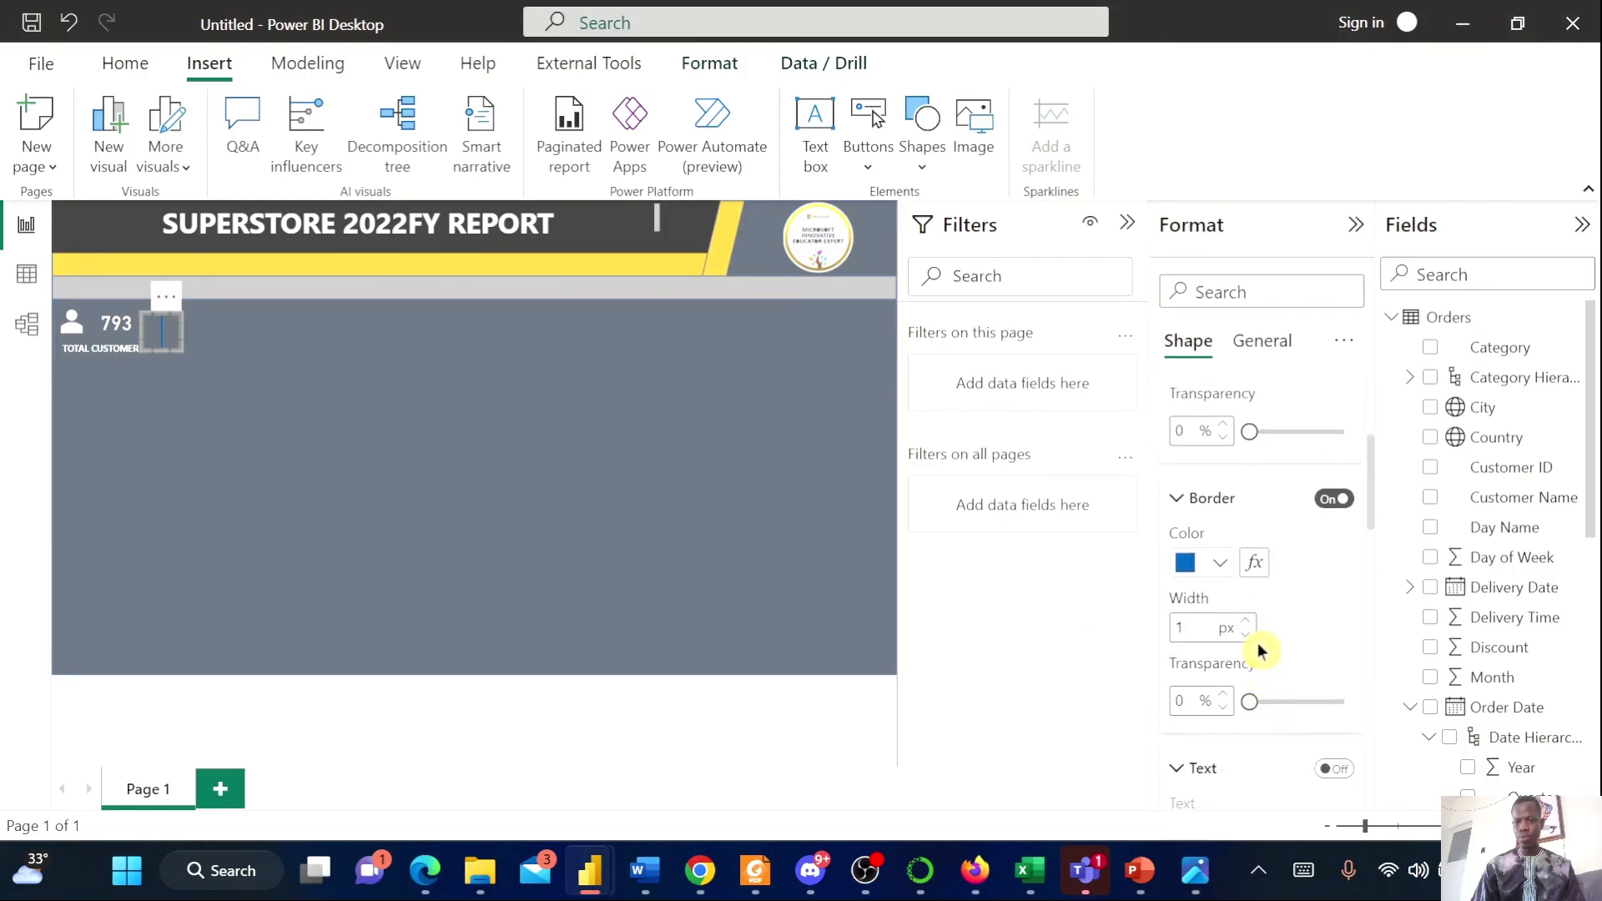
pyautogui.click(1335, 500)
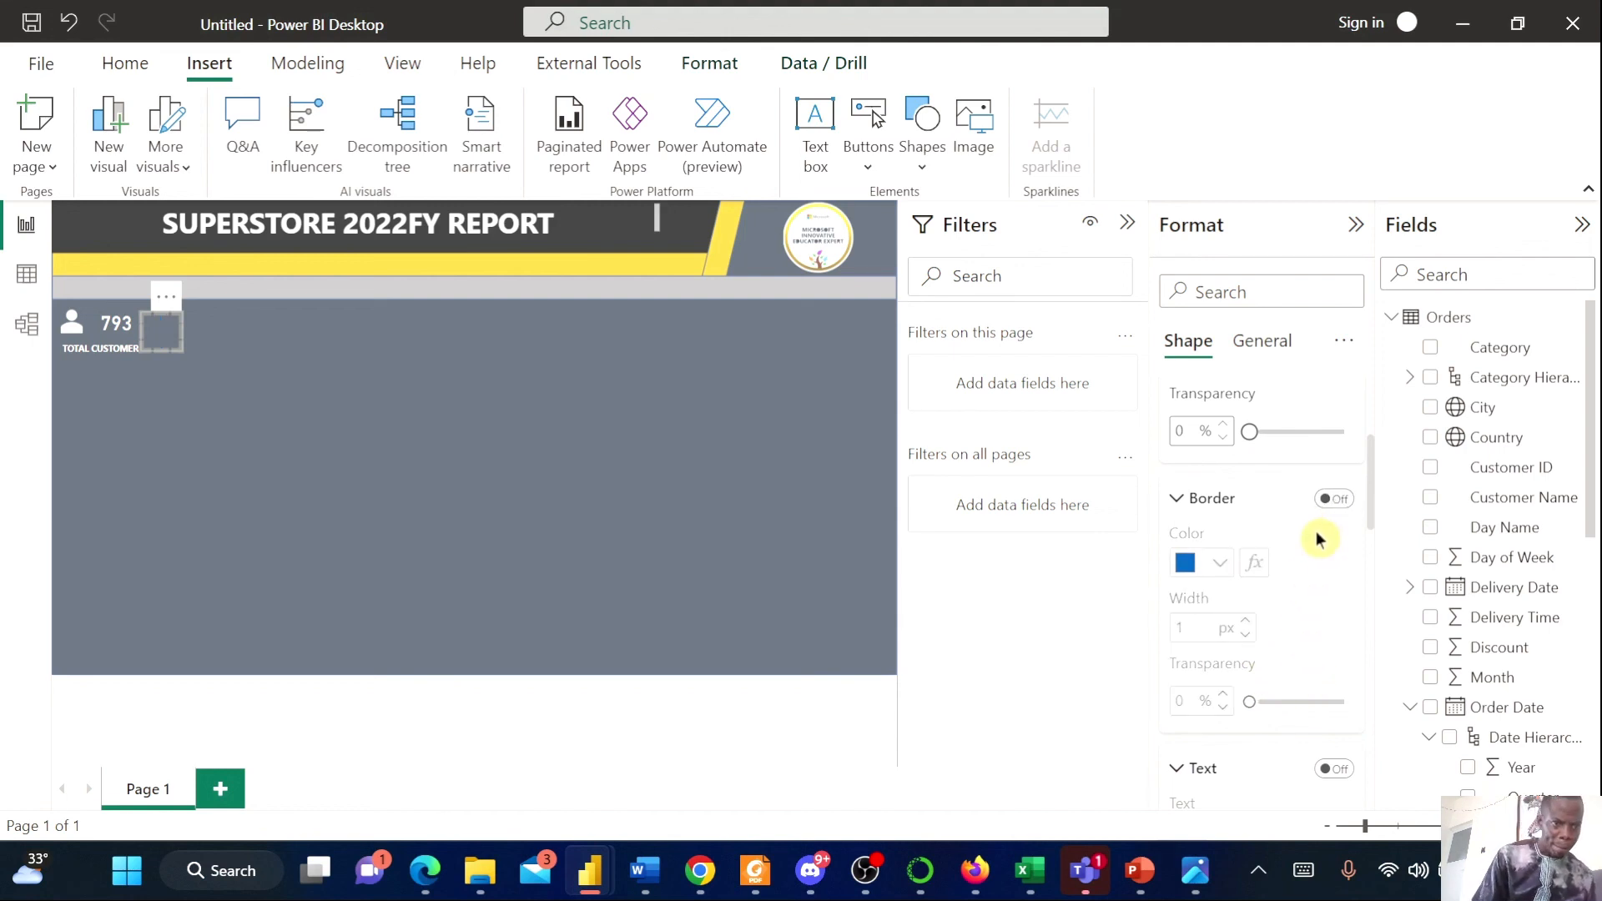
pyautogui.click(1334, 498)
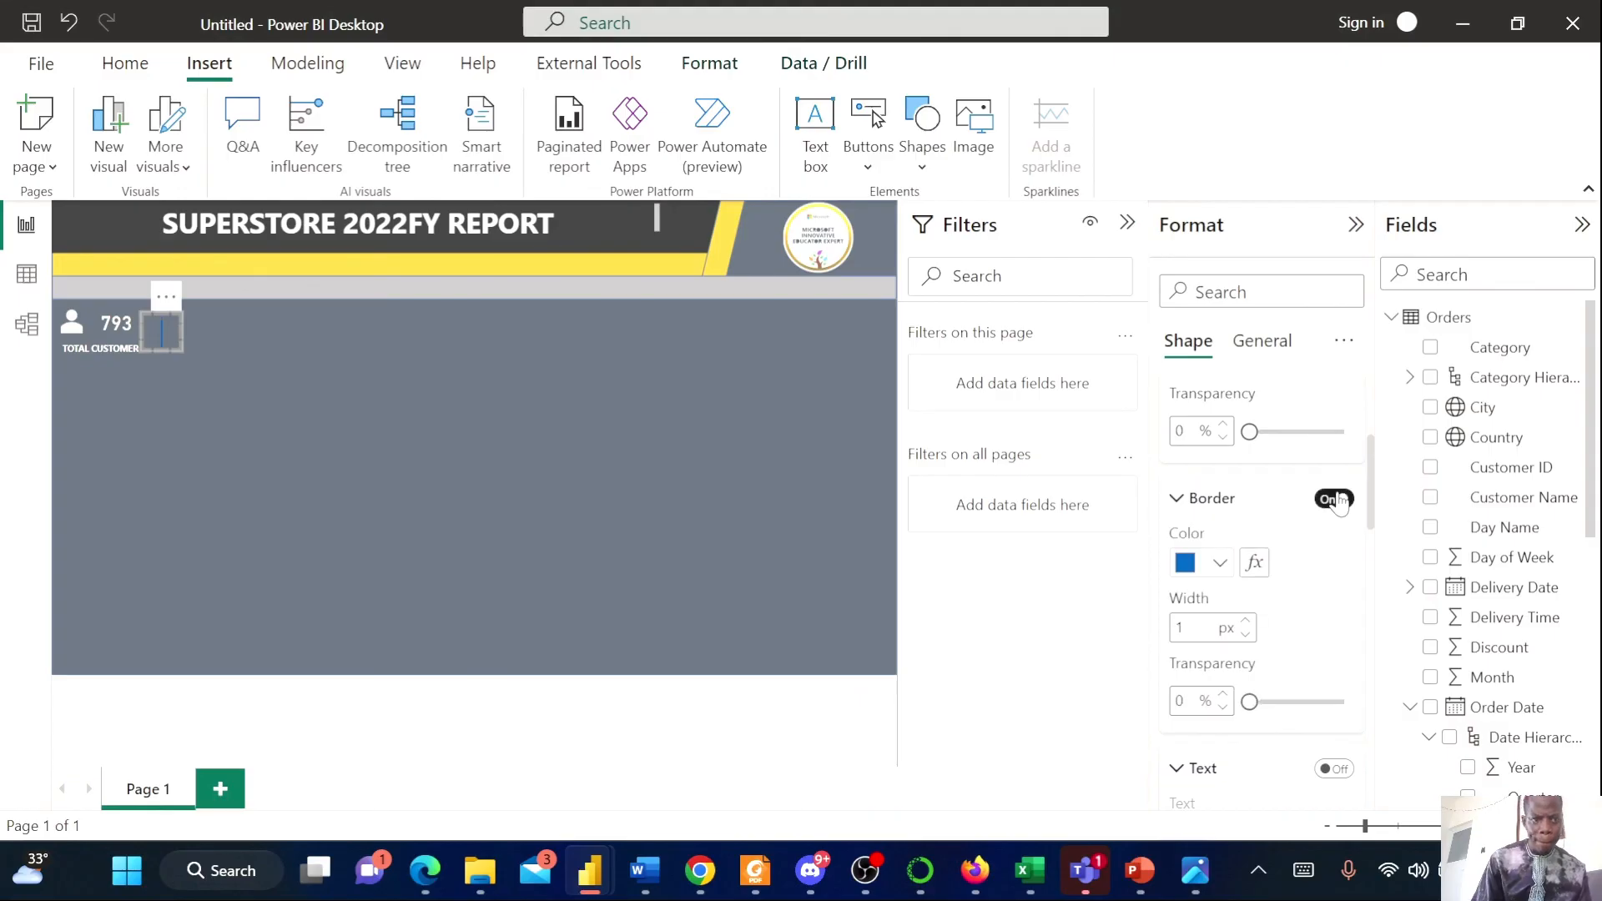
pyautogui.click(619, 494)
pyautogui.scroll(4, 1263, 596)
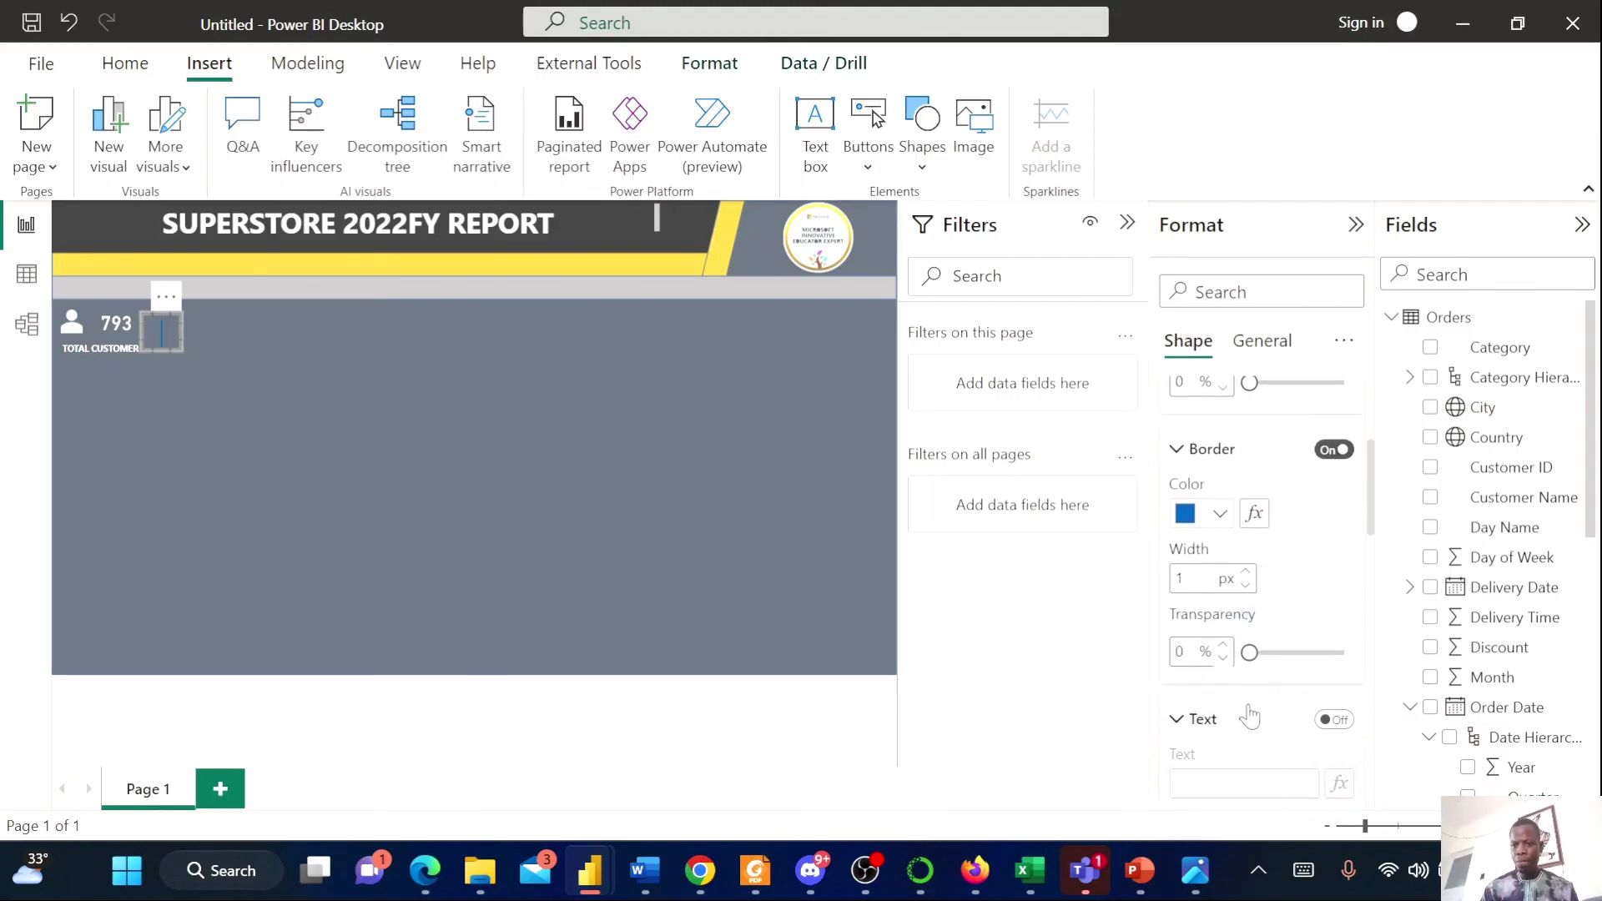
pyautogui.click(1199, 404)
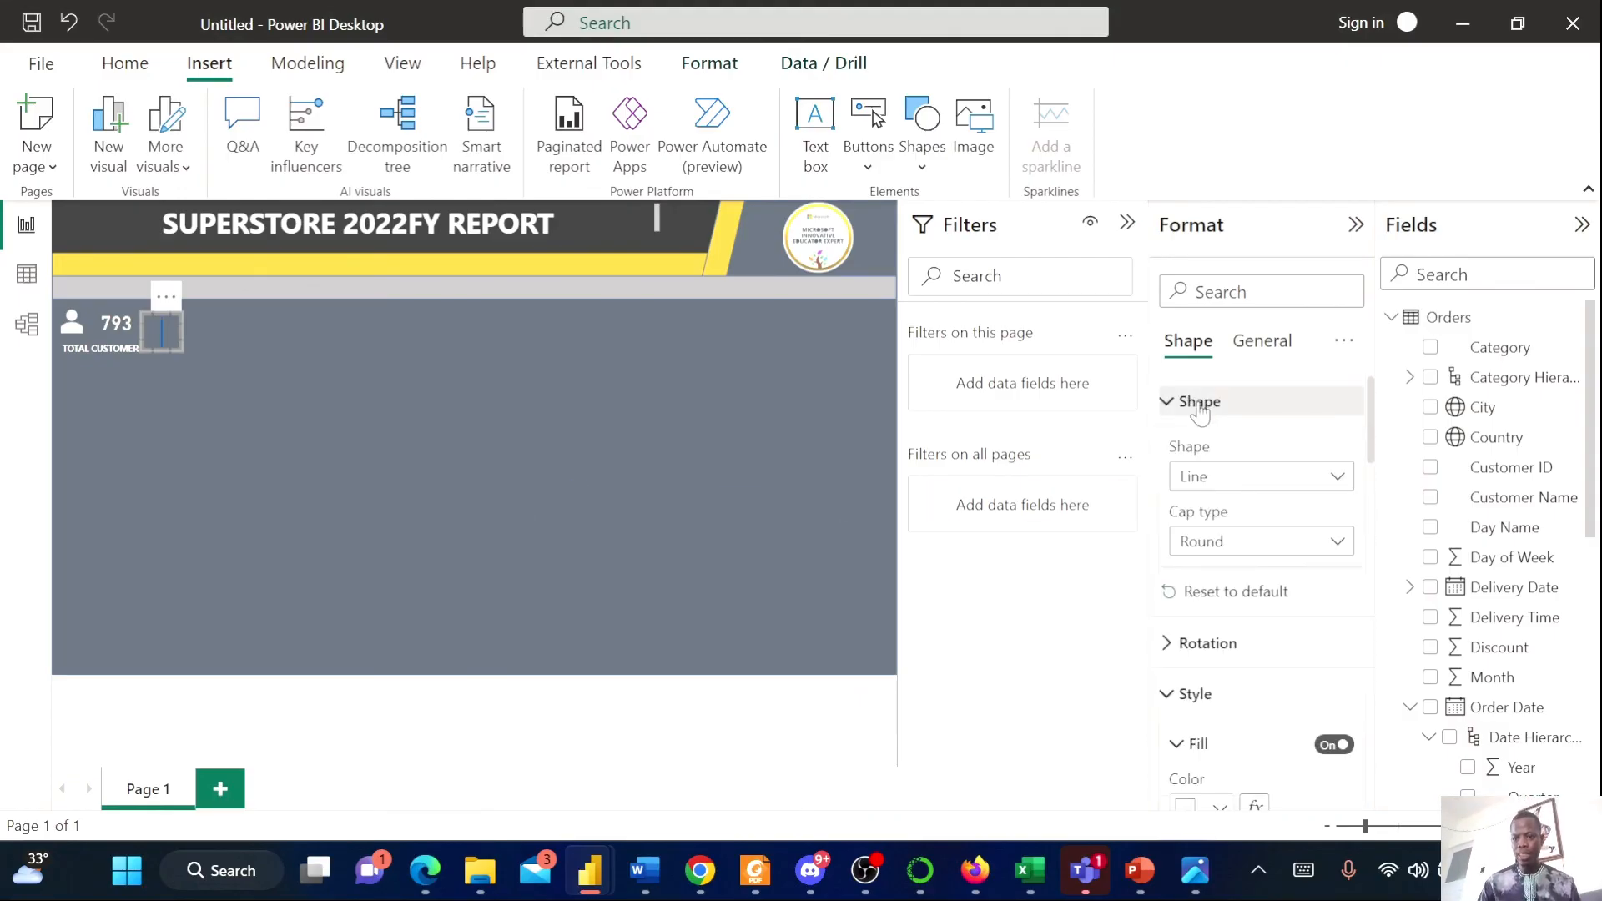
pyautogui.scroll(-4, 1282, 597)
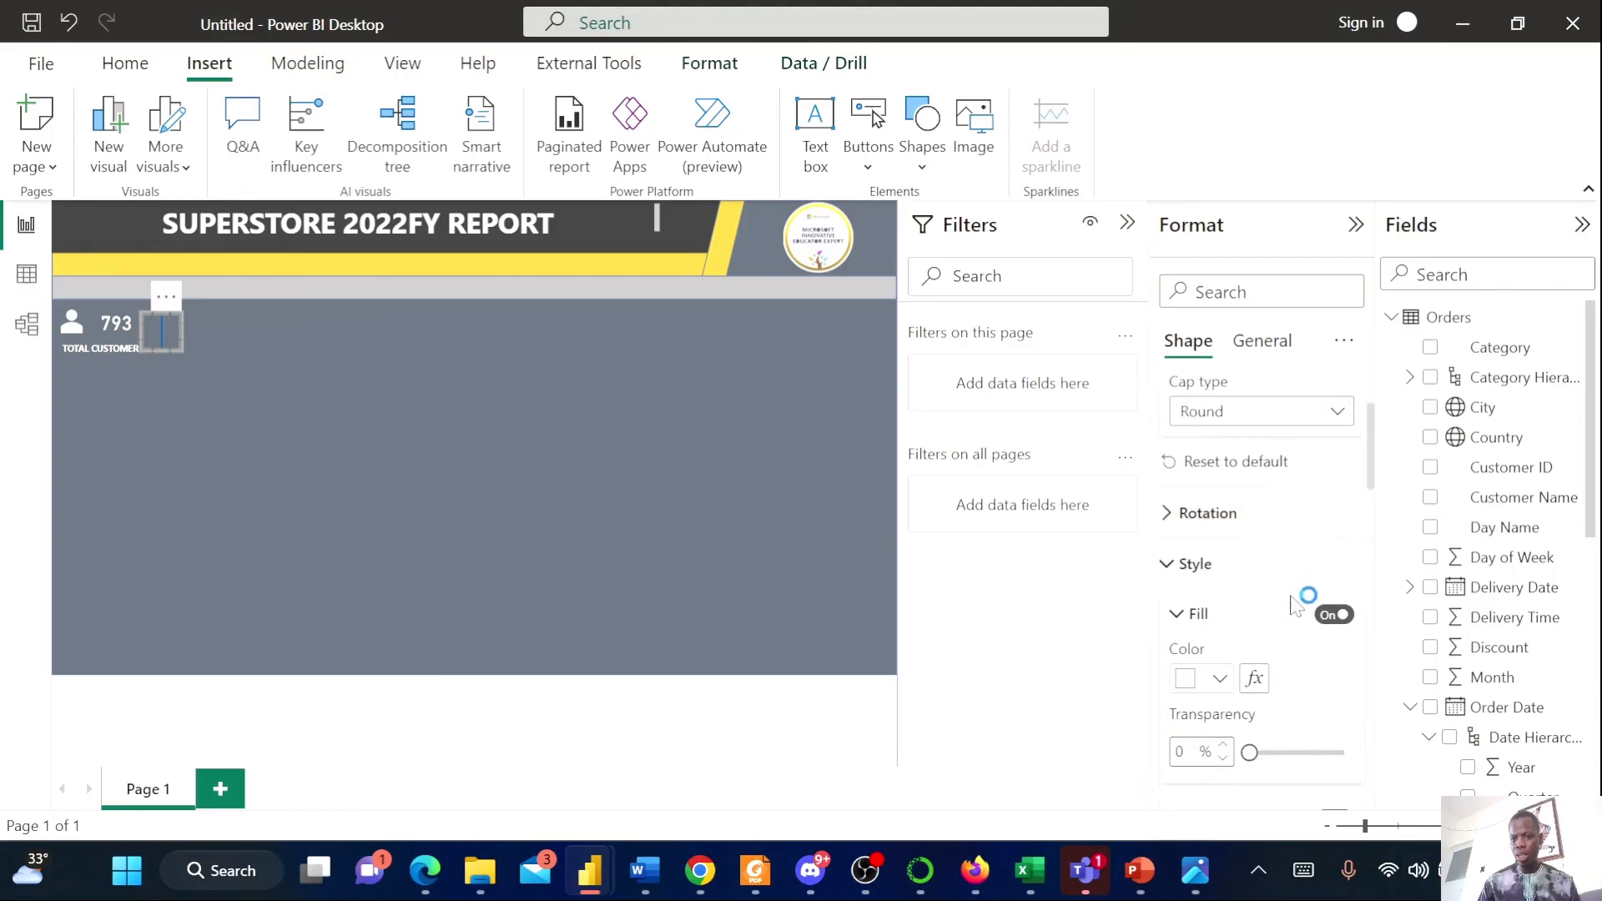
pyautogui.scroll(-3, 1282, 667)
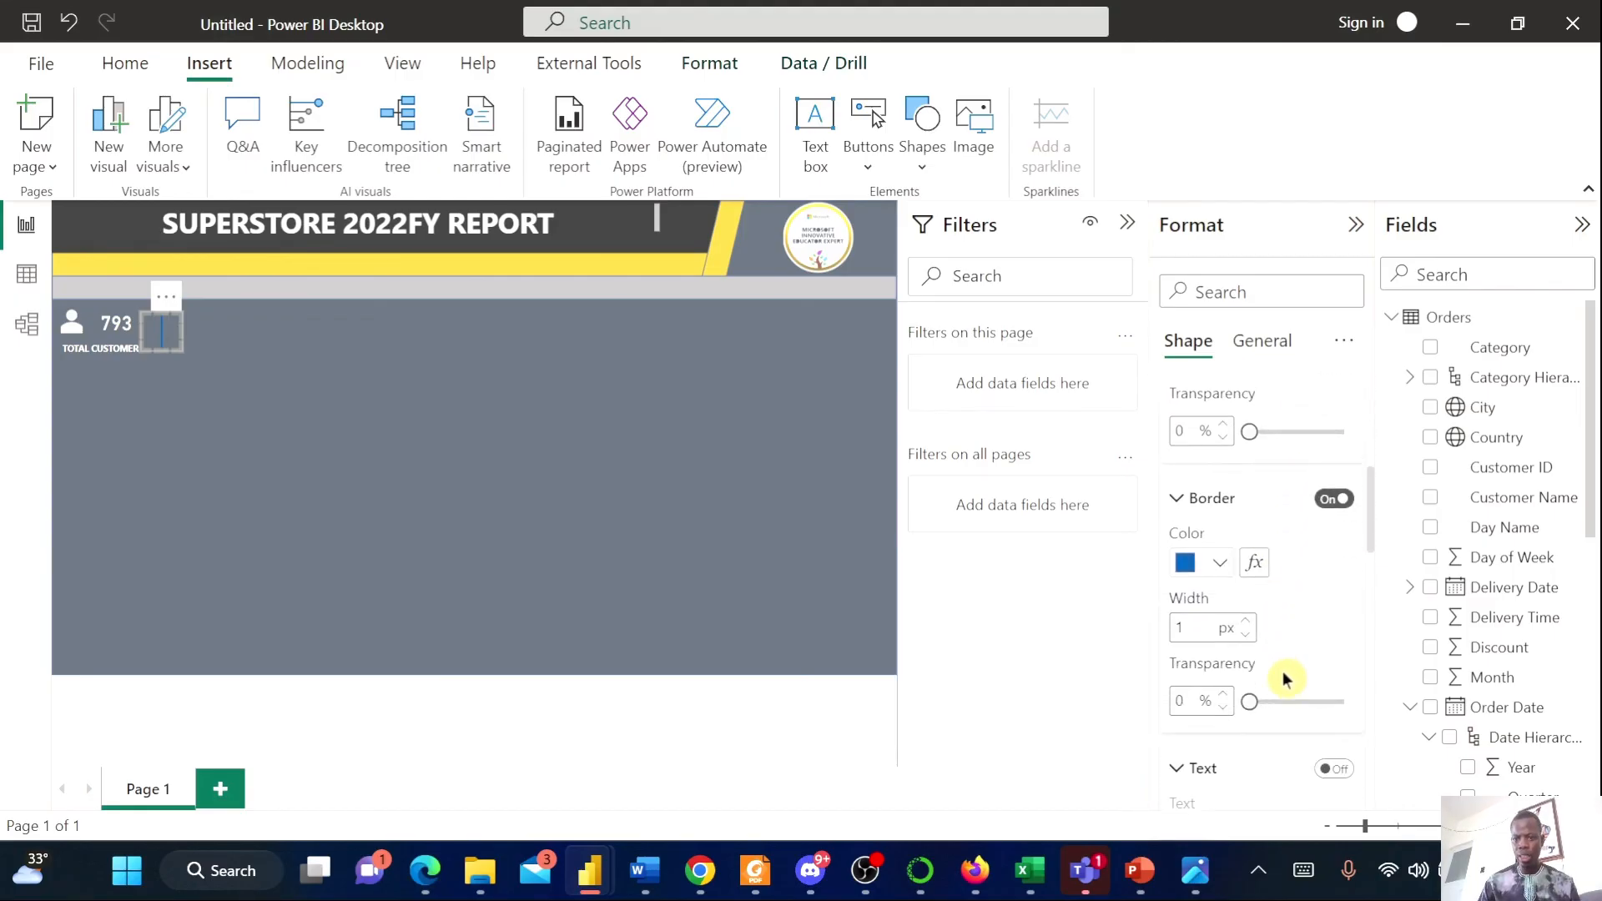
pyautogui.click(1219, 559)
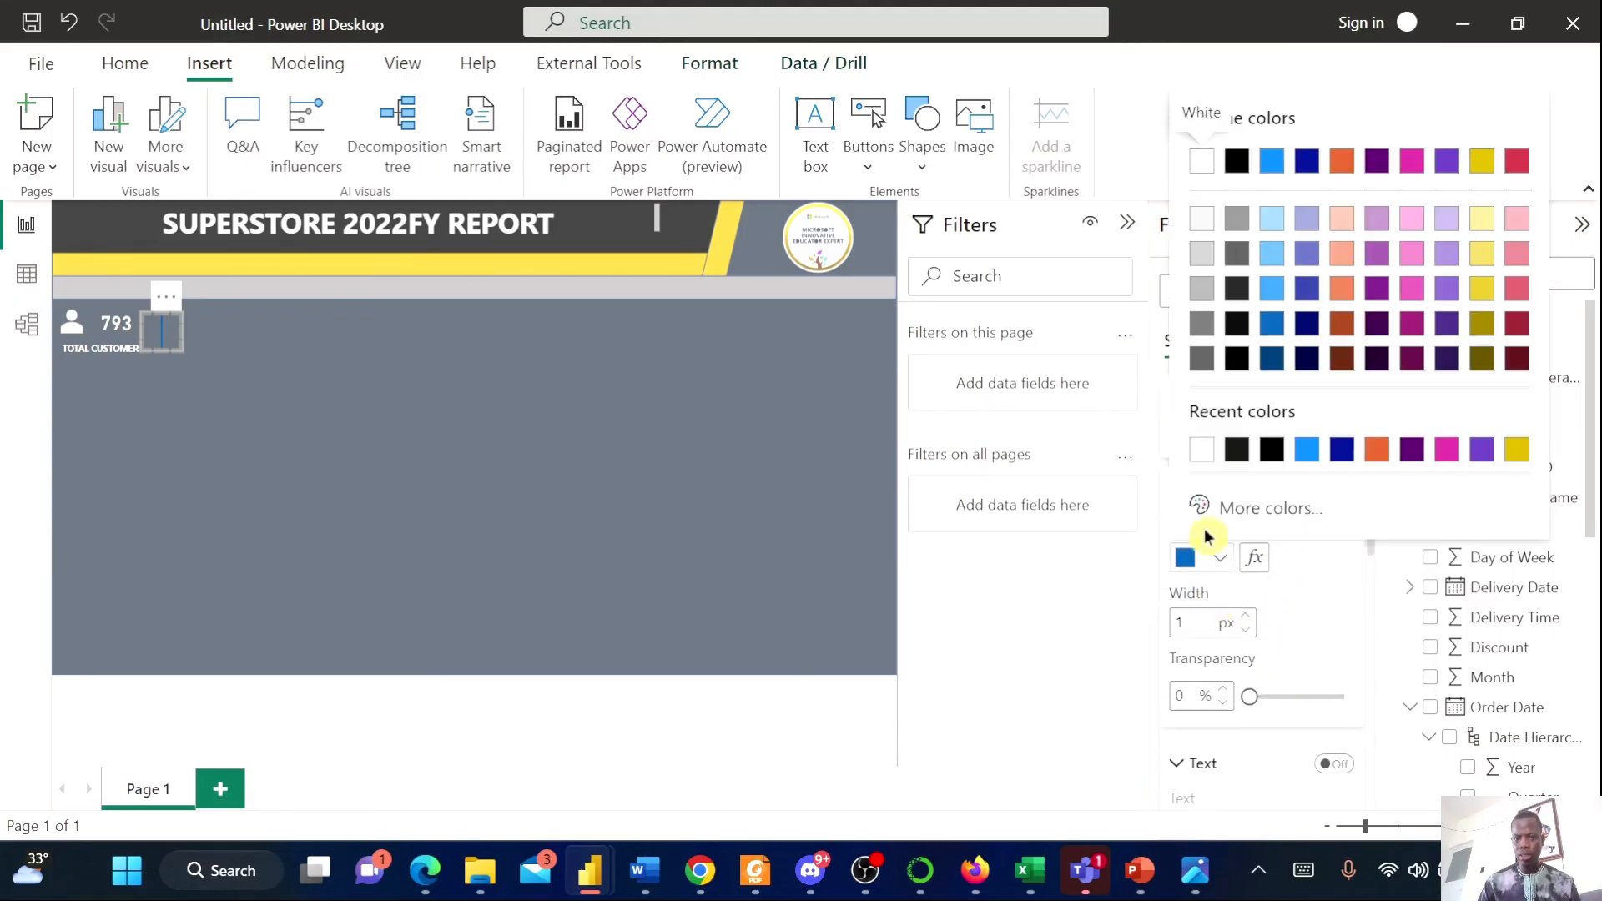
pyautogui.click(1201, 457)
pyautogui.click(323, 375)
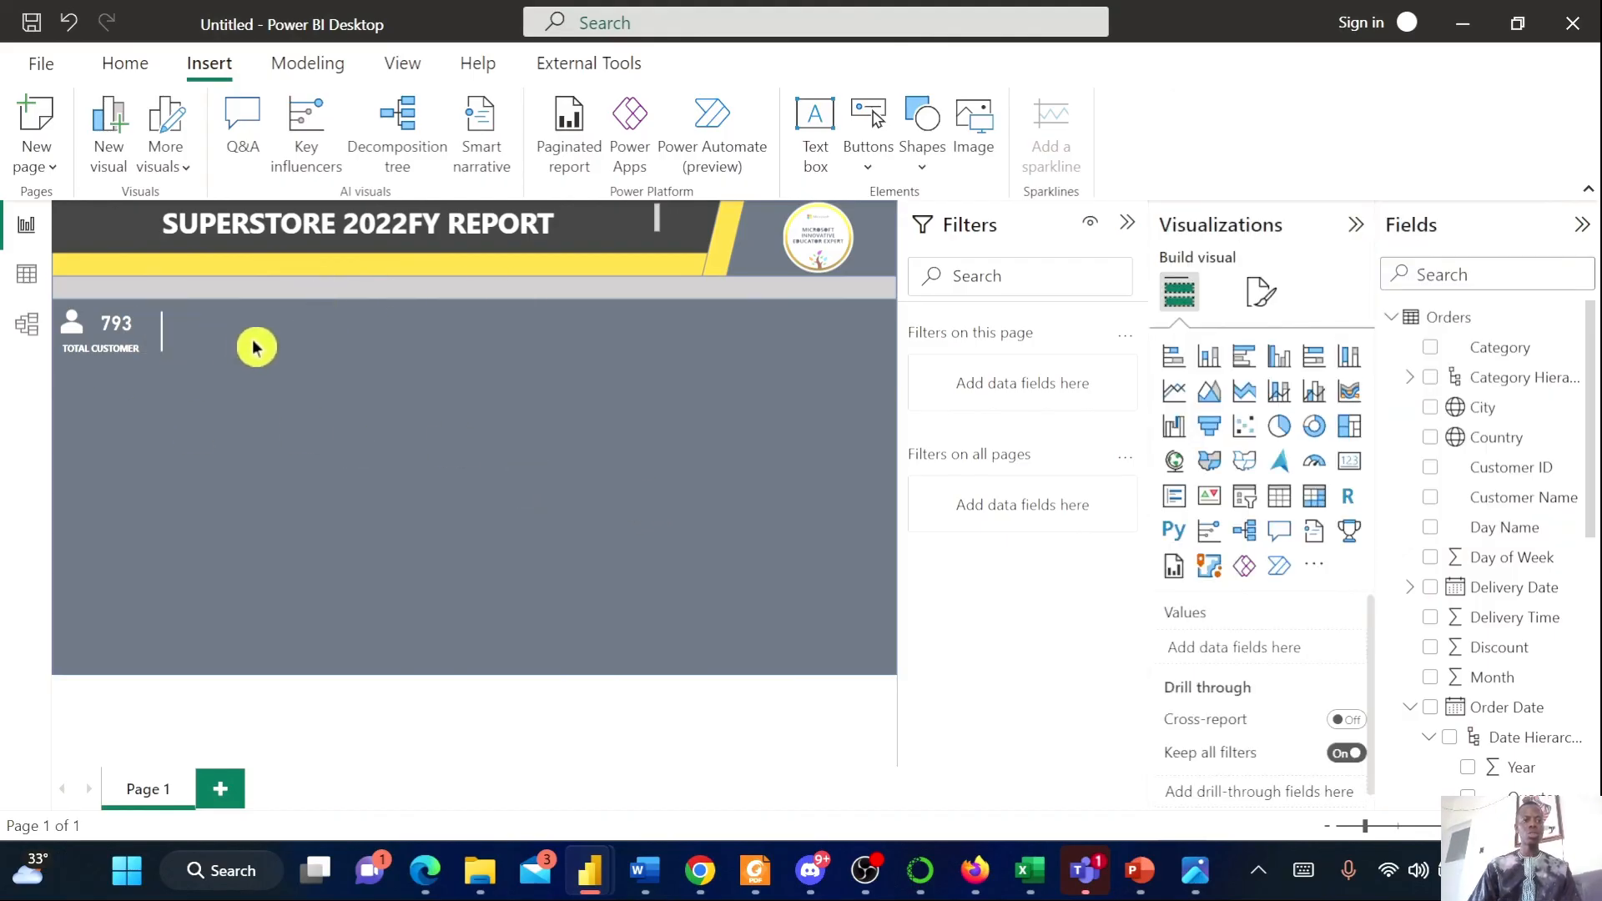
# Review the reference report image again
pyautogui.click(1196, 870)
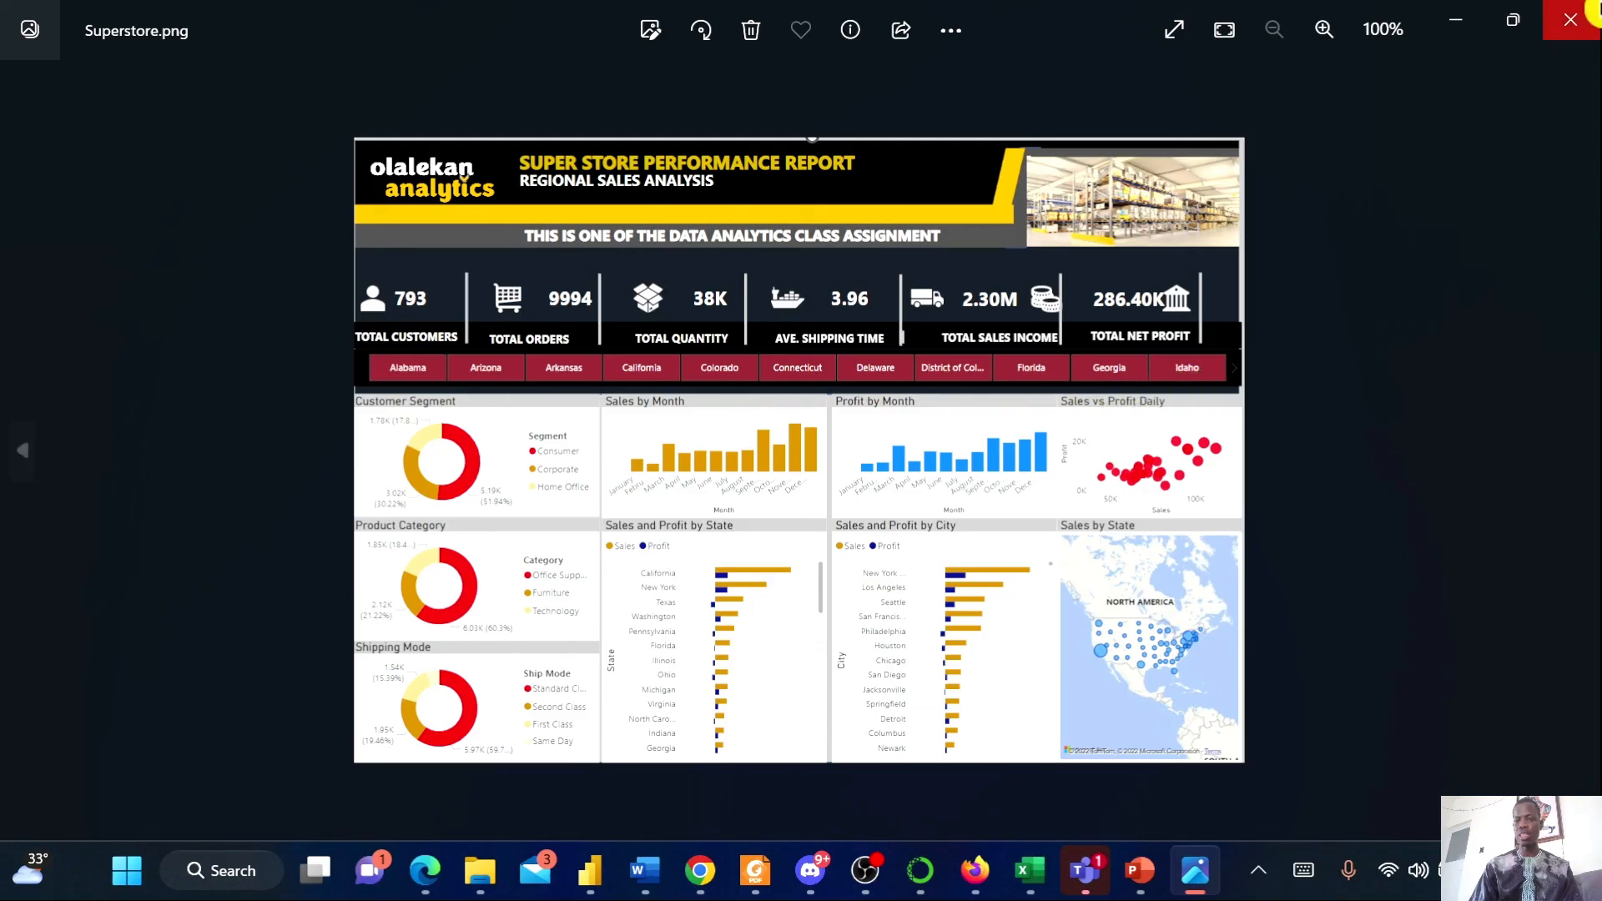
pyautogui.click(1456, 20)
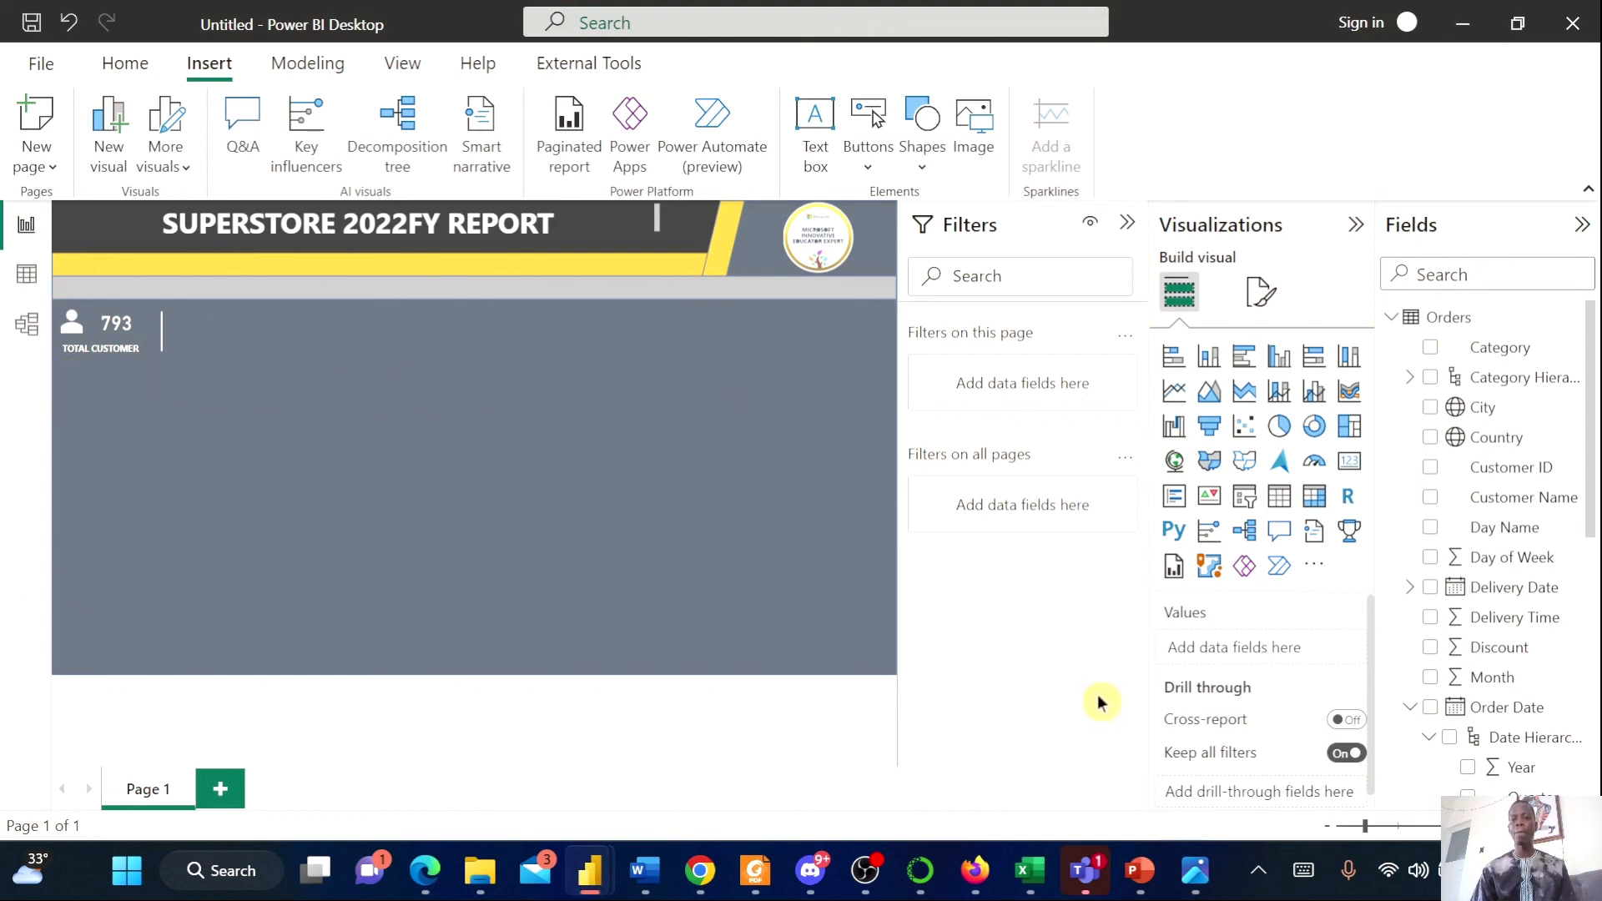
# Add a slicer visual using the State field and enlarge it on the canvas
pyautogui.click(1243, 497)
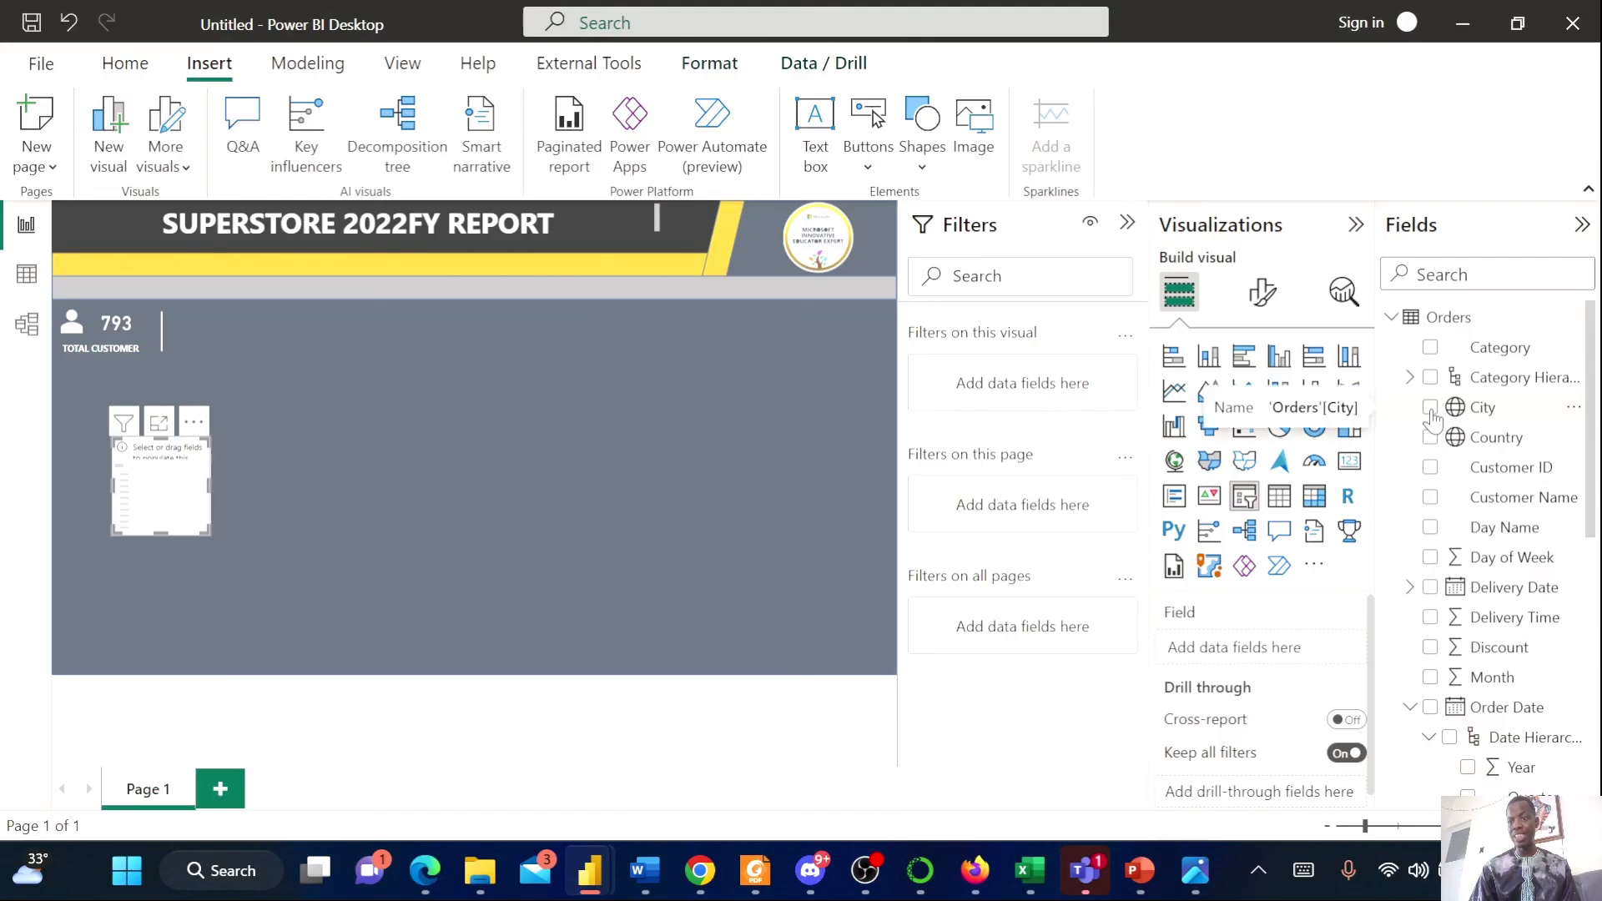
pyautogui.scroll(-6, 1468, 584)
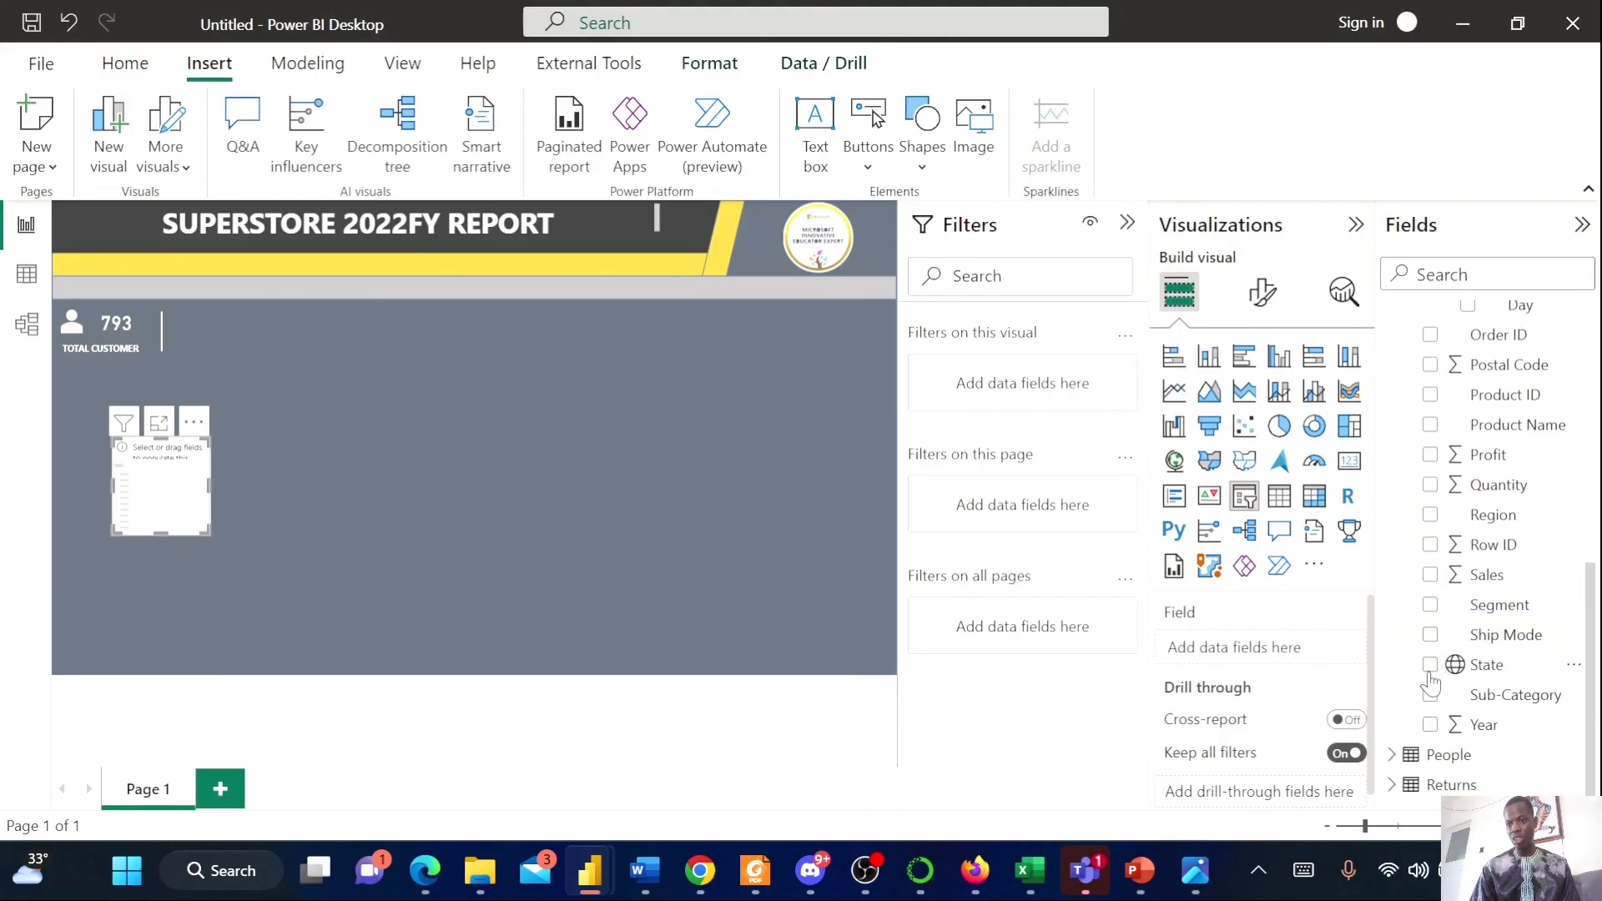
pyautogui.click(1430, 674)
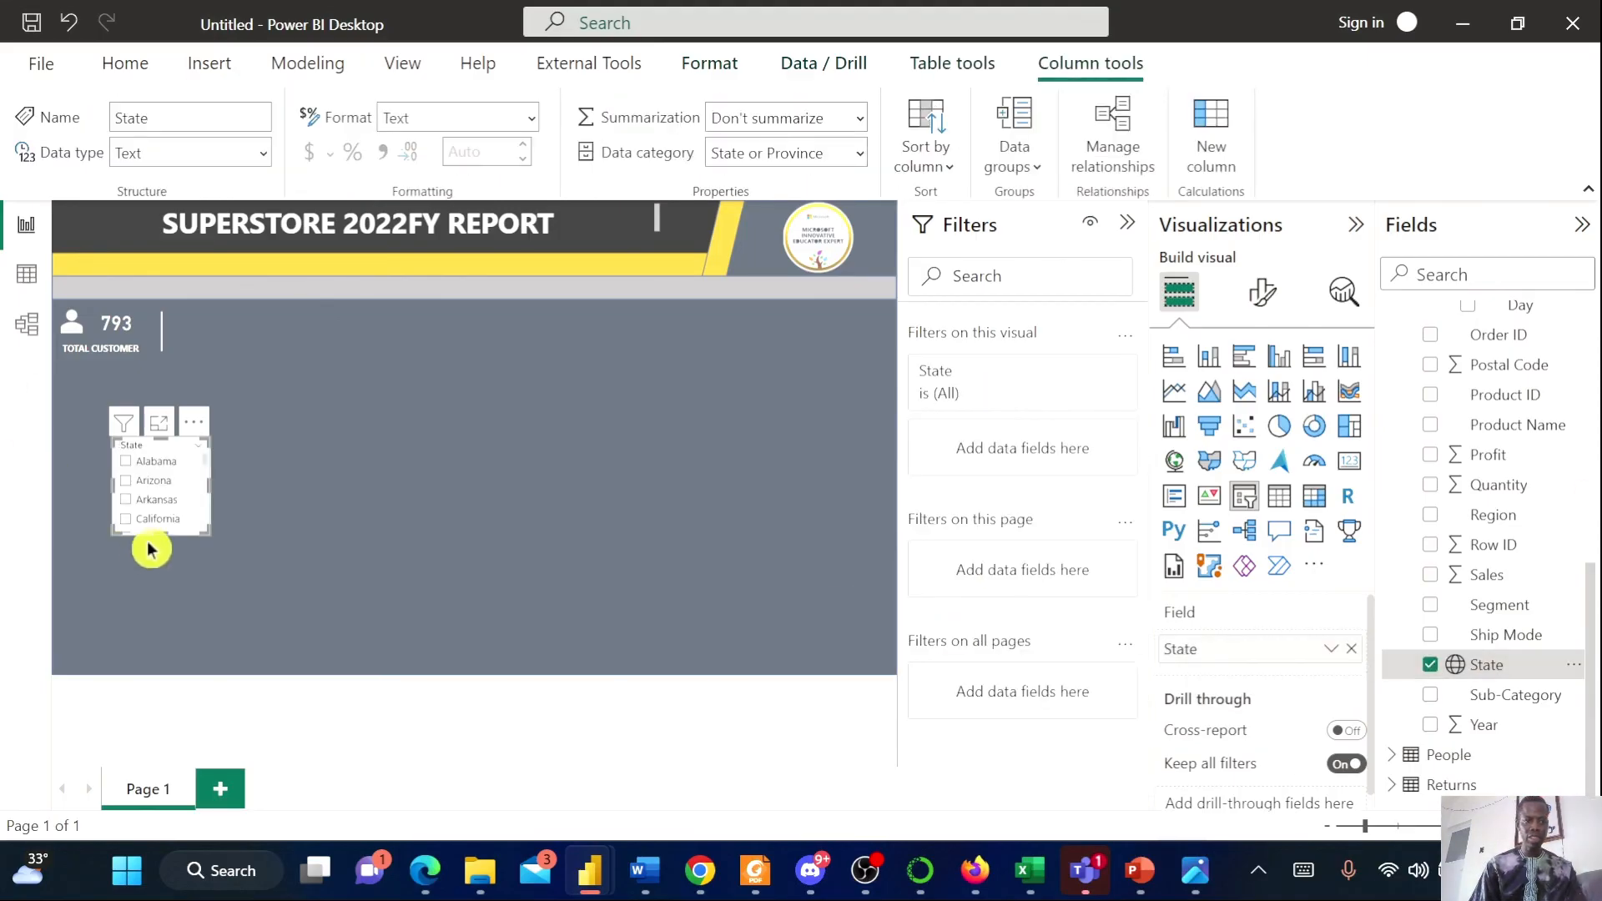
pyautogui.moveTo(179, 558); pyautogui.dragTo(185, 621)
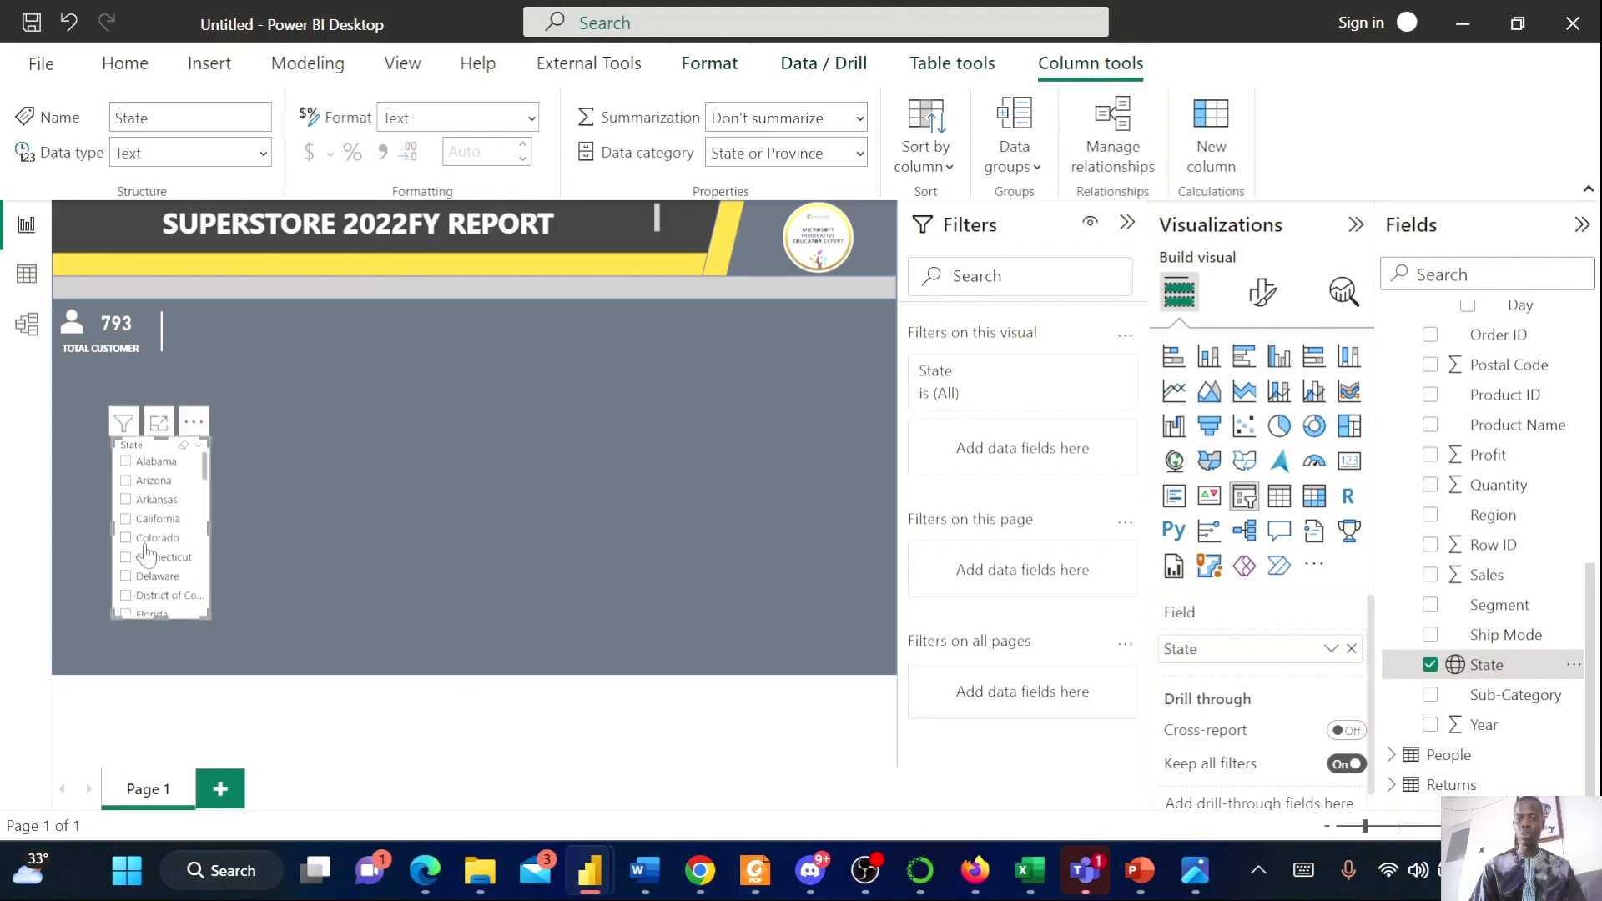
# Set the State slicer's orientation to Horizontal
pyautogui.click(1253, 300)
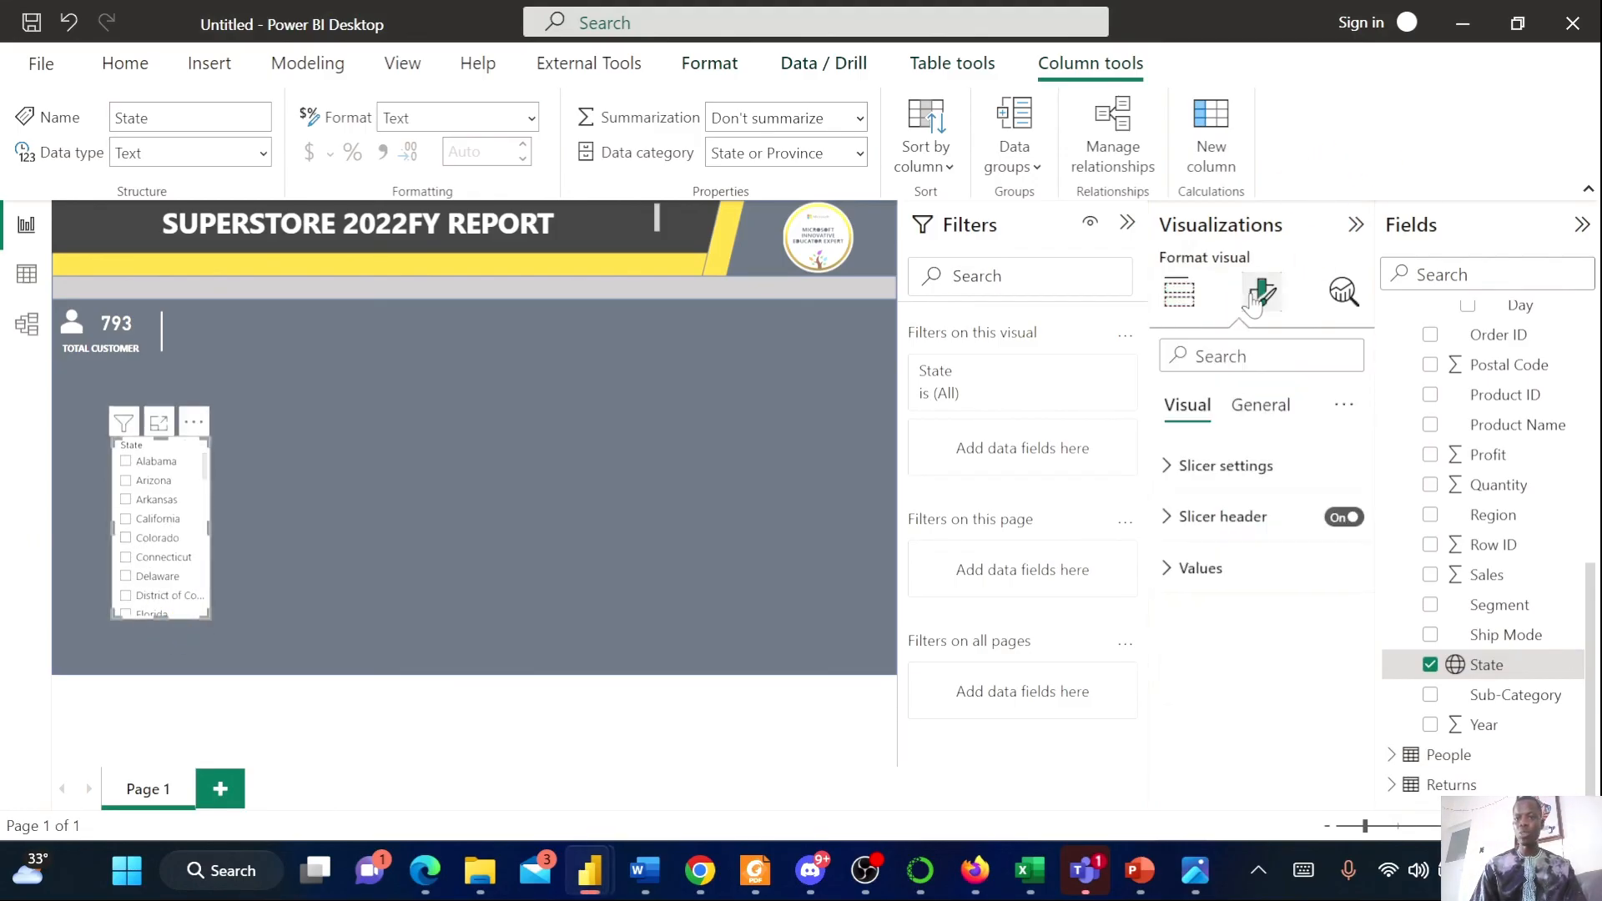
pyautogui.click(1202, 468)
pyautogui.click(1284, 589)
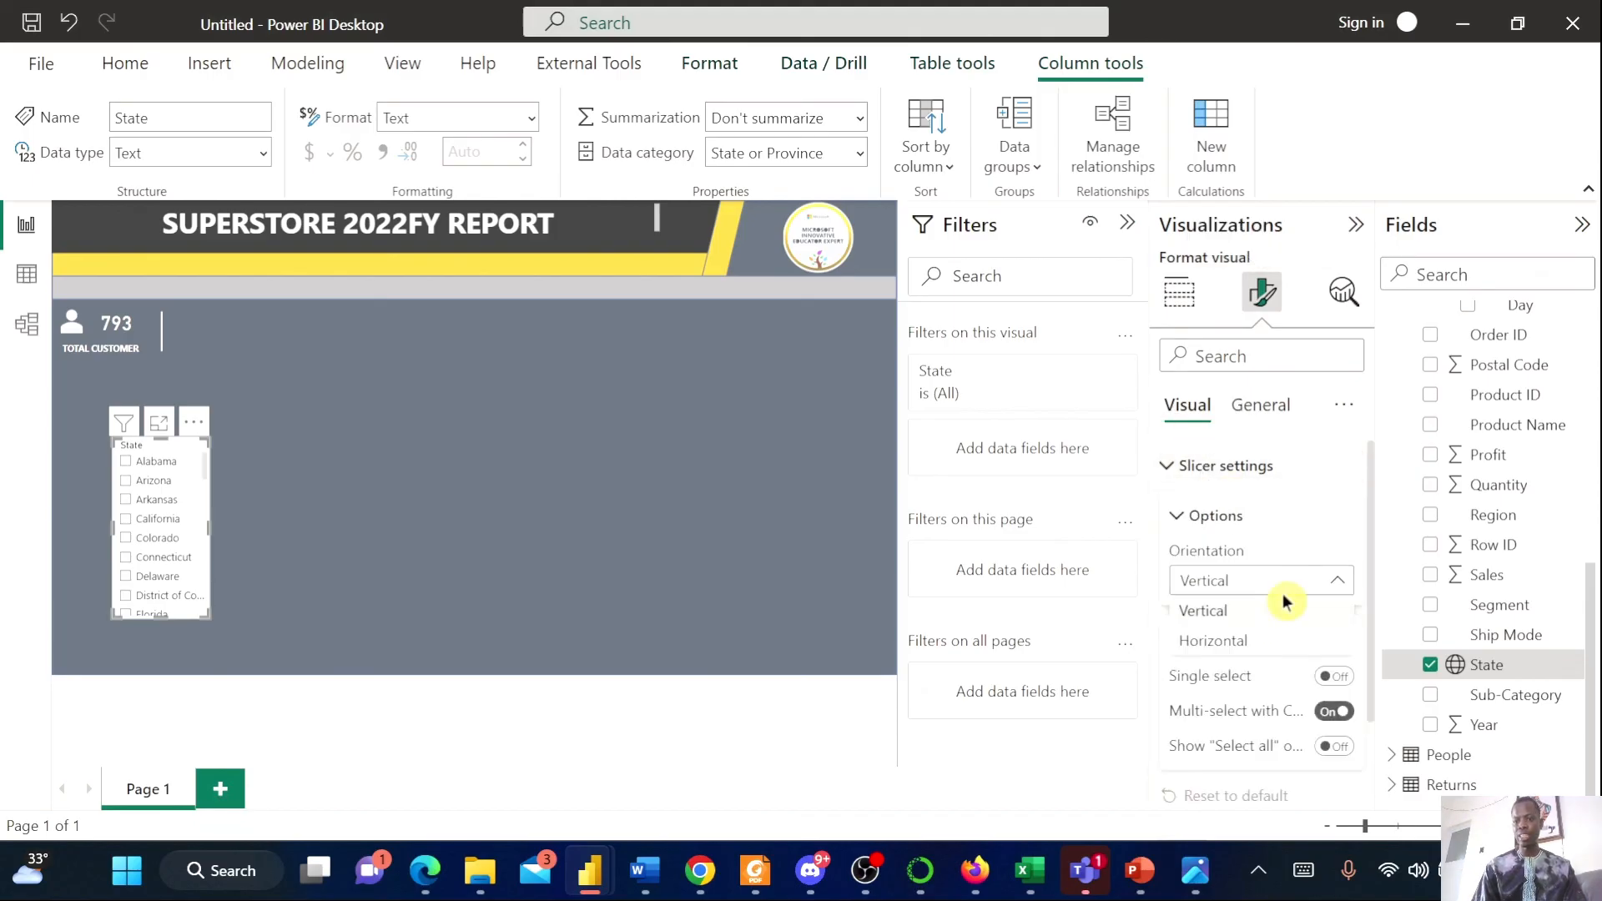
pyautogui.click(1266, 644)
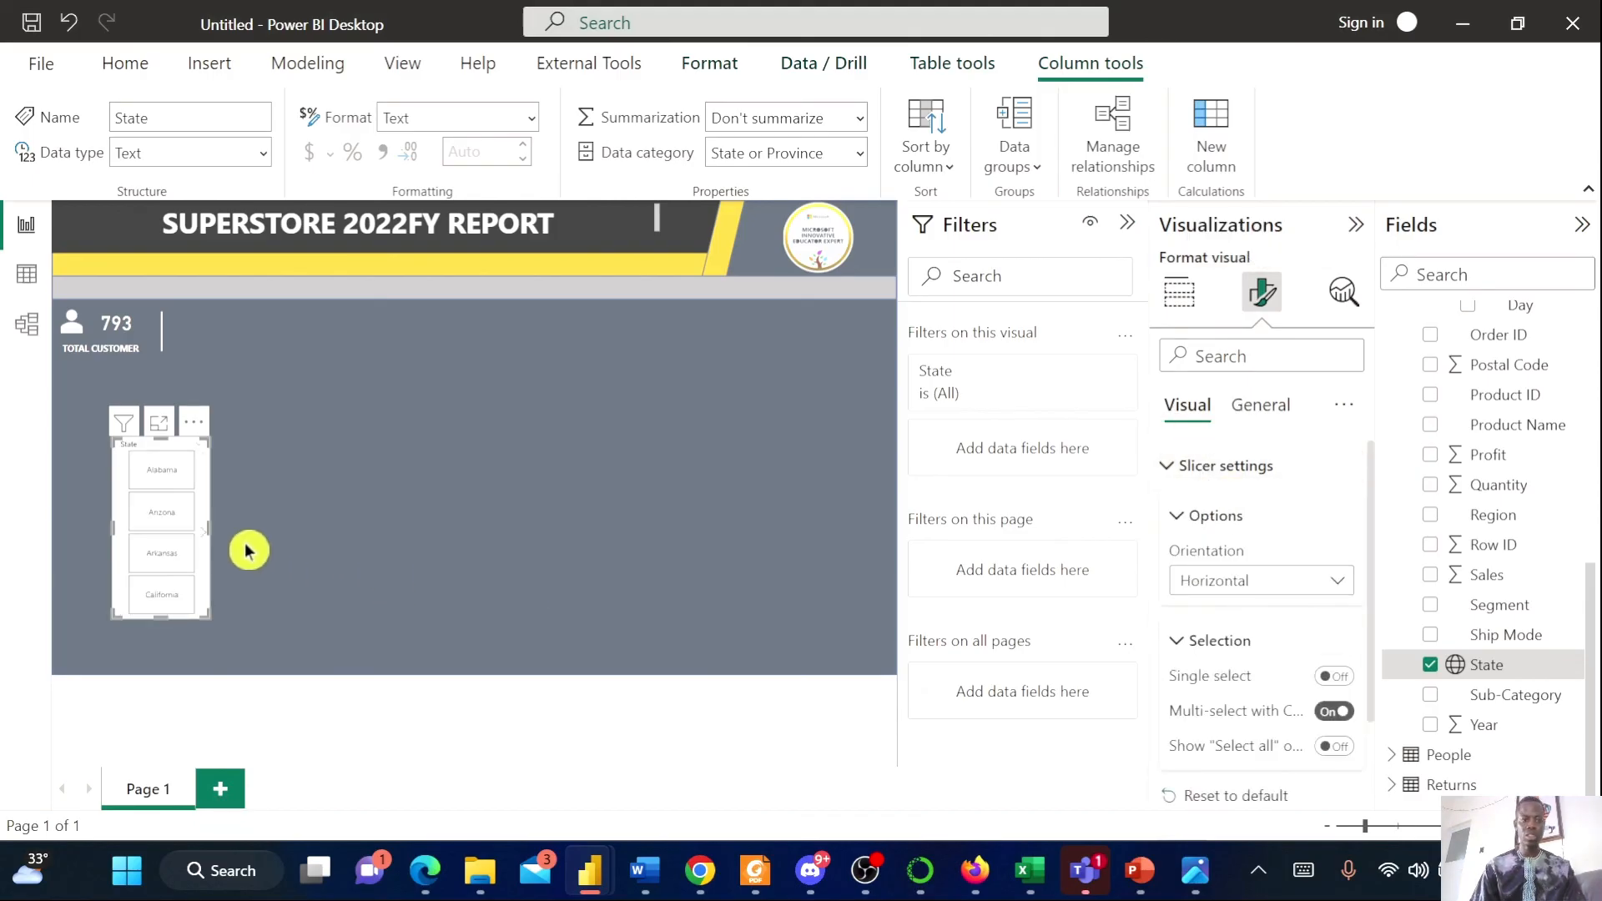
# Resize the slicer into a thin full-width strip just below the customer count card
pyautogui.moveTo(210, 527); pyautogui.dragTo(883, 479)
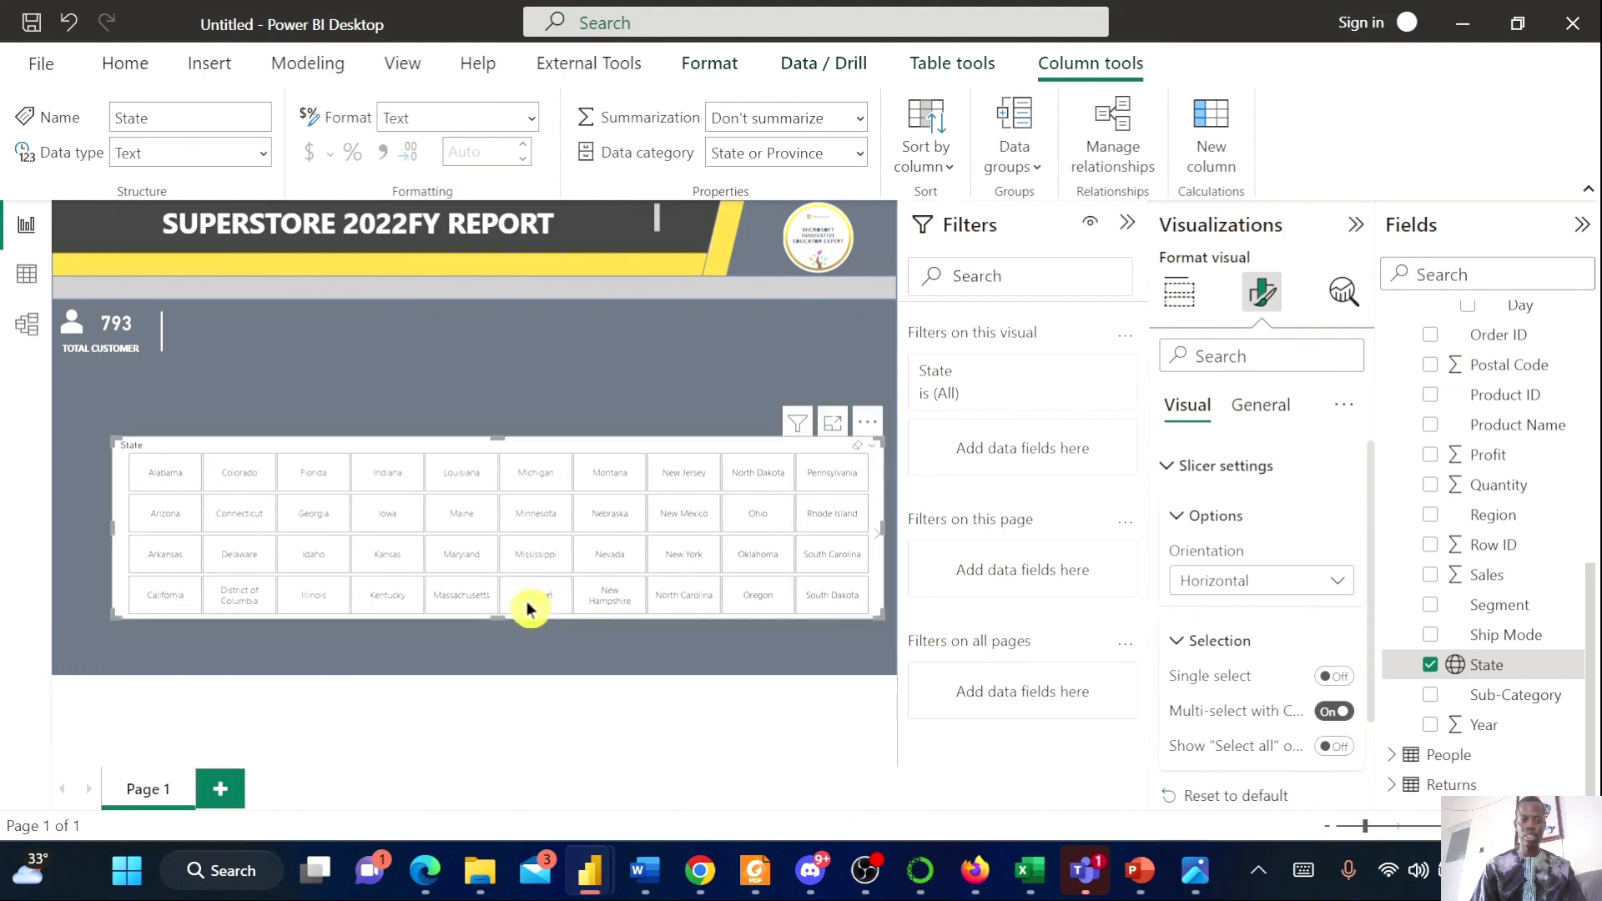
pyautogui.moveTo(497, 617); pyautogui.dragTo(455, 369)
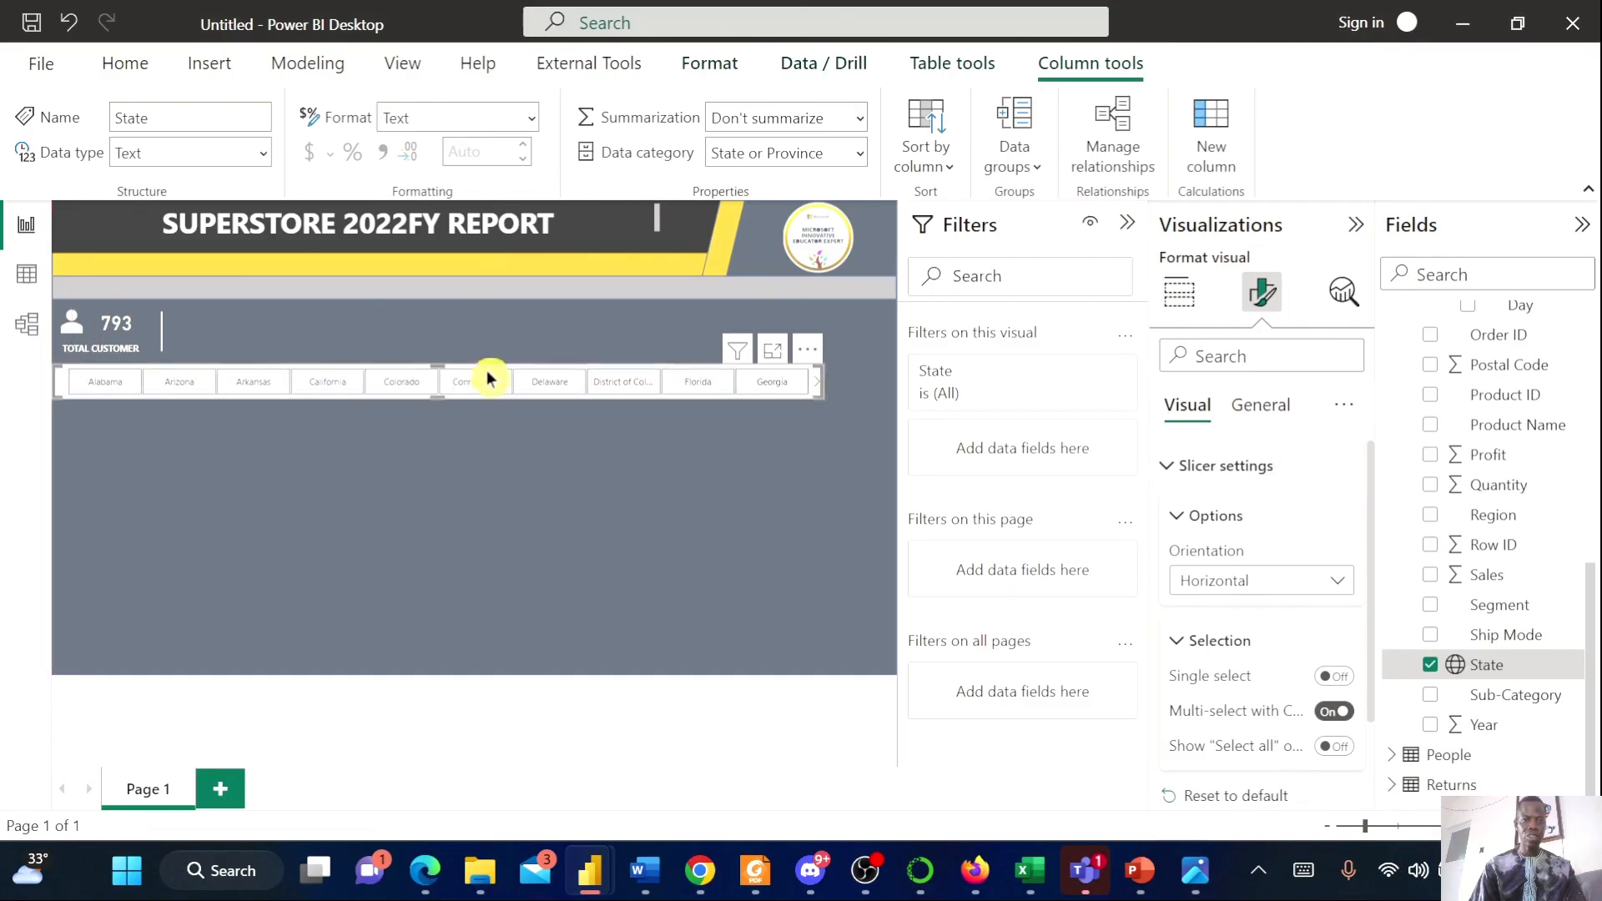
pyautogui.moveTo(822, 390); pyautogui.dragTo(896, 397)
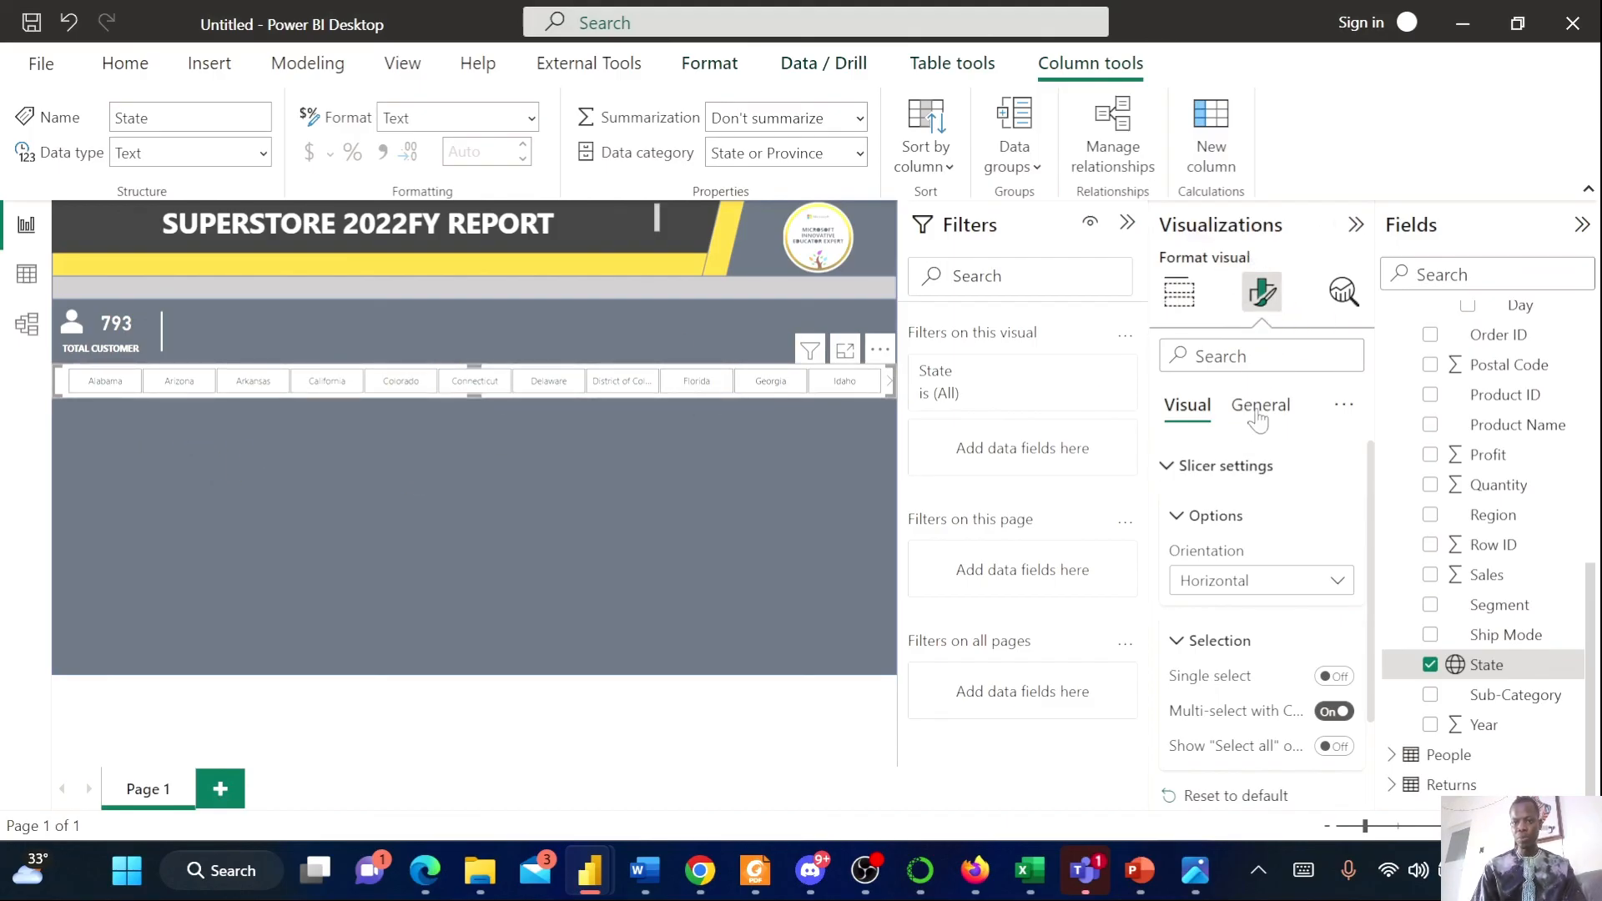
# Examine the slicer's Values and Border formatting options
pyautogui.scroll(-3, 1268, 609)
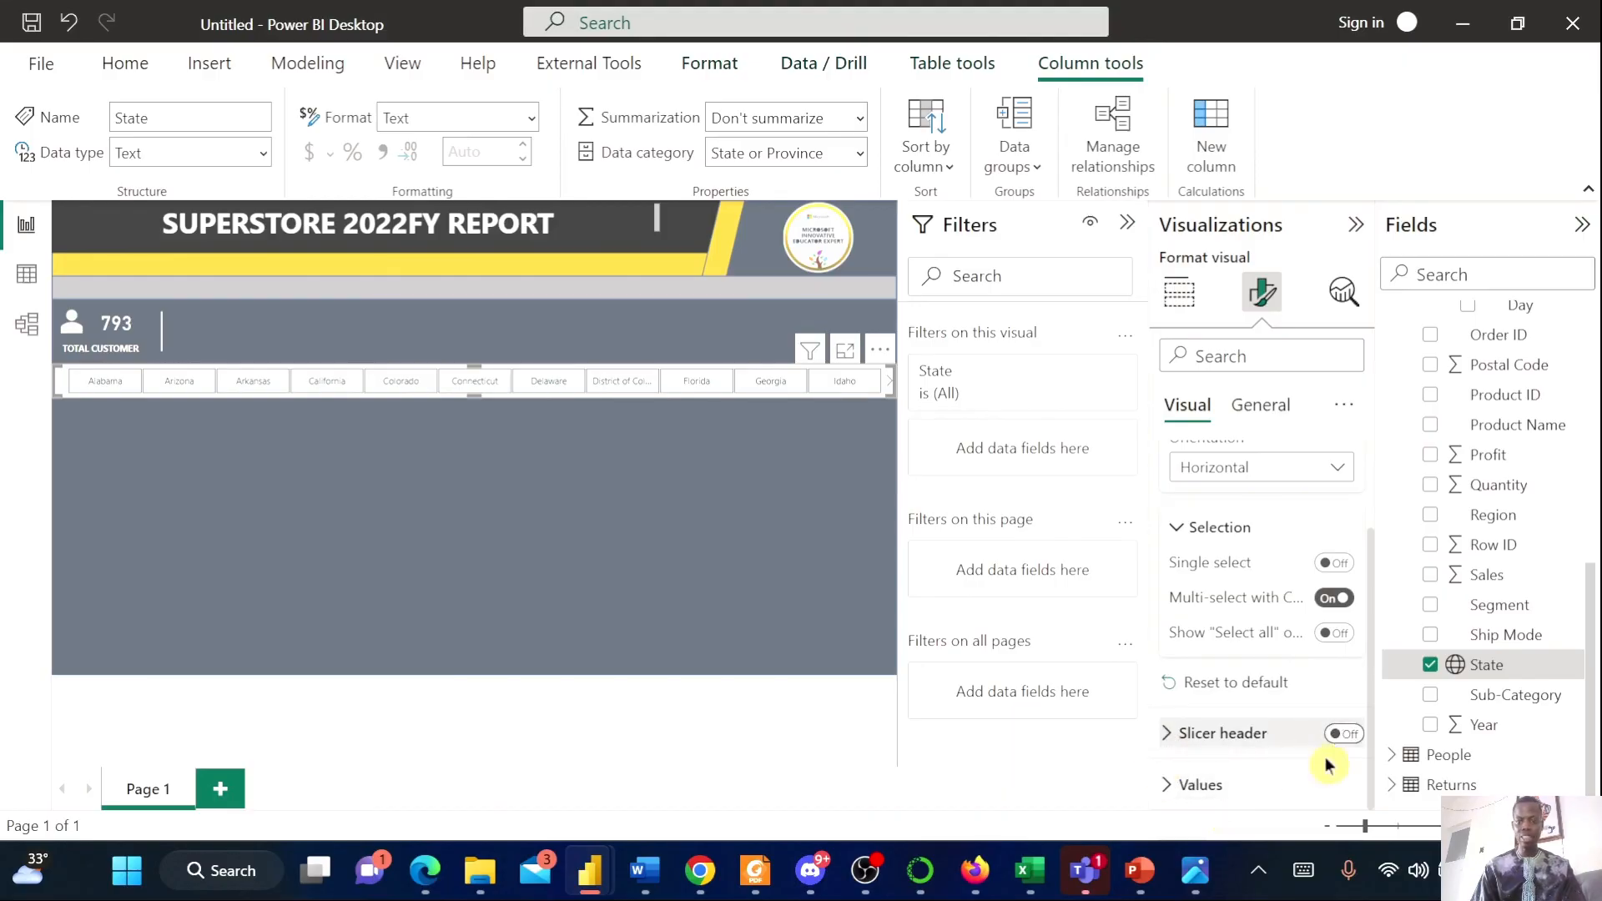
pyautogui.click(1225, 788)
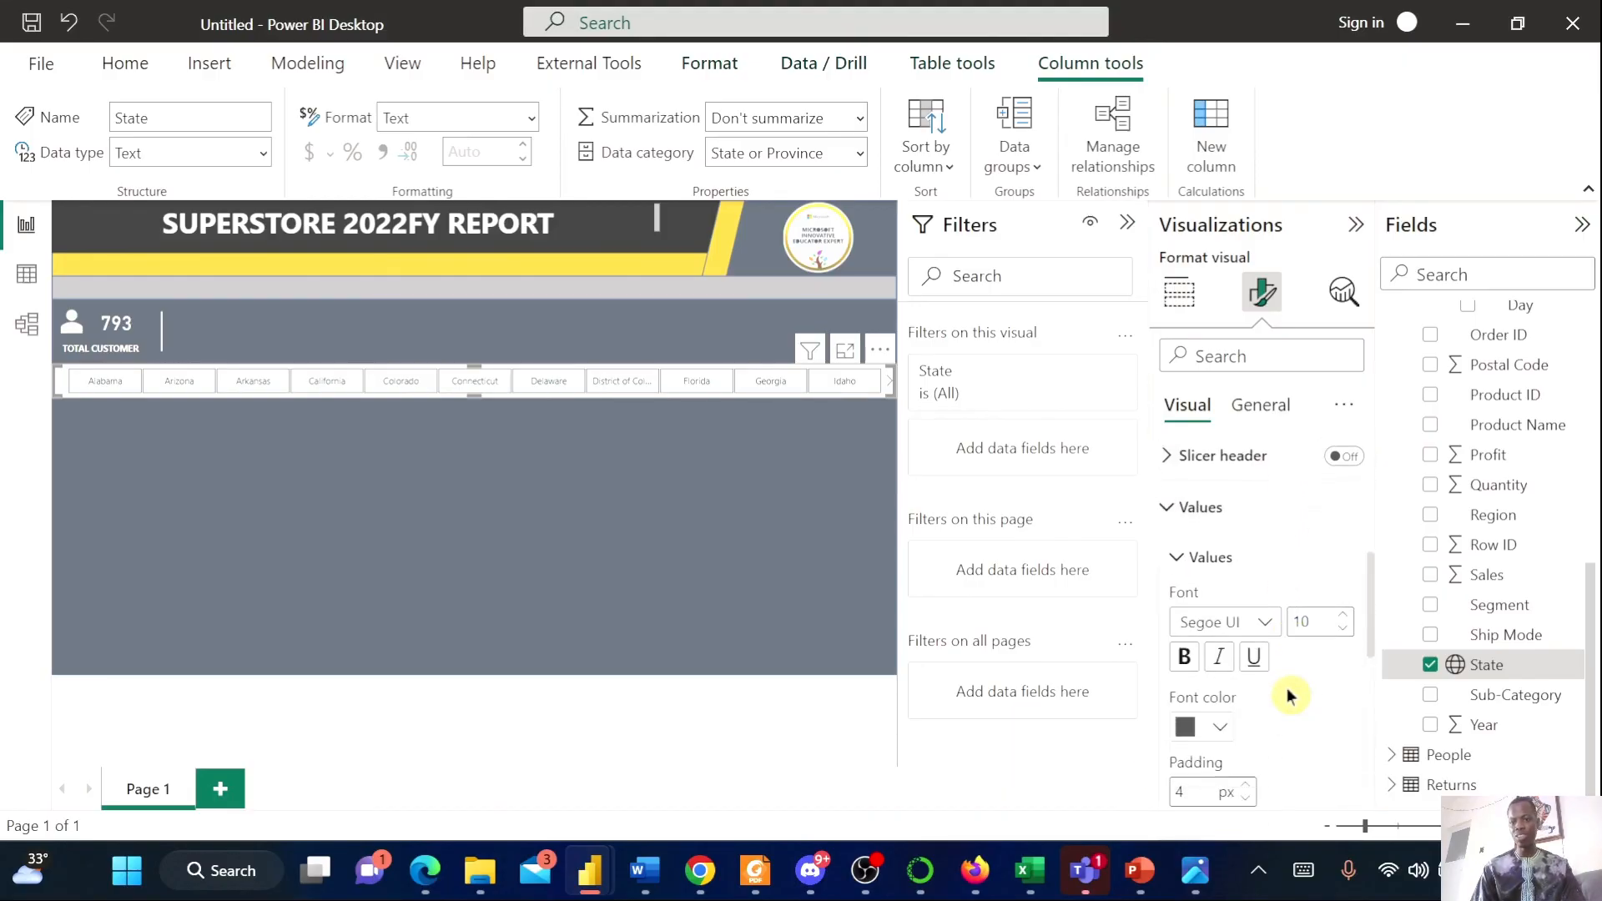
pyautogui.scroll(-2, 1289, 703)
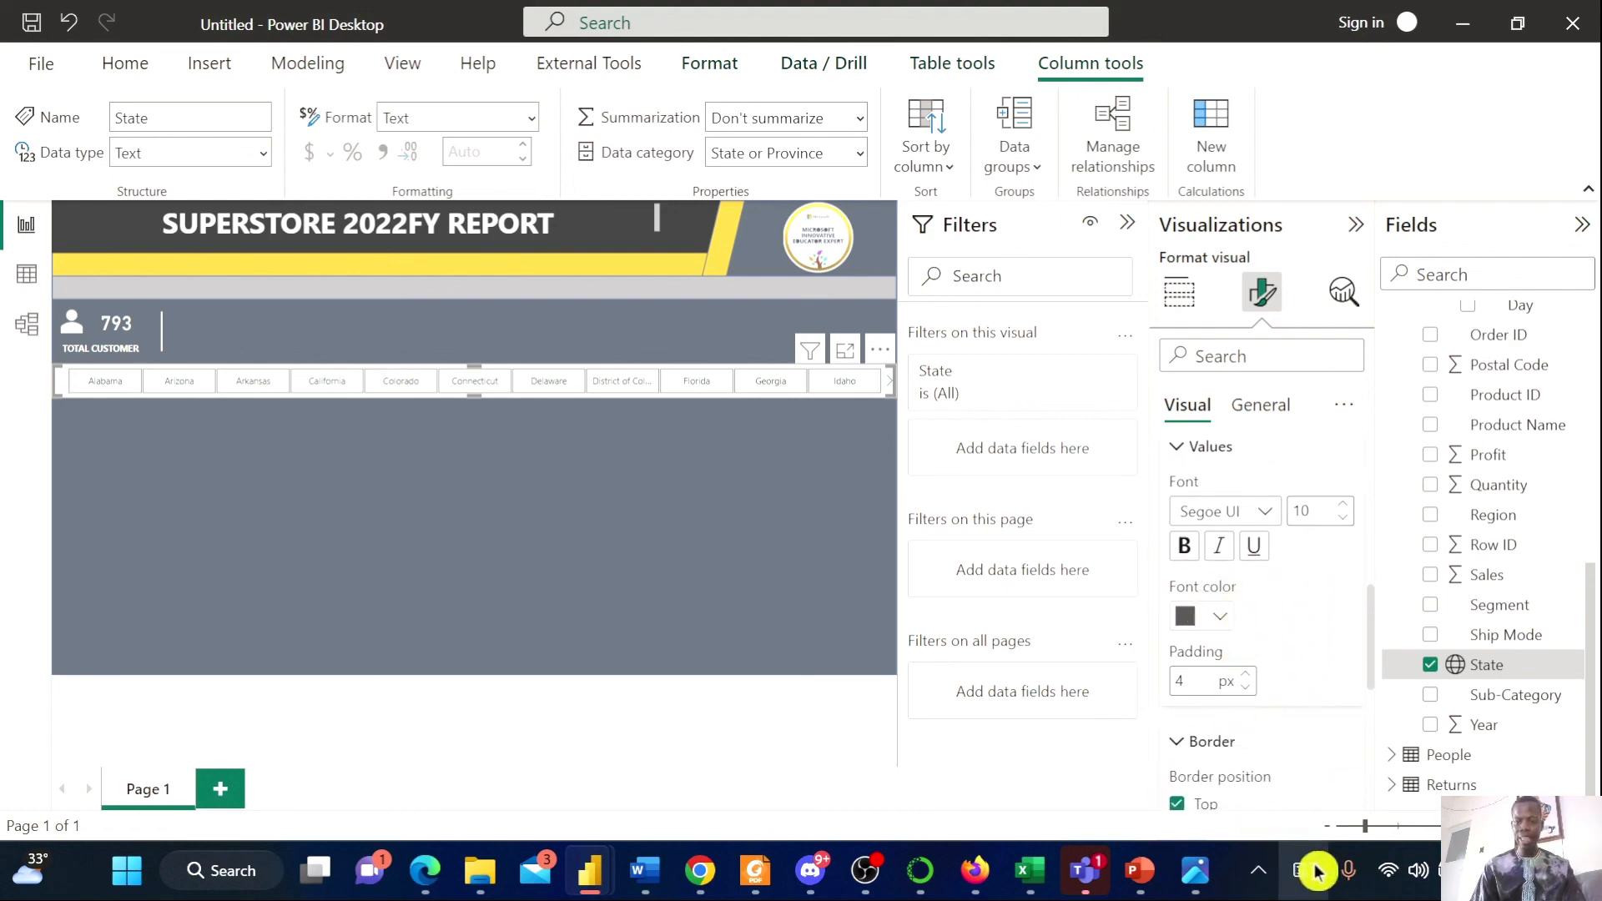
pyautogui.click(1203, 888)
pyautogui.click(1205, 889)
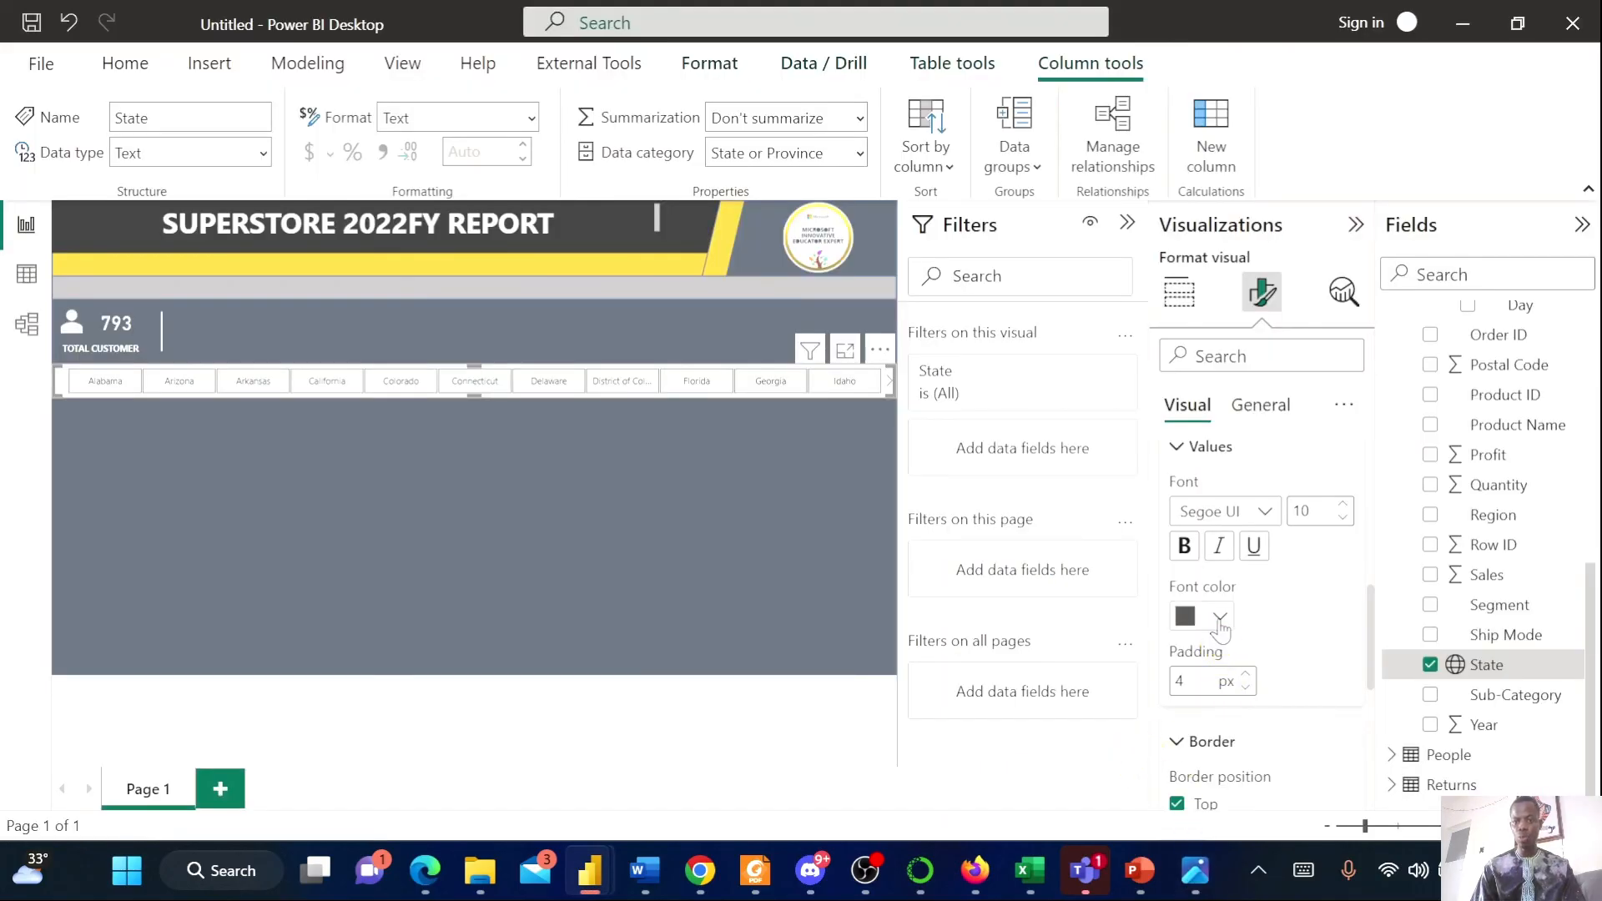
pyautogui.scroll(-5, 1329, 764)
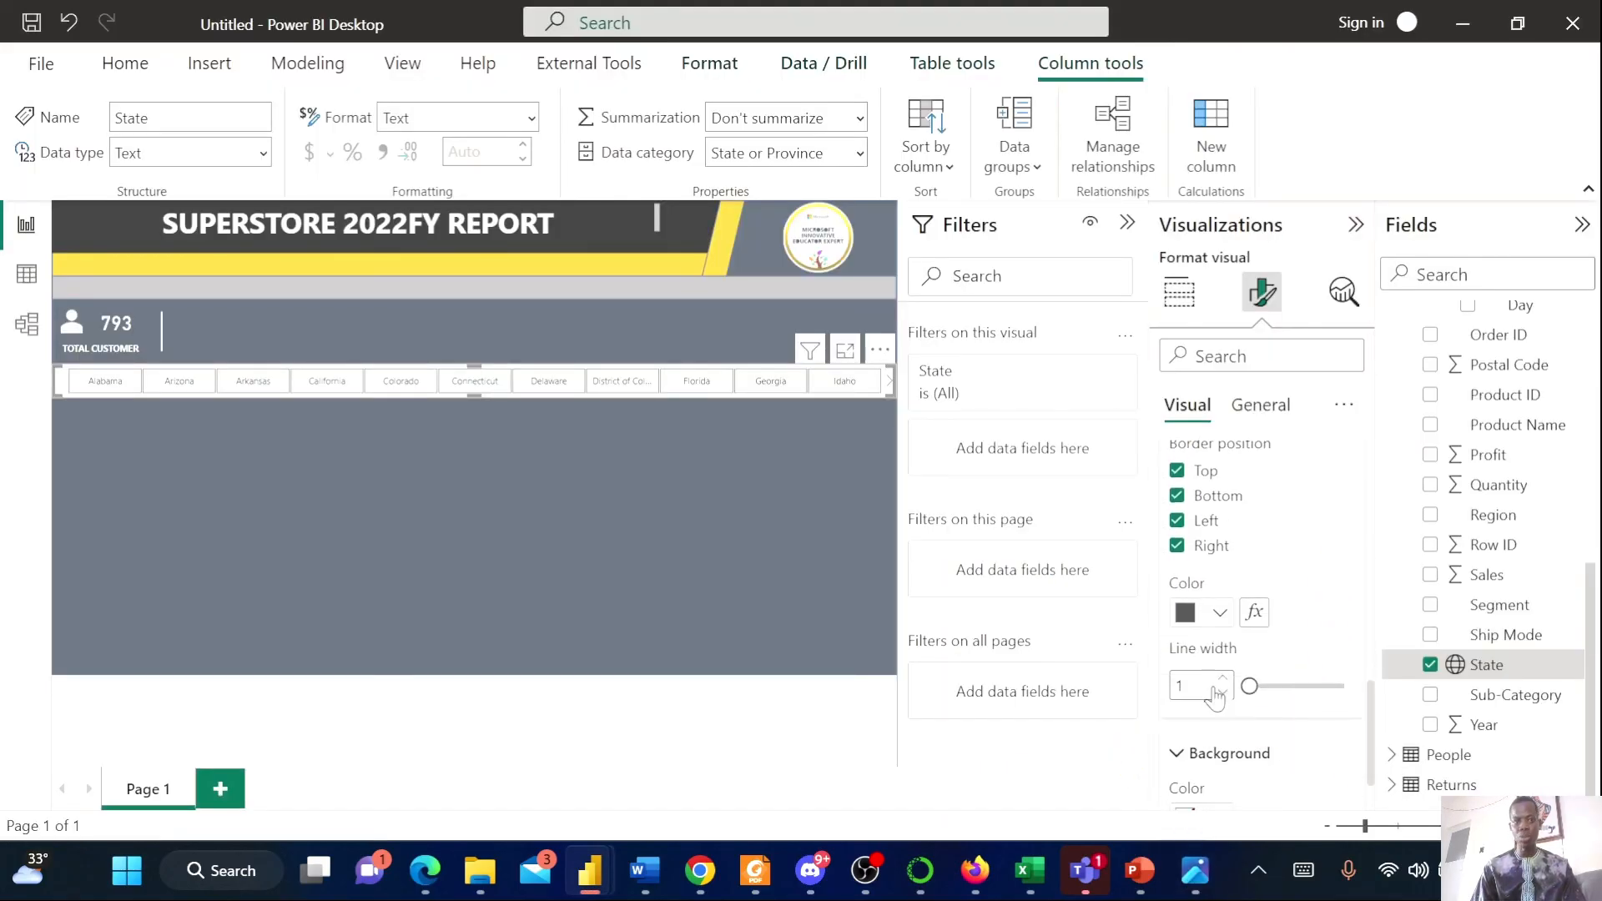
pyautogui.scroll(1, 1257, 638)
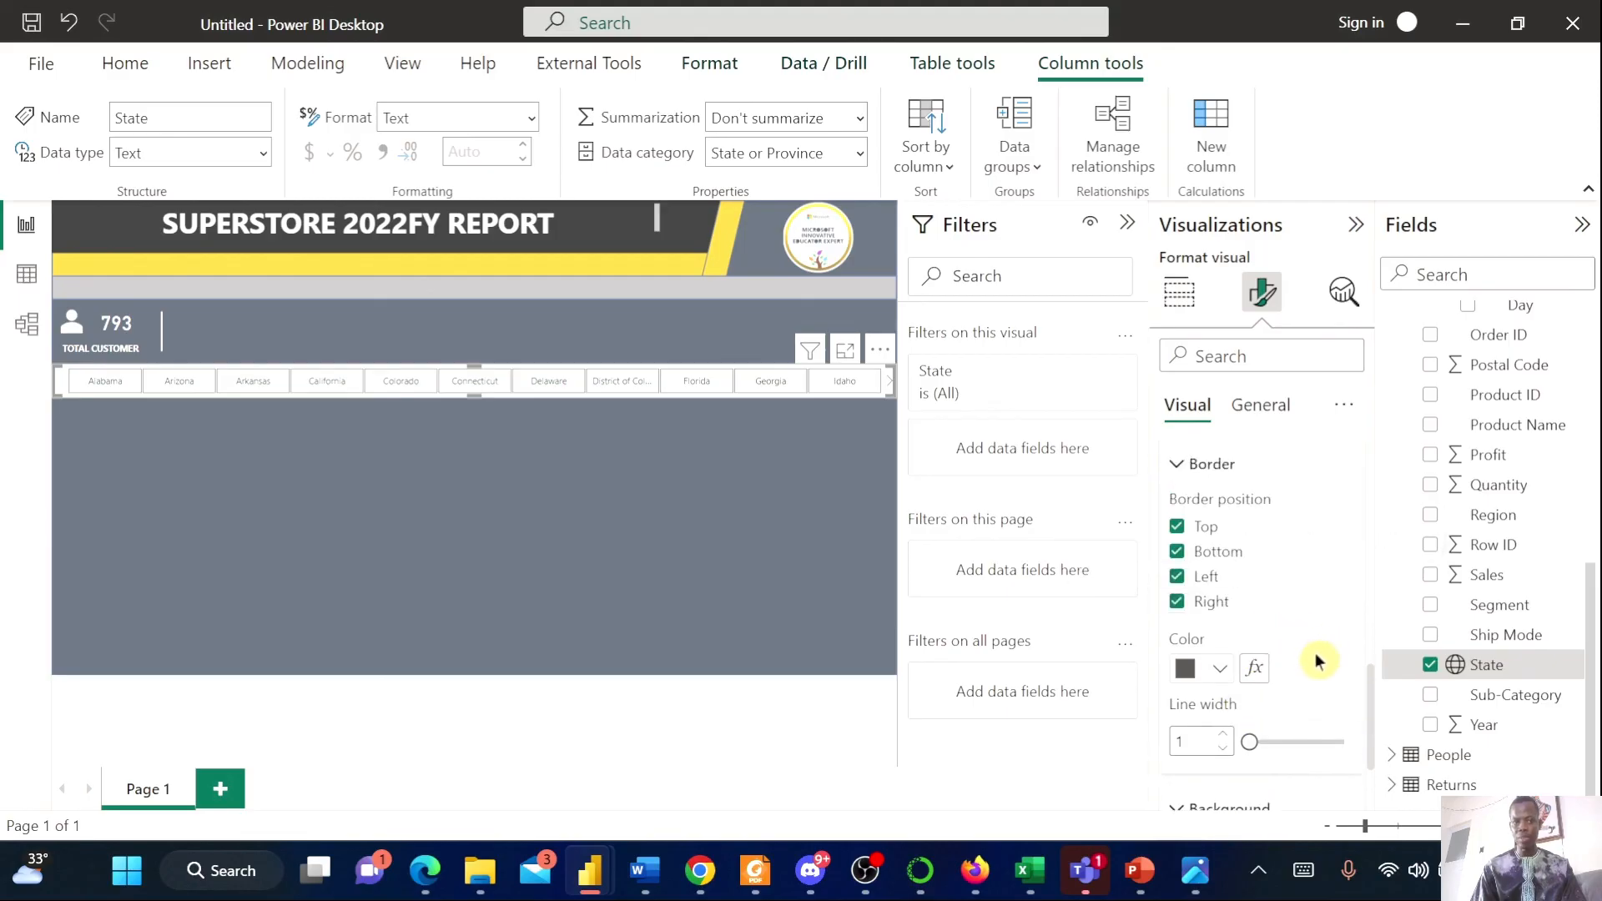
pyautogui.click(1204, 891)
pyautogui.click(1204, 889)
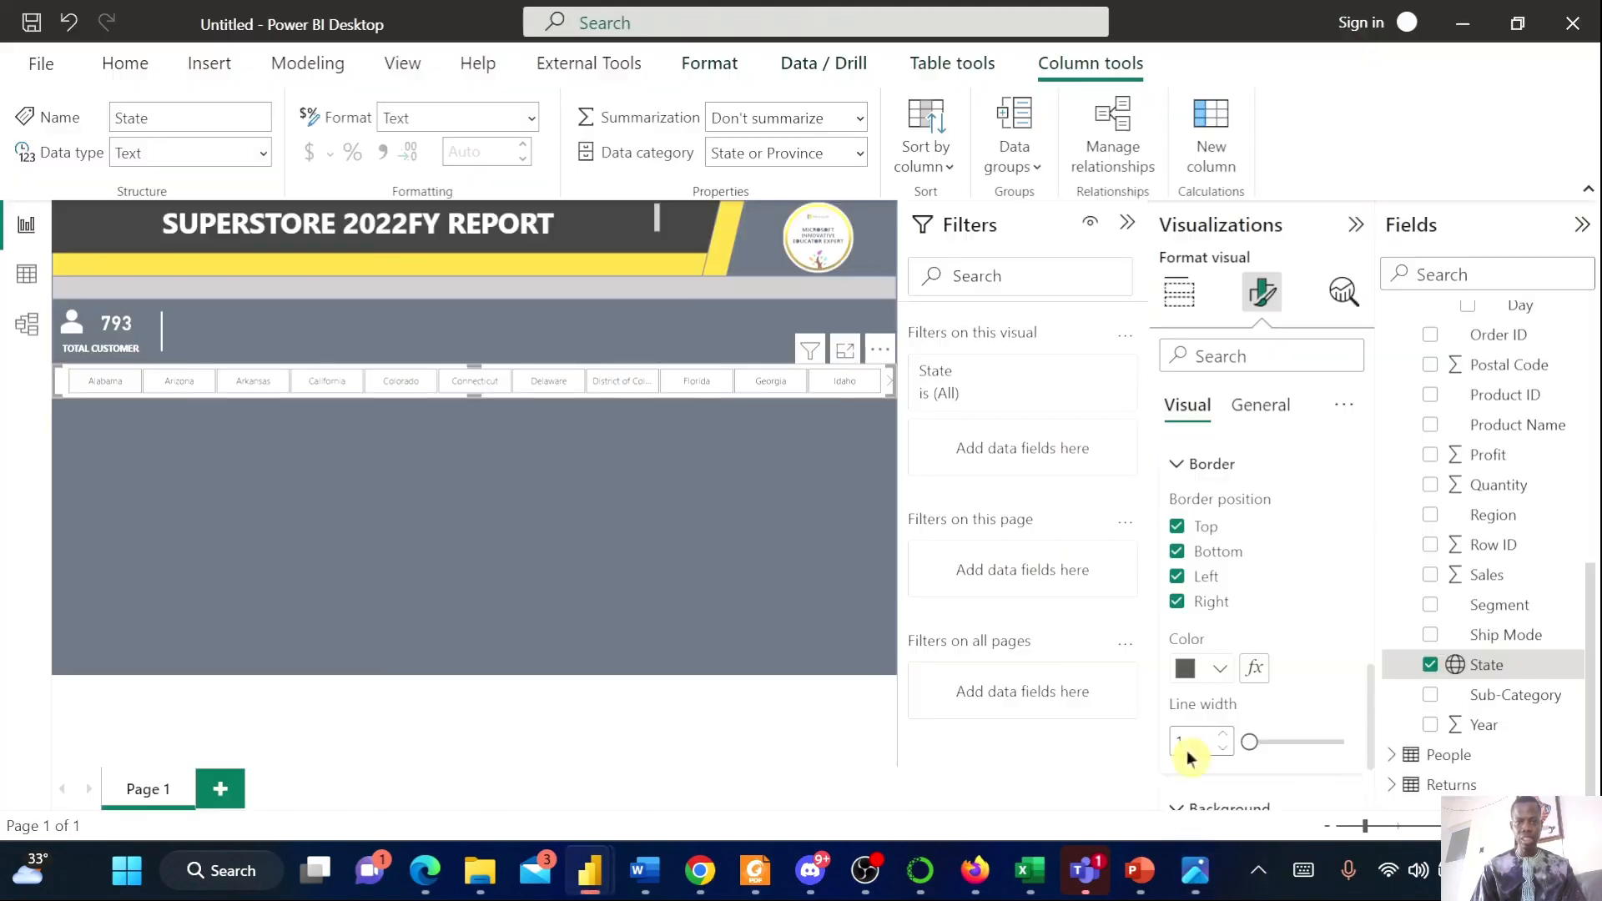
pyautogui.scroll(-1, 1310, 727)
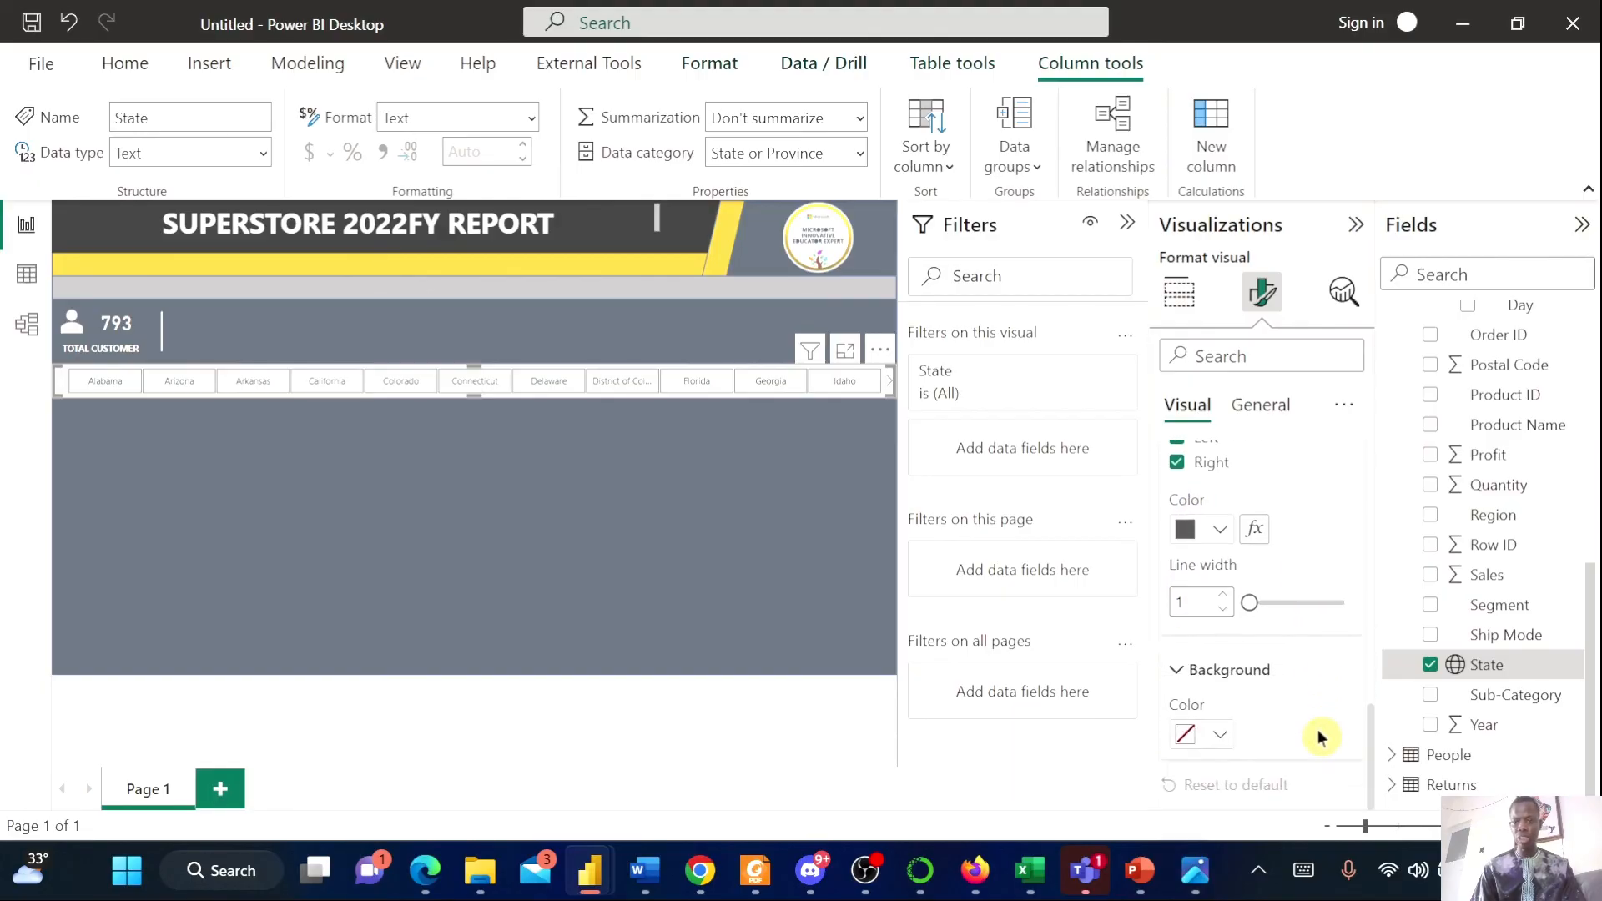
# Set the slicer's background color to dark red
pyautogui.click(1219, 736)
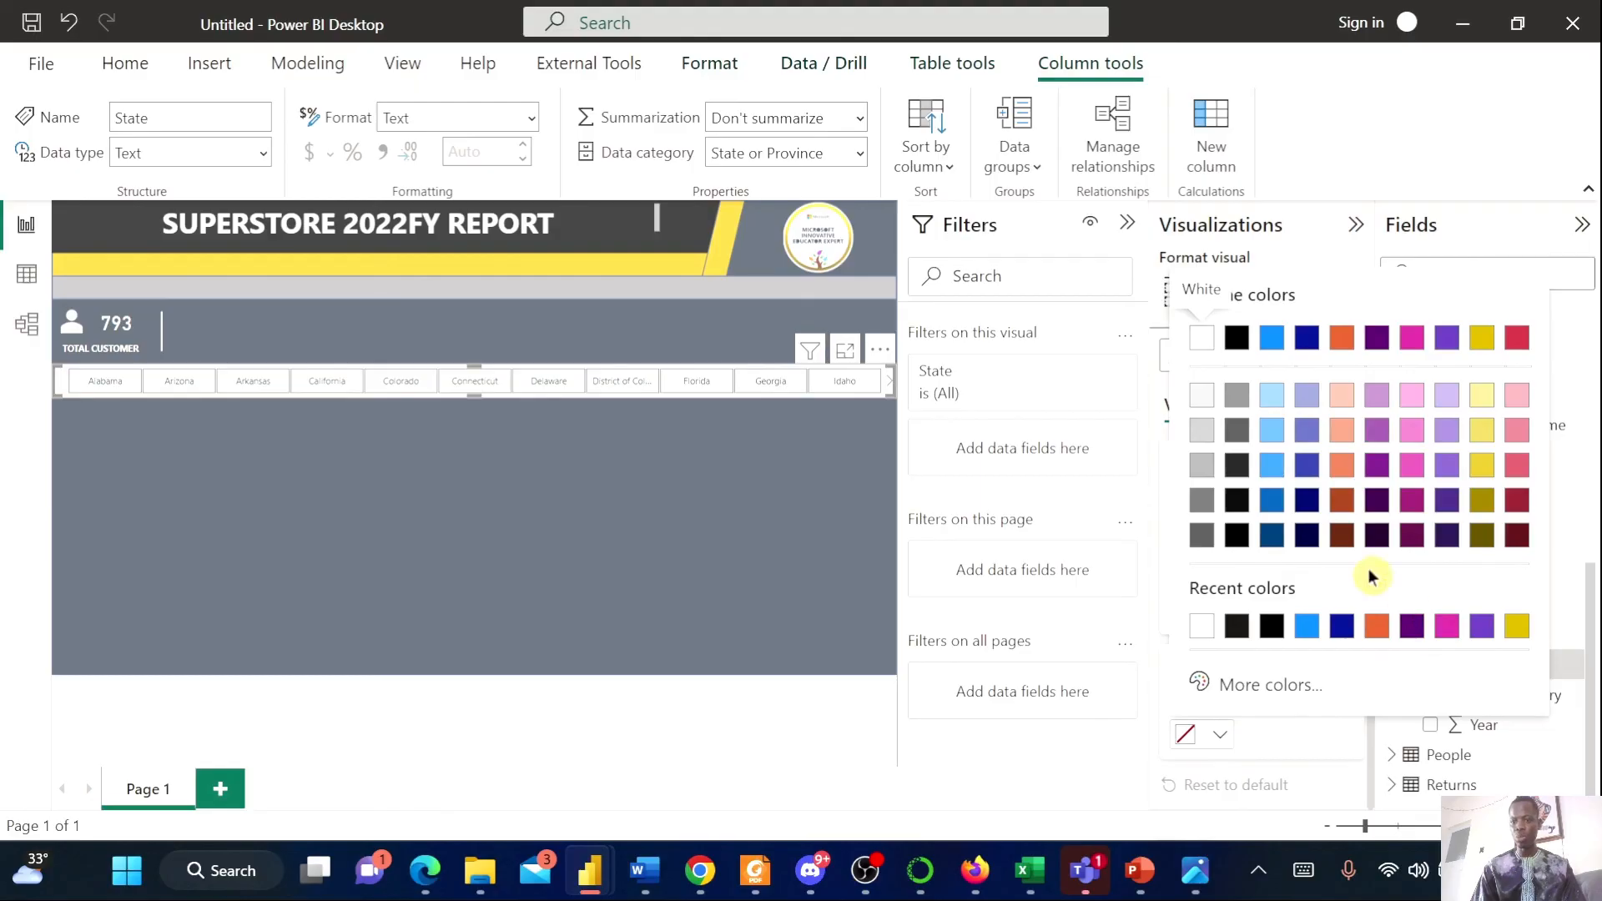
pyautogui.click(1343, 538)
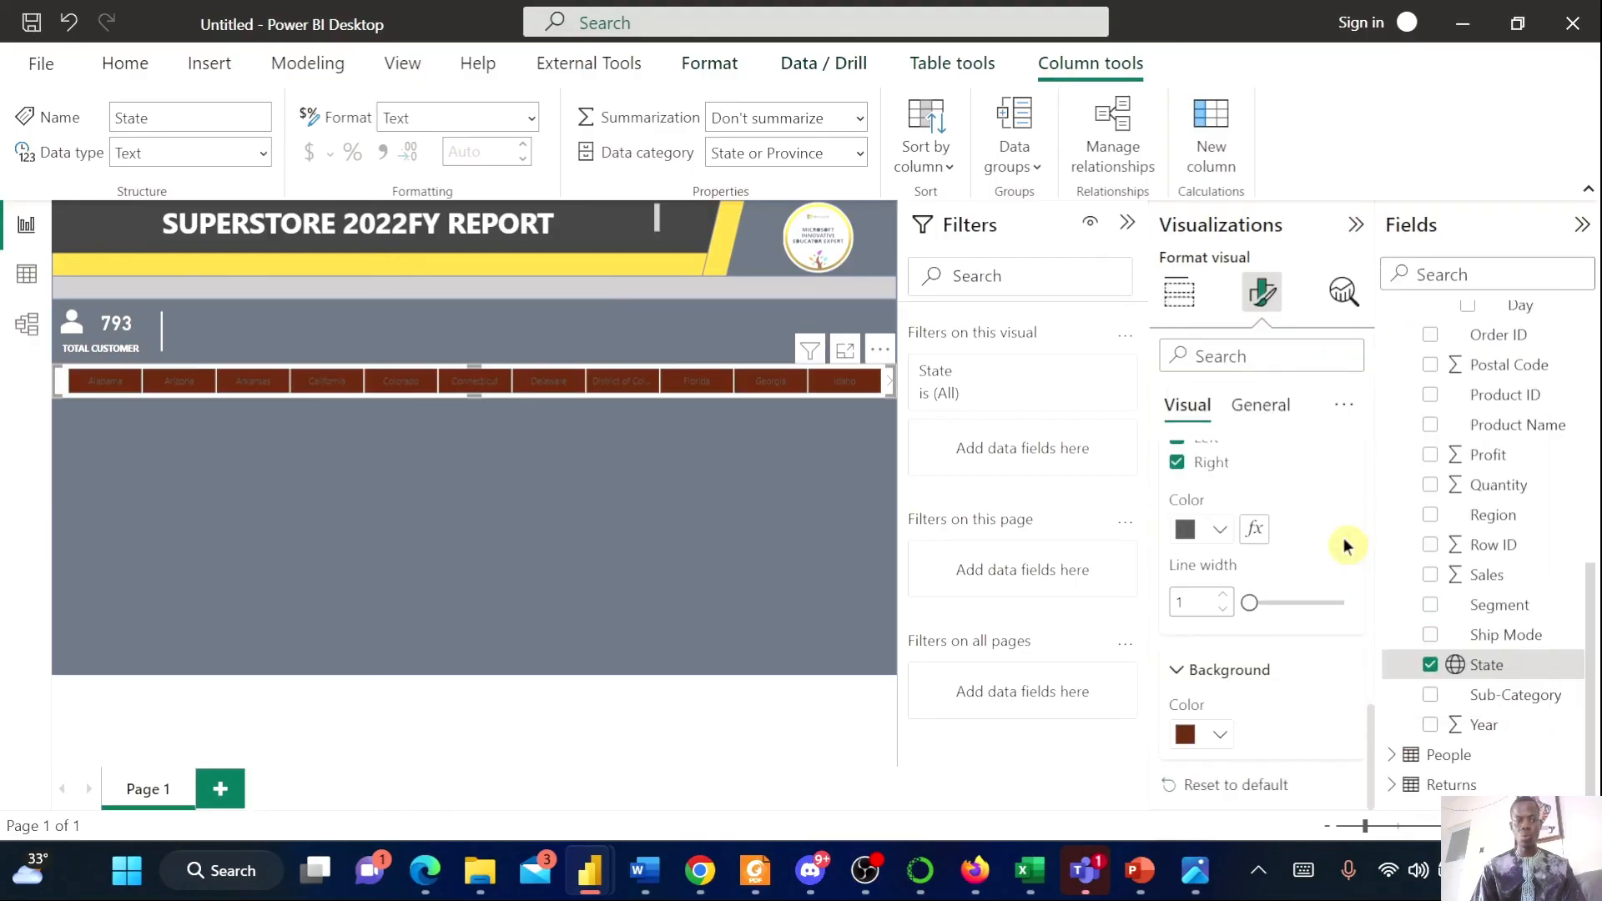
pyautogui.click(1219, 735)
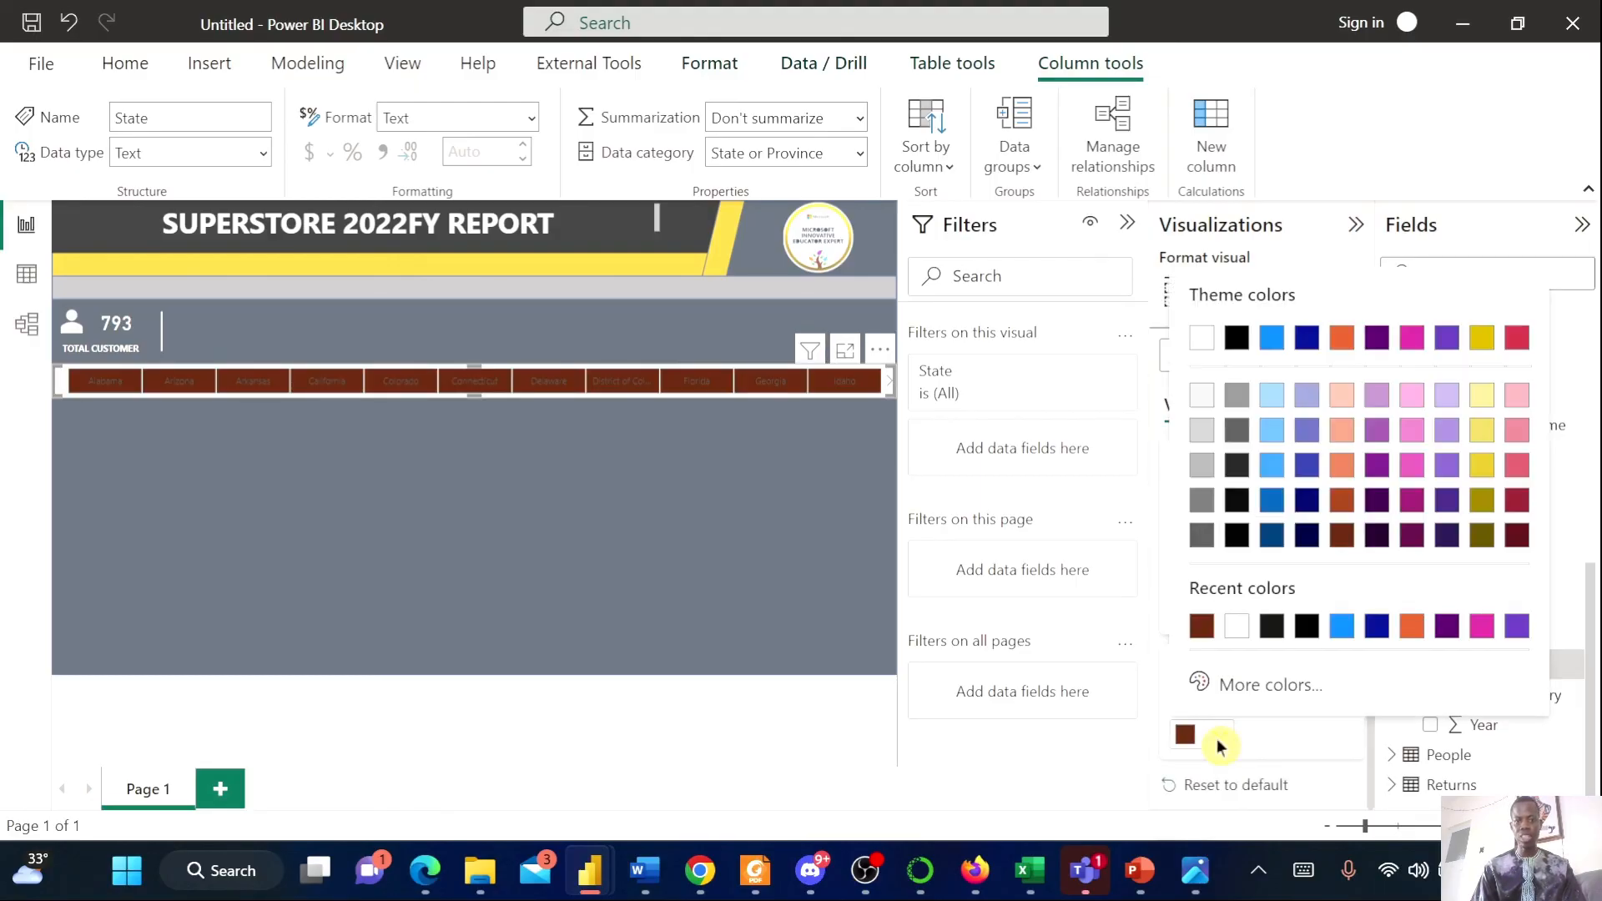
pyautogui.click(1202, 880)
pyautogui.click(1204, 884)
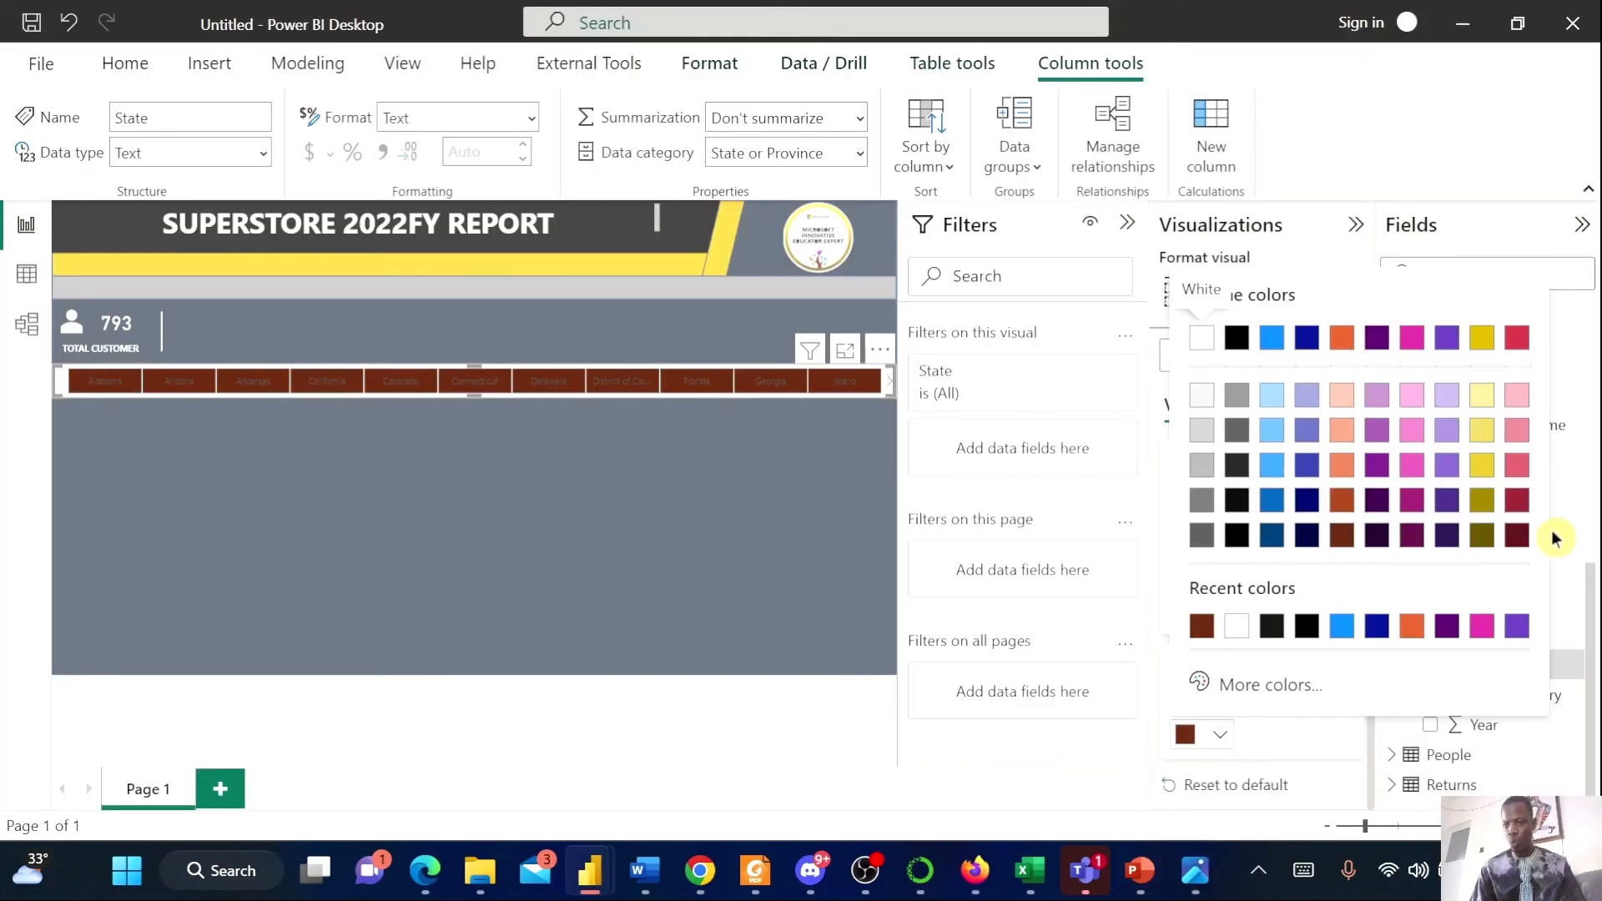
pyautogui.click(1515, 516)
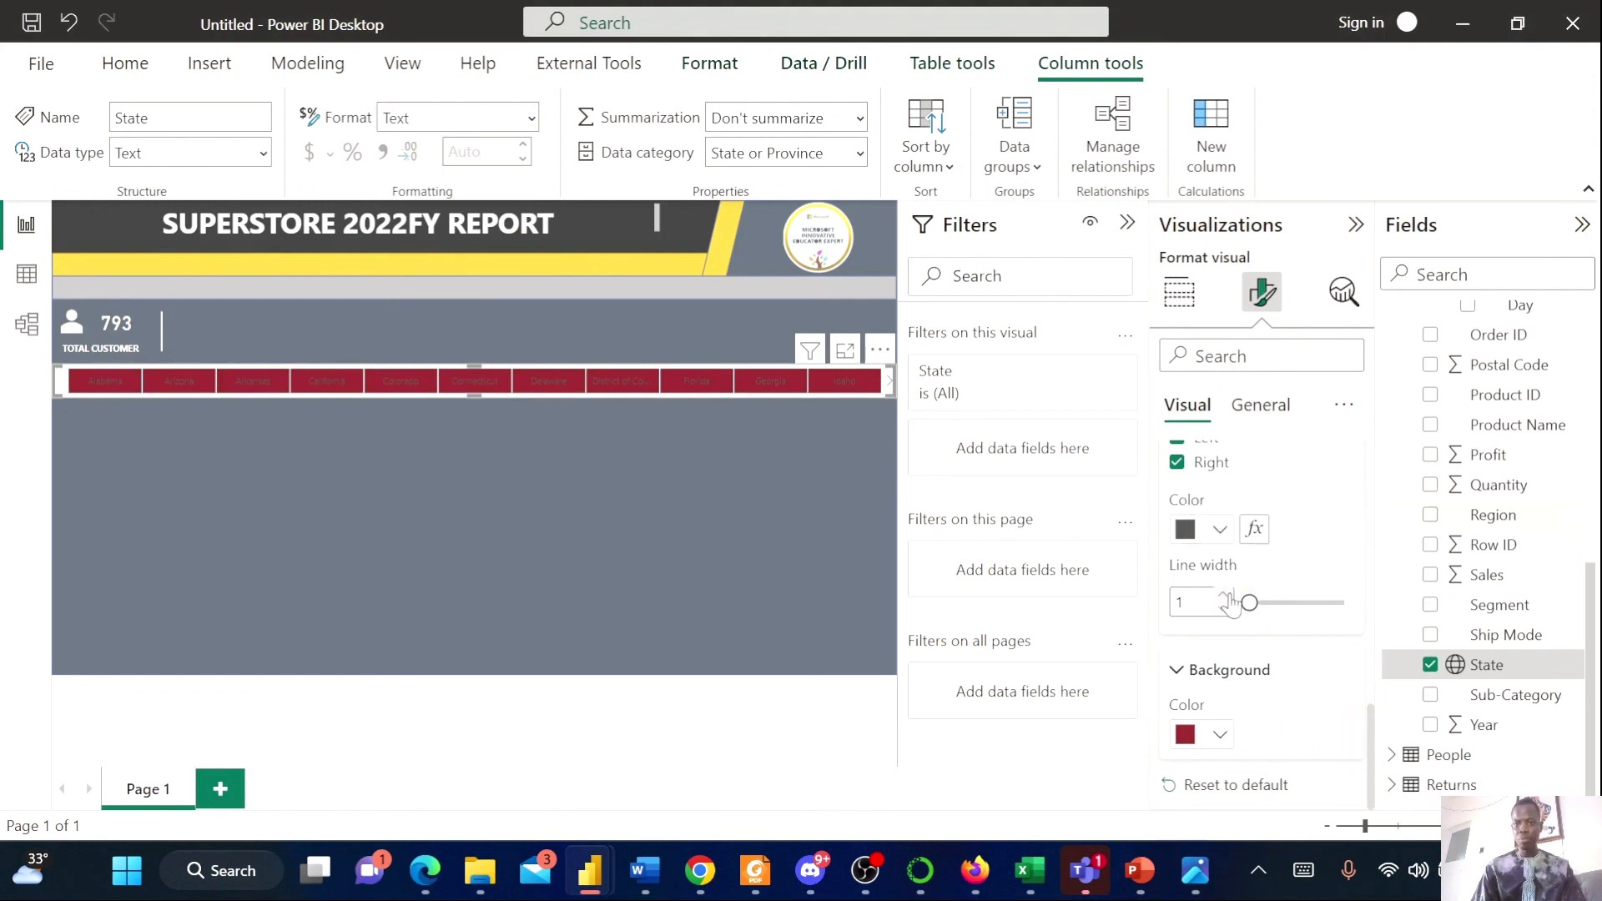
# Set the slicer values' font color to white
pyautogui.scroll(6, 1226, 542)
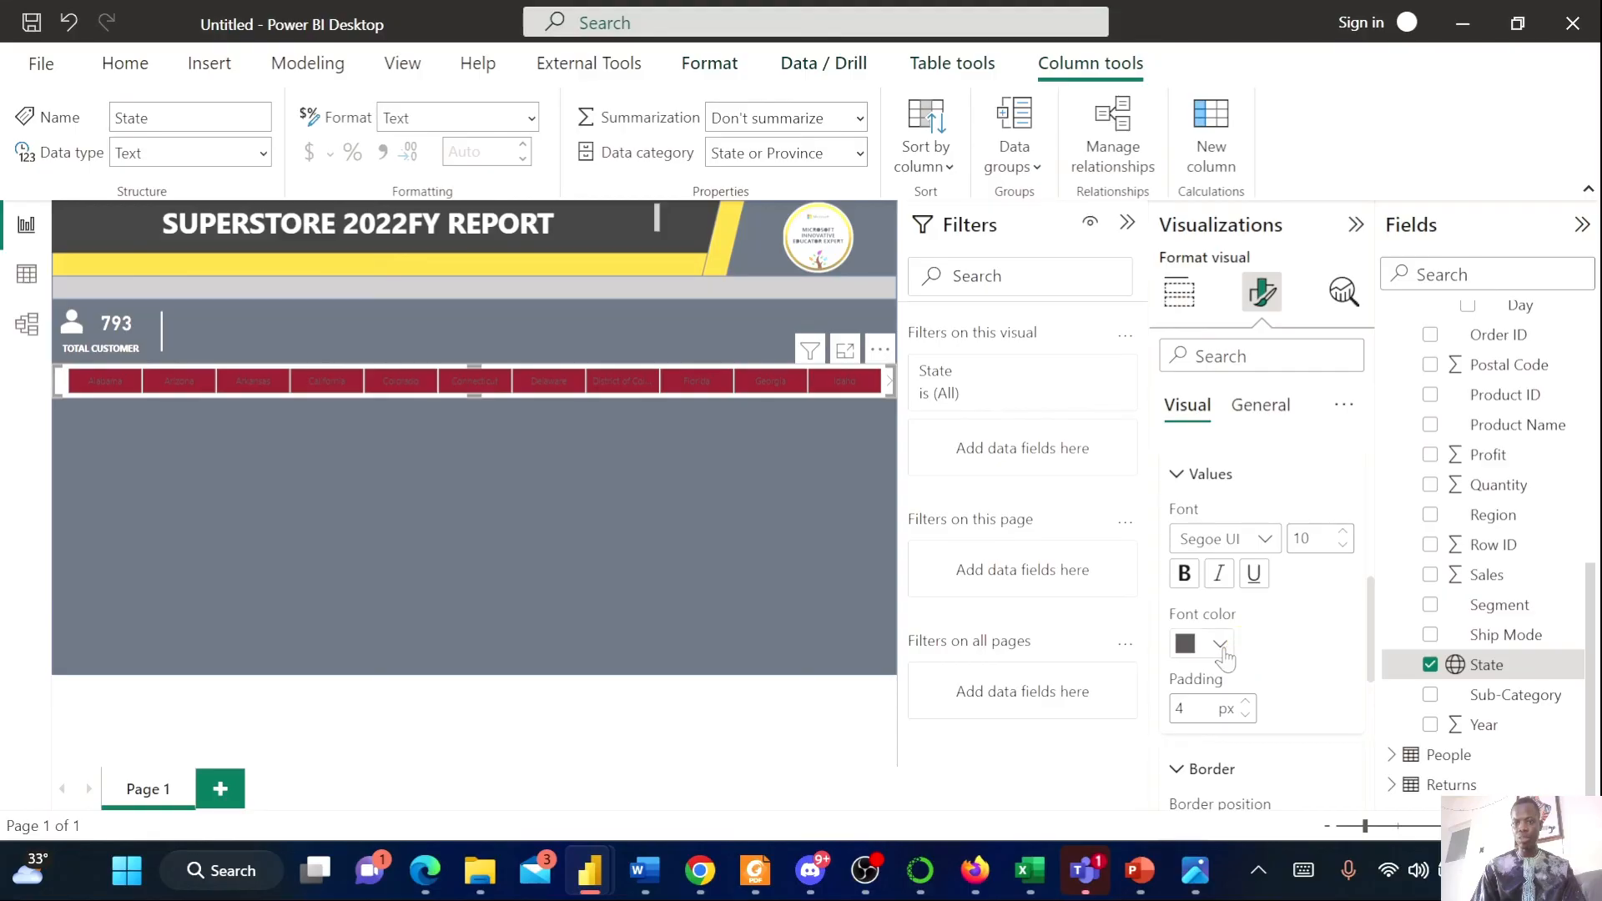
pyautogui.click(1221, 648)
pyautogui.click(1270, 540)
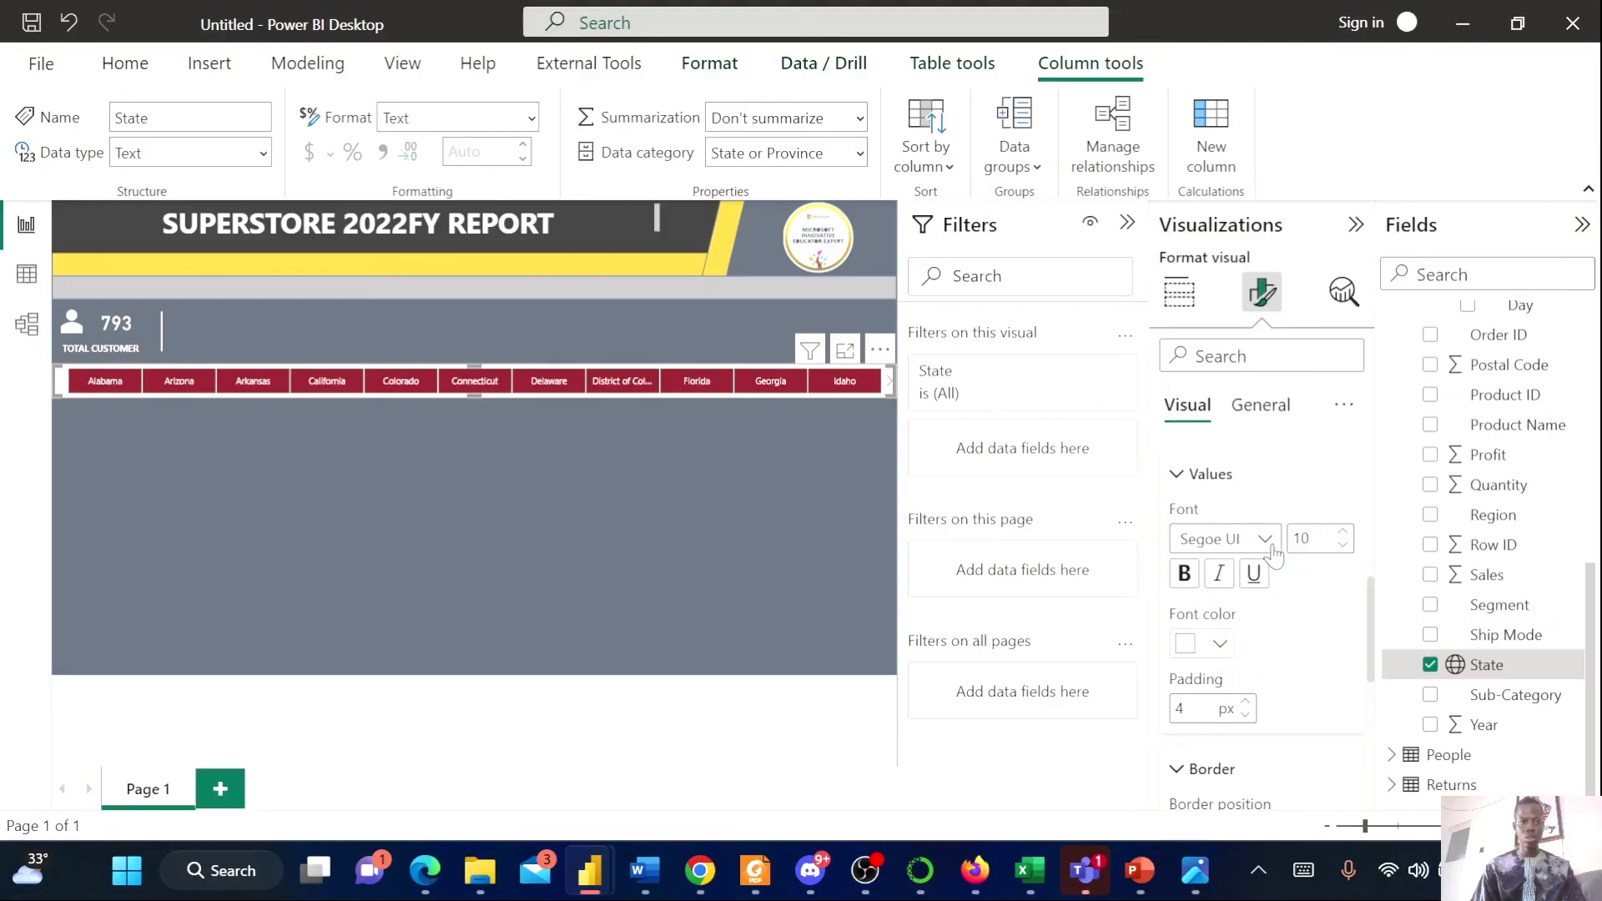